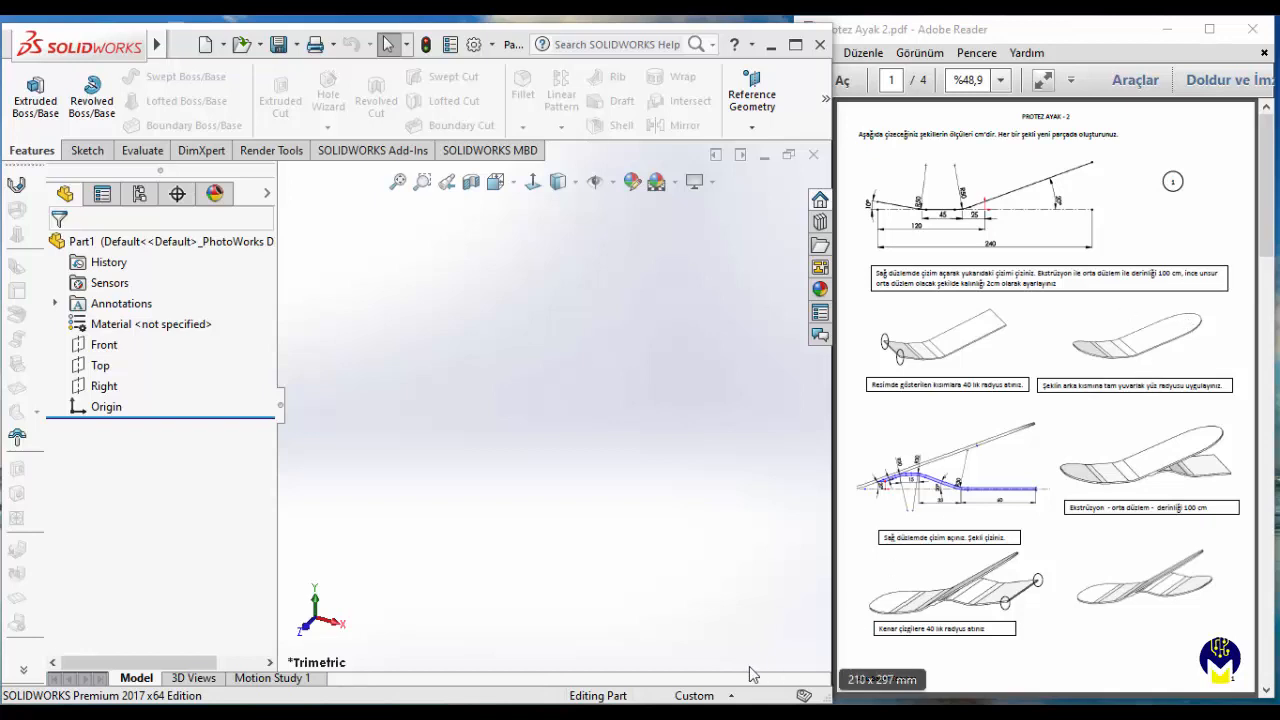
- Set the part's units to CGS (centimeter, gram, second) and enlarge the first dimensioned profile in the Adobe Reader PDF
{"action": "left_click", "coordinate": [733, 696]}
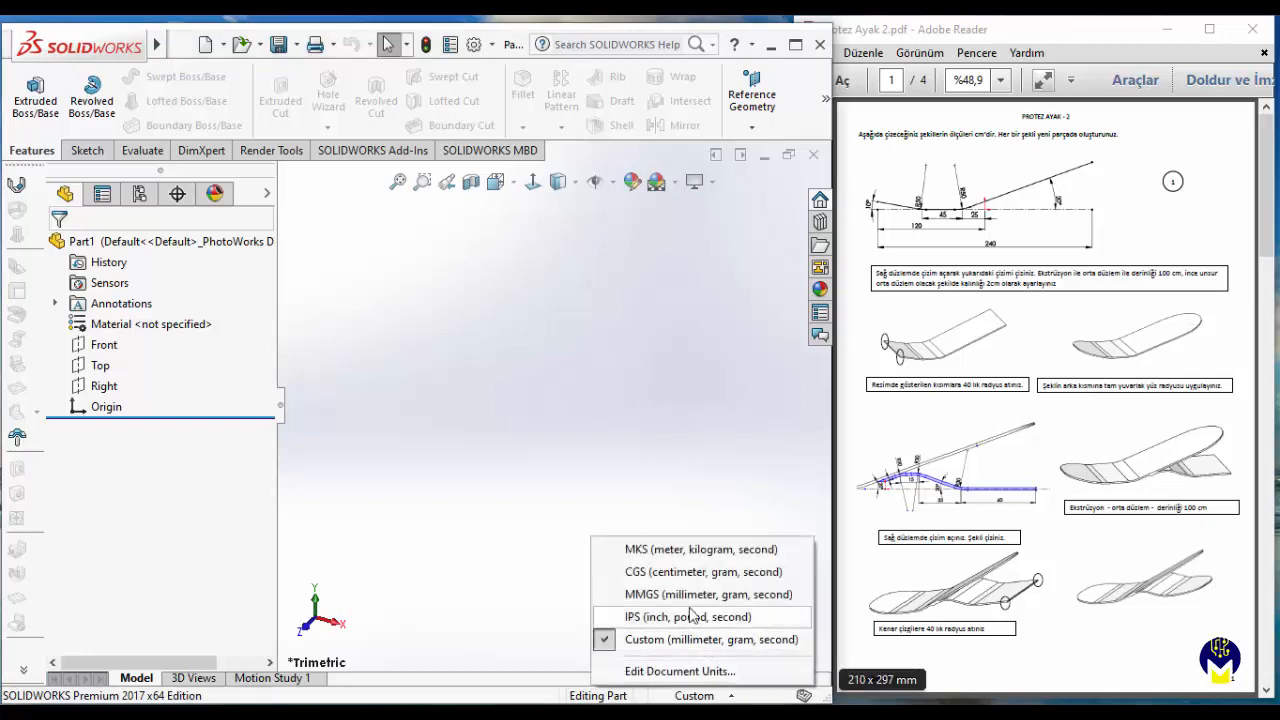
{"action": "left_click", "coordinate": [685, 574]}
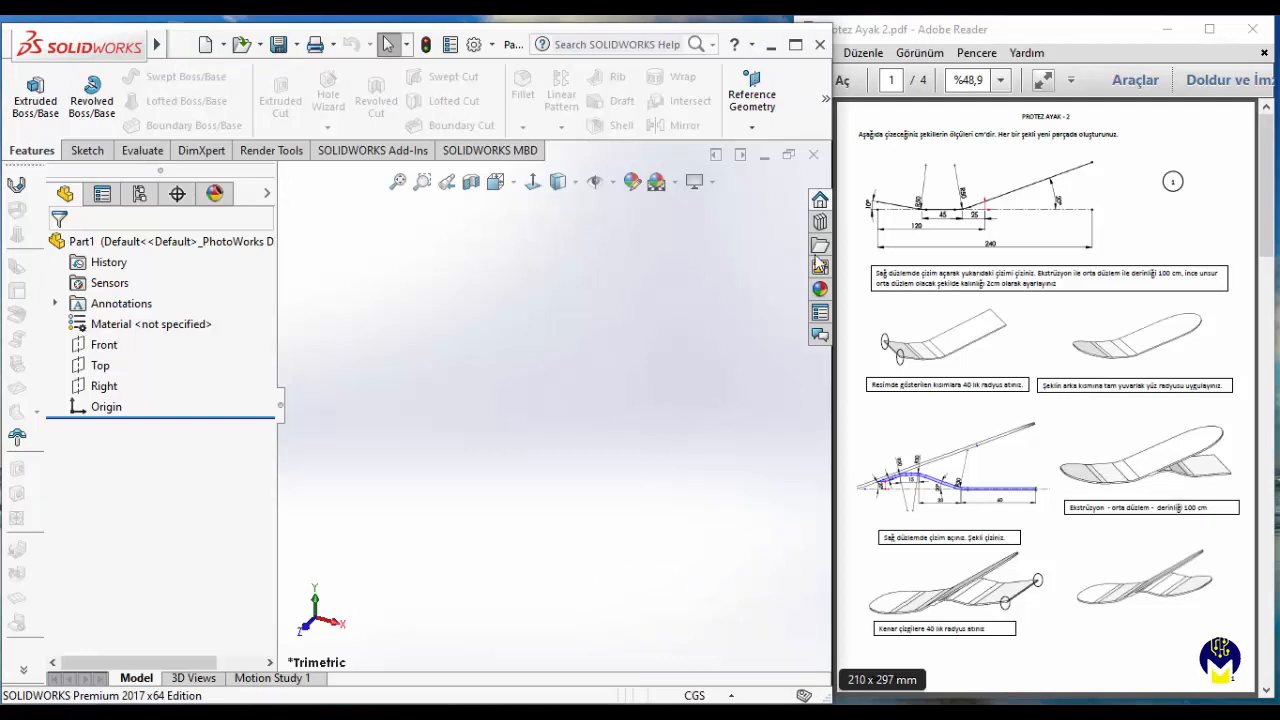
{"action": "left_click", "coordinate": [1120, 192]}
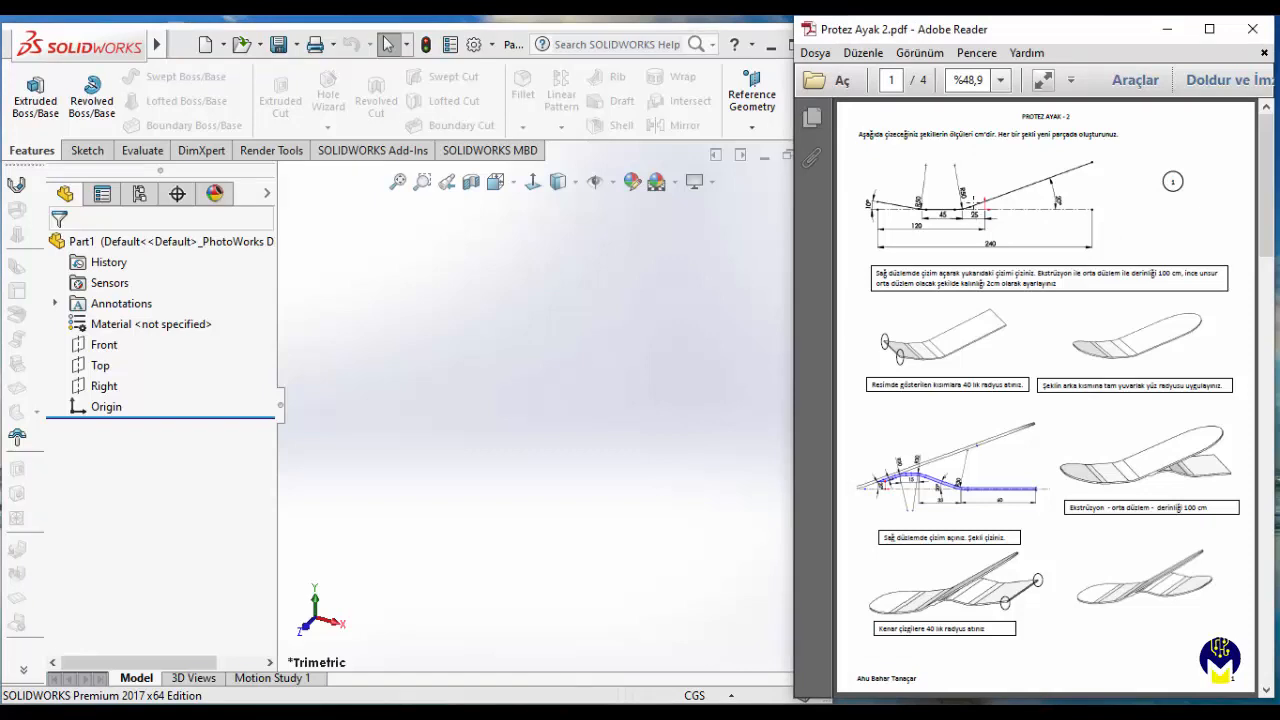
{"action": "scroll", "coordinate": [966, 193], "scroll_direction": "up", "scroll_amount": 1, "text": "ctrl"}
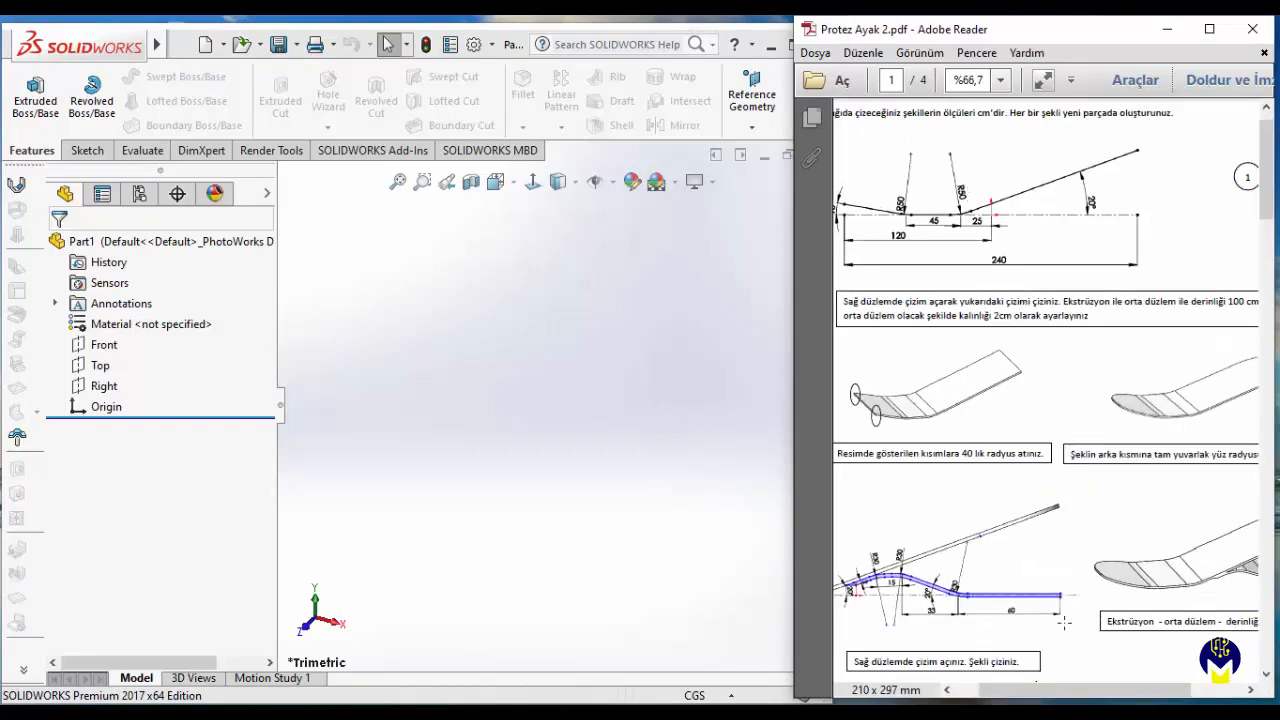
{"action": "left_click_drag", "start_coordinate": [1017, 697], "coordinate": [993, 697]}
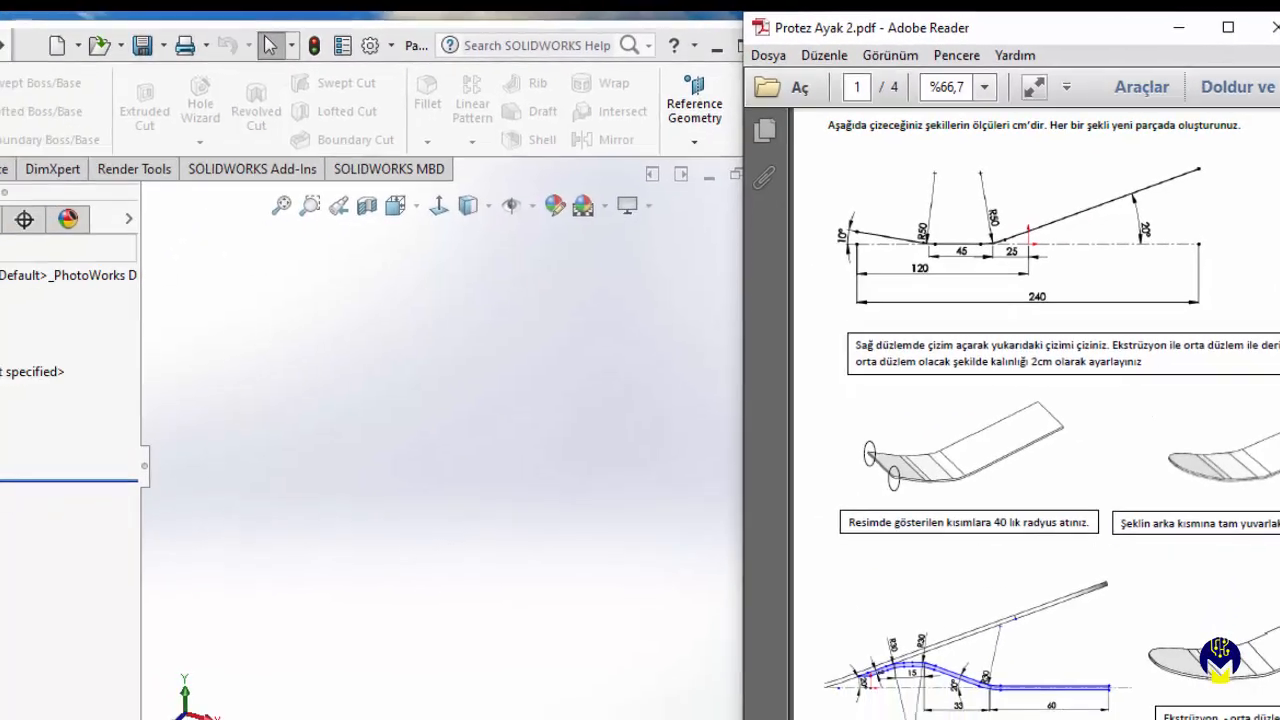
- Start a new sketch on the Right plane
{"action": "left_click", "coordinate": [108, 387]}
{"action": "right_click", "coordinate": [110, 388]}
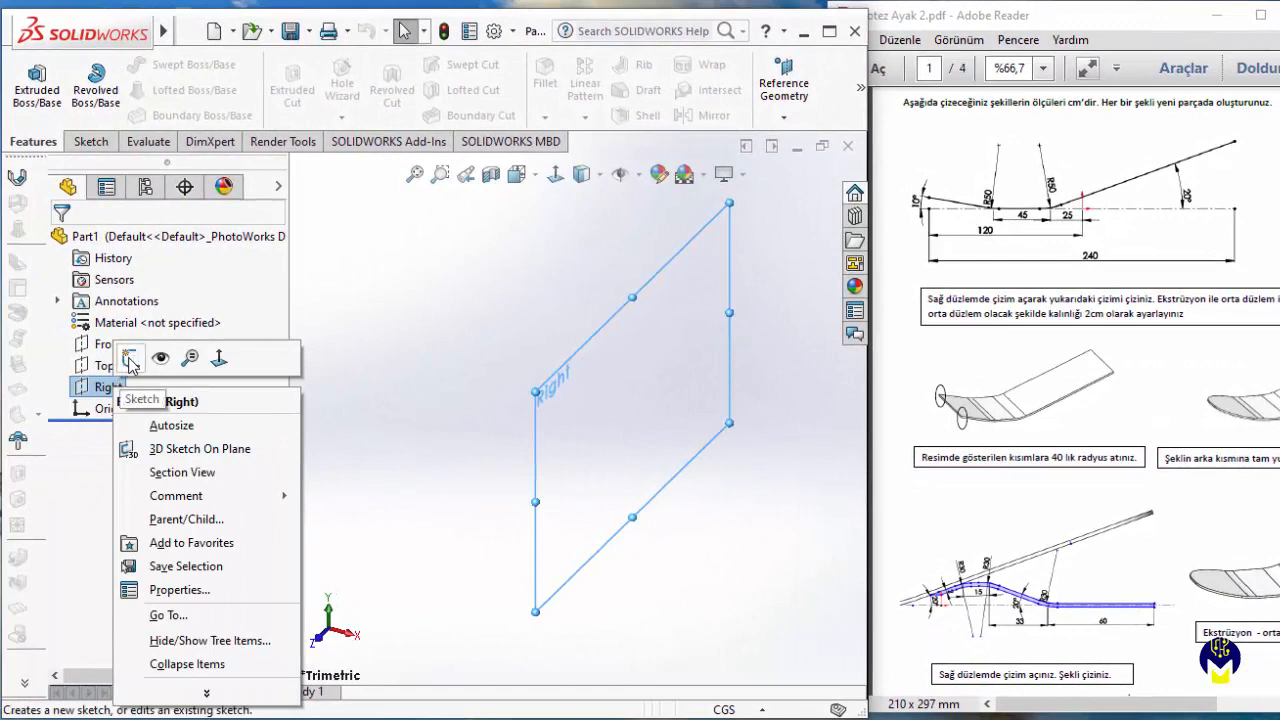
{"action": "left_click", "coordinate": [130, 358]}
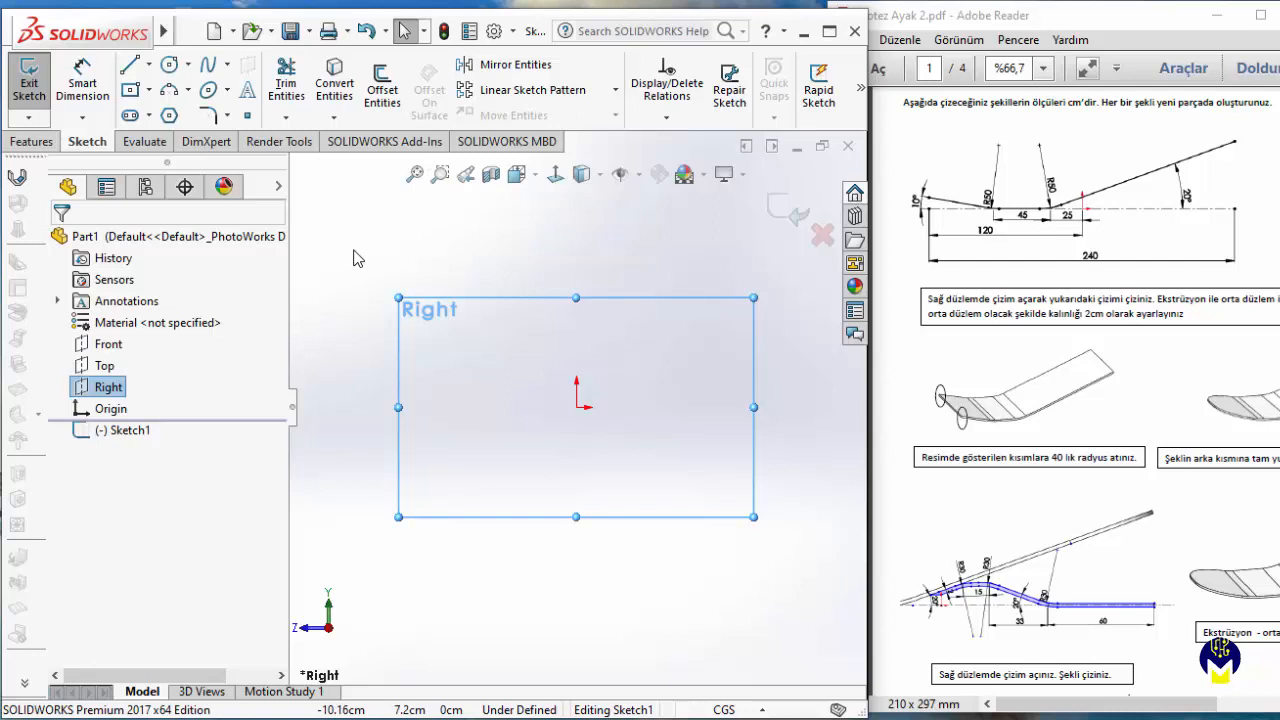
{"action": "left_click", "coordinate": [151, 66]}
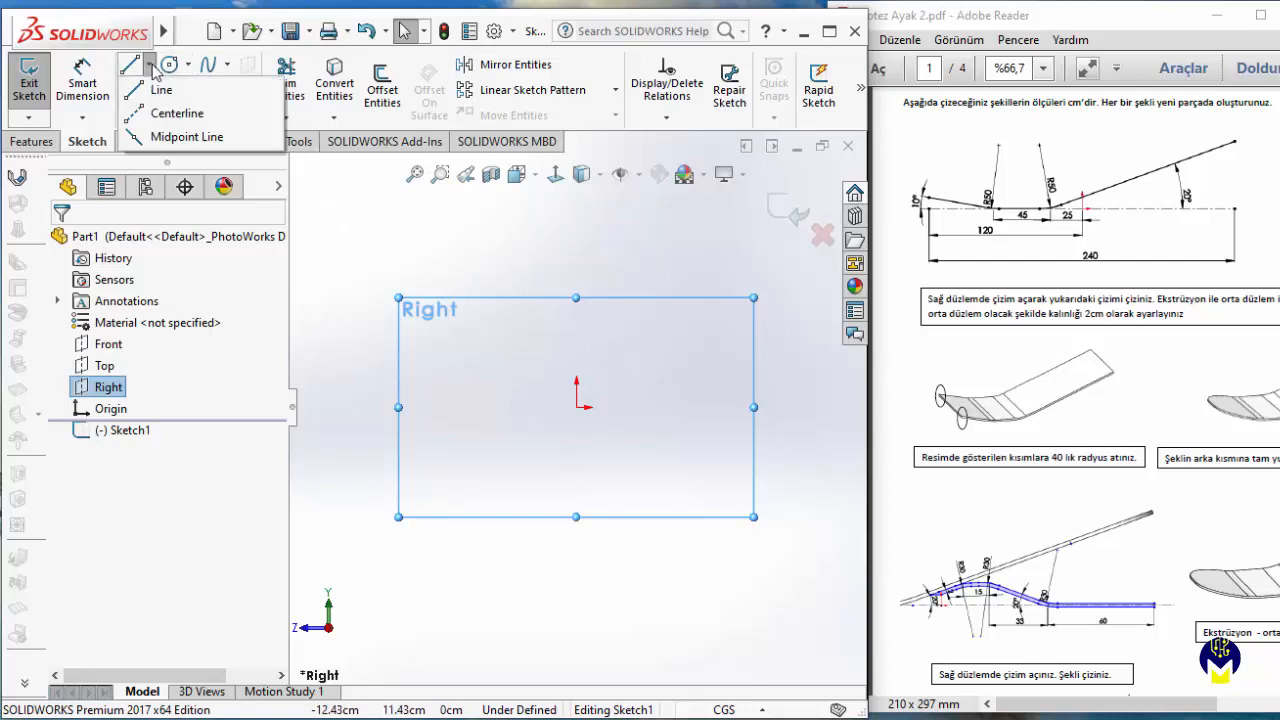
{"action": "left_click", "coordinate": [175, 113]}
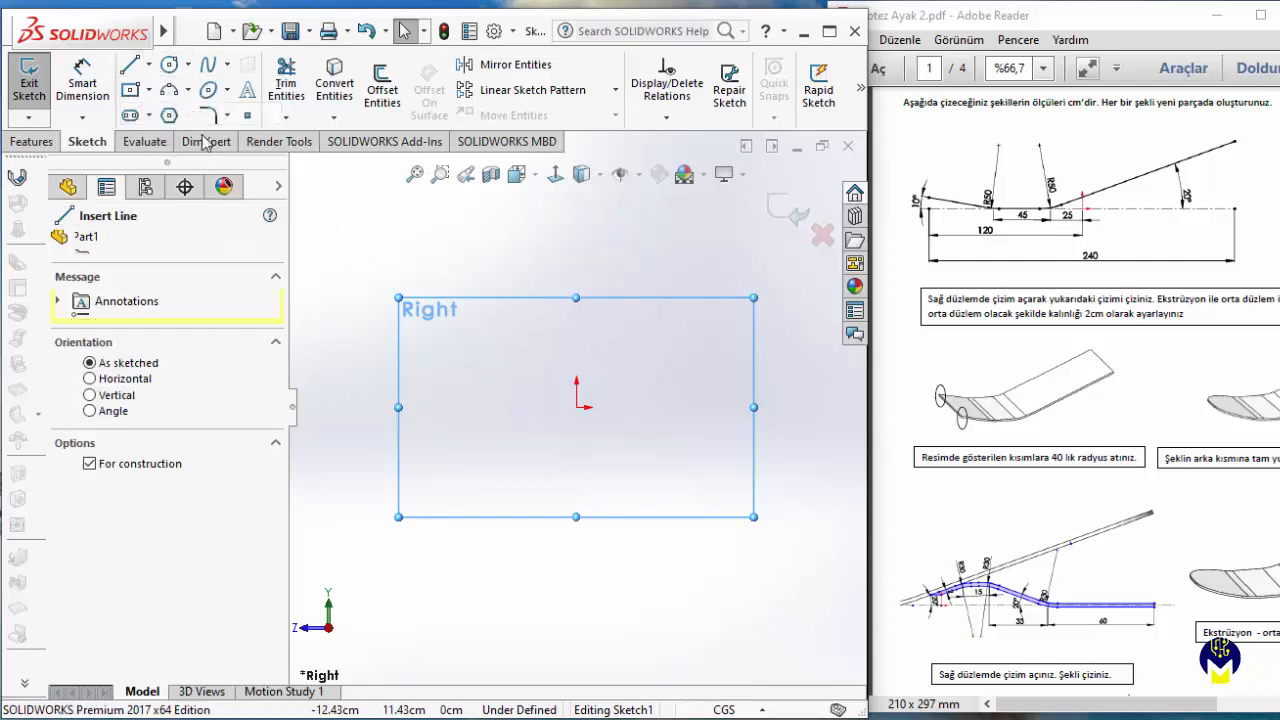
{"action": "left_click", "coordinate": [400, 407]}
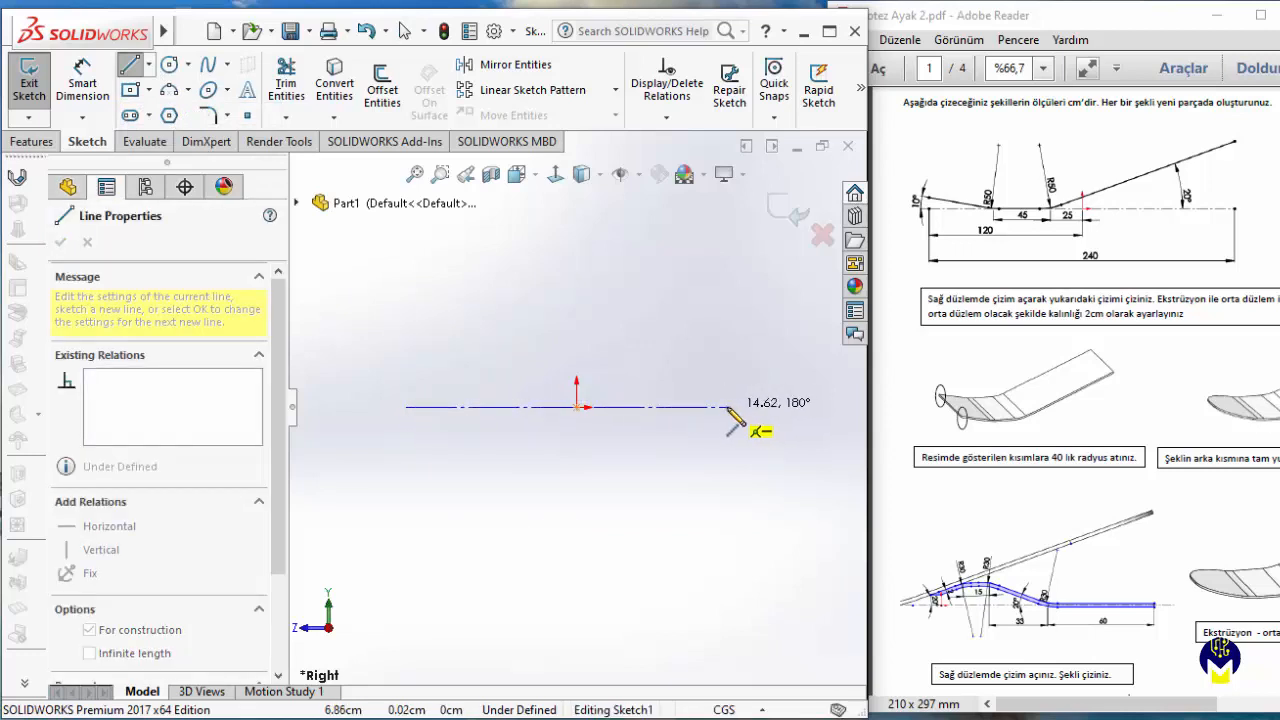
{"action": "scroll", "coordinate": [721, 410], "scroll_direction": "down", "scroll_amount": 3}
{"action": "scroll", "coordinate": [721, 410], "scroll_direction": "up", "scroll_amount": 3}
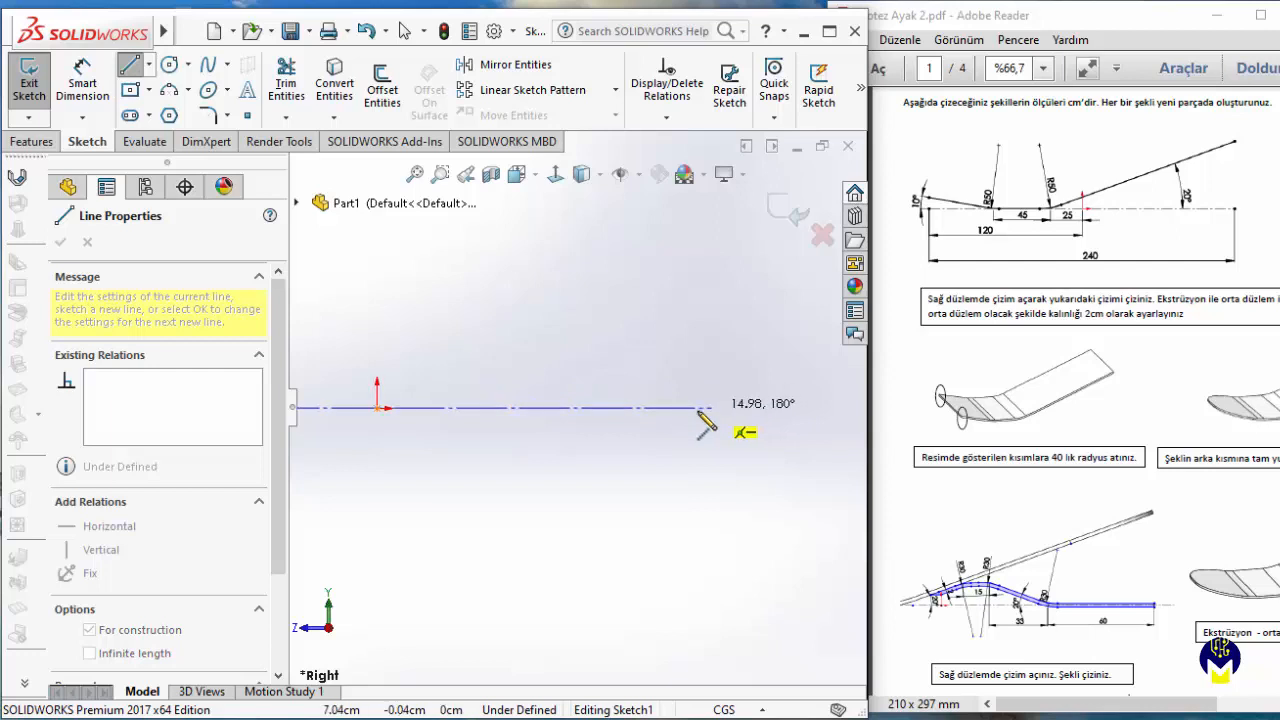
{"action": "scroll", "coordinate": [700, 422], "scroll_direction": "up", "scroll_amount": 3}
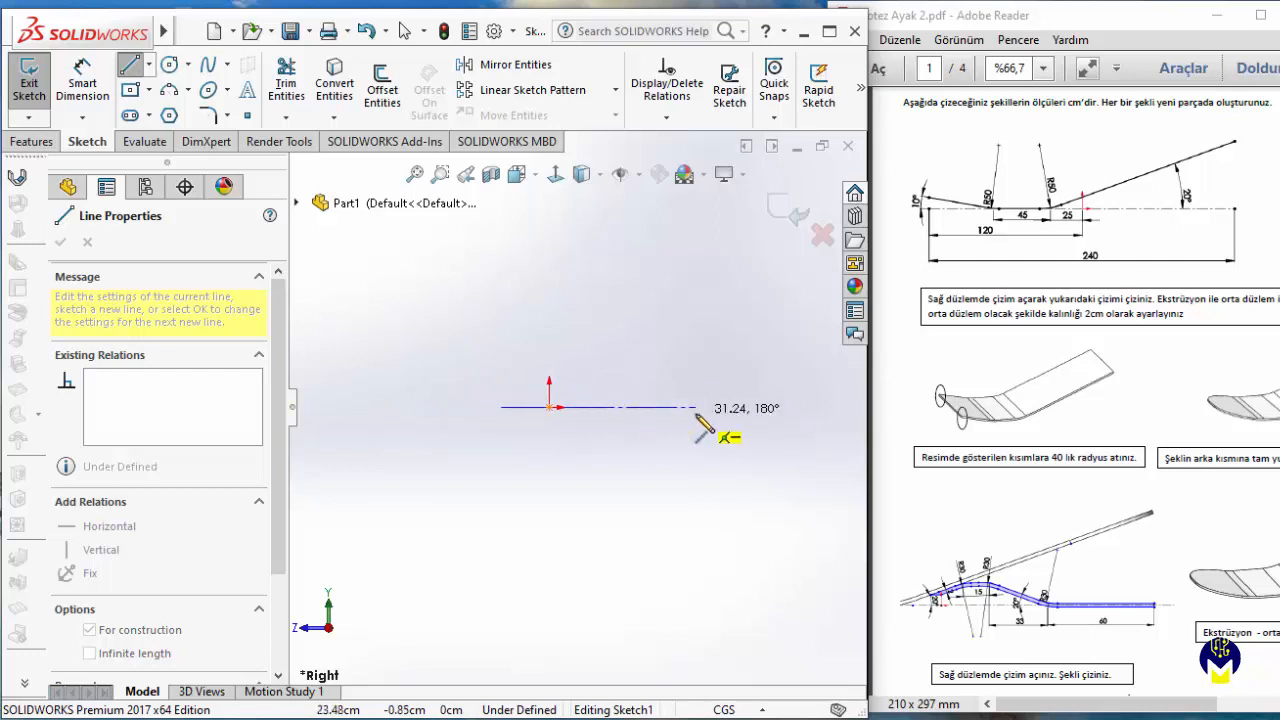
{"action": "scroll", "coordinate": [690, 412], "scroll_direction": "up", "scroll_amount": 3}
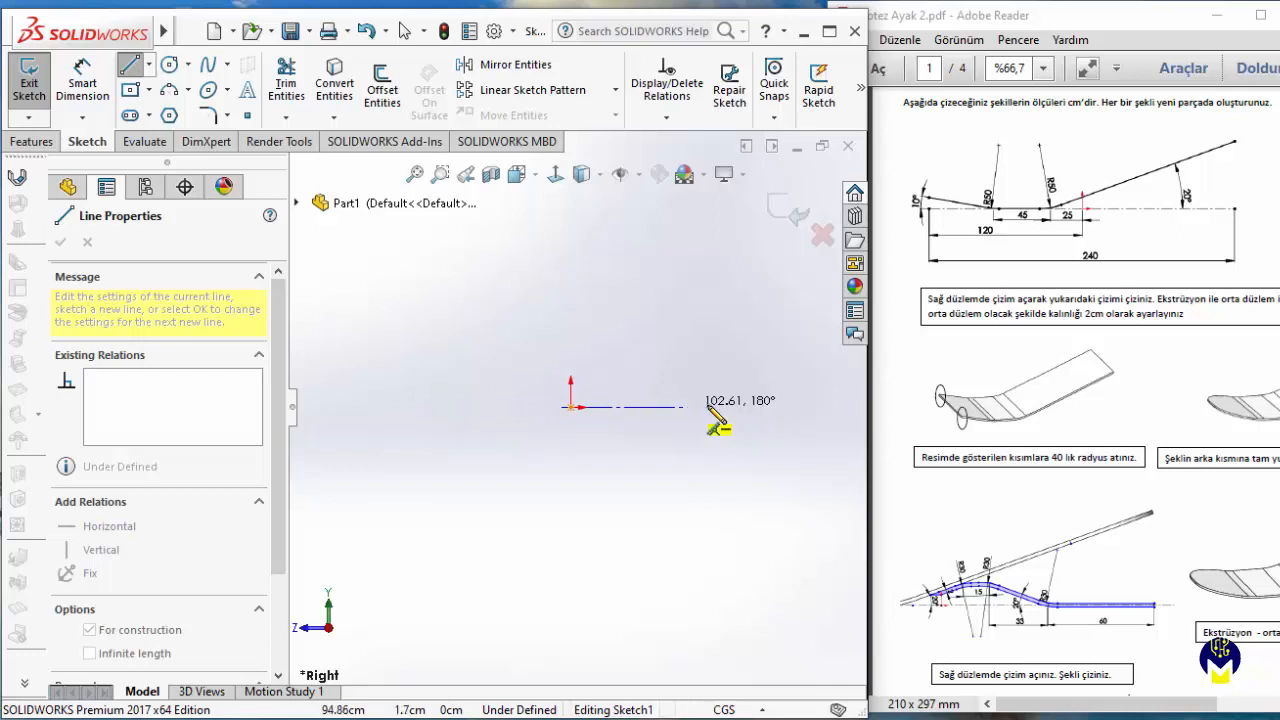
{"action": "key", "text": "Escape"}
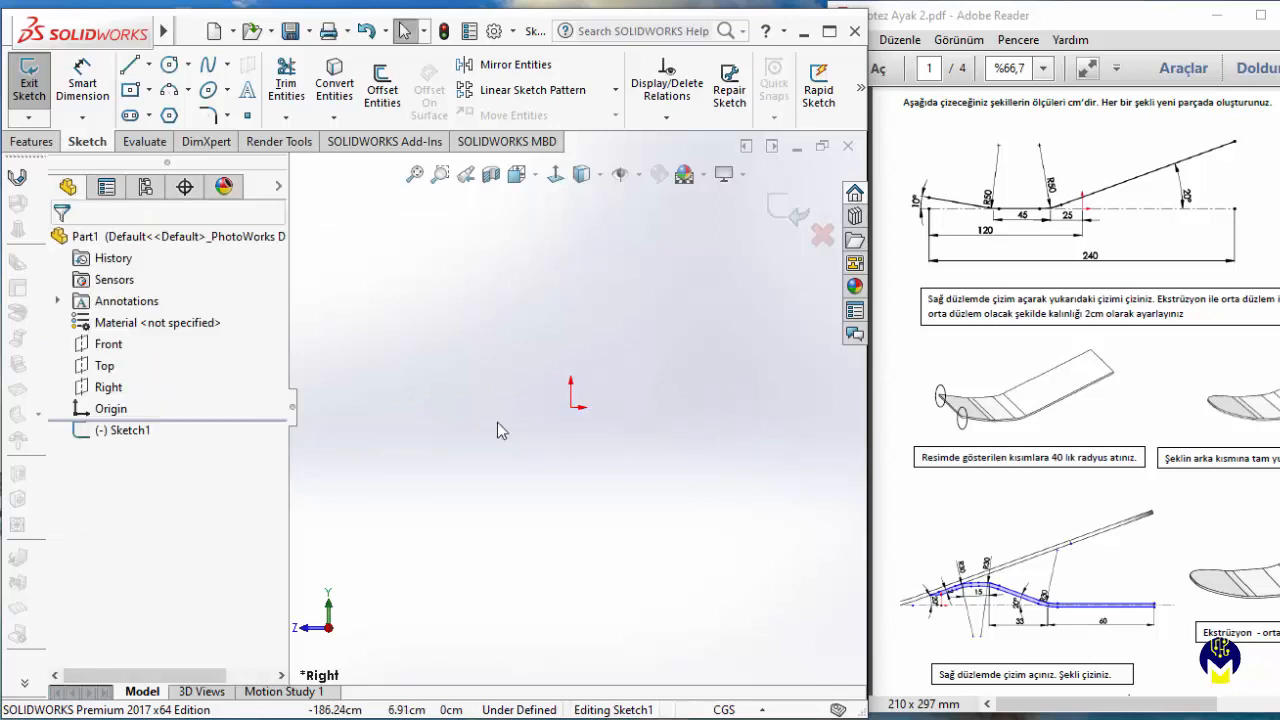
- Draw a horizontal construction centerline about 242 cm long passing through the origin
{"action": "left_click", "coordinate": [149, 65]}
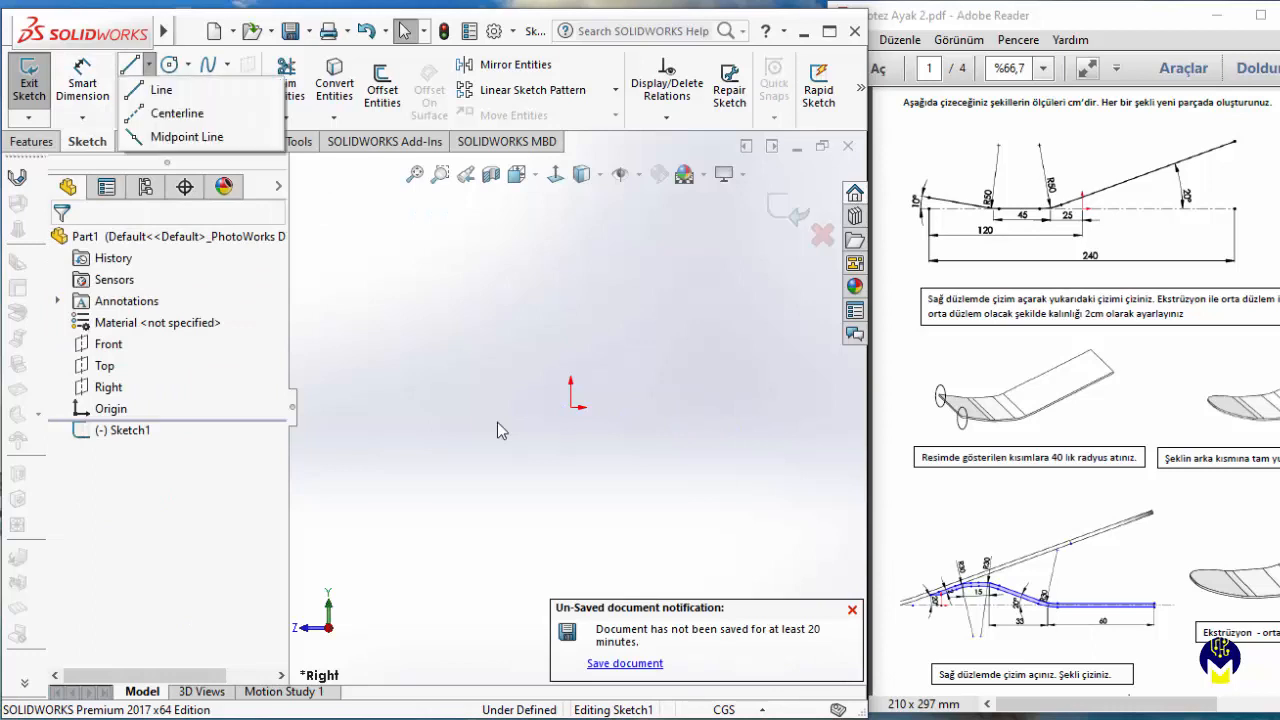
{"action": "left_click", "coordinate": [177, 113]}
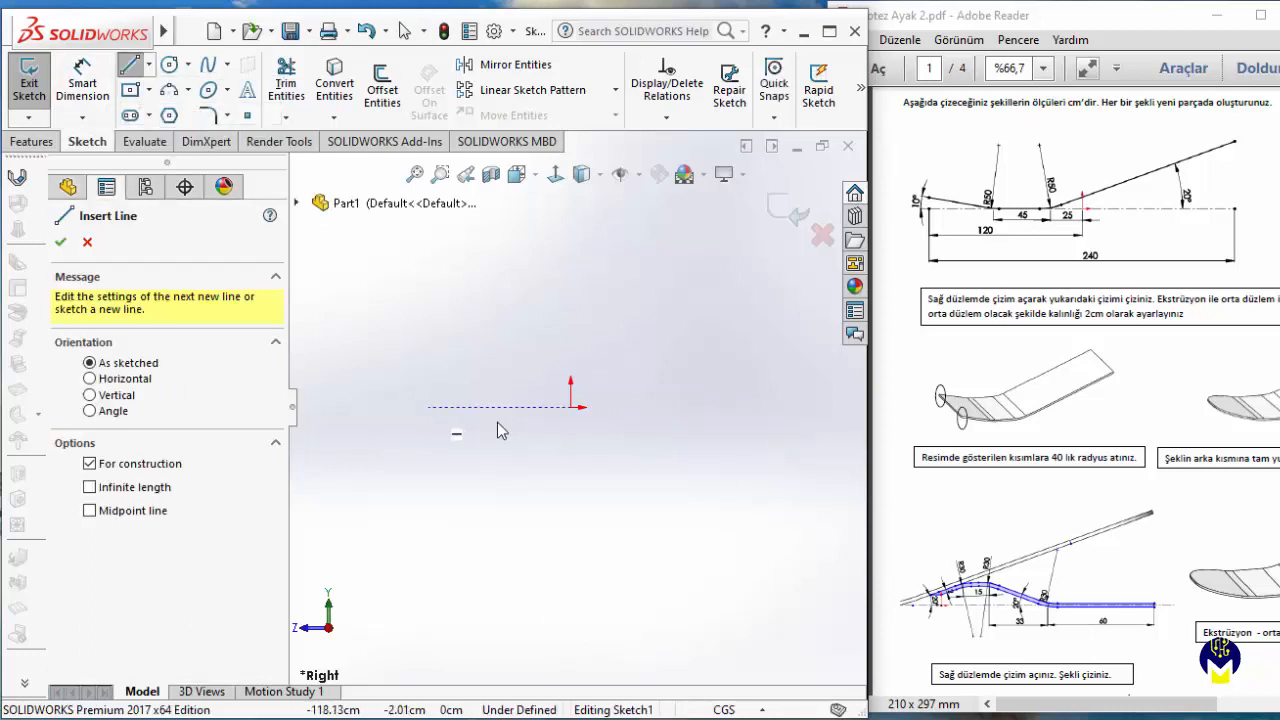
{"action": "left_click", "coordinate": [428, 407]}
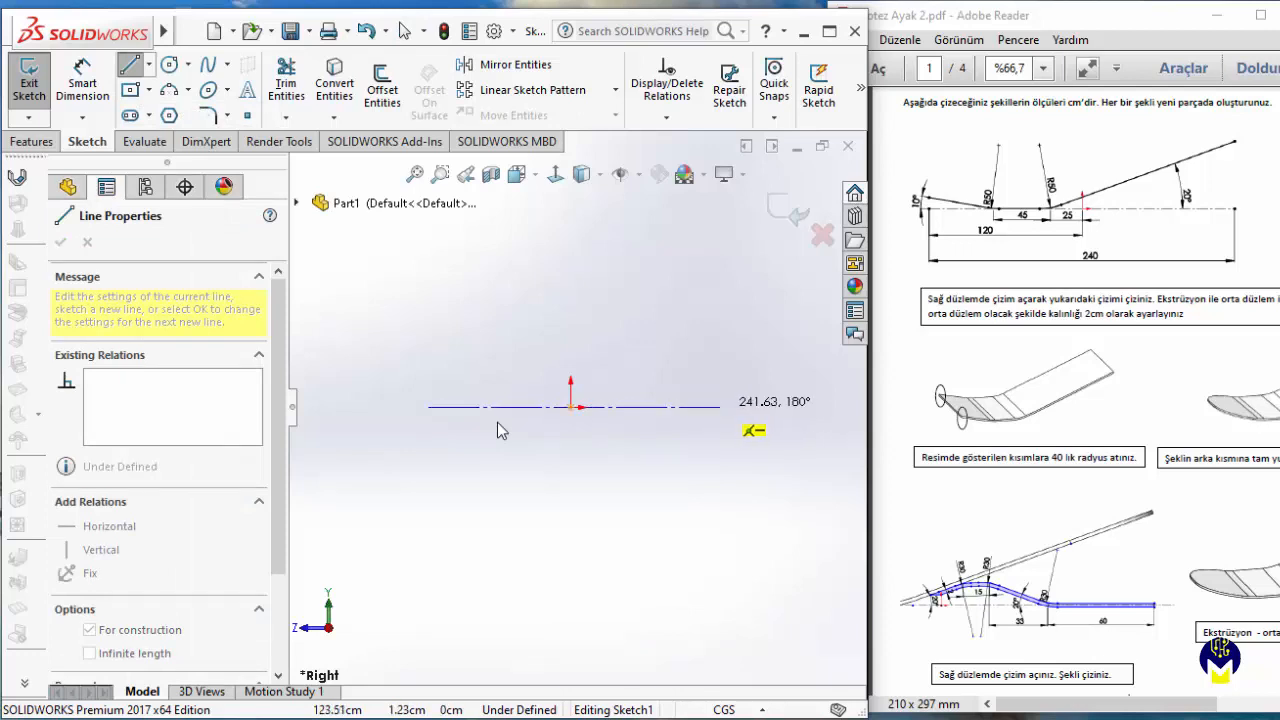
{"action": "left_click", "coordinate": [720, 407]}
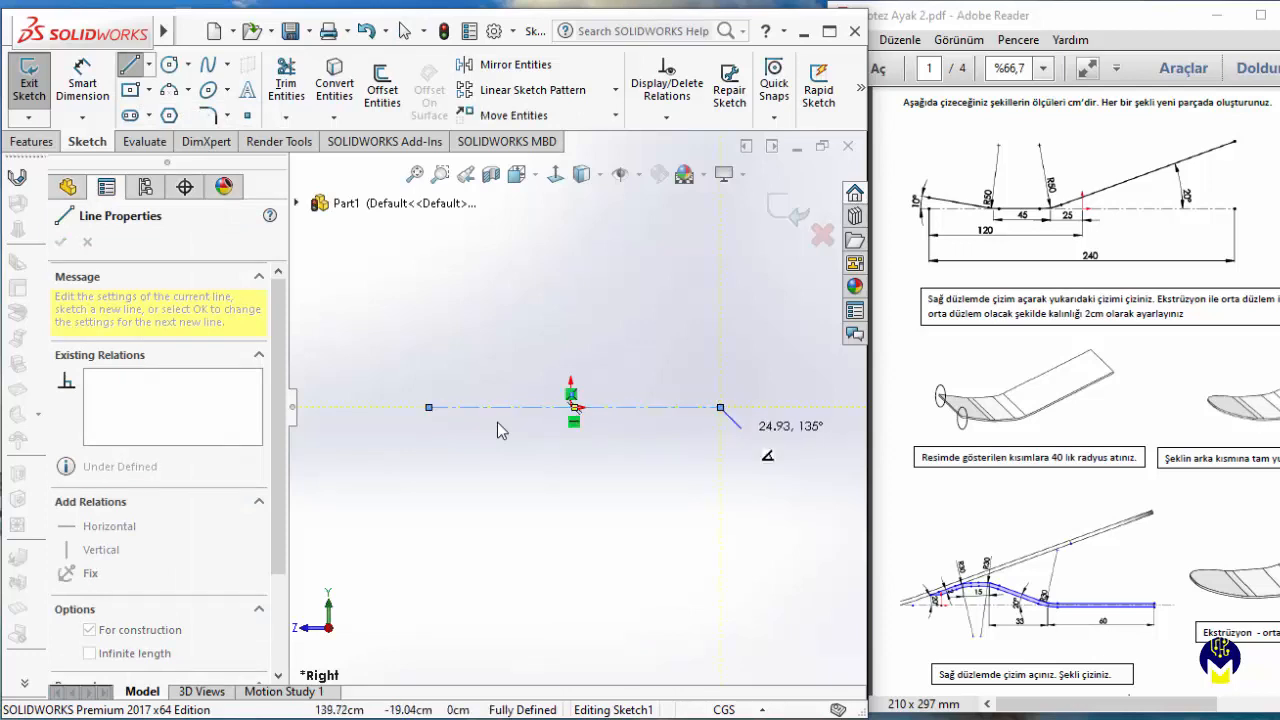
{"action": "key", "text": "Escape"}
{"action": "key", "text": "Escape"}
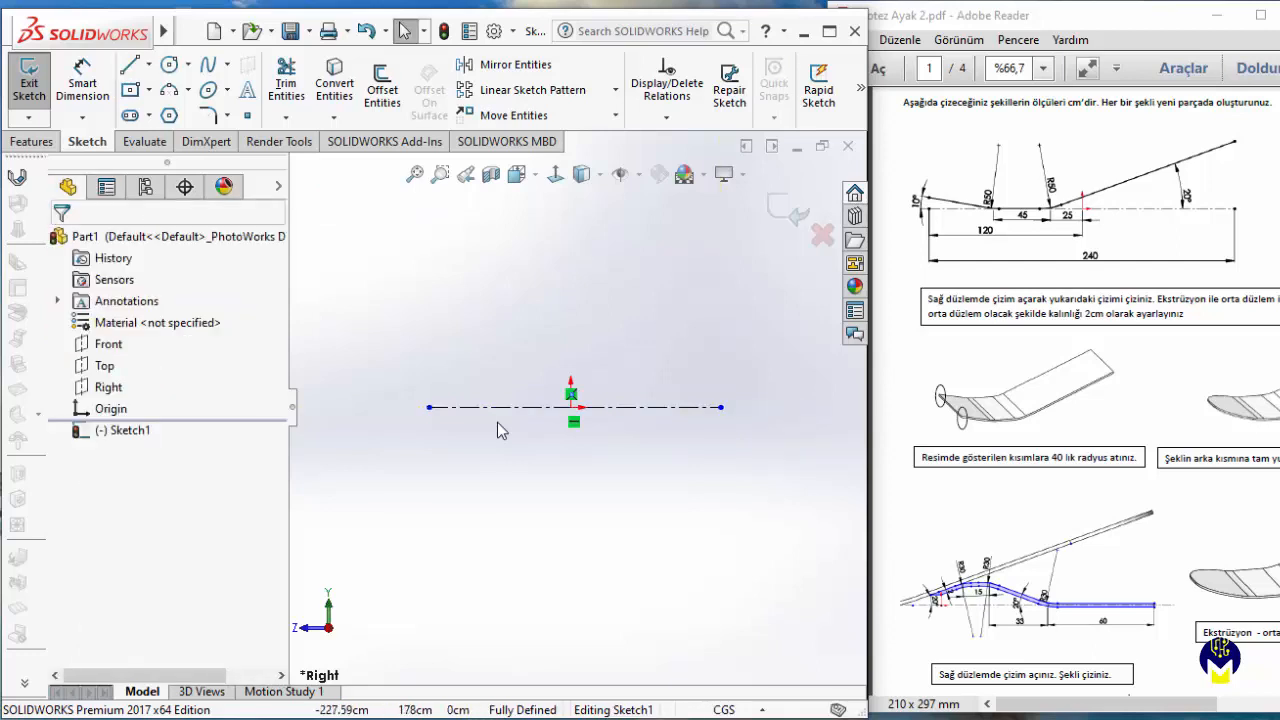
- Sketch three connected lines from above the centerline's right end: about 159 cm down to it, 56 cm along it, 44 cm up above its left end
{"action": "key", "text": "l"}
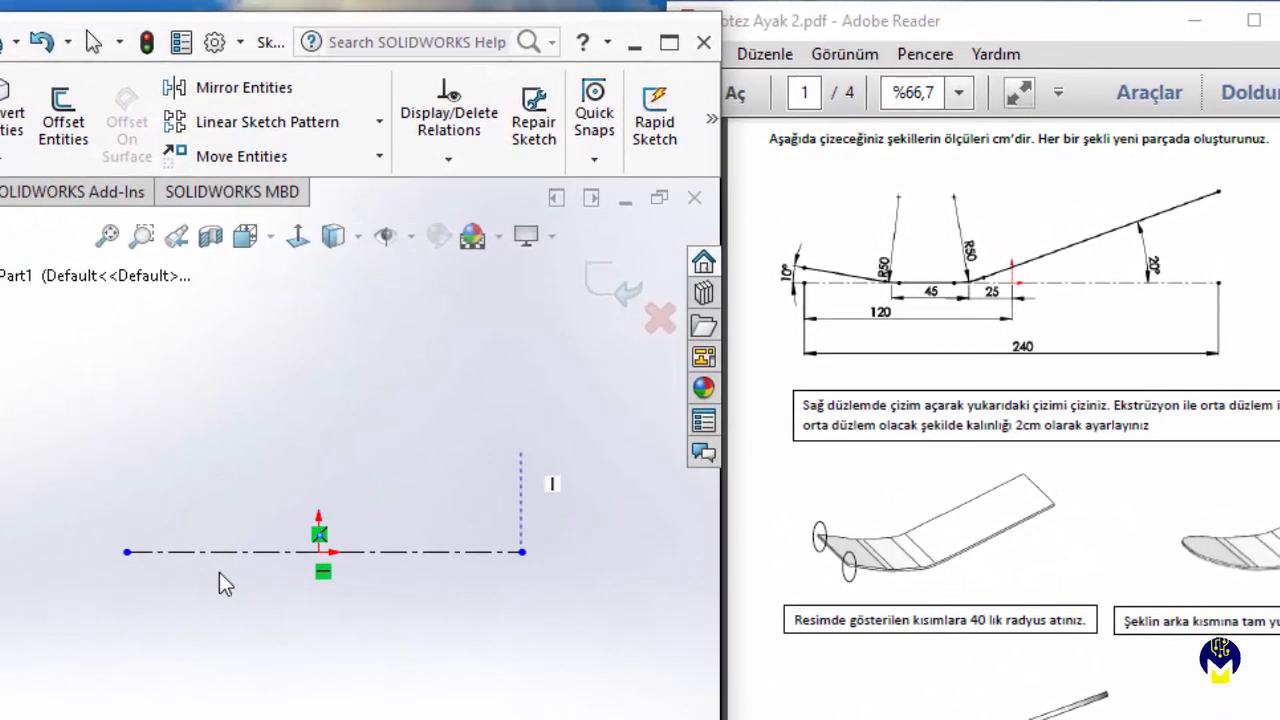
{"action": "left_click", "coordinate": [521, 452]}
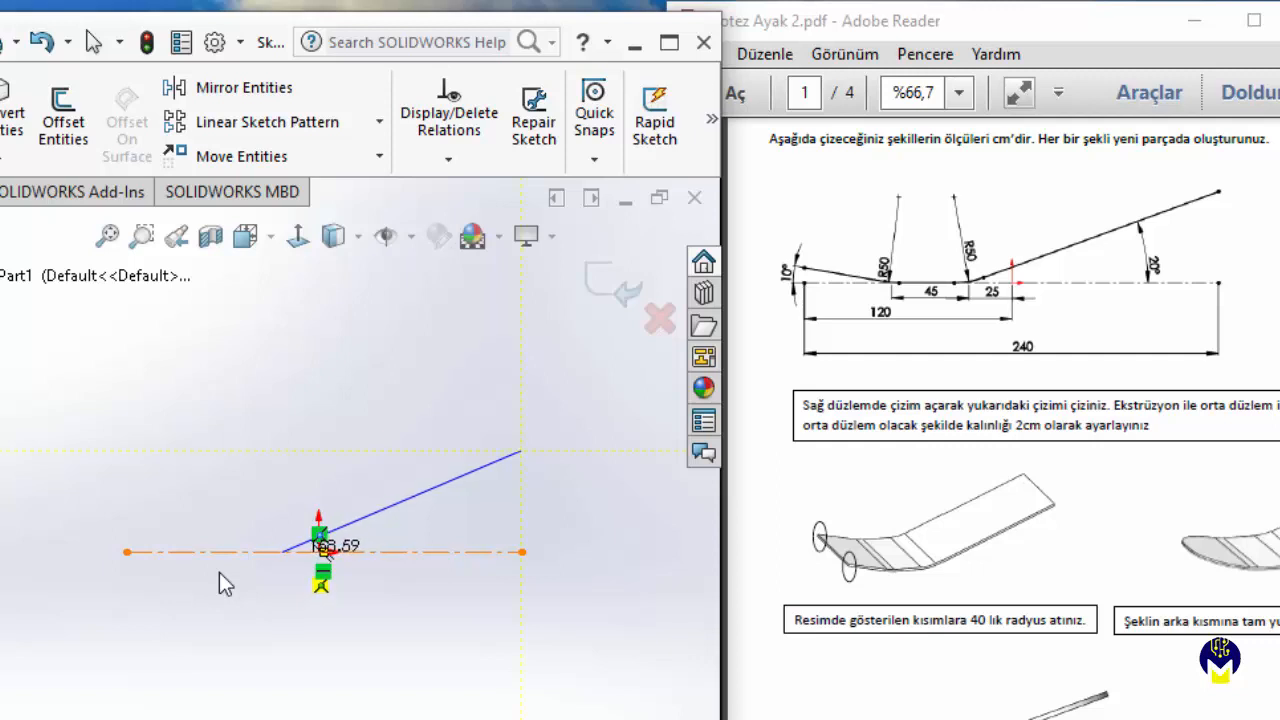
{"action": "left_click", "coordinate": [283, 552]}
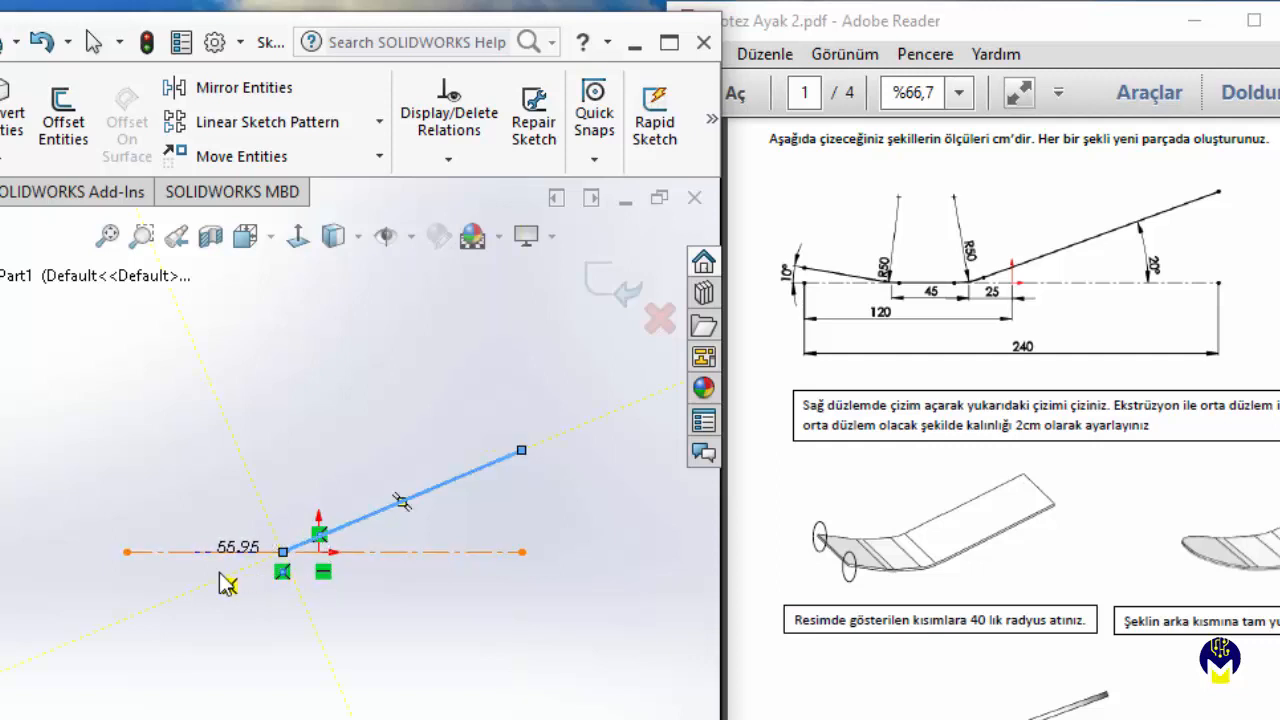
{"action": "left_click", "coordinate": [219, 573]}
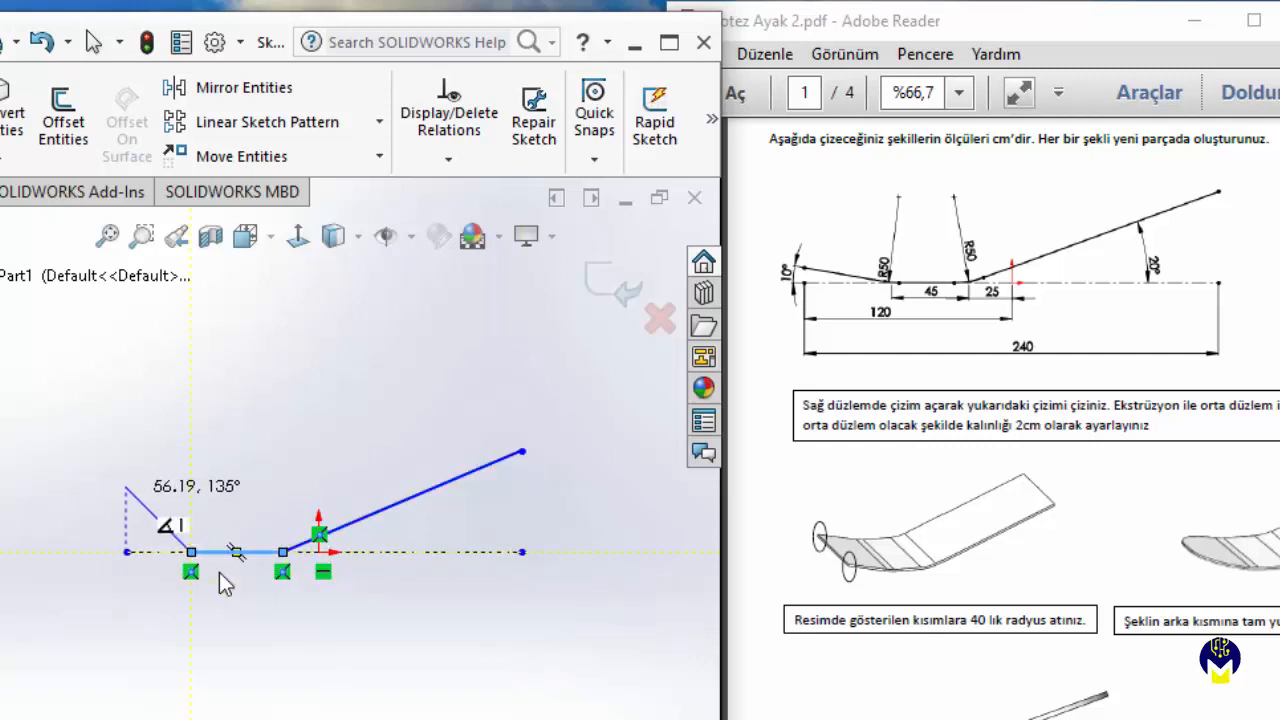
{"action": "left_click", "coordinate": [126, 519]}
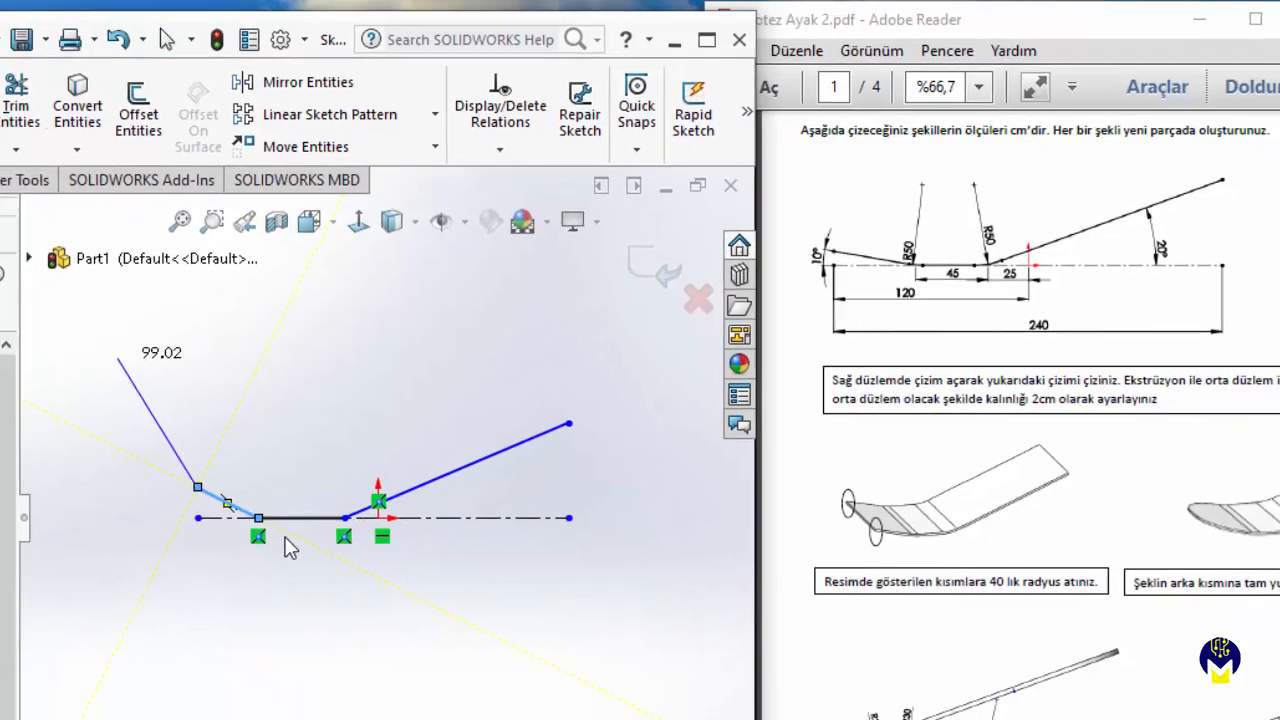
{"action": "key", "text": "Escape"}
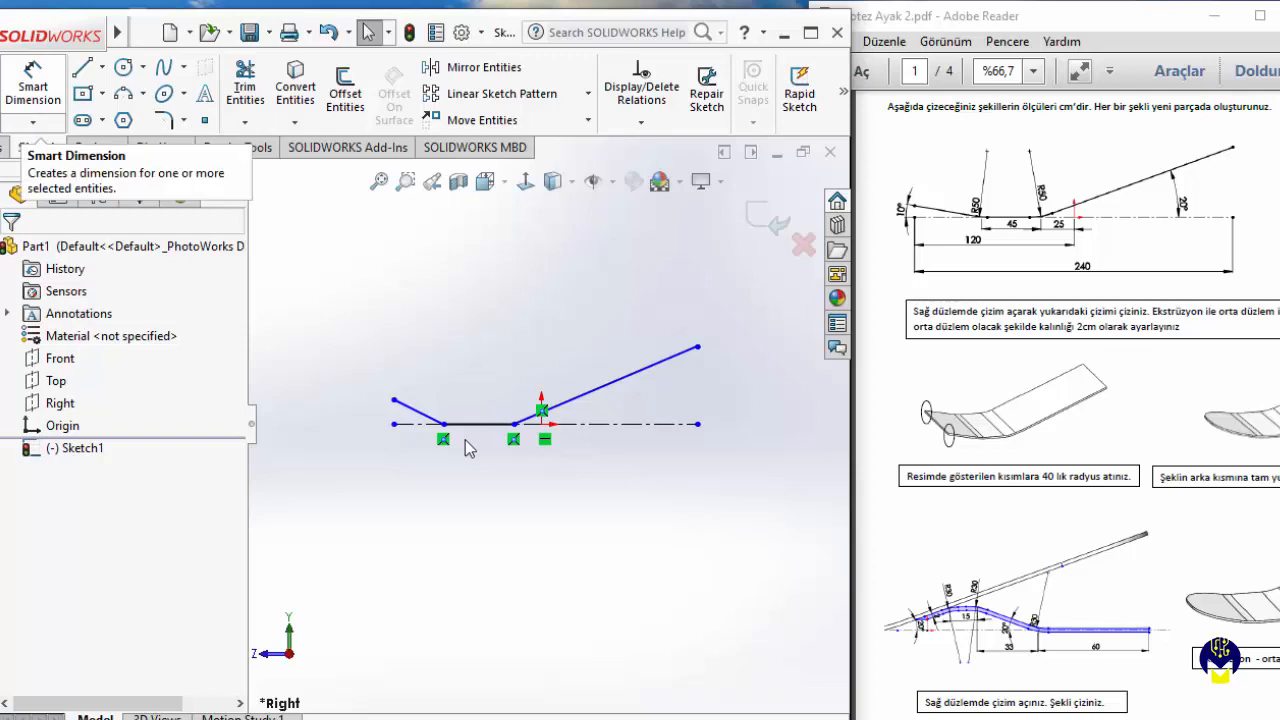
- Dimension the angle between the short left sloped line and the centerline as 10°
{"action": "left_click", "coordinate": [33, 88]}
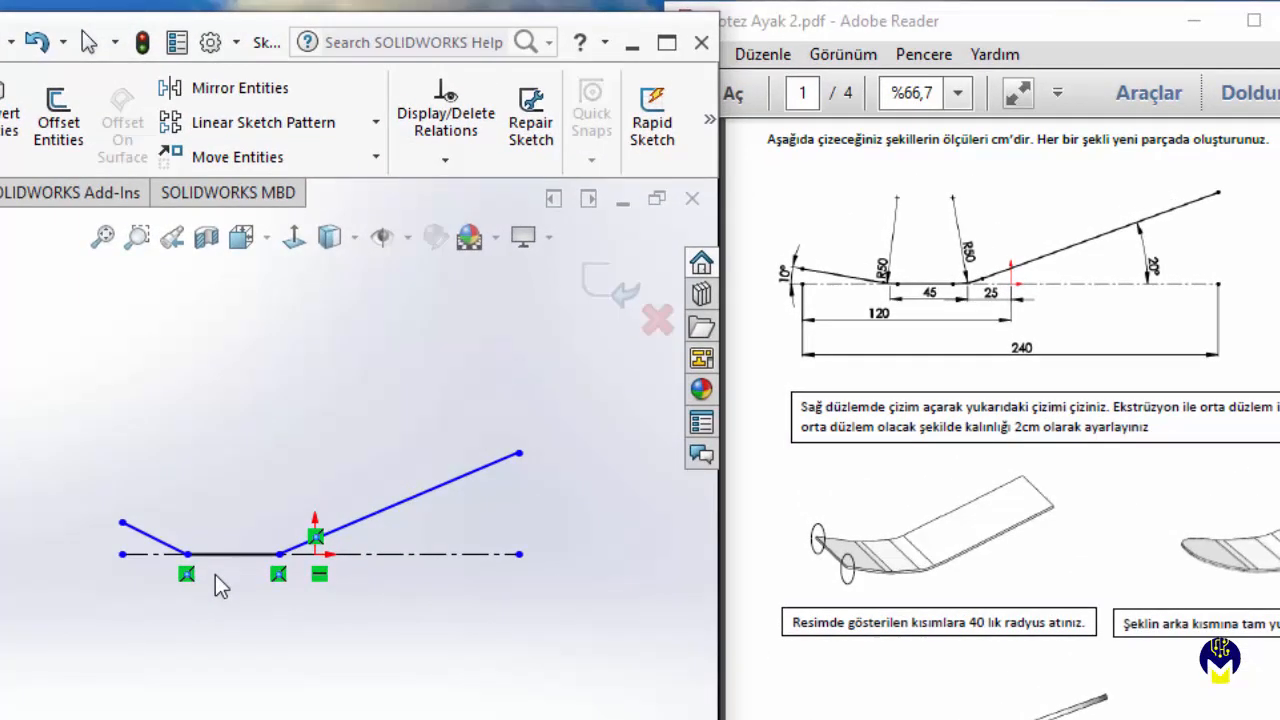
{"action": "left_click", "coordinate": [154, 538]}
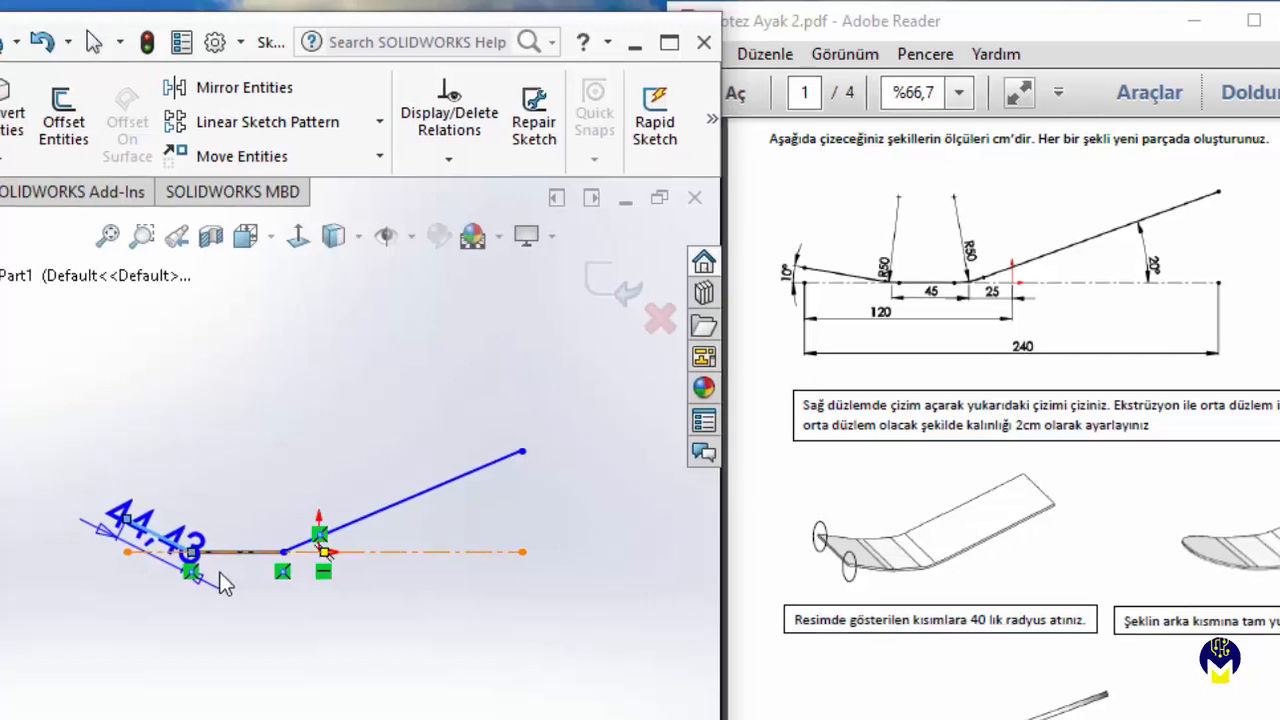
{"action": "left_click", "coordinate": [150, 554]}
{"action": "left_click", "coordinate": [290, 546]}
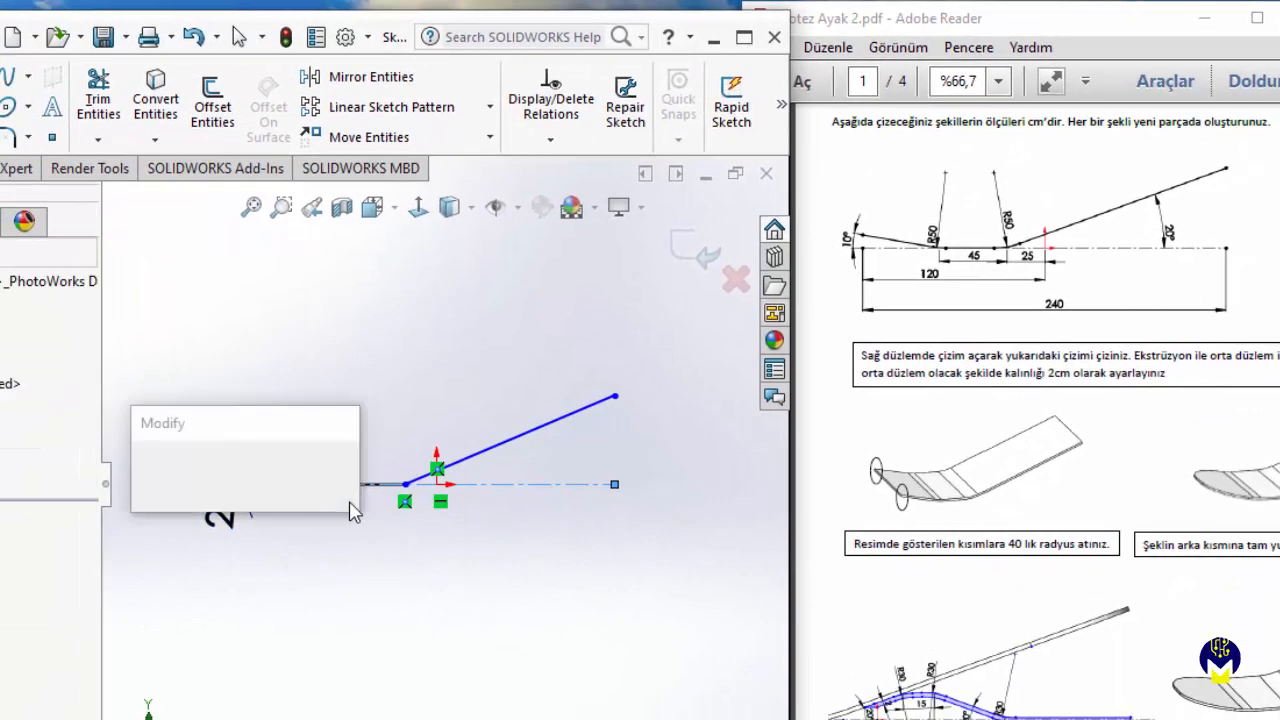
{"action": "type", "text": "10"}
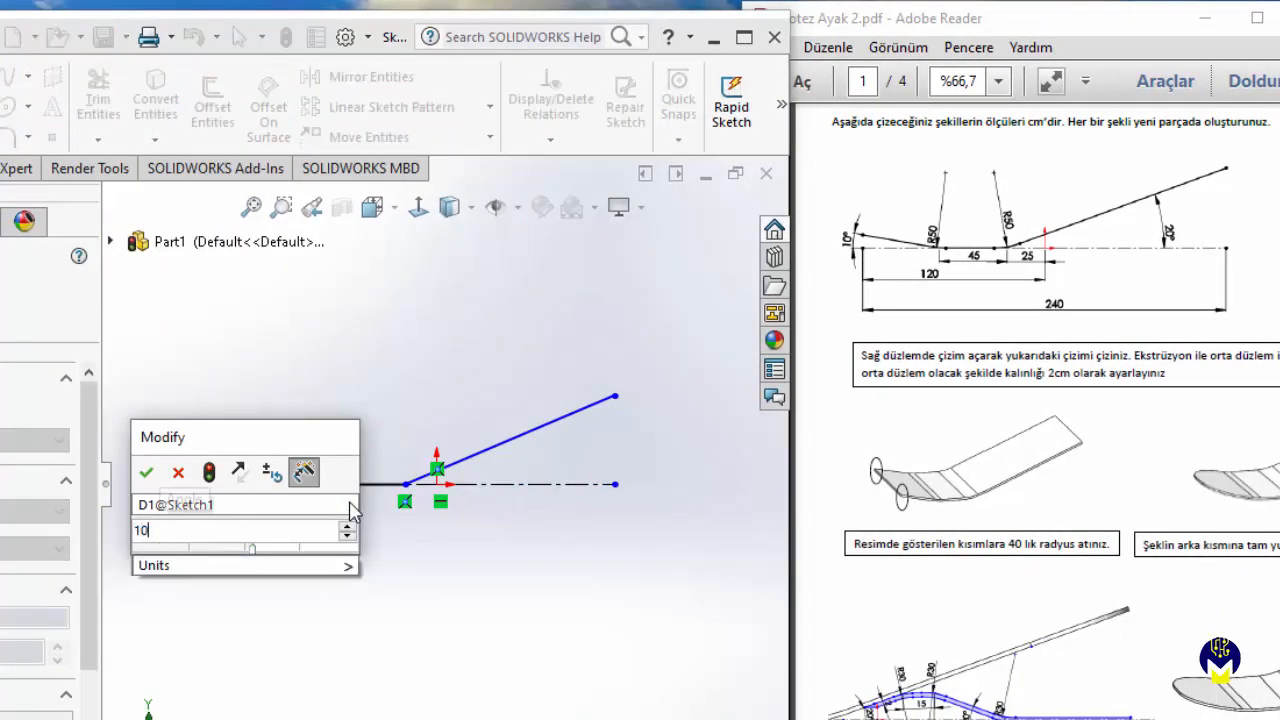
{"action": "key", "text": "Return"}
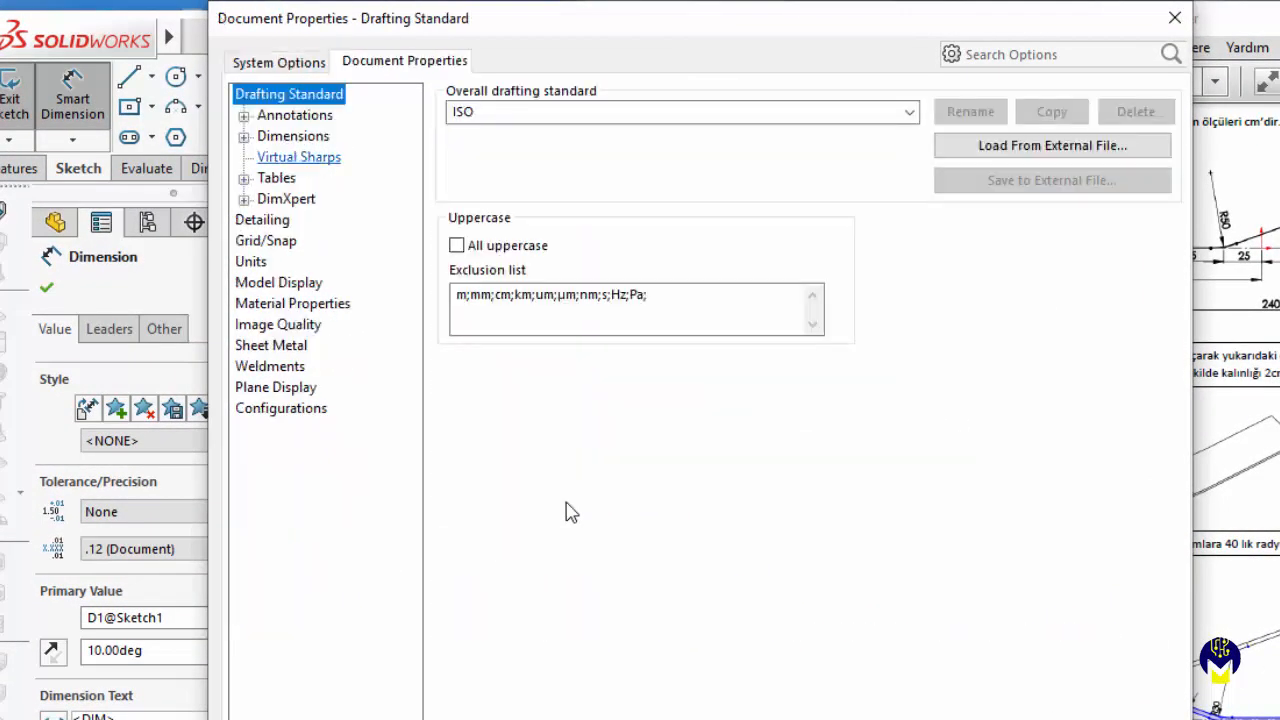
- Set the document's dimension text font height to 12 points, keeping Century Gothic
{"action": "left_click", "coordinate": [293, 136]}
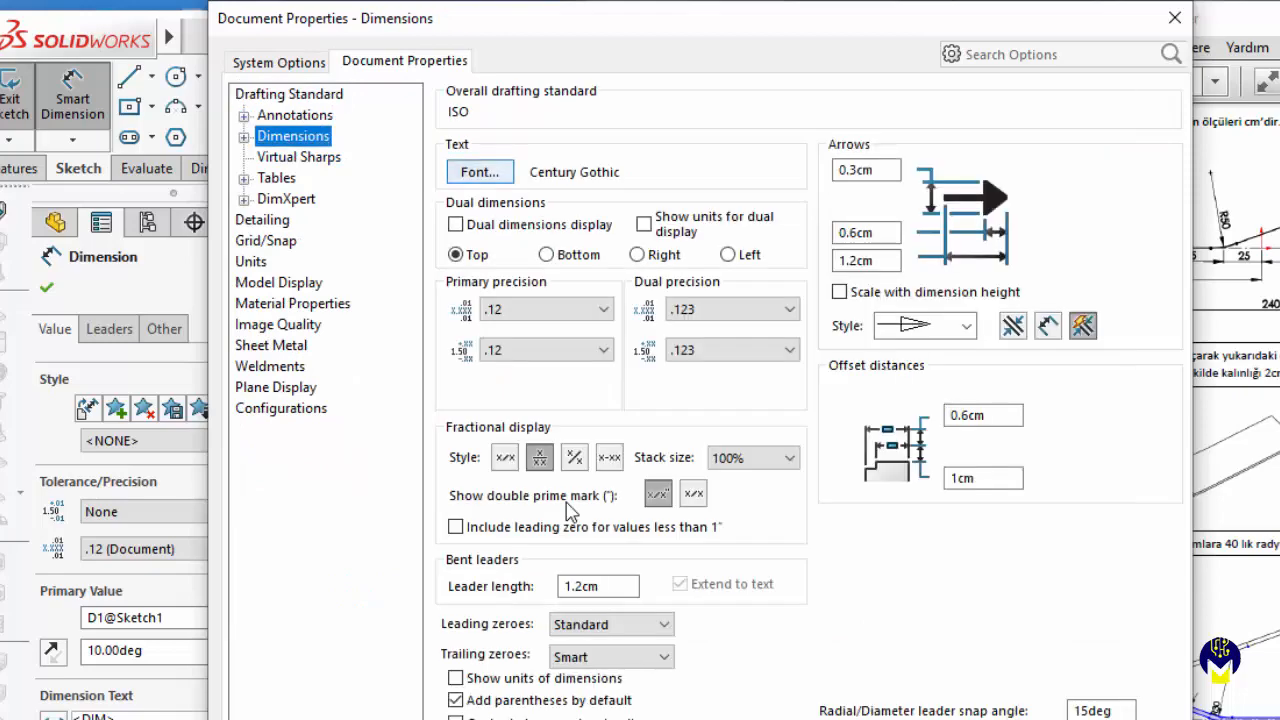
{"action": "left_click", "coordinate": [480, 172]}
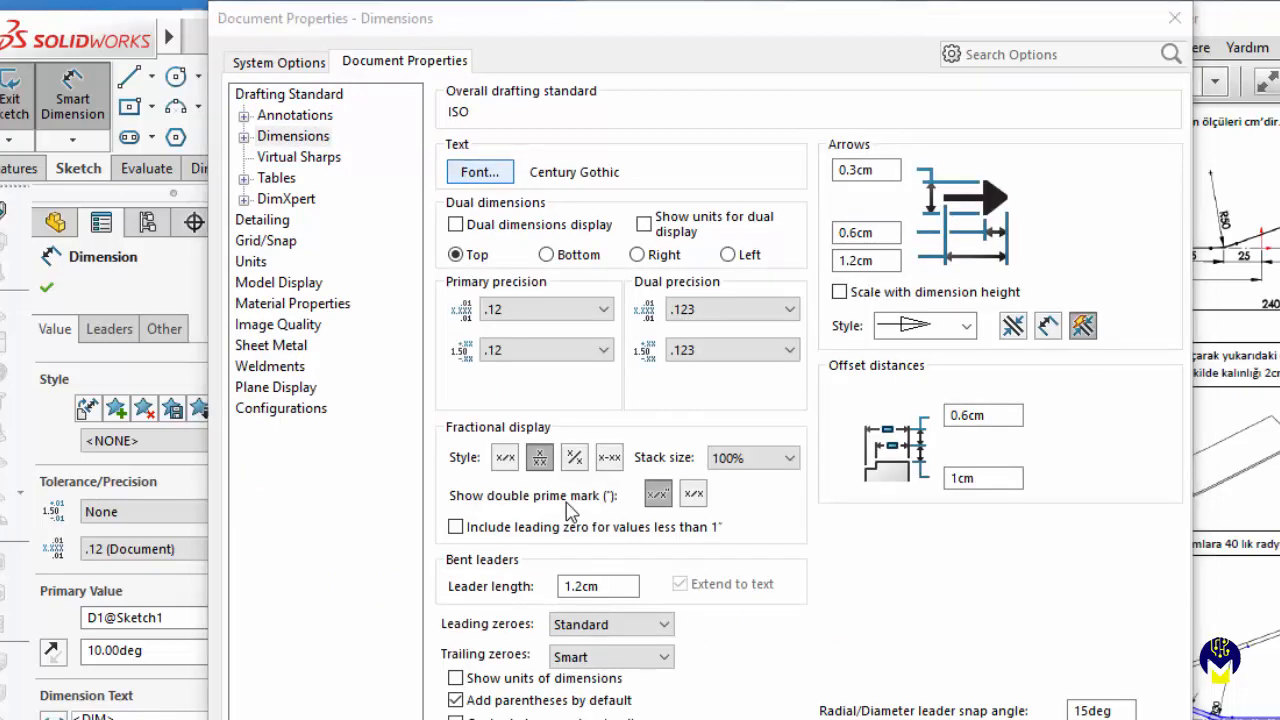
{"action": "left_click", "coordinate": [740, 373]}
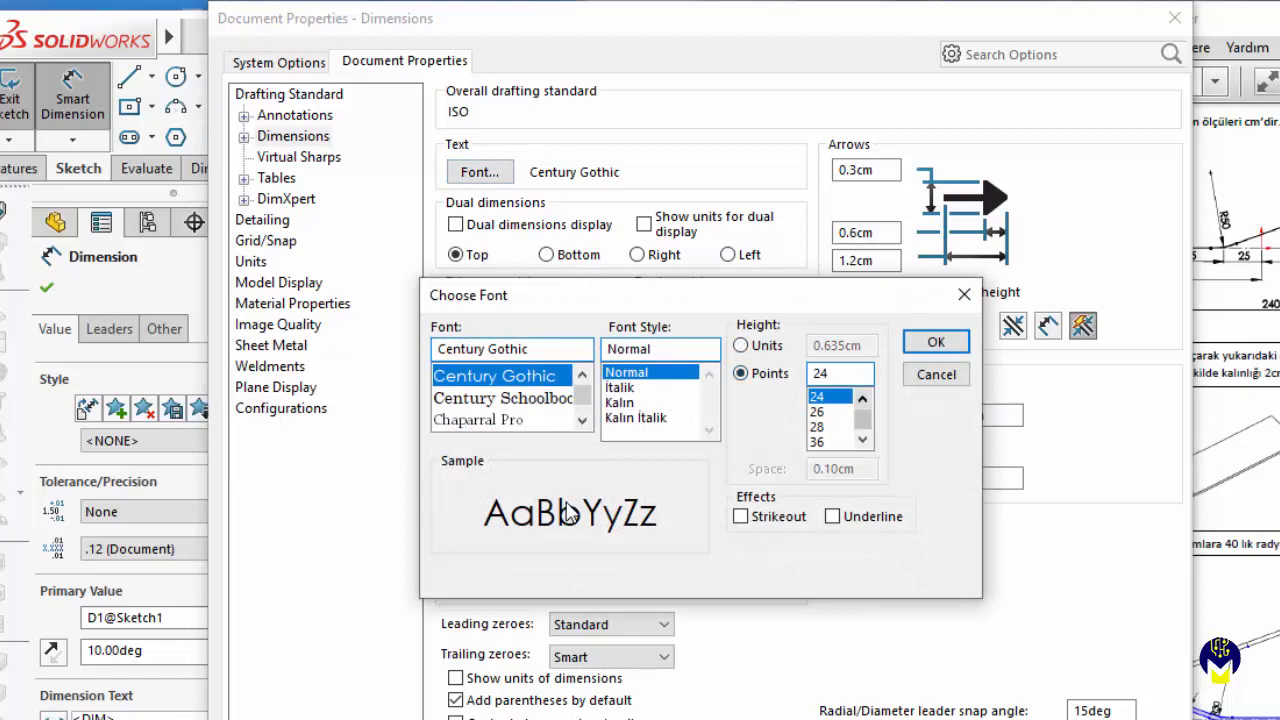
{"action": "left_click", "coordinate": [862, 398]}
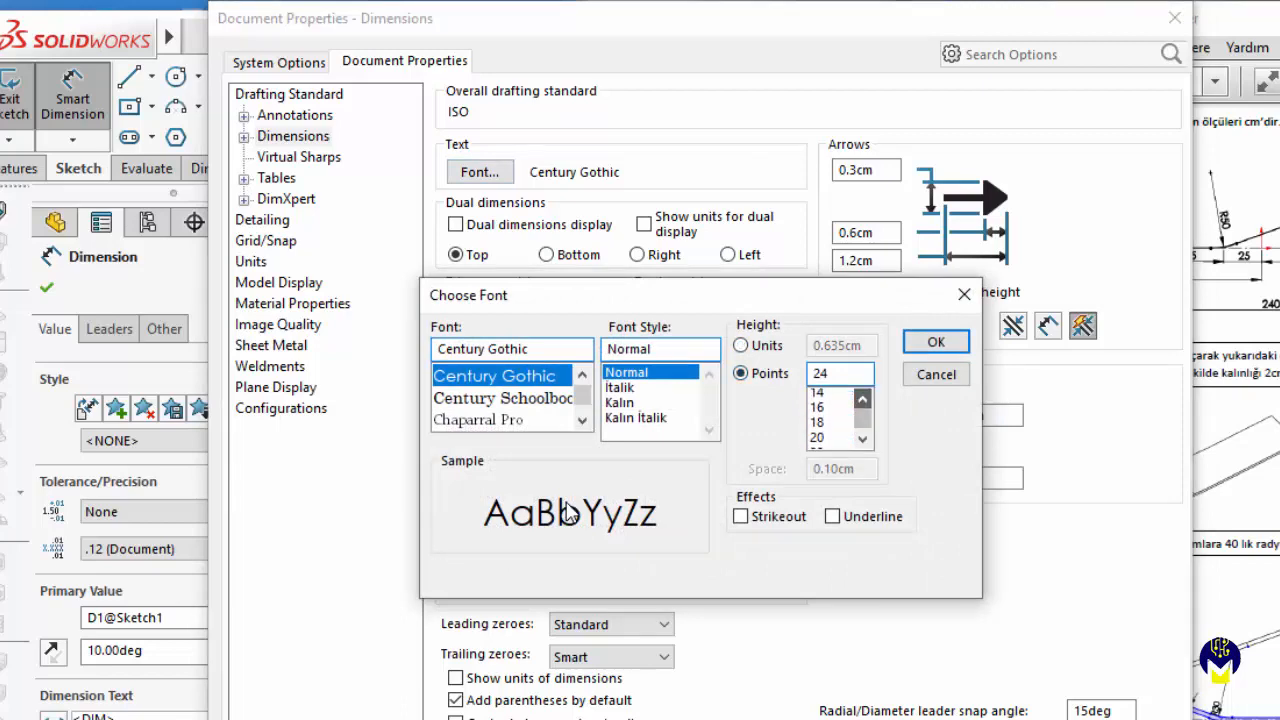
{"action": "left_click", "coordinate": [818, 442]}
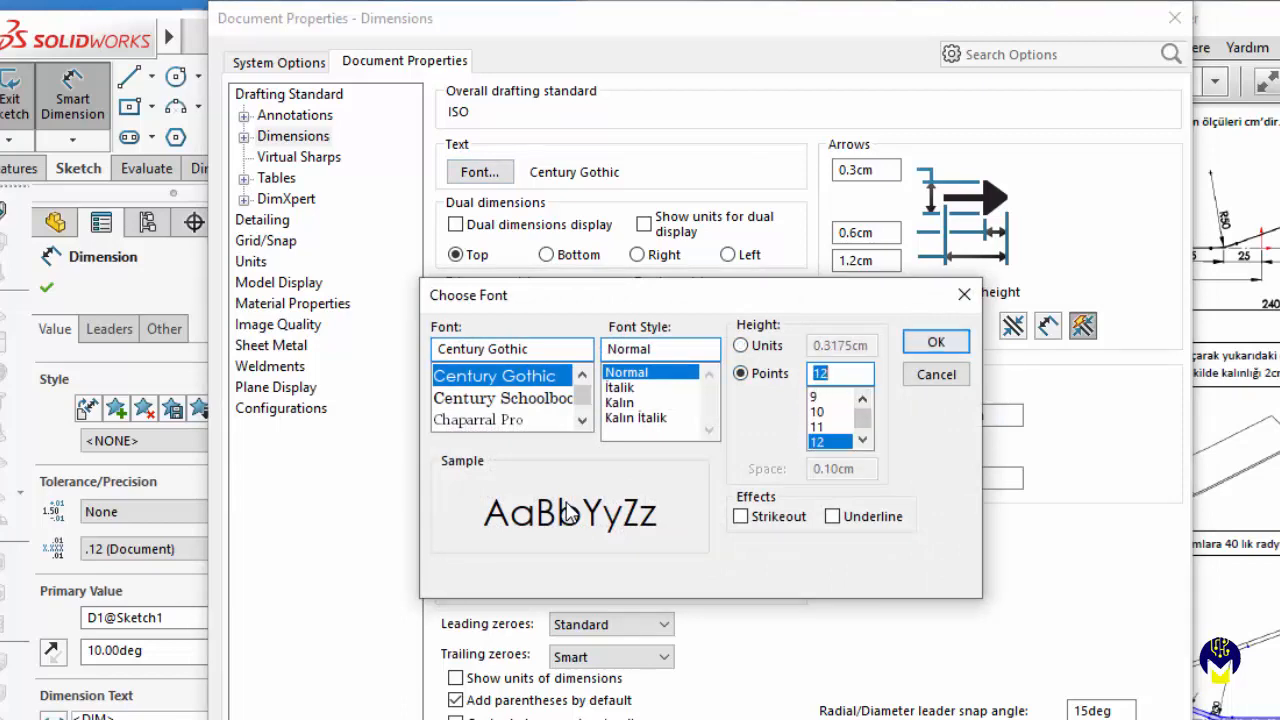
{"action": "left_click", "coordinate": [936, 342]}
- Give the document's dimensions solid filled arrowheads sized 0.1 cm, 0.3 cm and 0.6 cm, and apply the document properties
{"action": "left_click", "coordinate": [966, 326]}
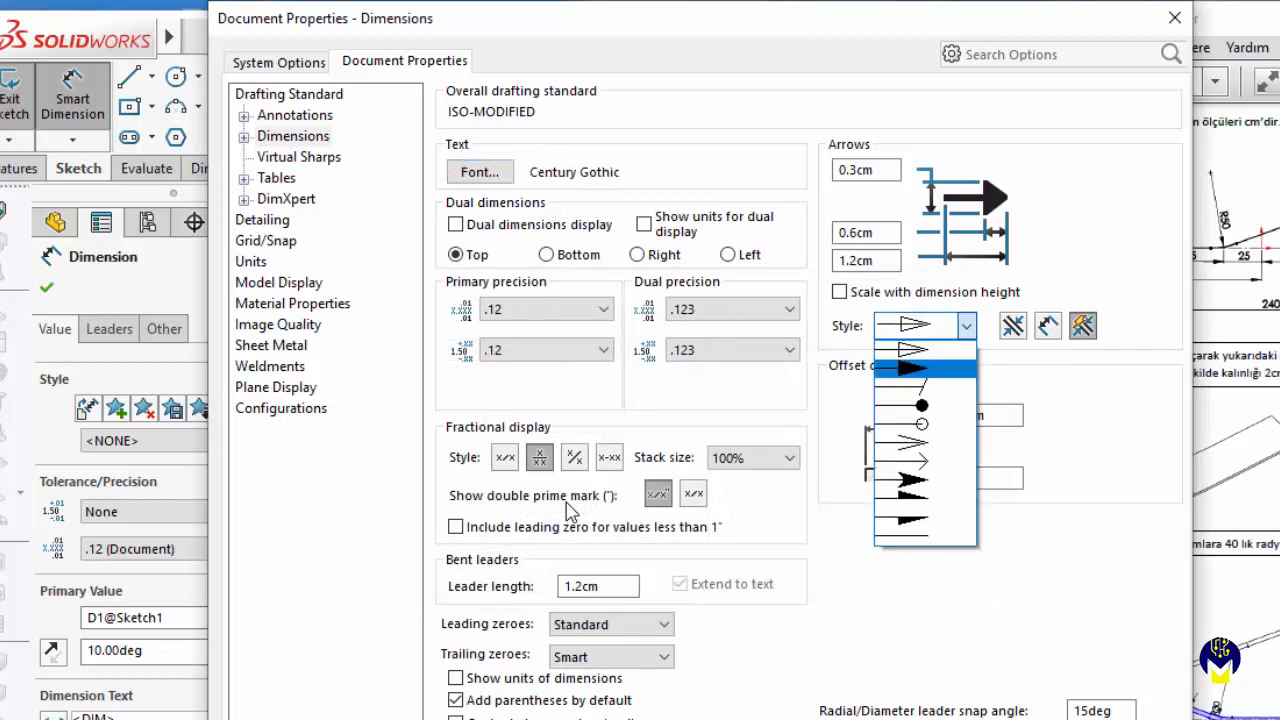
{"action": "left_click", "coordinate": [924, 368]}
{"action": "left_click", "coordinate": [858, 170]}
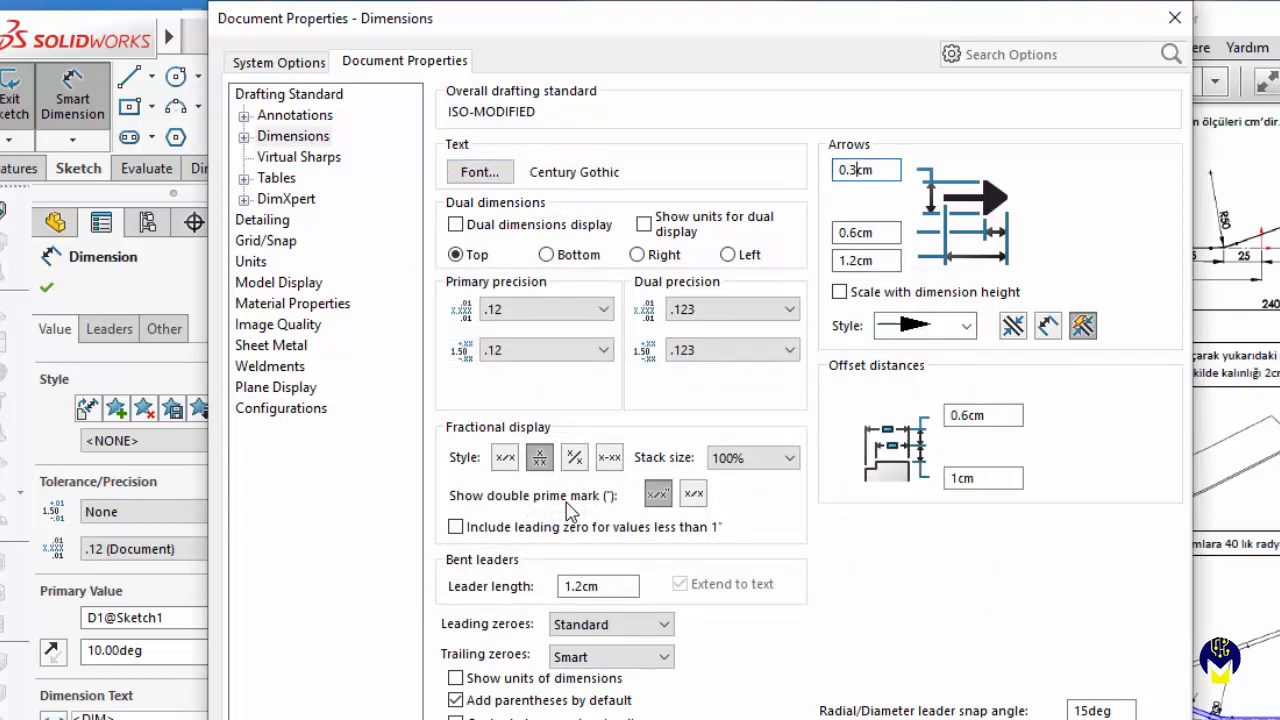
{"action": "key", "text": "BackSpace"}
{"action": "type", "text": "1"}
{"action": "left_click", "coordinate": [851, 232]}
{"action": "key", "text": "BackSpace"}
{"action": "type", "text": "3"}
{"action": "left_click_drag", "start_coordinate": [858, 261], "coordinate": [838, 261]}
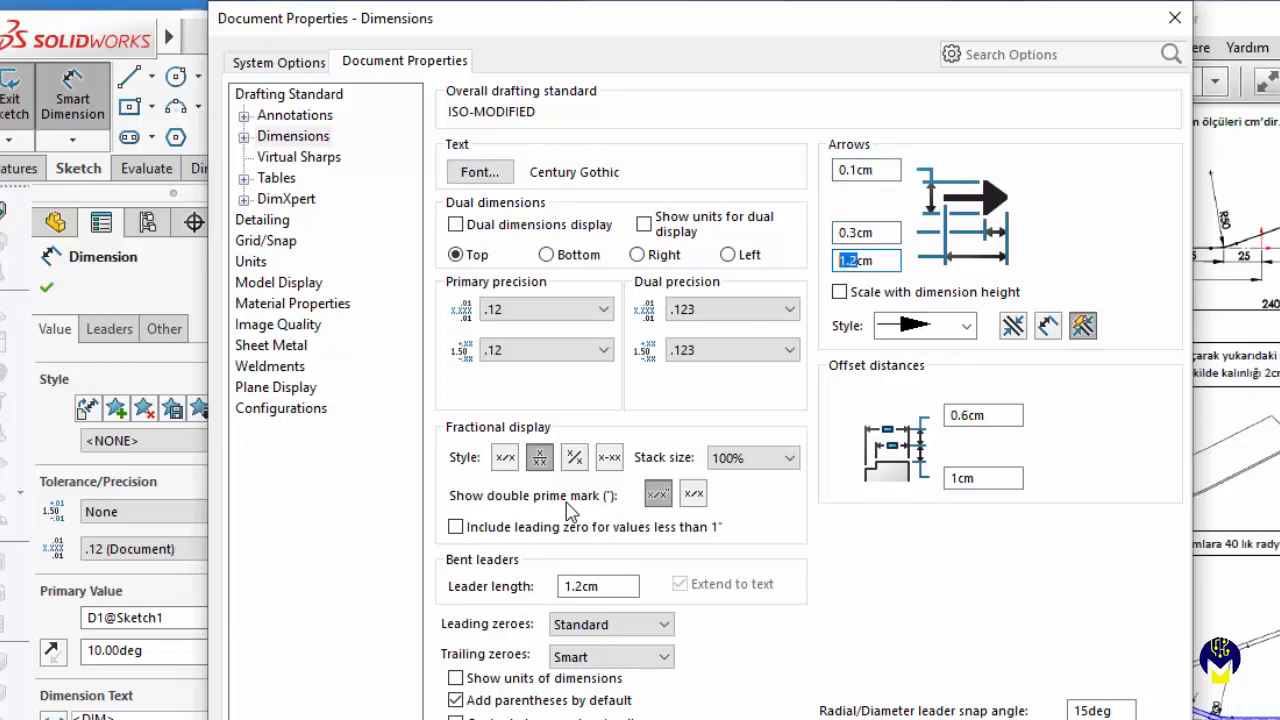
{"action": "type", "text": "0,6"}
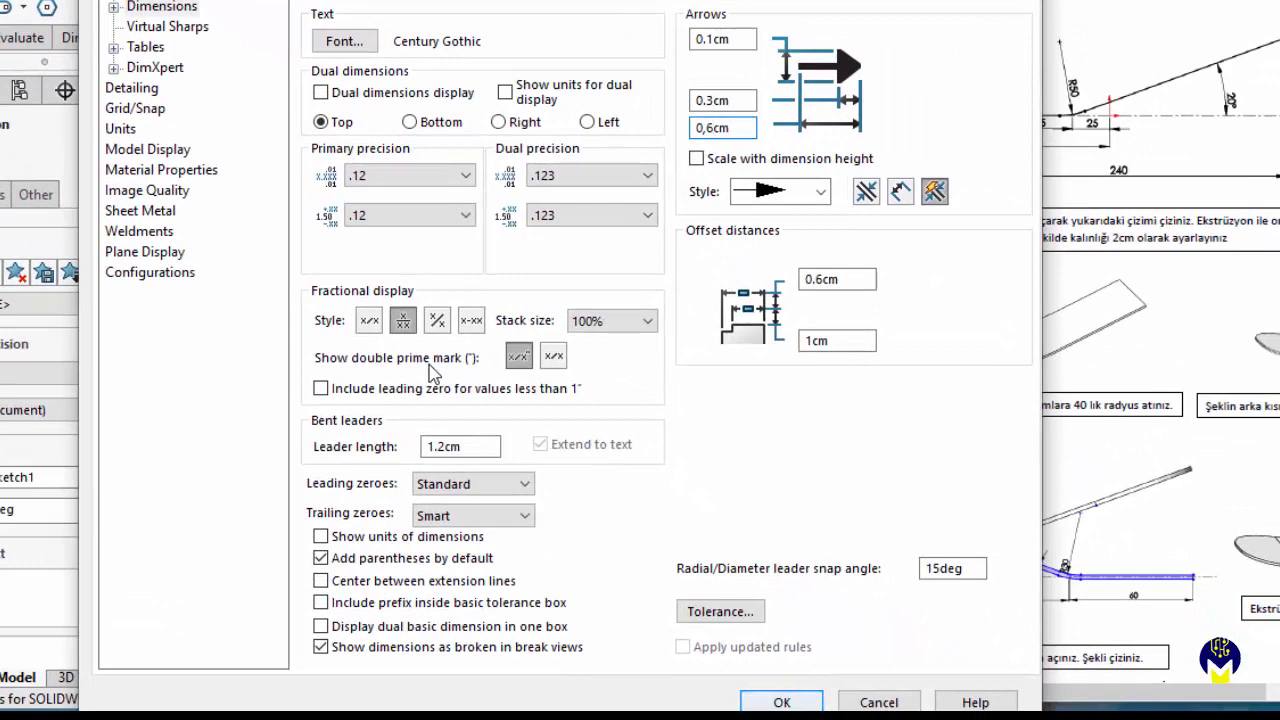
{"action": "key", "text": "Return"}
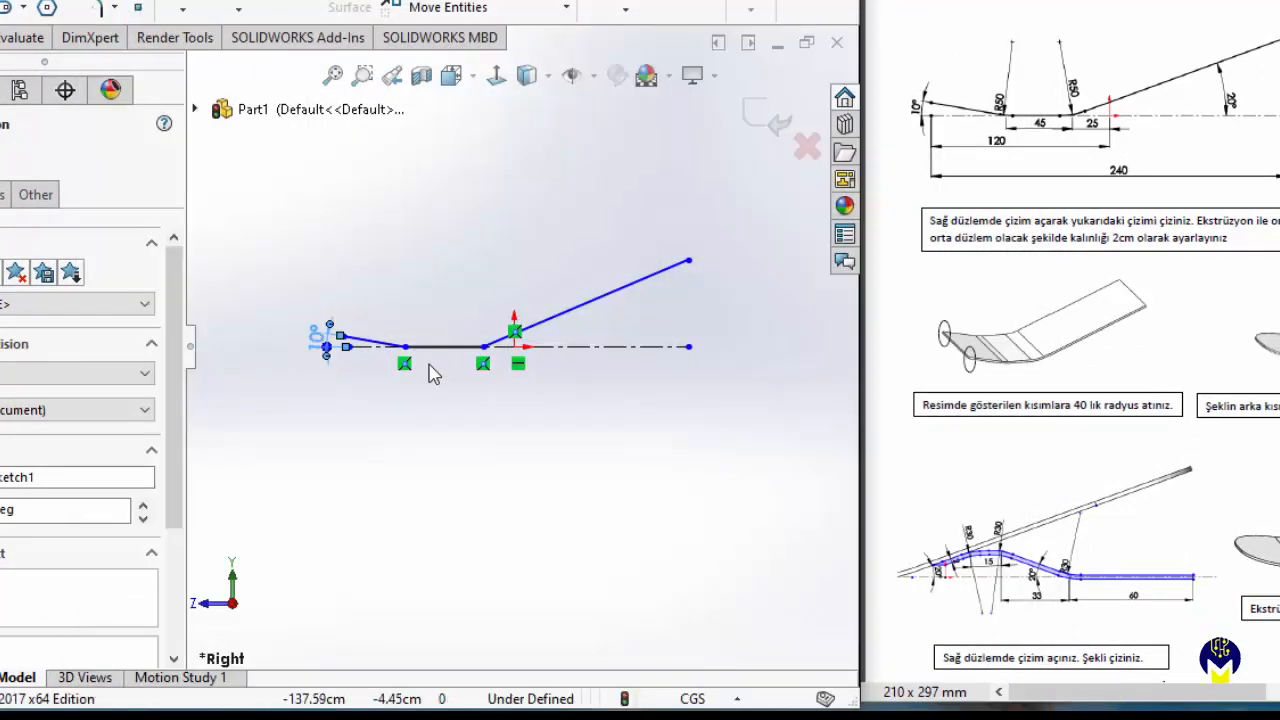
- Dimension the angle between the long right sloped line and the centerline as 20°
{"action": "scroll", "coordinate": [429, 364], "scroll_direction": "up", "scroll_amount": 3}
{"action": "scroll", "coordinate": [429, 364], "scroll_direction": "down", "scroll_amount": 4}
{"action": "scroll", "coordinate": [432, 372], "scroll_direction": "down", "scroll_amount": 2}
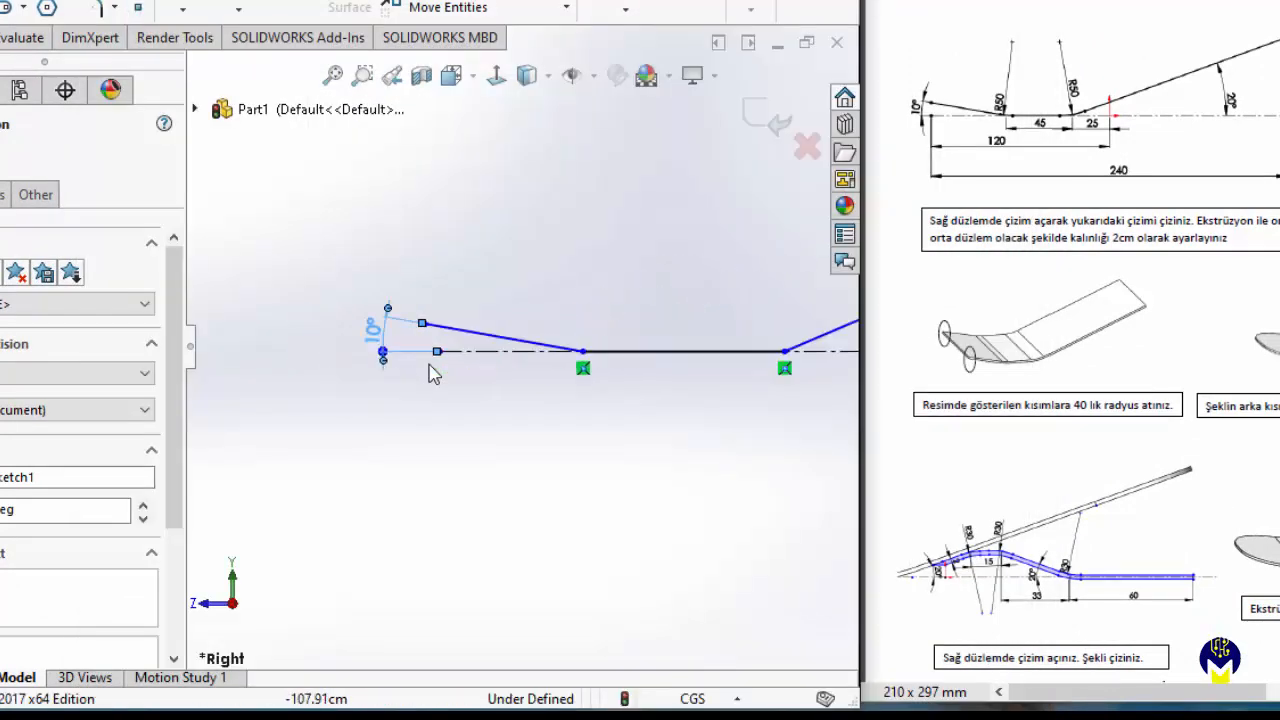
{"action": "scroll", "coordinate": [432, 372], "scroll_direction": "up", "scroll_amount": 3}
{"action": "scroll", "coordinate": [432, 372], "scroll_direction": "down", "scroll_amount": 3}
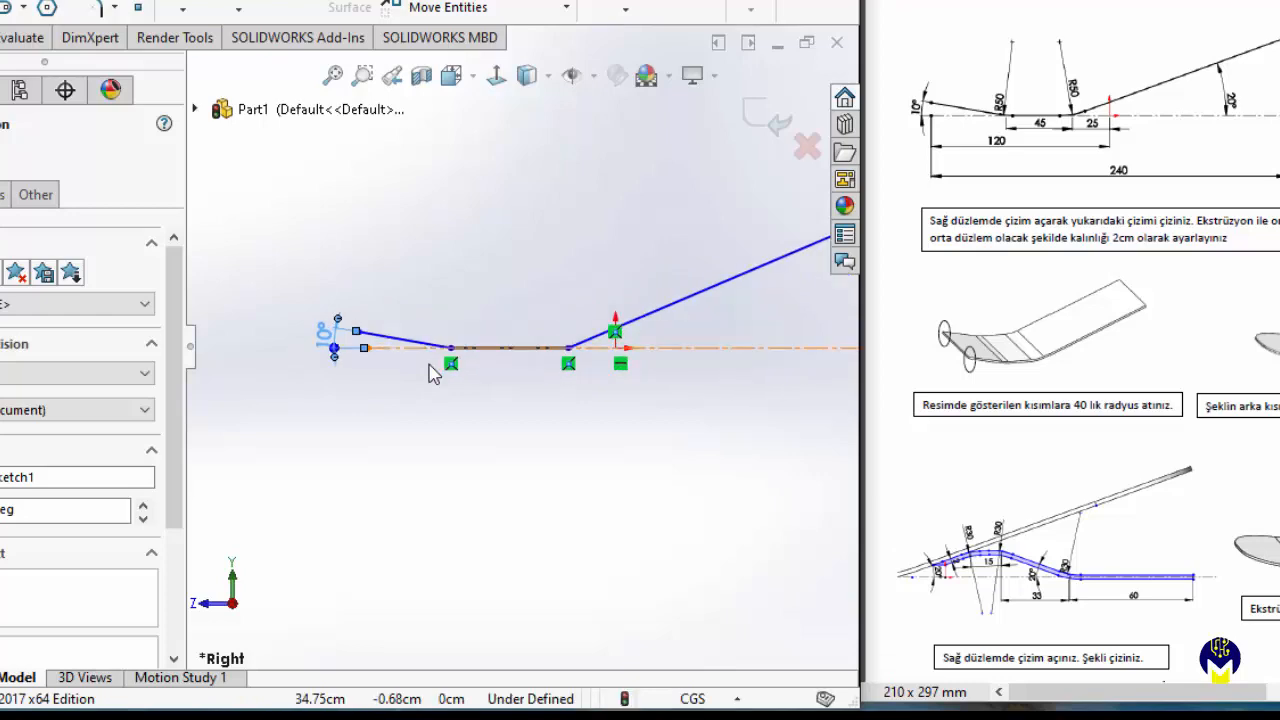
{"action": "scroll", "coordinate": [432, 372], "scroll_direction": "up", "scroll_amount": 2}
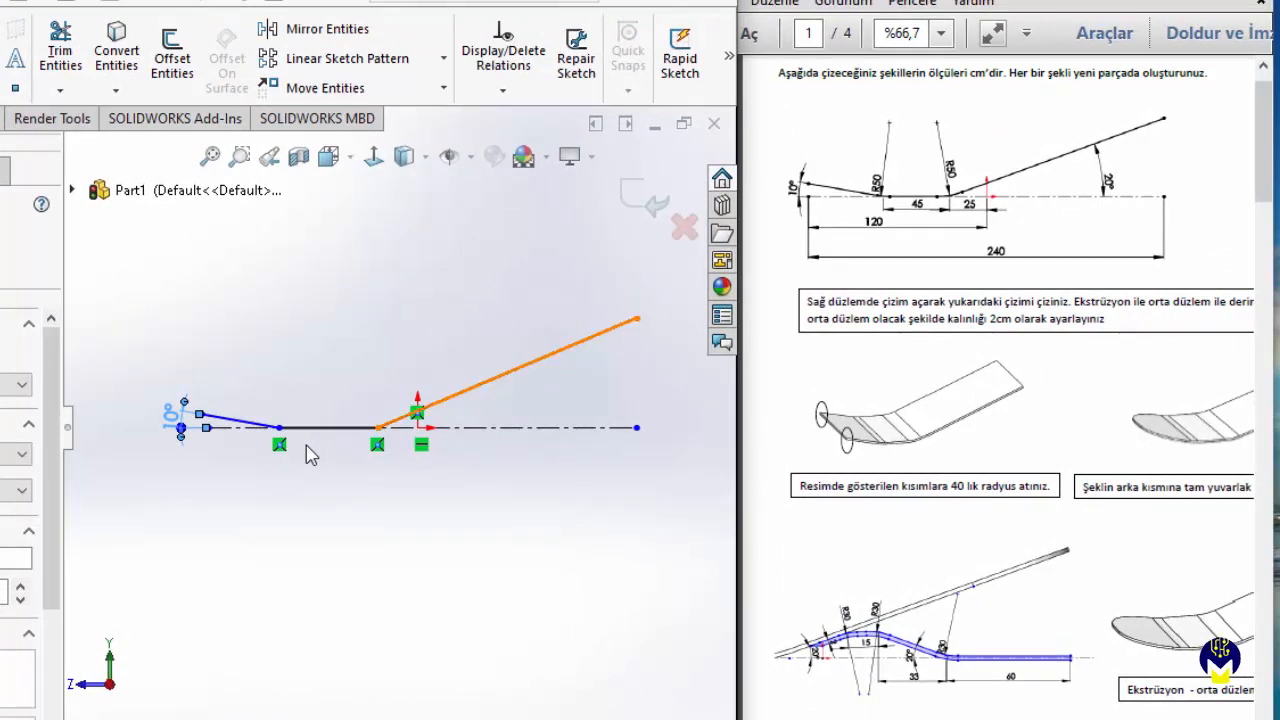
{"action": "left_click", "coordinate": [506, 374]}
{"action": "left_click", "coordinate": [522, 428]}
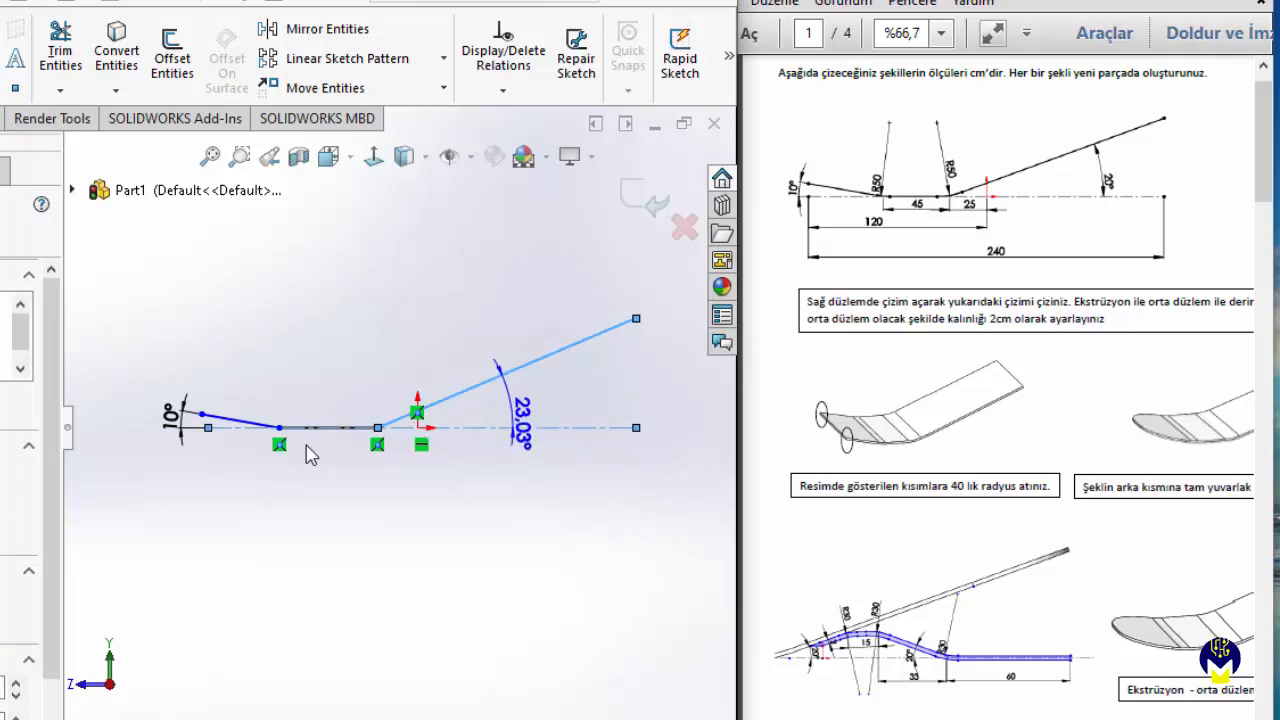
{"action": "left_click", "coordinate": [535, 395]}
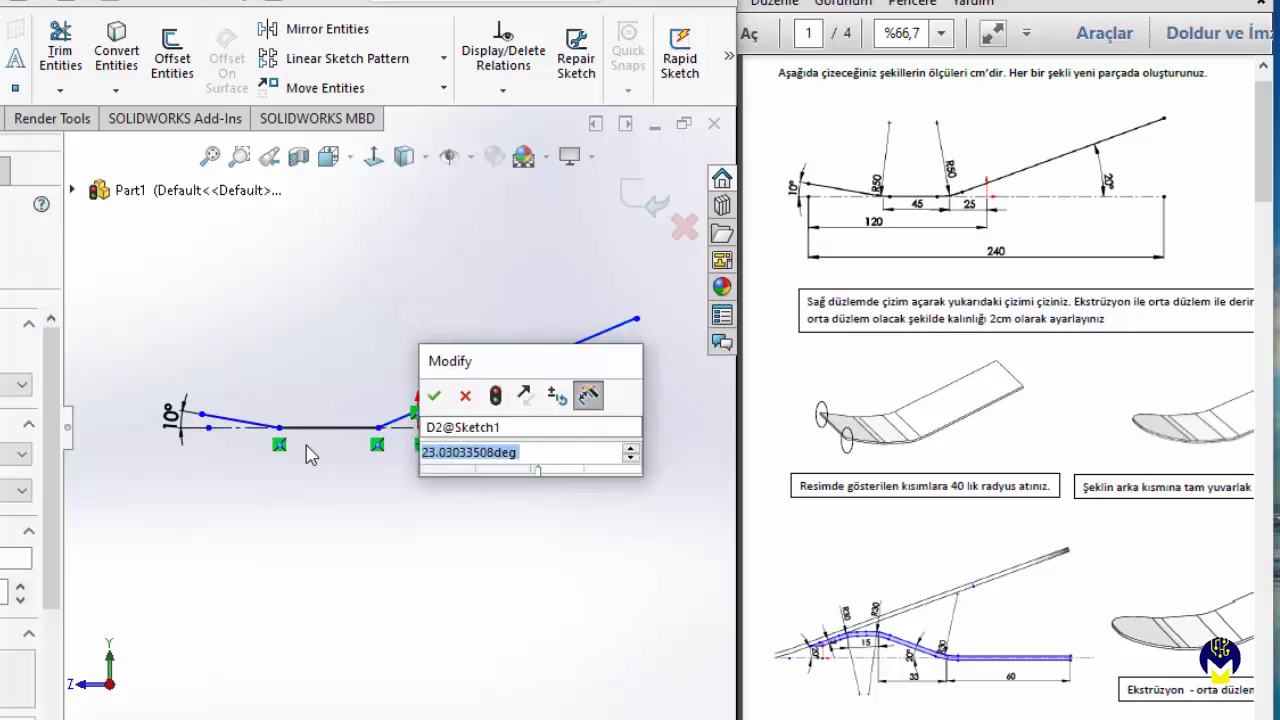
{"action": "type", "text": "20"}
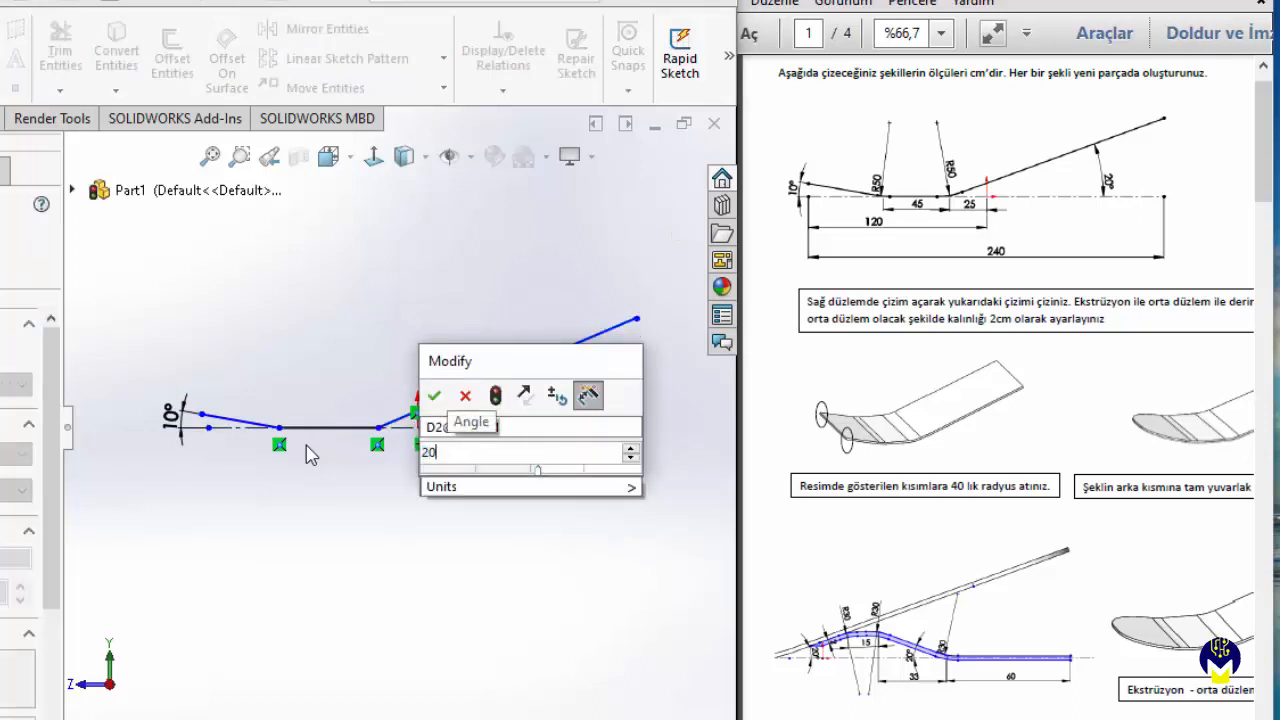
{"action": "key", "text": "Return"}
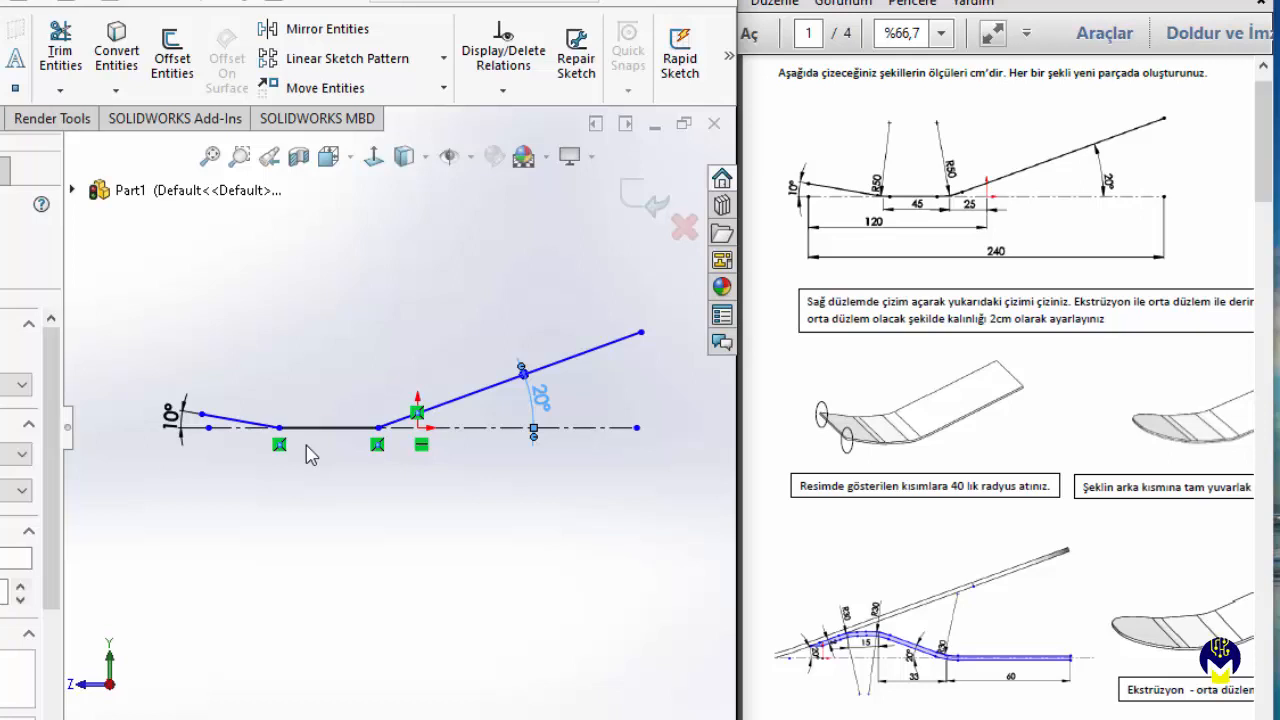
- Dimension the horizontal distance from the flat line's right end to the origin as 25 cm
{"action": "left_click", "coordinate": [417, 427]}
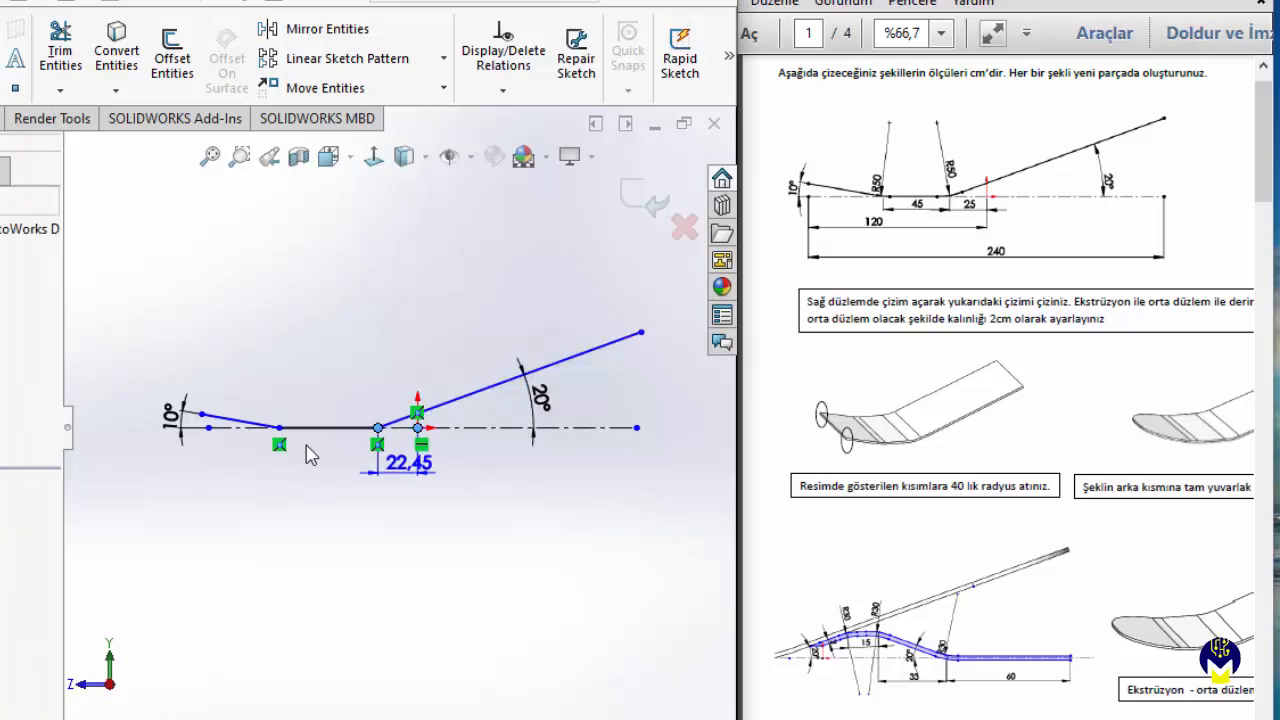
{"action": "left_click", "coordinate": [310, 455]}
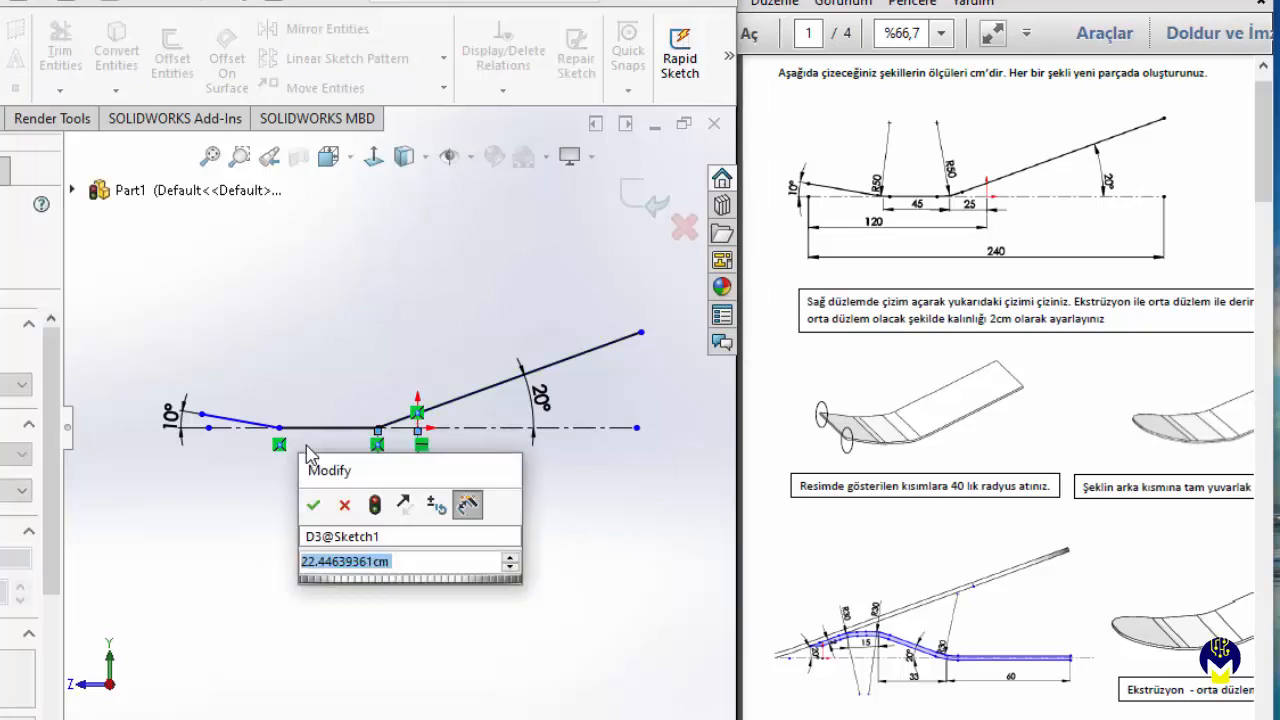
{"action": "type", "text": "25"}
{"action": "key", "text": "Return"}
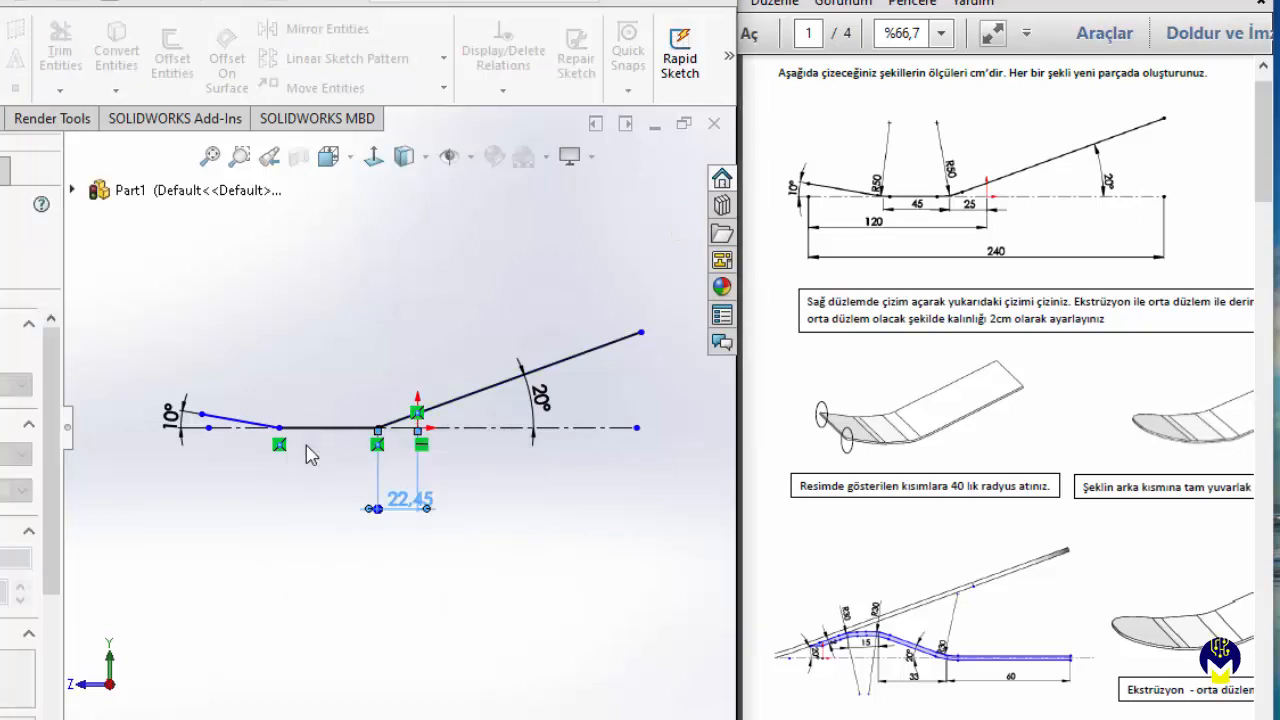
{"action": "key", "text": "Escape"}
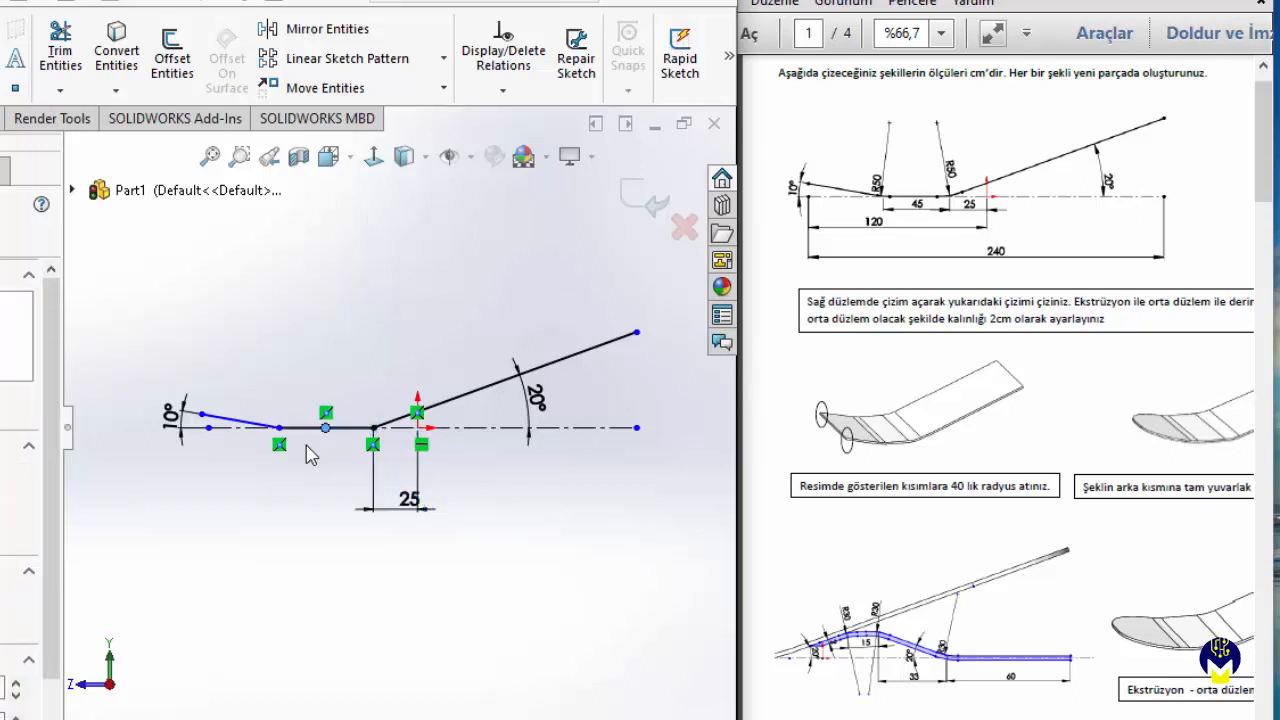
- Dimension the length of the flat line on the centerline as 45 cm
{"action": "left_click", "coordinate": [311, 455]}
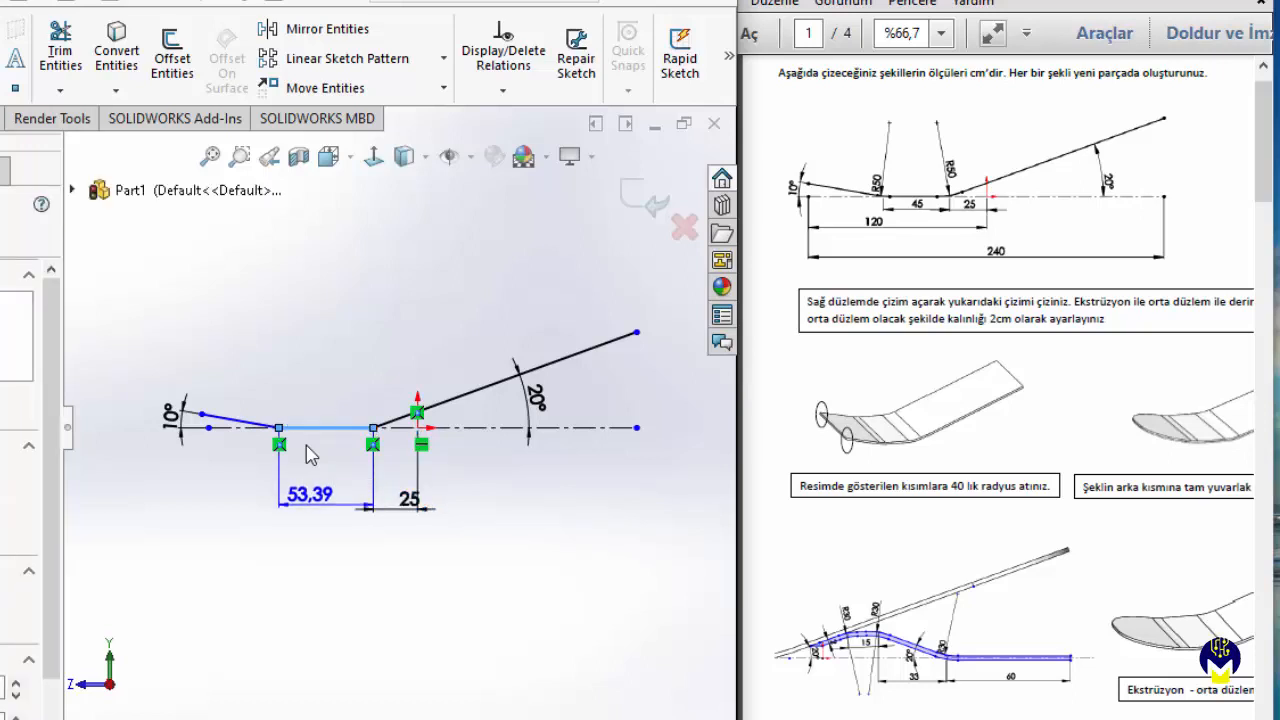
{"action": "left_click", "coordinate": [311, 455]}
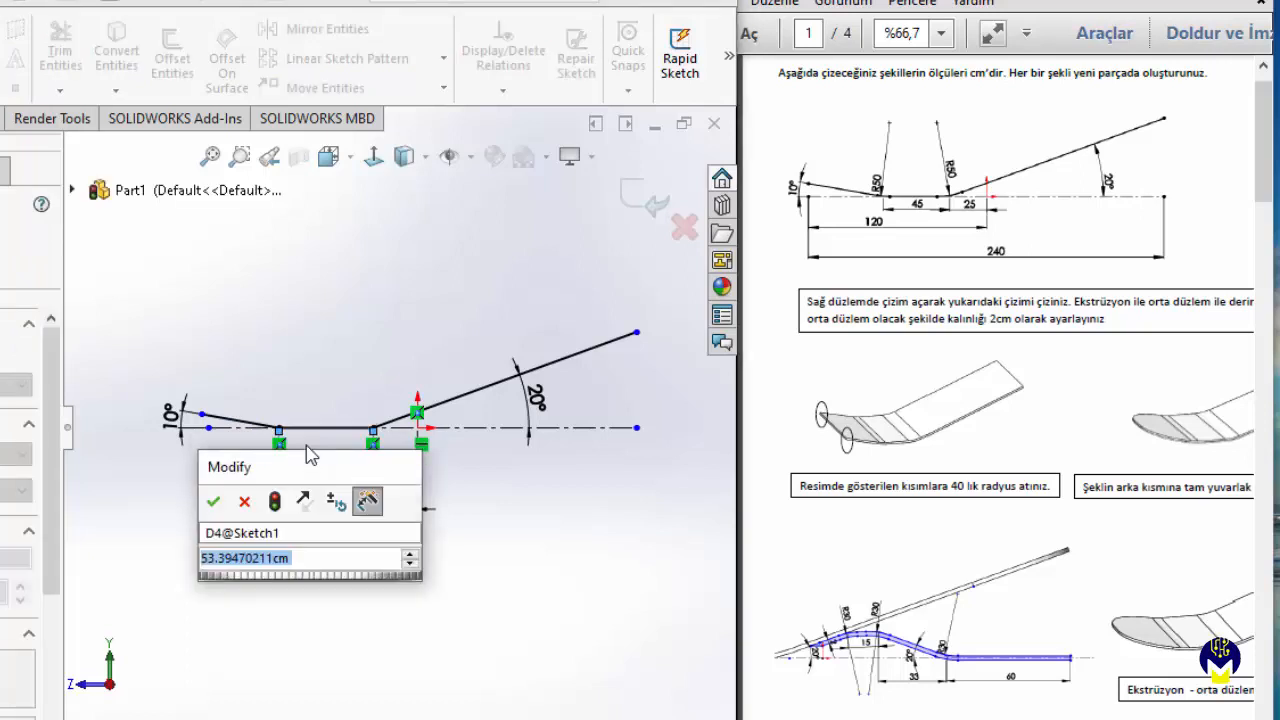
{"action": "type", "text": "45"}
{"action": "key", "text": "Return"}
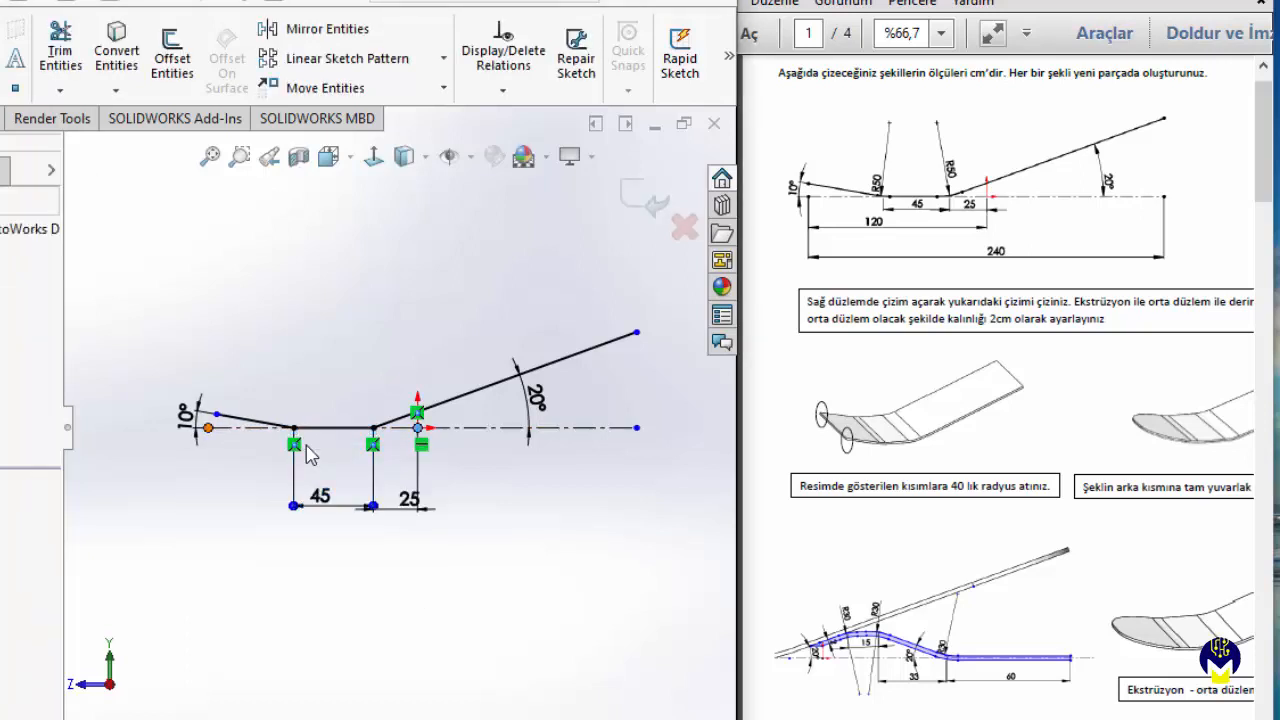
- Dimension the distance from the centerline's left end to the origin as 120 cm
{"action": "left_click", "coordinate": [208, 428]}
{"action": "left_click", "coordinate": [286, 560]}
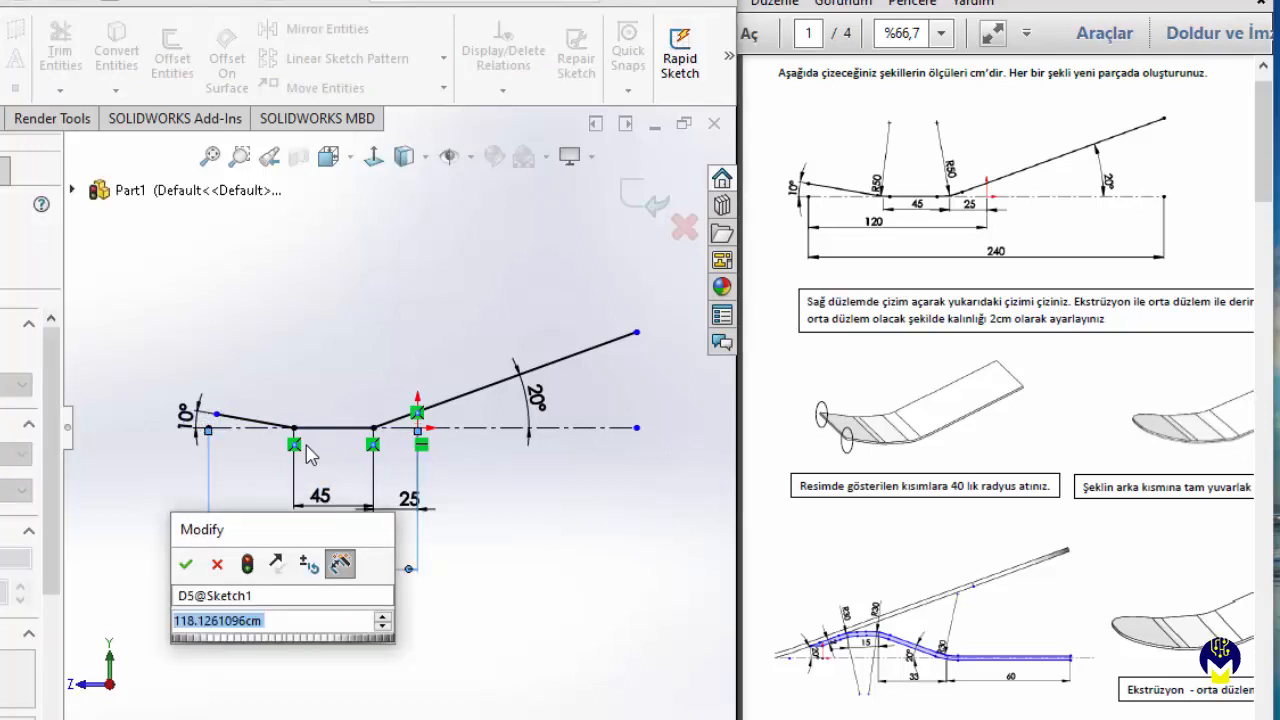
{"action": "type", "text": "120"}
{"action": "key", "text": "Return"}
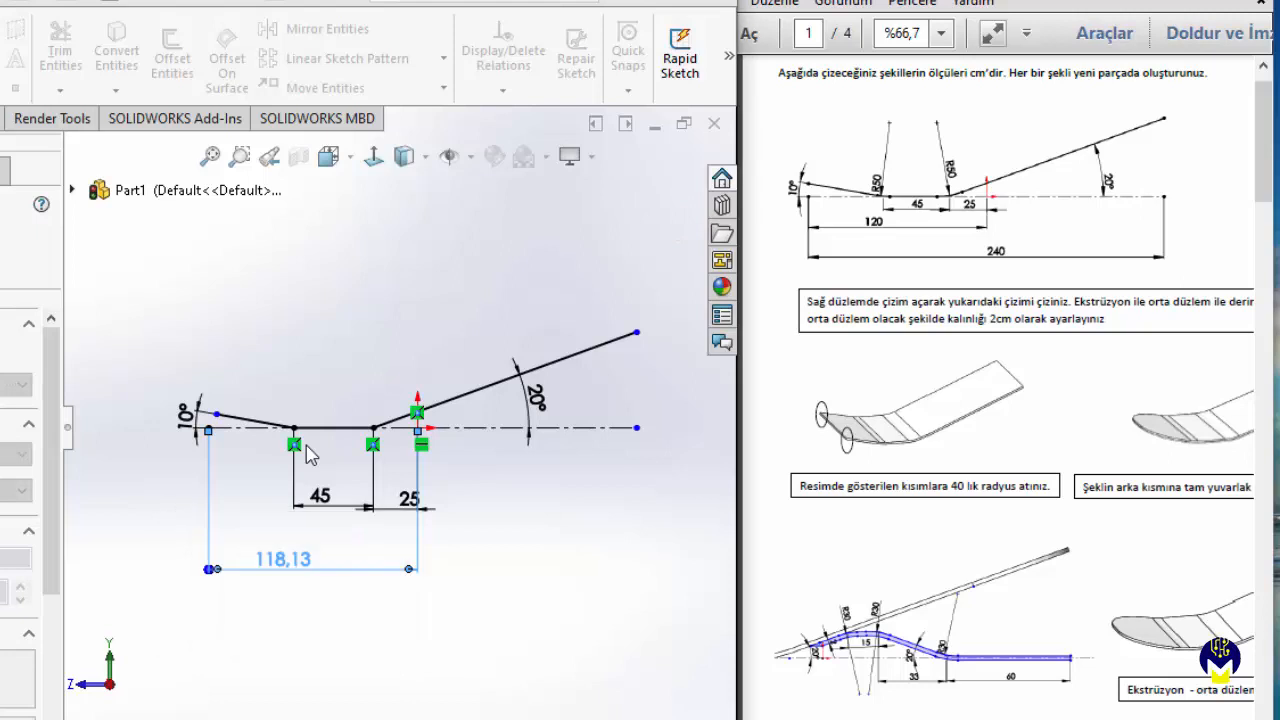
- Dimension the full length of the centerline as 240 cm, placed below the other dimensions
{"action": "left_click", "coordinate": [490, 428]}
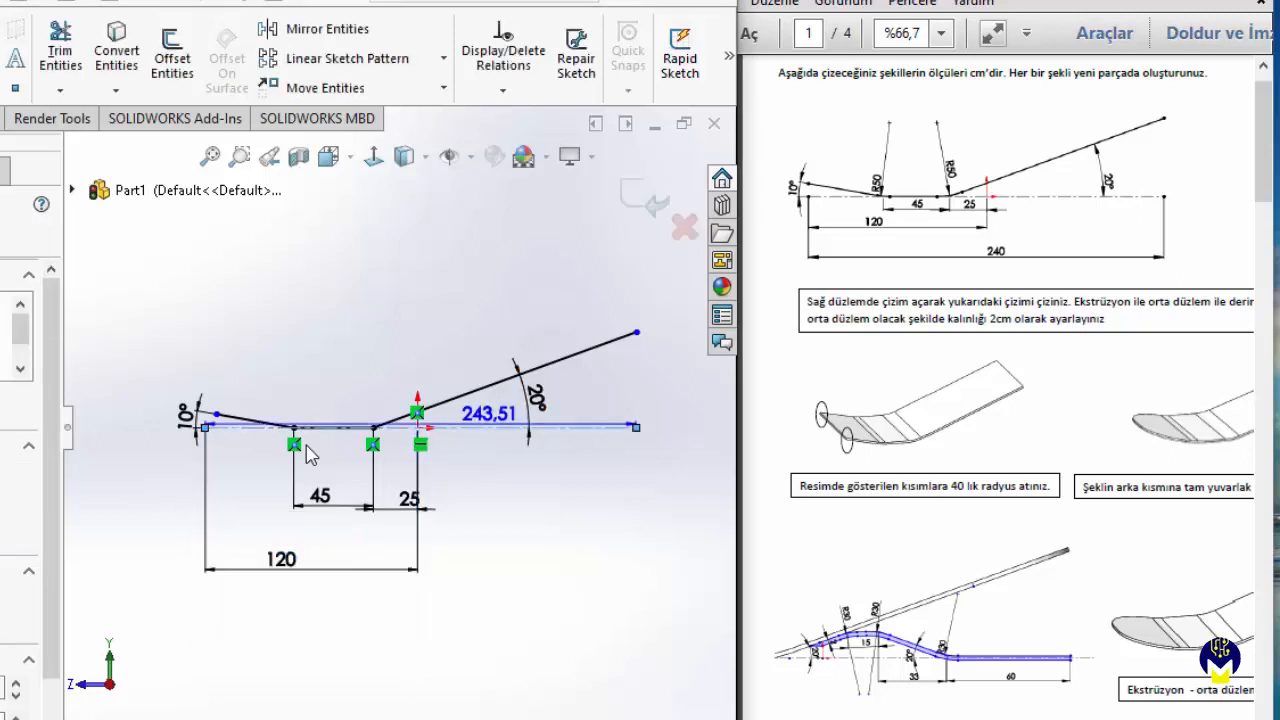
{"action": "left_click", "coordinate": [433, 627]}
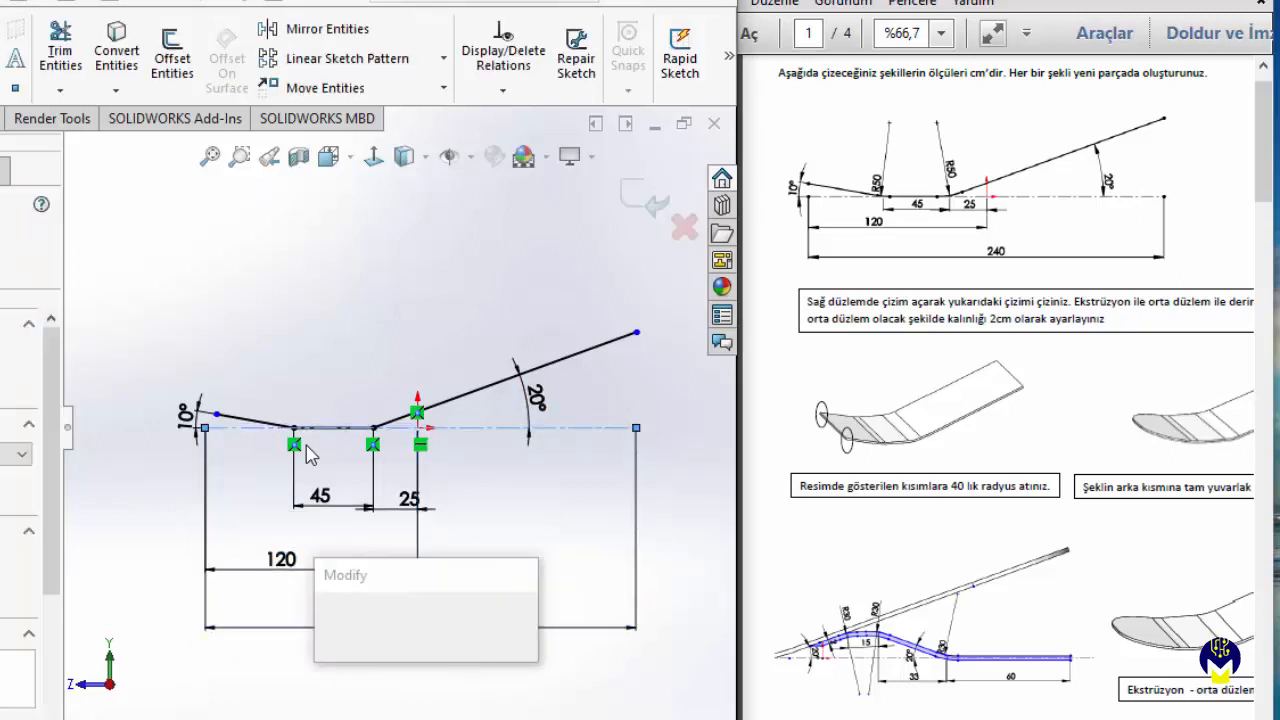
{"action": "type", "text": "240"}
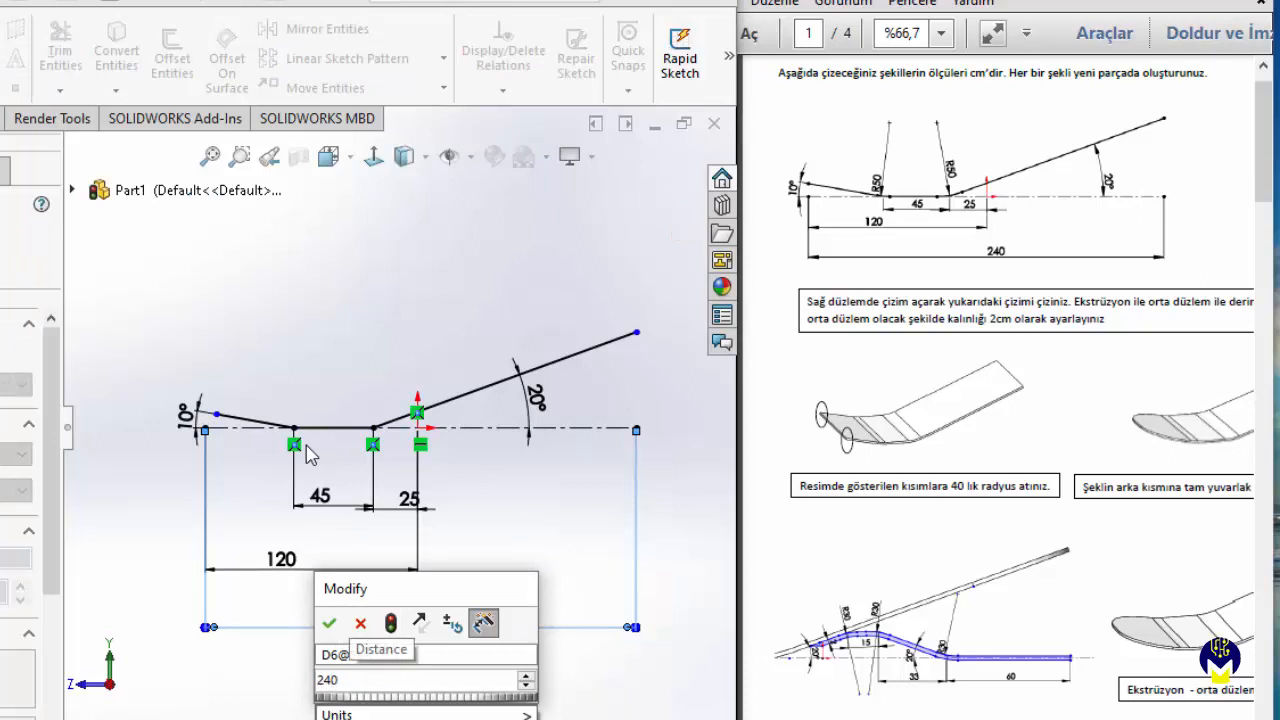
{"action": "key", "text": "Return"}
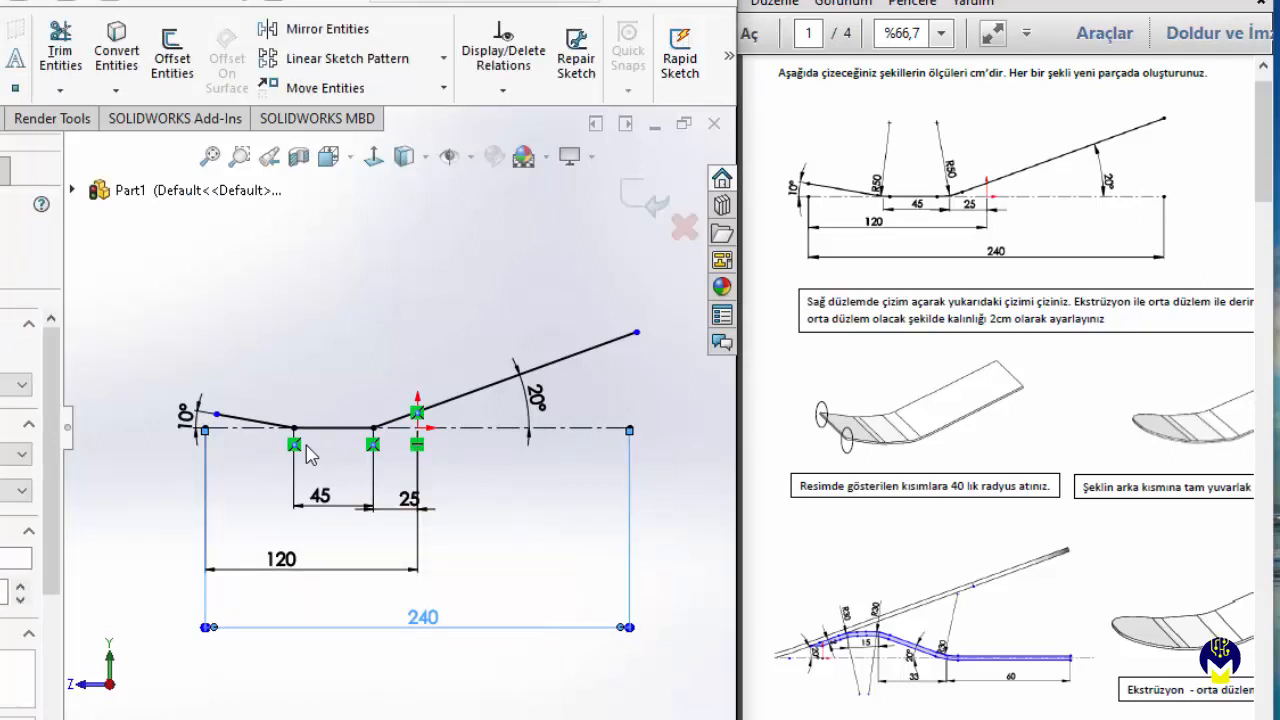
{"action": "key", "text": "Escape"}
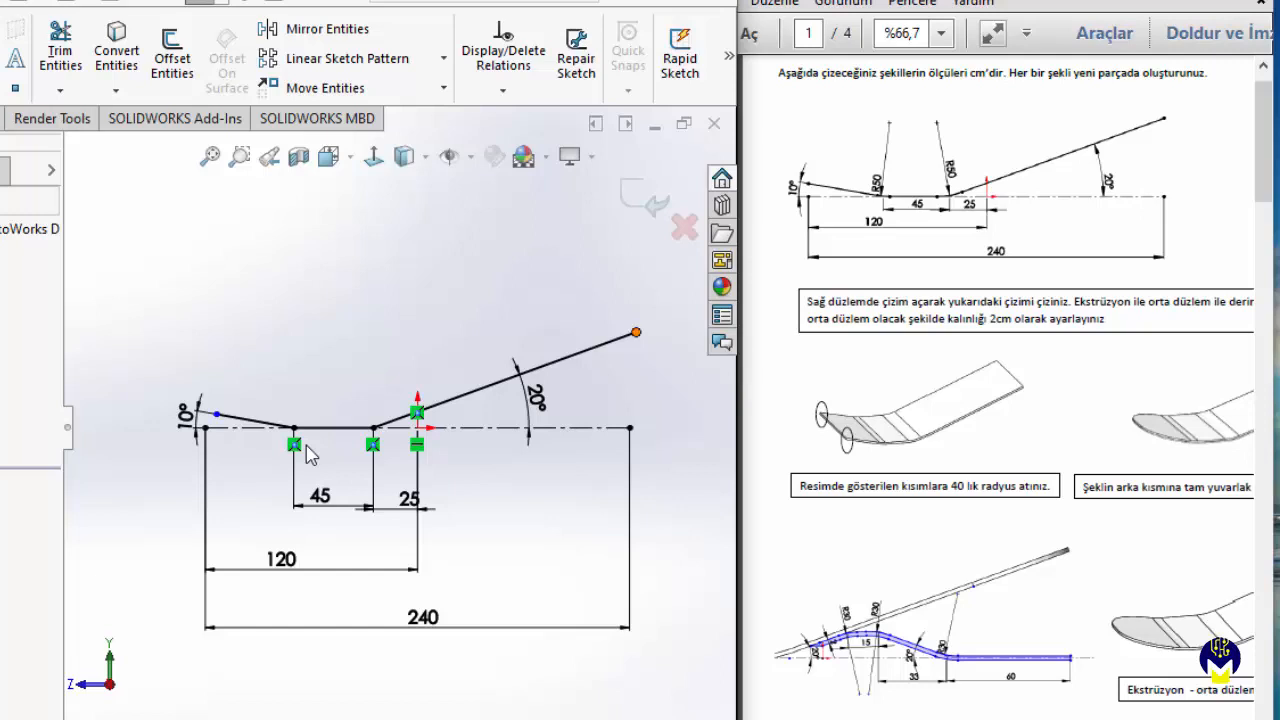
- Add a vertical relation between the long sloped line's upper endpoint and the centerline's right endpoint
{"action": "left_click", "coordinate": [636, 332]}
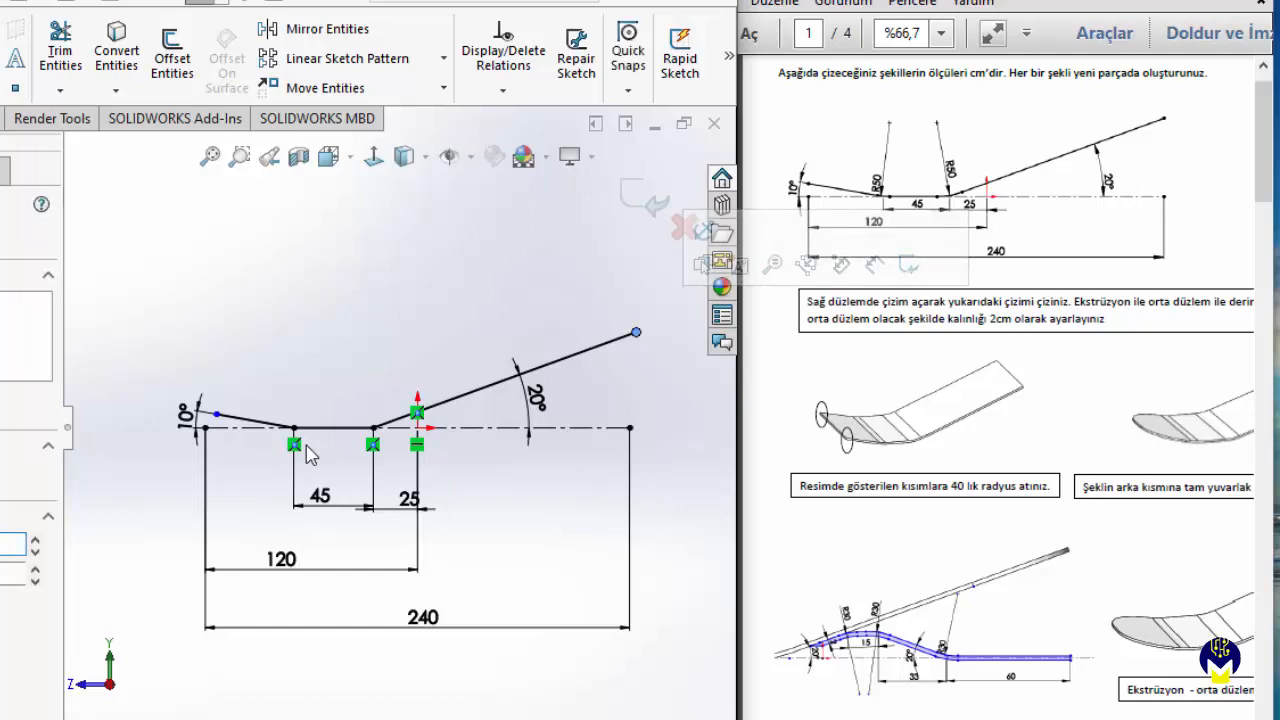
{"action": "key", "text": "ctrl"}
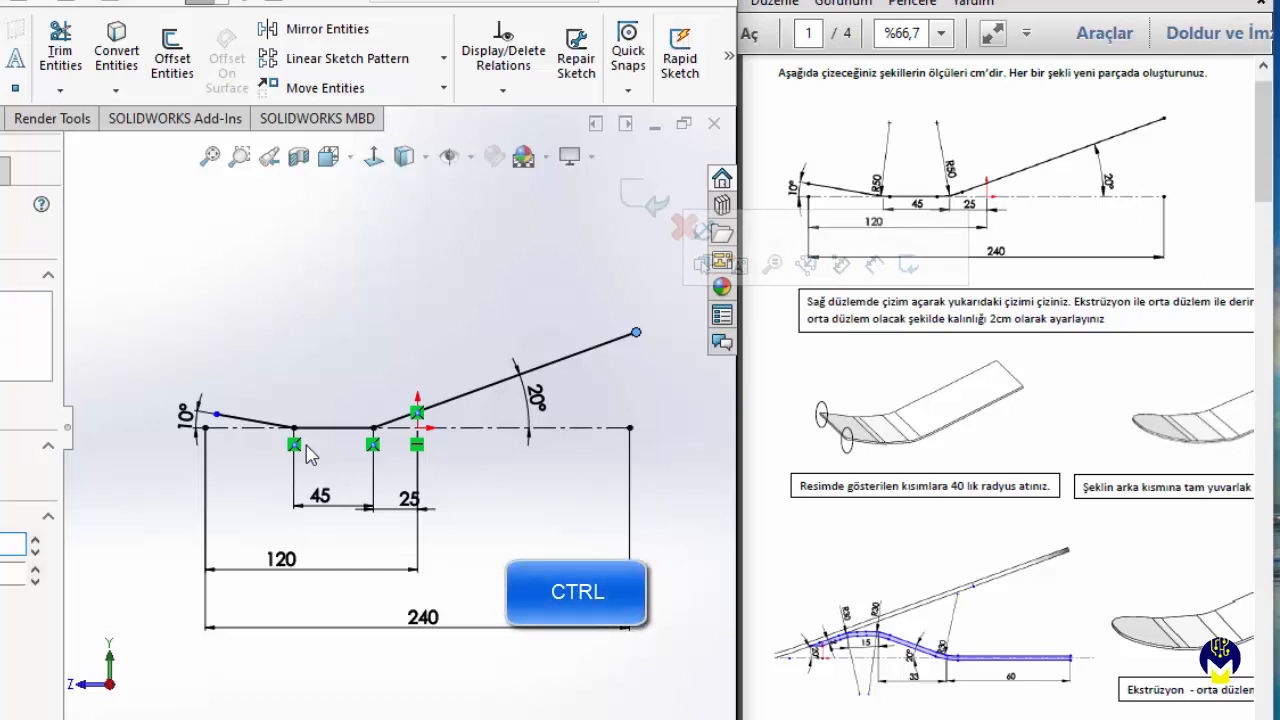
{"action": "left_click", "coordinate": [629, 465], "text": "ctrl"}
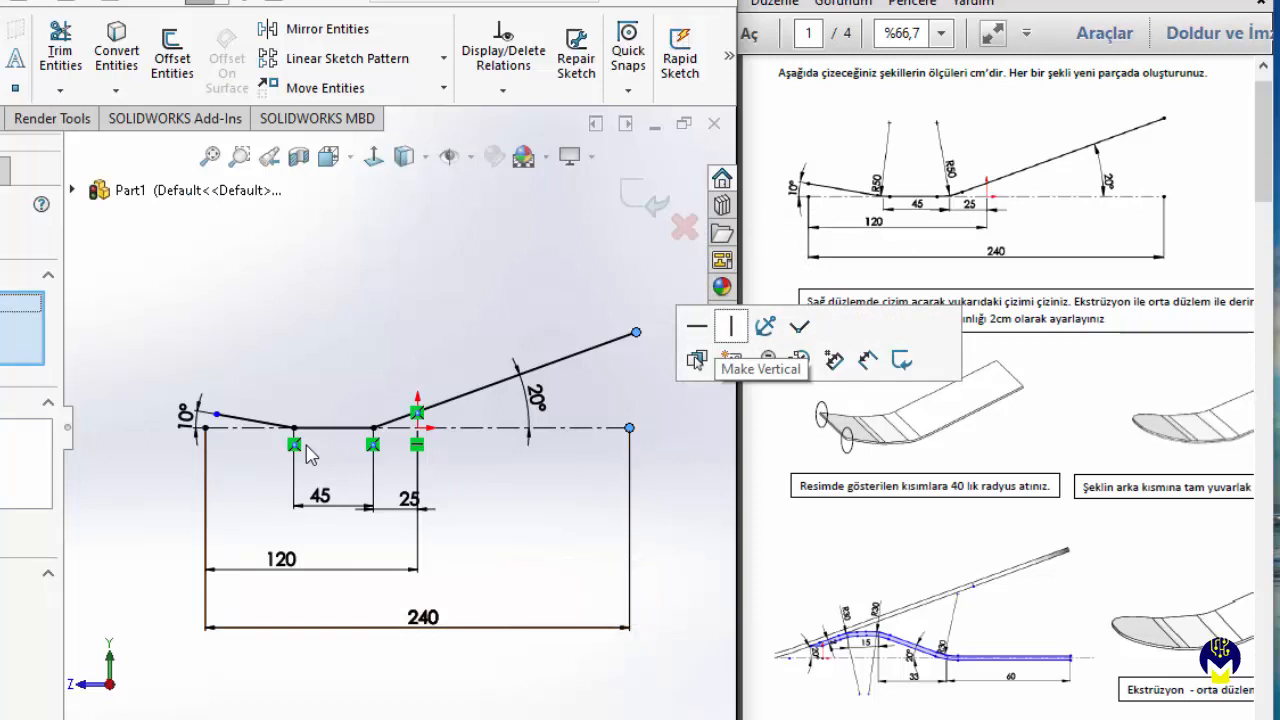
{"action": "left_click", "coordinate": [731, 326]}
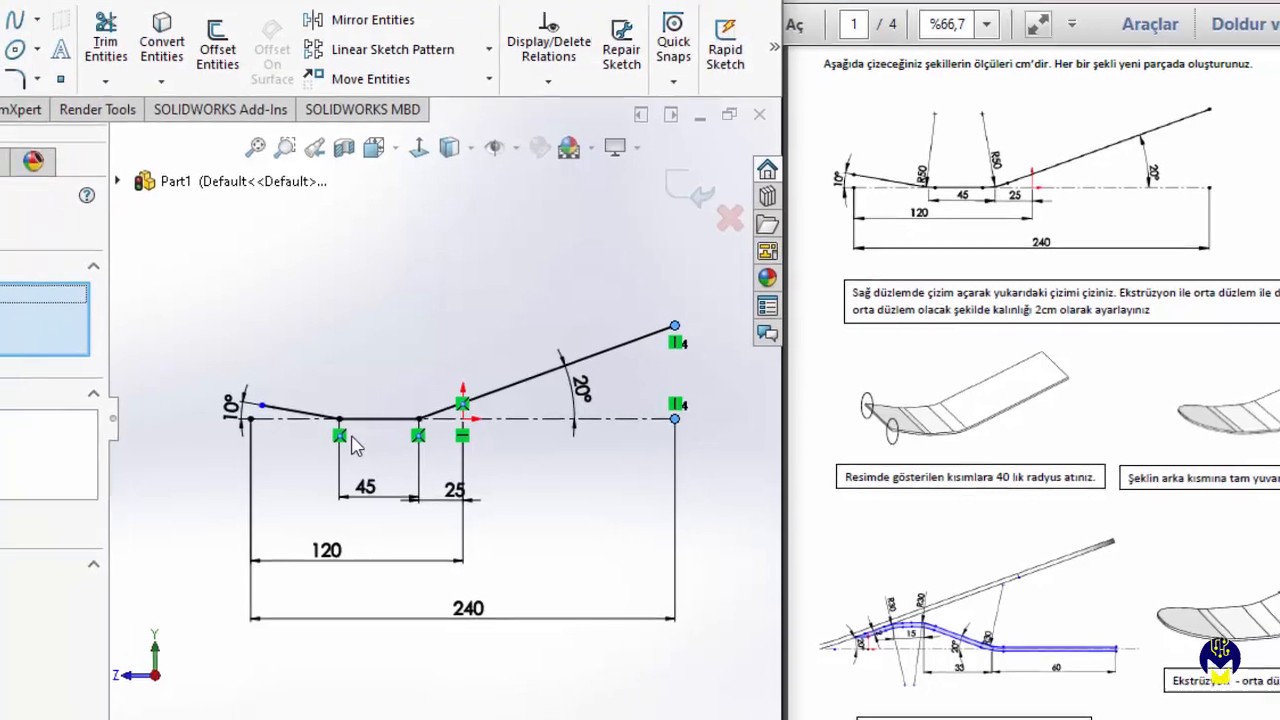
- Add a vertical relation between the short sloped line's outer endpoint and the centerline's left endpoint
{"action": "scroll", "coordinate": [584, 400], "scroll_direction": "down", "scroll_amount": 2}
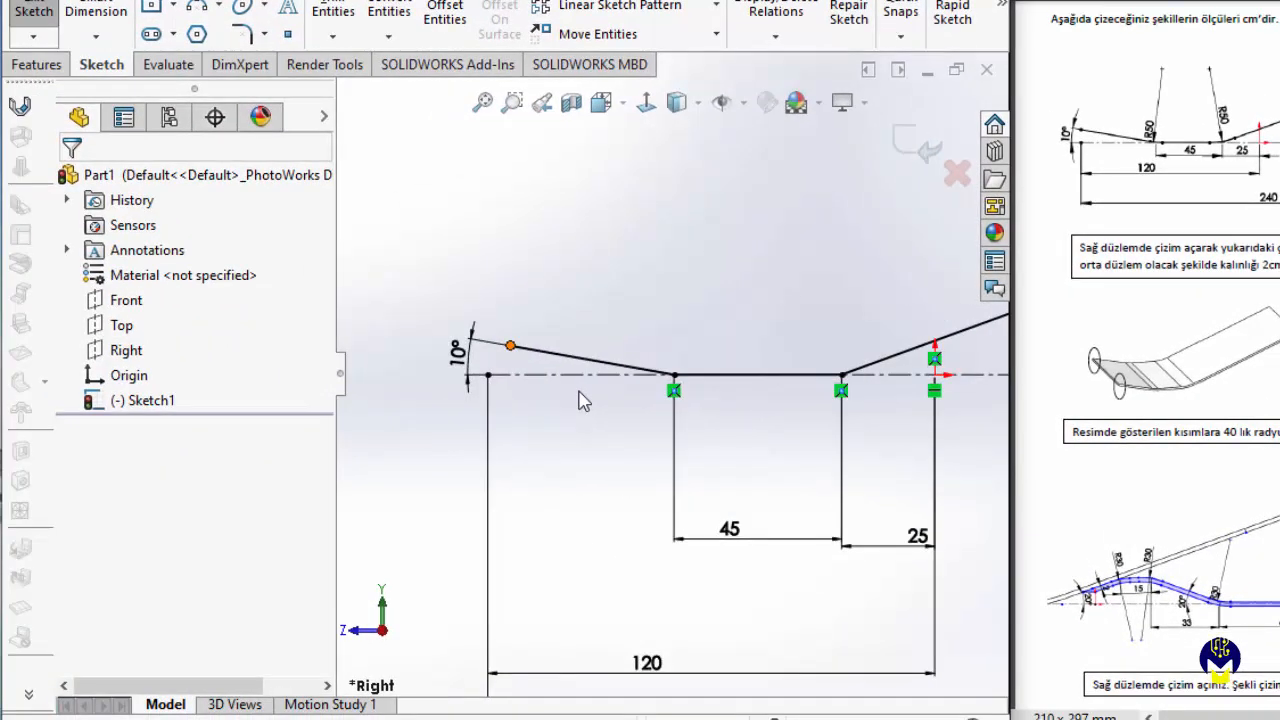
{"action": "left_click", "coordinate": [510, 345]}
{"action": "key", "text": "ctrl"}
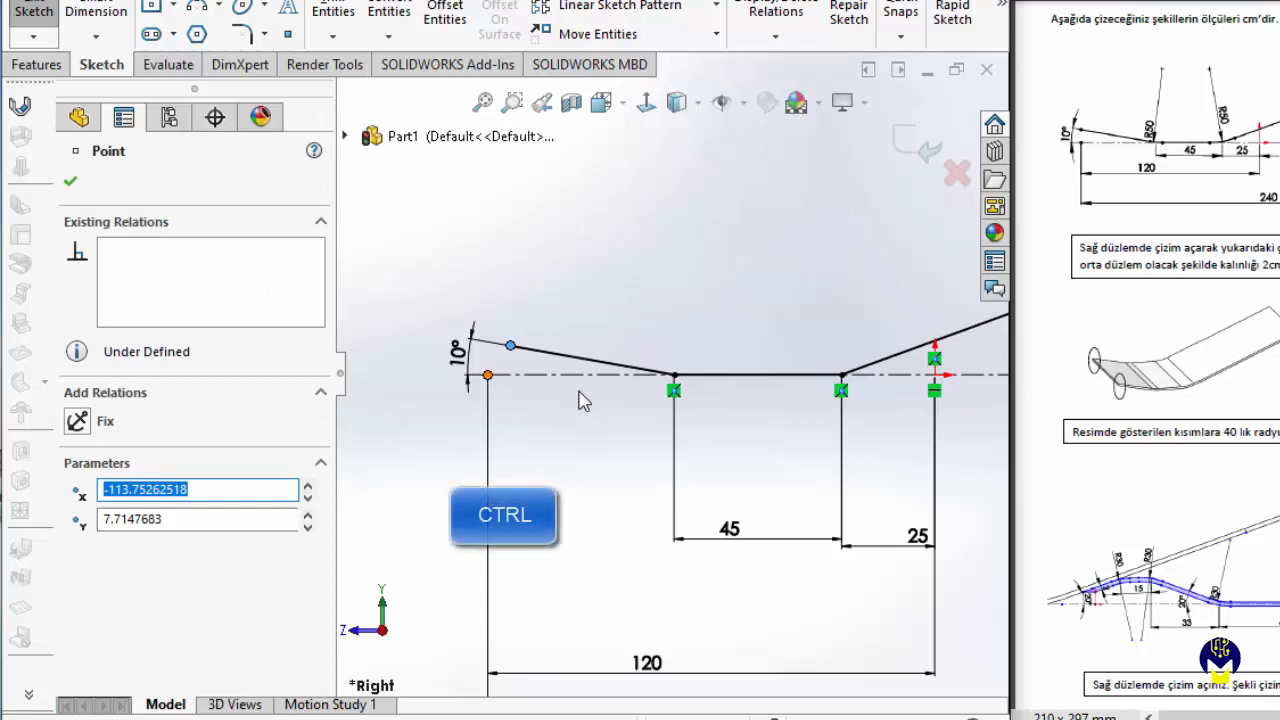
{"action": "left_click", "coordinate": [487, 374], "text": "ctrl"}
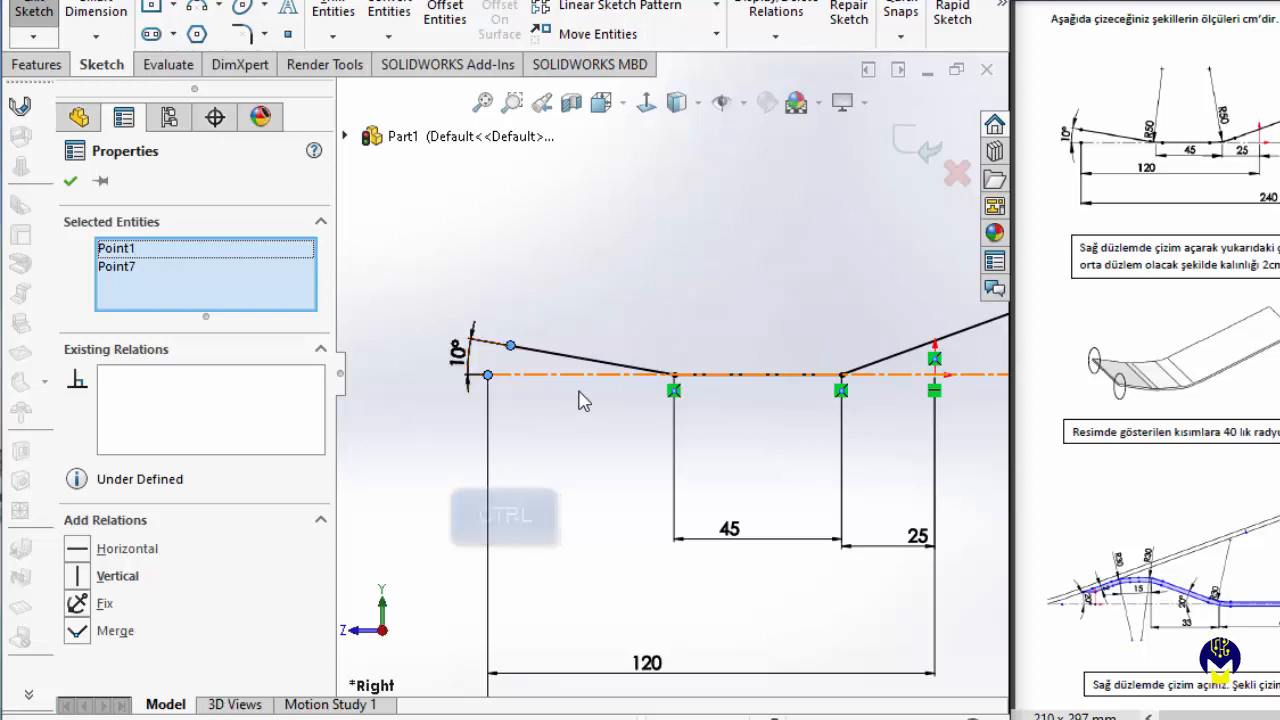
{"action": "key", "text": "v"}
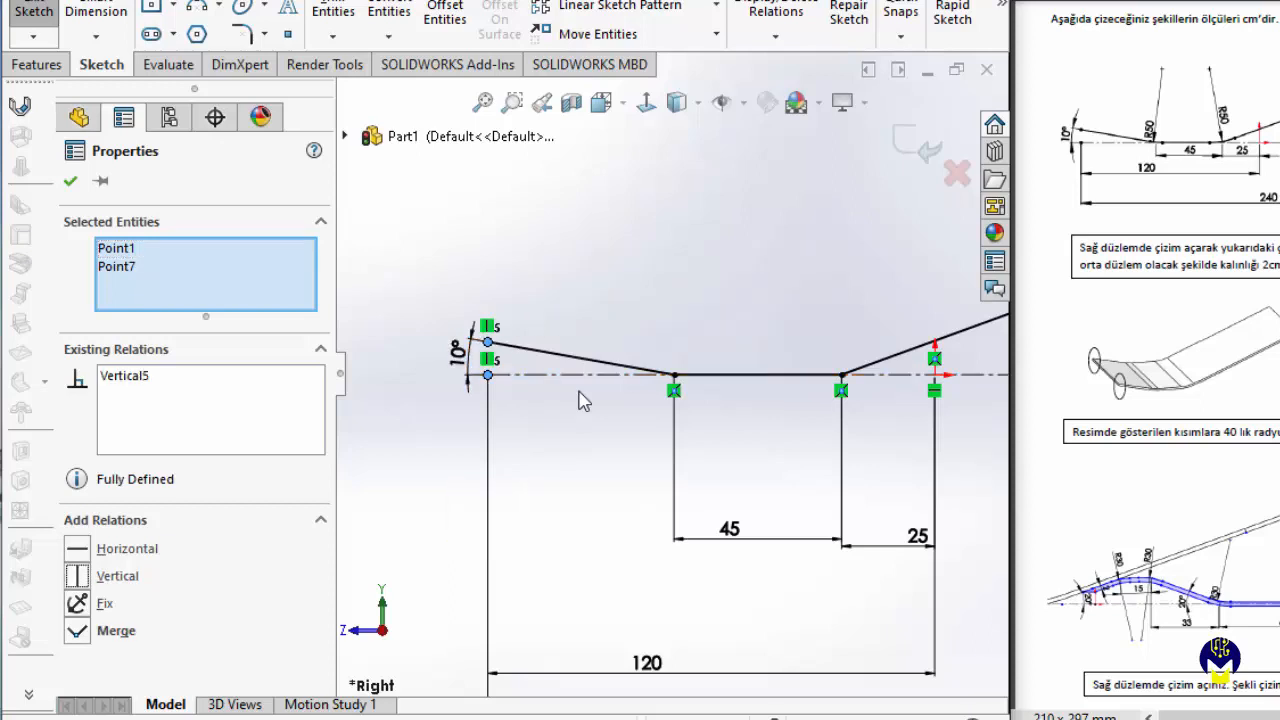
{"action": "key", "text": "Escape"}
{"action": "key", "text": "f"}
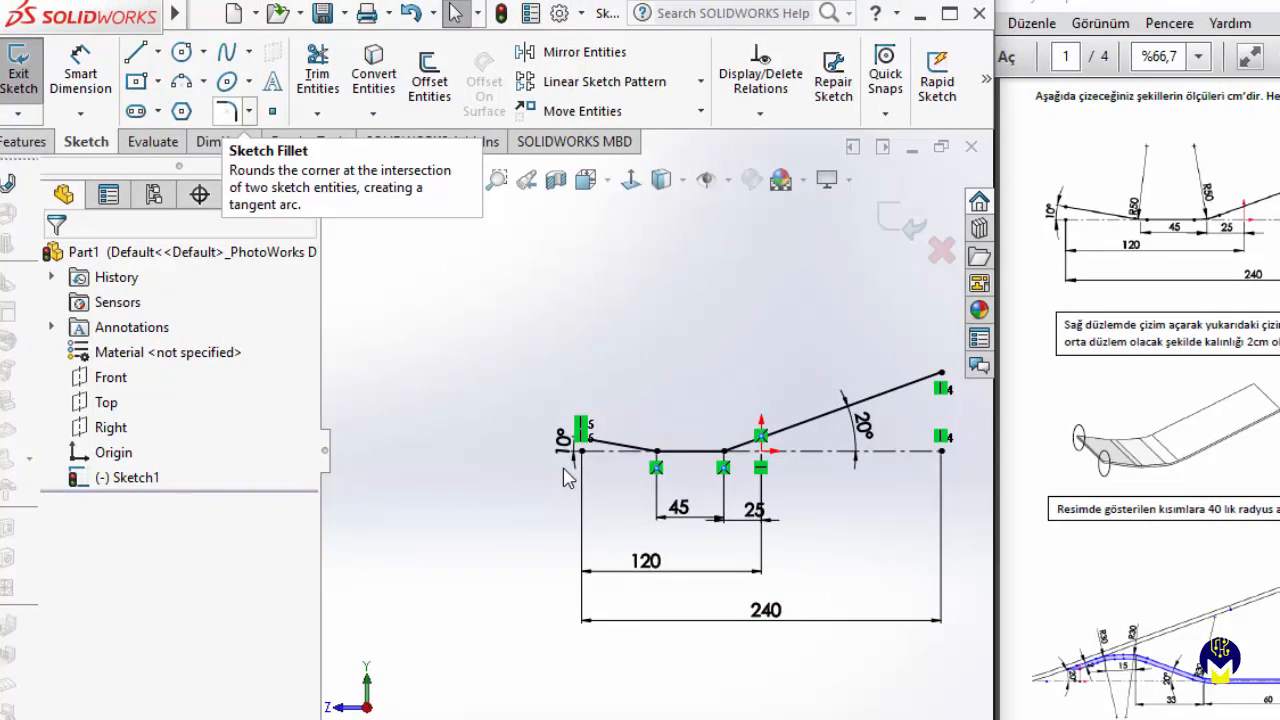
- Apply 50 cm sketch fillets to both corners where the flat line meets the two sloped lines
{"action": "left_click", "coordinate": [227, 111]}
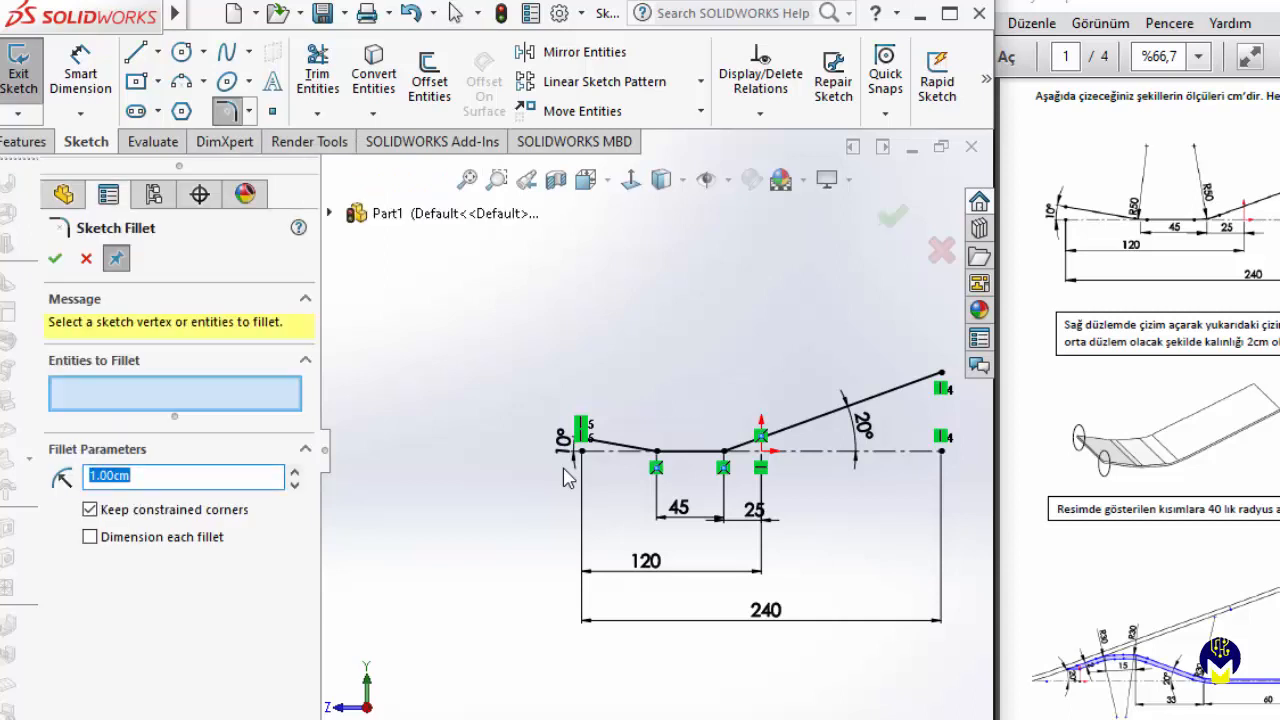
{"action": "type", "text": "50"}
{"action": "key", "text": "Return"}
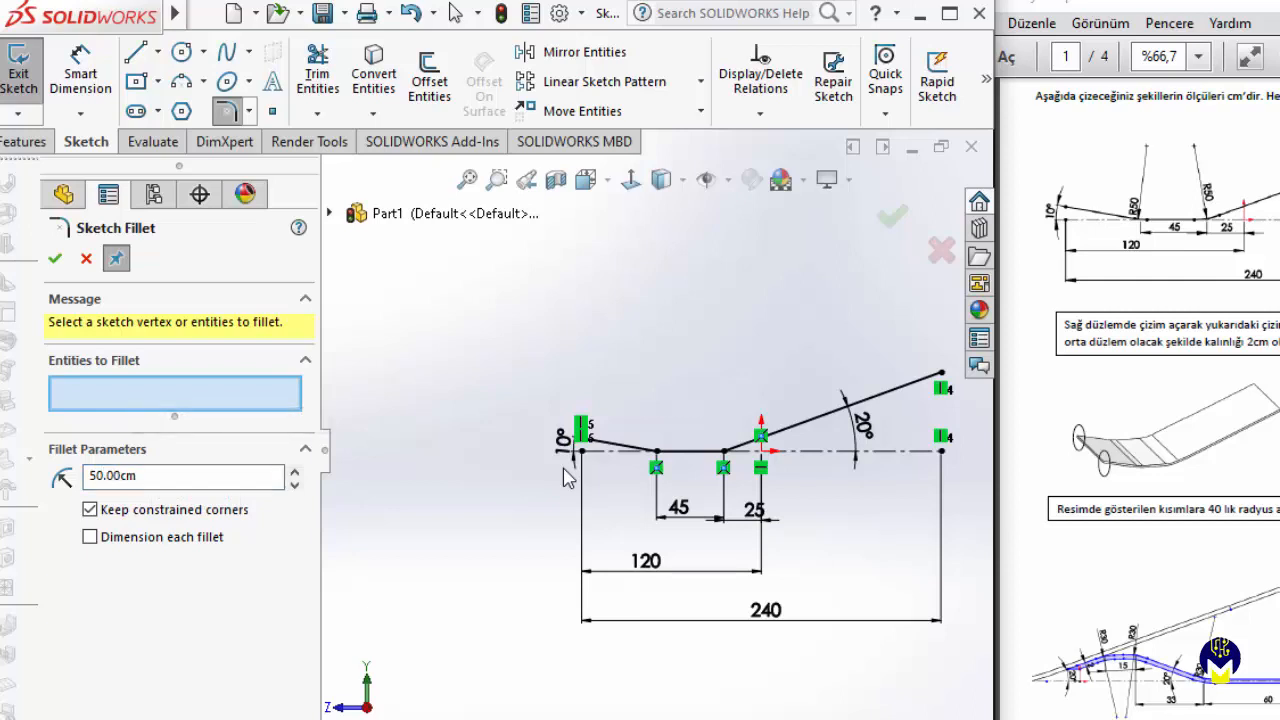
{"action": "scroll", "coordinate": [565, 478], "scroll_direction": "down", "scroll_amount": 3}
{"action": "scroll", "coordinate": [565, 478], "scroll_direction": "down", "scroll_amount": 2}
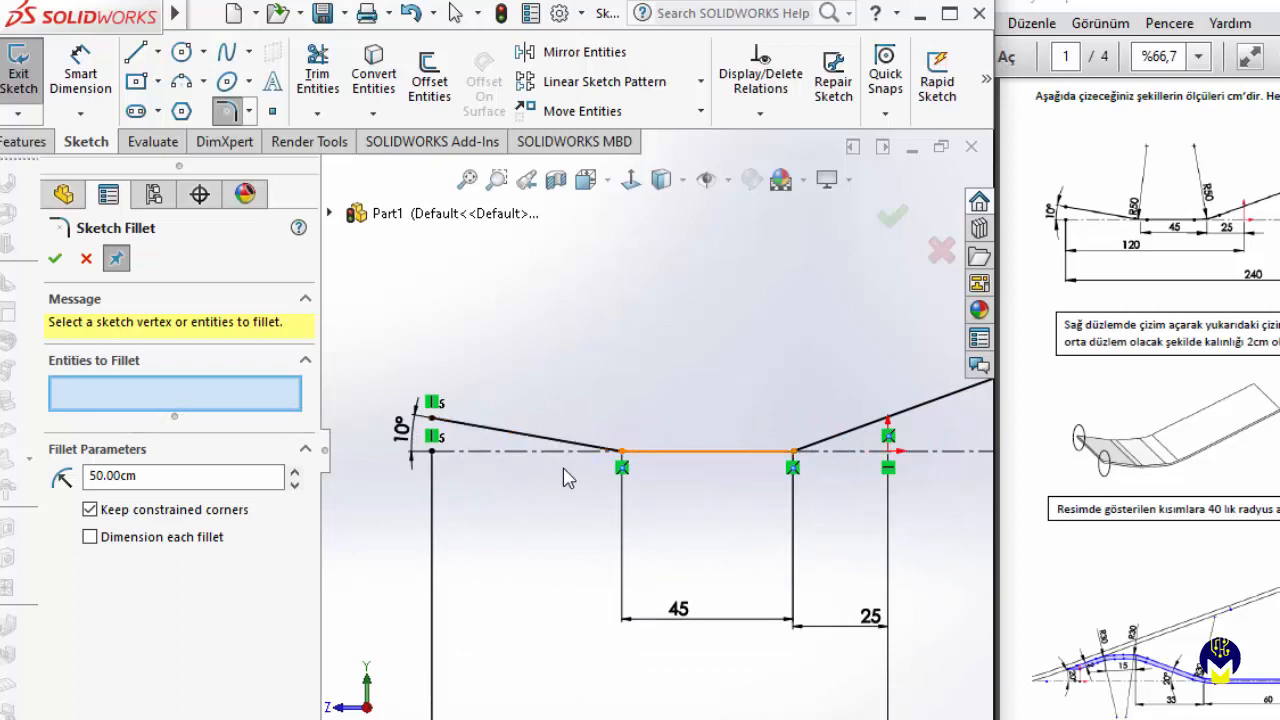
{"action": "left_click", "coordinate": [565, 478]}
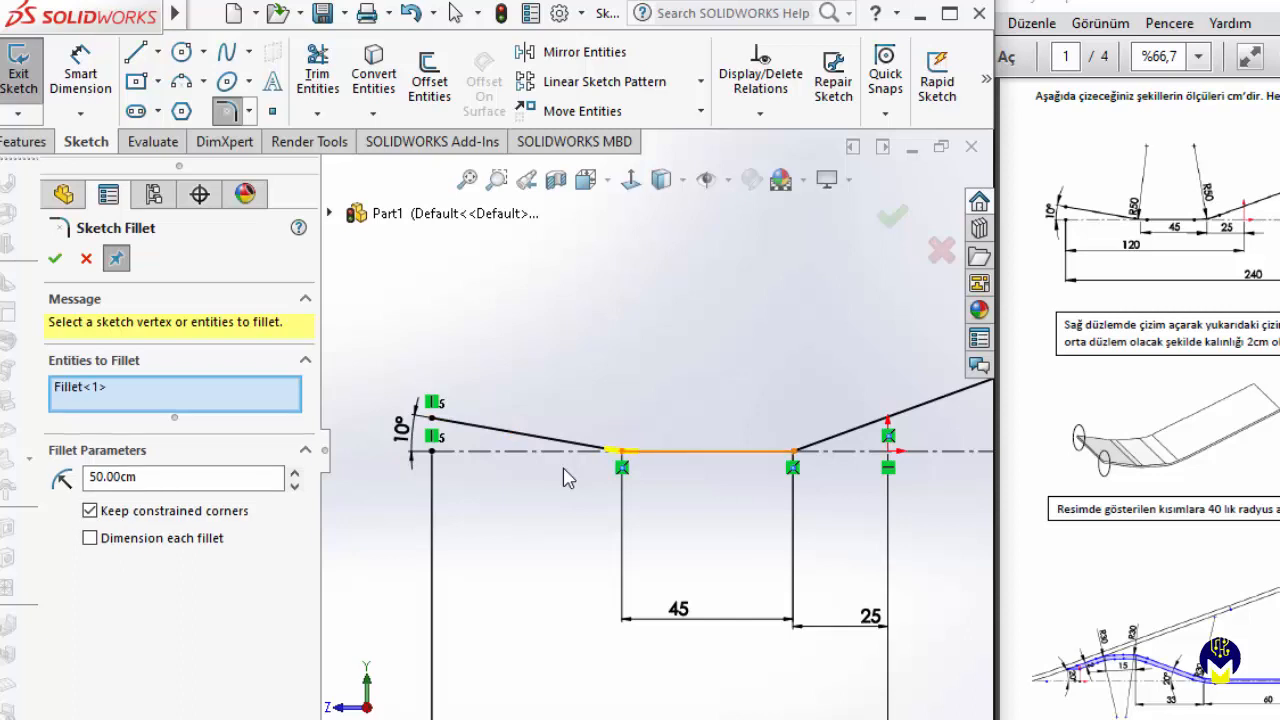
{"action": "left_click", "coordinate": [565, 478]}
{"action": "scroll", "coordinate": [565, 478], "scroll_direction": "up", "scroll_amount": 3}
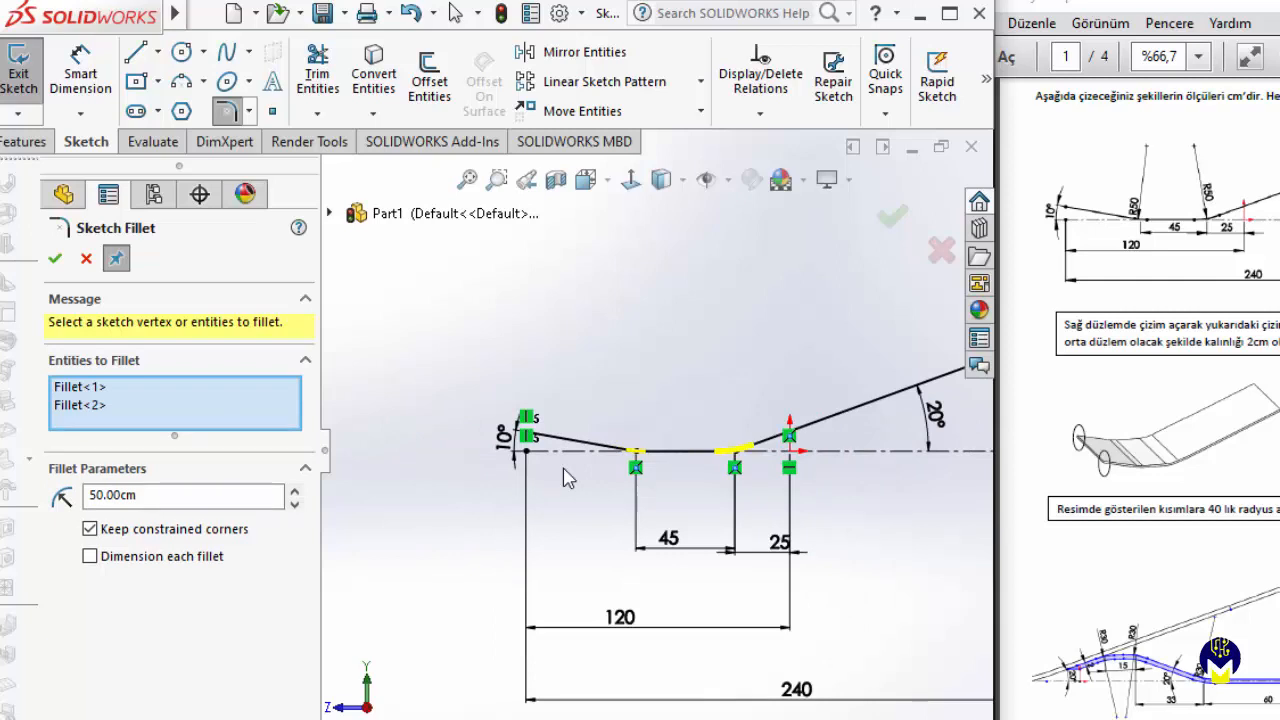
{"action": "scroll", "coordinate": [565, 478], "scroll_direction": "up", "scroll_amount": 3}
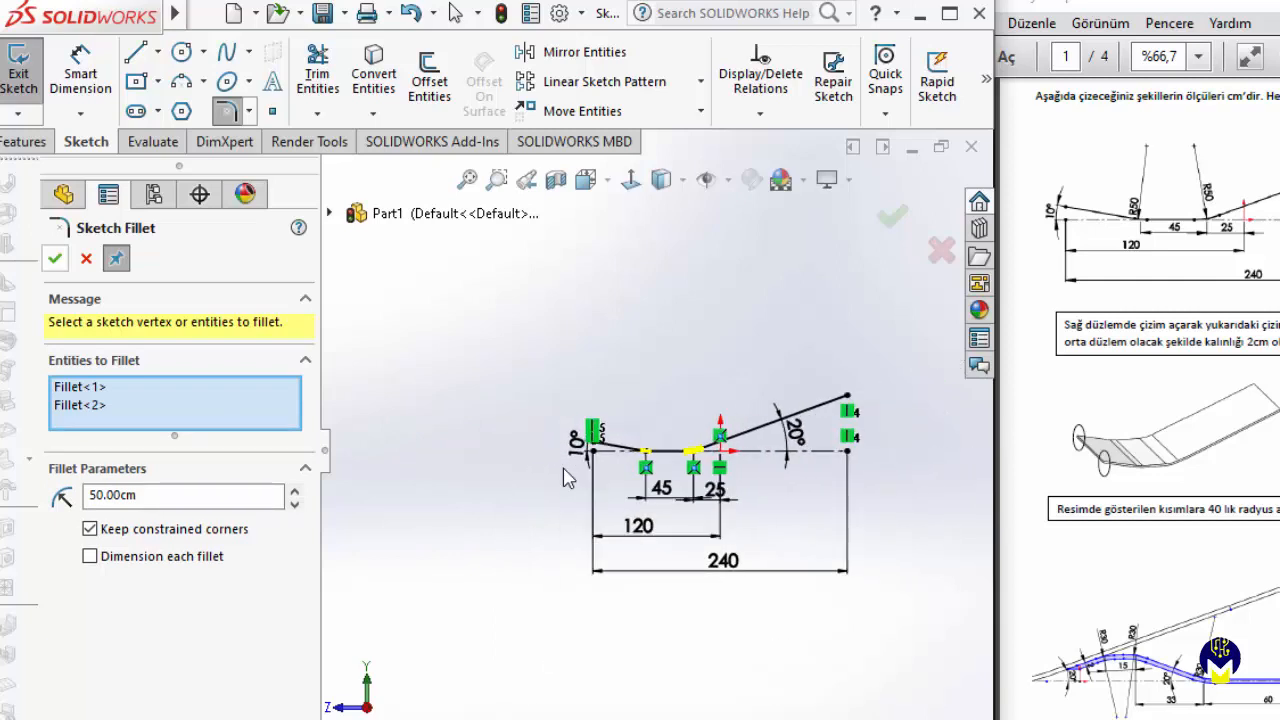
{"action": "key", "text": "Return"}
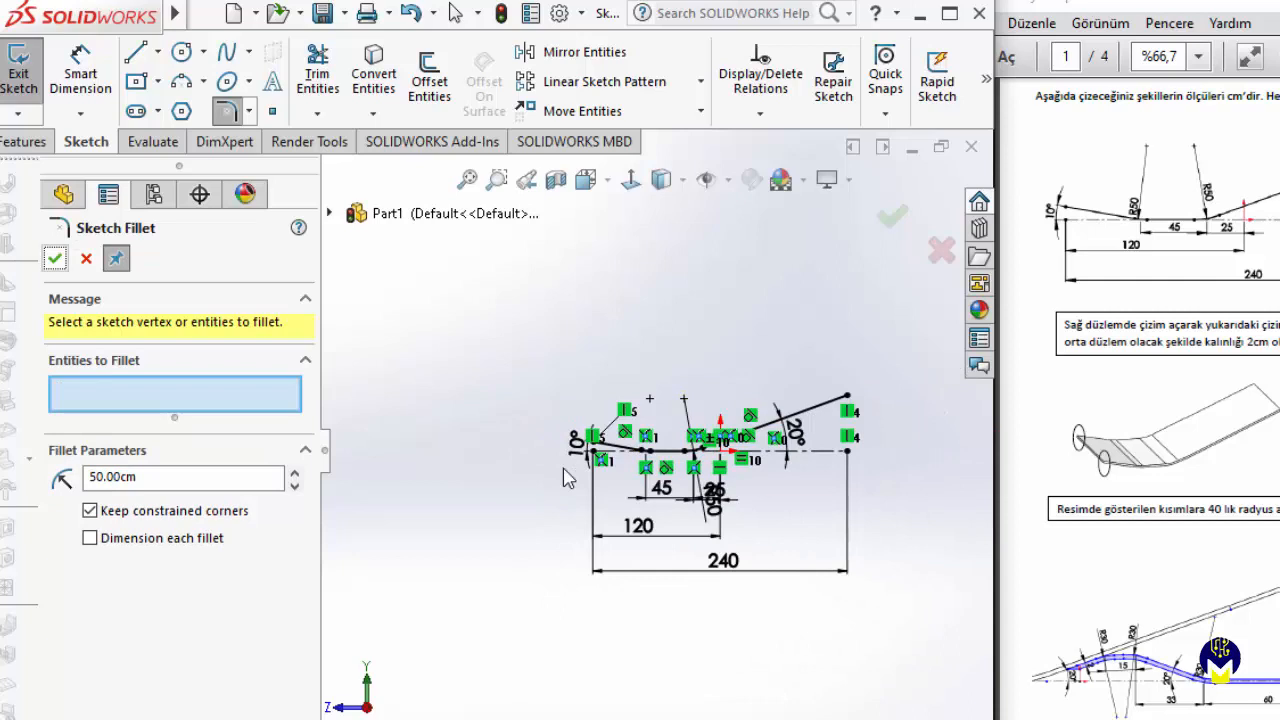
{"action": "key", "text": "Return"}
{"action": "key", "text": "f"}
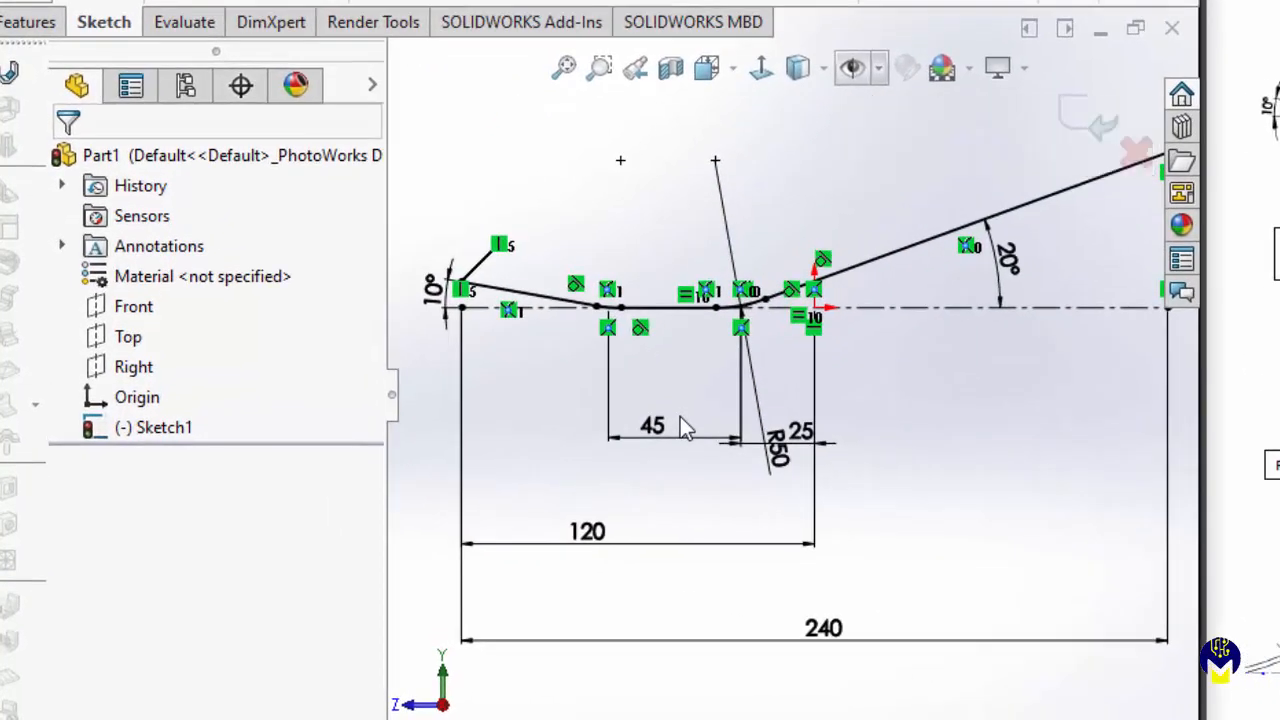
- Hide the sketch relation symbols and fit the profile sketch in view
{"action": "left_click", "coordinate": [758, 157]}
{"action": "left_click", "coordinate": [855, 261]}
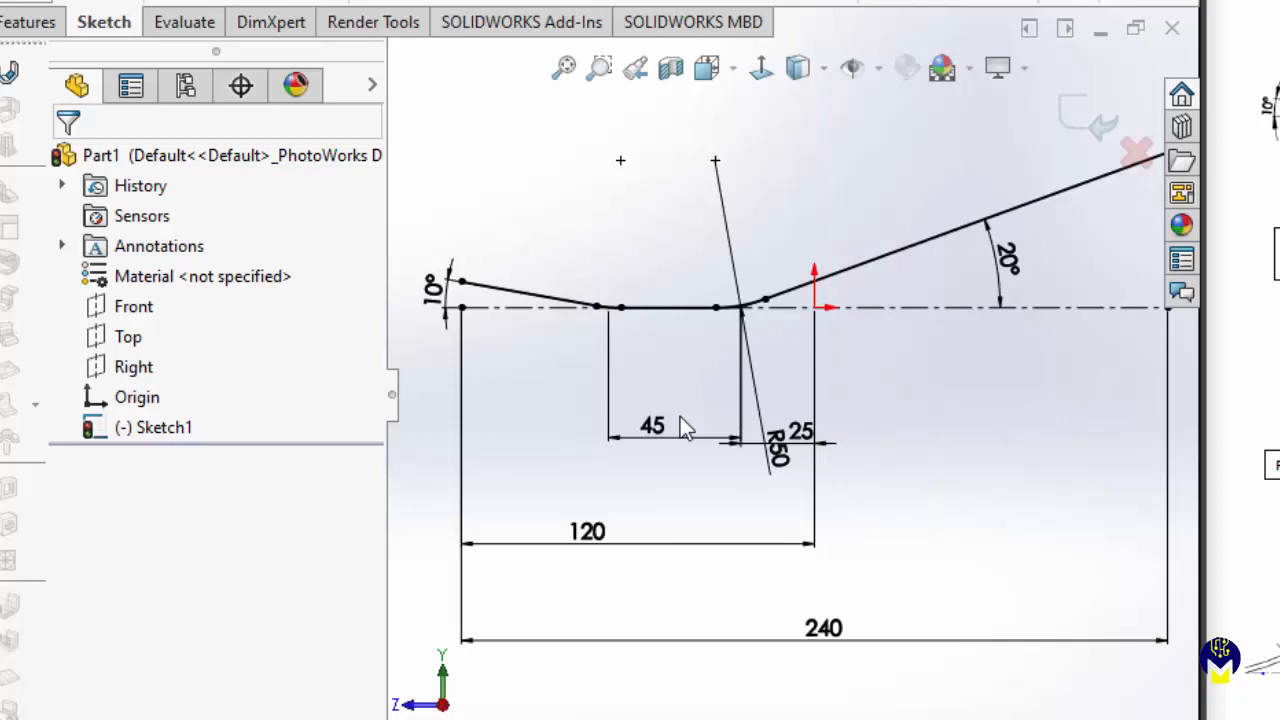
{"action": "key", "text": "f"}
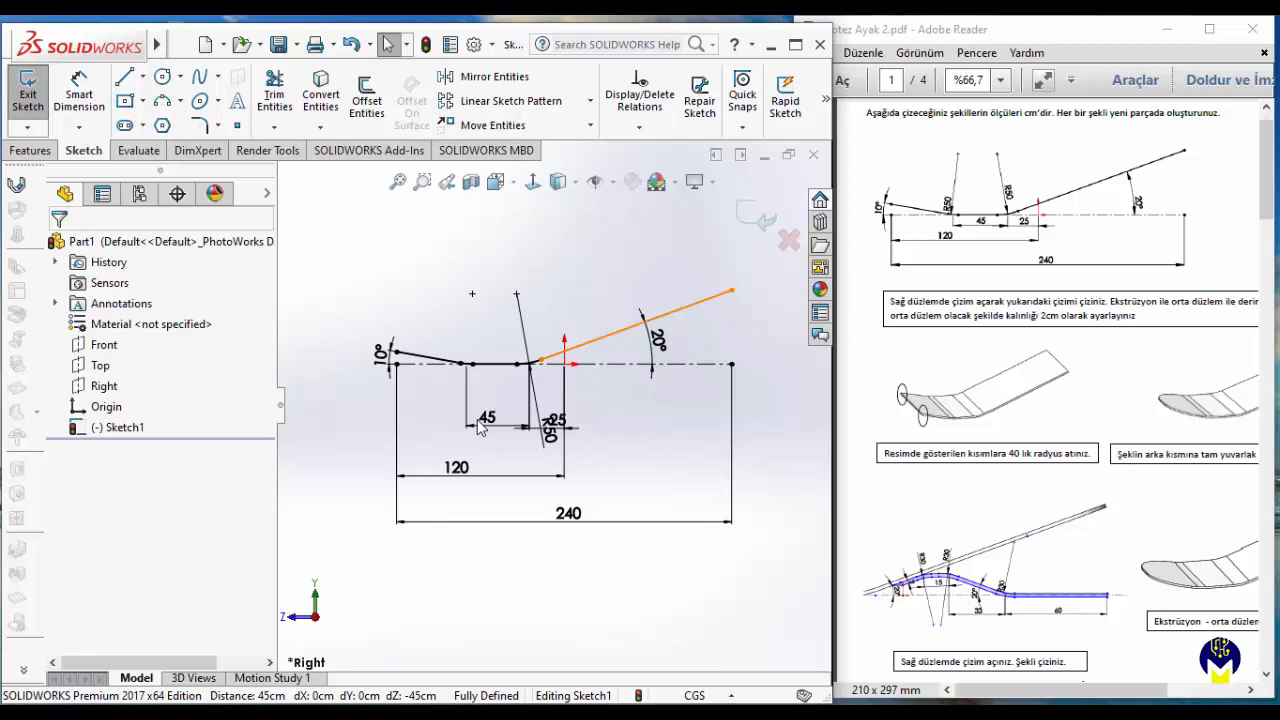
- Extrude the profile sketch with a Mid Plane end condition and a depth of 100 cm
{"action": "left_click", "coordinate": [31, 150]}
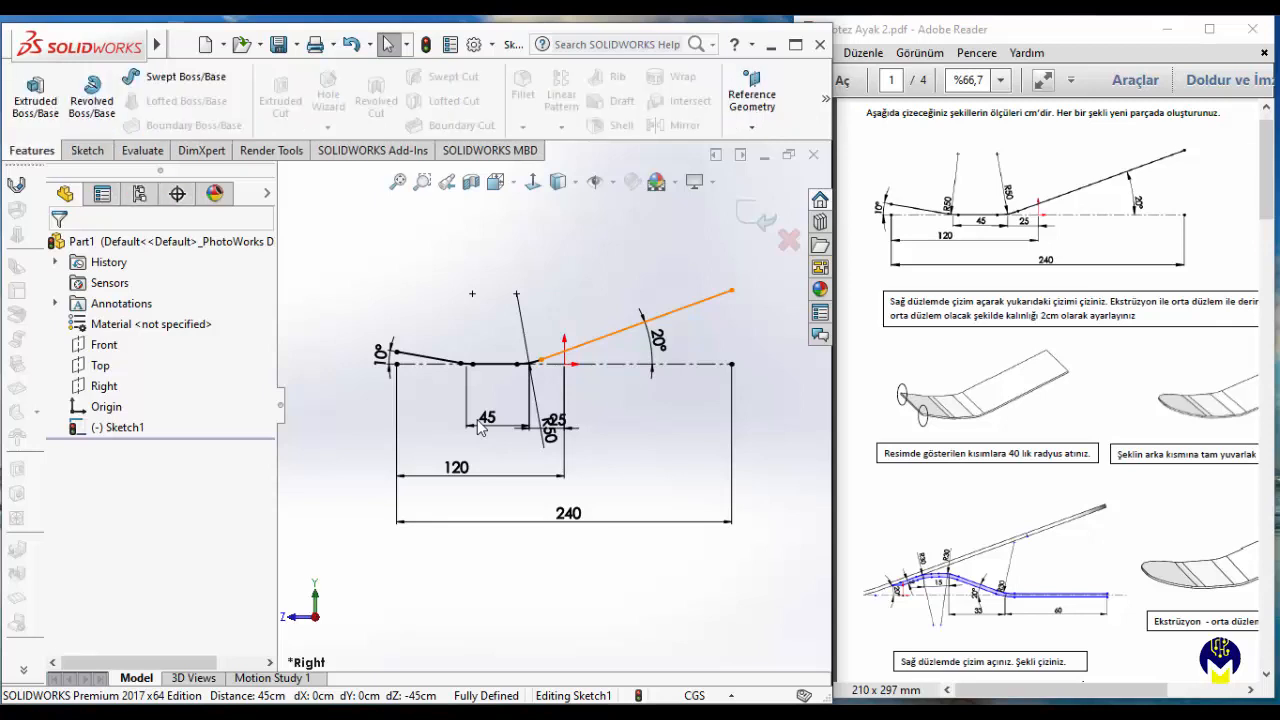
{"action": "left_click", "coordinate": [35, 95]}
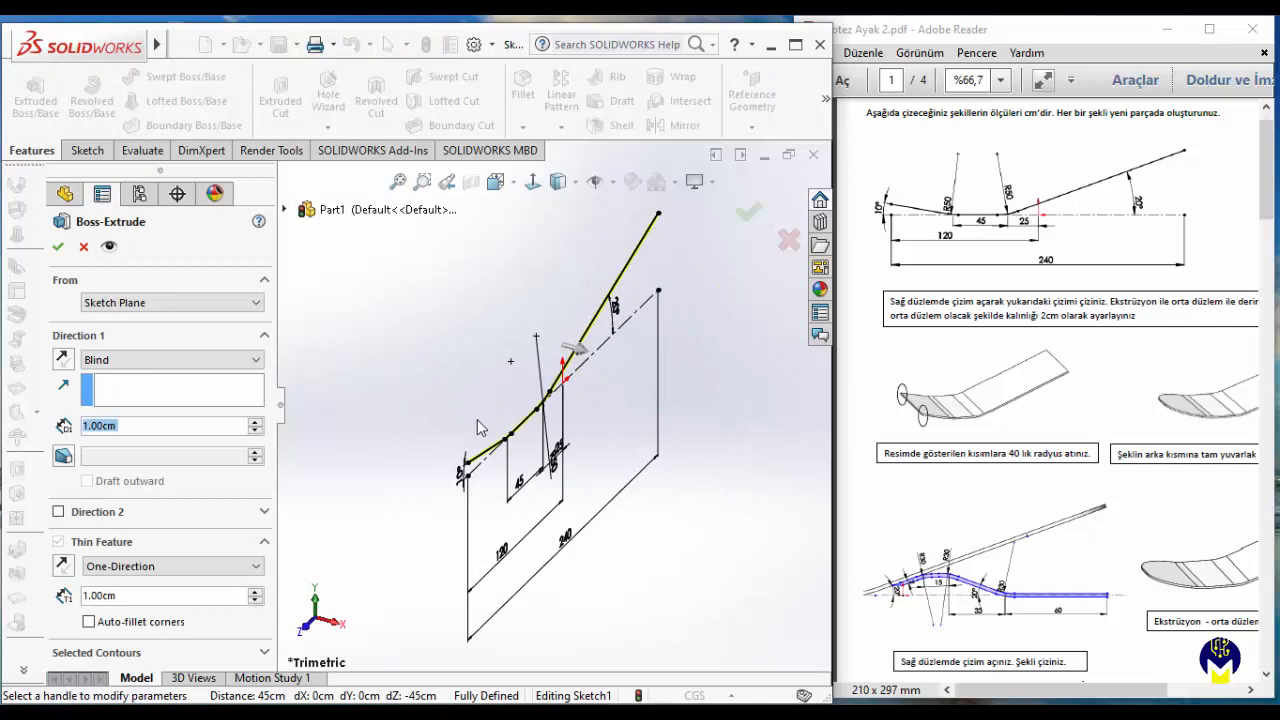
{"action": "left_click_drag", "start_coordinate": [1070, 690], "coordinate": [1130, 690]}
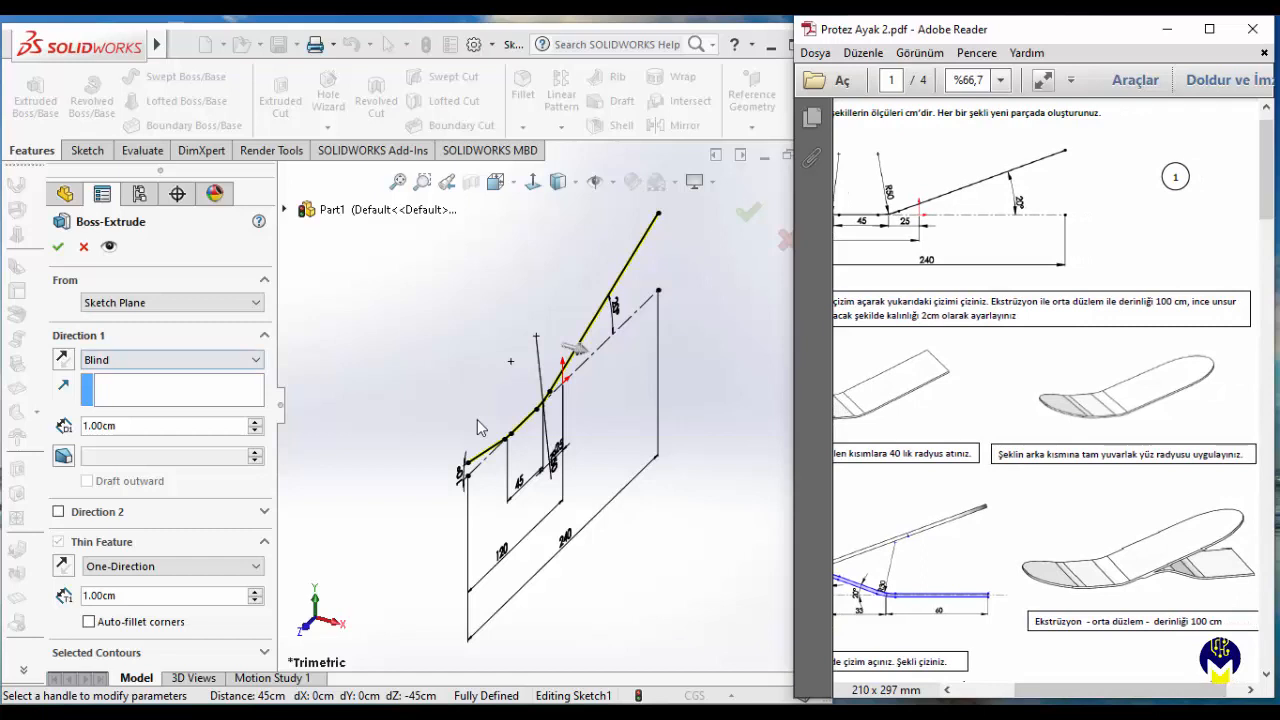
{"action": "left_click", "coordinate": [170, 359]}
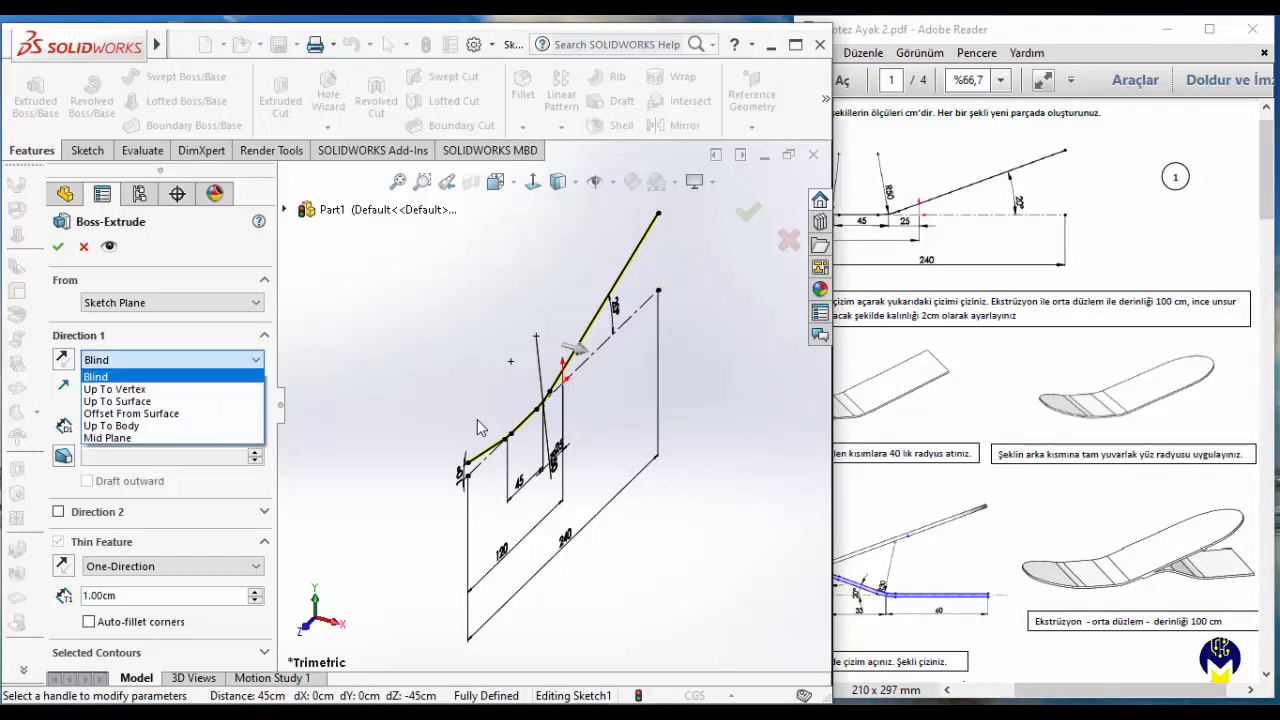
{"action": "key", "text": "Down"}
{"action": "key", "text": "Down"}
{"action": "key", "text": "Down"}
{"action": "key", "text": "Down"}
{"action": "key", "text": "Down"}
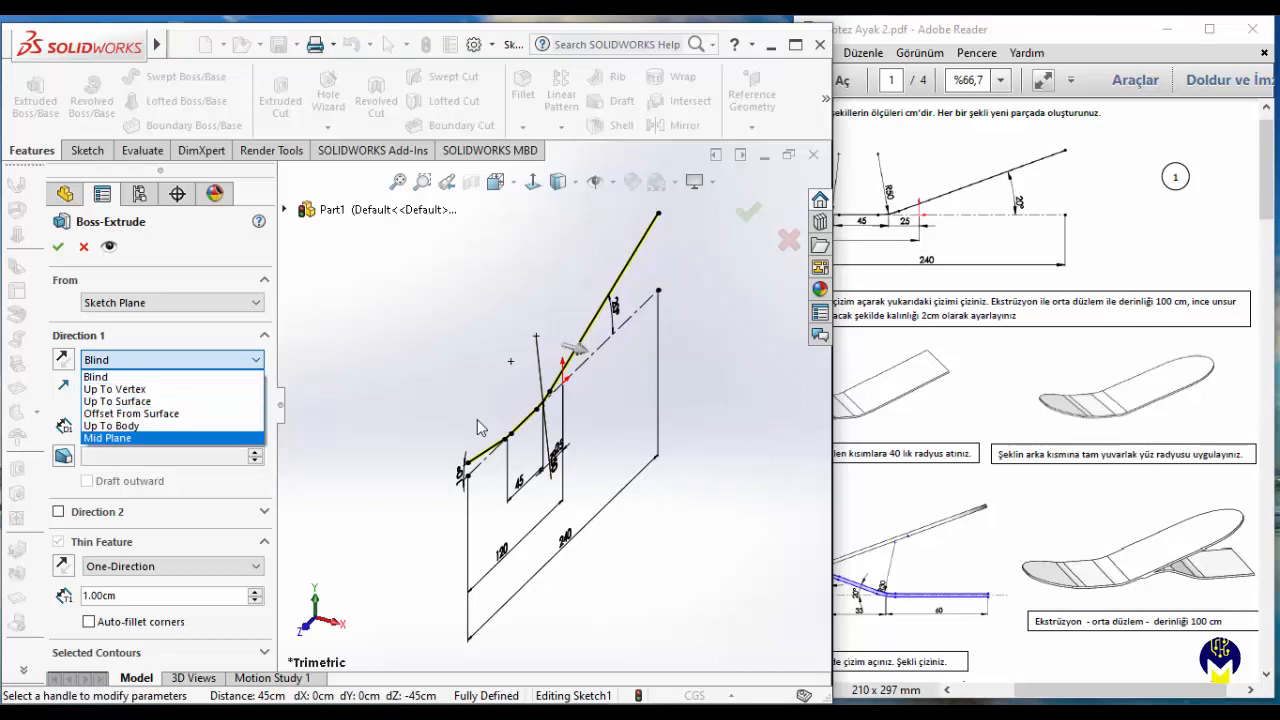
{"action": "key", "text": "Return"}
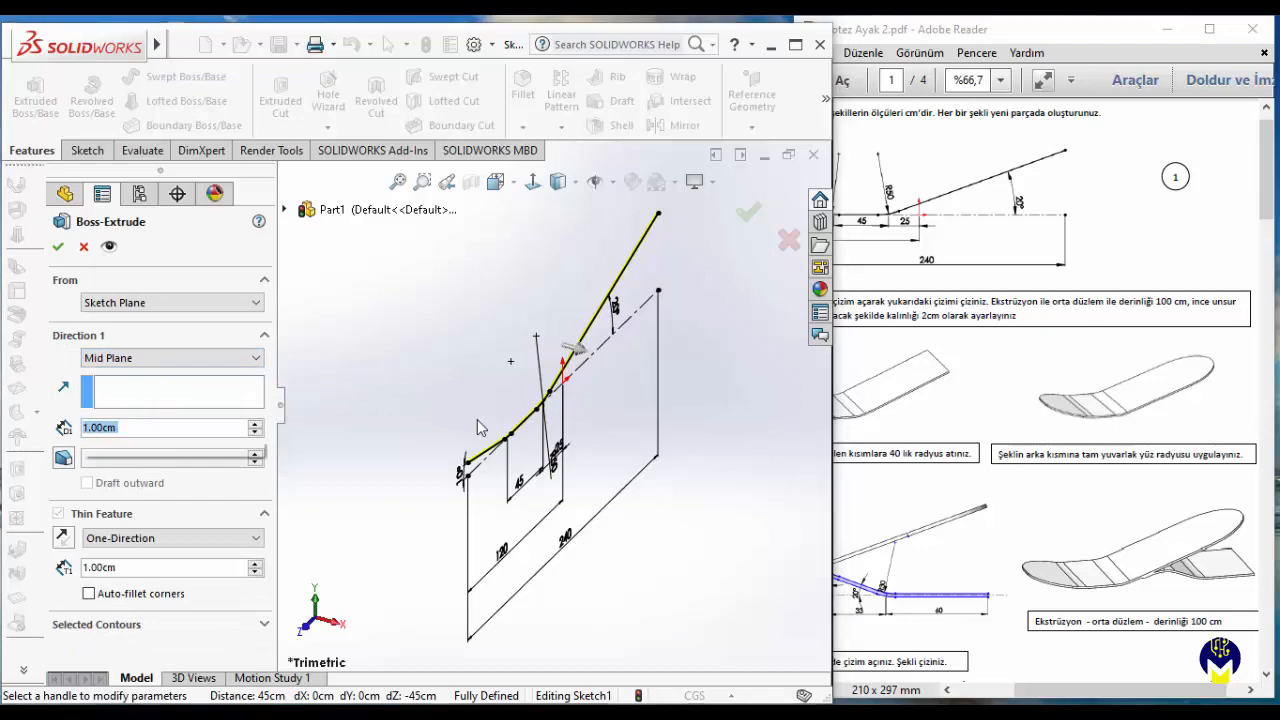
{"action": "type", "text": "100"}
{"action": "key", "text": "Return"}
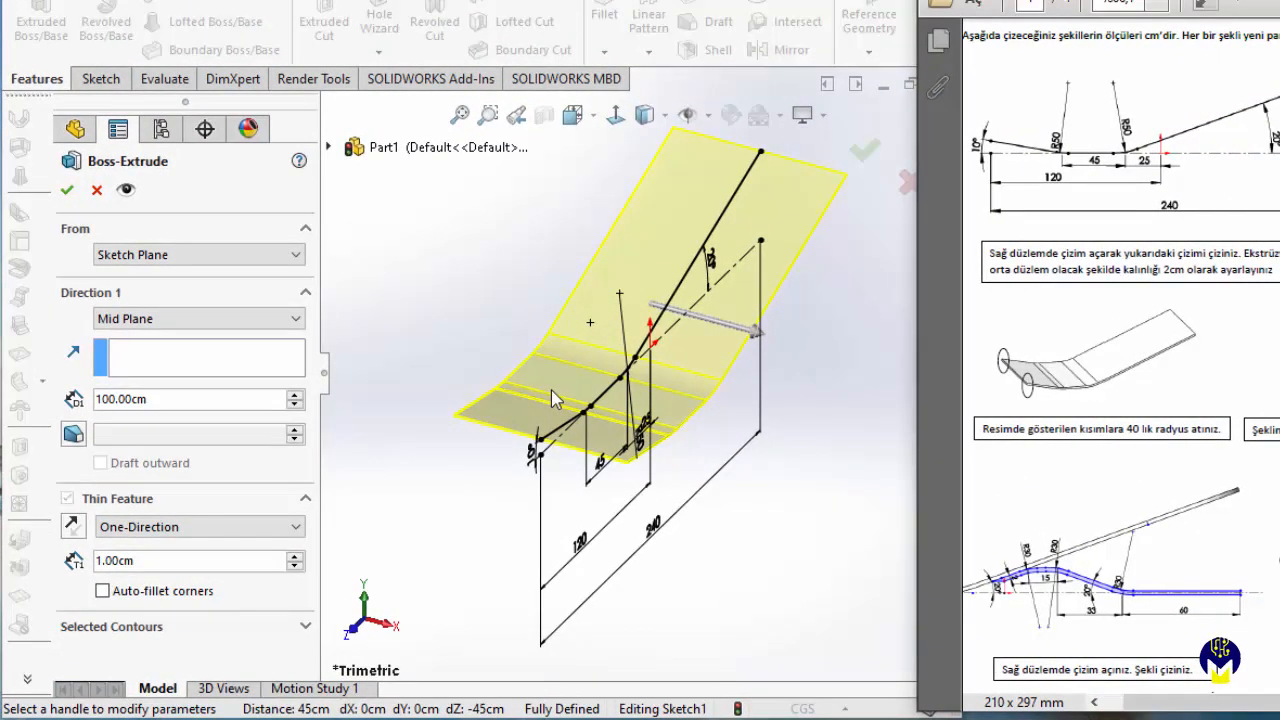
- Set the extrusion's thin feature to Mid-Plane with a thickness of 2 cm and complete the feature
{"action": "key", "text": "alt+Down"}
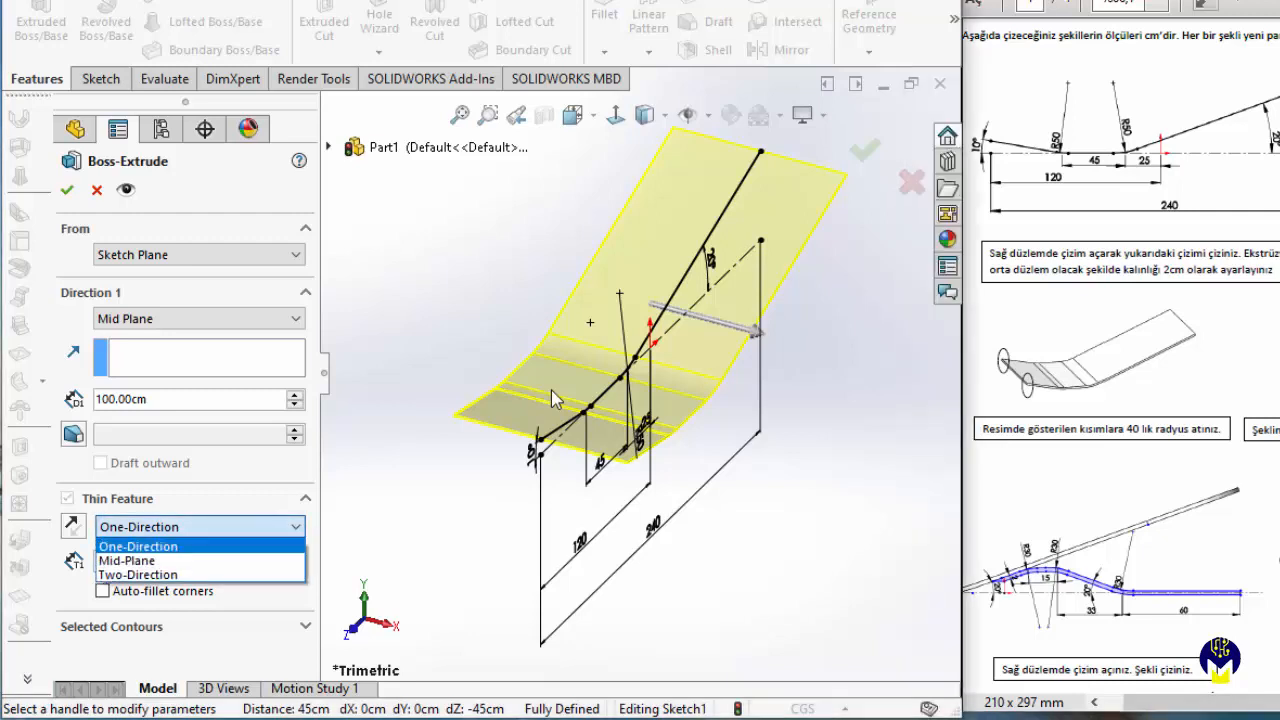
{"action": "key", "text": "Down"}
{"action": "key", "text": "Return"}
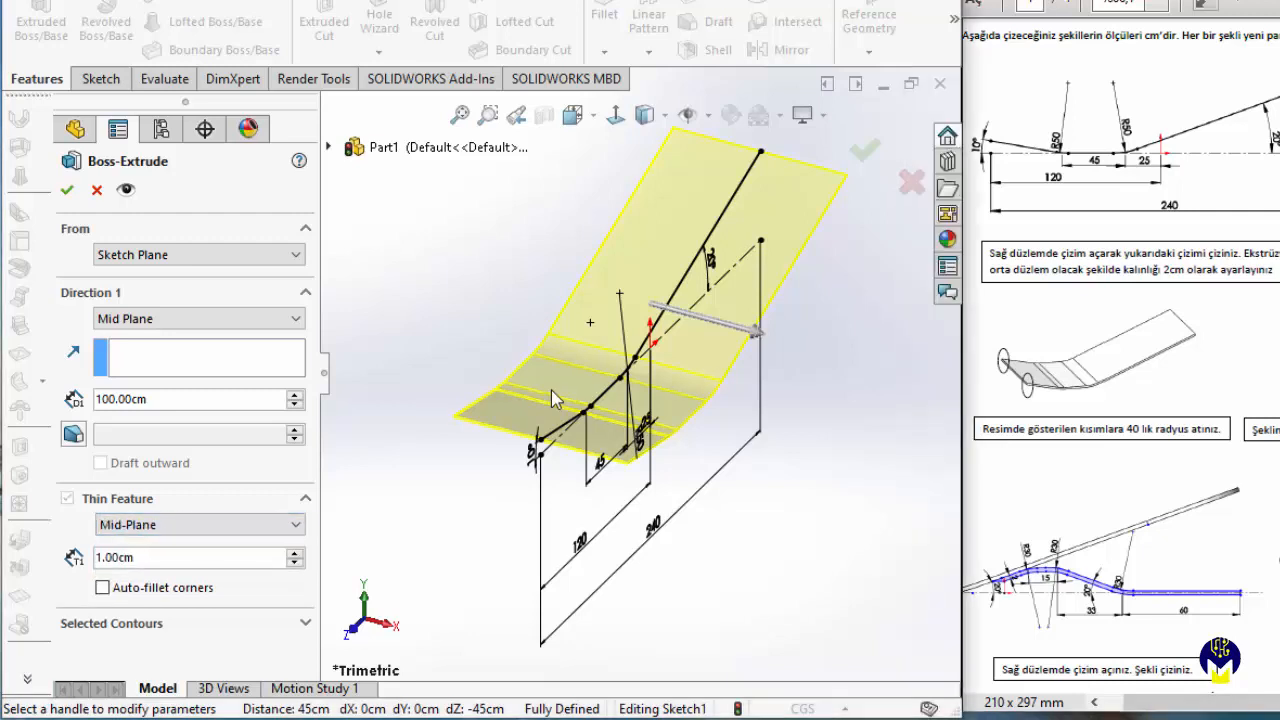
{"action": "key", "text": "Tab"}
{"action": "type", "text": "2"}
{"action": "key", "text": "Return"}
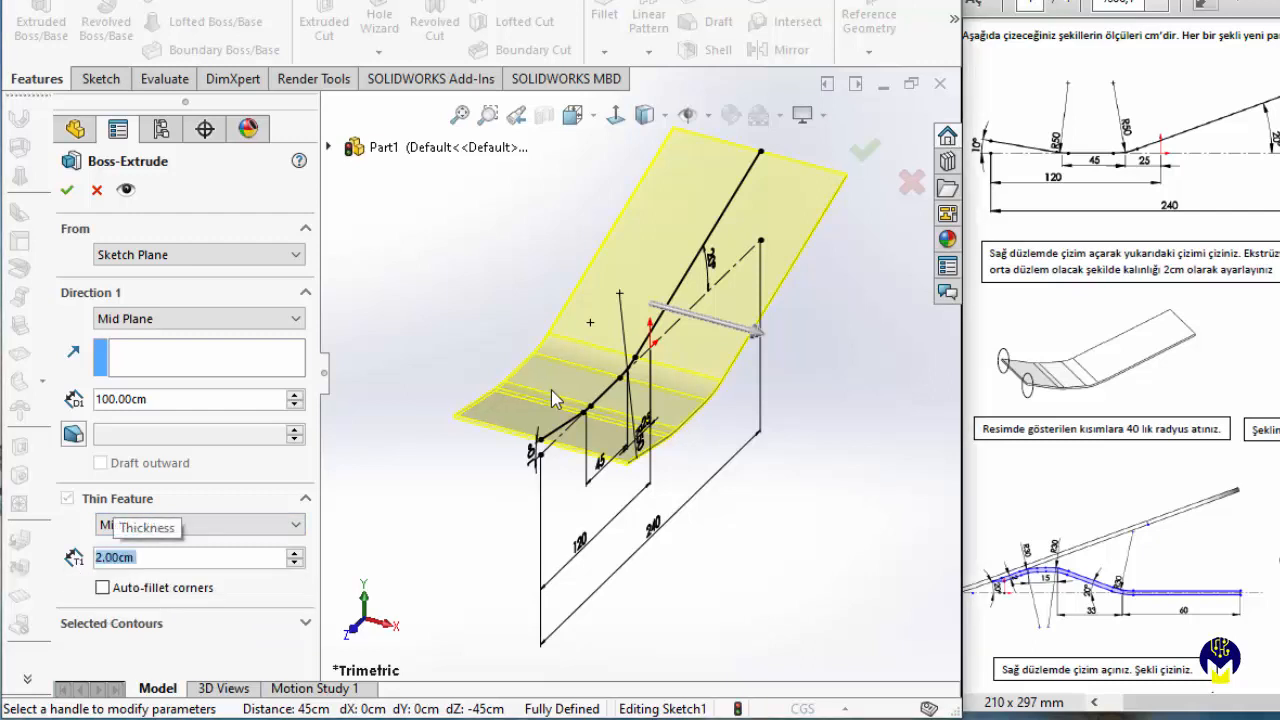
{"action": "key", "text": "Return"}
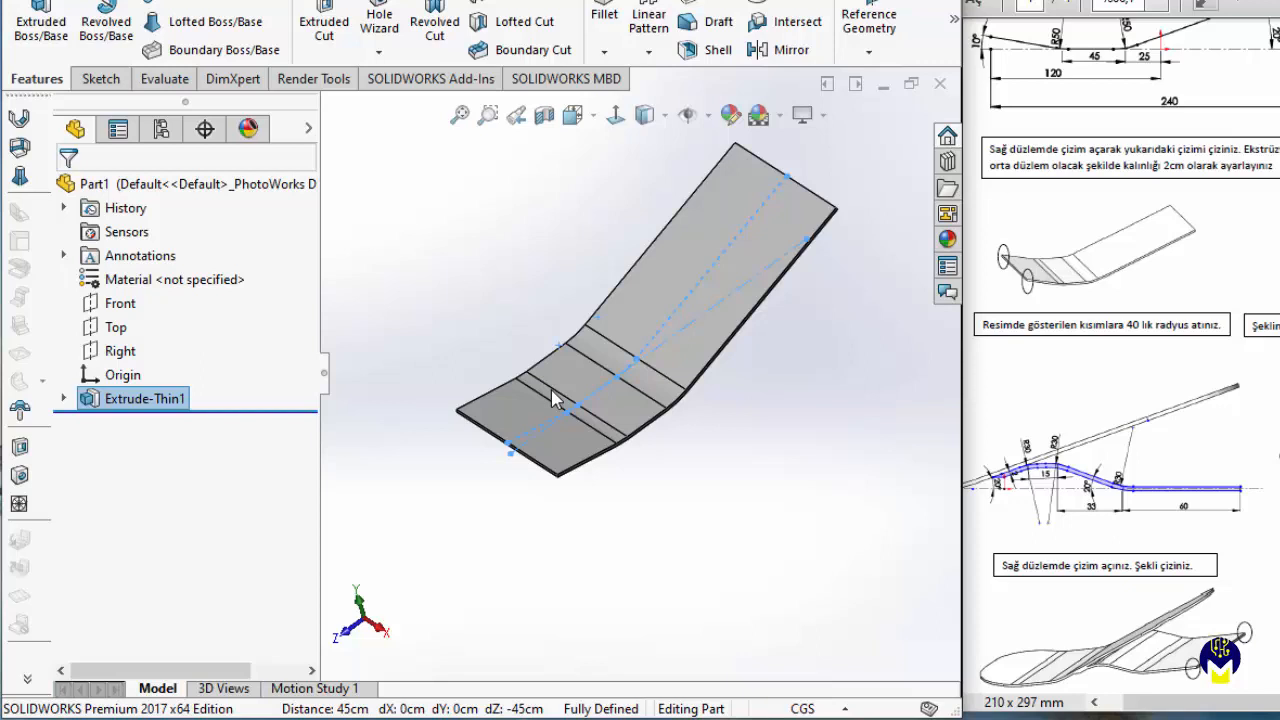
{"action": "key", "text": "Escape"}
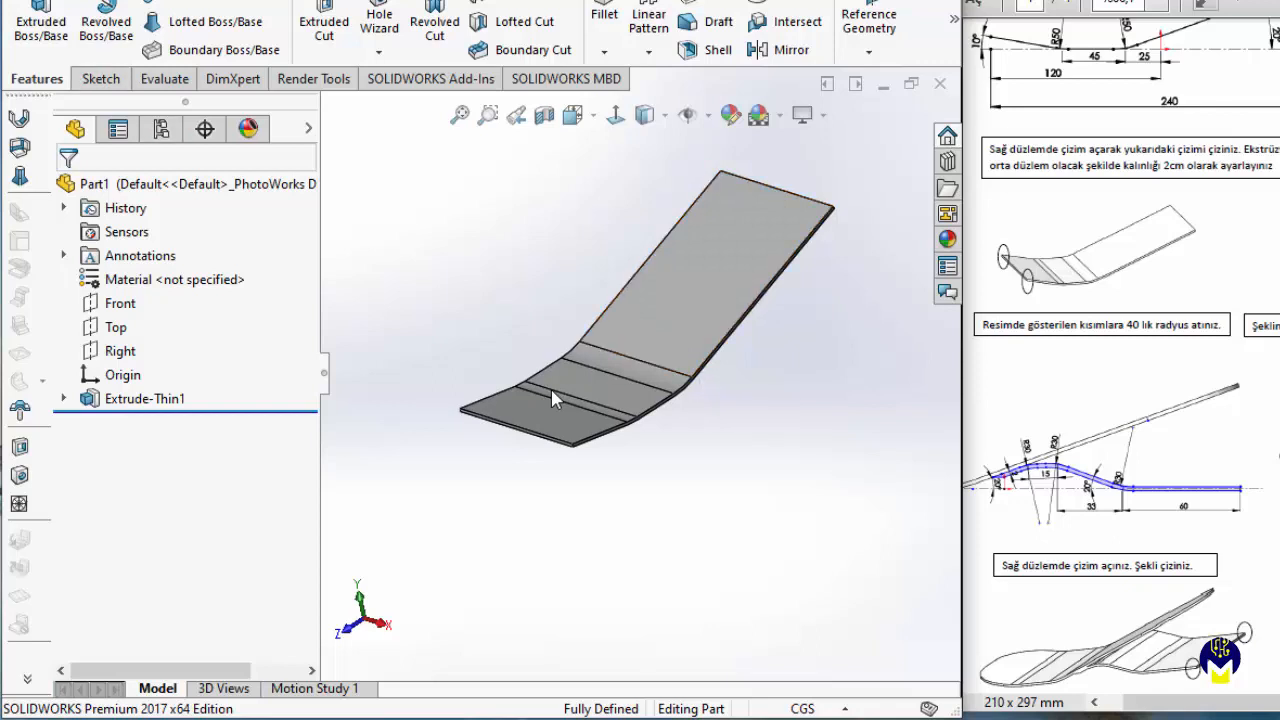
- Start a constant-size fillet with symmetric parameters and a radius of 40 cm
{"action": "left_click", "coordinate": [101, 79]}
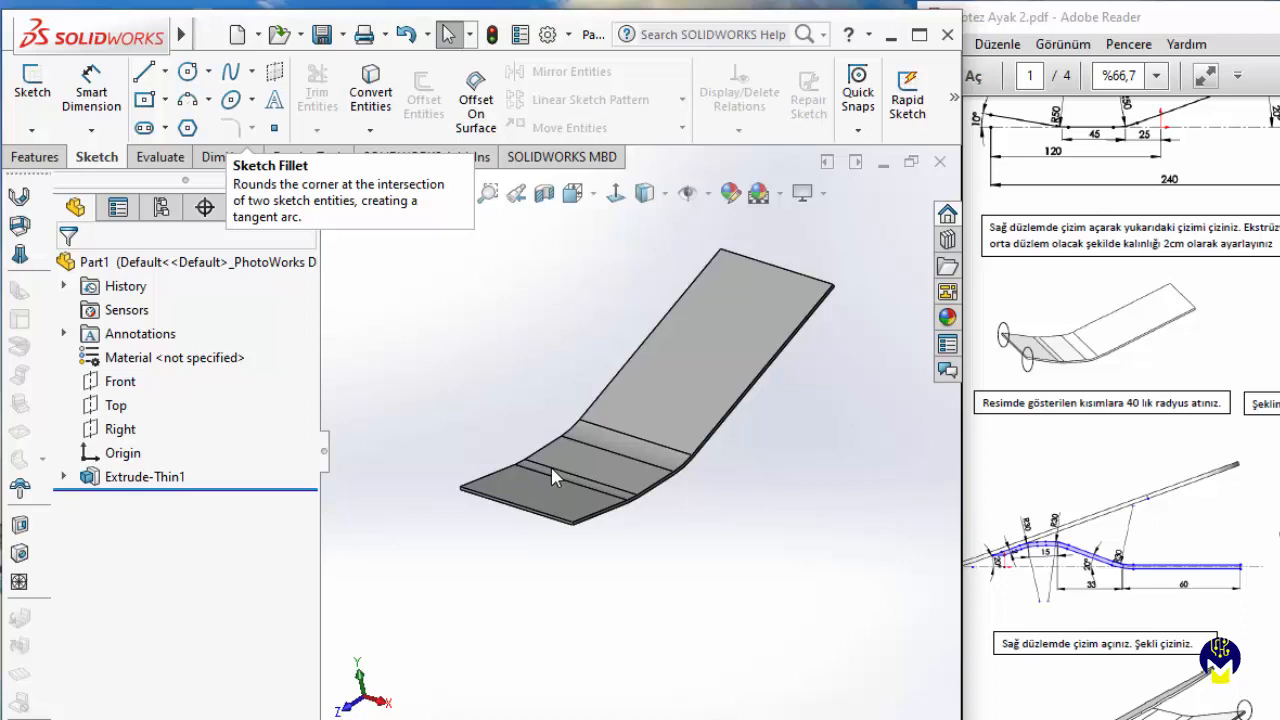
{"action": "left_click", "coordinate": [35, 157]}
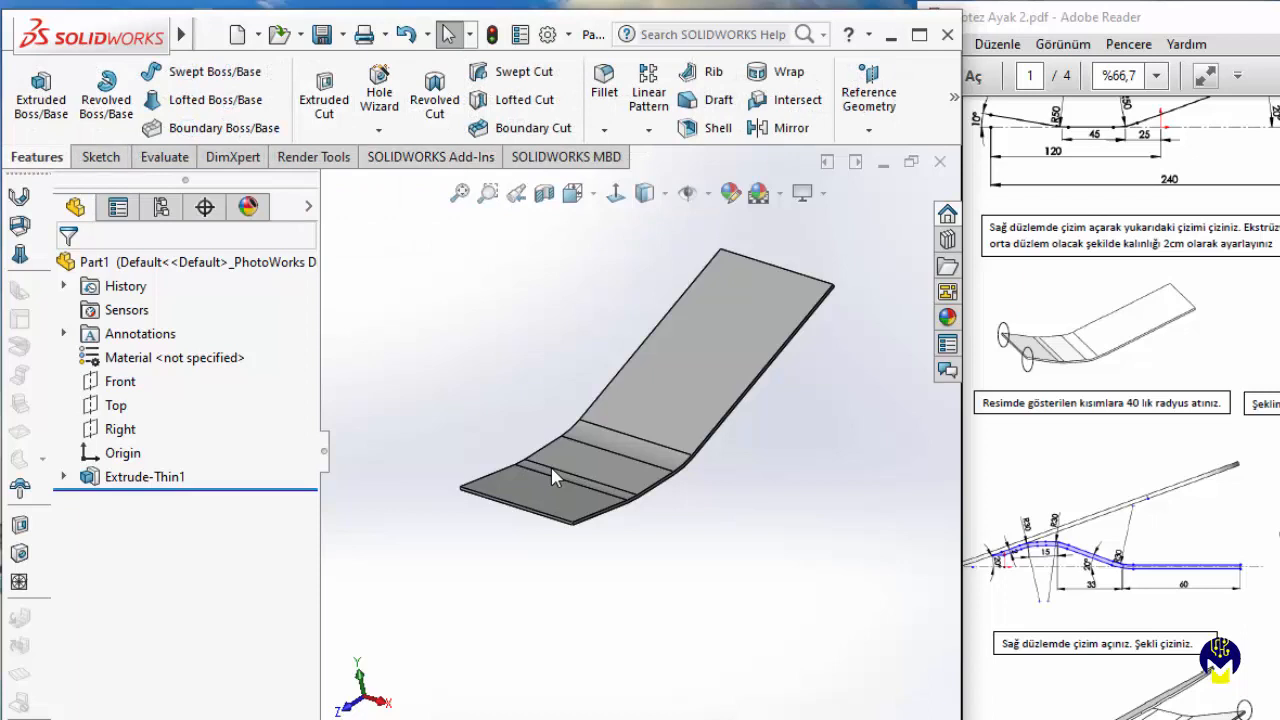
{"action": "left_click", "coordinate": [604, 83]}
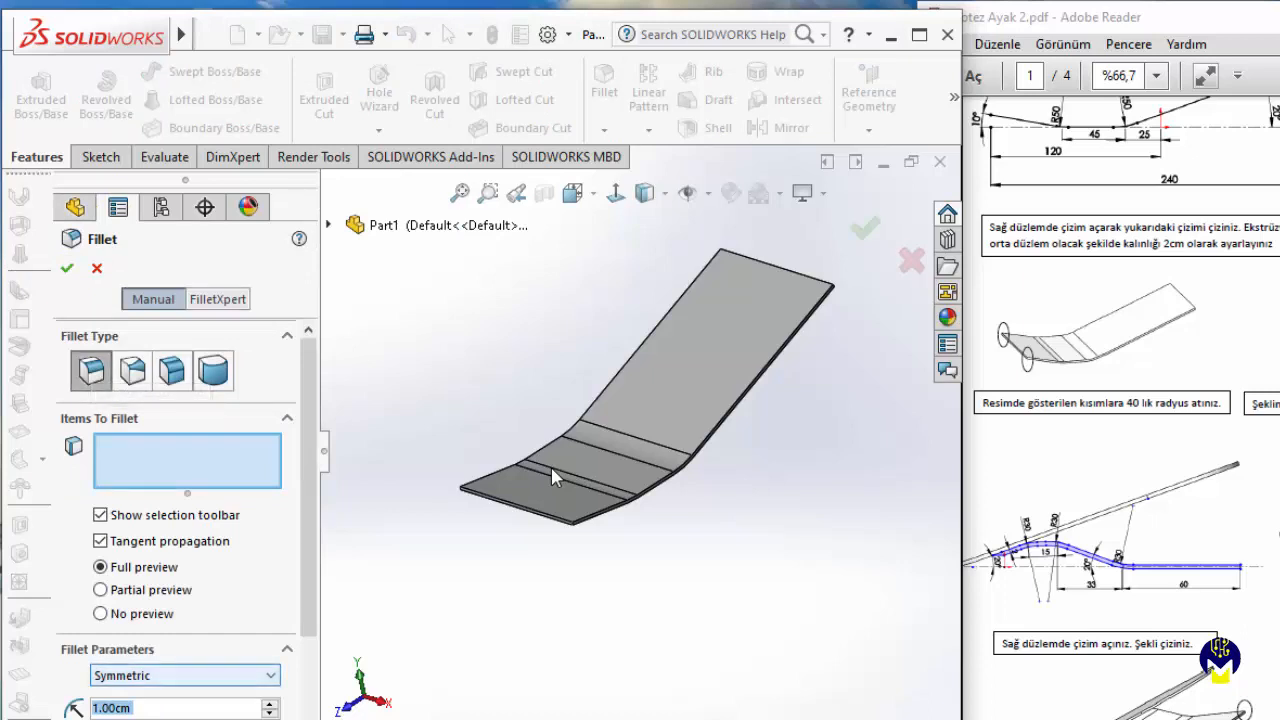
{"action": "scroll", "coordinate": [185, 675], "scroll_direction": "down", "scroll_amount": 3}
{"action": "scroll", "coordinate": [185, 500], "scroll_direction": "up", "scroll_amount": 2}
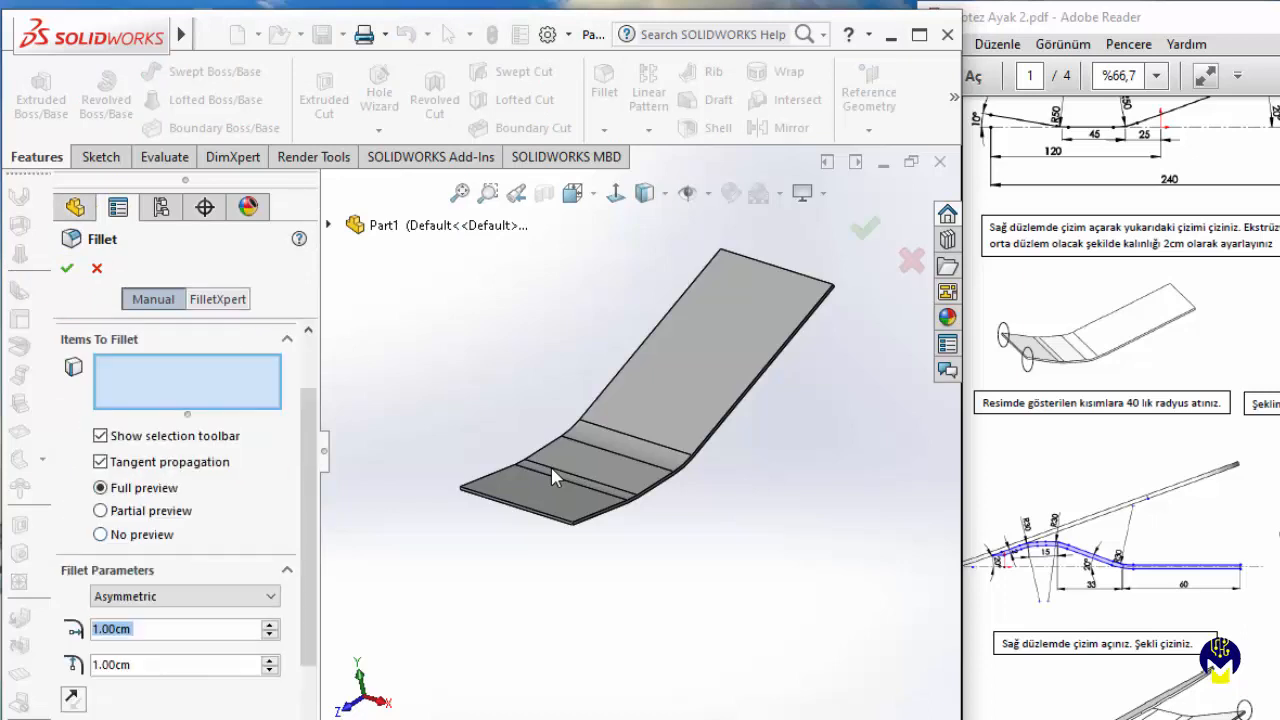
{"action": "left_click", "coordinate": [186, 596]}
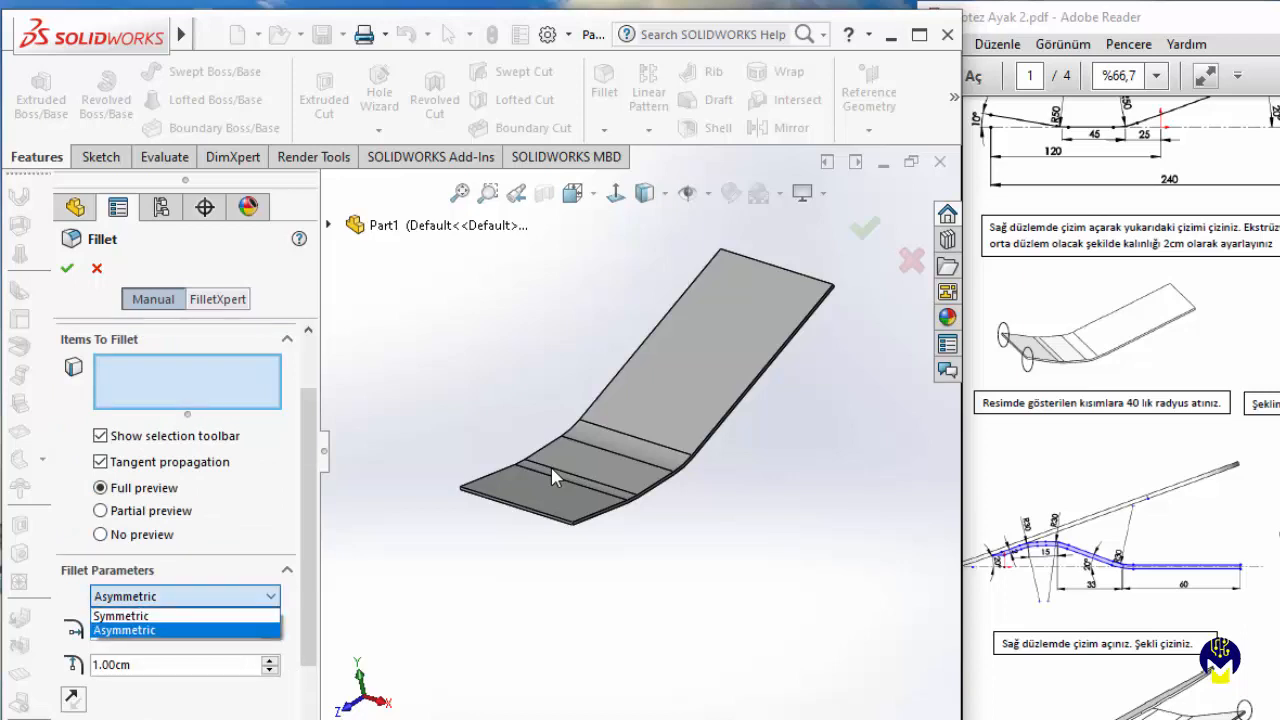
{"action": "left_click", "coordinate": [186, 616]}
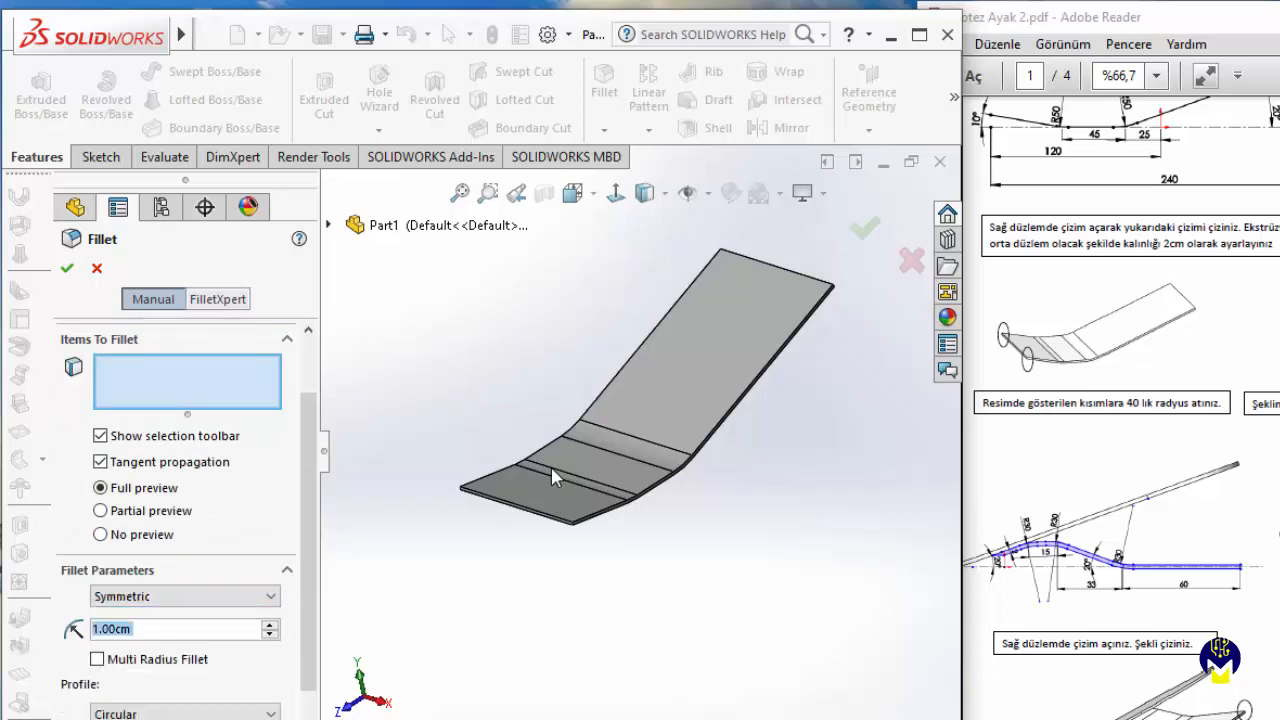
{"action": "type", "text": "40"}
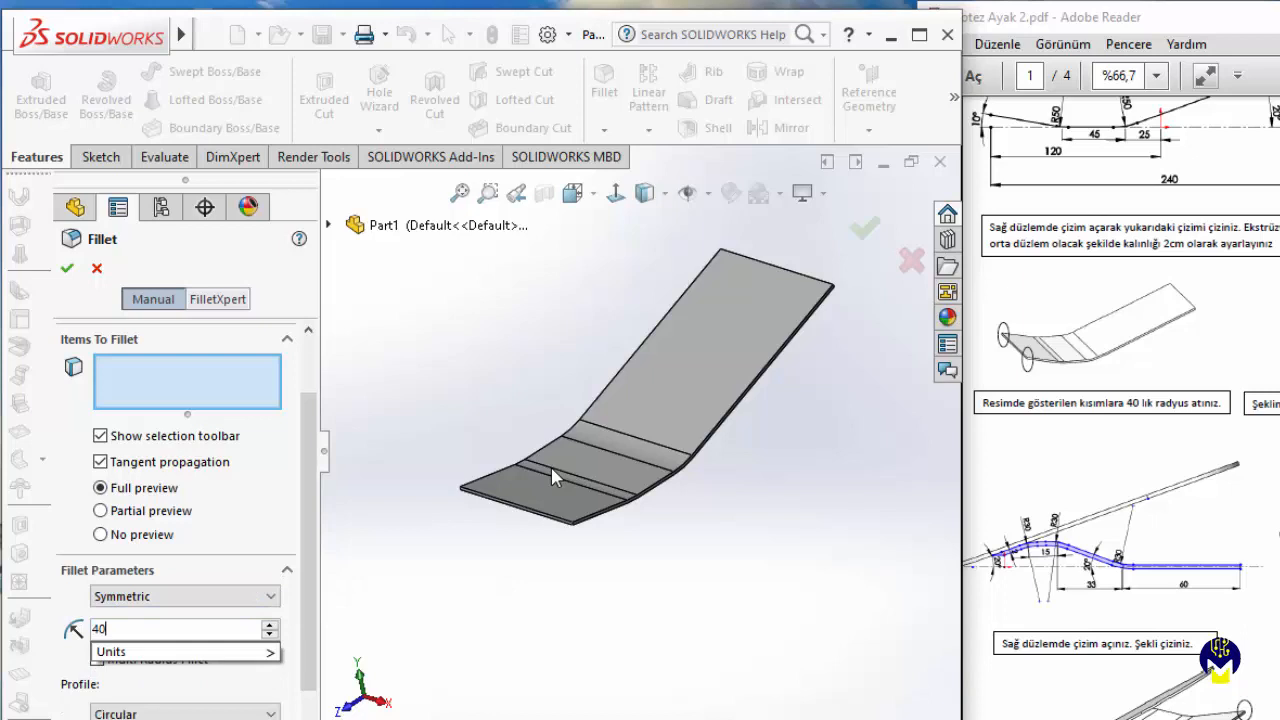
{"action": "key", "text": "Return"}
- Apply the 40 cm fillet to the two vertical corner edges at the plate's short front end
{"action": "scroll", "coordinate": [551, 467], "scroll_direction": "down", "scroll_amount": 1}
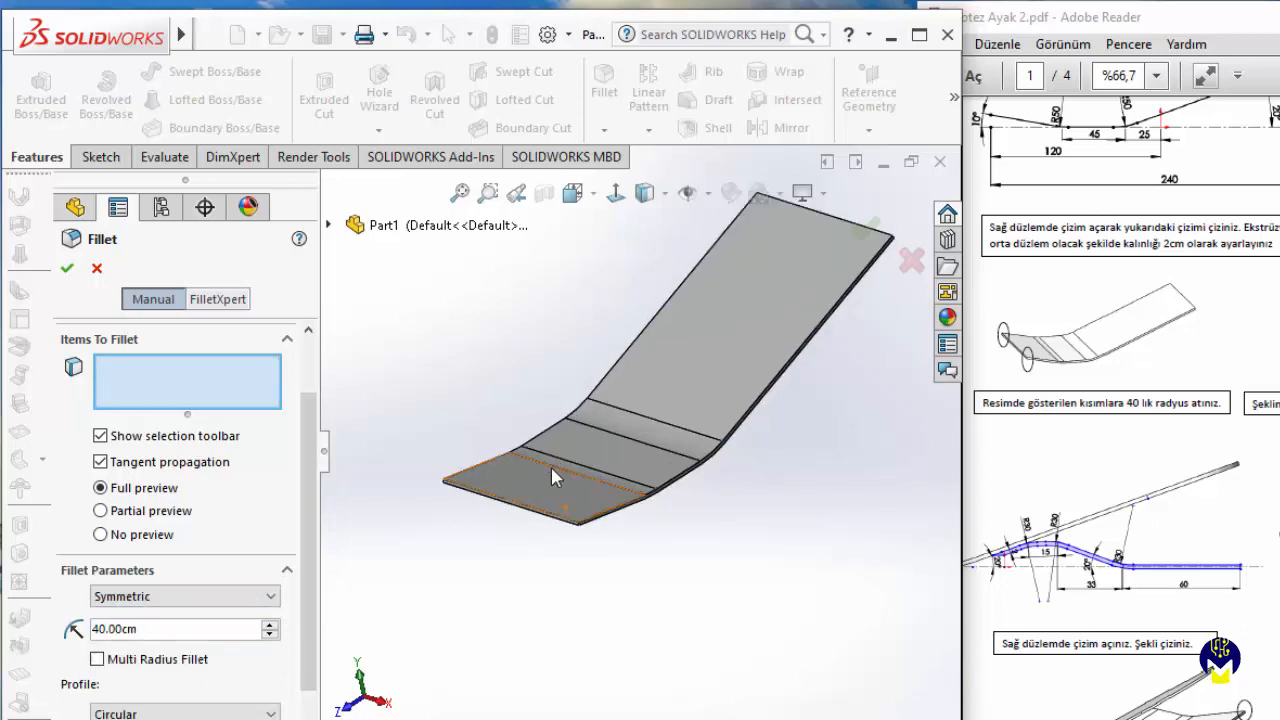
{"action": "scroll", "coordinate": [551, 467], "scroll_direction": "down", "scroll_amount": 6}
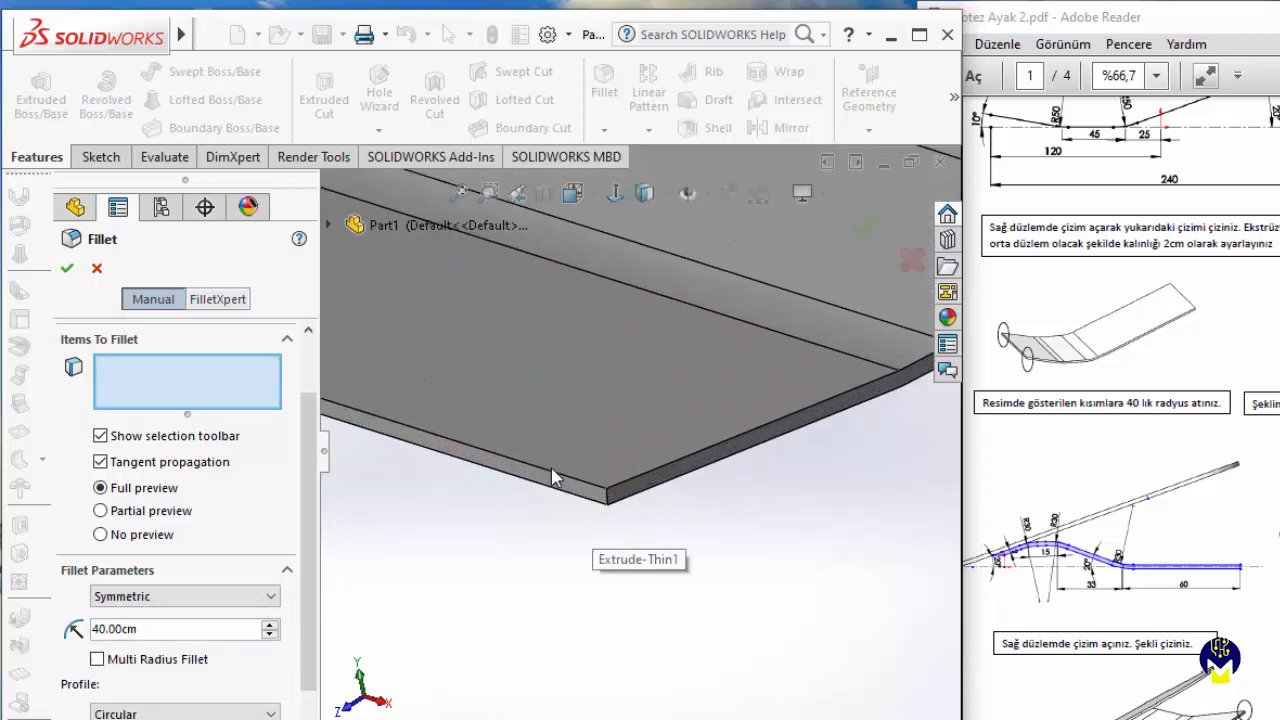
{"action": "left_click", "coordinate": [553, 478]}
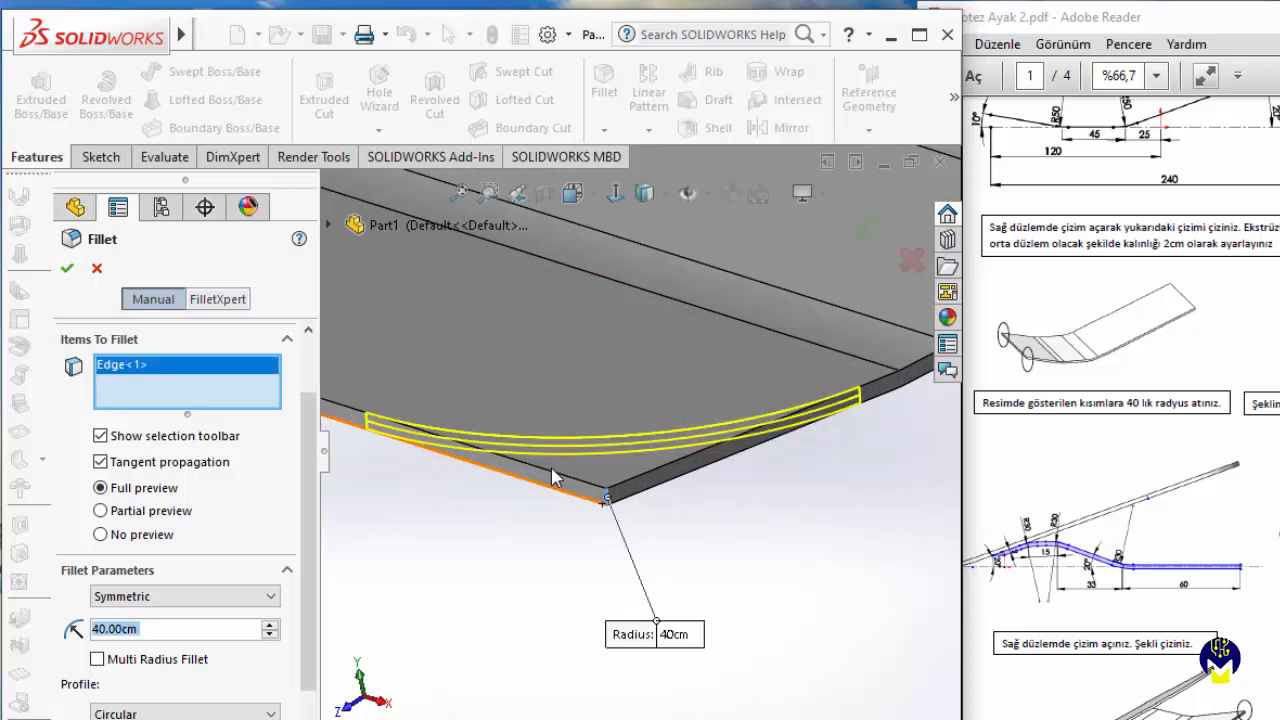
{"action": "scroll", "coordinate": [551, 468], "scroll_direction": "up", "scroll_amount": 5}
{"action": "scroll", "coordinate": [551, 468], "scroll_direction": "down", "scroll_amount": 5}
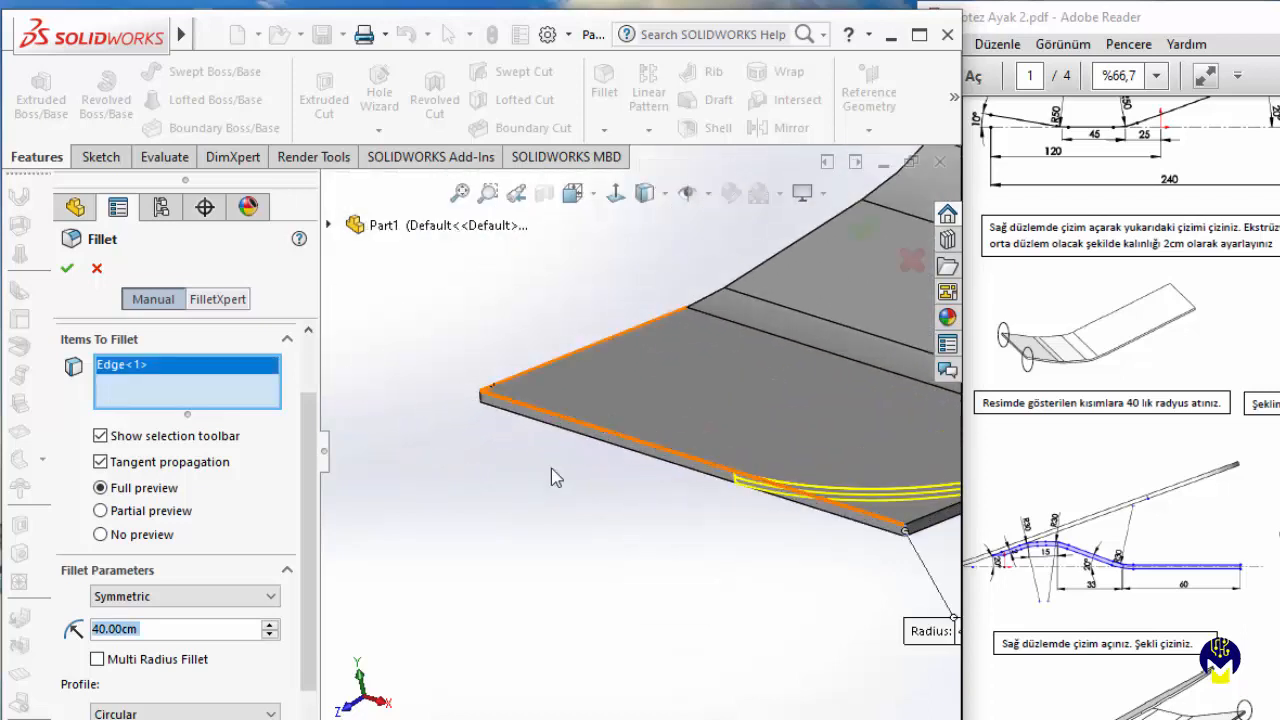
{"action": "left_click", "coordinate": [551, 468]}
{"action": "scroll", "coordinate": [551, 468], "scroll_direction": "up", "scroll_amount": 3}
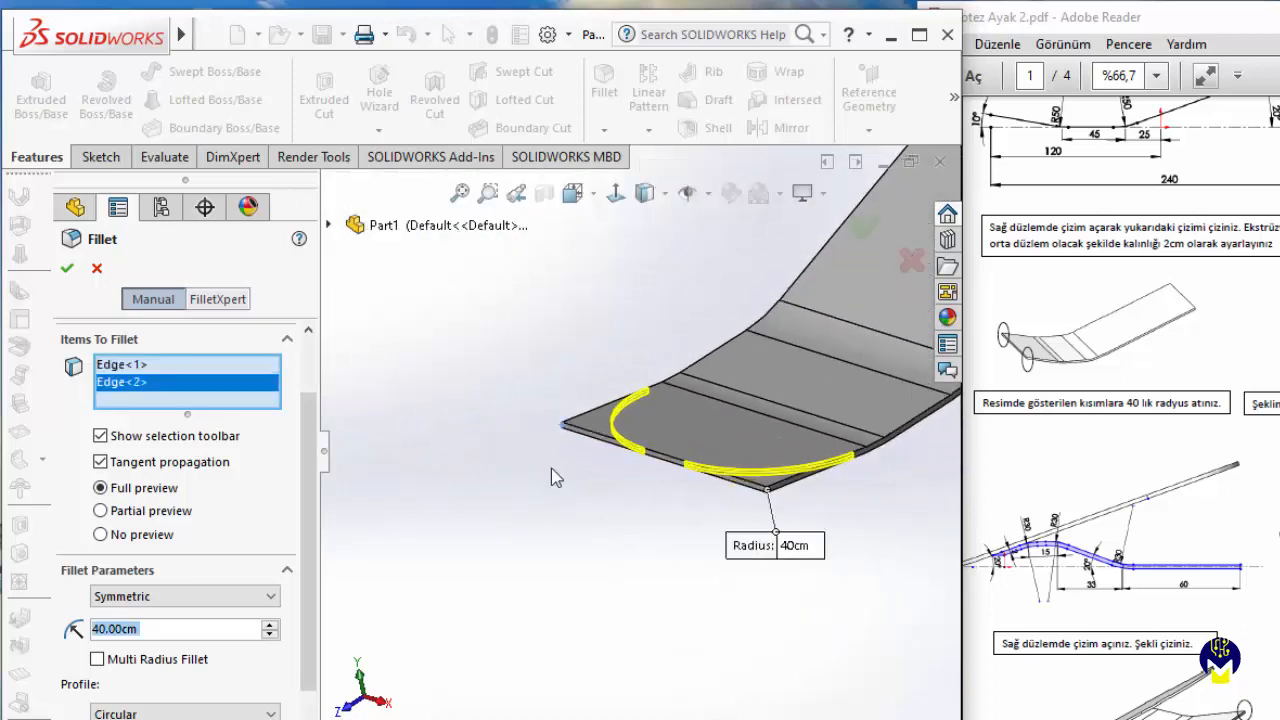
{"action": "key", "text": "Return"}
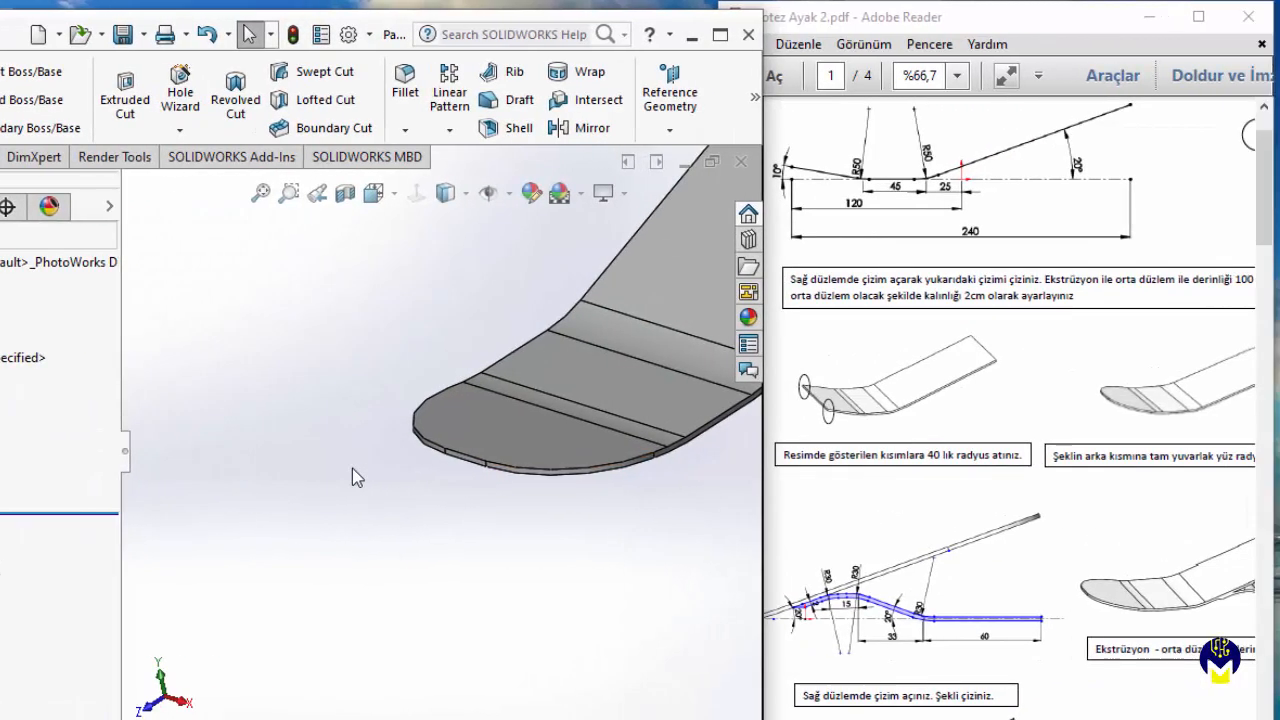
- Switch to the Protez Ayak 2 PDF to read the rear-end rounding instruction, and inspect the plate's long rear end in the model
{"action": "key", "text": "alt+Tab"}
{"action": "key", "text": "Right"}
{"action": "key", "text": "Right"}
{"action": "key", "text": "Right"}
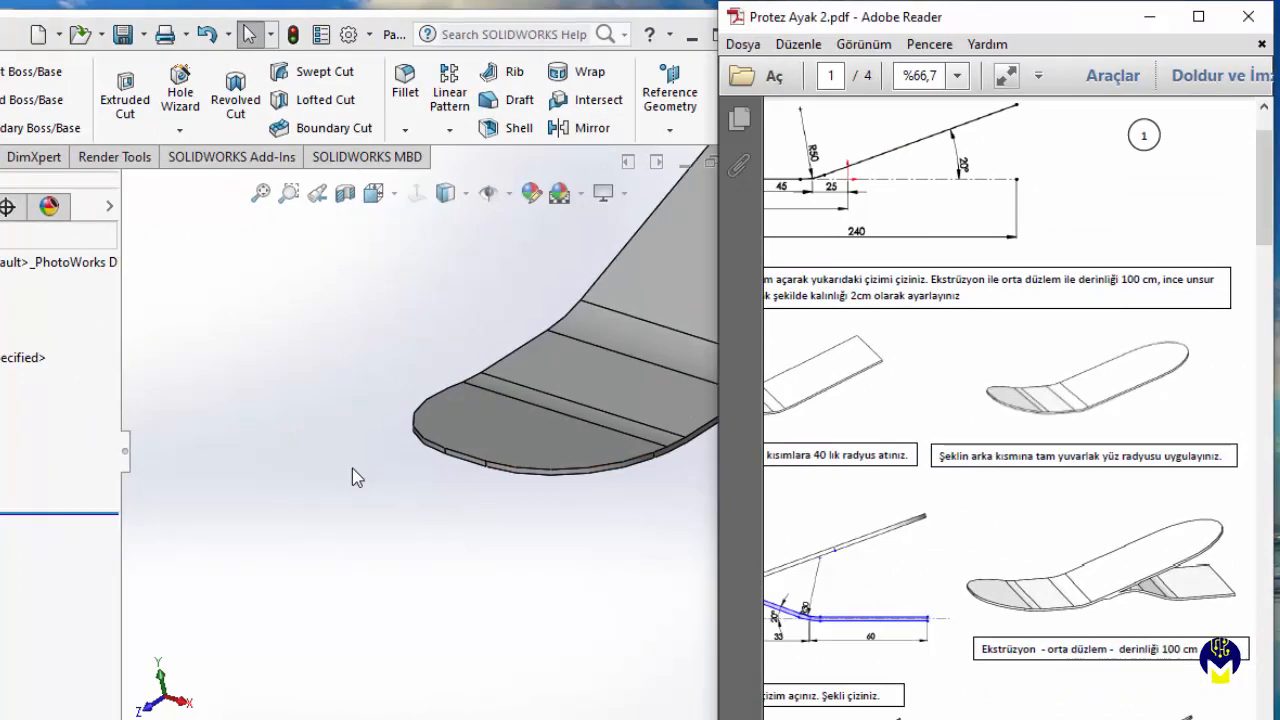
{"action": "key", "text": "f"}
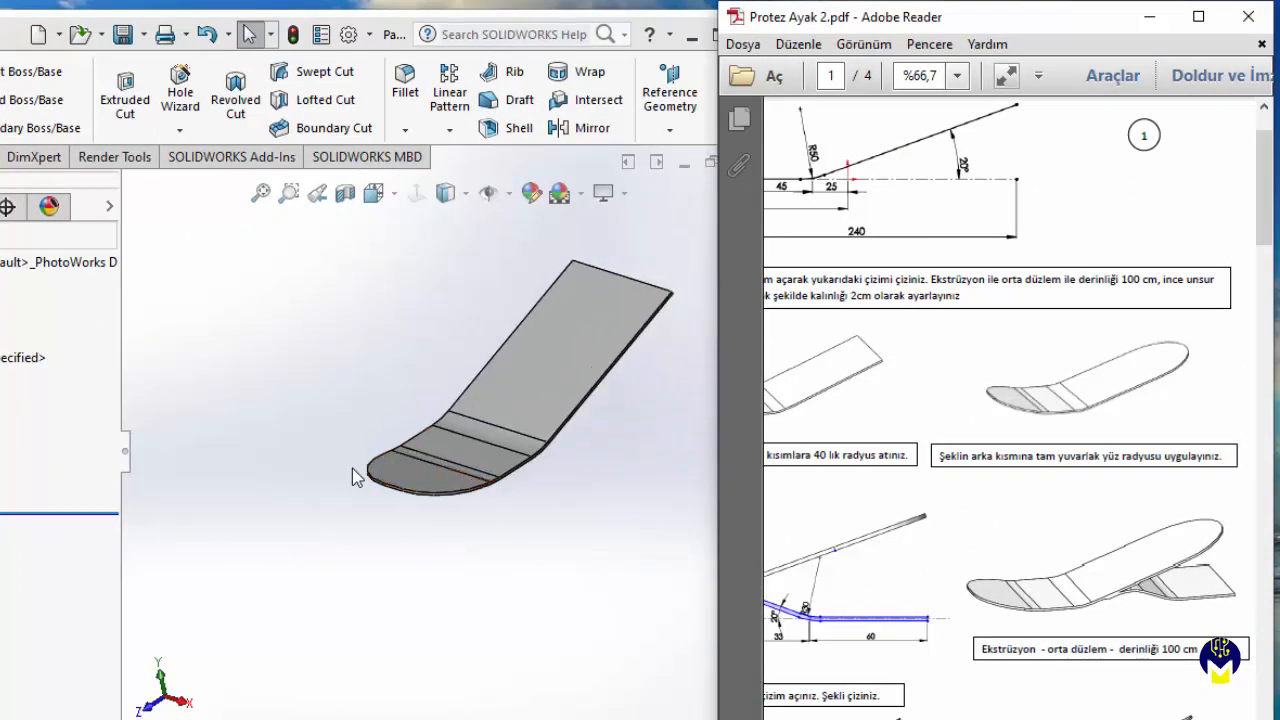
{"action": "scroll", "coordinate": [352, 468], "scroll_direction": "down", "scroll_amount": 10}
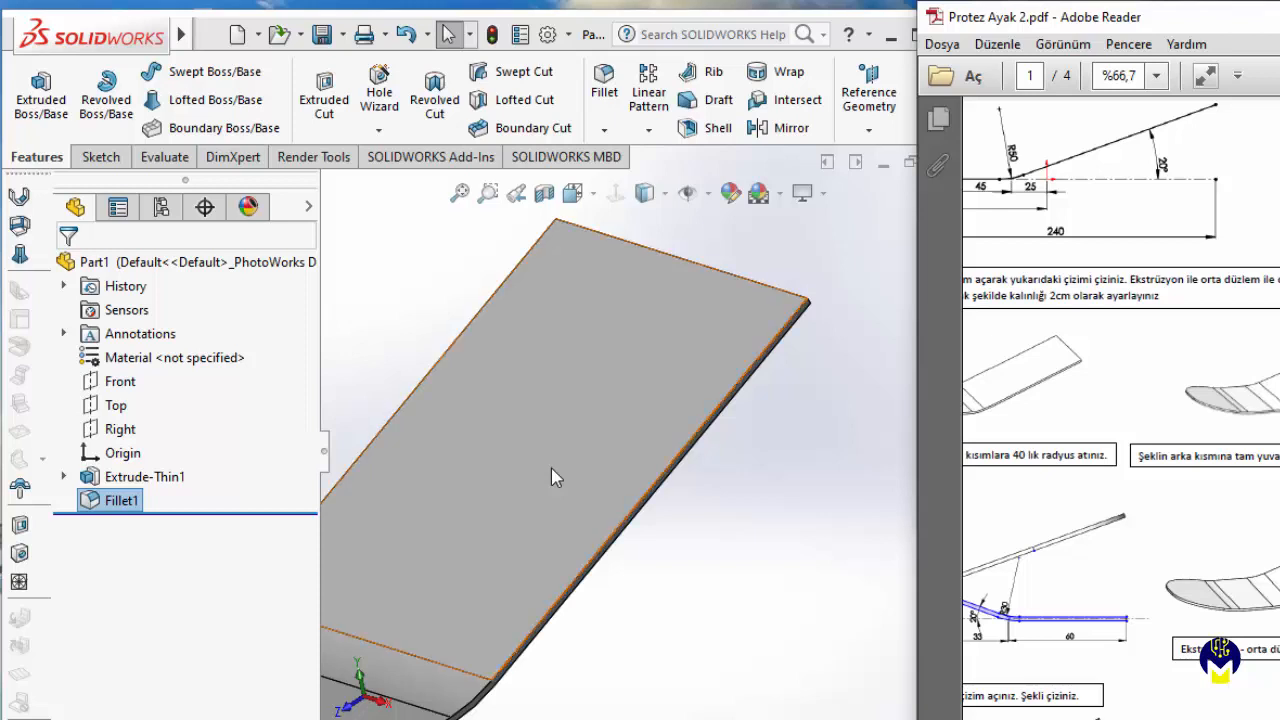
{"action": "scroll", "coordinate": [551, 468], "scroll_direction": "up", "scroll_amount": 3}
{"action": "scroll", "coordinate": [551, 468], "scroll_direction": "down", "scroll_amount": 2}
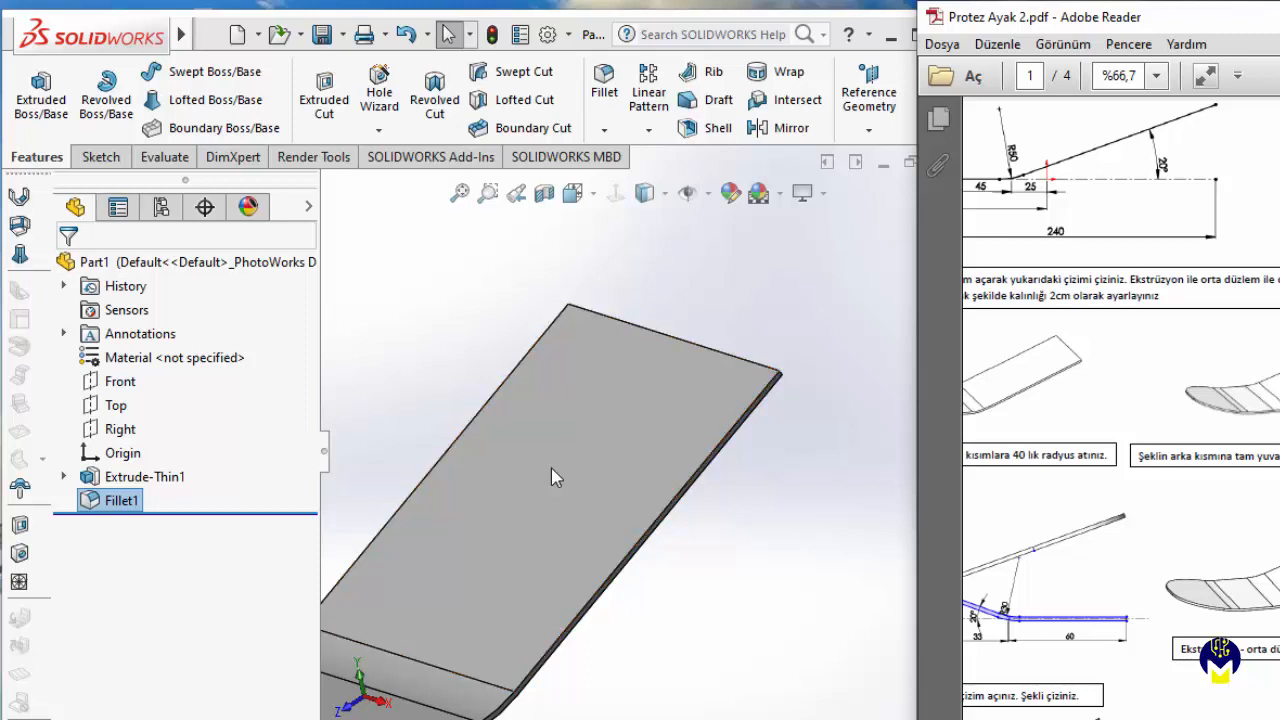
- Start a full round fillet with one long side face as side face set 1 and the rear end face as center face set
{"action": "left_click", "coordinate": [604, 82]}
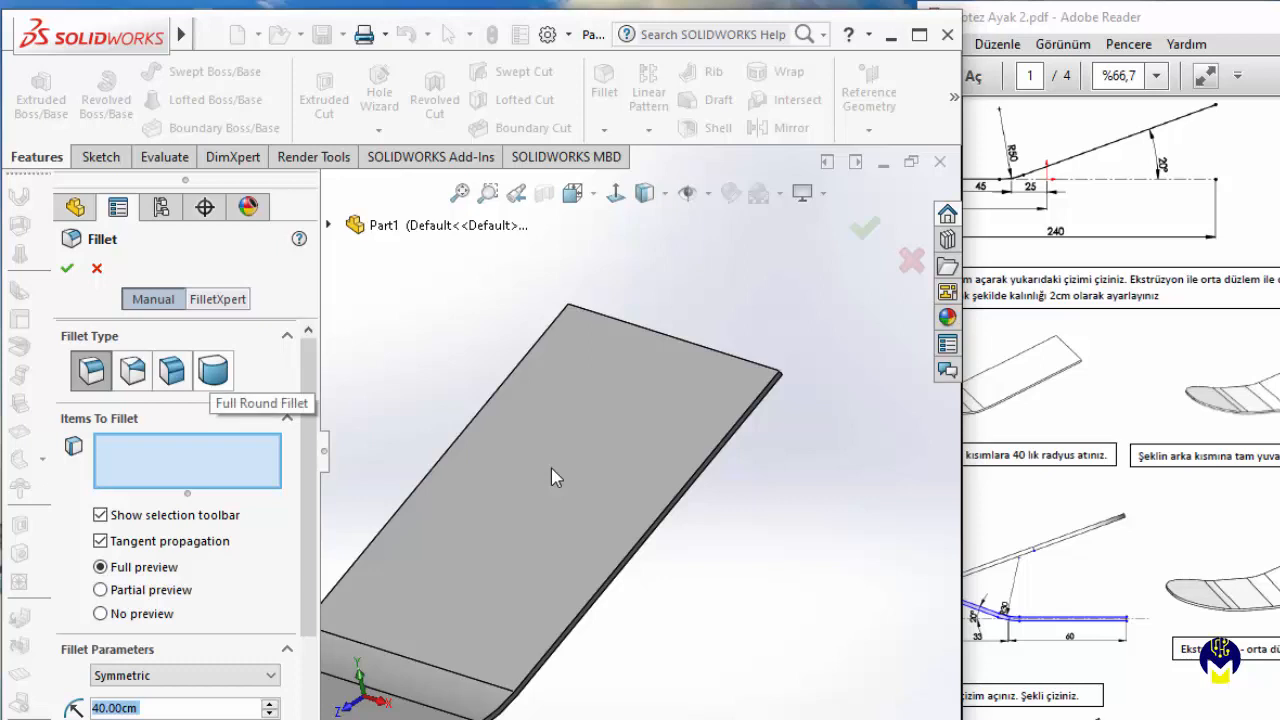
{"action": "left_click", "coordinate": [213, 371]}
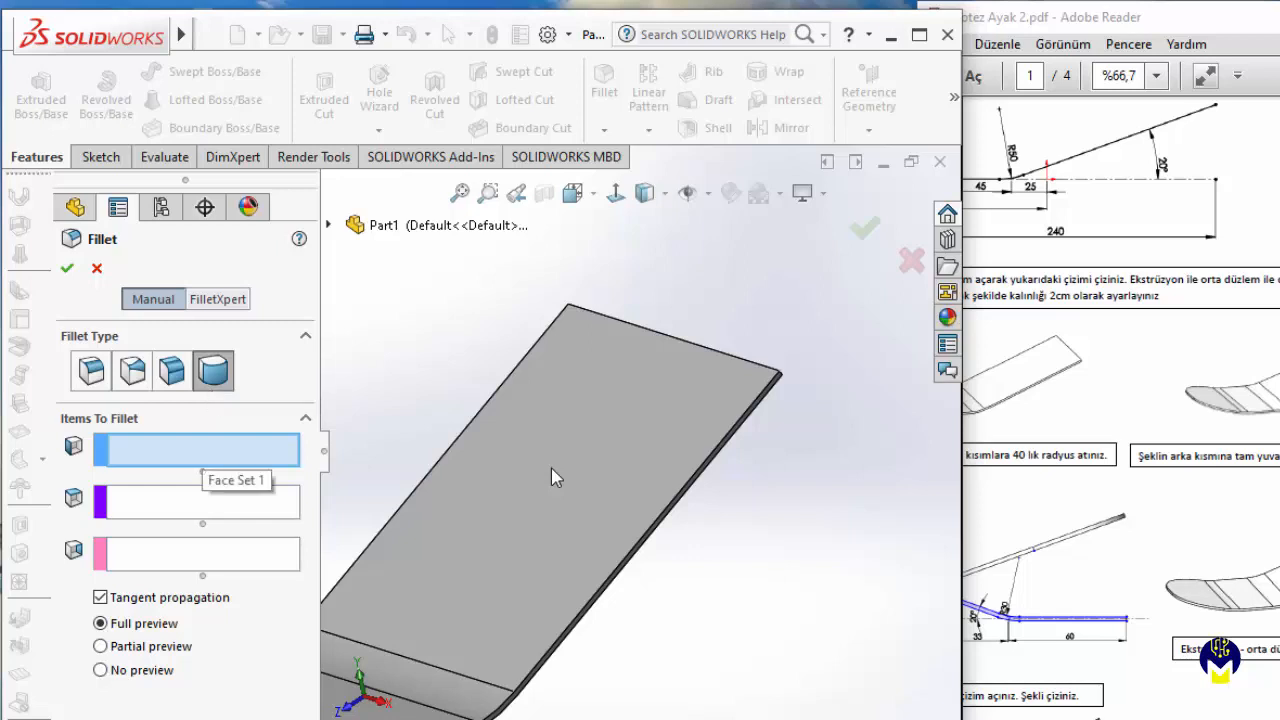
{"action": "left_click", "coordinate": [203, 450]}
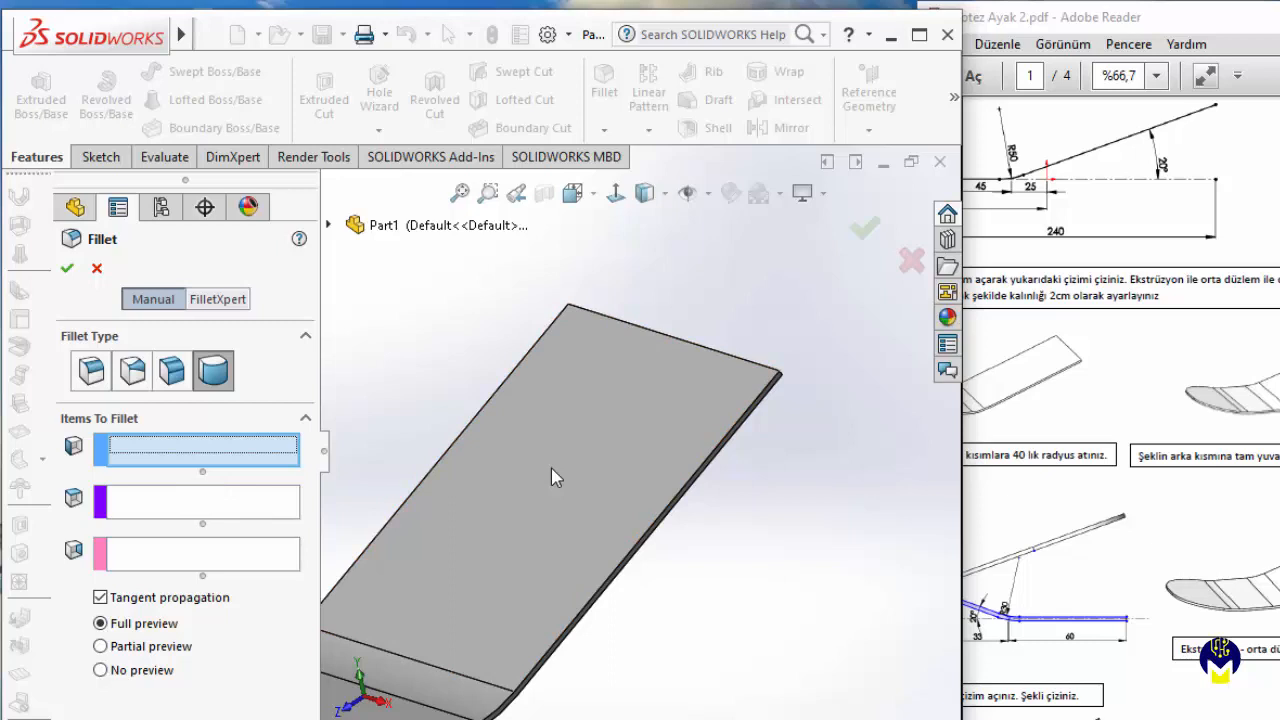
{"action": "scroll", "coordinate": [551, 468], "scroll_direction": "down", "scroll_amount": 3}
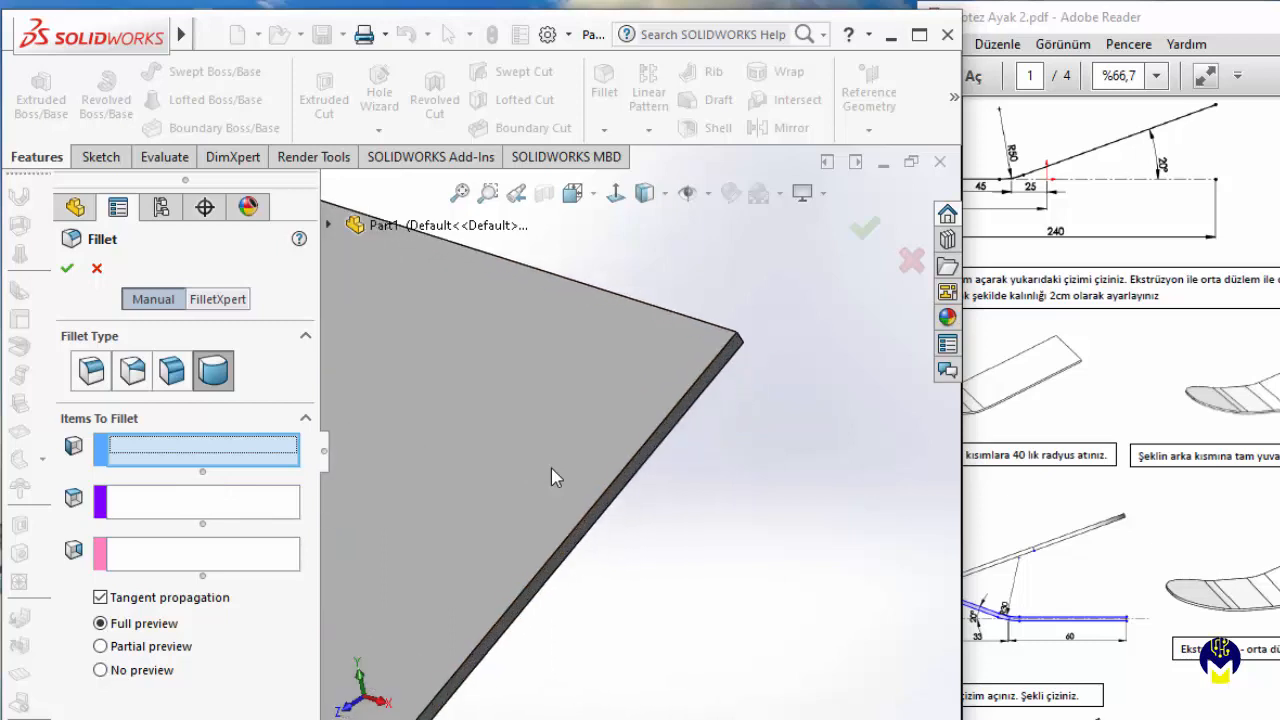
{"action": "left_click", "coordinate": [708, 374]}
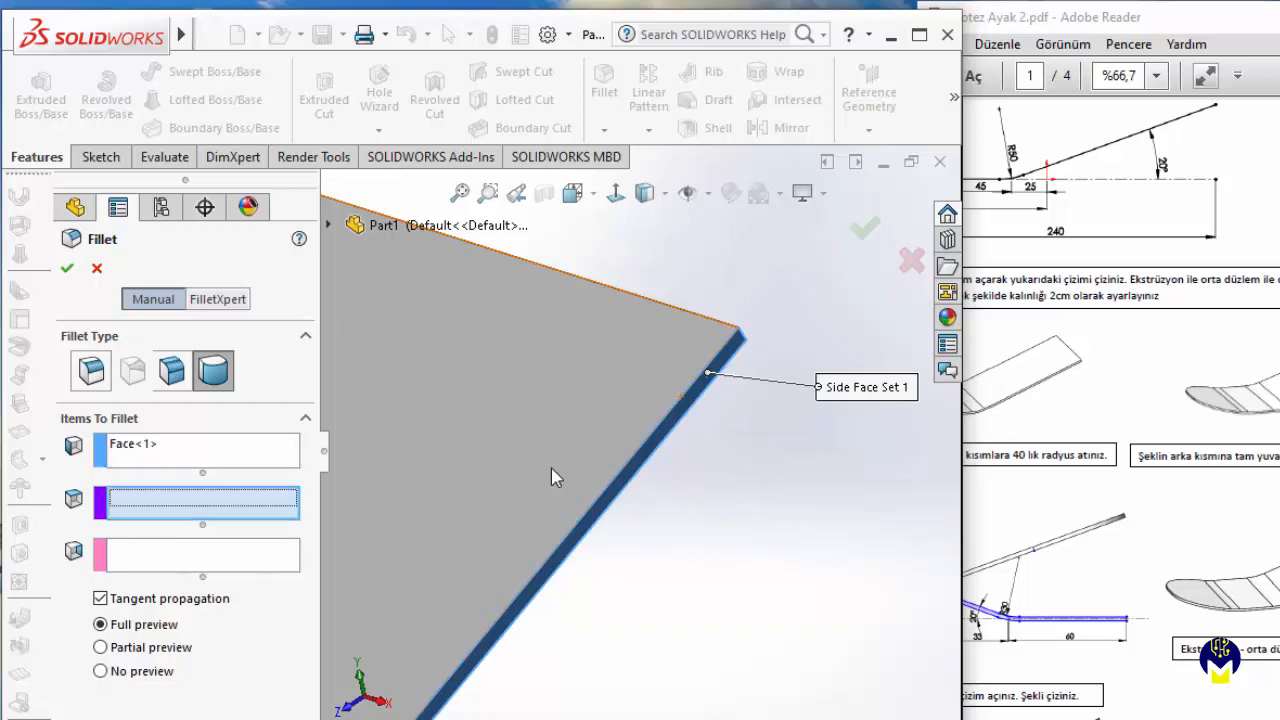
{"action": "scroll", "coordinate": [551, 468], "scroll_direction": "up", "scroll_amount": 2}
{"action": "mouse_move", "coordinate": [560, 364]}
{"action": "middle_mouse_down"}
{"action": "mouse_move", "coordinate": [590, 375]}
{"action": "mouse_move", "coordinate": [625, 360]}
{"action": "middle_mouse_up"}
{"action": "scroll", "coordinate": [659, 350], "scroll_direction": "down", "scroll_amount": 4}
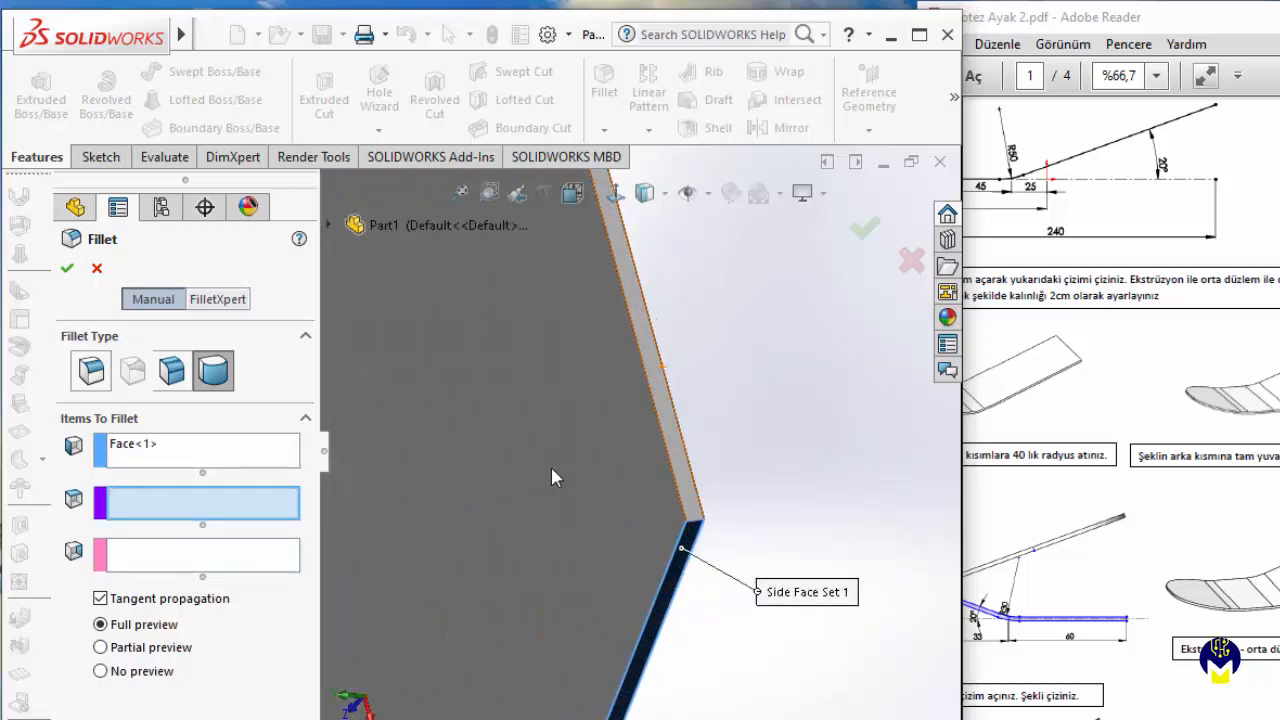
{"action": "left_click", "coordinate": [659, 379]}
{"action": "scroll", "coordinate": [659, 379], "scroll_direction": "up", "scroll_amount": 6}
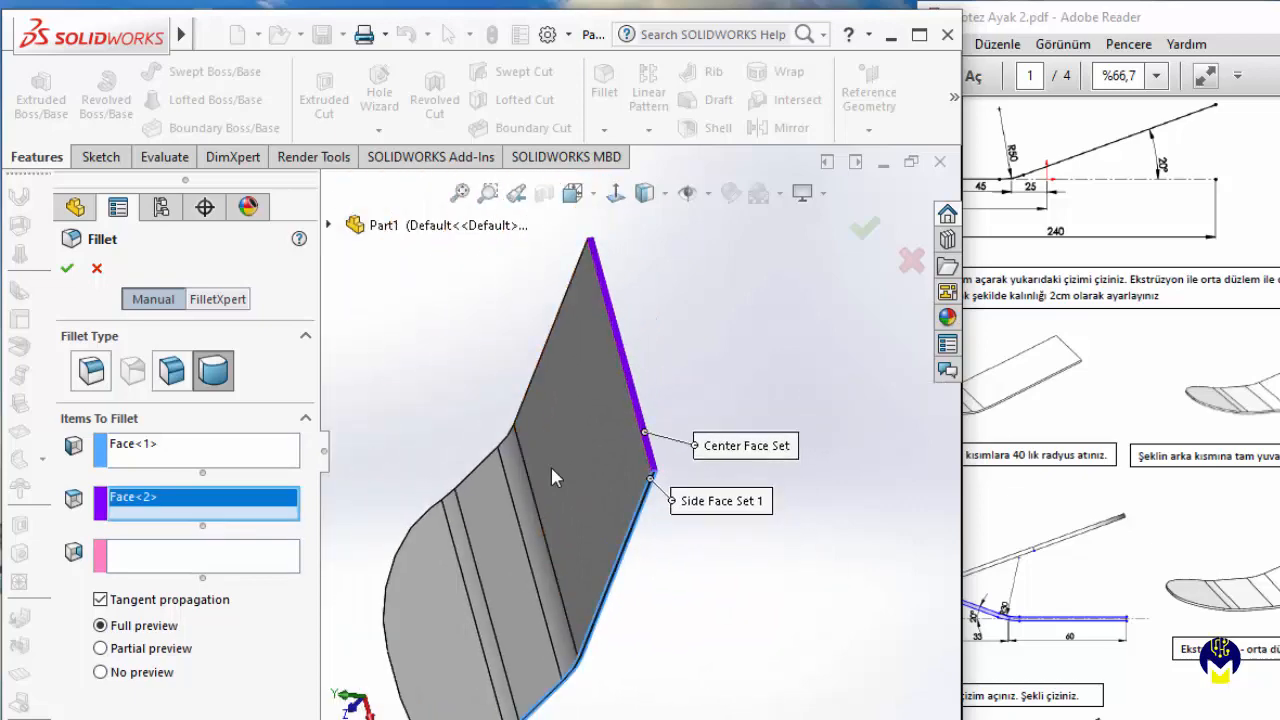
- Assign the opposite long side face as side face set 2 and complete the full round fillet
{"action": "left_click", "coordinate": [203, 556]}
{"action": "middle_click_drag", "start_coordinate": [500, 540], "coordinate": [630, 530]}
{"action": "middle_click_drag", "start_coordinate": [551, 468], "coordinate": [610, 530]}
{"action": "scroll", "coordinate": [551, 467], "scroll_direction": "down", "scroll_amount": 4}
{"action": "left_click", "coordinate": [551, 467]}
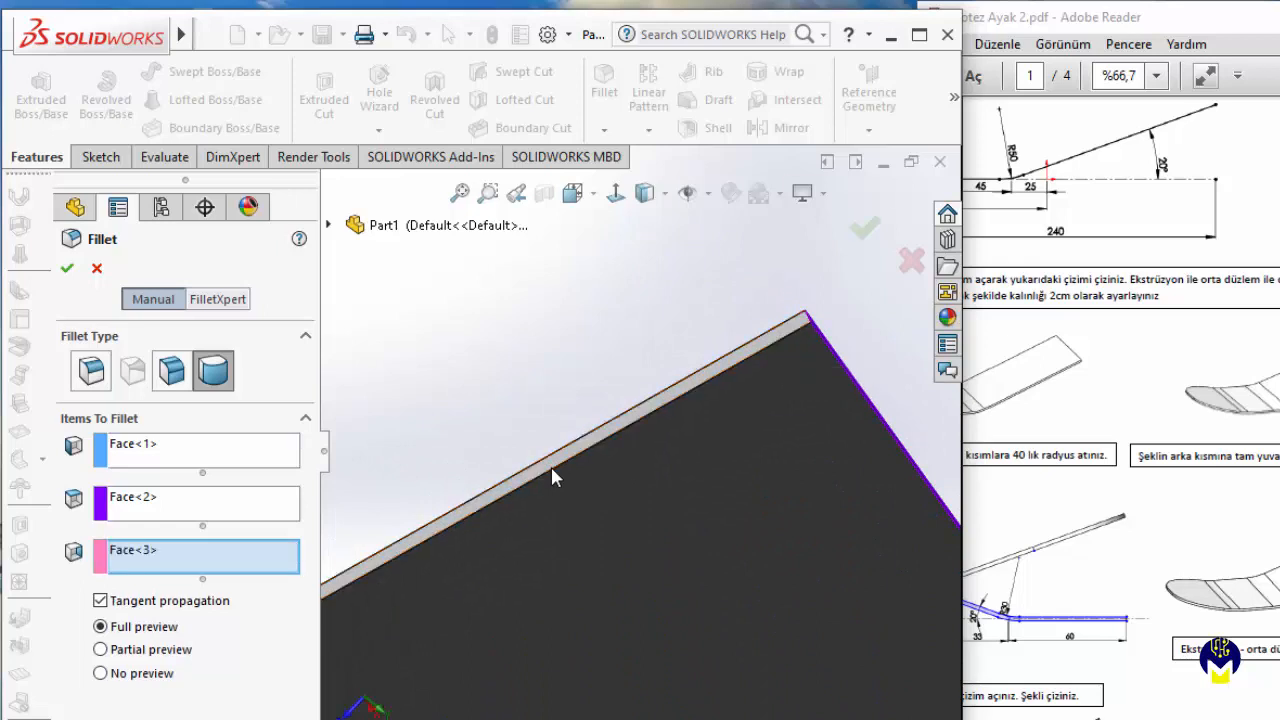
{"action": "scroll", "coordinate": [551, 470], "scroll_direction": "up", "scroll_amount": 5}
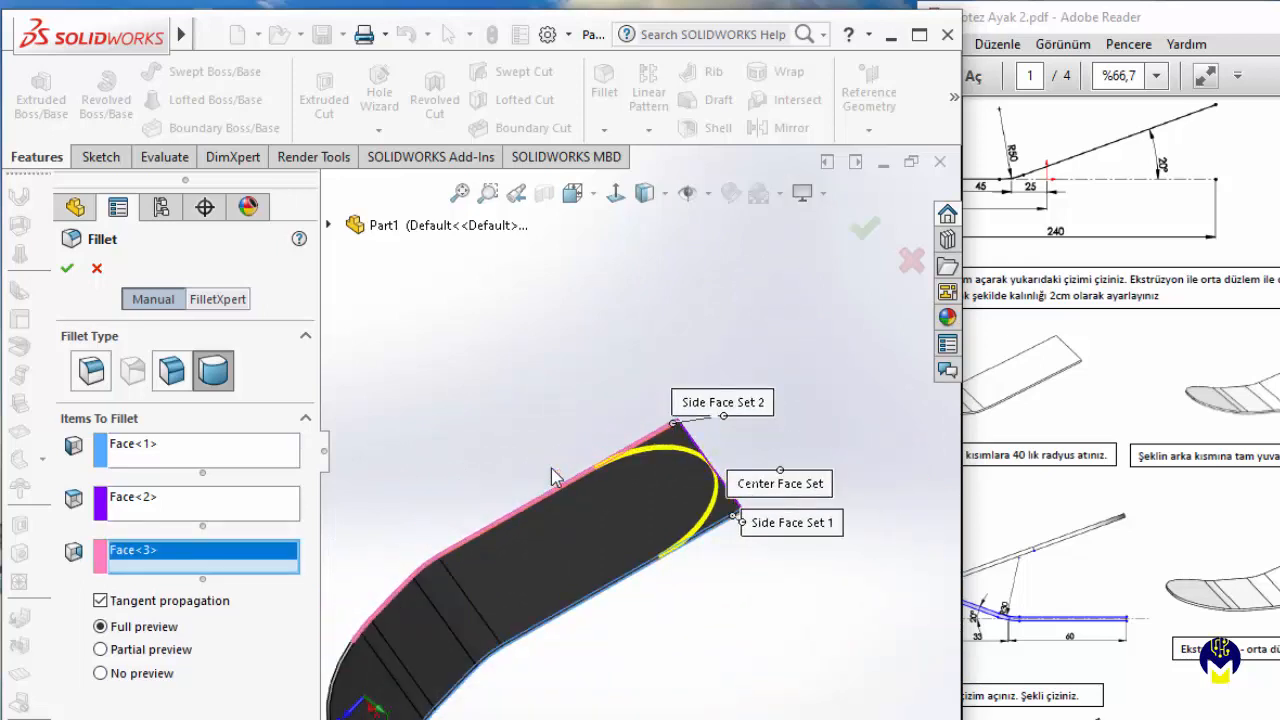
{"action": "key", "text": "Return"}
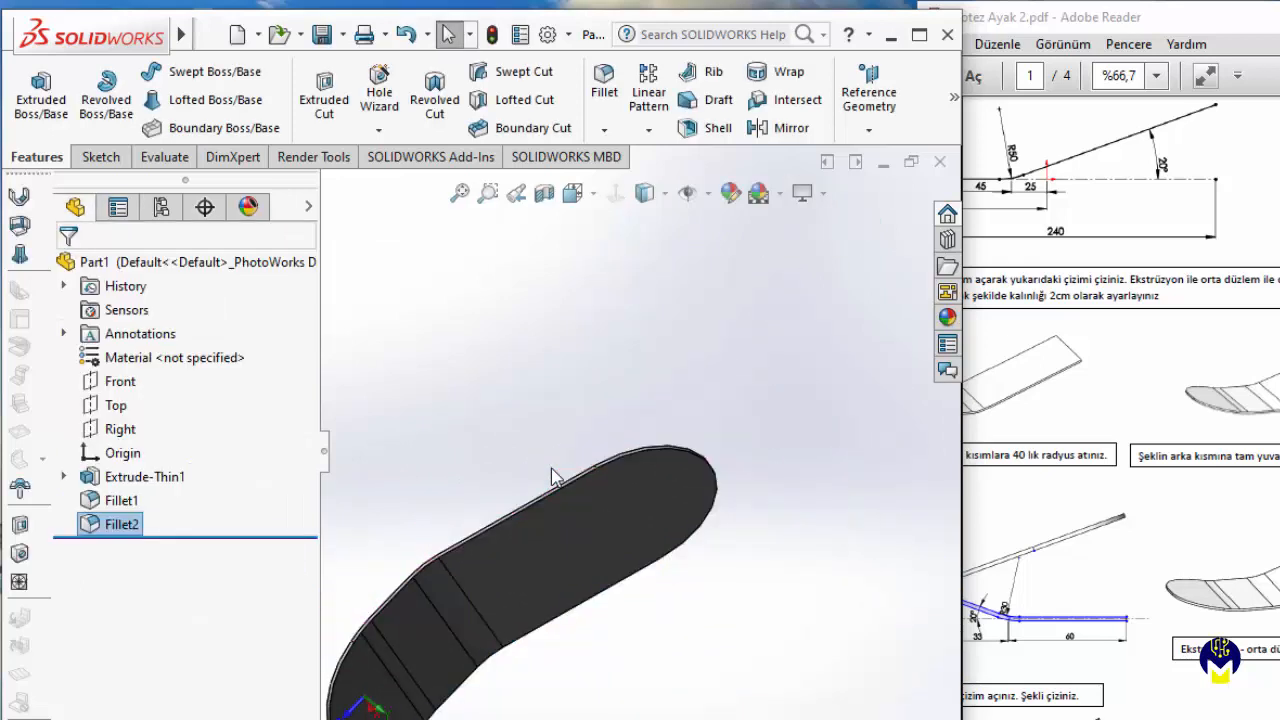
- Examine the second part's profile drawing, its dimensions and the instruction below it in the Protez Ayak 2 PDF
{"action": "key", "text": "ctrl+4"}
{"action": "middle_click_drag", "start_coordinate": [551, 468], "coordinate": [553, 456]}
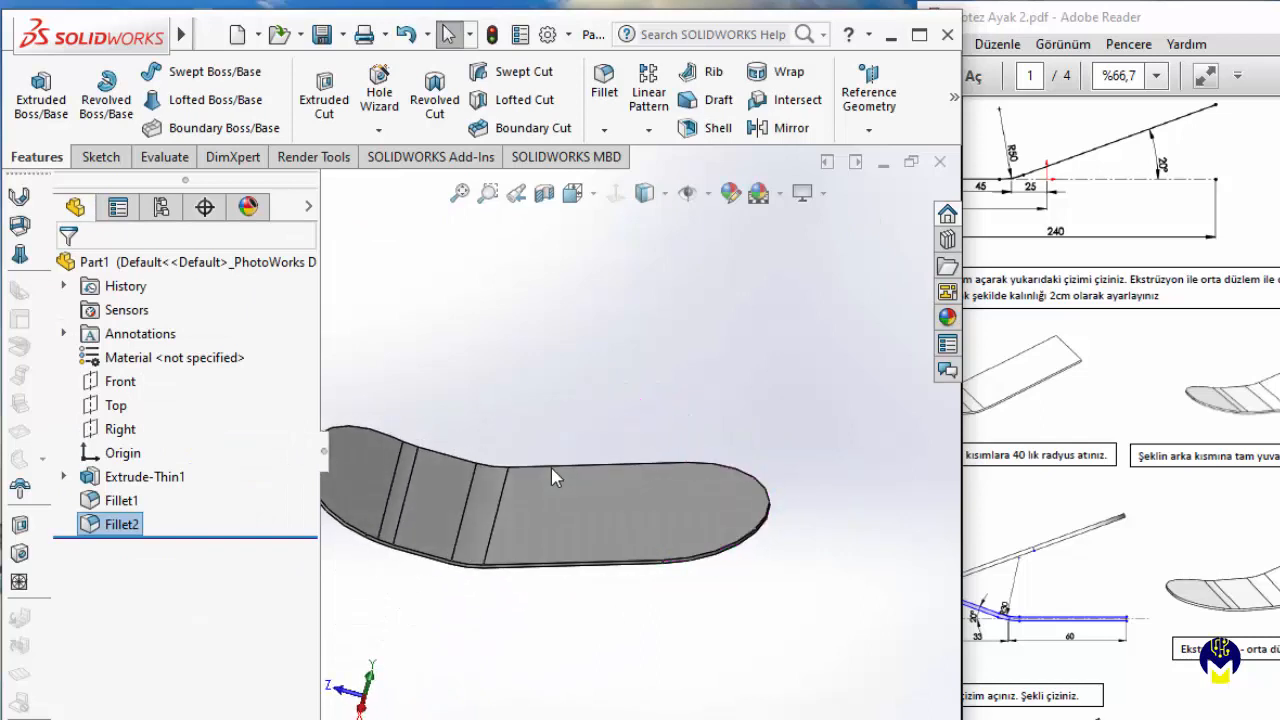
{"action": "scroll", "coordinate": [1120, 410], "scroll_direction": "down", "scroll_amount": 2}
{"action": "left_click", "coordinate": [1120, 410]}
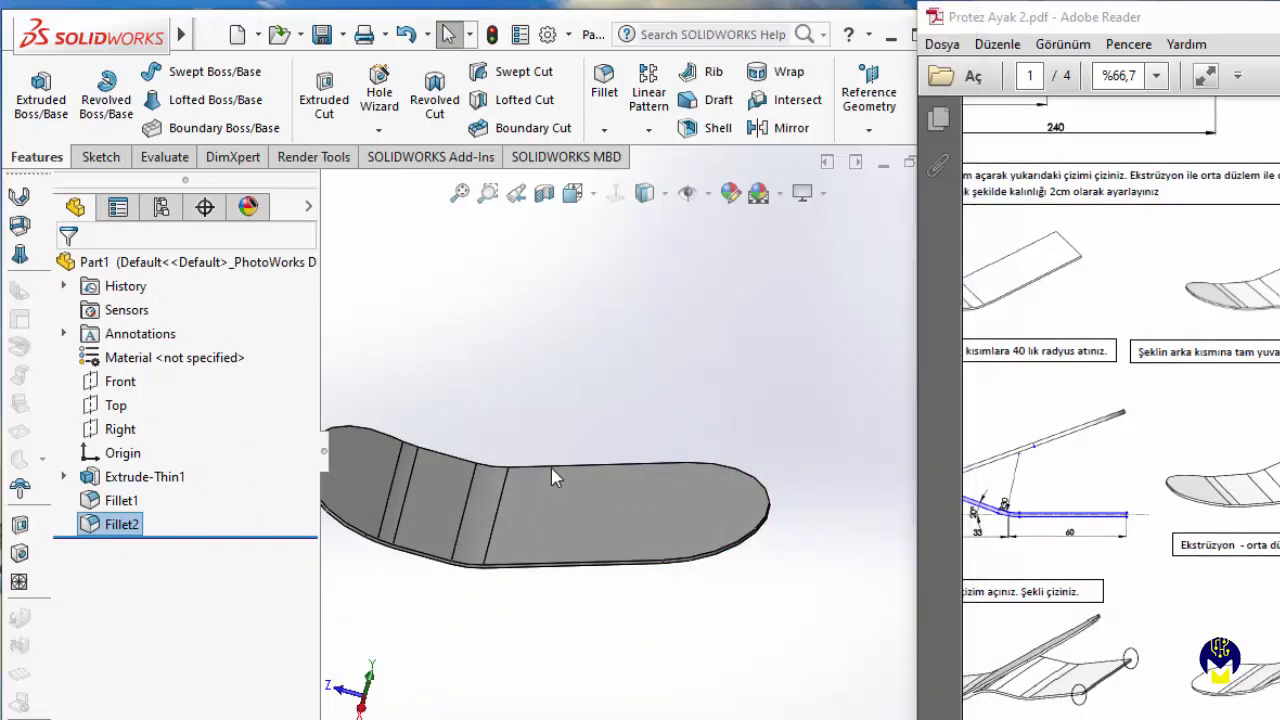
{"action": "scroll", "coordinate": [1120, 410], "scroll_direction": "left", "scroll_amount": 3}
{"action": "scroll", "coordinate": [1120, 410], "scroll_direction": "down", "scroll_amount": 1}
{"action": "scroll", "coordinate": [1120, 410], "scroll_direction": "down", "scroll_amount": 2}
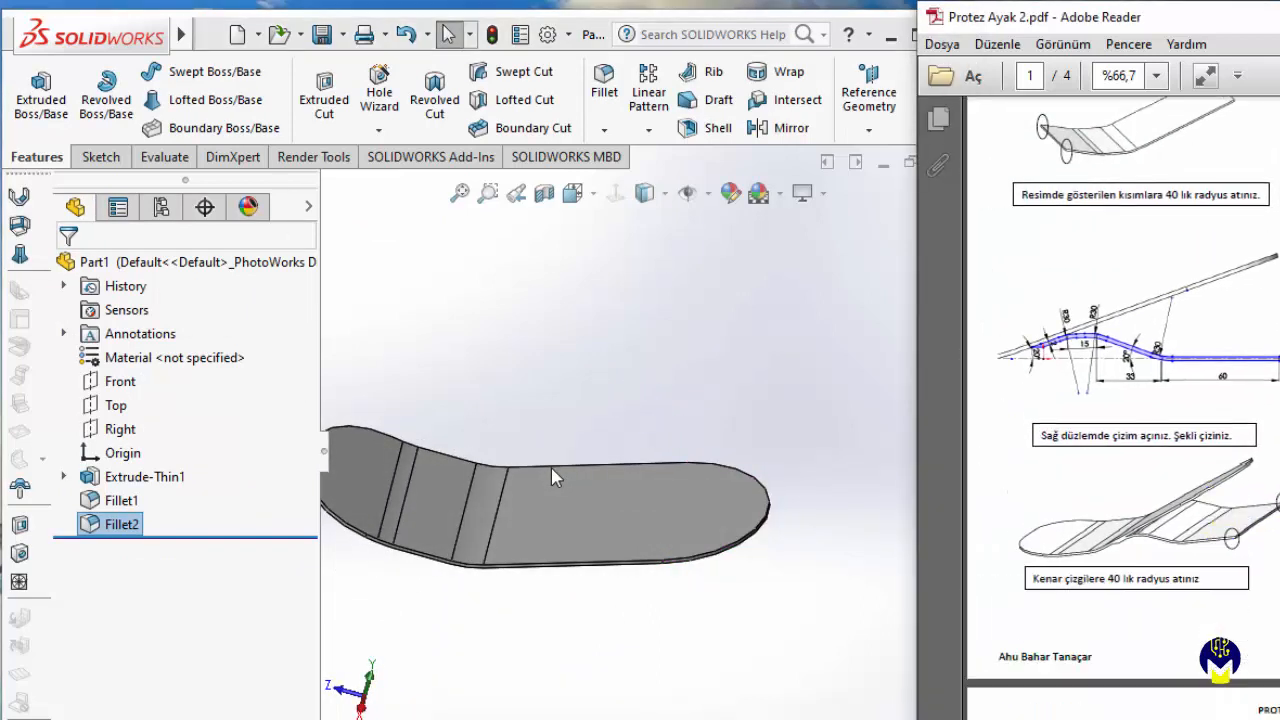
{"action": "left_click", "coordinate": [1137, 318]}
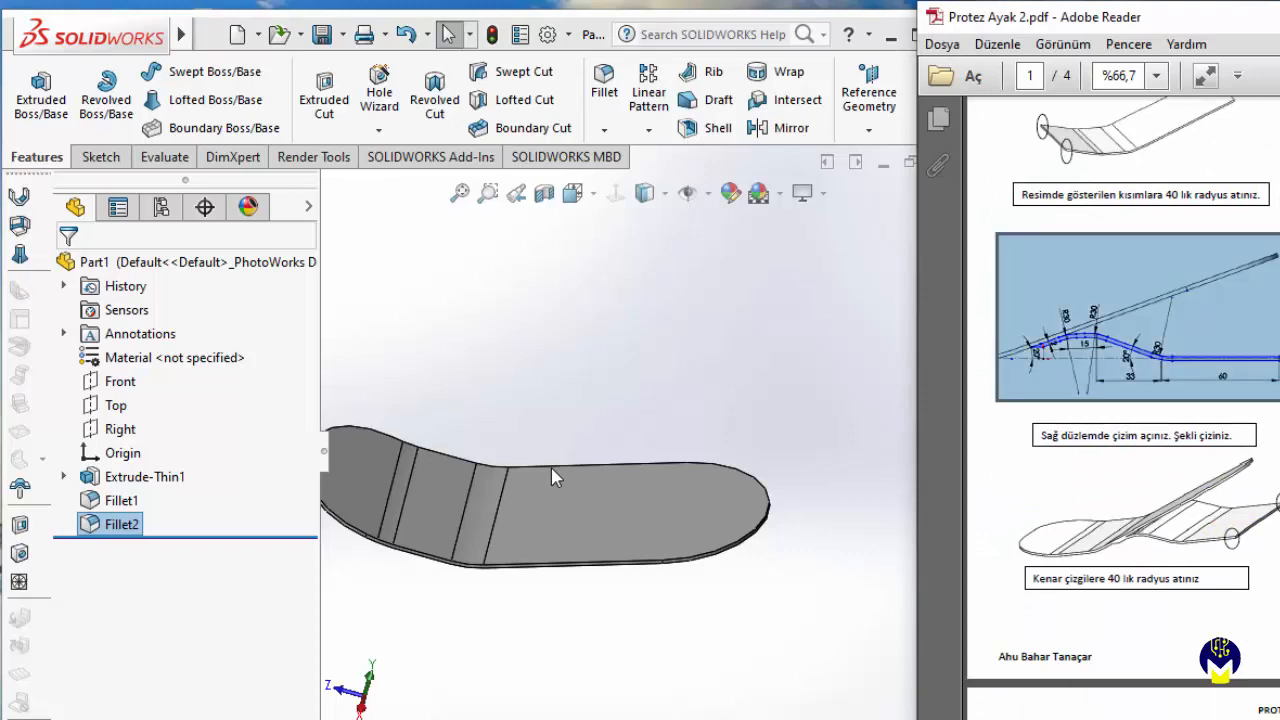
{"action": "scroll", "coordinate": [1141, 336], "scroll_direction": "up", "scroll_amount": 2, "text": "ctrl"}
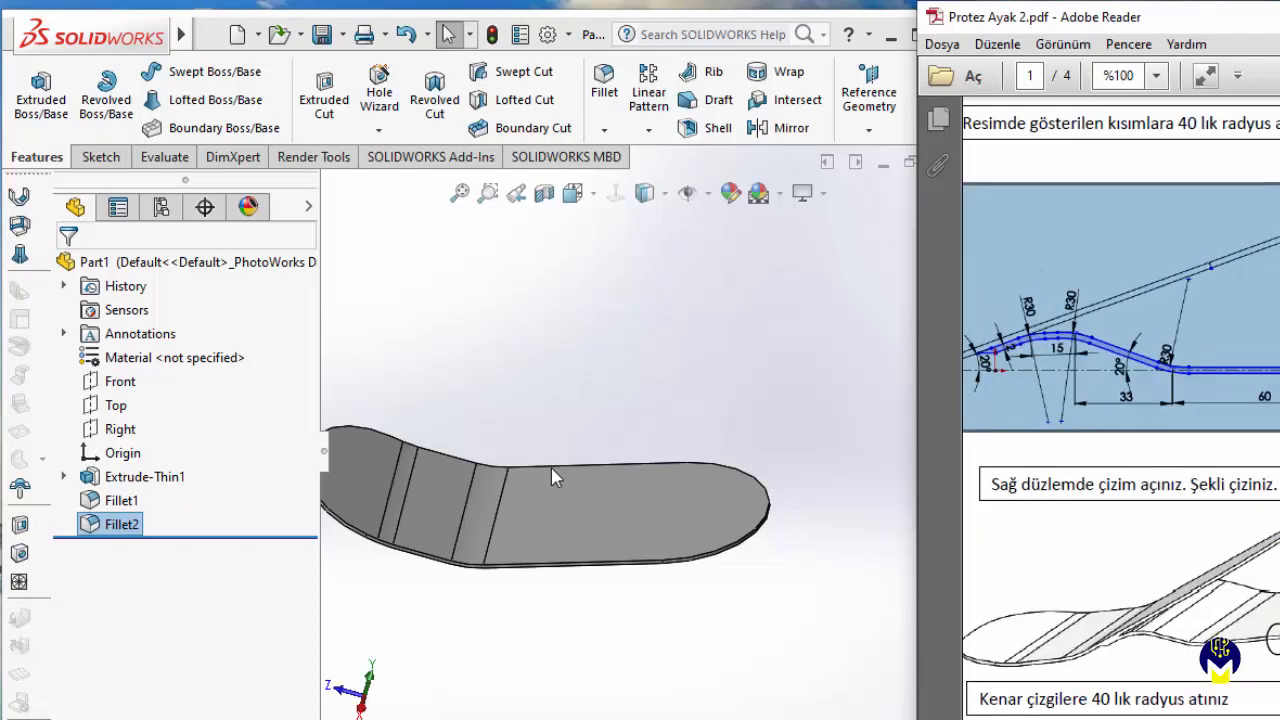
{"action": "scroll", "coordinate": [1141, 336], "scroll_direction": "up", "scroll_amount": 1, "text": "ctrl"}
{"action": "scroll", "coordinate": [1121, 336], "scroll_direction": "left", "scroll_amount": 3}
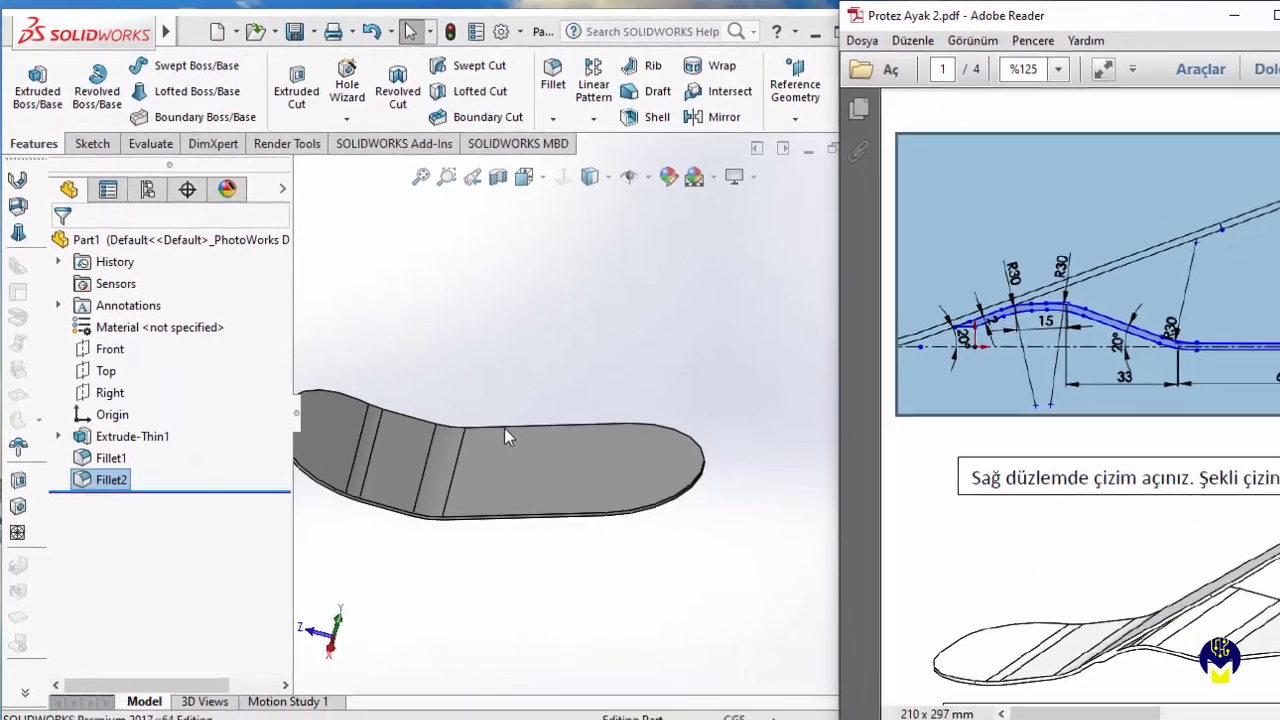
{"action": "scroll", "coordinate": [1141, 336], "scroll_direction": "down", "scroll_amount": 1, "text": "ctrl"}
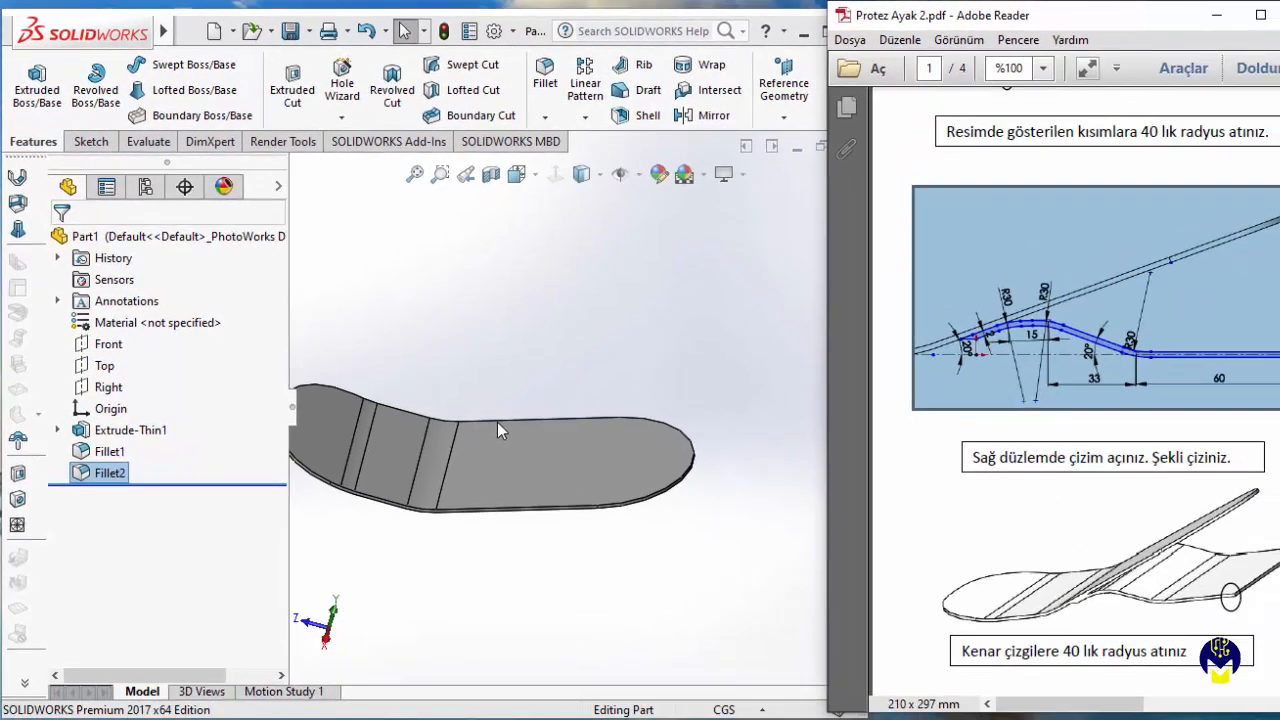
{"action": "key", "text": "Escape"}
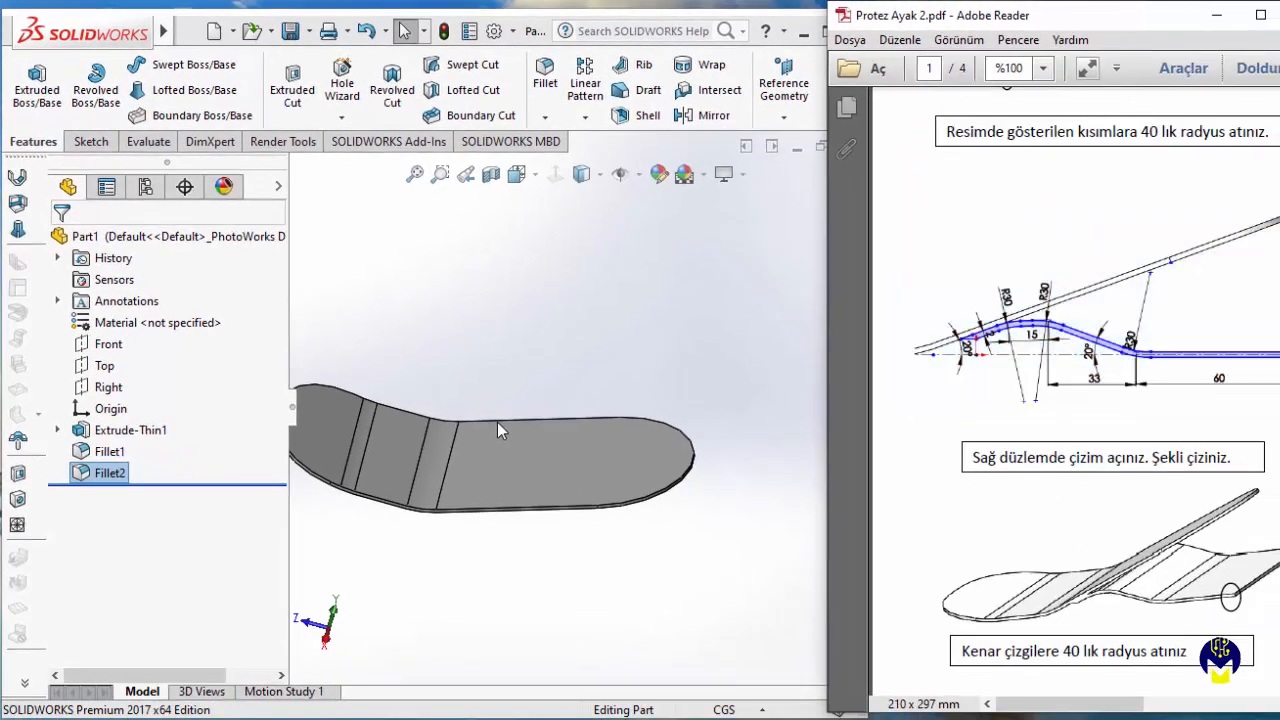
- Open a new sketch on the Right plane viewed normal to it, and enlarge the plane's outline around the plate
{"action": "scroll", "coordinate": [497, 422], "scroll_direction": "up", "scroll_amount": 3}
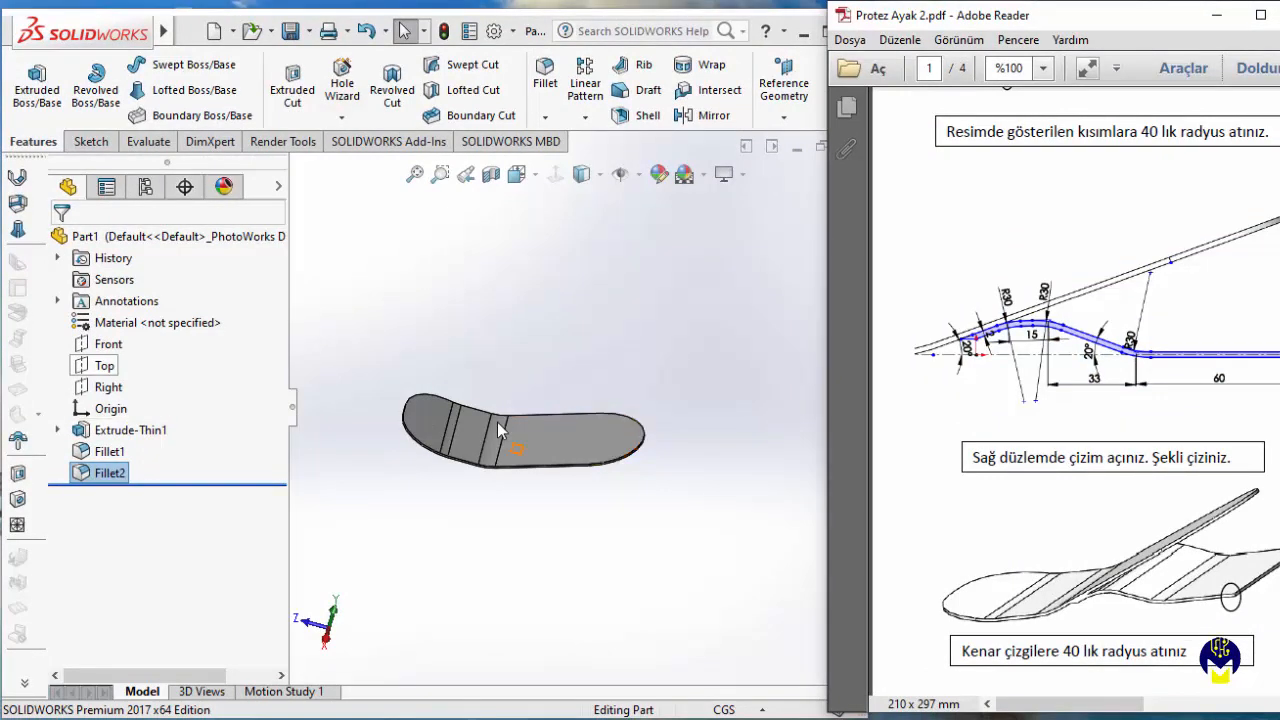
{"action": "right_click", "coordinate": [104, 386]}
{"action": "left_click", "coordinate": [121, 356]}
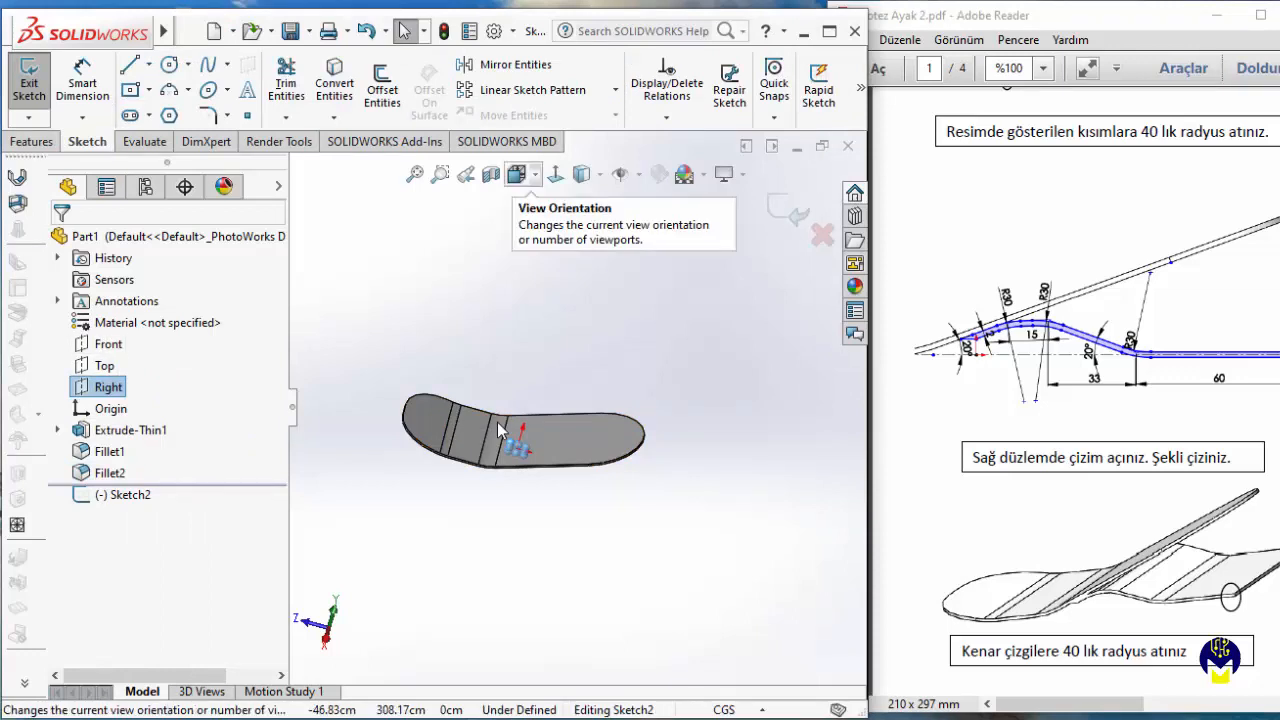
{"action": "left_click", "coordinate": [516, 174]}
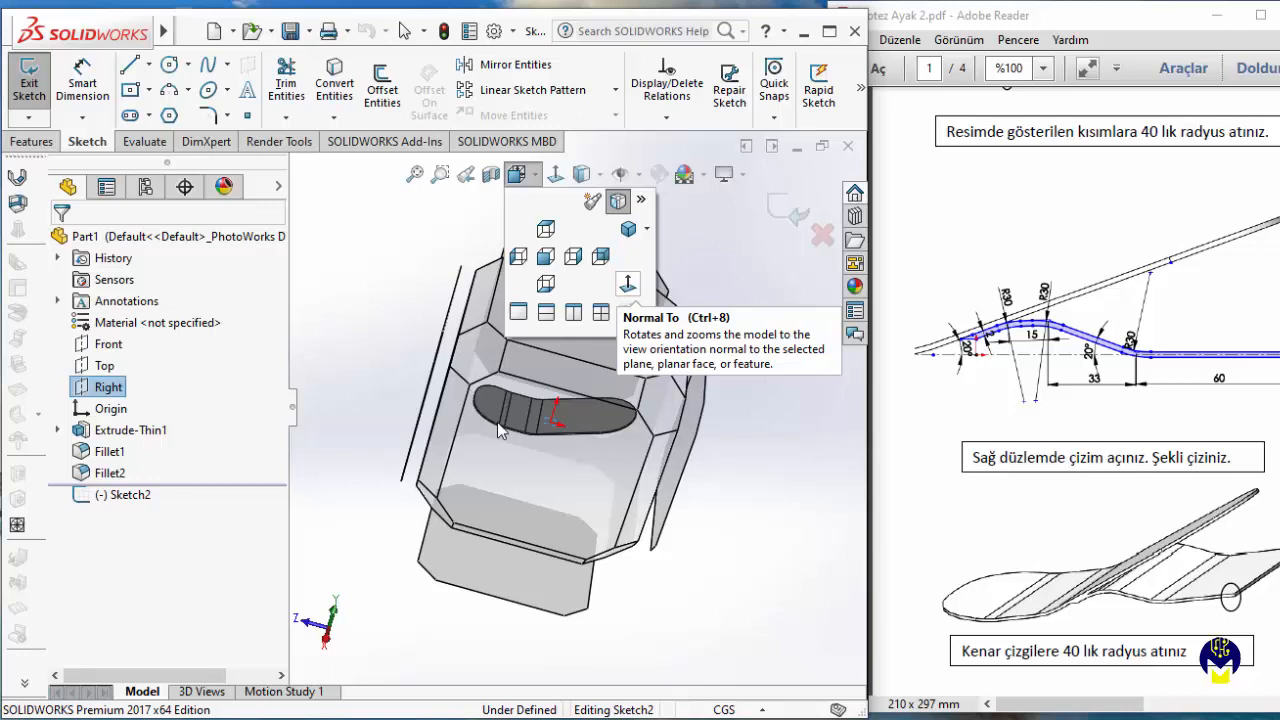
{"action": "key", "text": "ctrl+8"}
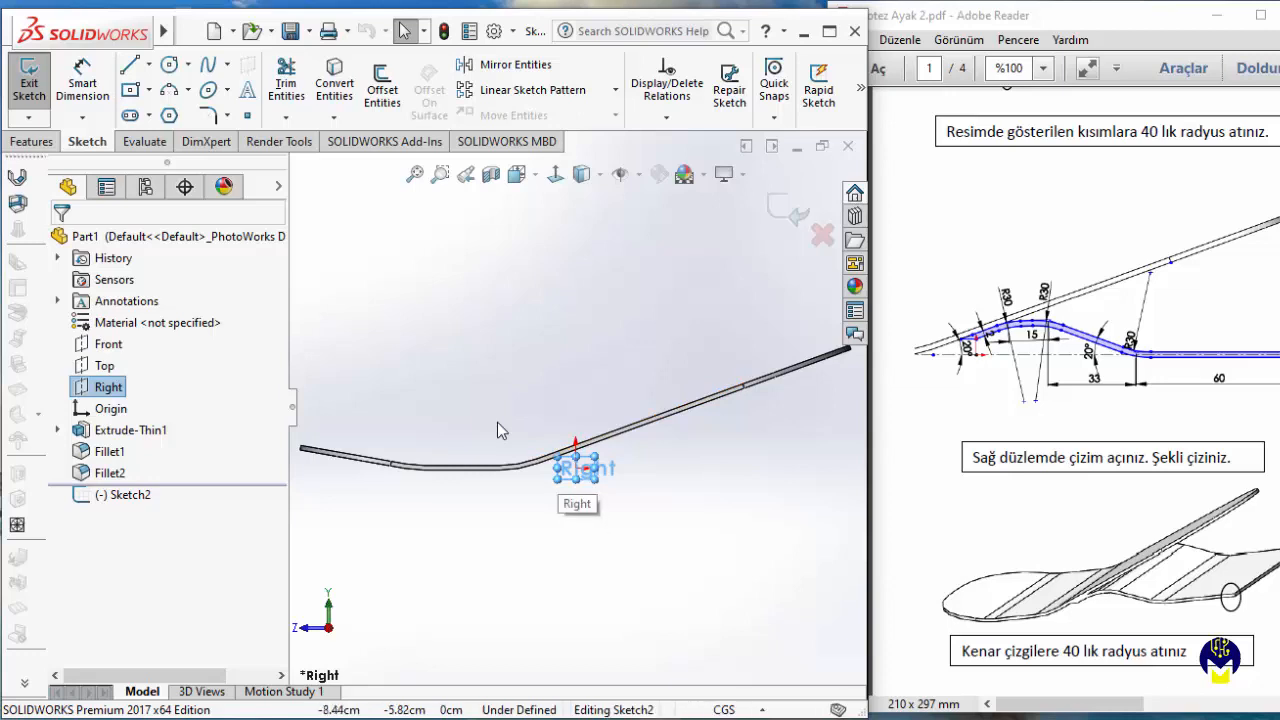
{"action": "left_click_drag", "start_coordinate": [558, 479], "coordinate": [387, 608]}
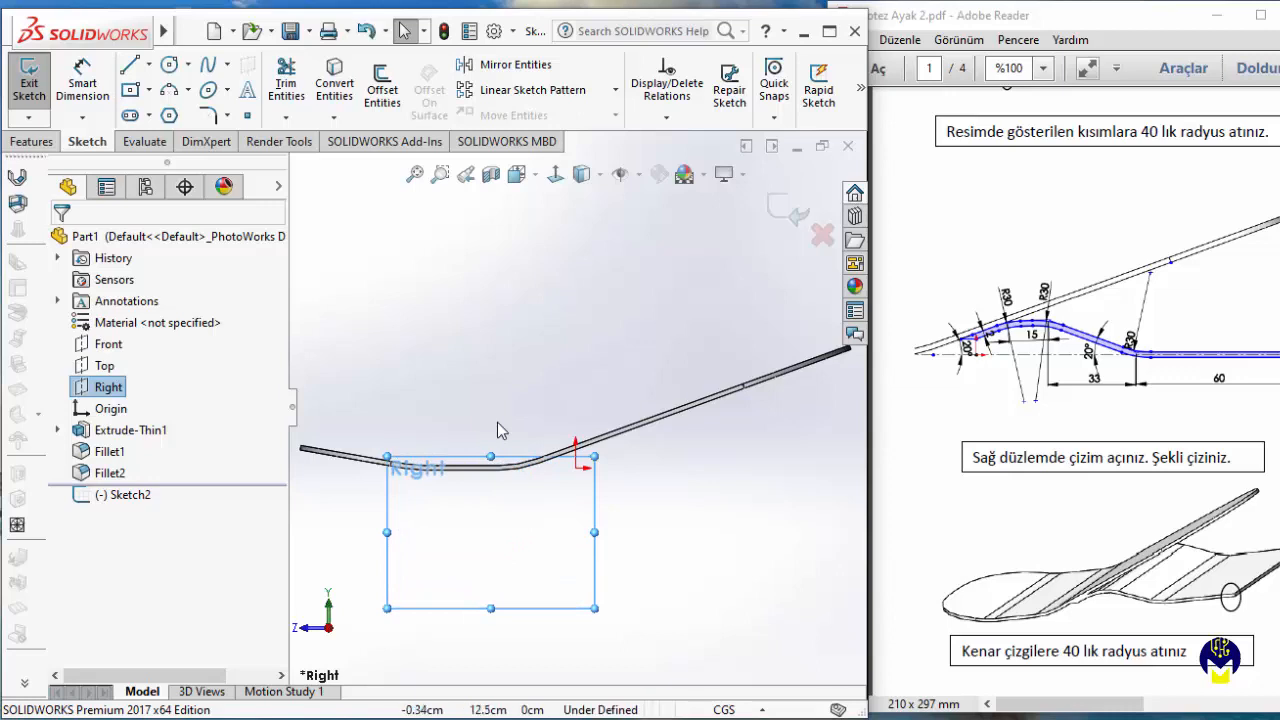
{"action": "mouse_move", "coordinate": [594, 456]}
{"action": "left_mouse_down"}
{"action": "mouse_move", "coordinate": [829, 271]}
{"action": "mouse_move", "coordinate": [834, 242]}
{"action": "left_mouse_up"}
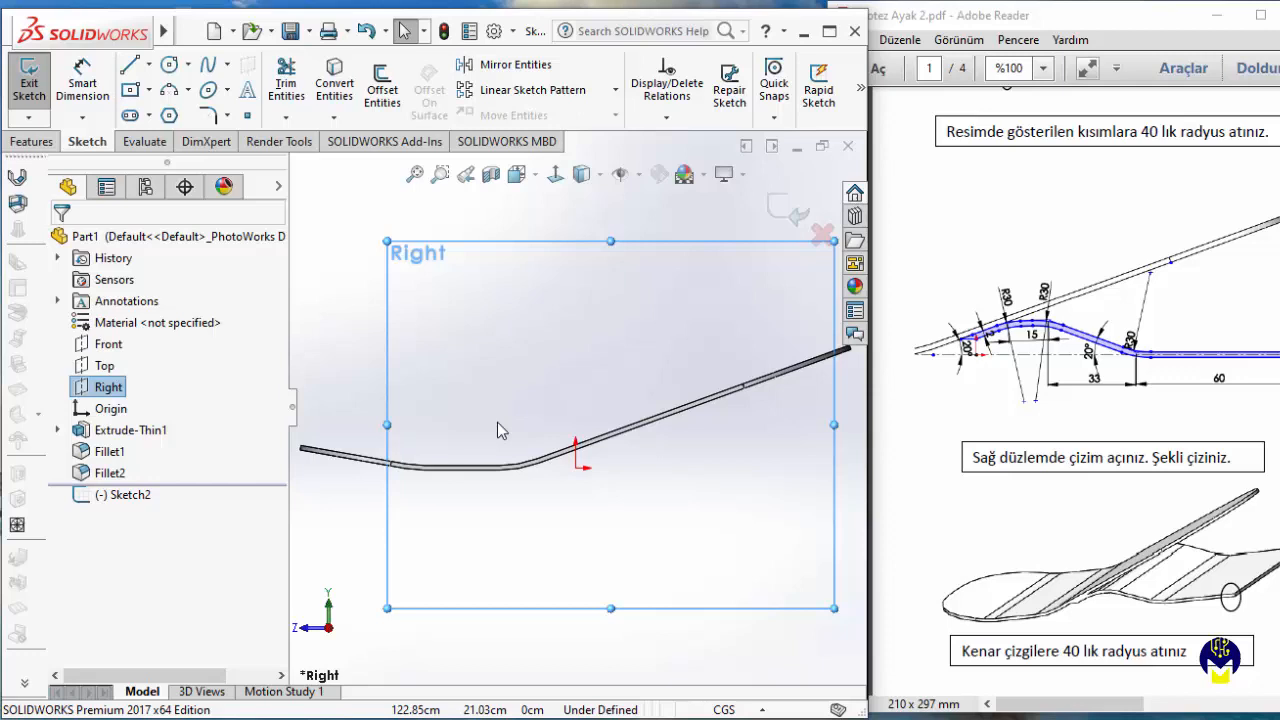
- Draw a horizontal centerline about 182 cm long from the midpoint of the plate's flat lower edge toward its raised long end
{"action": "key", "text": "l"}
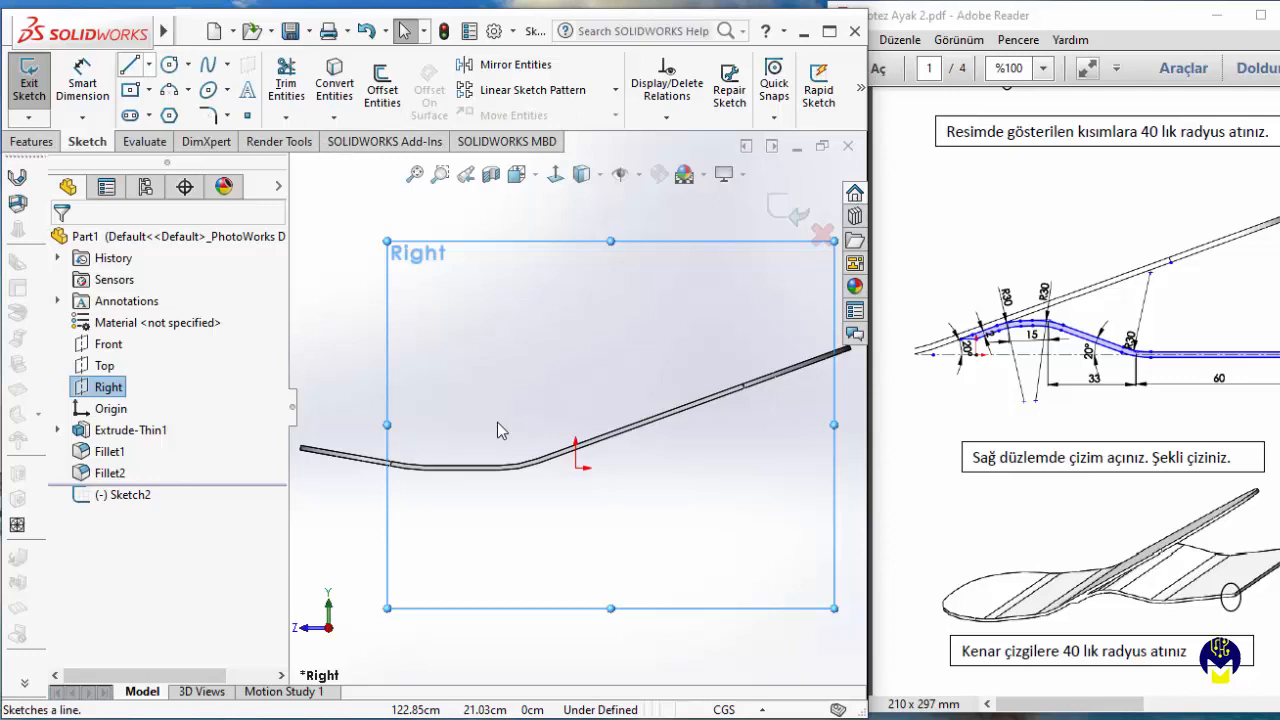
{"action": "left_click", "coordinate": [148, 64]}
{"action": "left_click", "coordinate": [175, 111]}
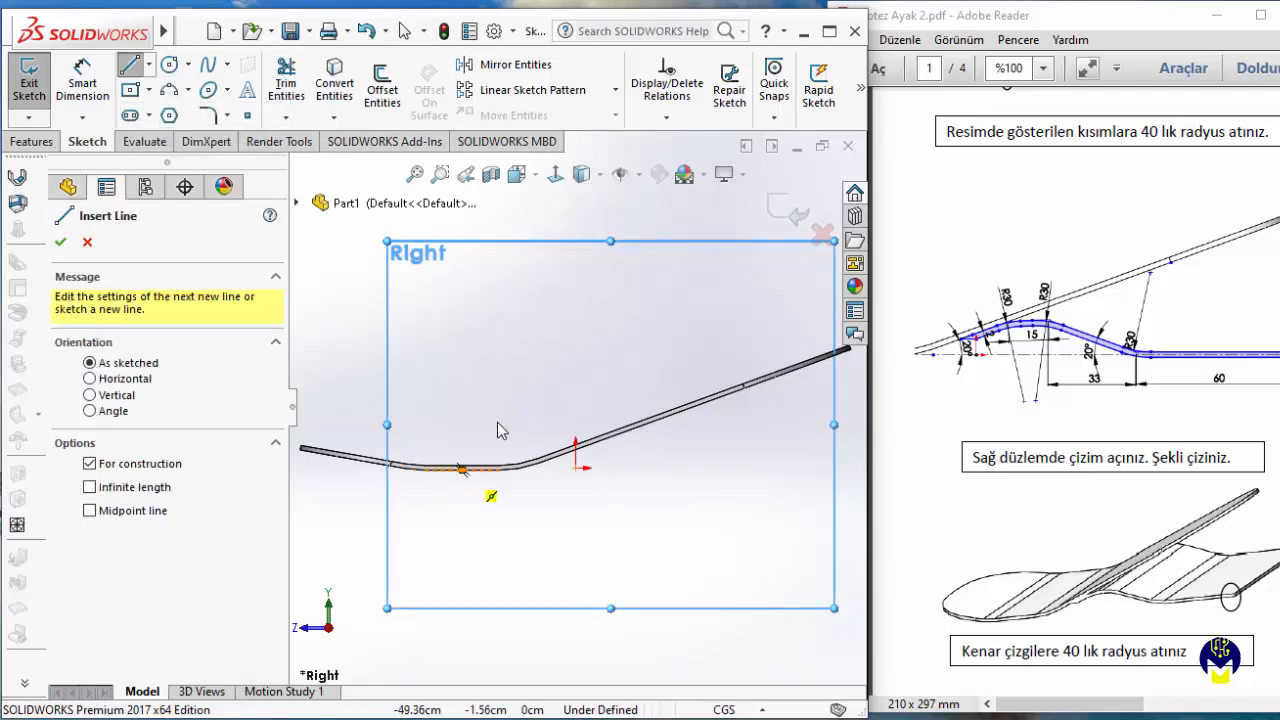
{"action": "left_click", "coordinate": [462, 469]}
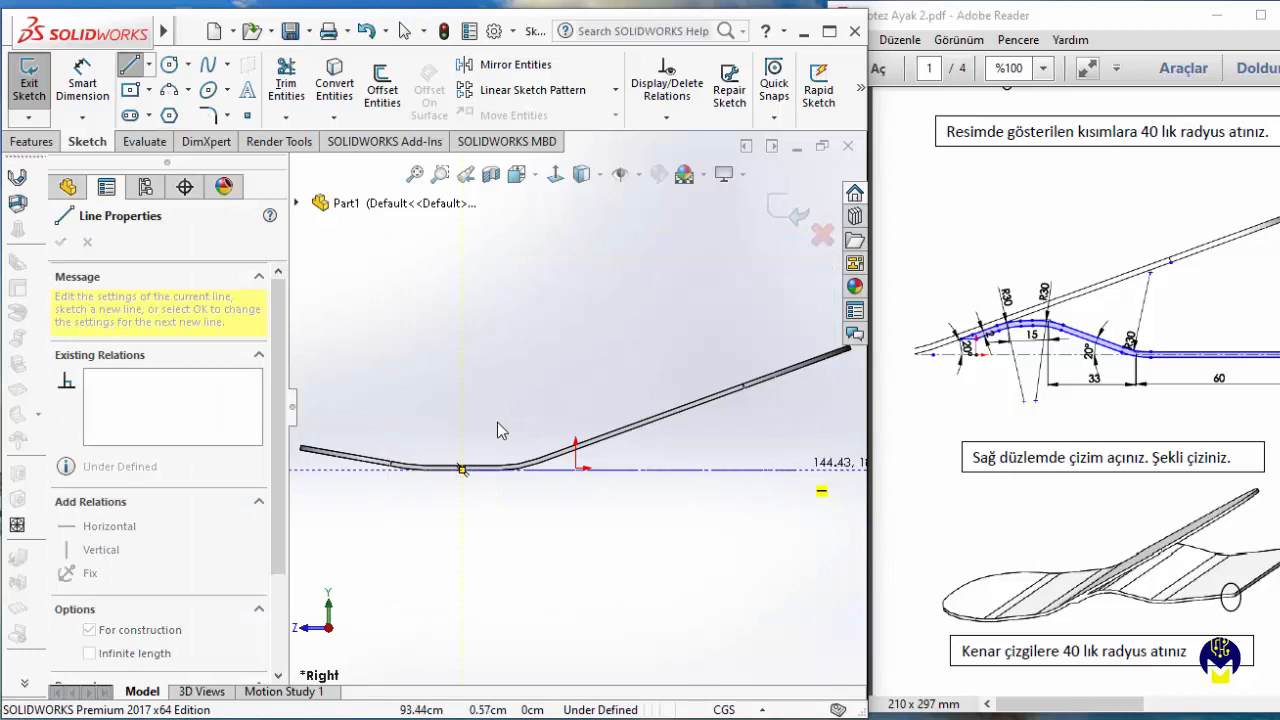
{"action": "scroll", "coordinate": [497, 430], "scroll_direction": "up", "scroll_amount": 3}
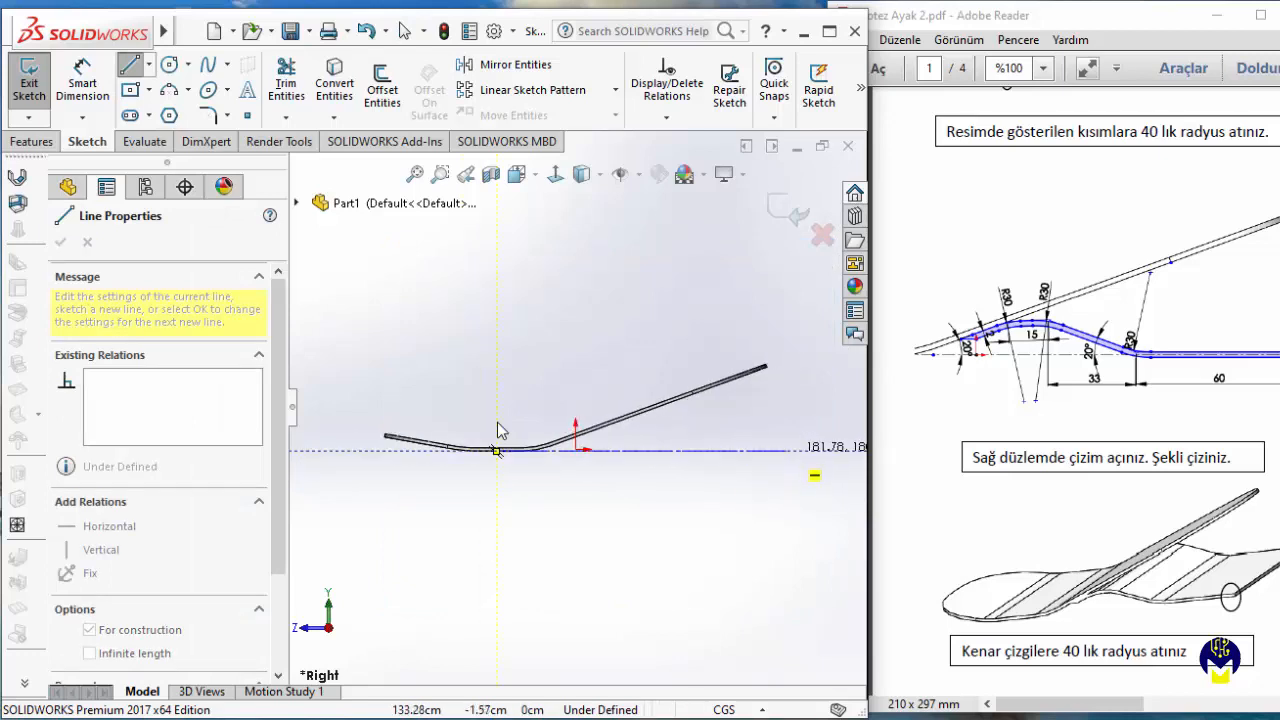
{"action": "left_click", "coordinate": [790, 451]}
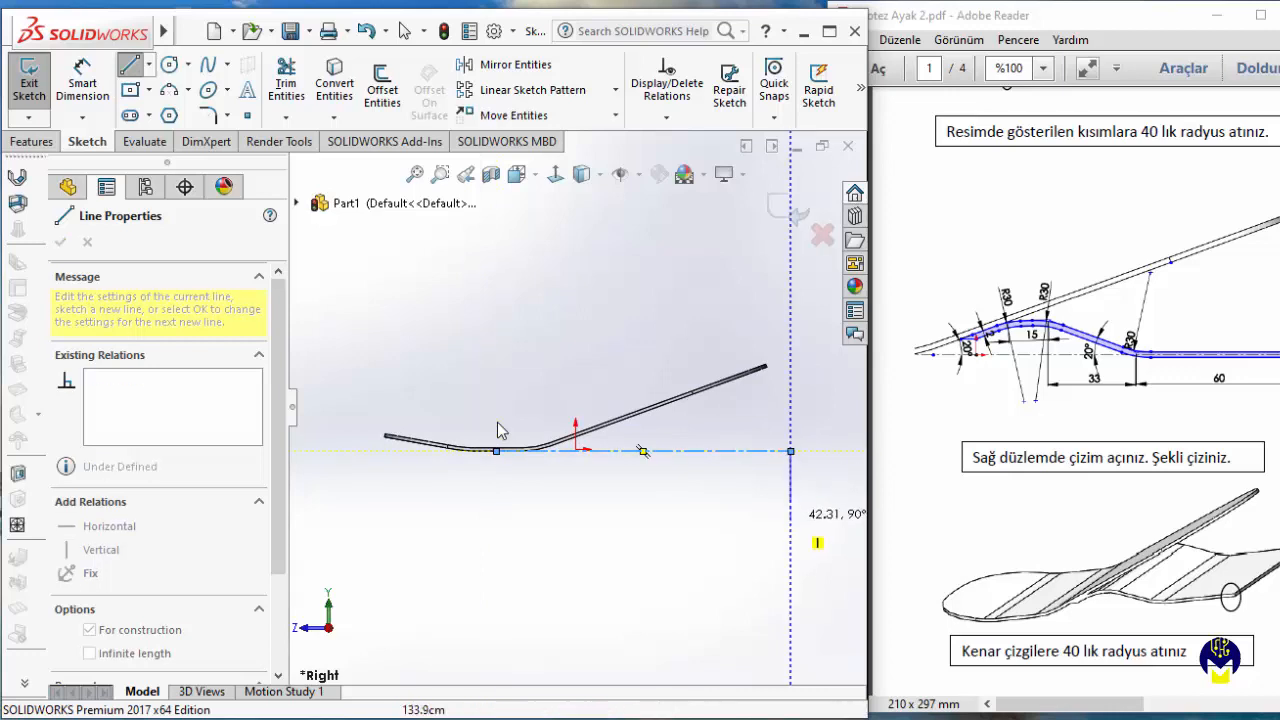
{"action": "key", "text": "Escape"}
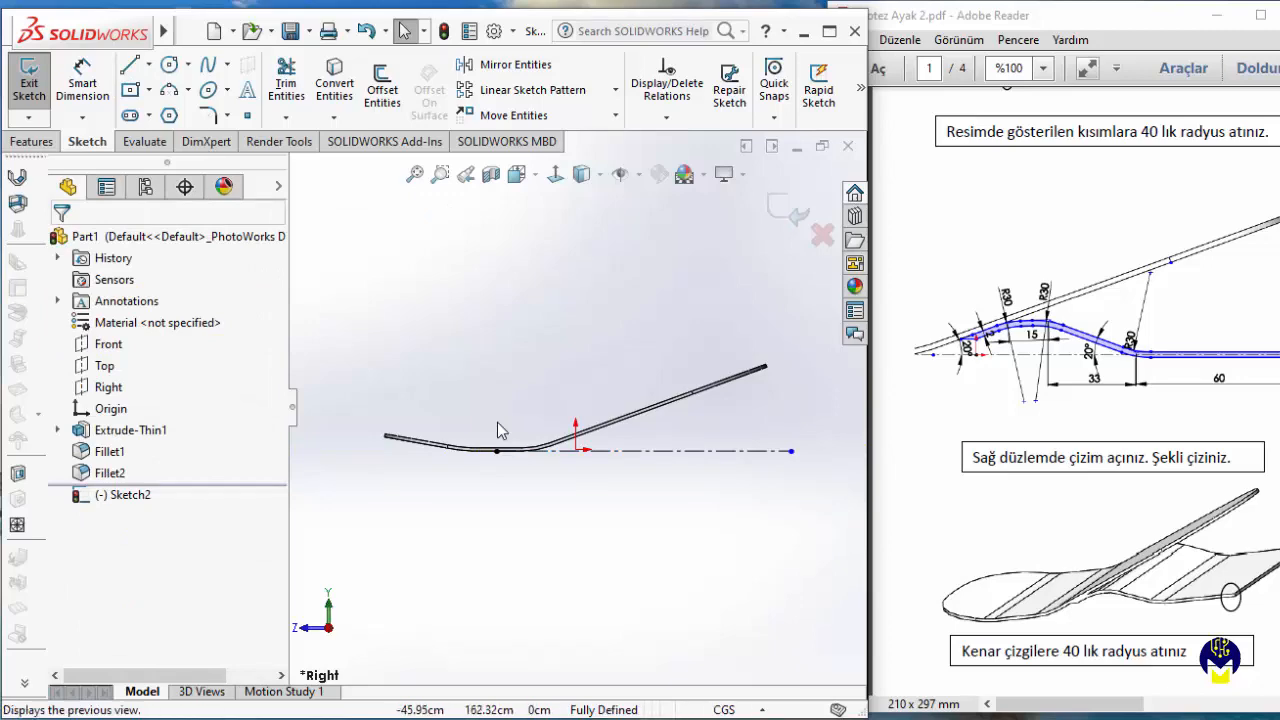
- Sketch a connected profile above the centerline: a horizontal line about 70 cm long, a rising slope, a horizontal about 25 cm, and a short segment along the plate's underside
{"action": "key", "text": "l"}
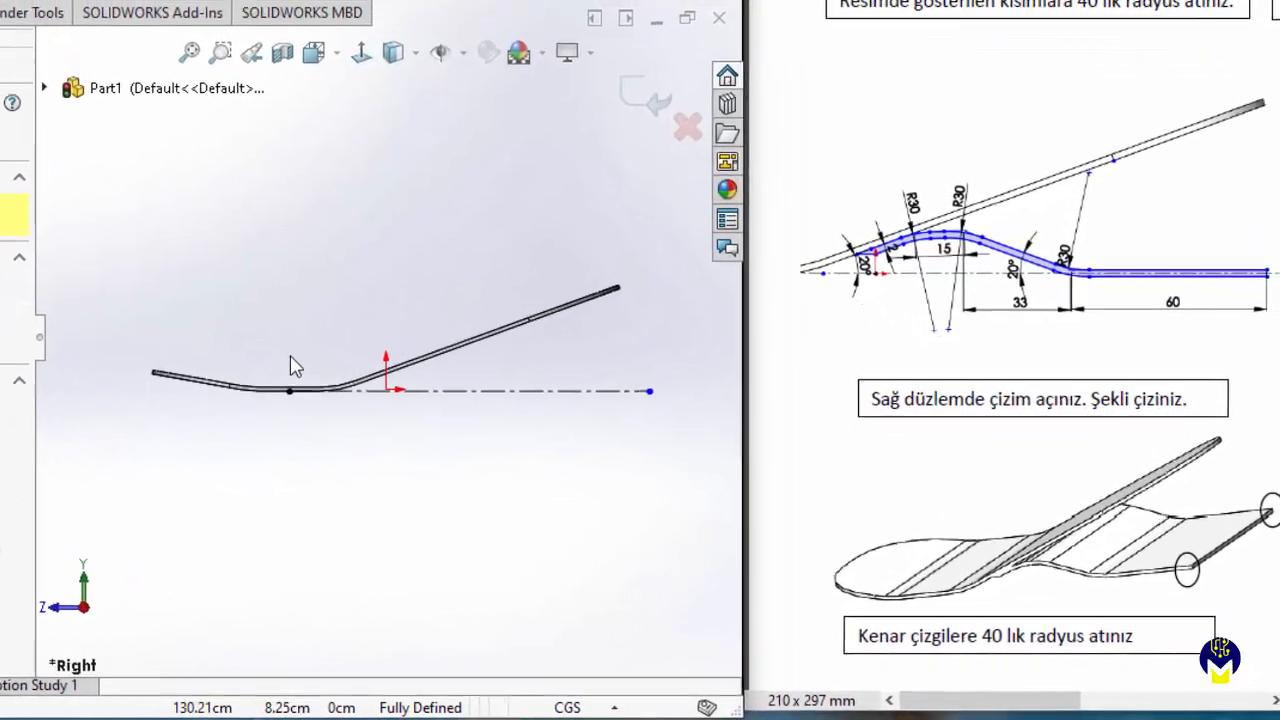
{"action": "scroll", "coordinate": [290, 356], "scroll_direction": "up", "scroll_amount": 2}
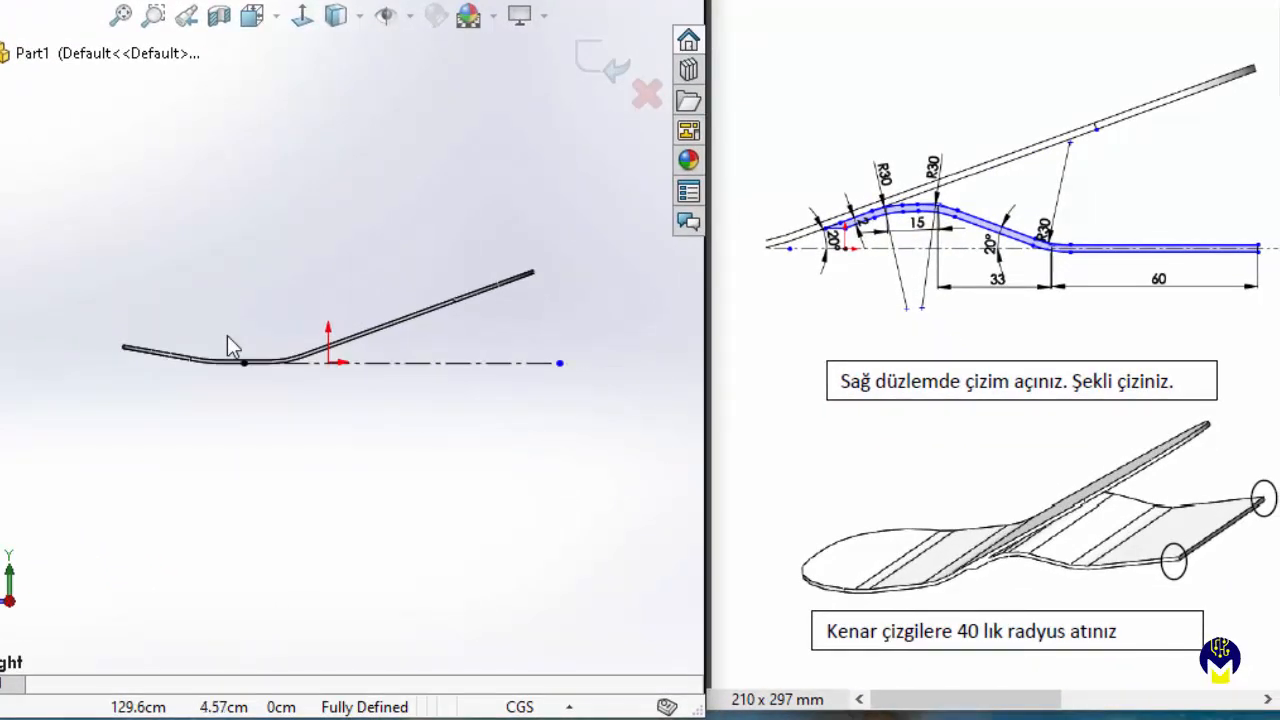
{"action": "scroll", "coordinate": [290, 356], "scroll_direction": "down", "scroll_amount": 5}
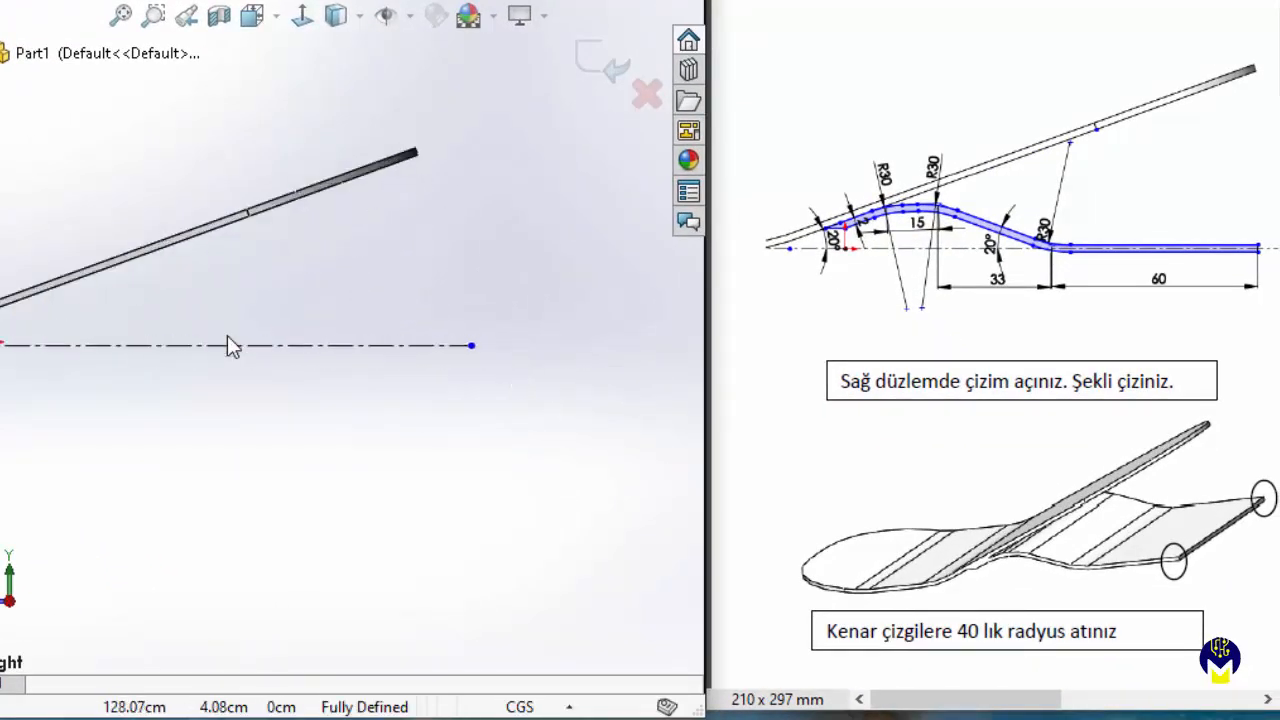
{"action": "scroll", "coordinate": [228, 338], "scroll_direction": "up", "scroll_amount": 3}
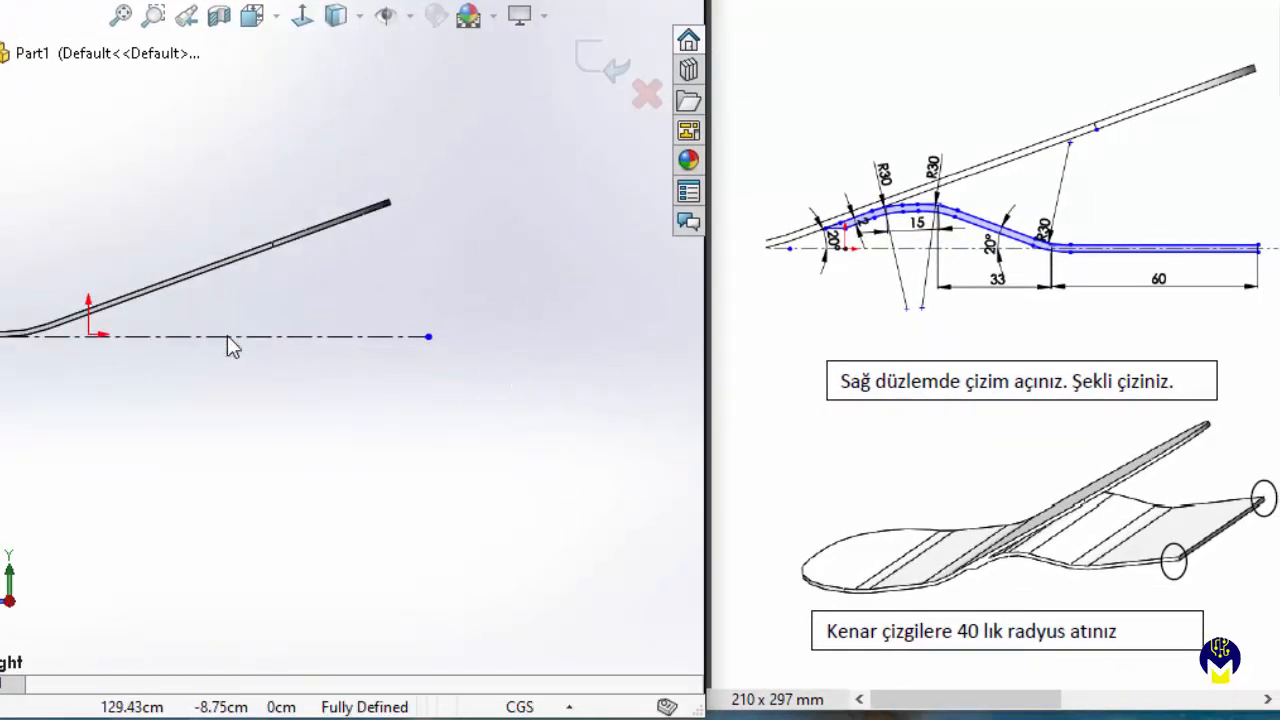
{"action": "scroll", "coordinate": [227, 335], "scroll_direction": "up", "scroll_amount": 1}
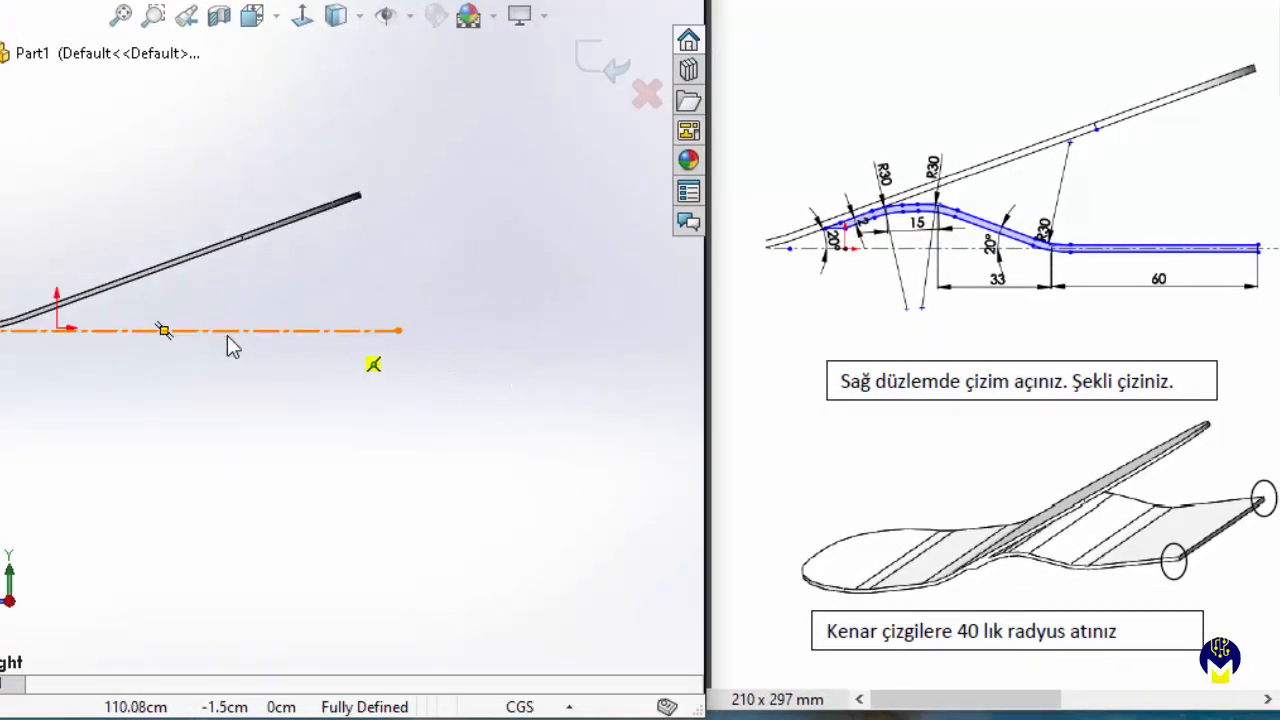
{"action": "scroll", "coordinate": [227, 335], "scroll_direction": "down", "scroll_amount": 2}
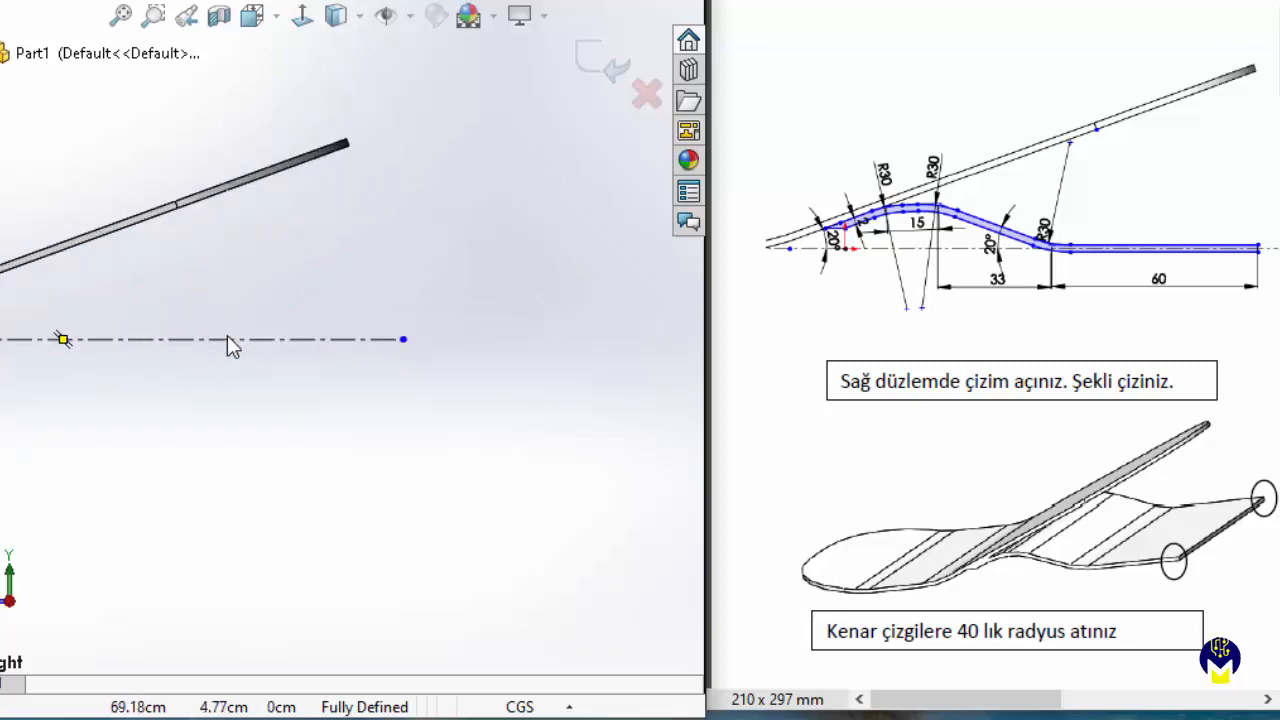
{"action": "scroll", "coordinate": [227, 335], "scroll_direction": "up", "scroll_amount": 5}
{"action": "scroll", "coordinate": [227, 335], "scroll_direction": "down", "scroll_amount": 2}
{"action": "scroll", "coordinate": [227, 335], "scroll_direction": "down", "scroll_amount": 2}
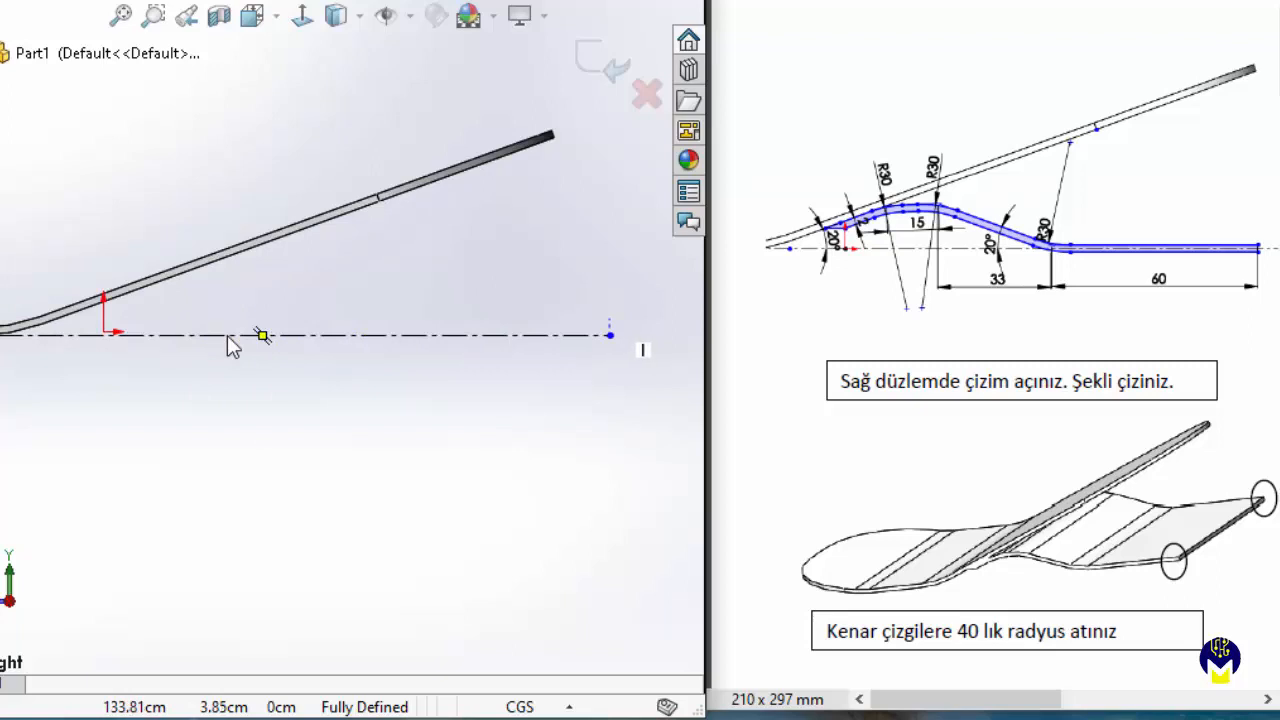
{"action": "left_click", "coordinate": [610, 318]}
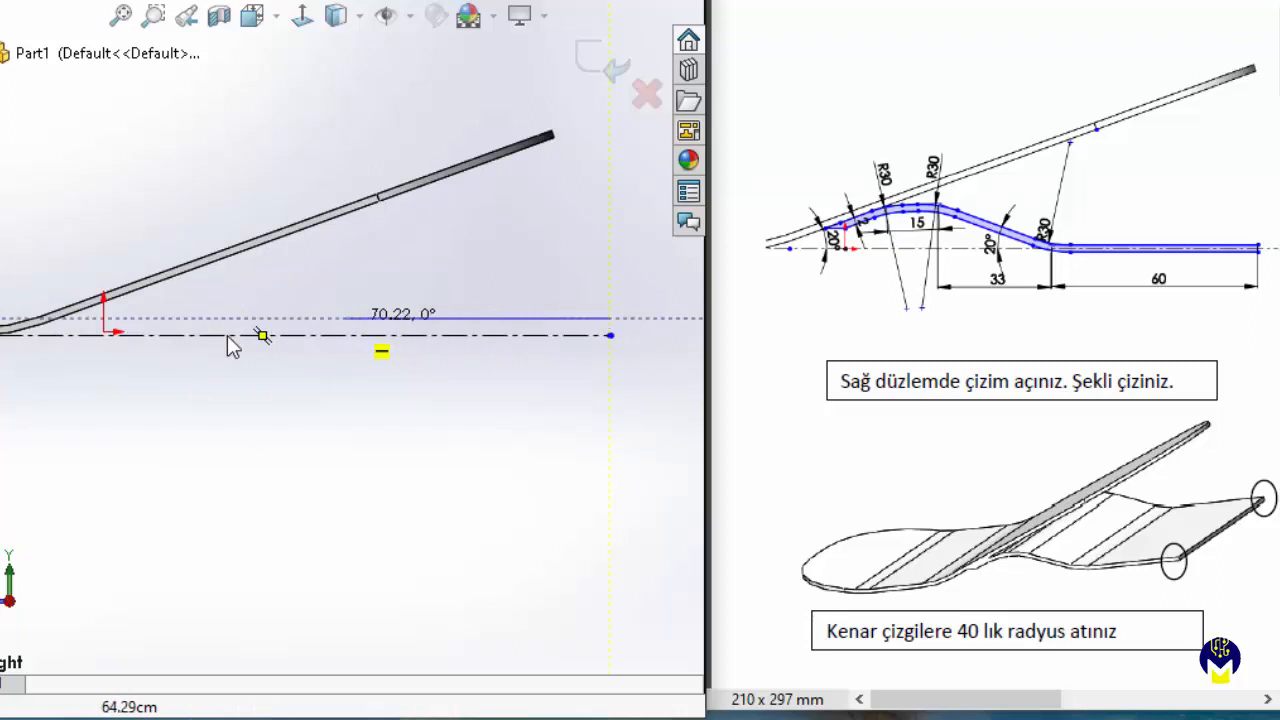
{"action": "left_click", "coordinate": [346, 318]}
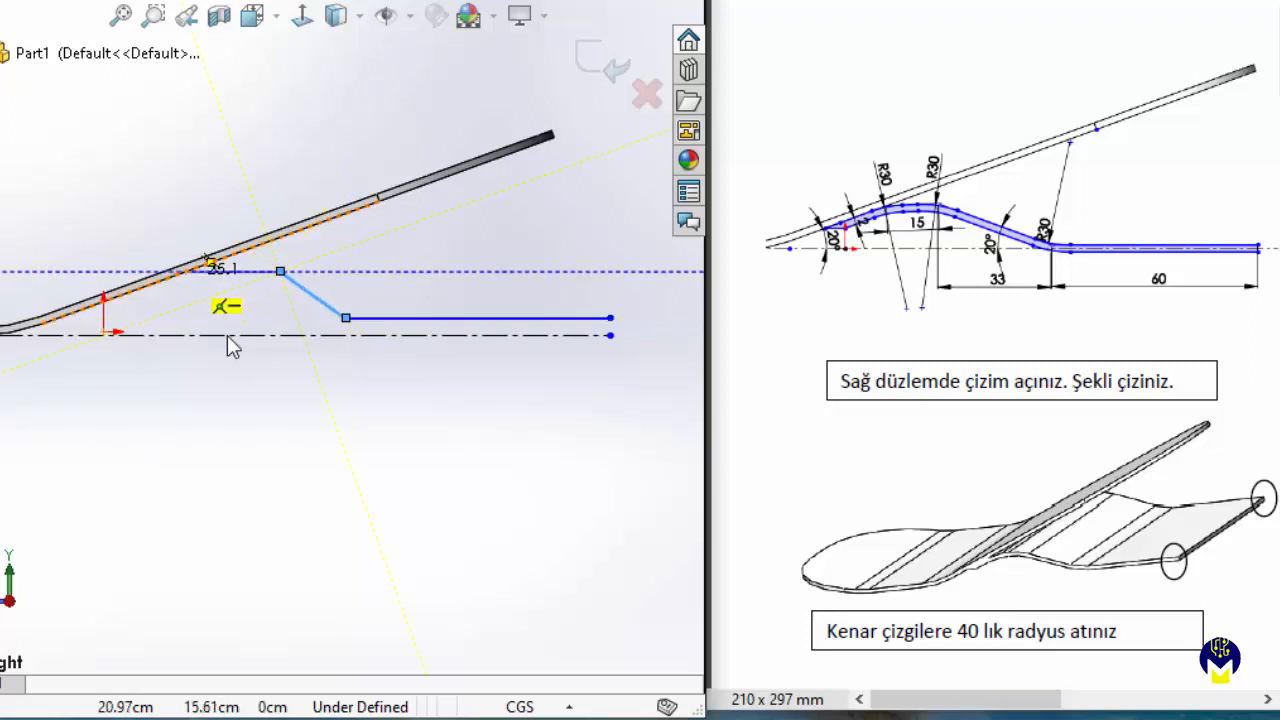
{"action": "left_click", "coordinate": [185, 271]}
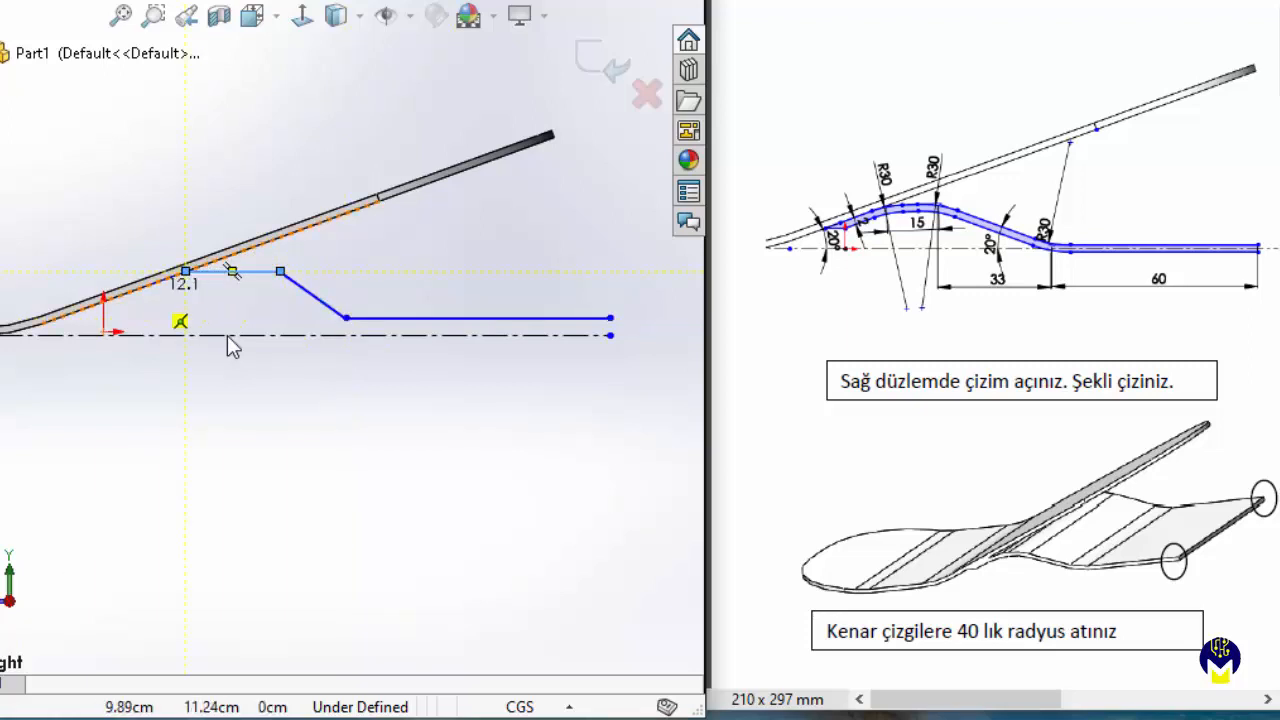
{"action": "left_click", "coordinate": [136, 290]}
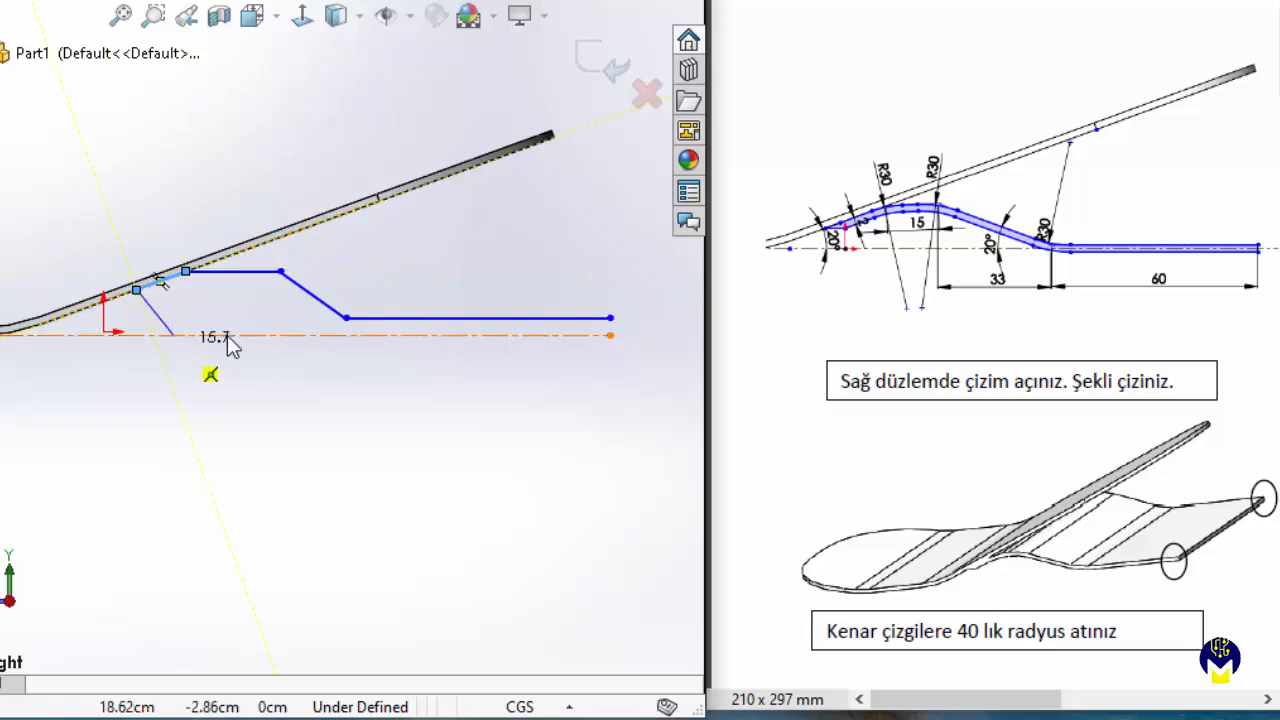
{"action": "key", "text": "Escape"}
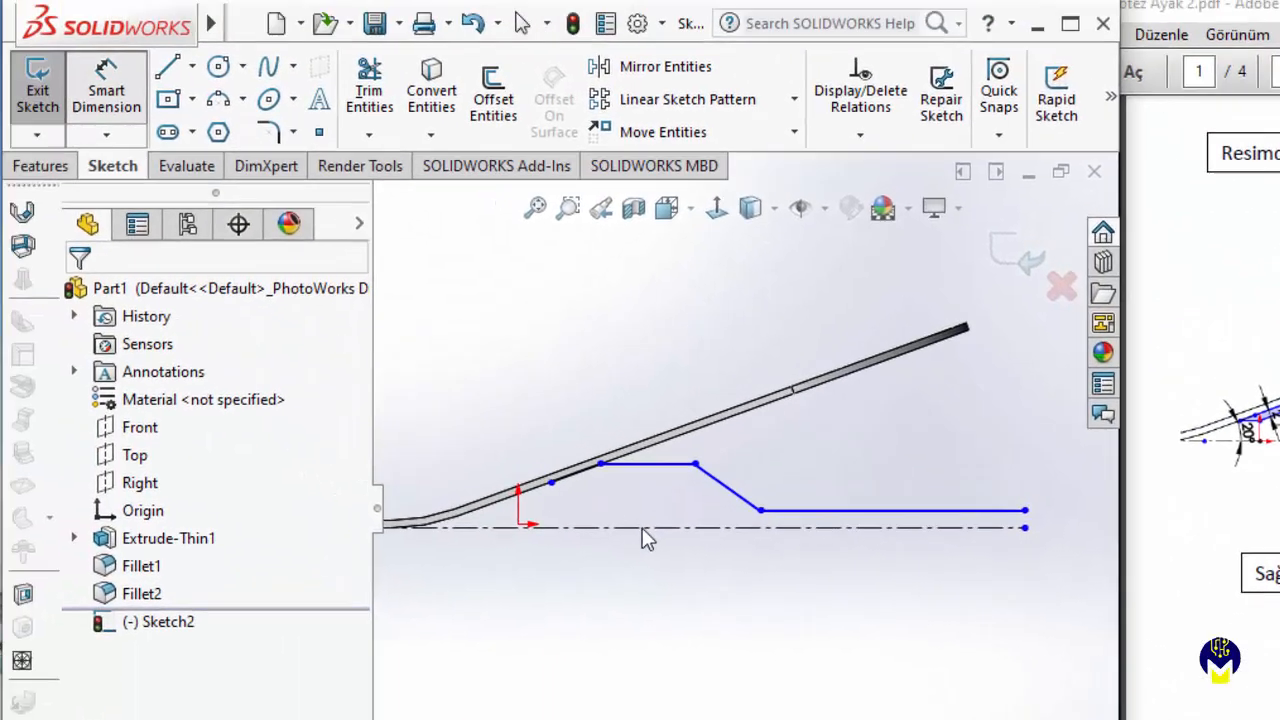
- Dimension the angle between the profile's middle sloped line and the centerline as 20°
{"action": "left_click", "coordinate": [106, 88]}
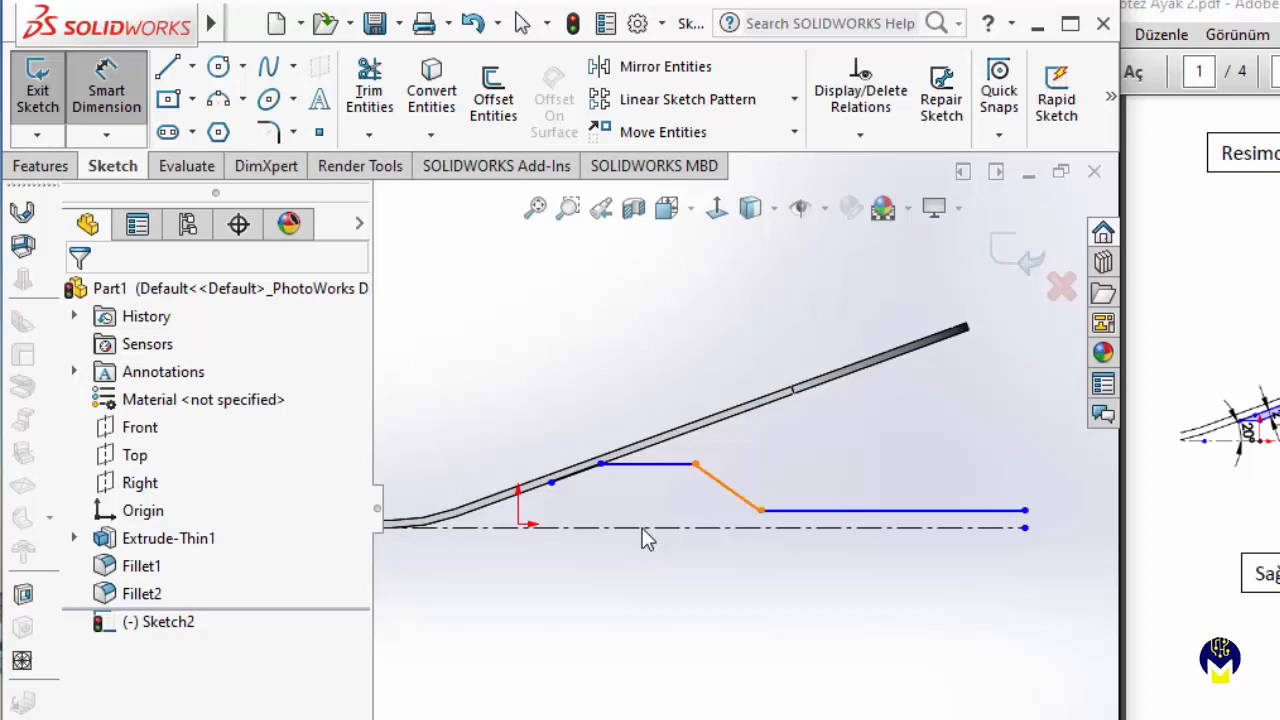
{"action": "left_click", "coordinate": [728, 487]}
{"action": "left_click", "coordinate": [700, 527]}
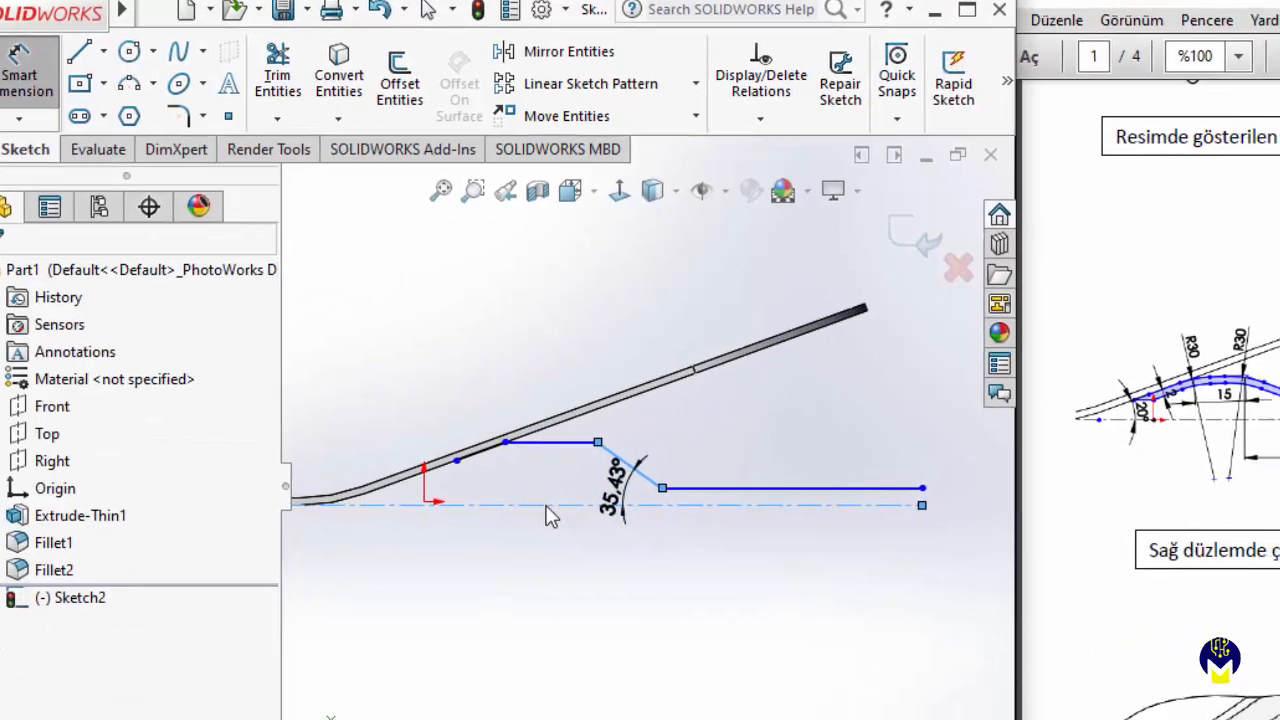
{"action": "left_click", "coordinate": [548, 515]}
{"action": "type", "text": "20"}
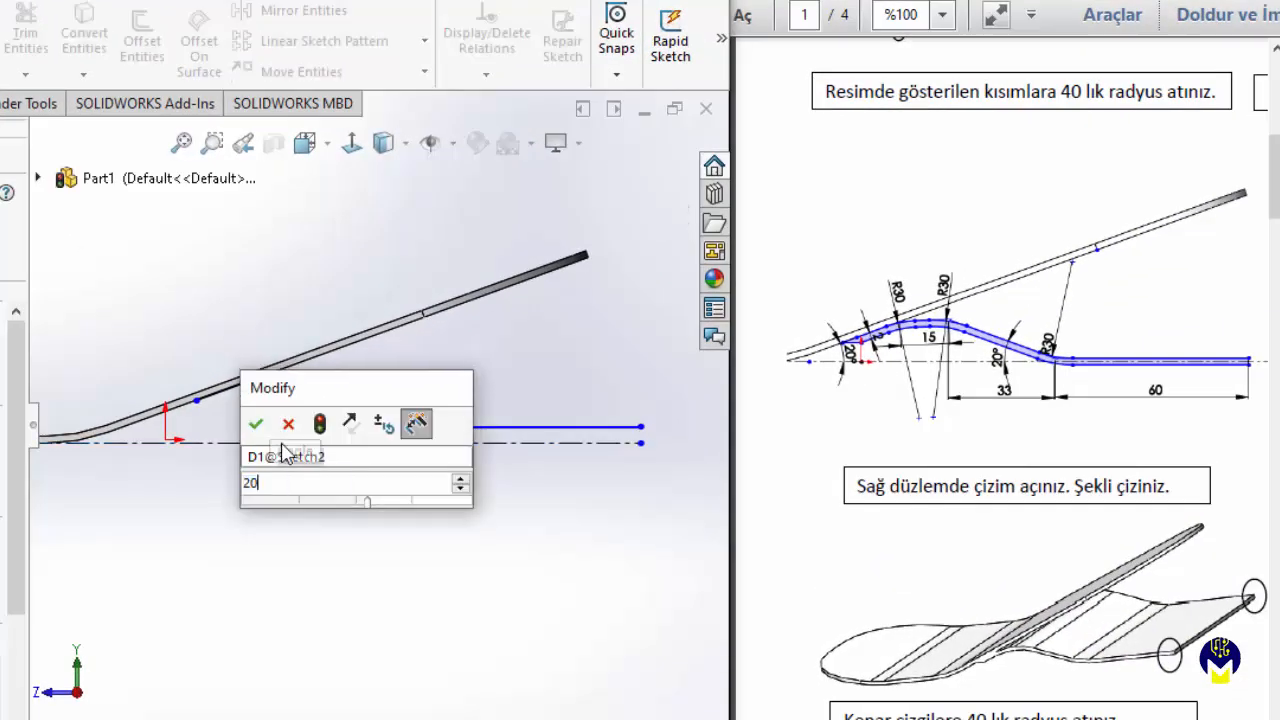
{"action": "key", "text": "Return"}
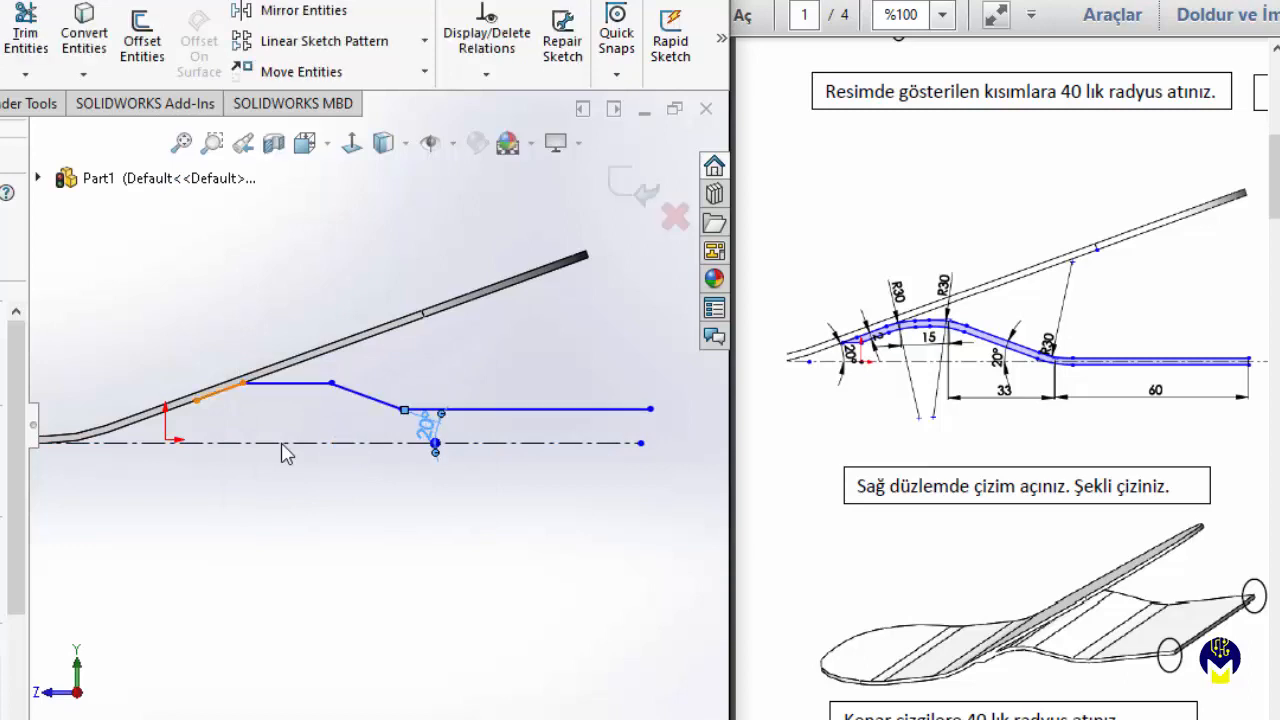
- Add the angle between the short segment along the plate and the centerline as a driven dimension
{"action": "left_click", "coordinate": [282, 445]}
{"action": "left_click", "coordinate": [282, 452]}
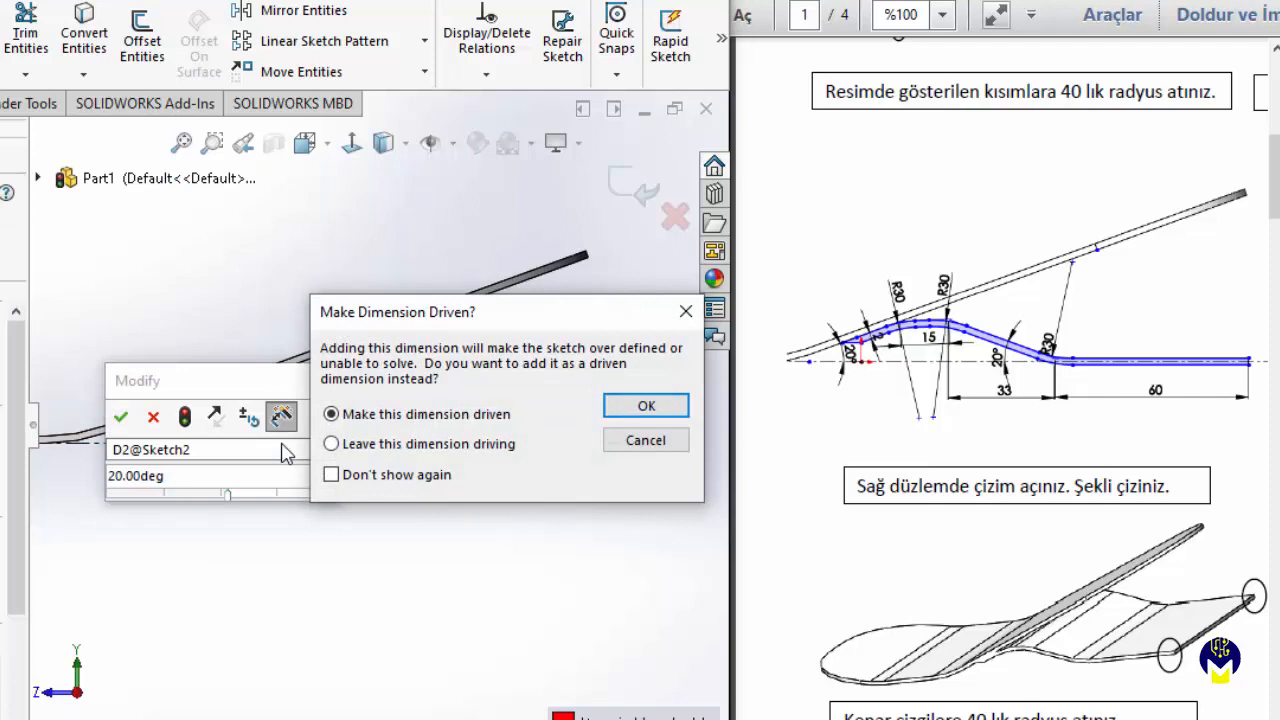
{"action": "key", "text": "Return"}
{"action": "key", "text": "Return"}
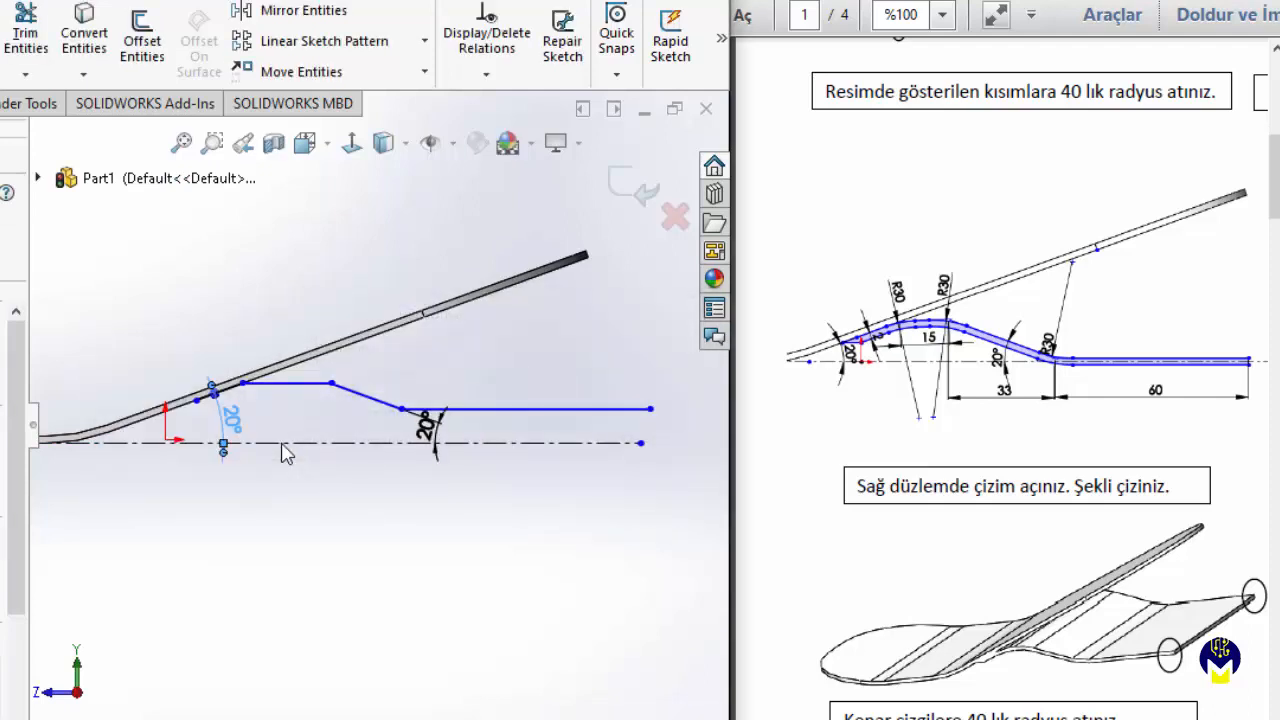
- Dimension the upper horizontal line of the profile to 15 cm
{"action": "left_click", "coordinate": [285, 383]}
{"action": "left_click", "coordinate": [282, 444]}
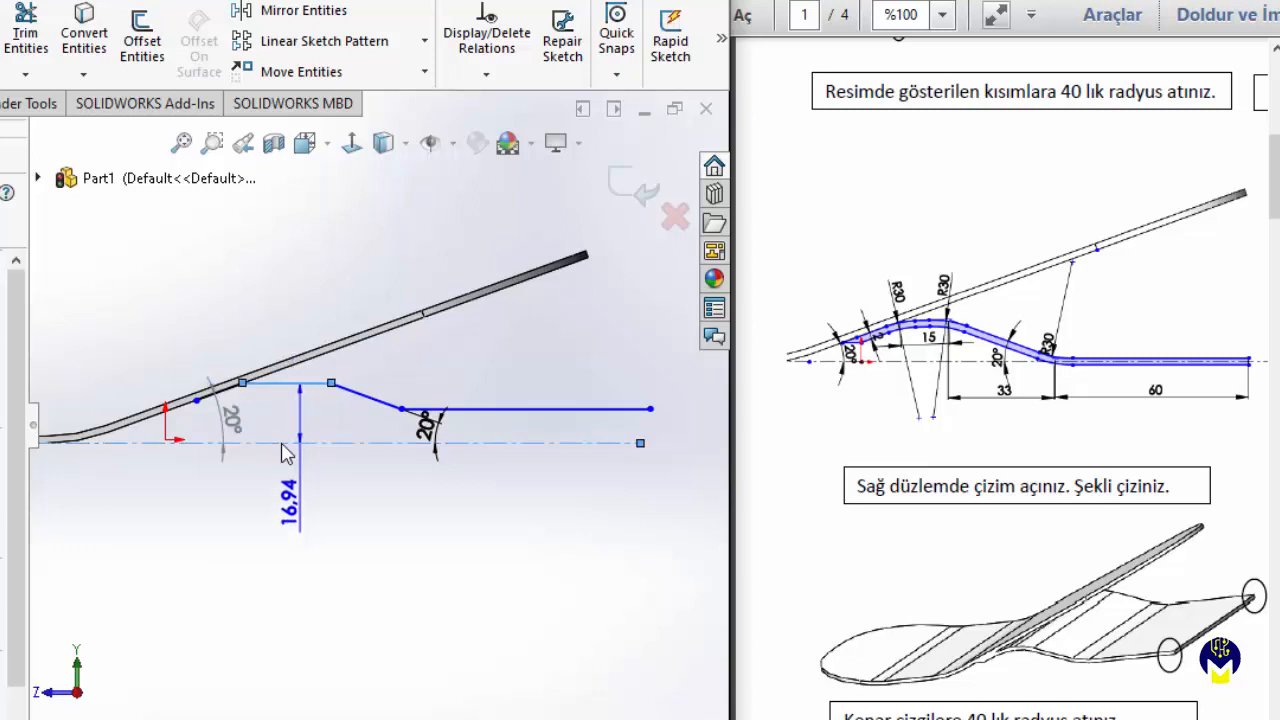
{"action": "left_click", "coordinate": [282, 444]}
{"action": "left_click", "coordinate": [282, 452]}
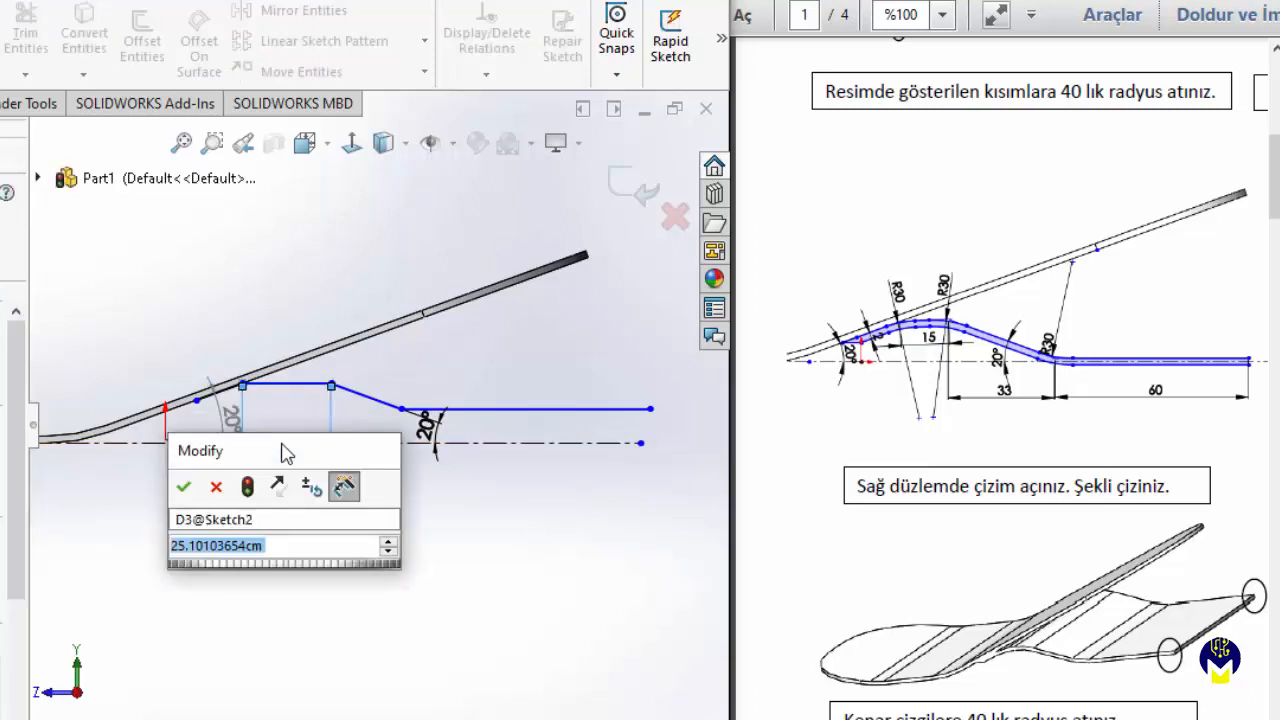
{"action": "key", "text": "Return"}
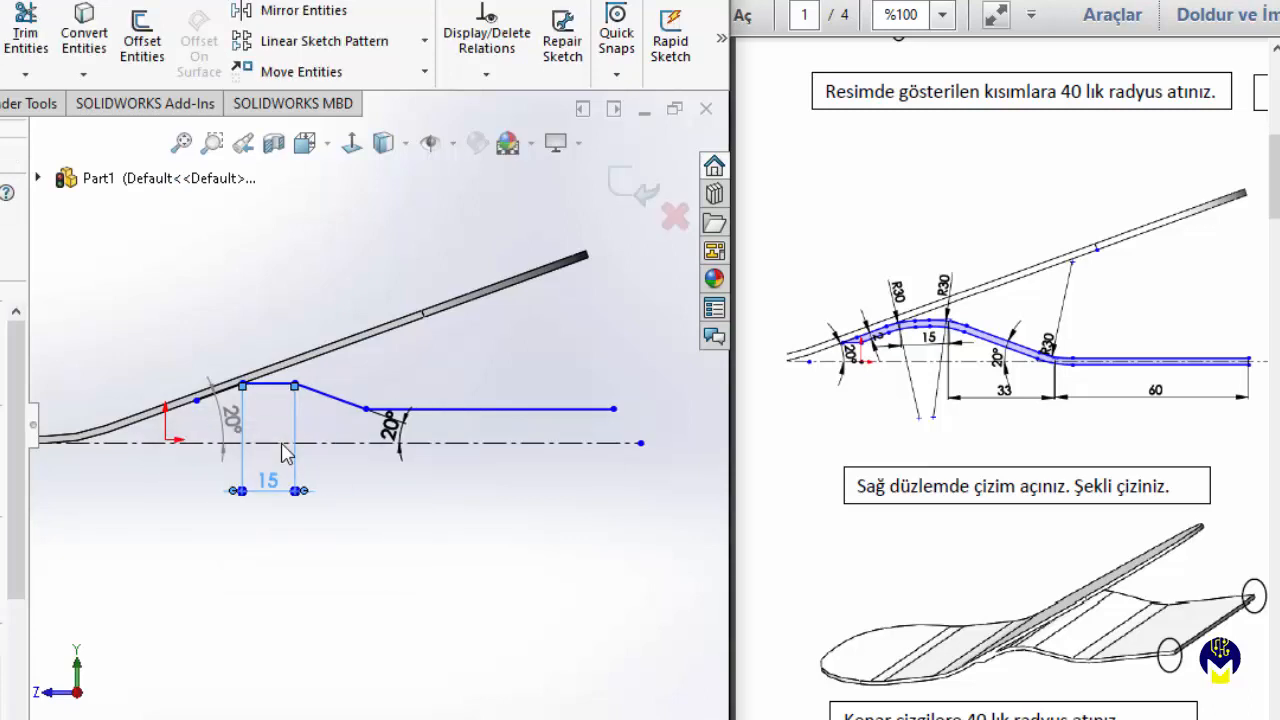
- Dimension the horizontal span of the profile's middle sloped line to 33 cm
{"action": "left_click", "coordinate": [330, 396]}
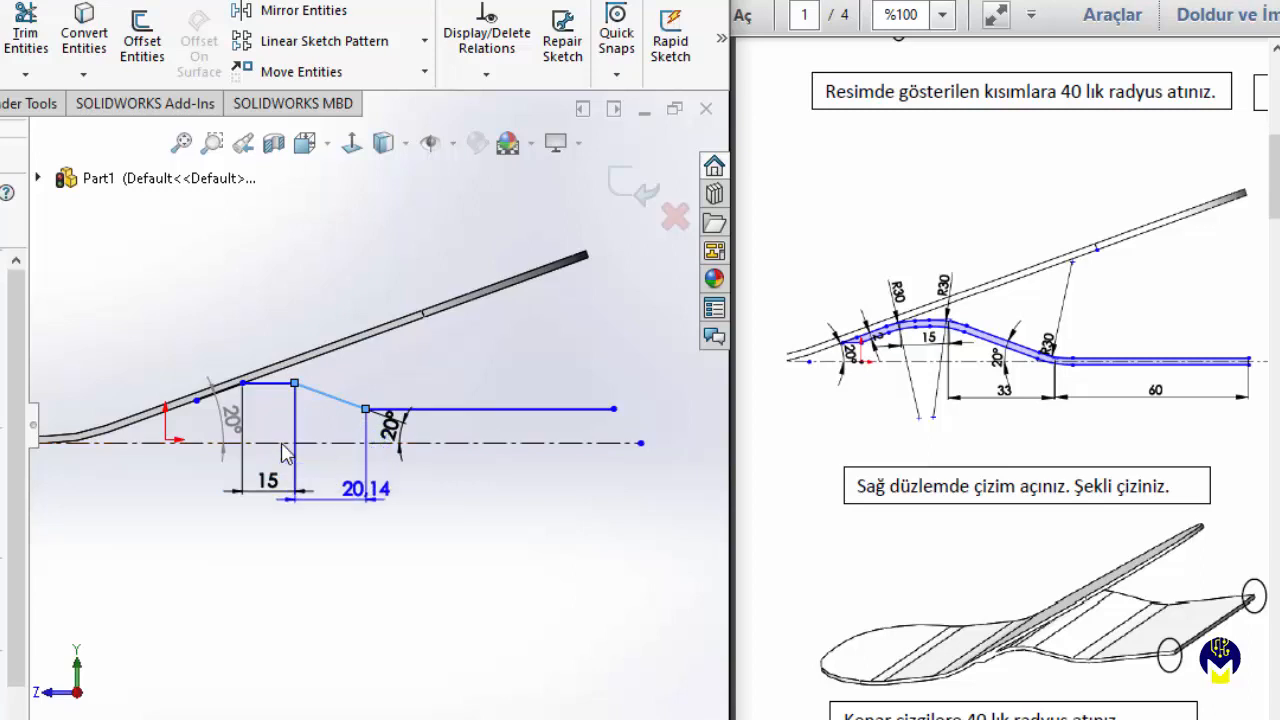
{"action": "left_click", "coordinate": [364, 508]}
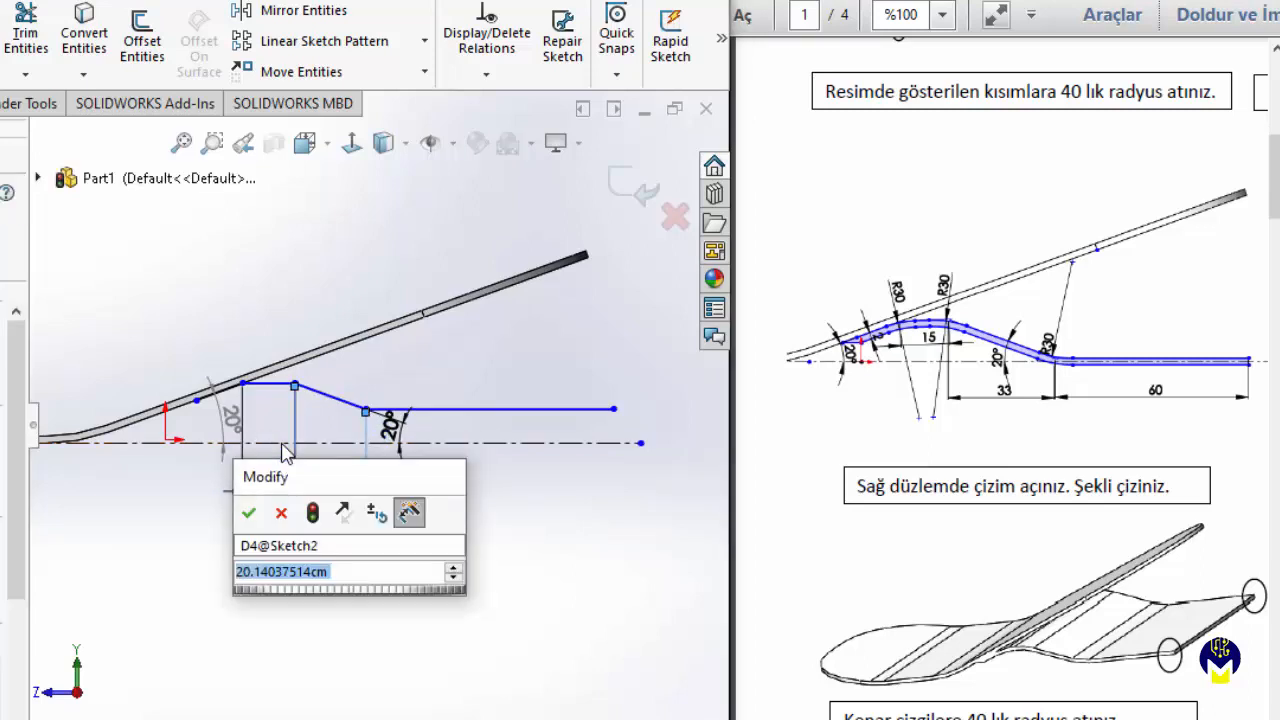
{"action": "type", "text": "33"}
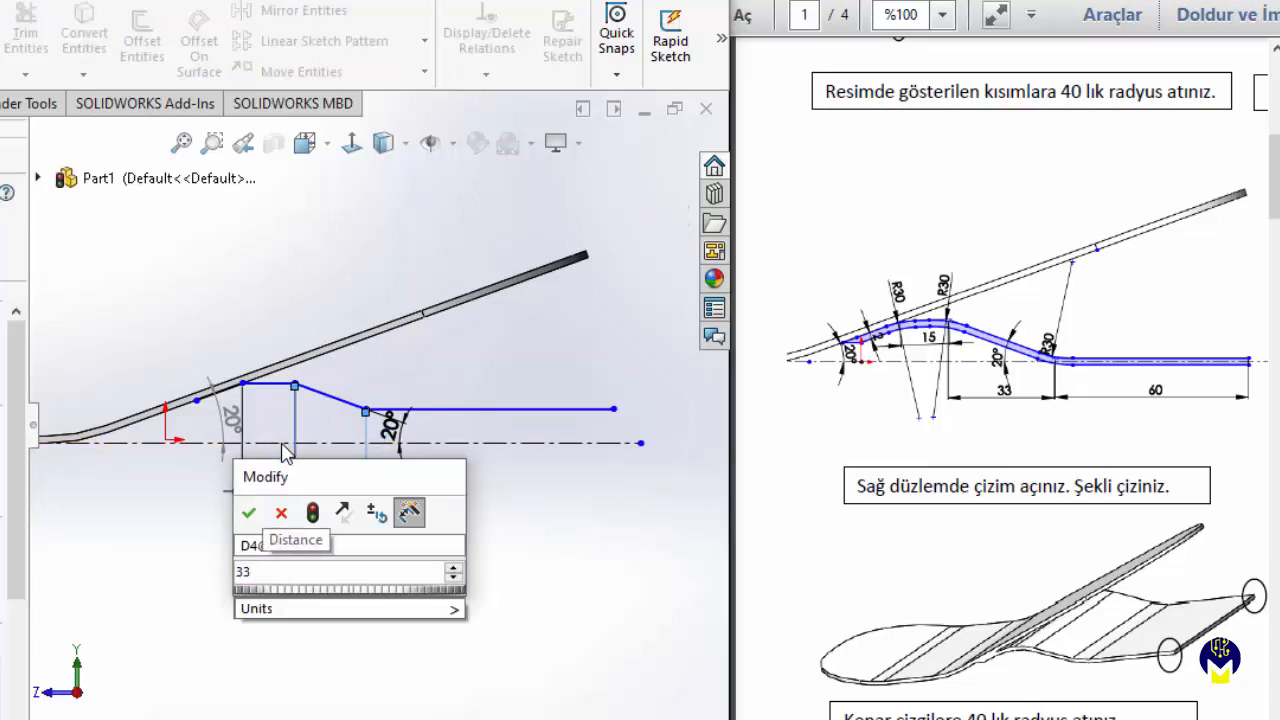
{"action": "key", "text": "Return"}
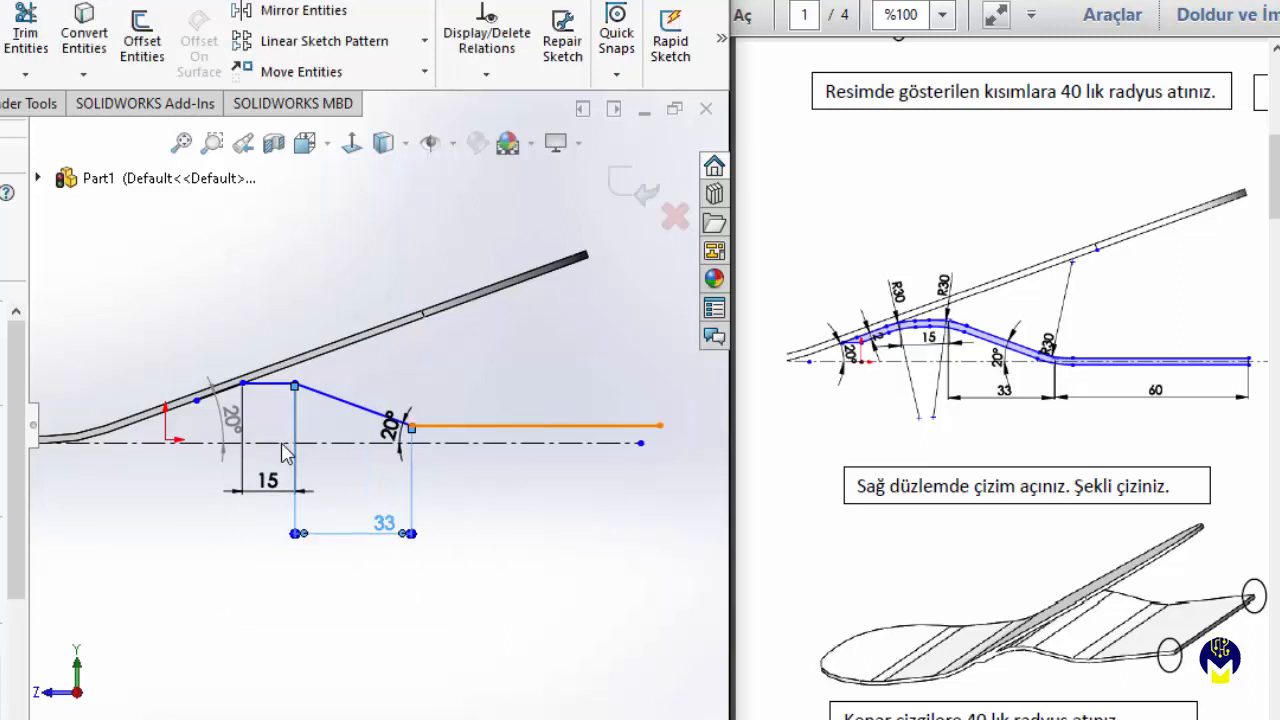
- Dimension the profile's long lower horizontal line to 60 cm
{"action": "left_click", "coordinate": [513, 426]}
{"action": "left_click", "coordinate": [513, 496]}
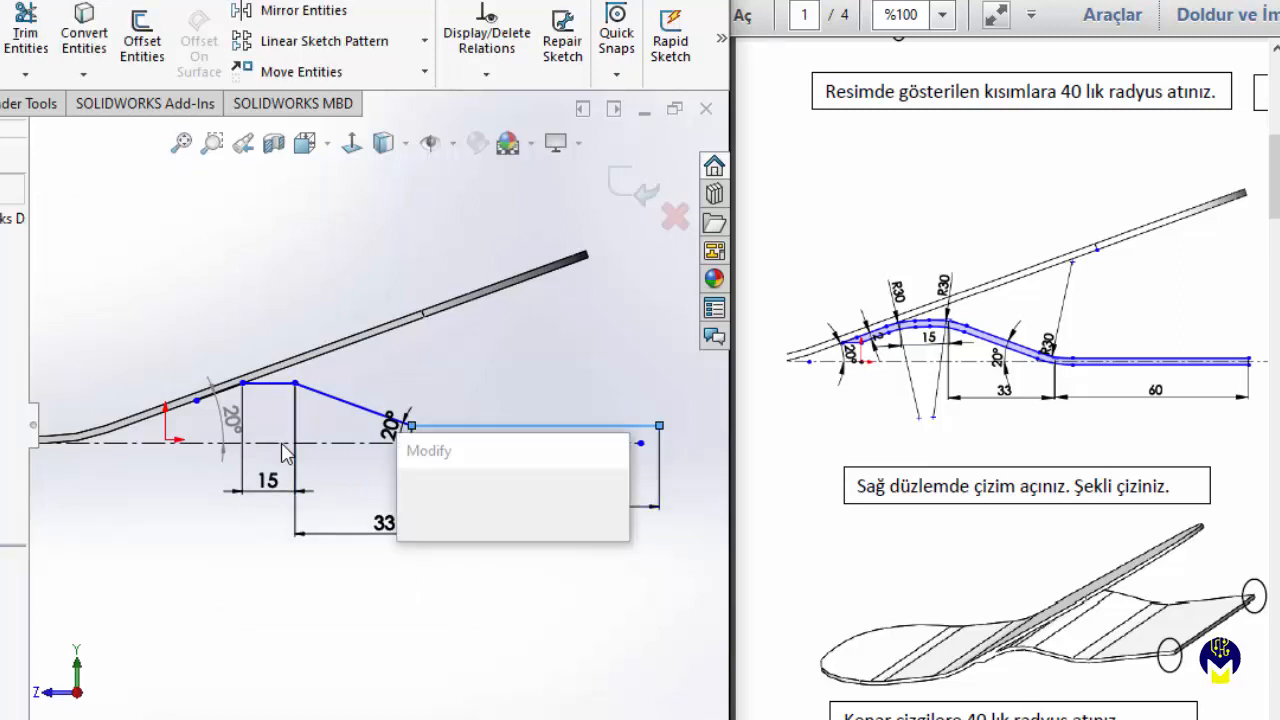
{"action": "type", "text": "60"}
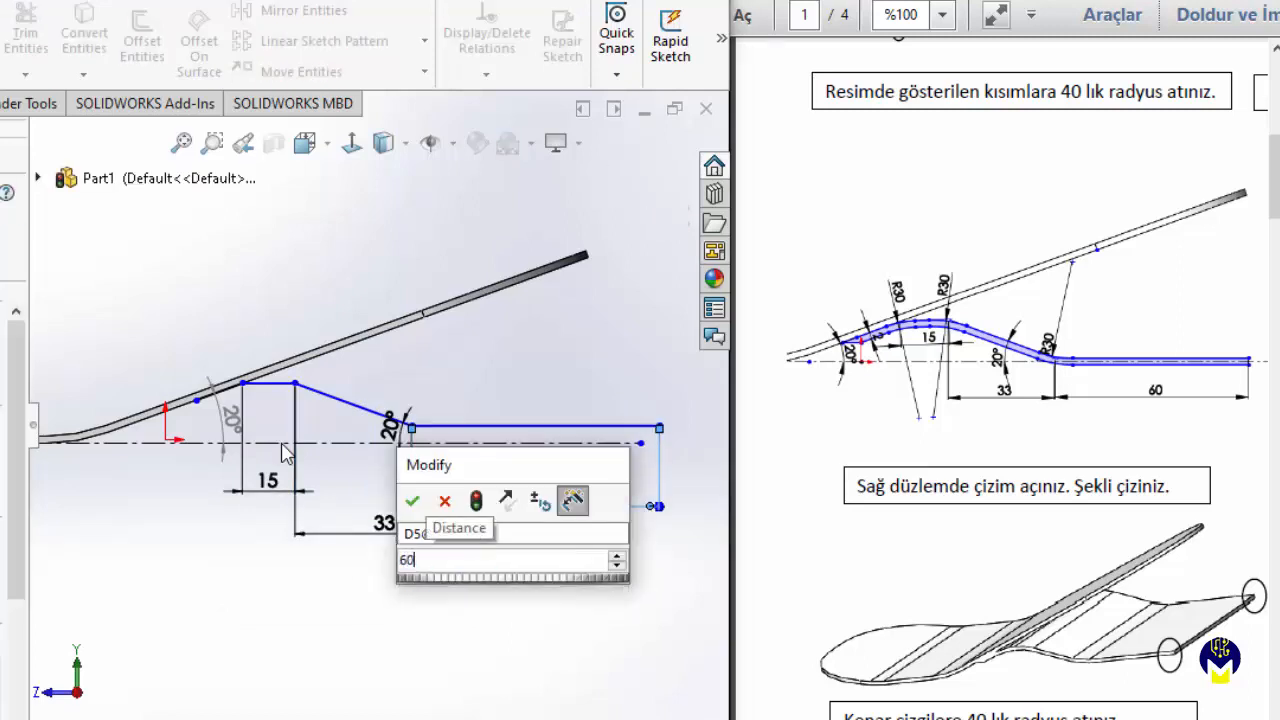
{"action": "key", "text": "Return"}
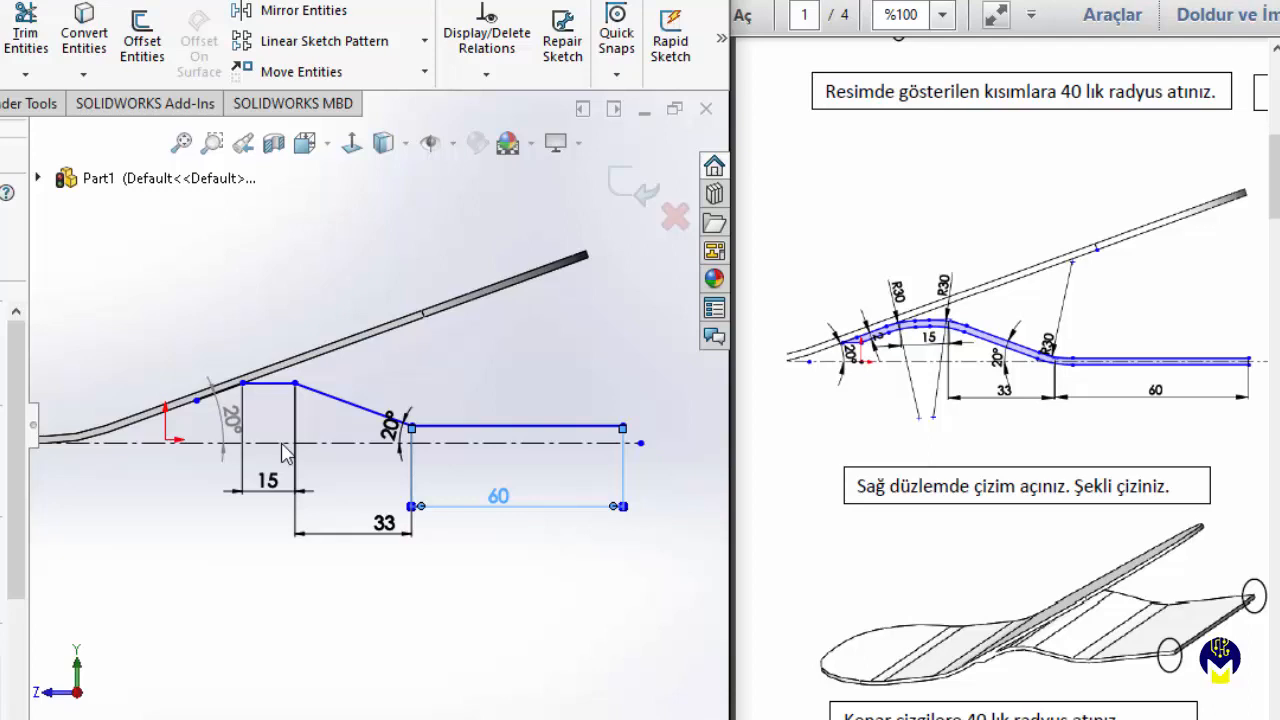
- Set the distance between the long lower horizontal line and the centerline to 1 cm
{"action": "left_click", "coordinate": [560, 426]}
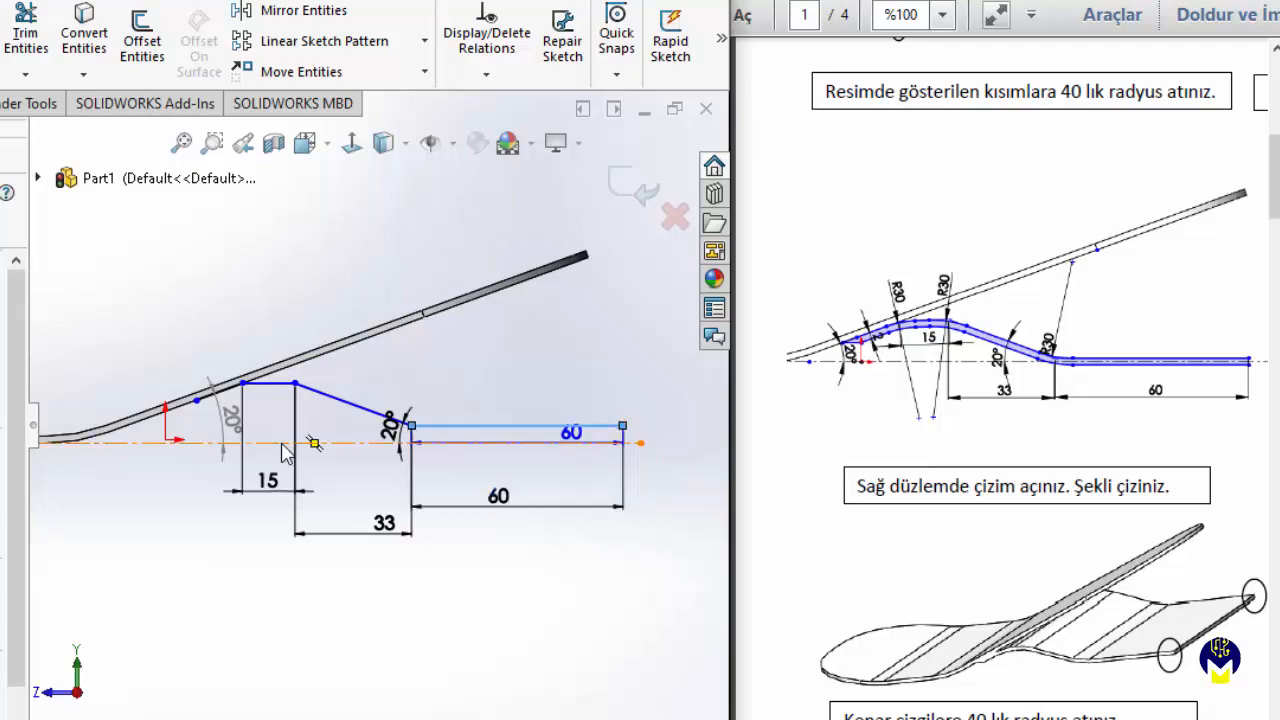
{"action": "left_click", "coordinate": [565, 443]}
{"action": "left_click", "coordinate": [655, 440]}
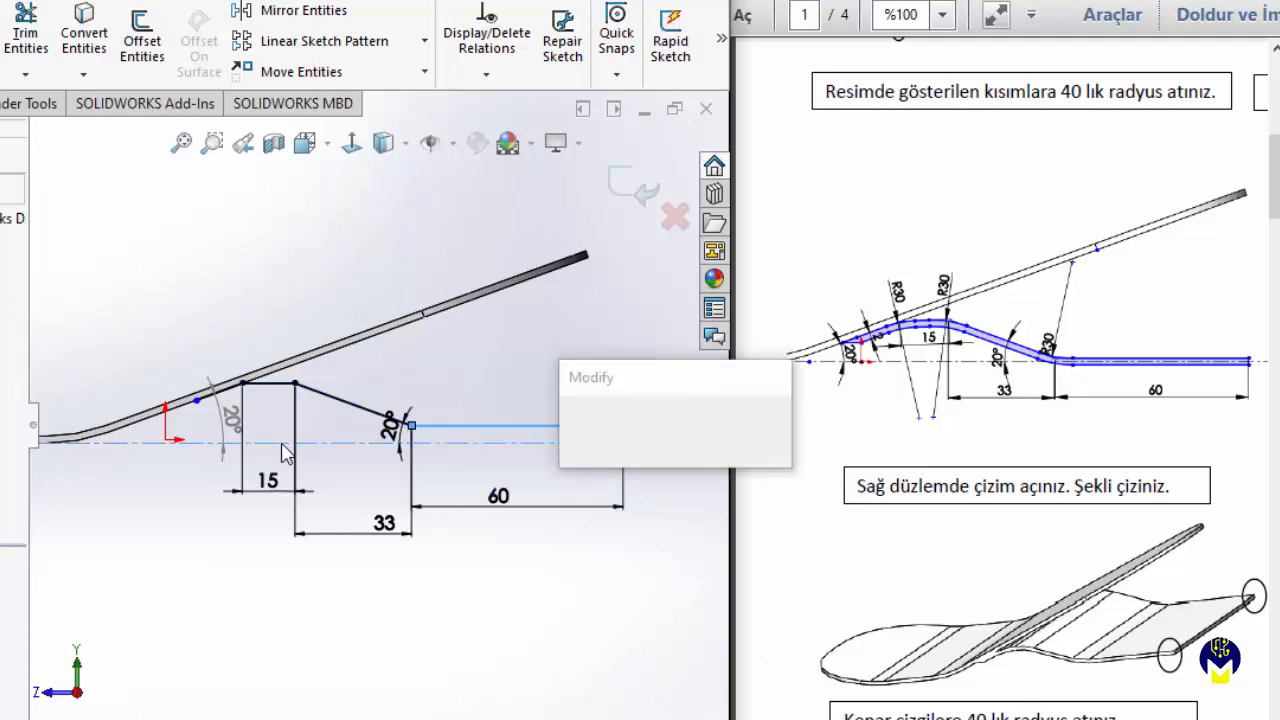
{"action": "type", "text": "1"}
{"action": "key", "text": "Return"}
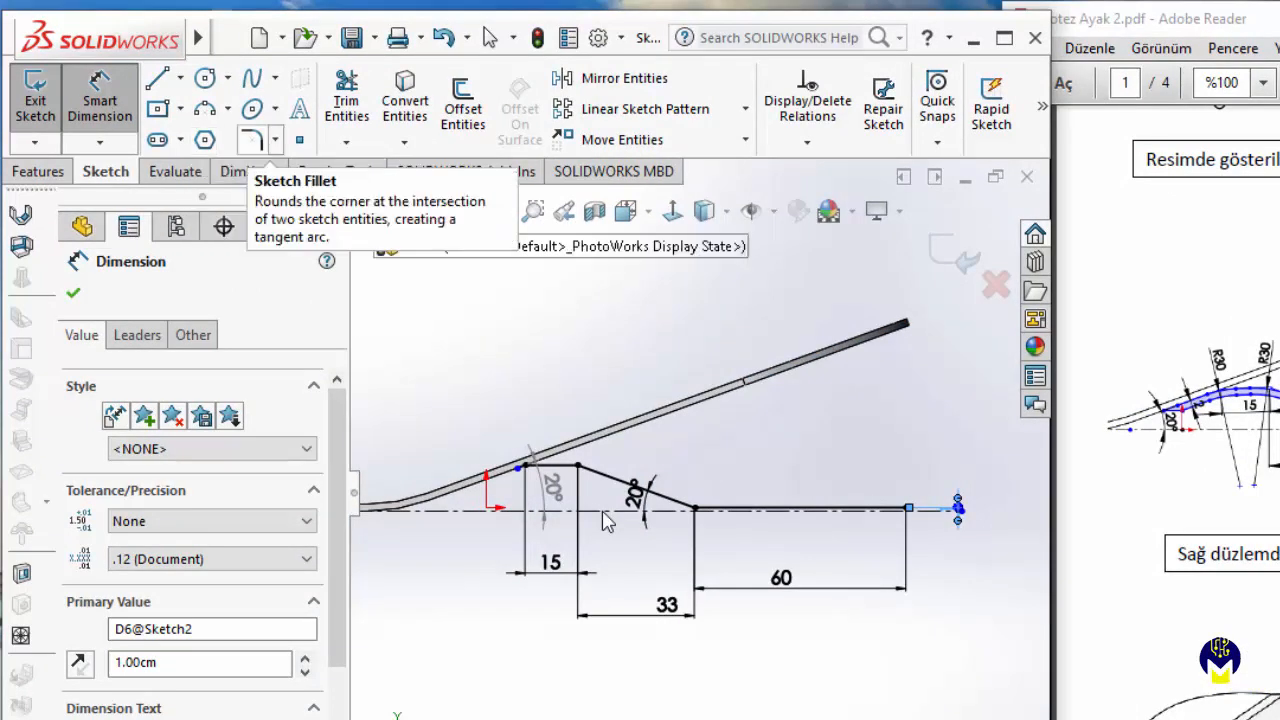
- Sketch-fillet both ends of the middle sloped line with a 30 cm radius, and try the same at the corner touching the plate
{"action": "left_click", "coordinate": [252, 139]}
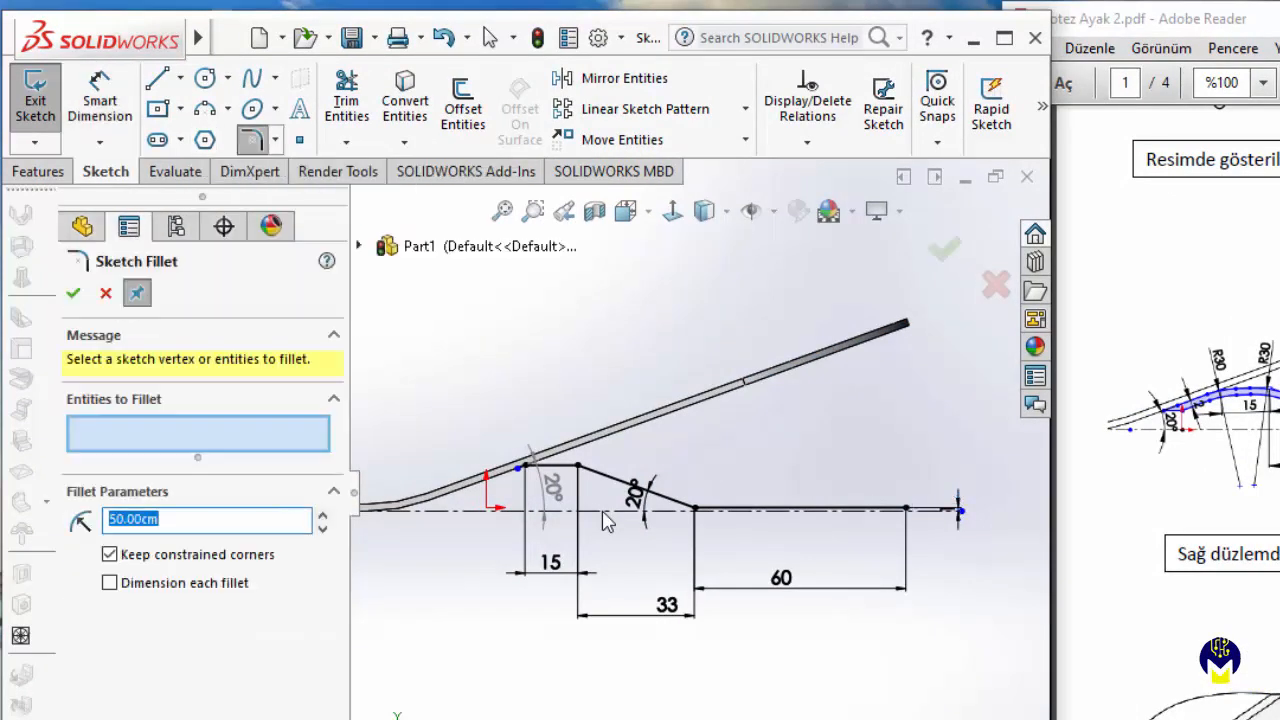
{"action": "type", "text": "30"}
{"action": "key", "text": "Return"}
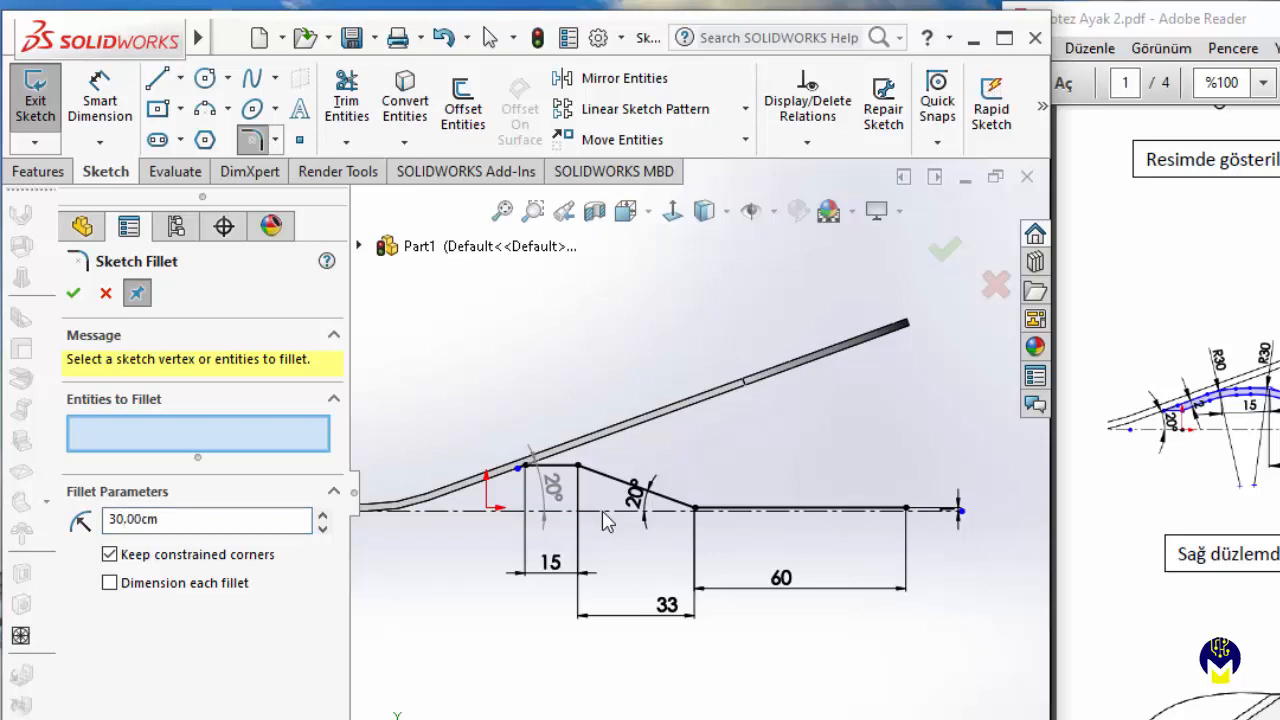
{"action": "left_click", "coordinate": [695, 508]}
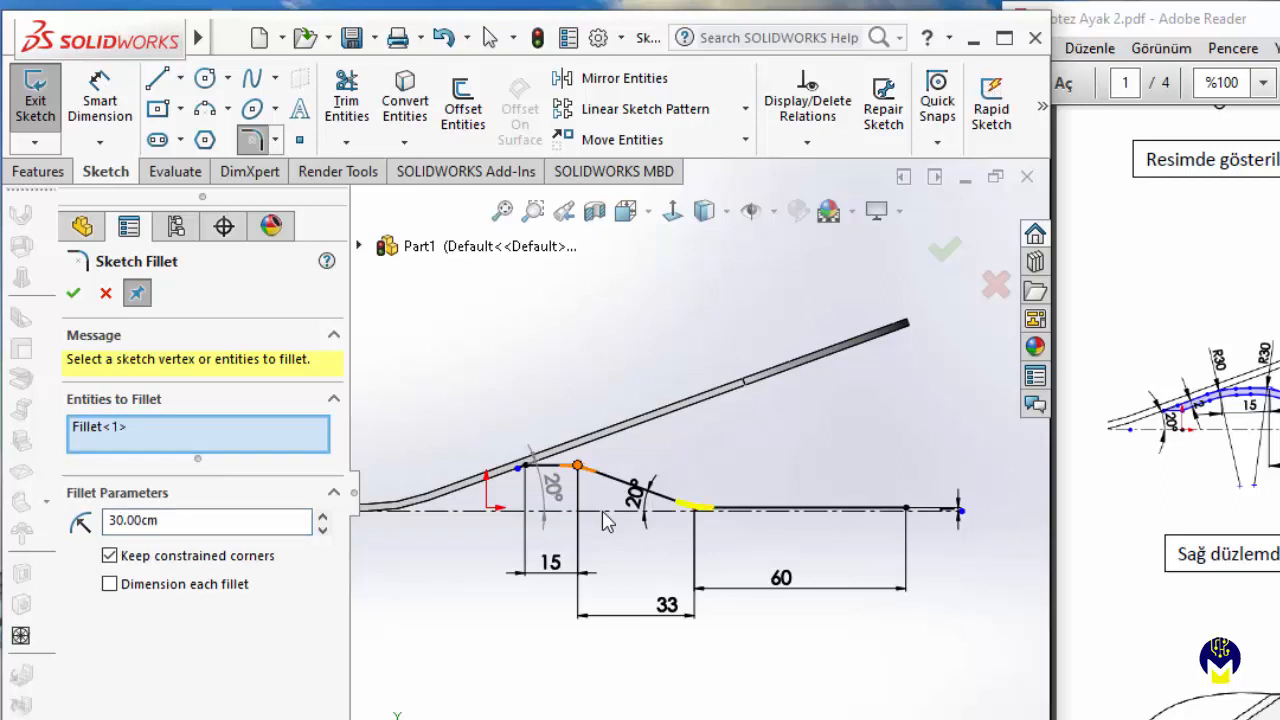
{"action": "left_click", "coordinate": [577, 465]}
{"action": "scroll", "coordinate": [493, 462], "scroll_direction": "down", "scroll_amount": 5}
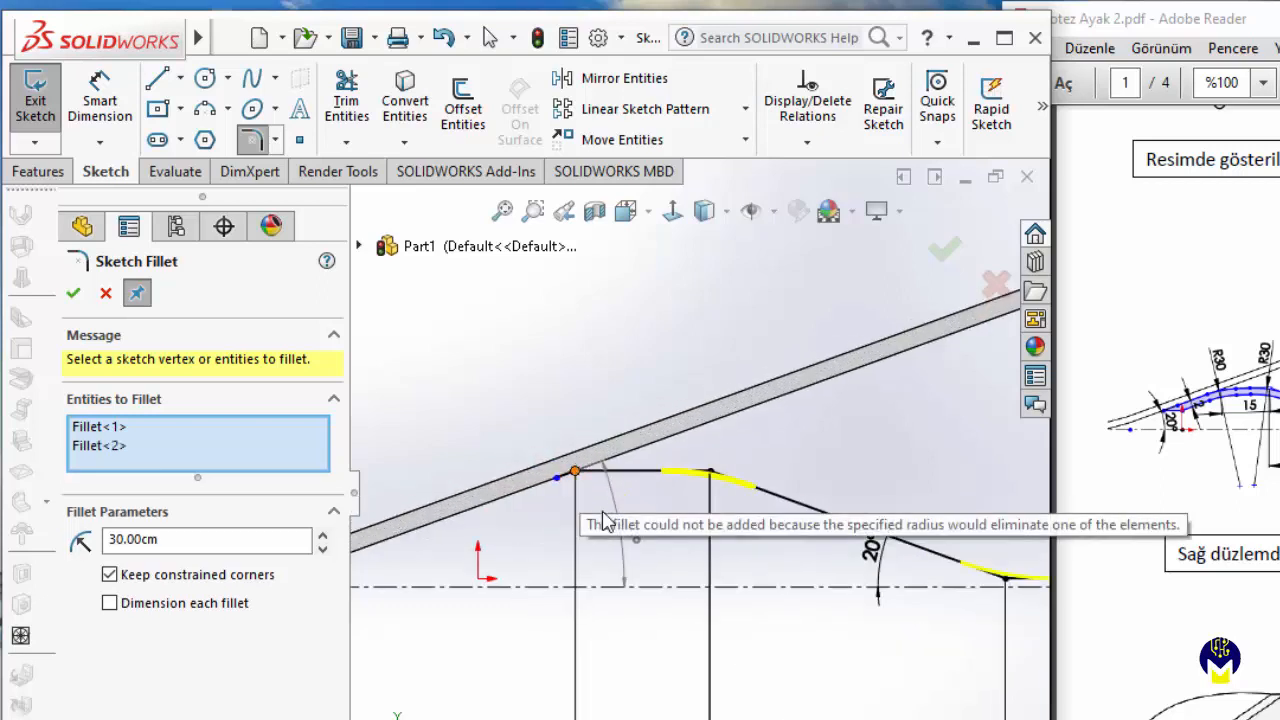
{"action": "left_click", "coordinate": [575, 470]}
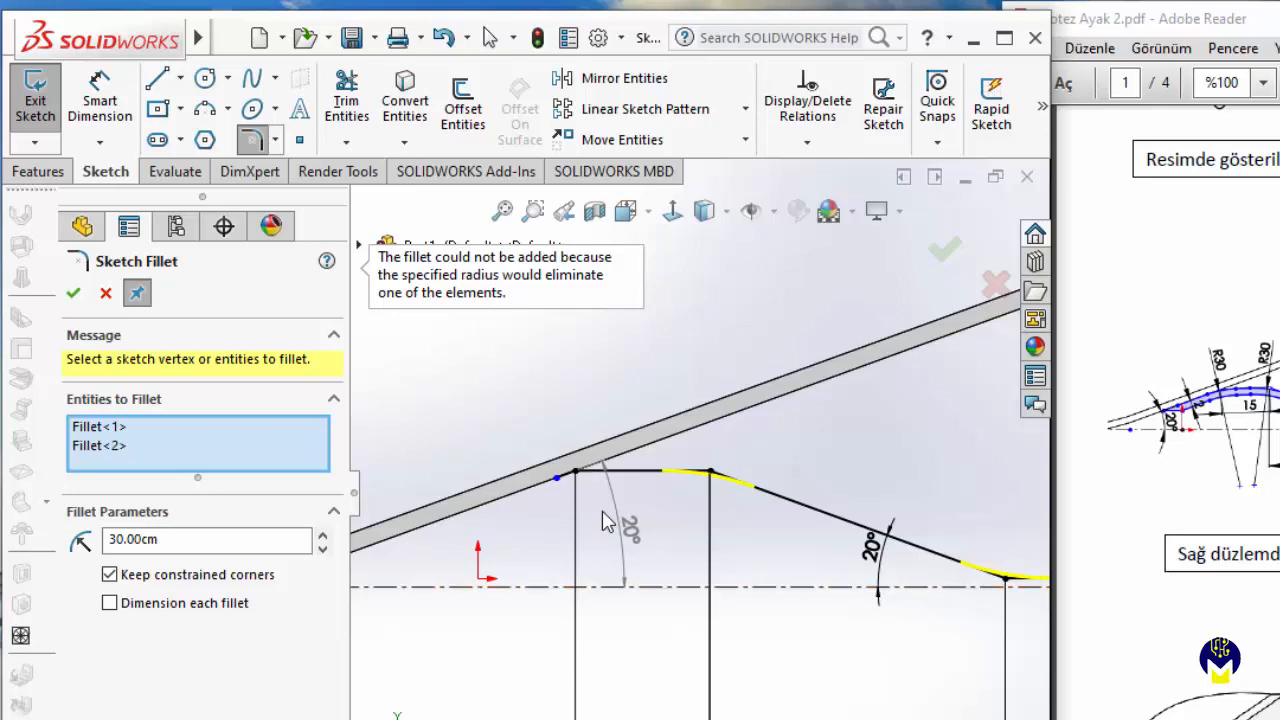
{"action": "left_click", "coordinate": [73, 293]}
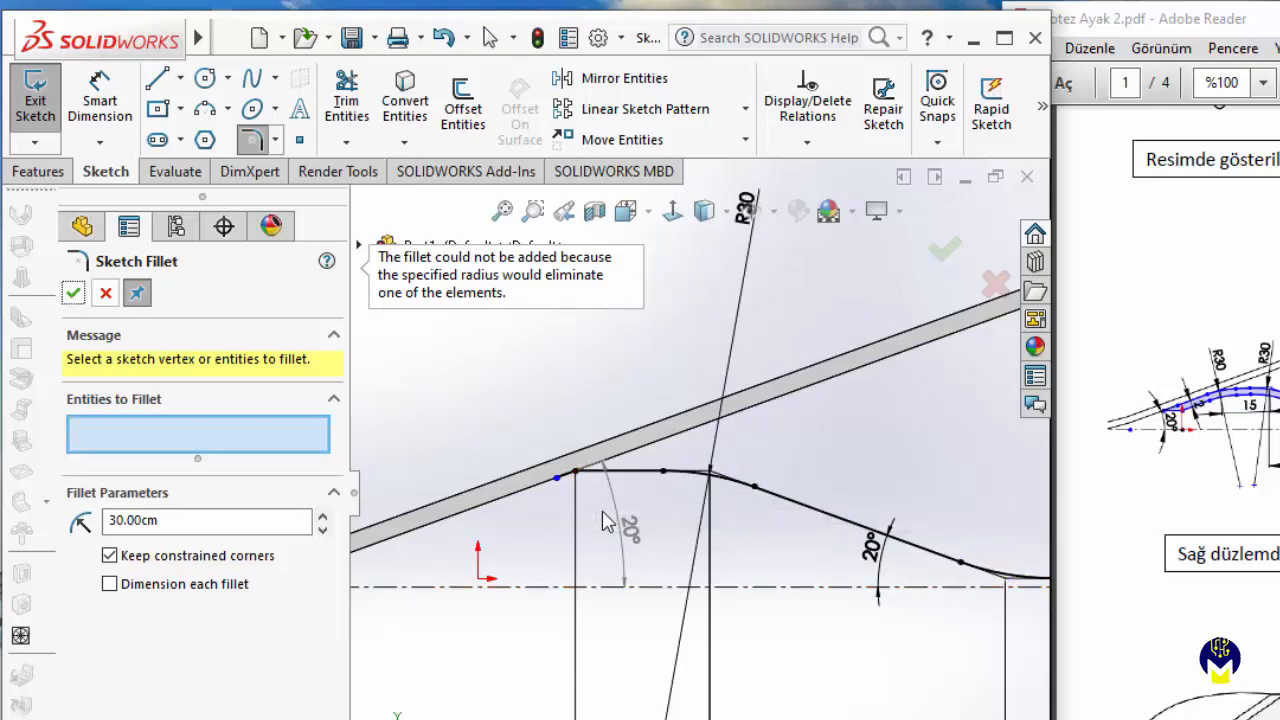
{"action": "key", "text": "Escape"}
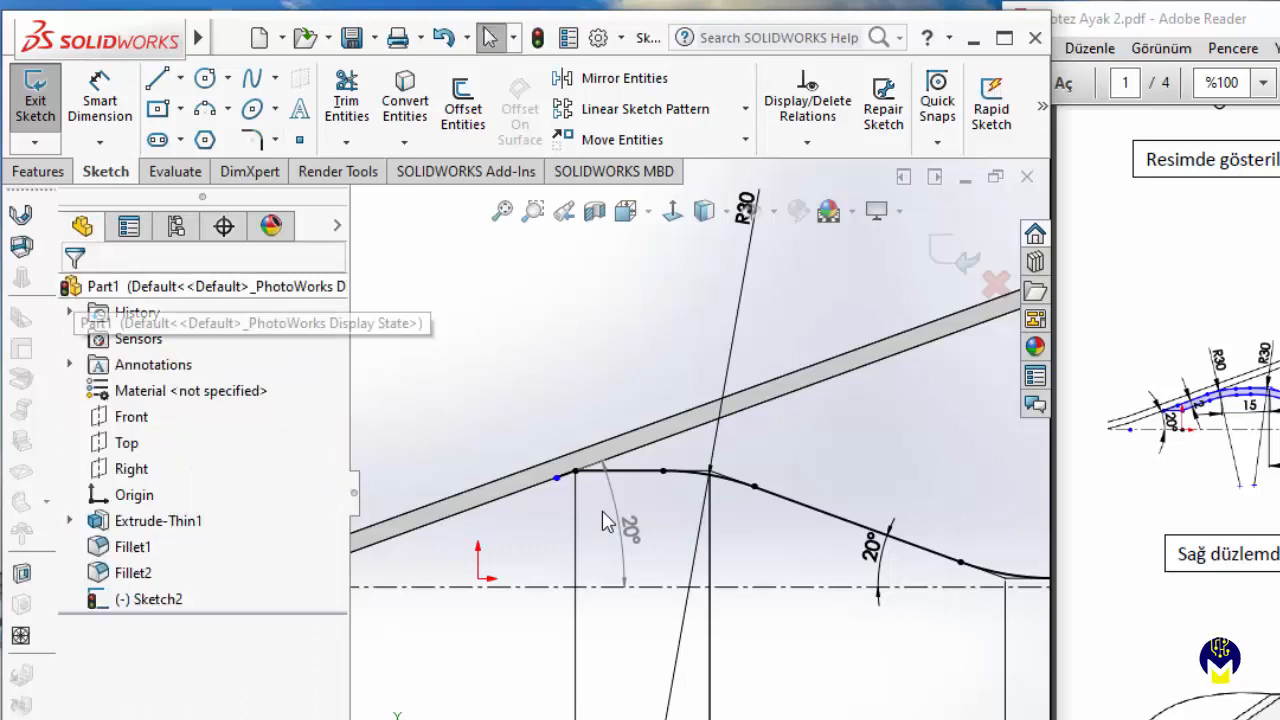
- Lengthen the short segment along the plate's underside and fillet its corner with the upper horizontal line at 30 cm radius
{"action": "left_click_drag", "start_coordinate": [556, 478], "coordinate": [494, 500]}
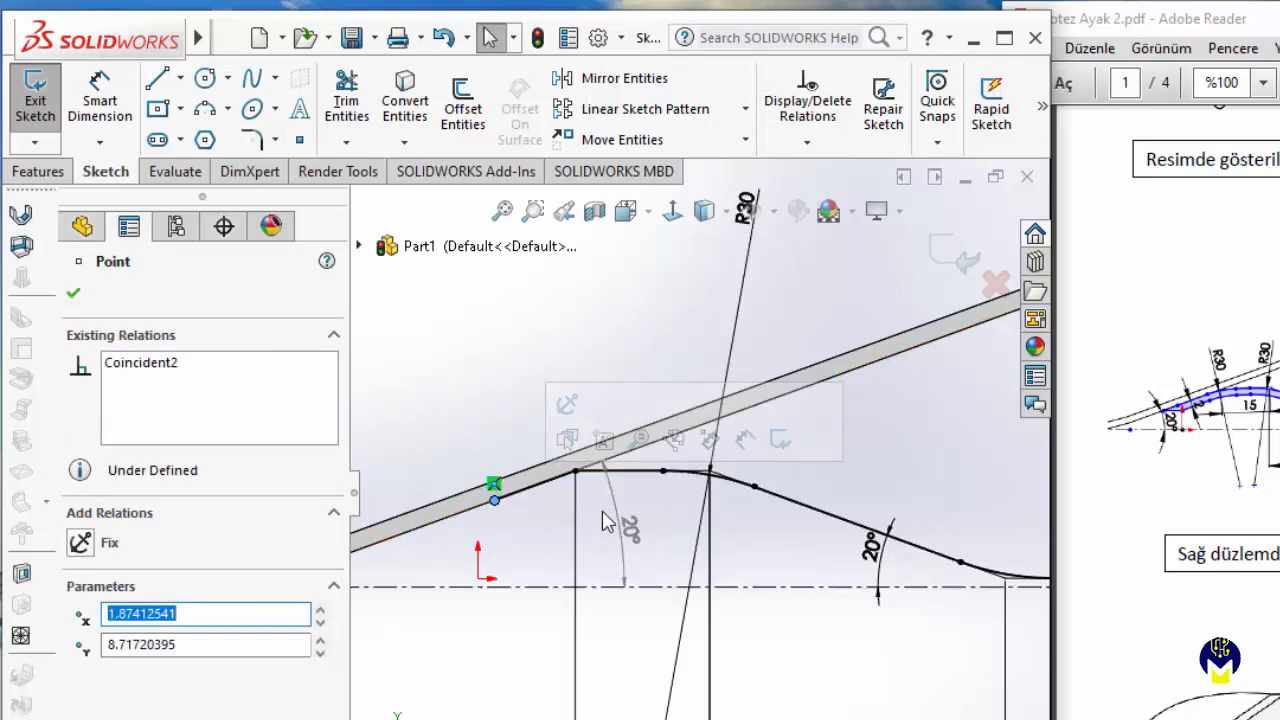
{"action": "key", "text": "Escape"}
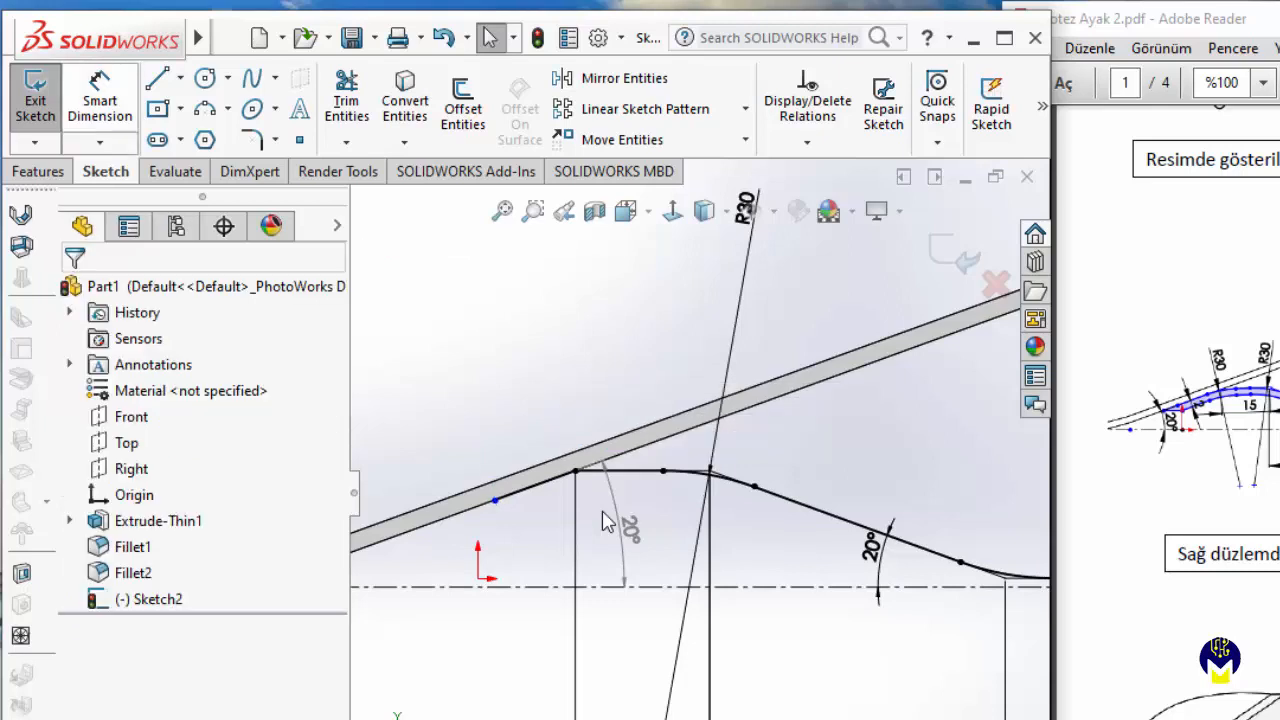
{"action": "left_click", "coordinate": [253, 140]}
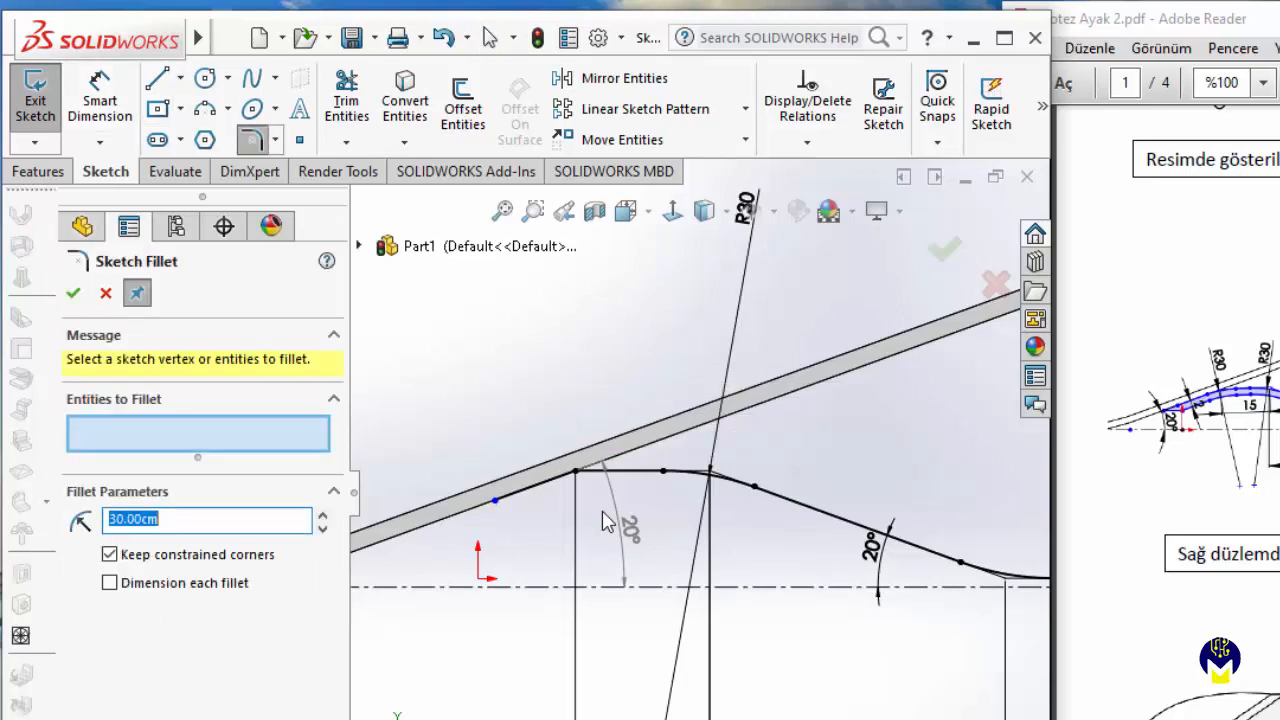
{"action": "left_click", "coordinate": [575, 470]}
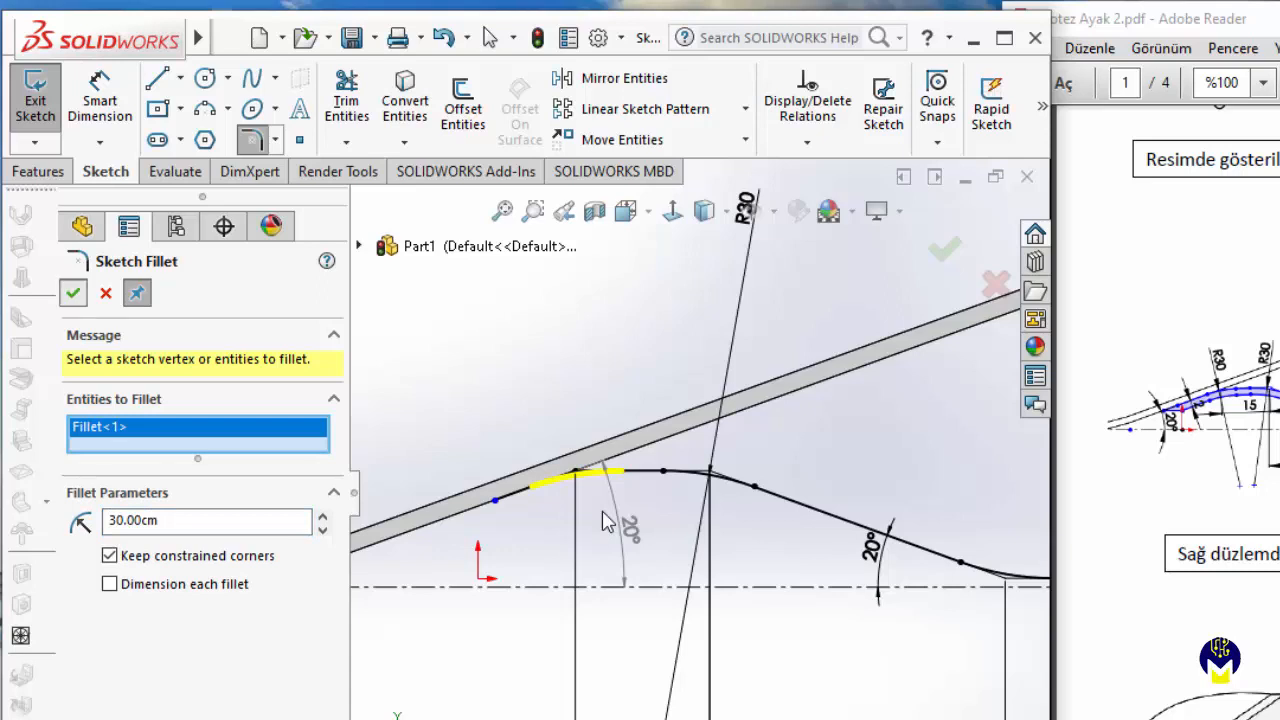
{"action": "left_click", "coordinate": [73, 292]}
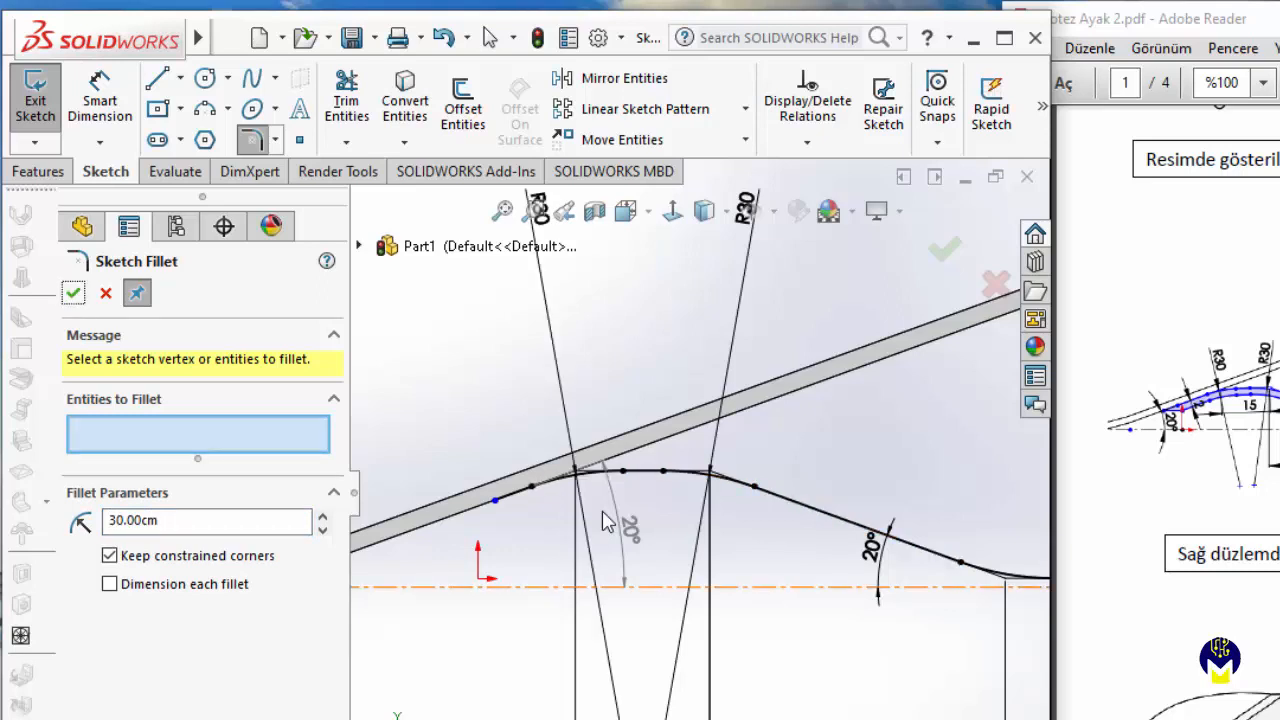
{"action": "scroll", "coordinate": [605, 521], "scroll_direction": "up", "scroll_amount": 4}
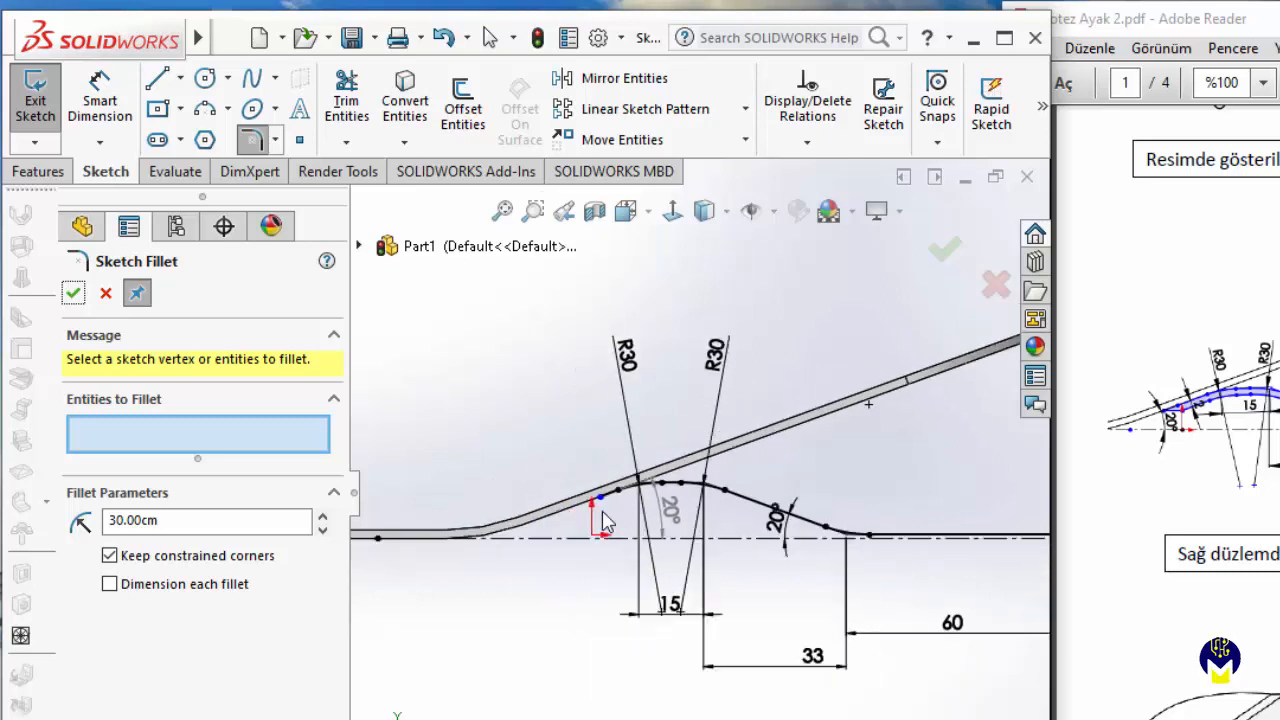
{"action": "scroll", "coordinate": [605, 521], "scroll_direction": "up", "scroll_amount": 2}
{"action": "scroll", "coordinate": [605, 521], "scroll_direction": "down", "scroll_amount": 2}
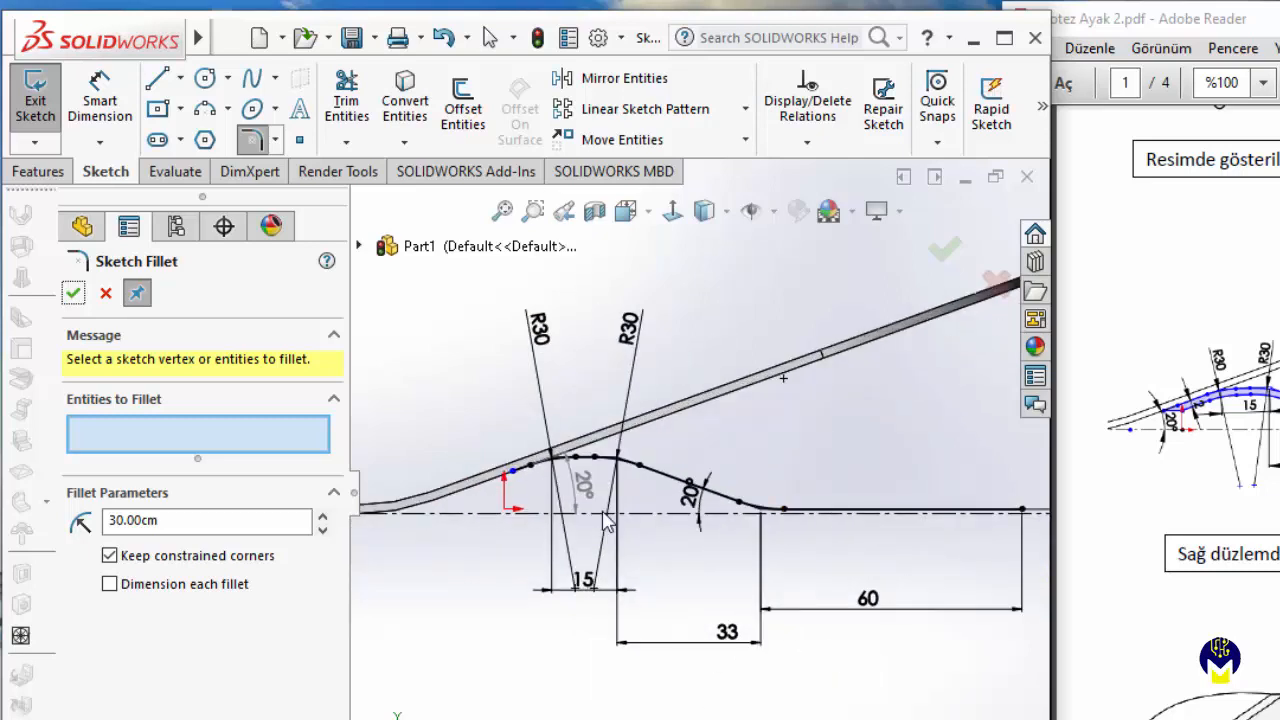
{"action": "key", "text": "Escape"}
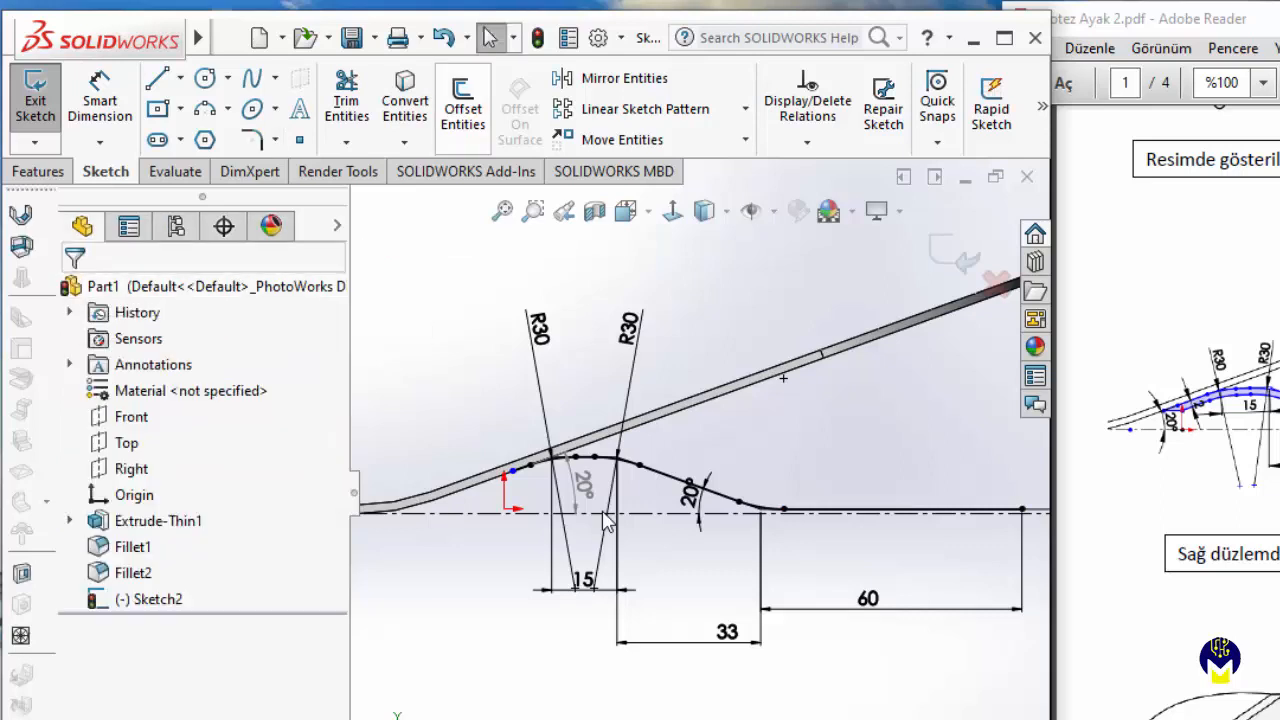
- Offset the whole profile chain 2 cm downward, on the side away from the plate
{"action": "left_click", "coordinate": [463, 105]}
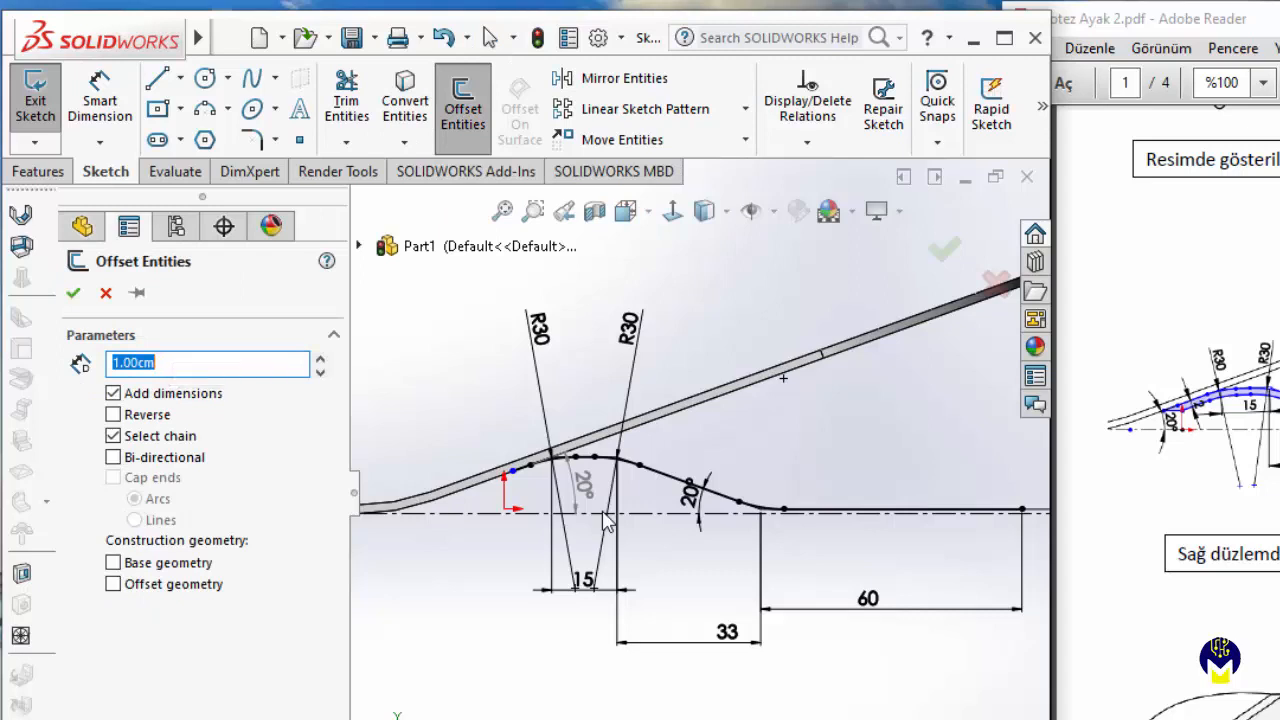
{"action": "type", "text": "2"}
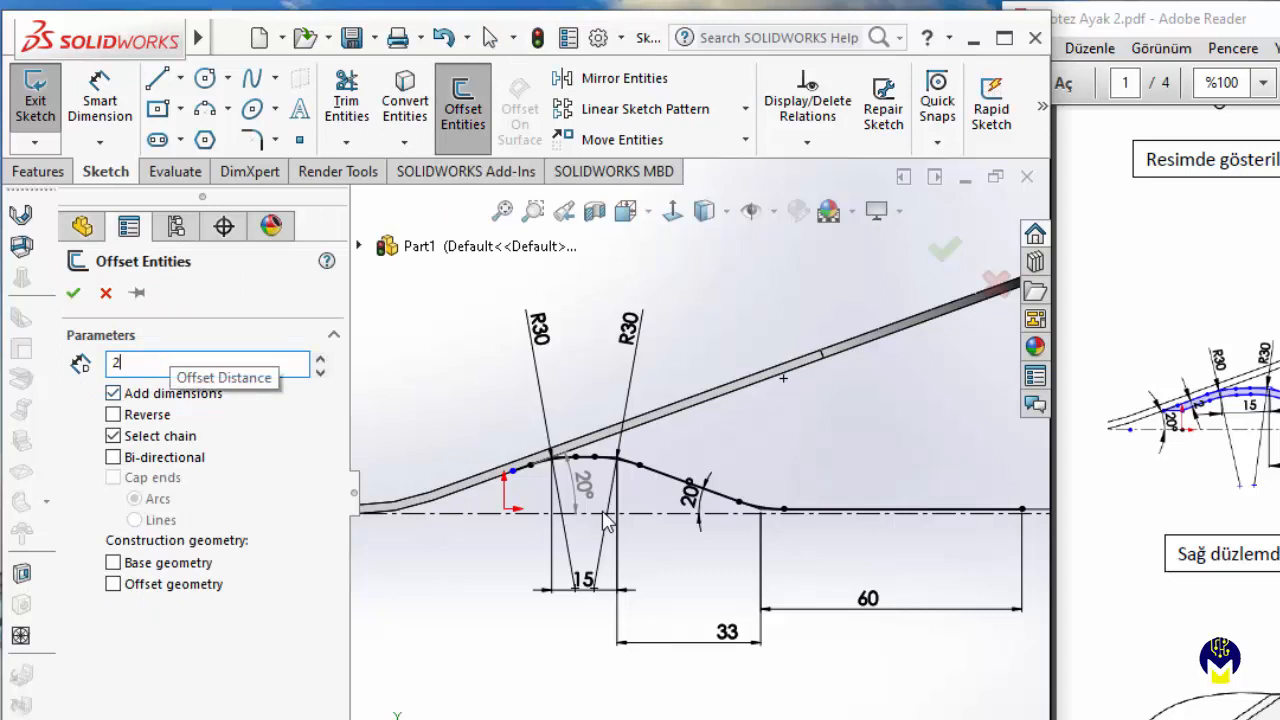
{"action": "key", "text": "Return"}
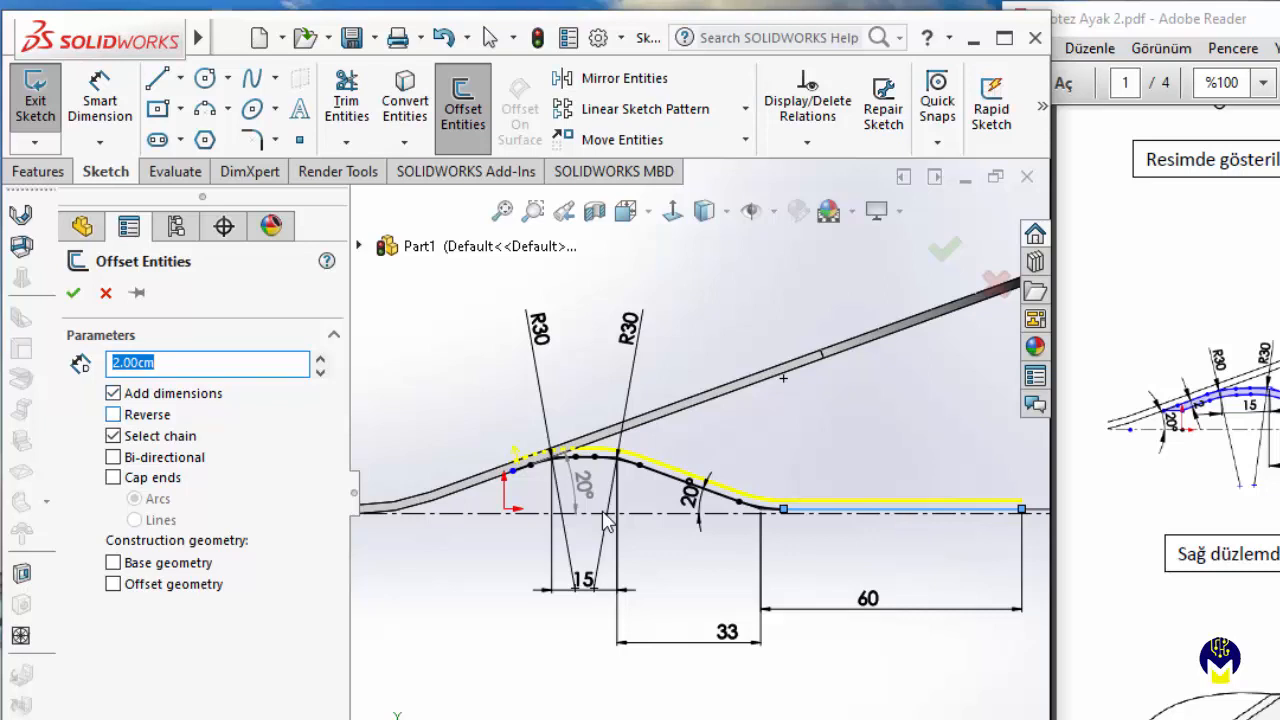
{"action": "left_click", "coordinate": [603, 512]}
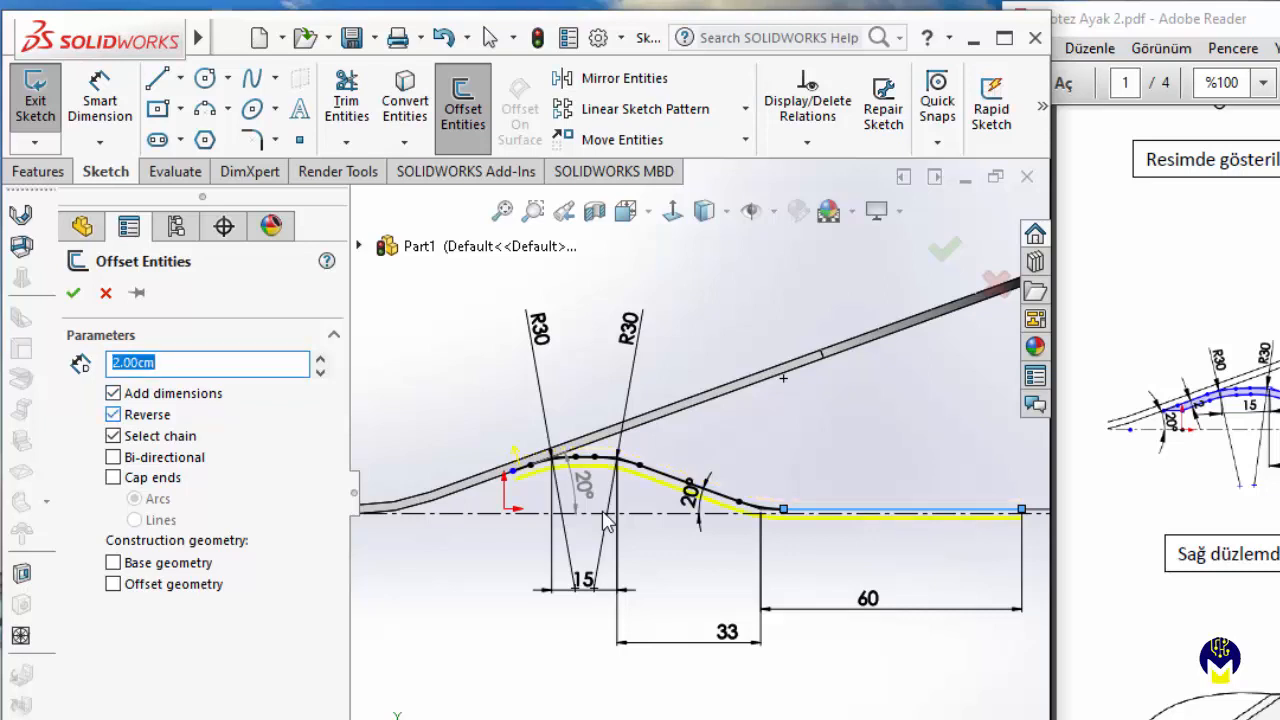
{"action": "key", "text": "Return"}
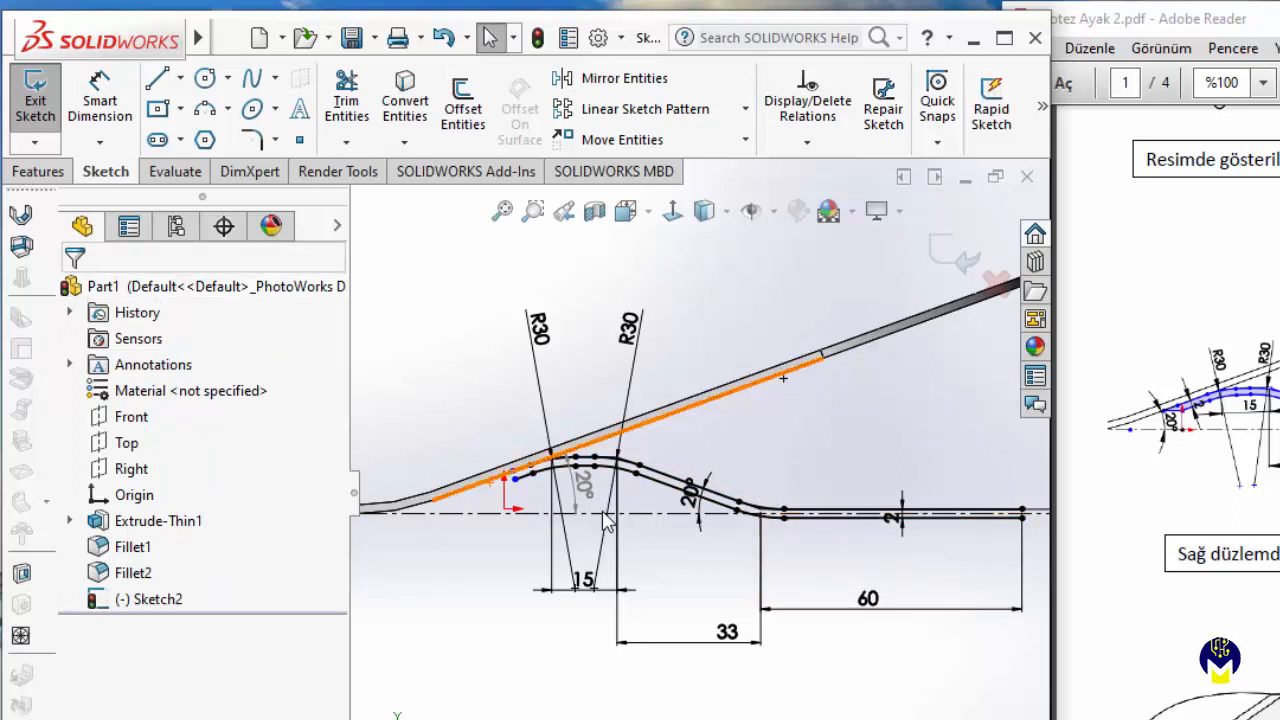
- Close the profile's end at the plate with a horizontal line about 6 cm long from the lower offset endpoint and a line along the plate's underside
{"action": "key", "text": "l"}
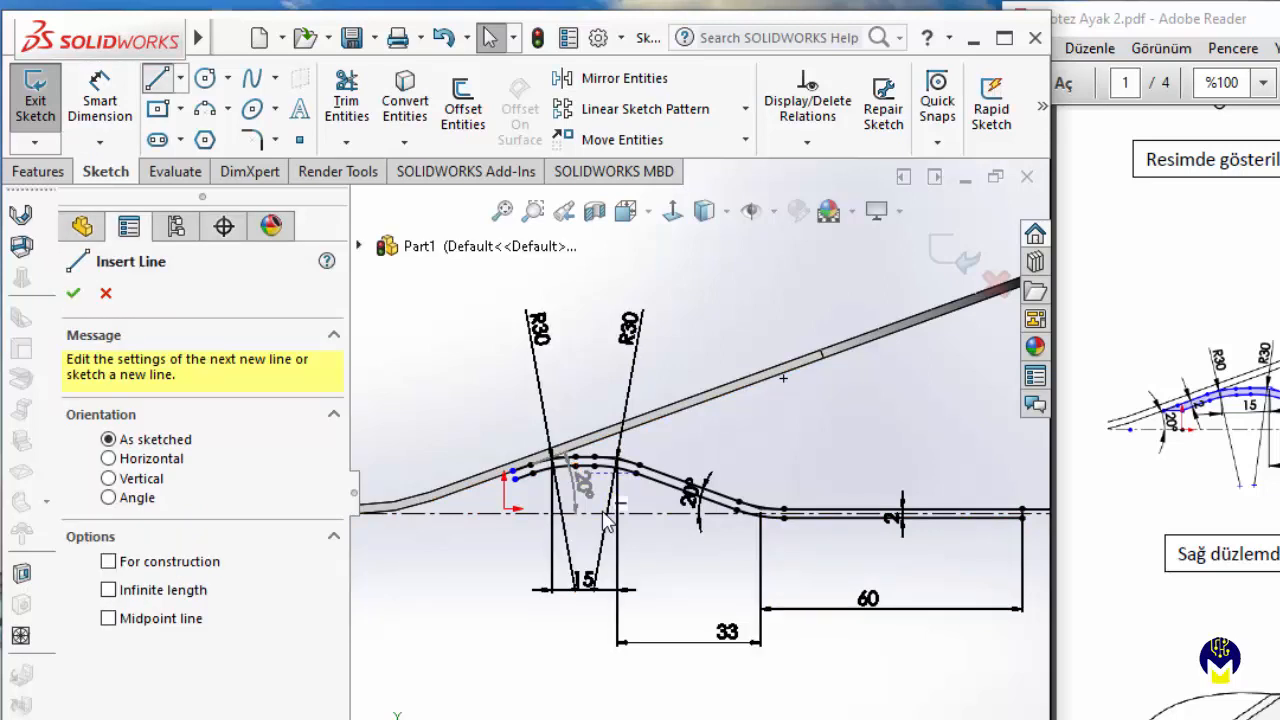
{"action": "scroll", "coordinate": [607, 521], "scroll_direction": "up", "scroll_amount": 2}
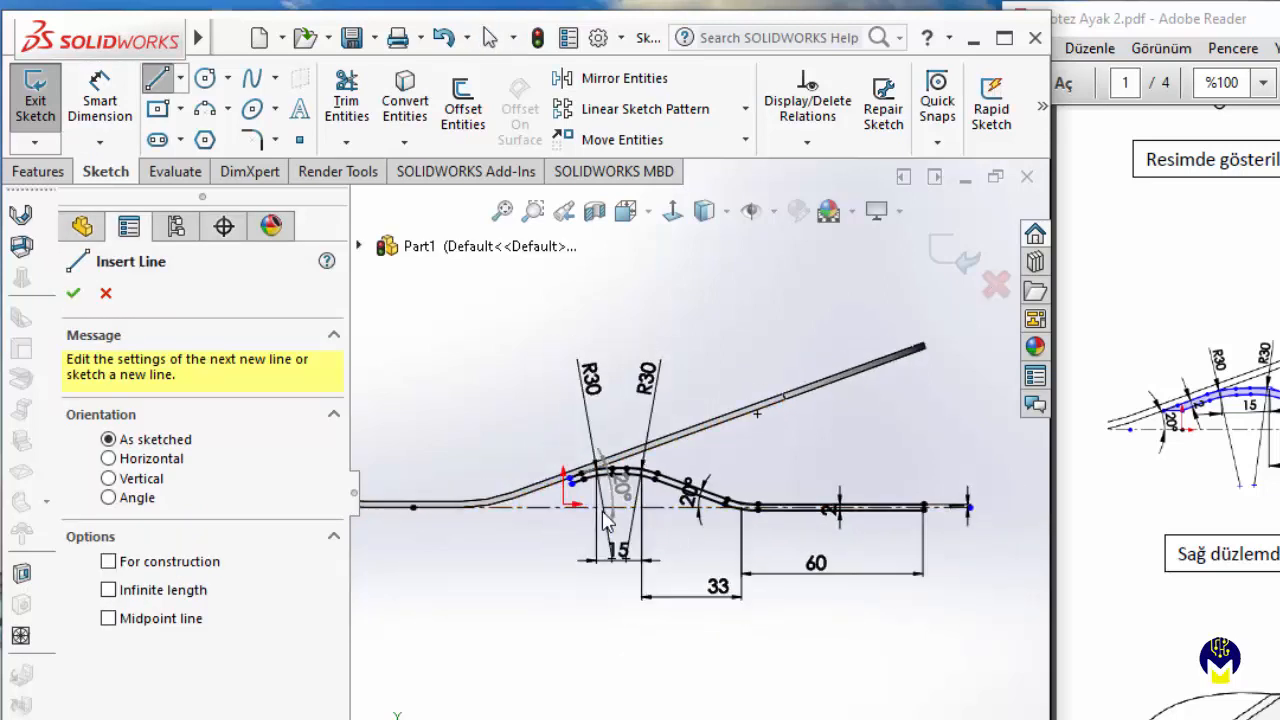
{"action": "scroll", "coordinate": [607, 521], "scroll_direction": "down", "scroll_amount": 5}
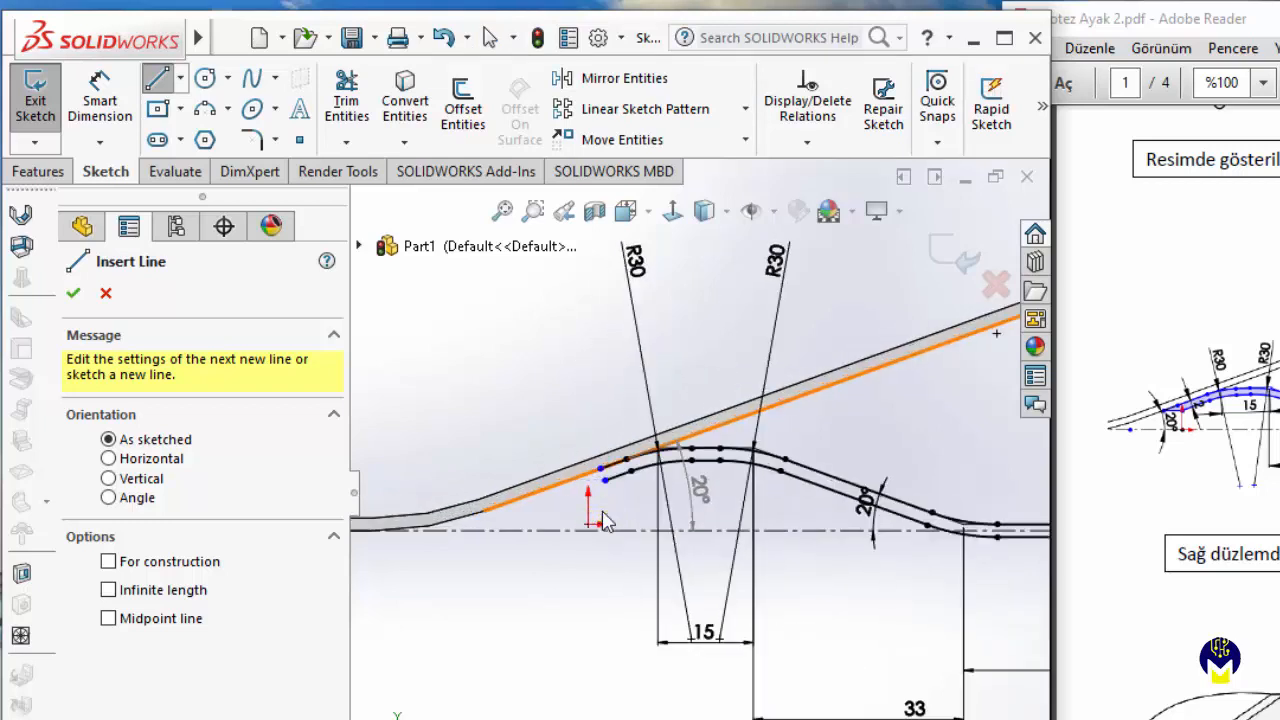
{"action": "left_click", "coordinate": [607, 521]}
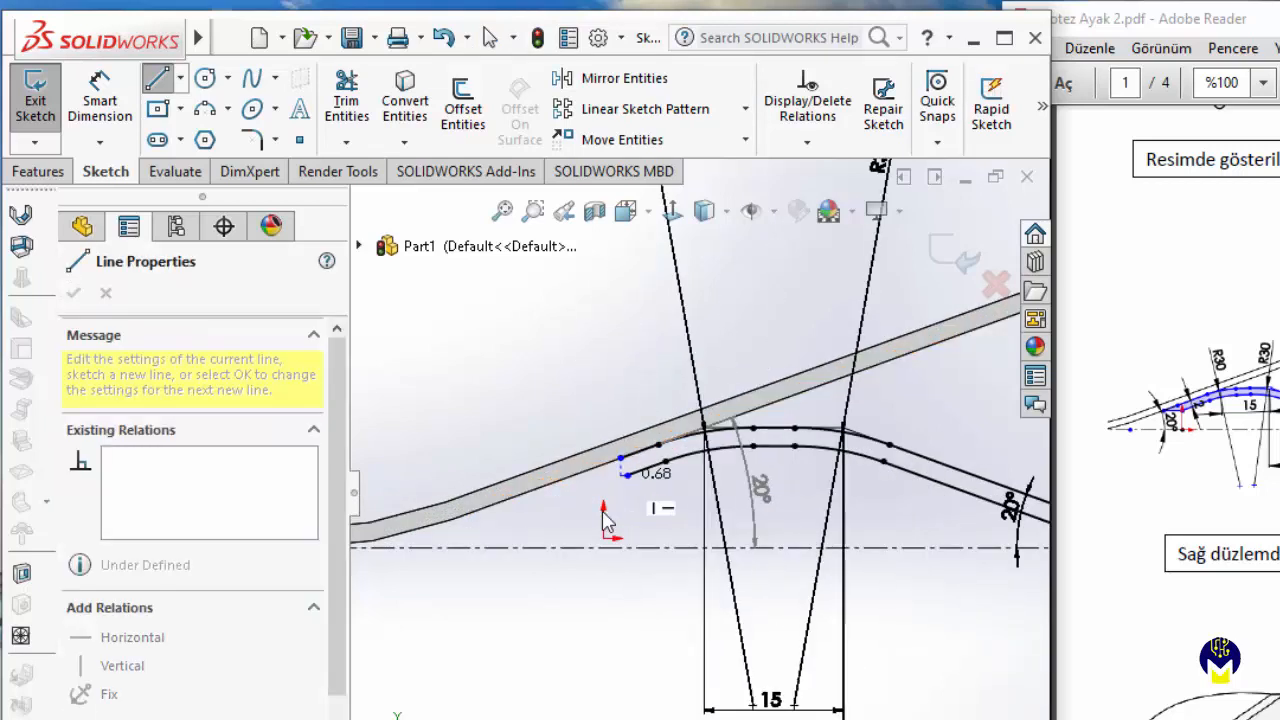
{"action": "type", "text": "6"}
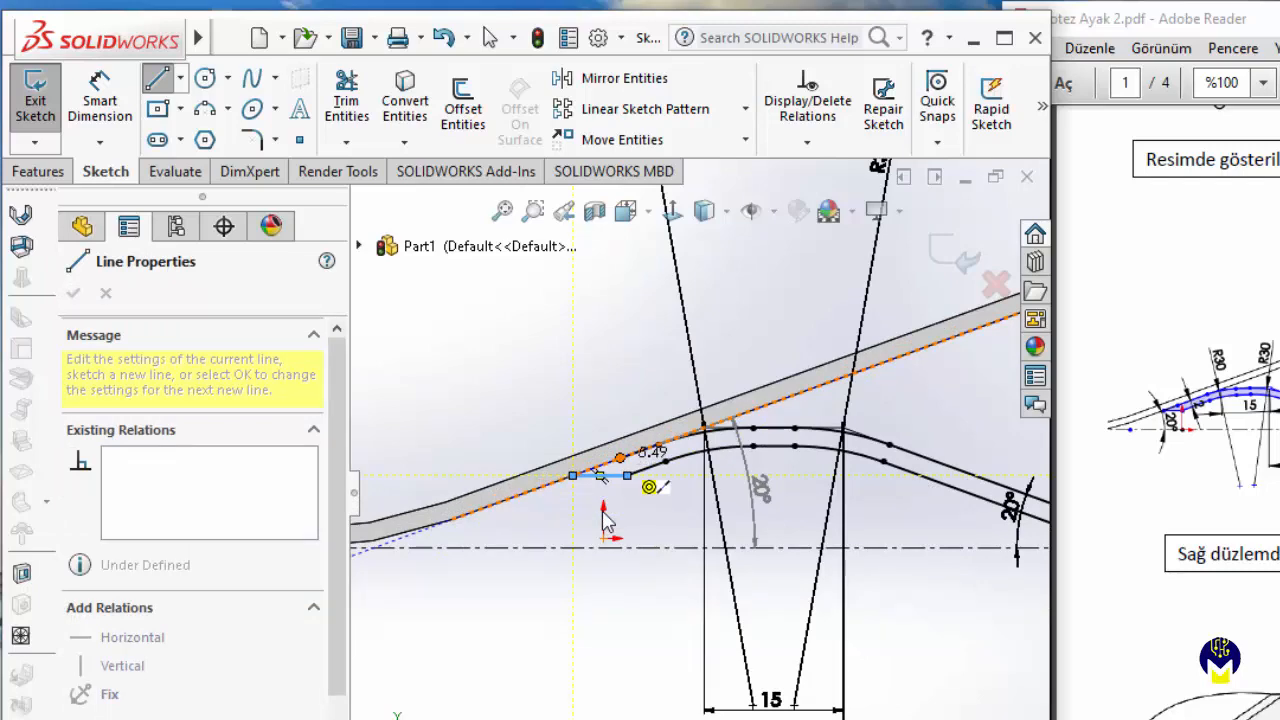
{"action": "key", "text": "Return"}
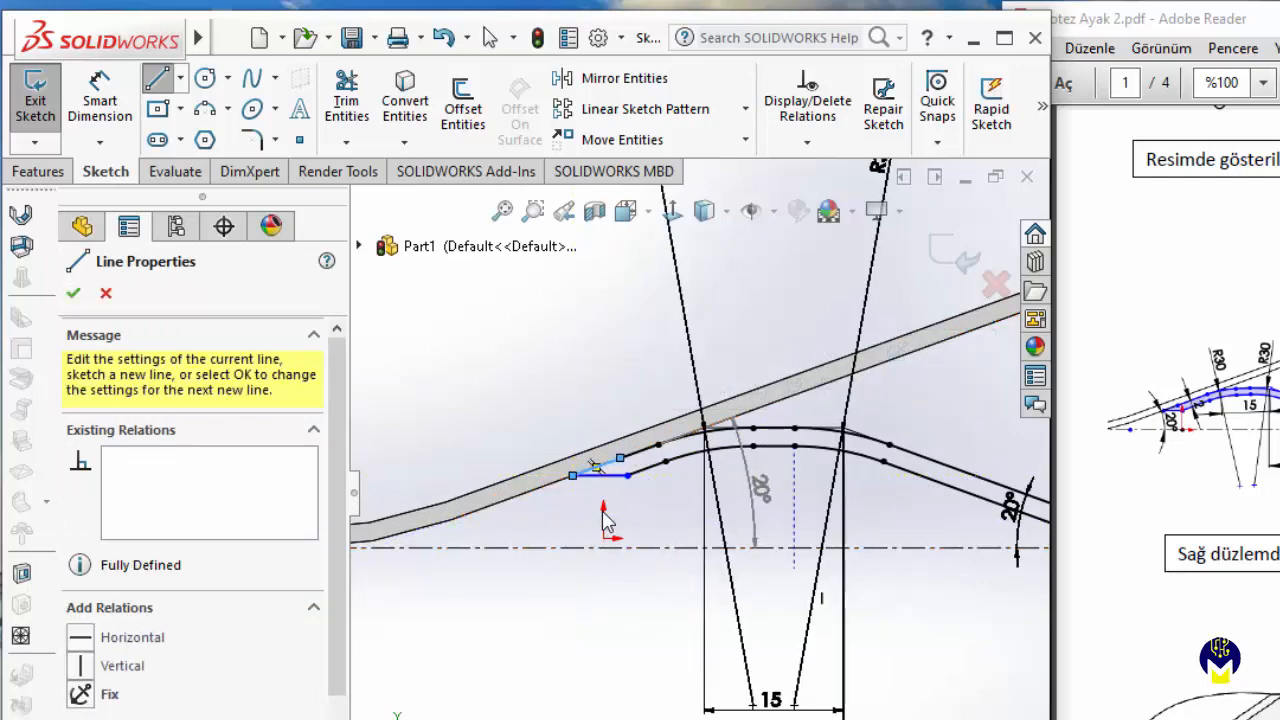
- Close the profile's far end with a vertical line joining the upper and lower lines at the end of the 60 cm segment
{"action": "key", "text": "f"}
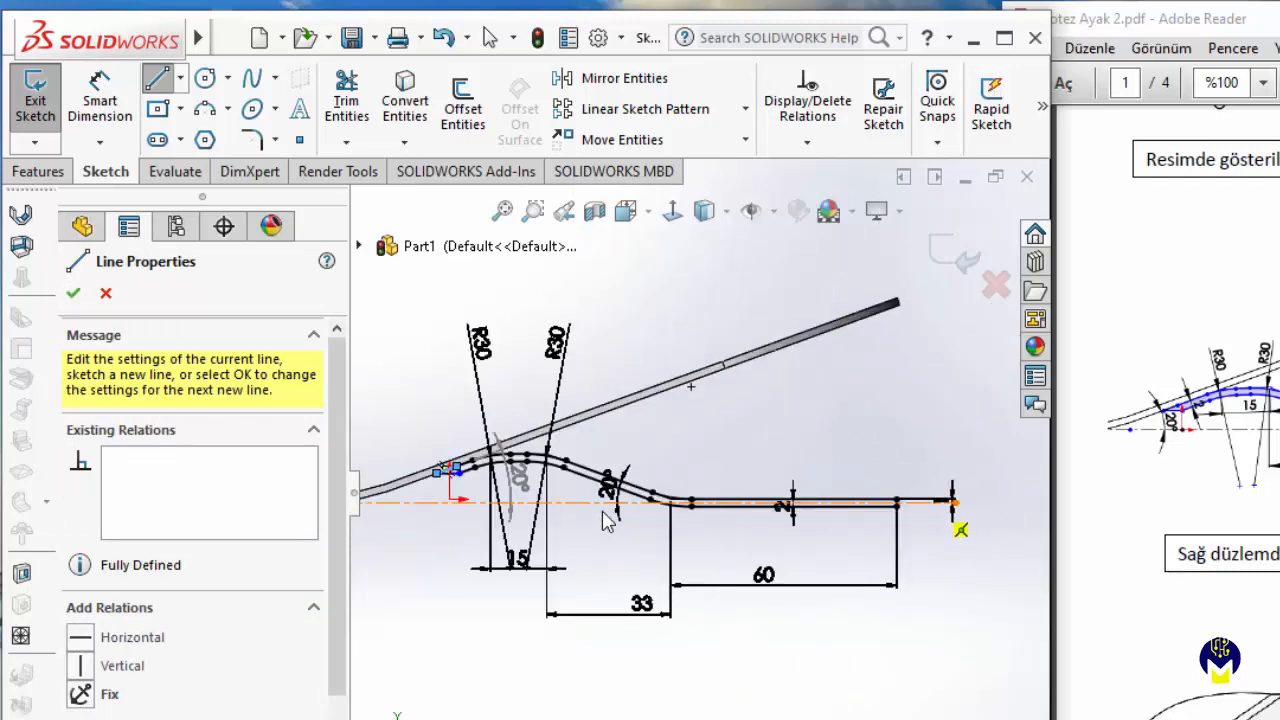
{"action": "scroll", "coordinate": [605, 520], "scroll_direction": "down", "scroll_amount": 8}
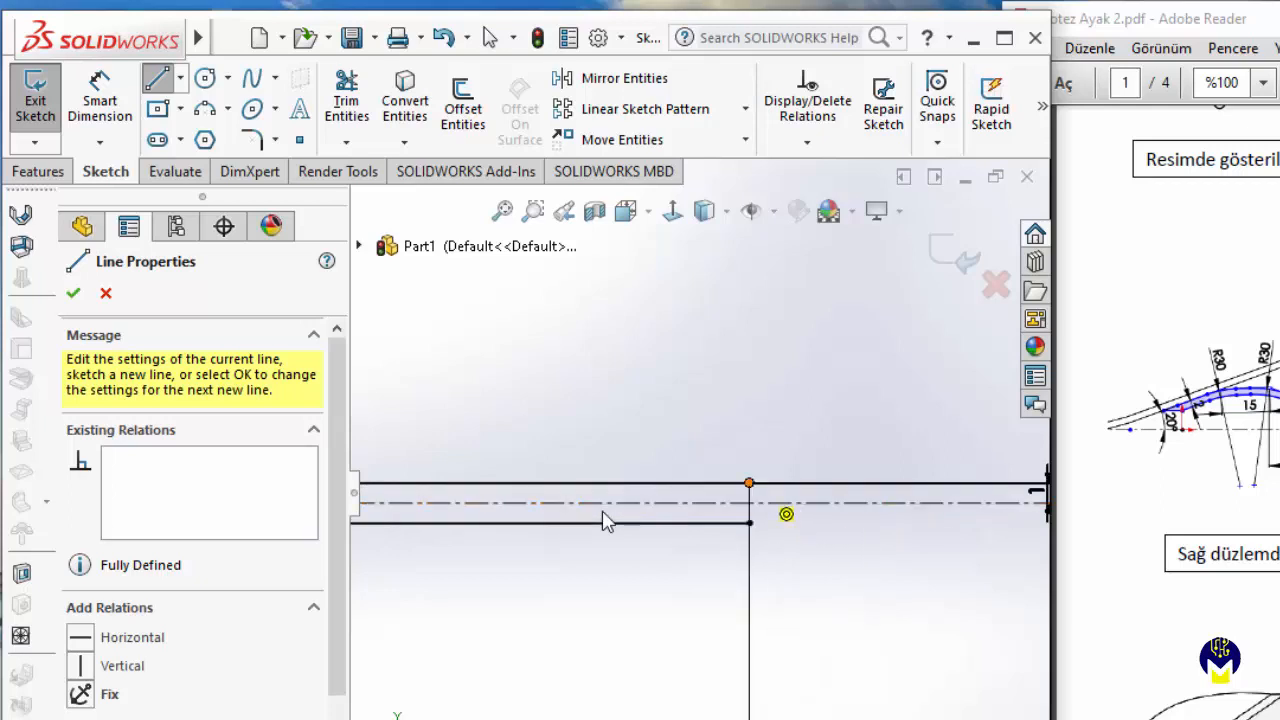
{"action": "left_click", "coordinate": [749, 522]}
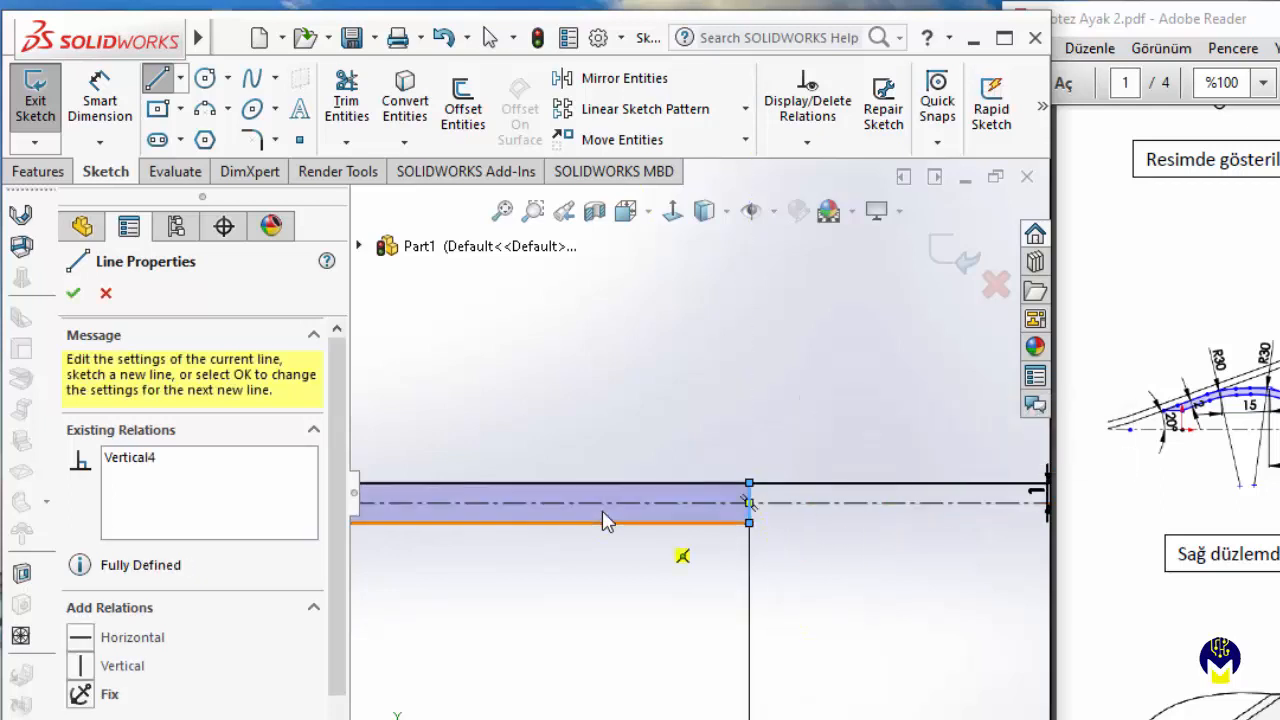
{"action": "scroll", "coordinate": [605, 520], "scroll_direction": "up", "scroll_amount": 8}
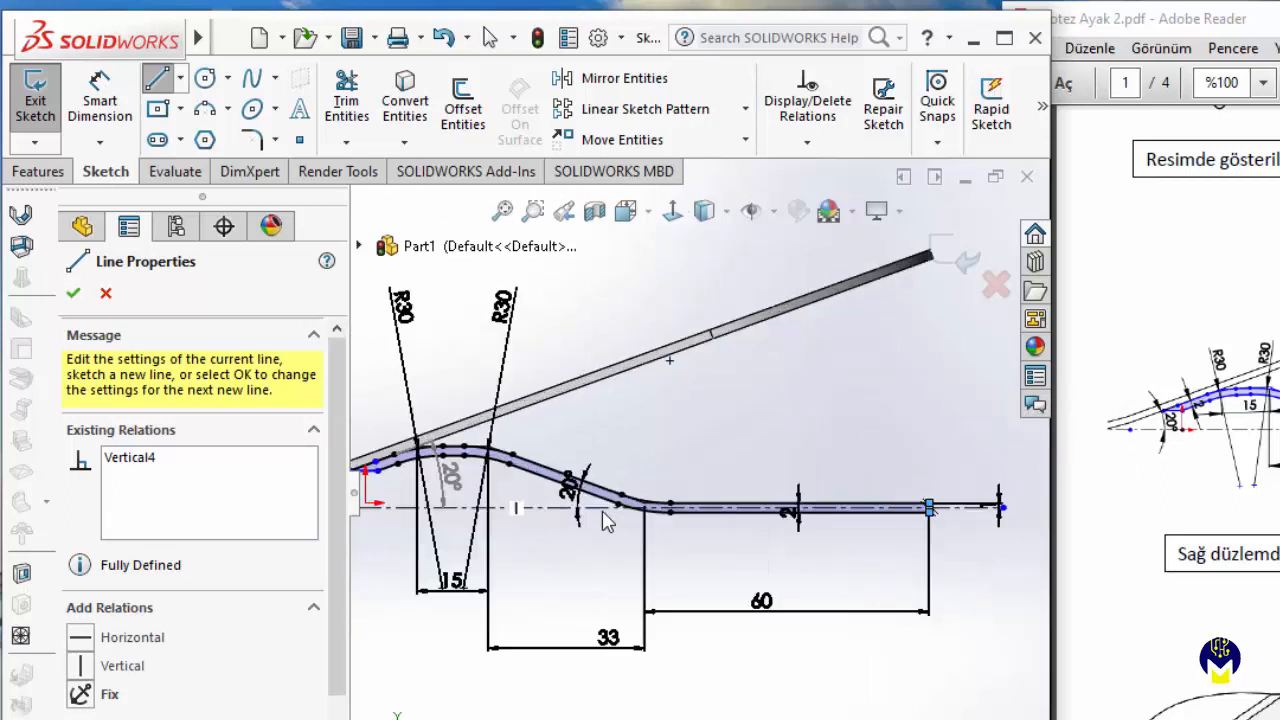
{"action": "scroll", "coordinate": [605, 520], "scroll_direction": "up", "scroll_amount": 3}
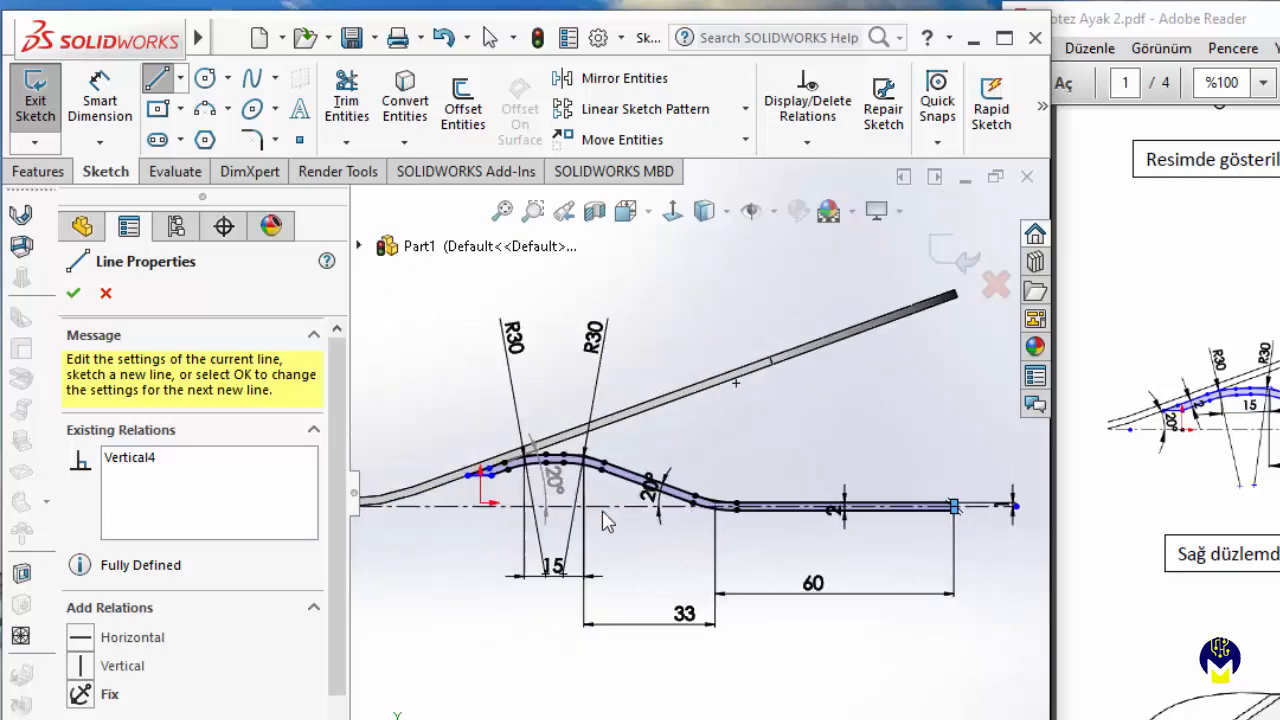
{"action": "key", "text": "Return"}
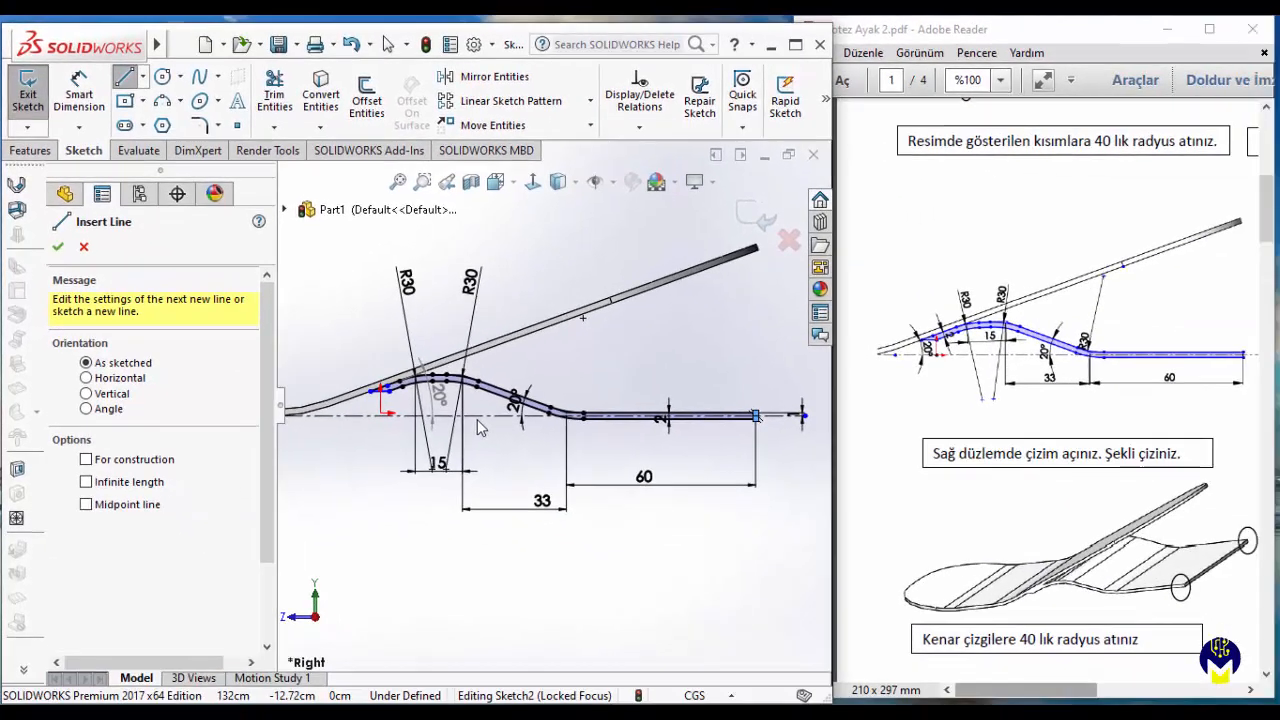
- Extrude the closed profile 100 cm with the Mid Plane end condition, merging the result
{"action": "left_click_drag", "start_coordinate": [1026, 690], "coordinate": [1166, 690]}
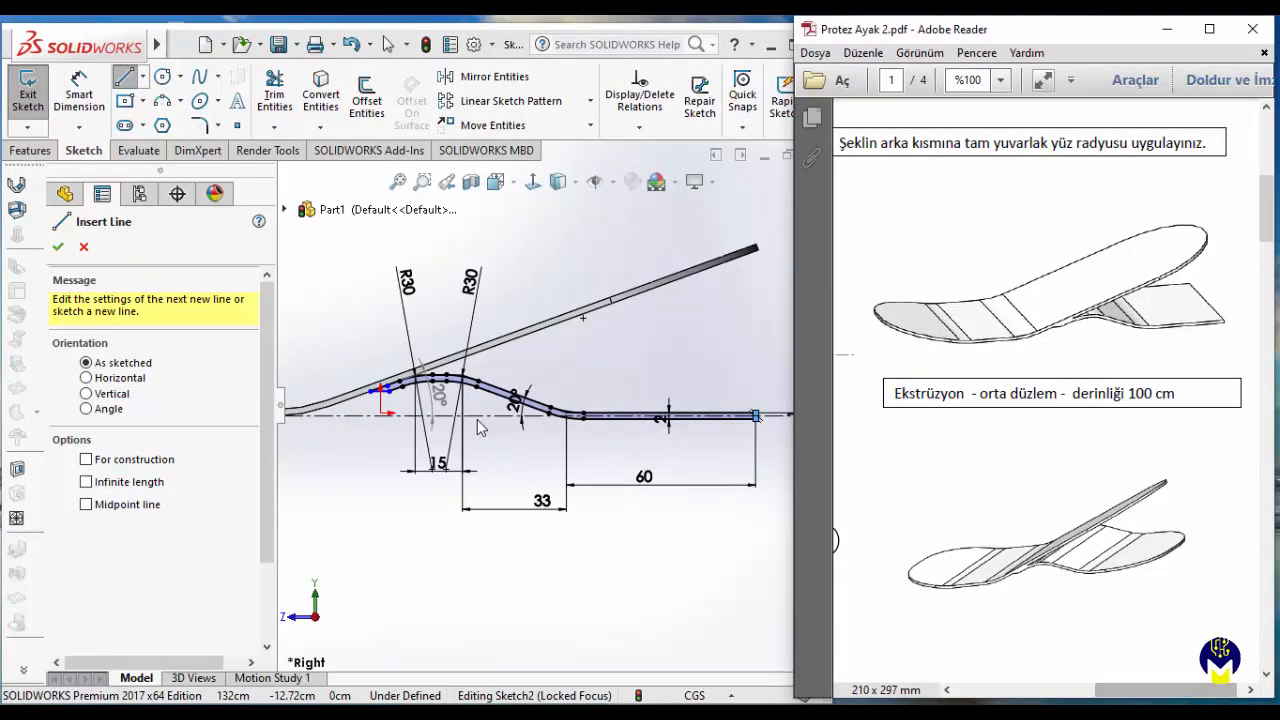
{"action": "left_click", "coordinate": [478, 428]}
{"action": "key", "text": "Escape"}
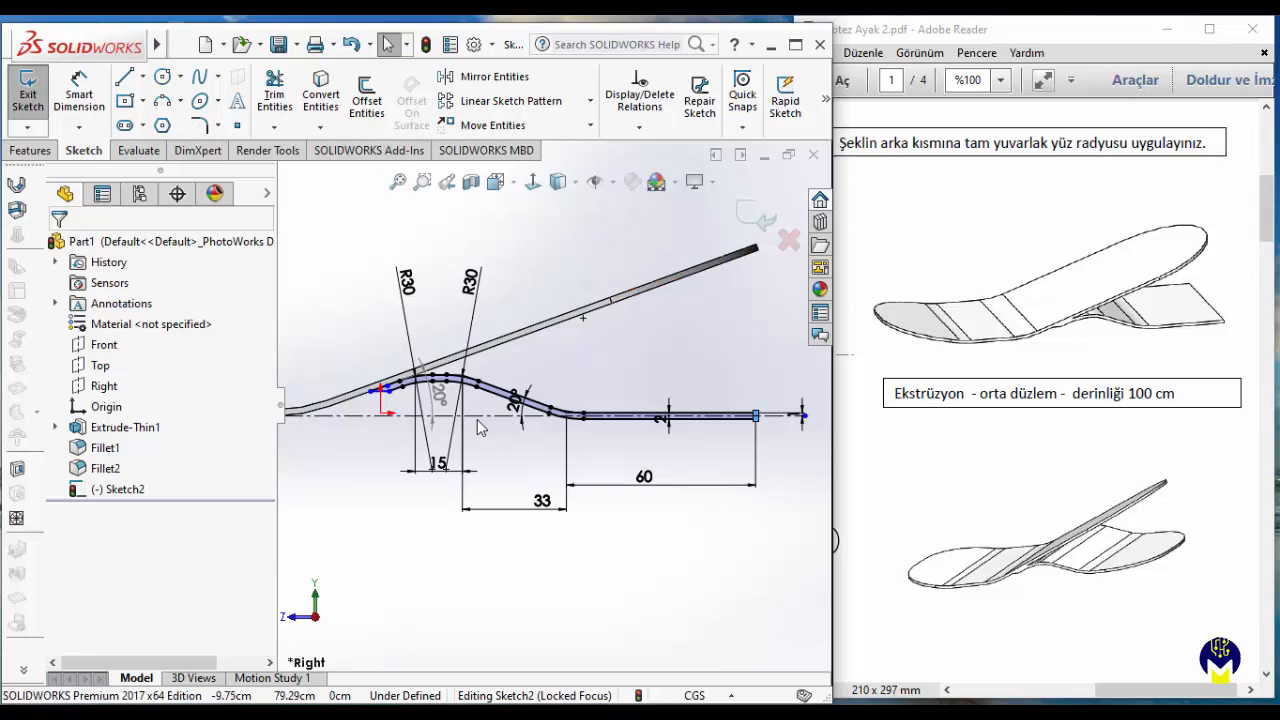
{"action": "left_click", "coordinate": [30, 150]}
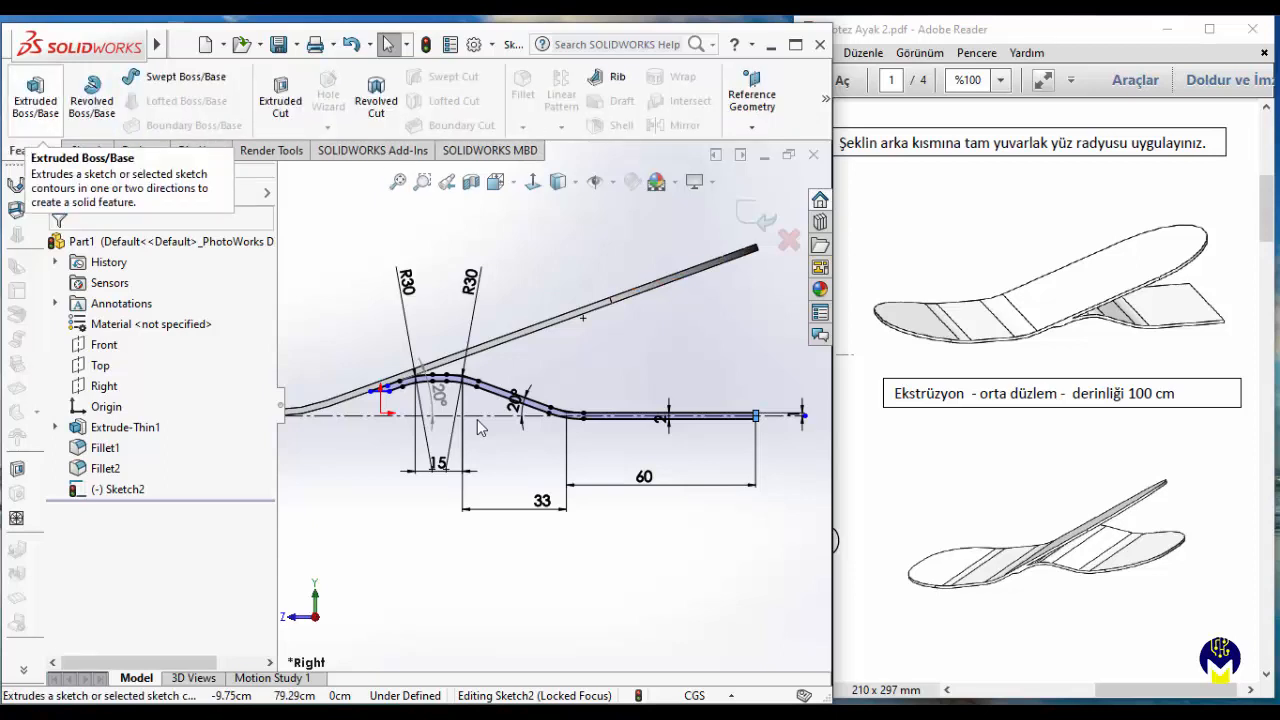
{"action": "left_click", "coordinate": [35, 98]}
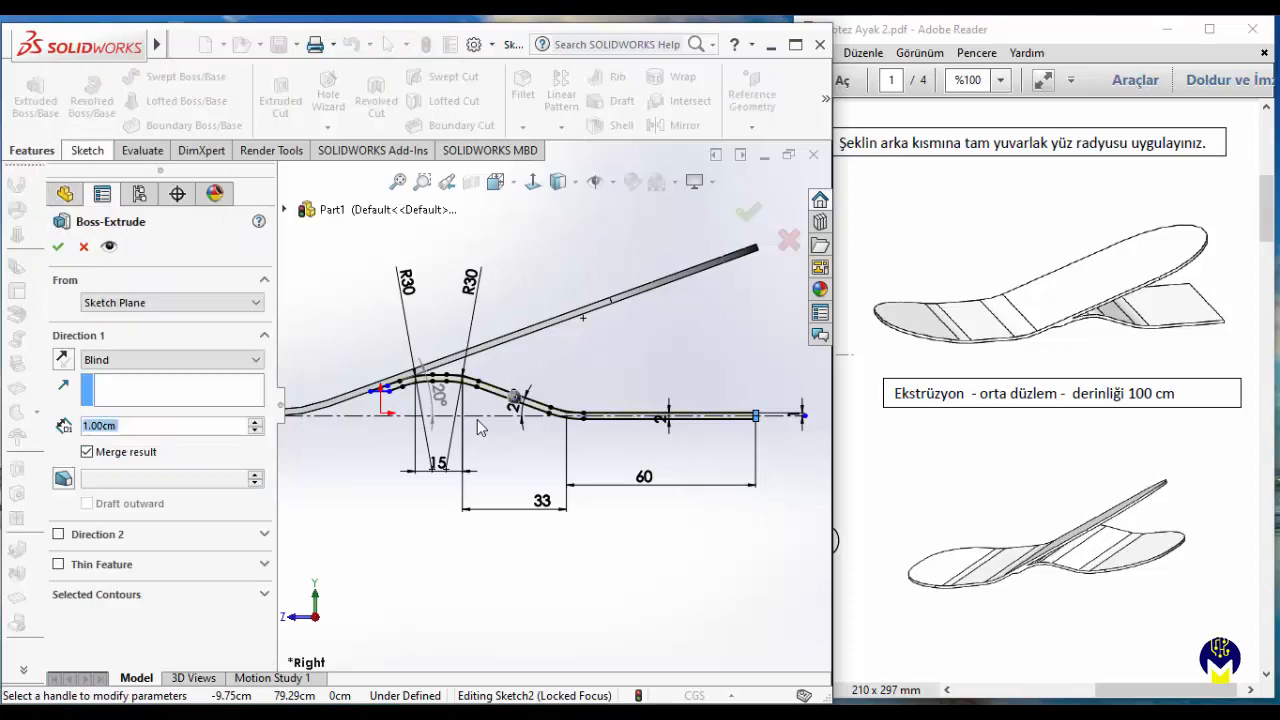
{"action": "left_click", "coordinate": [172, 360]}
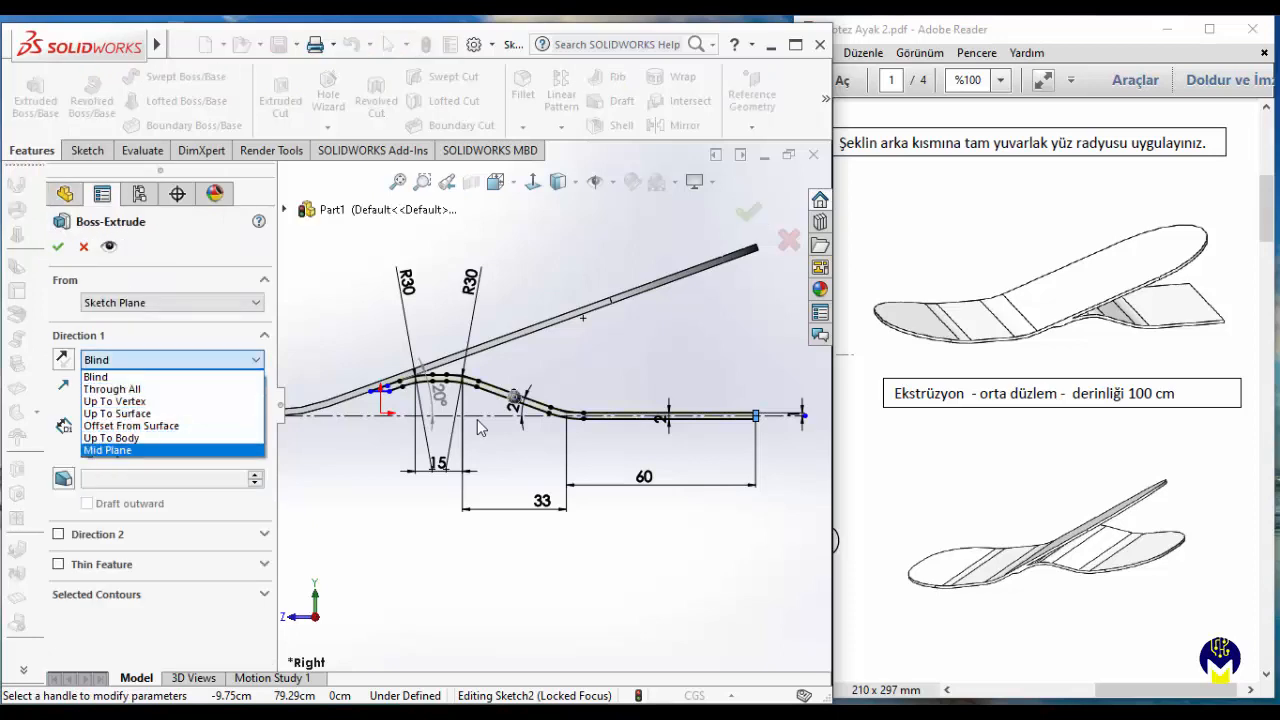
{"action": "left_click", "coordinate": [107, 450]}
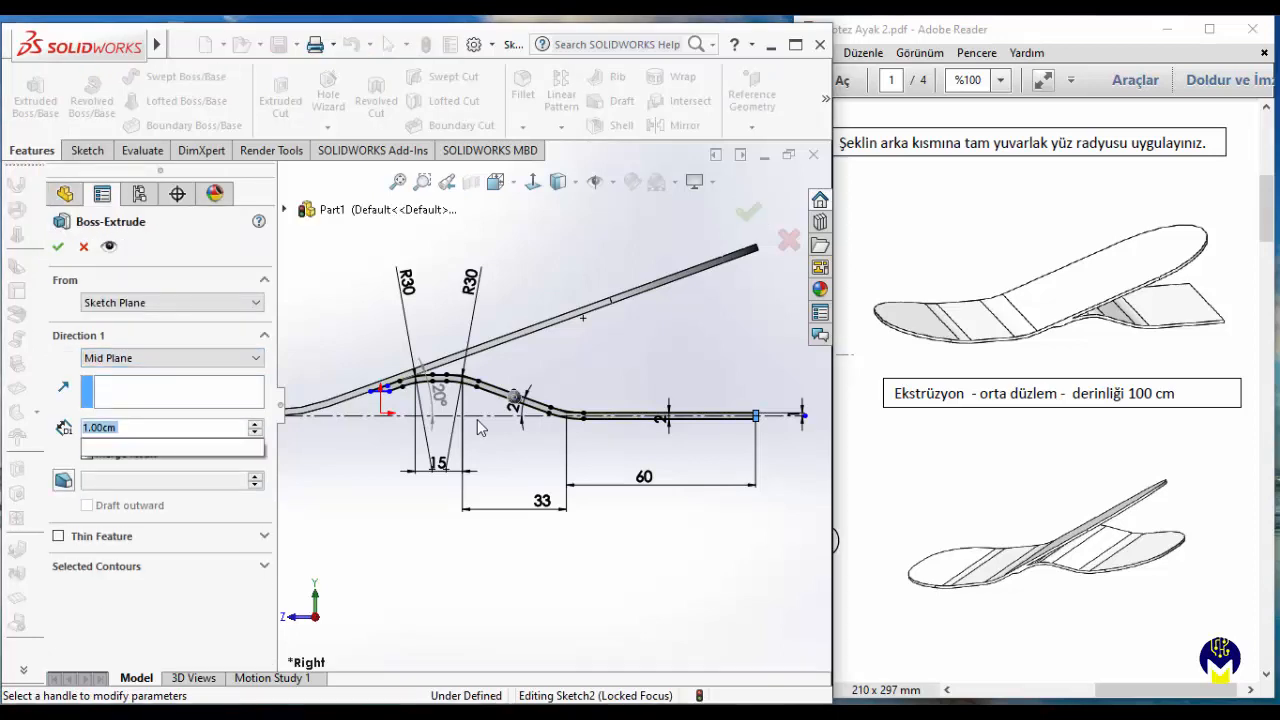
{"action": "type", "text": "100"}
{"action": "key", "text": "Return"}
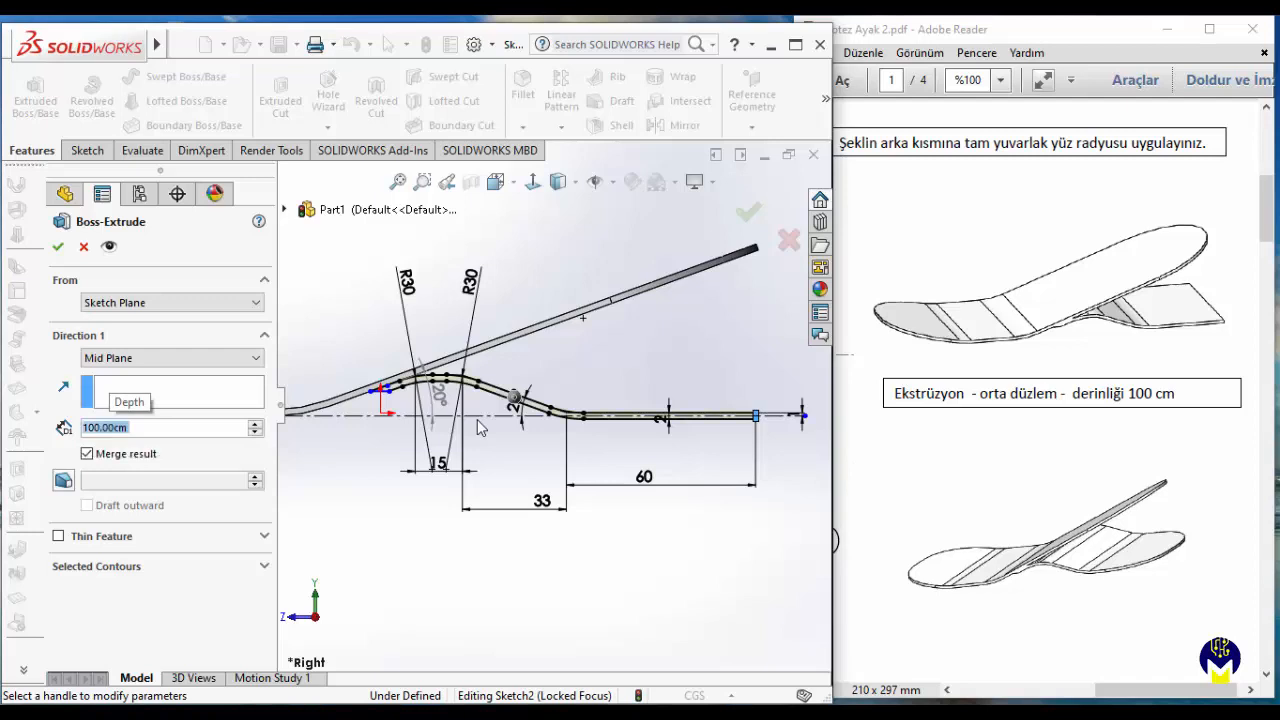
{"action": "key", "text": "Return"}
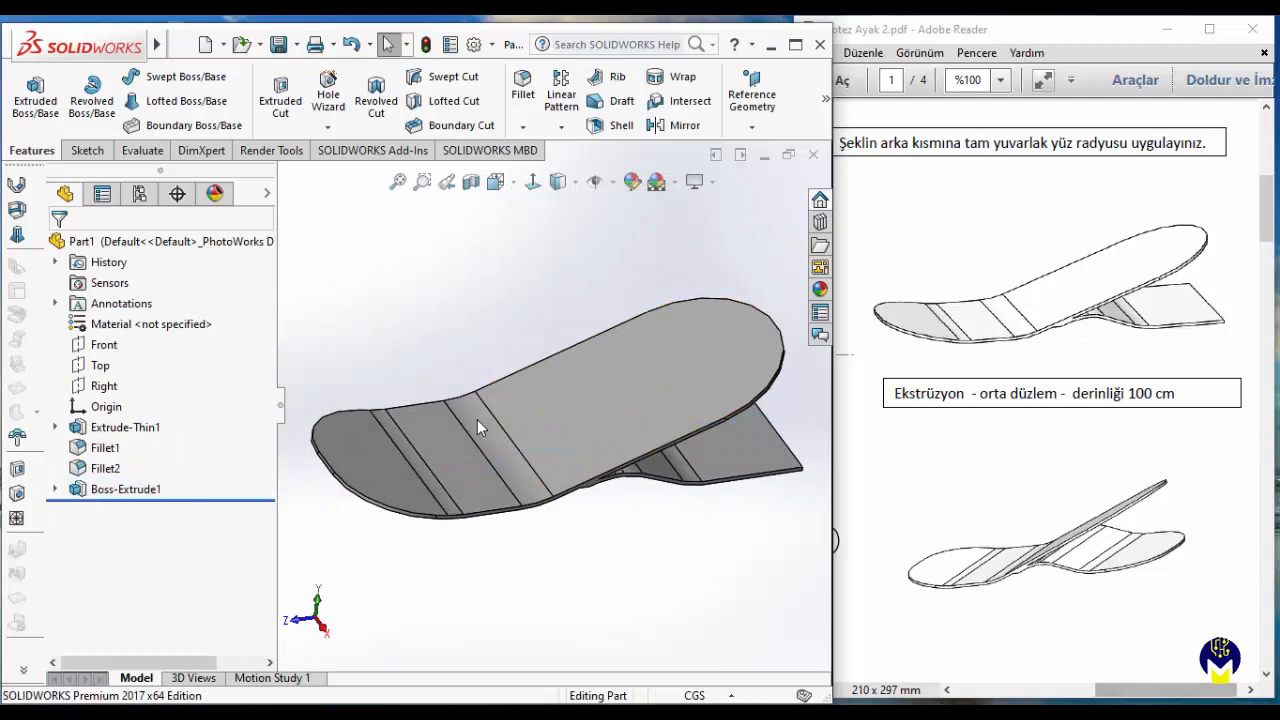
- Fillet the two vertical corner edges at the second plate's free end with a constant 40 cm radius
{"action": "left_click_drag", "start_coordinate": [1165, 690], "coordinate": [1038, 690]}
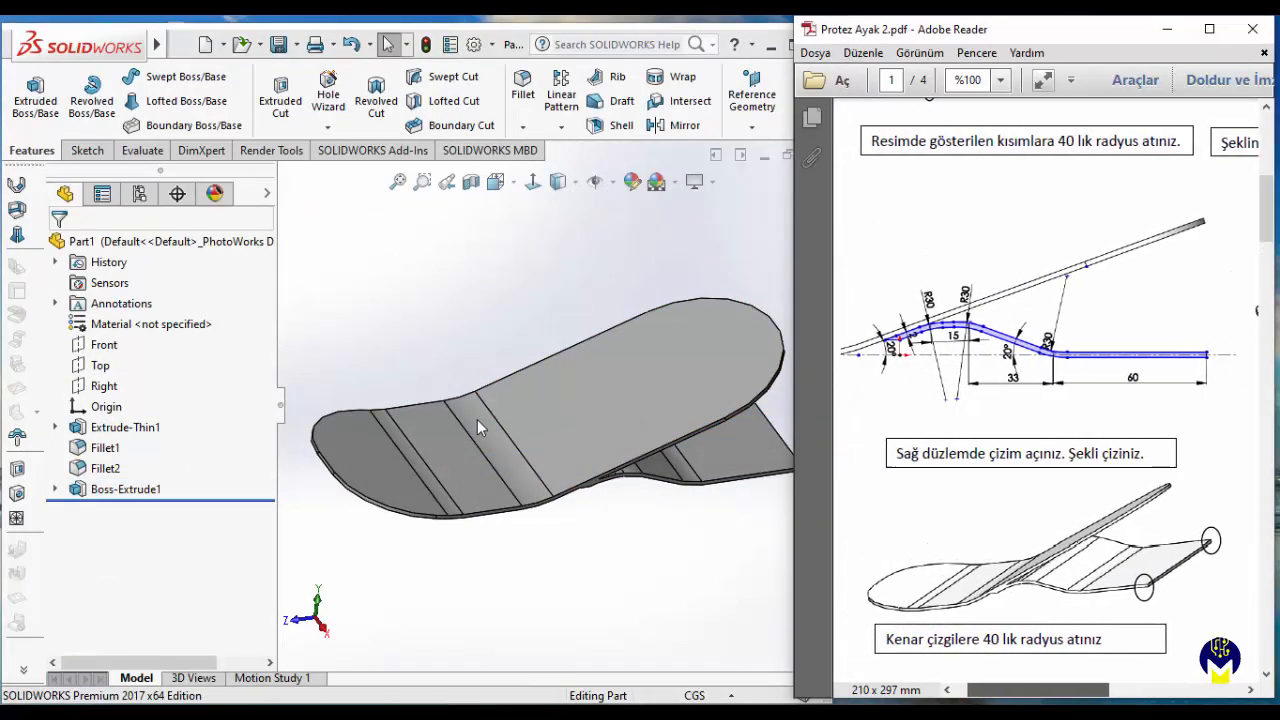
{"action": "scroll", "coordinate": [1046, 398], "scroll_direction": "down", "scroll_amount": 5}
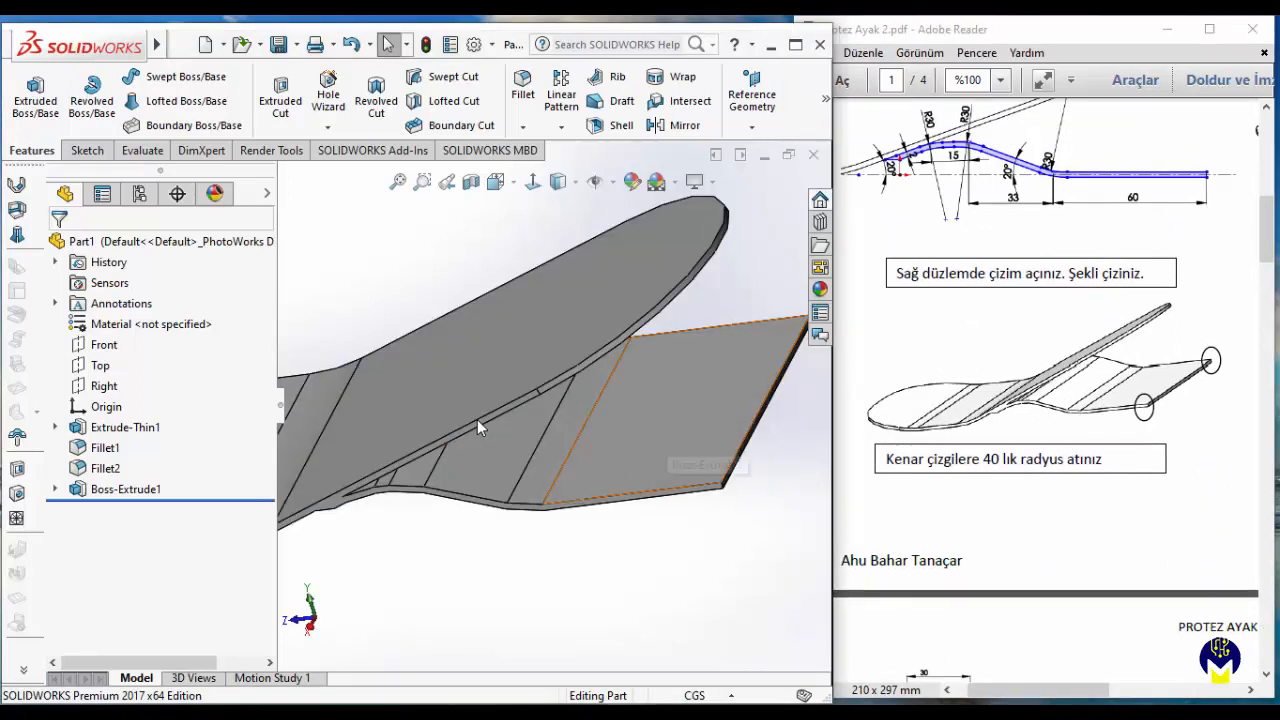
{"action": "left_click", "coordinate": [522, 86]}
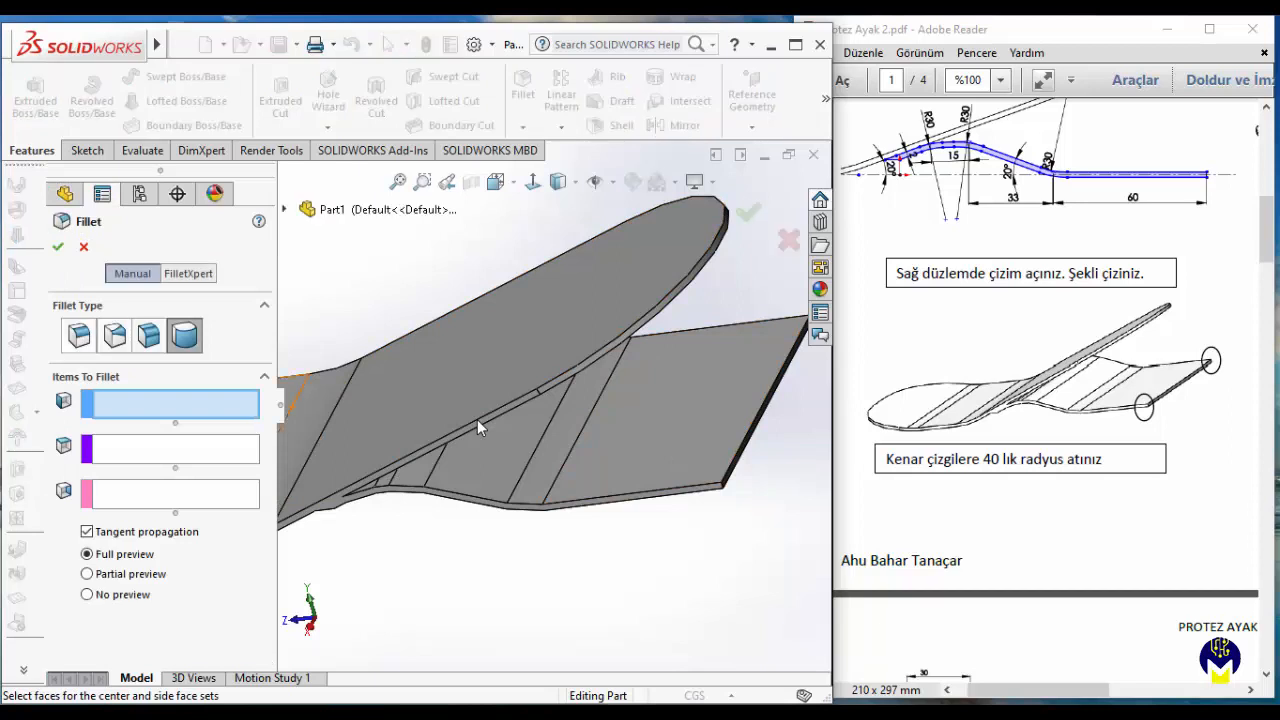
{"action": "left_click", "coordinate": [80, 336]}
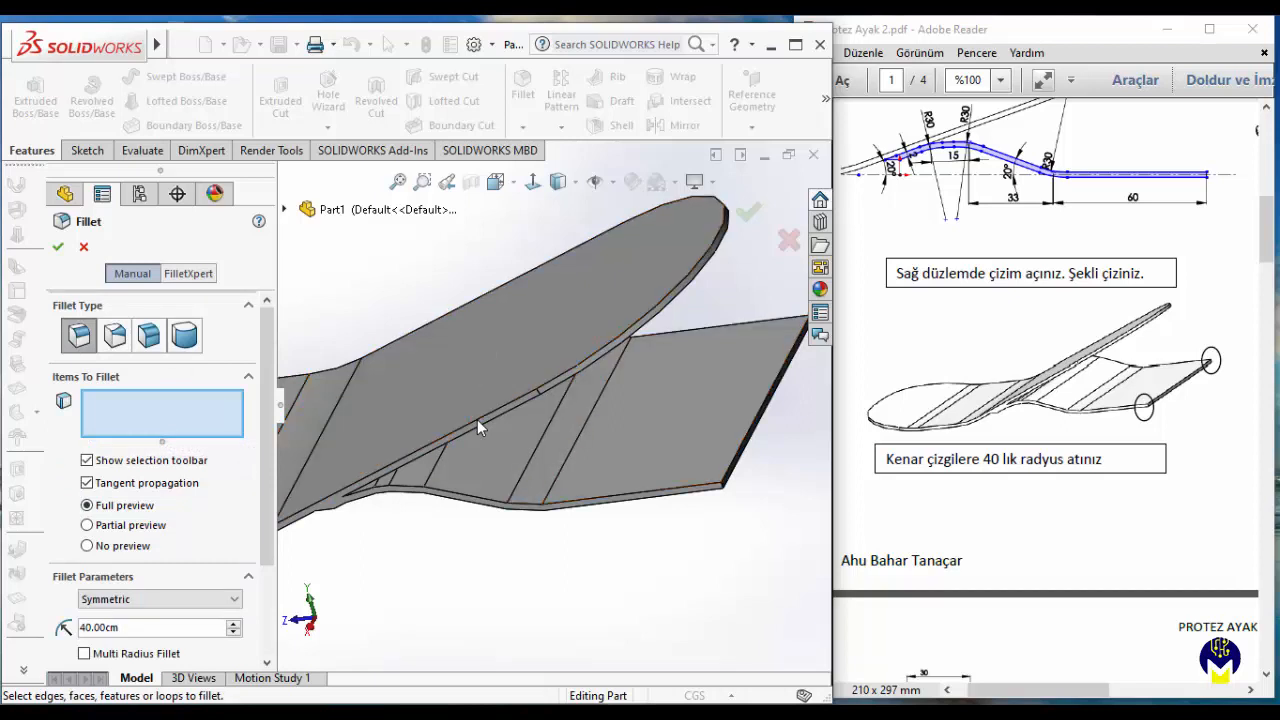
{"action": "scroll", "coordinate": [477, 419], "scroll_direction": "down", "scroll_amount": 3}
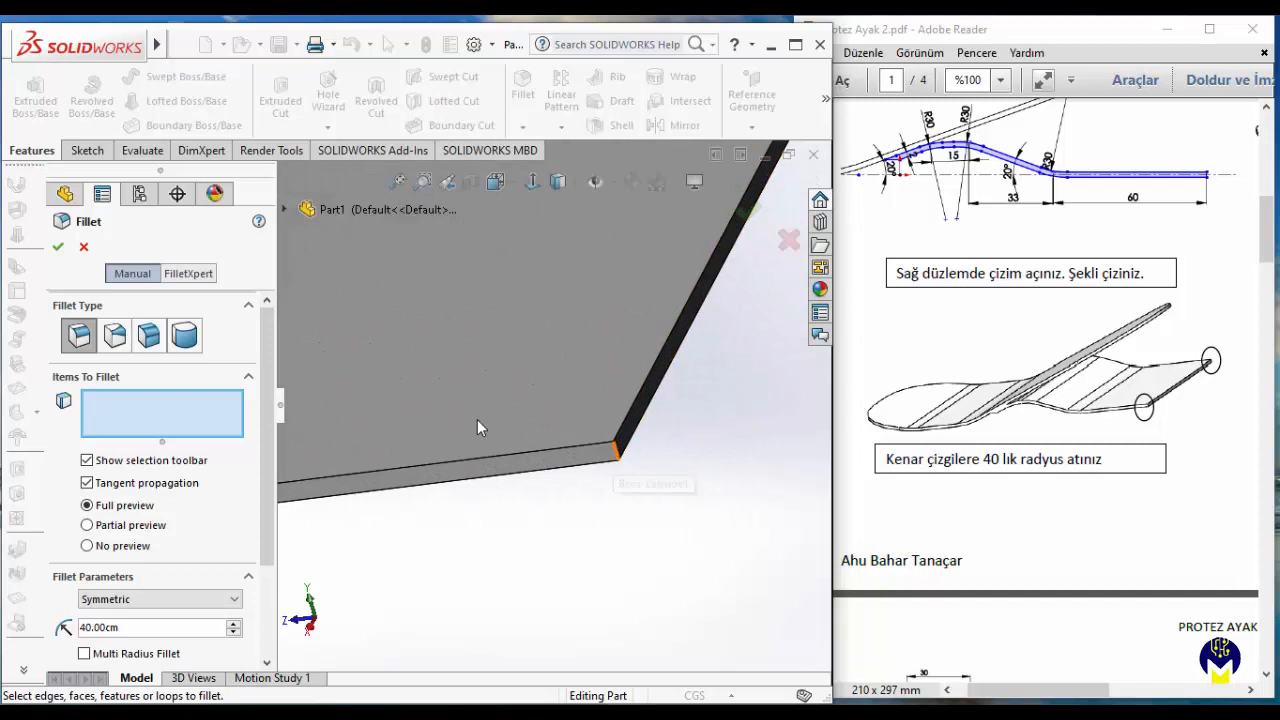
{"action": "left_click", "coordinate": [478, 421]}
{"action": "scroll", "coordinate": [477, 420], "scroll_direction": "up", "scroll_amount": 5}
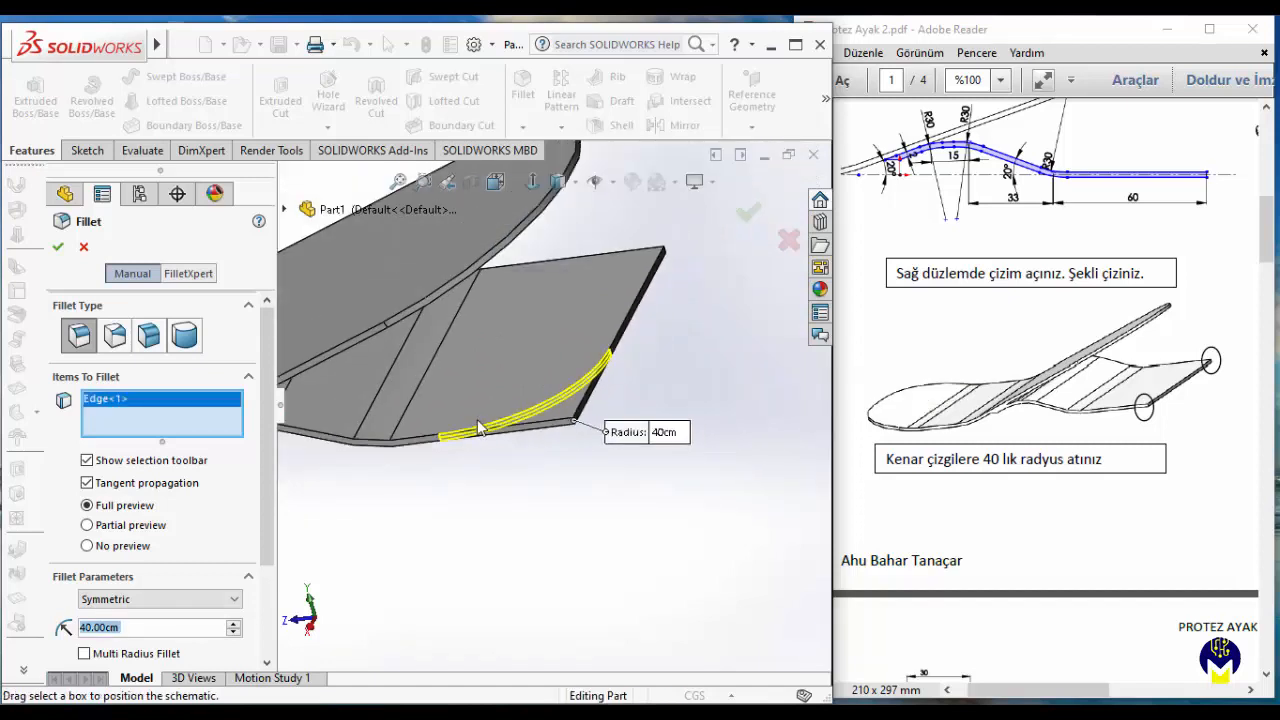
{"action": "scroll", "coordinate": [477, 420], "scroll_direction": "down", "scroll_amount": 5}
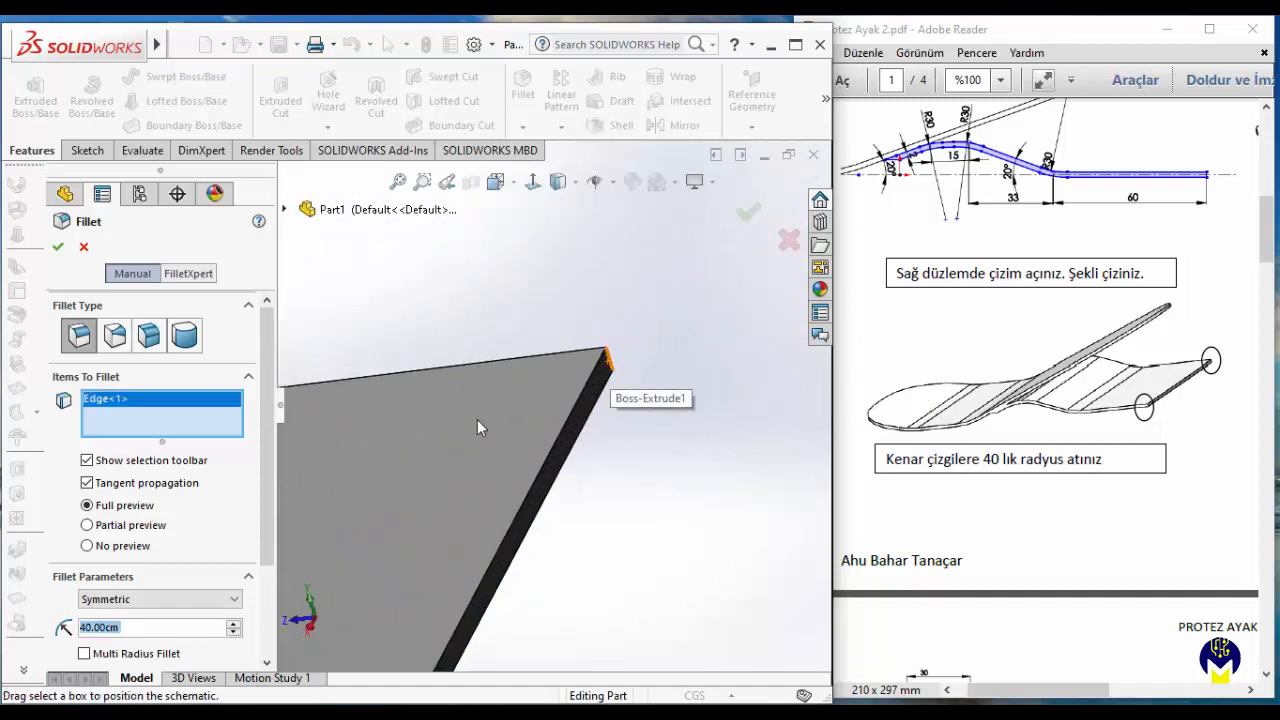
{"action": "left_click", "coordinate": [609, 360]}
{"action": "scroll", "coordinate": [609, 360], "scroll_direction": "up", "scroll_amount": 5}
{"action": "scroll", "coordinate": [554, 409], "scroll_direction": "up", "scroll_amount": 3}
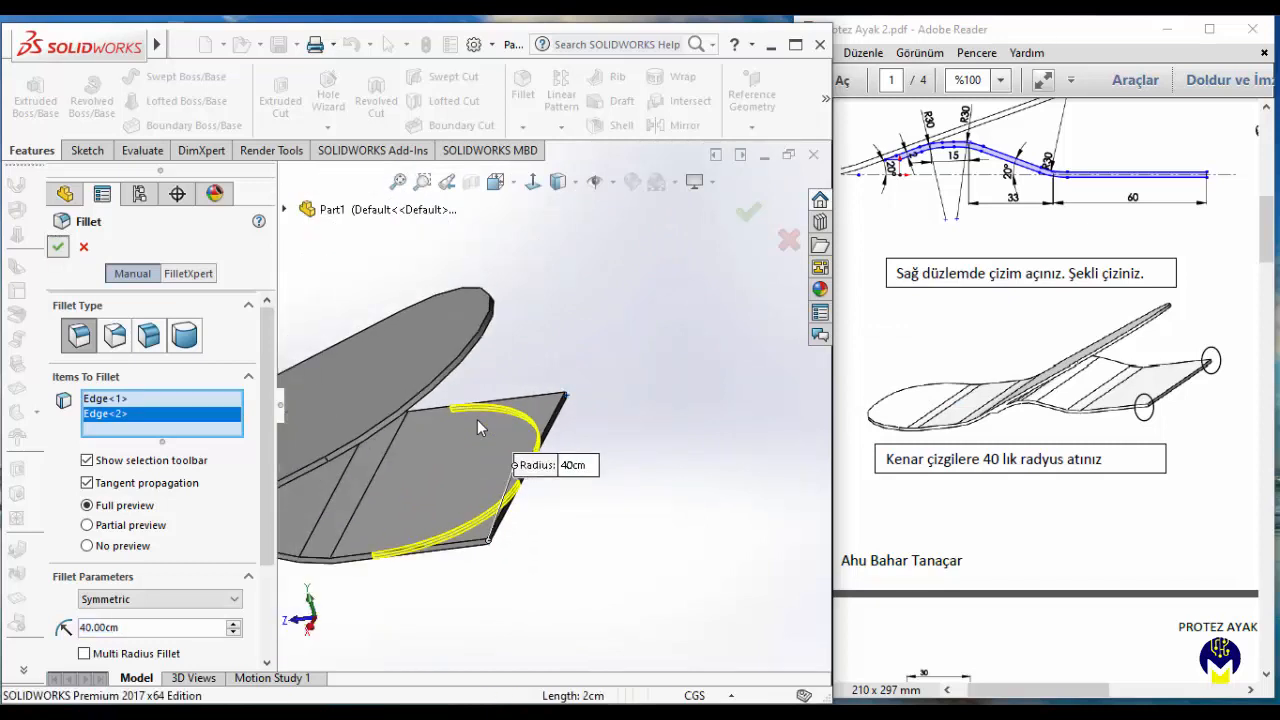
{"action": "key", "text": "Return"}
{"action": "scroll", "coordinate": [477, 419], "scroll_direction": "up", "scroll_amount": 3}
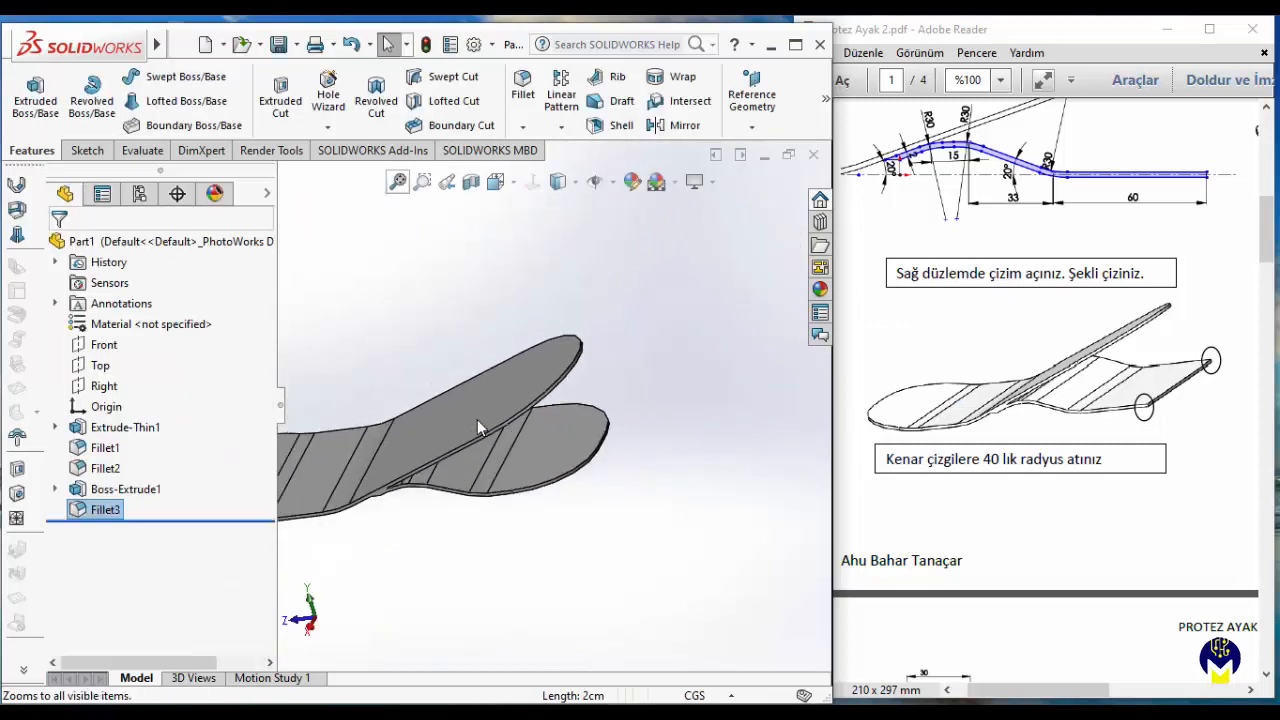
{"action": "left_click", "coordinate": [397, 181]}
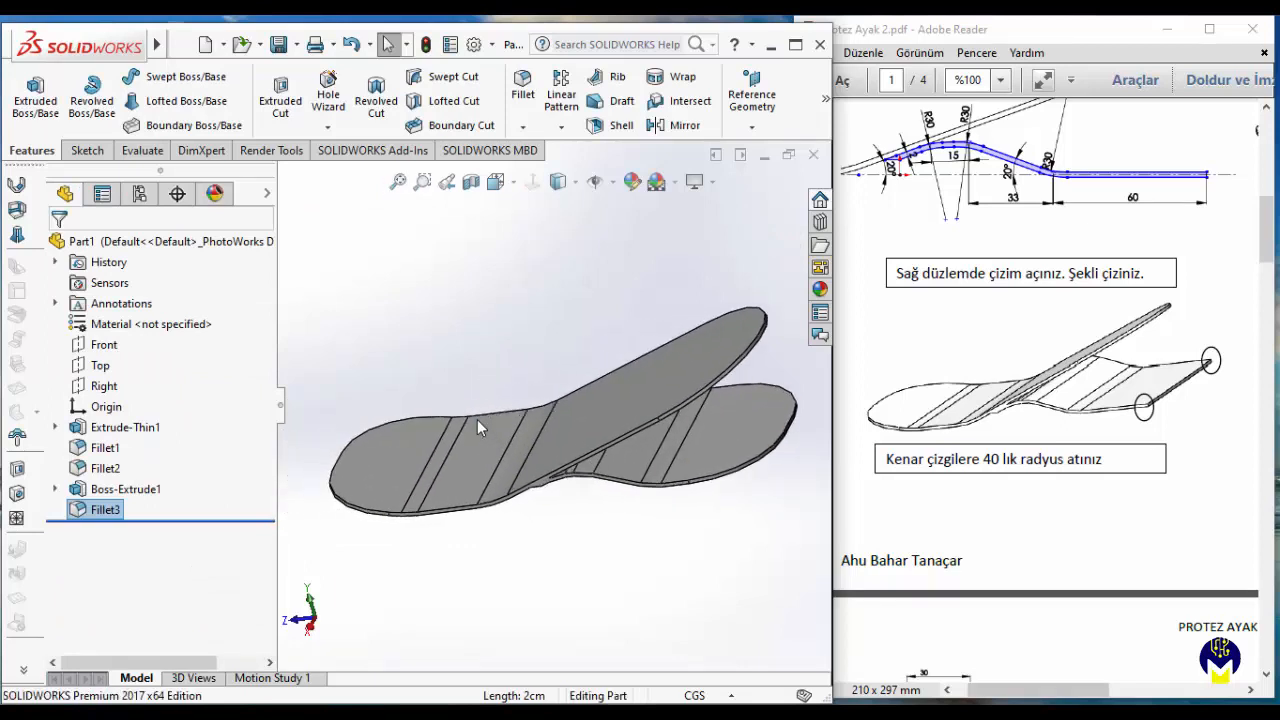
- Save the part as Part1 in the protez ayak 2 ders folder, replacing the existing file
{"action": "left_click_drag", "start_coordinate": [1038, 690], "coordinate": [1169, 690]}
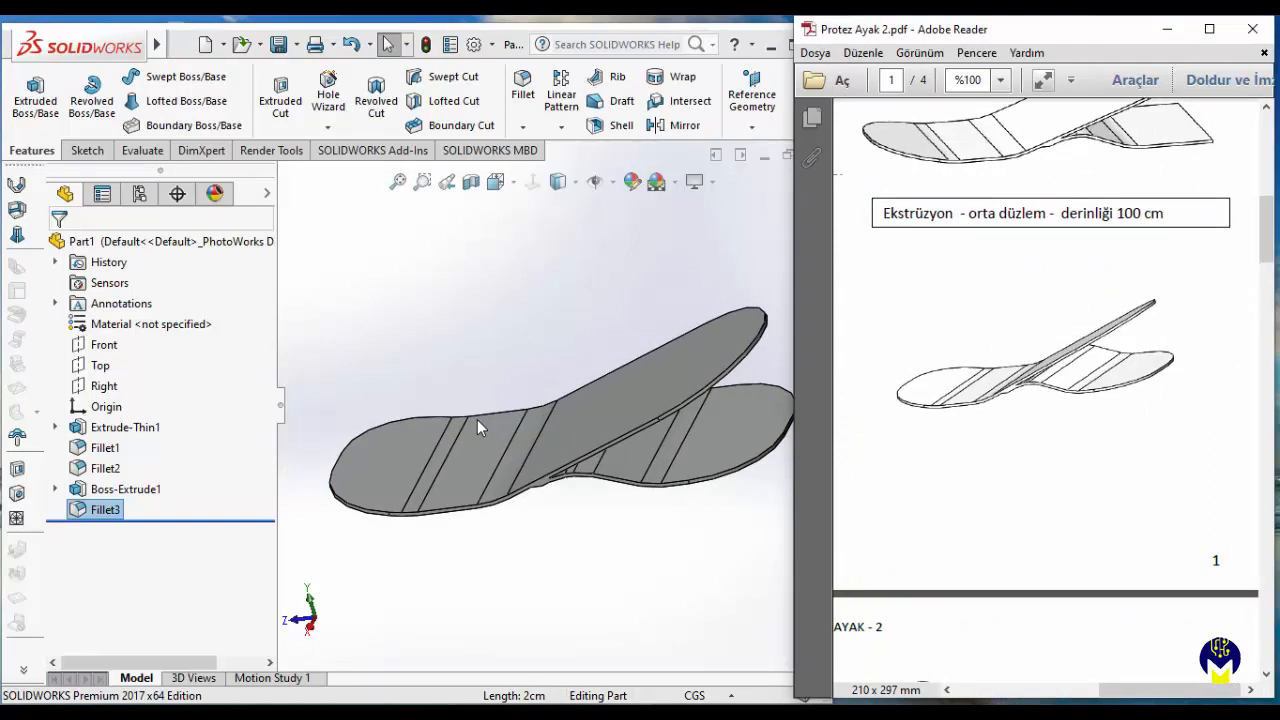
{"action": "mouse_move", "coordinate": [477, 419]}
{"action": "middle_mouse_down"}
{"action": "mouse_move", "coordinate": [520, 405]}
{"action": "mouse_move", "coordinate": [515, 345]}
{"action": "mouse_move", "coordinate": [520, 405]}
{"action": "middle_mouse_up"}
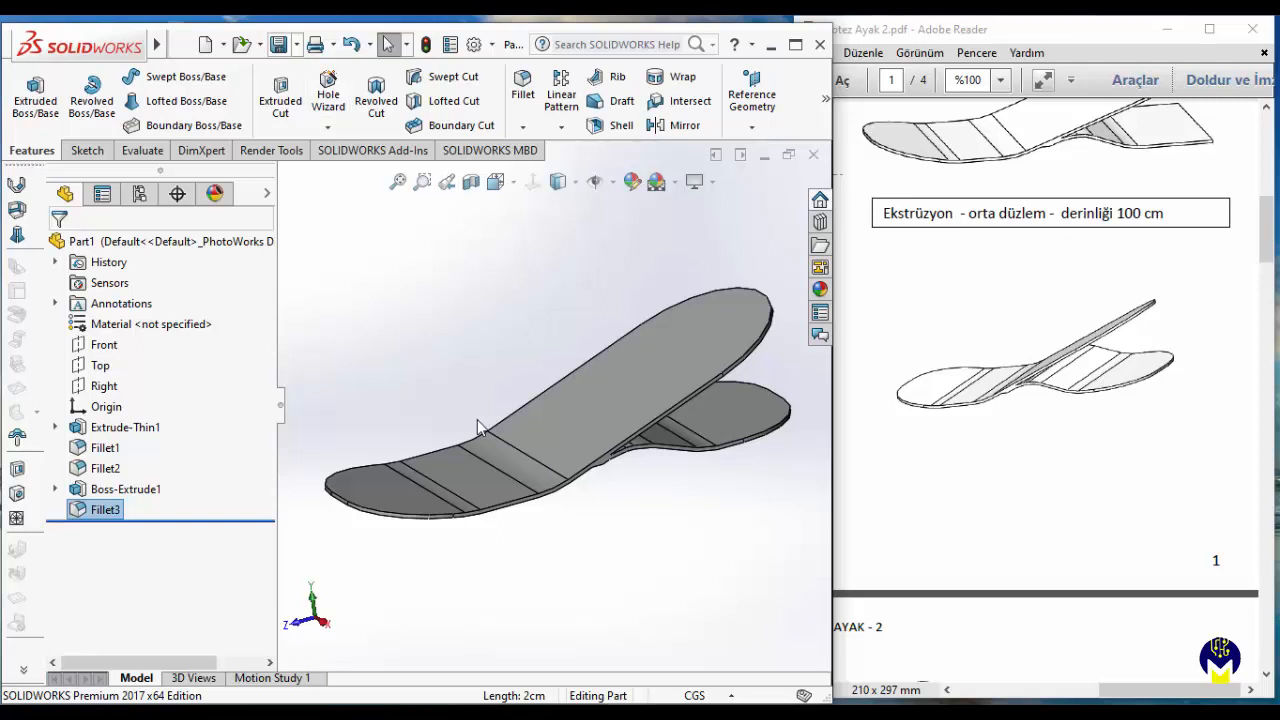
{"action": "key", "text": "ctrl+s"}
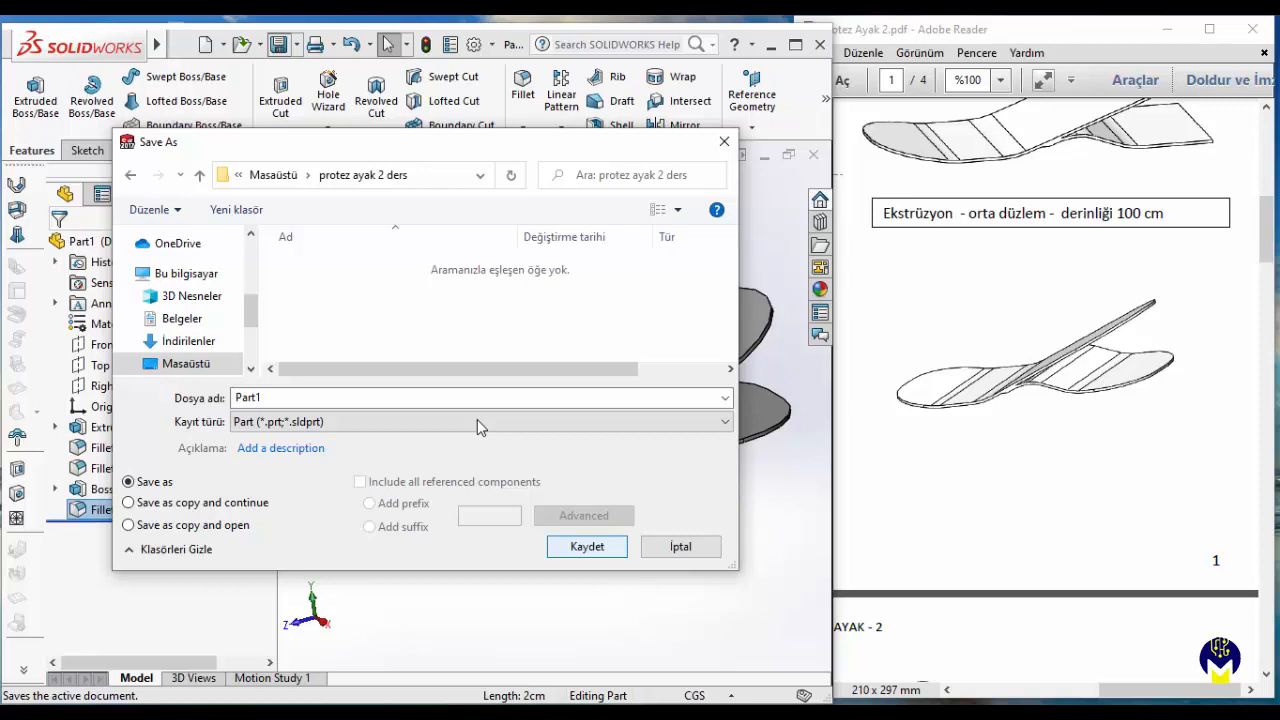
{"action": "key", "text": "Return"}
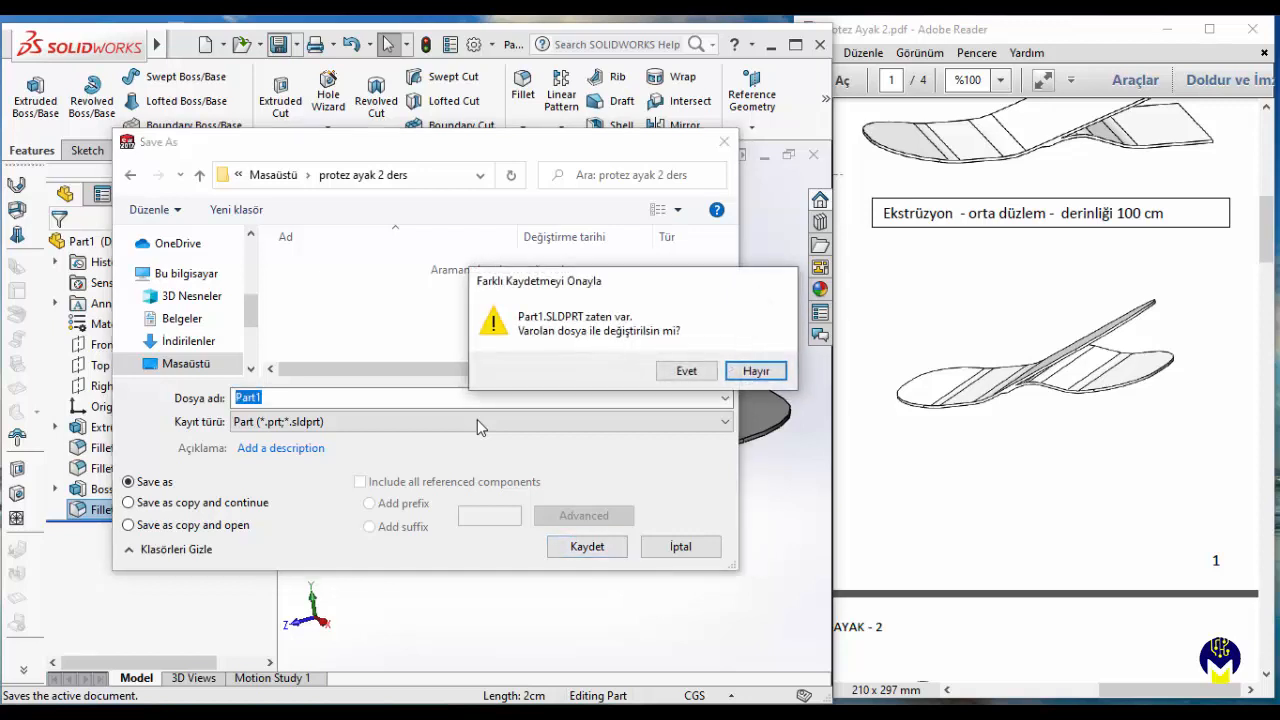
{"action": "key", "text": "Left"}
{"action": "key", "text": "Return"}
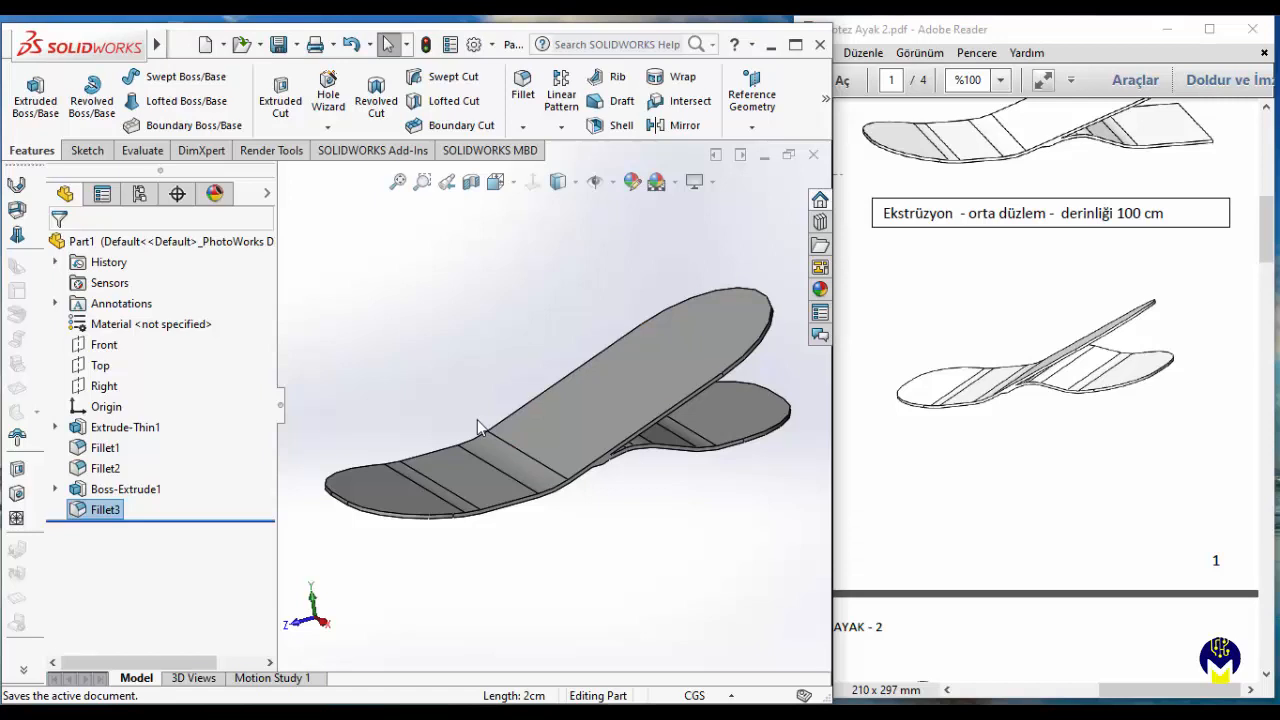
- Create a new part document and set its unit system to CGS (centimeter, gram, second)
{"action": "key", "text": "ctrl+n"}
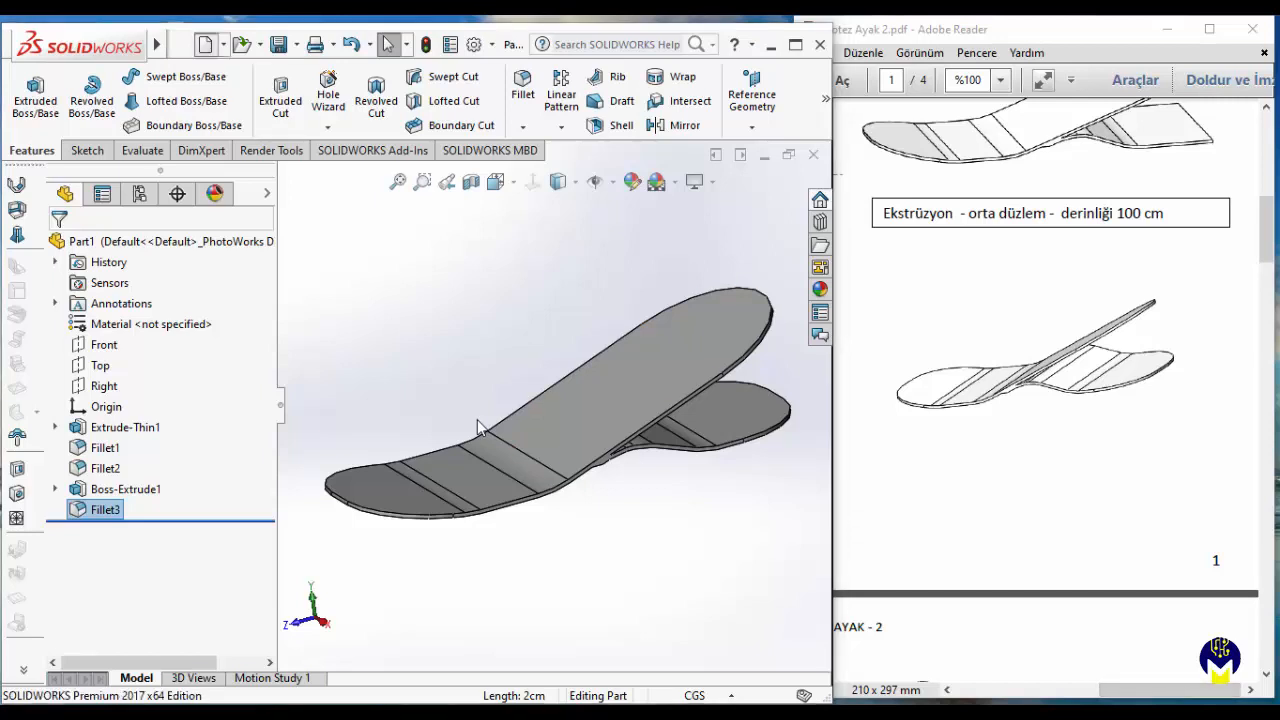
{"action": "key", "text": "Return"}
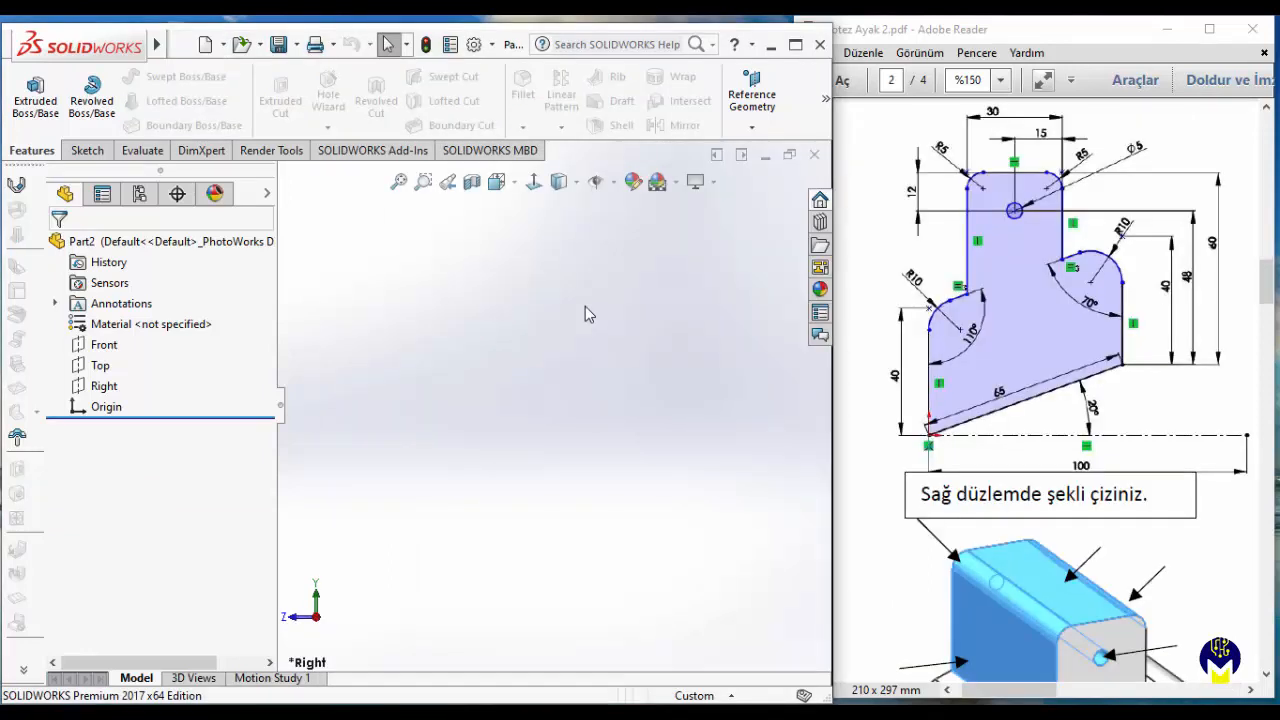
{"action": "left_click", "coordinate": [733, 695]}
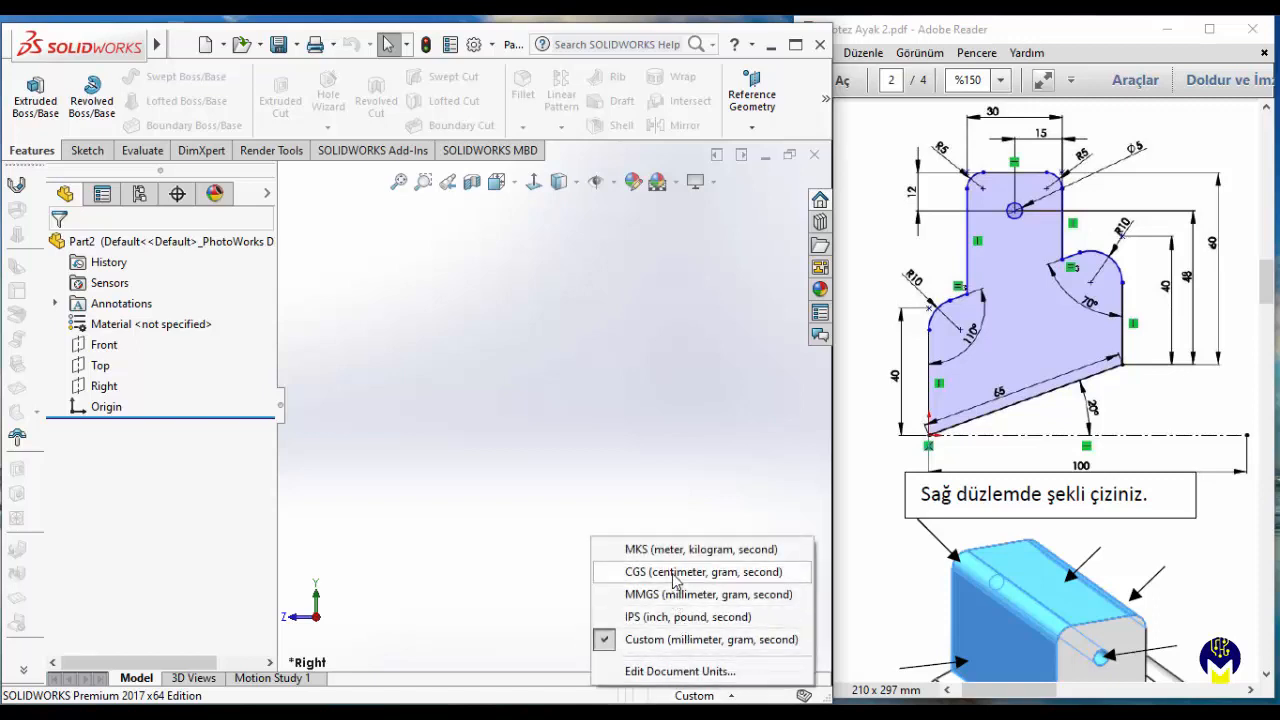
{"action": "left_click", "coordinate": [676, 574]}
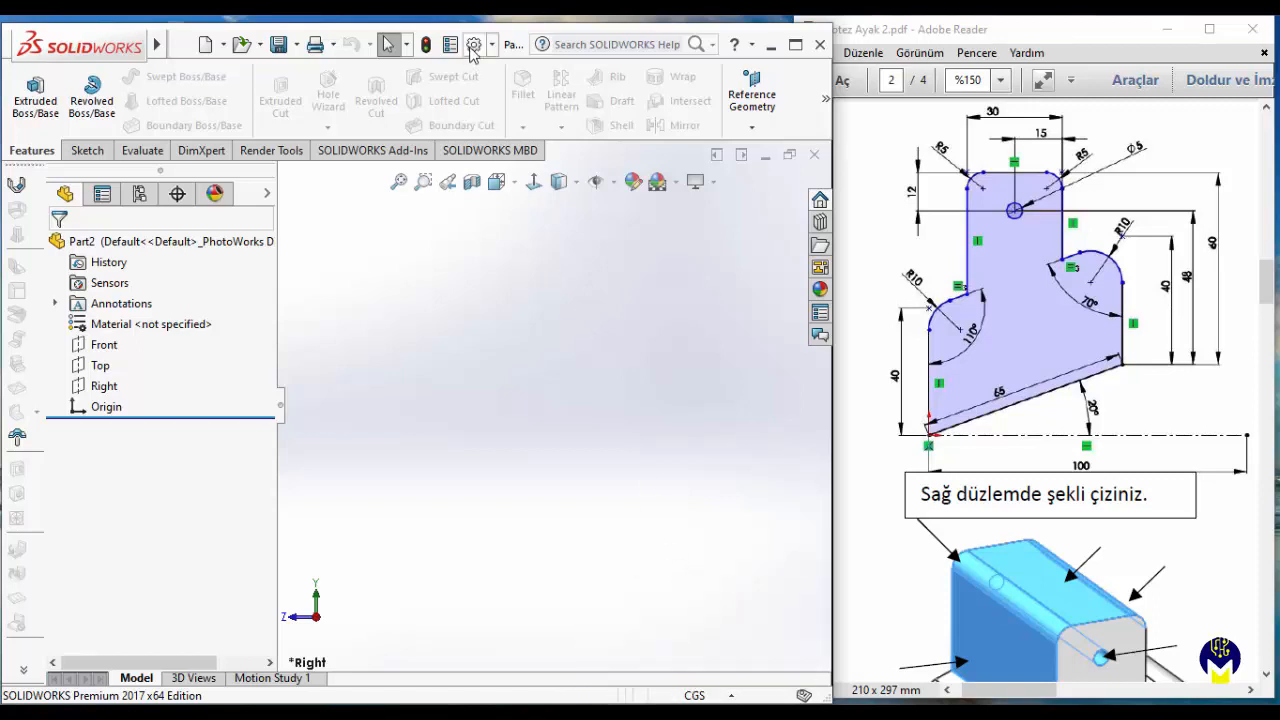
- Set the document's dimension font height in points to 12, keeping Century Gothic
{"action": "left_click", "coordinate": [475, 43]}
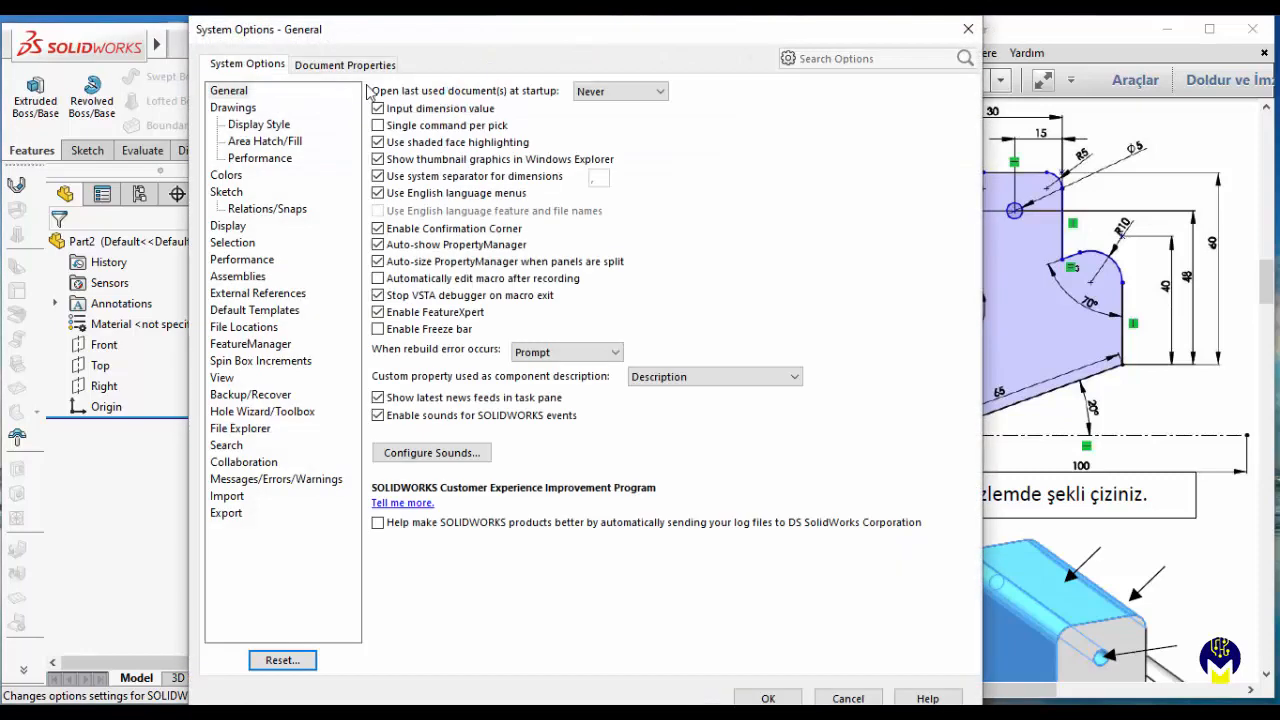
{"action": "left_click", "coordinate": [345, 64]}
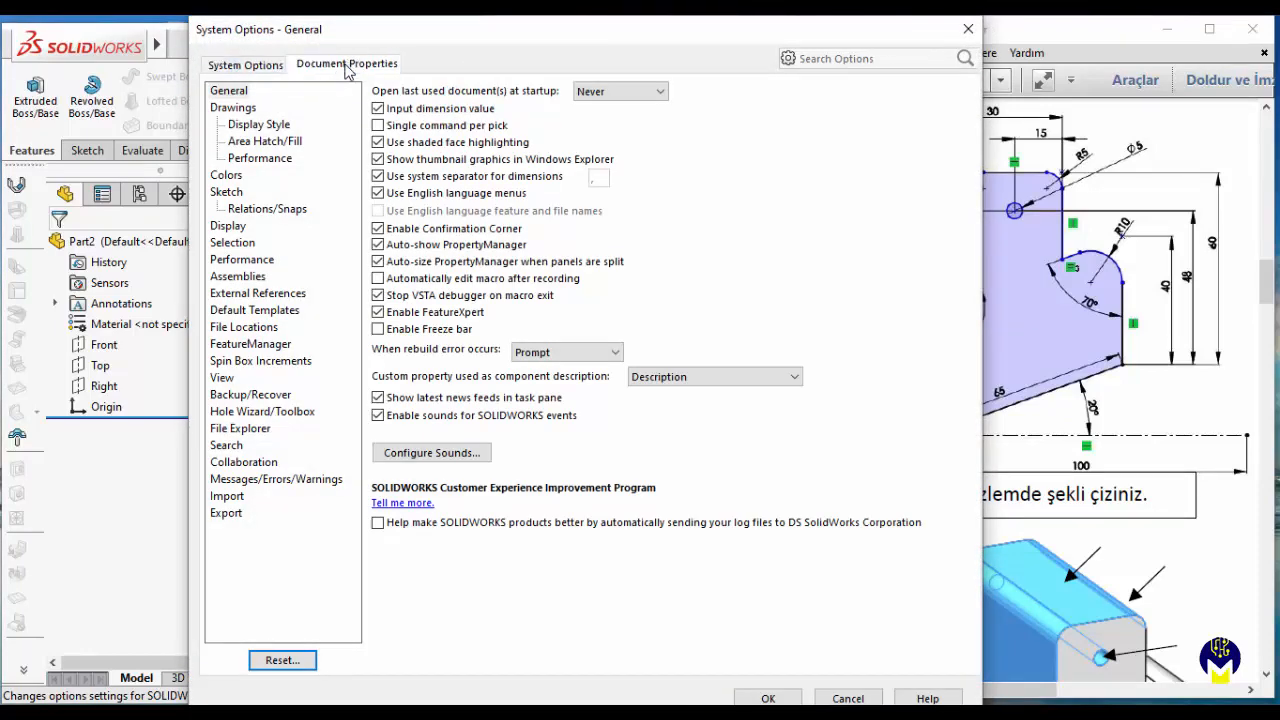
{"action": "left_click", "coordinate": [262, 126]}
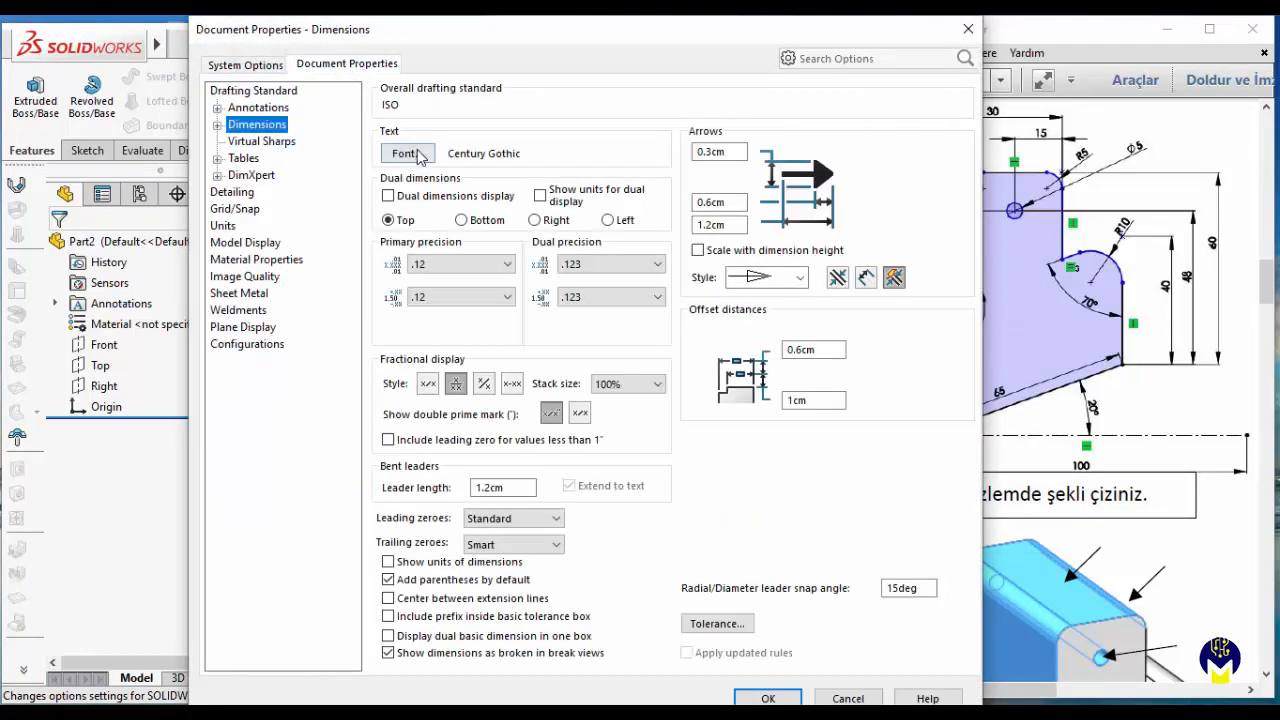
{"action": "left_click", "coordinate": [408, 155]}
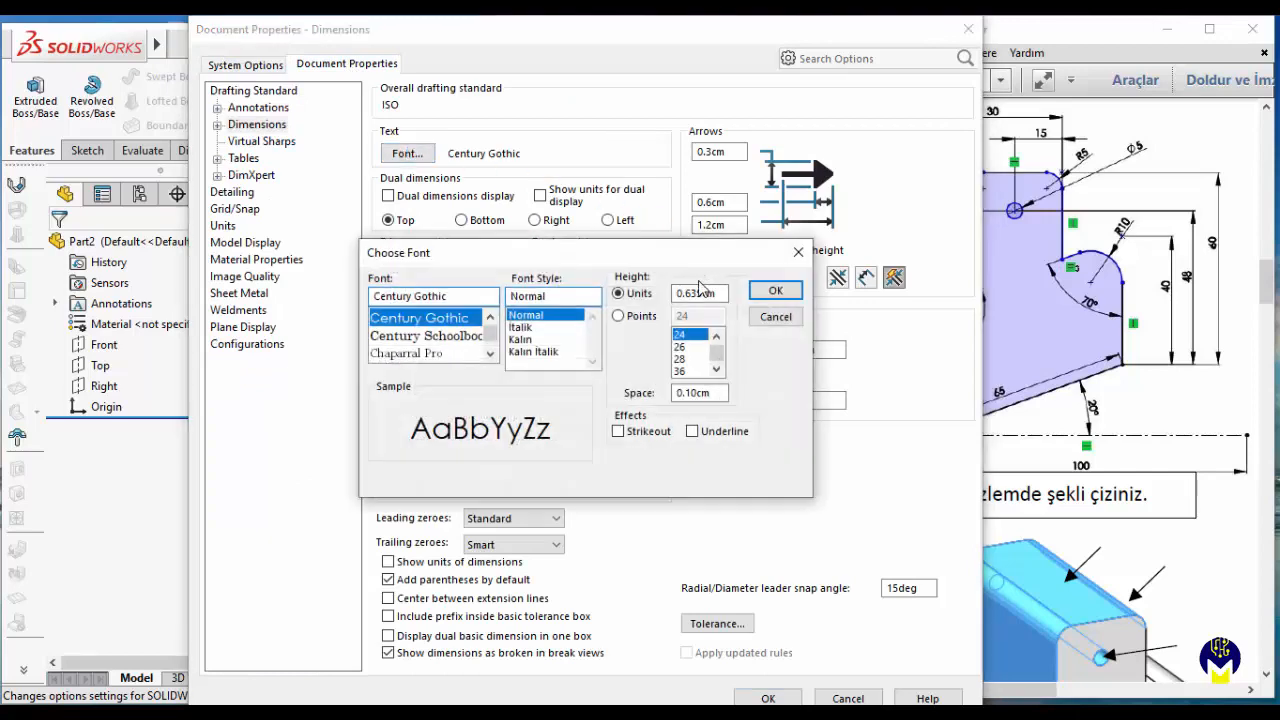
{"action": "left_click", "coordinate": [619, 316]}
{"action": "scroll", "coordinate": [705, 358], "scroll_direction": "up", "scroll_amount": 2}
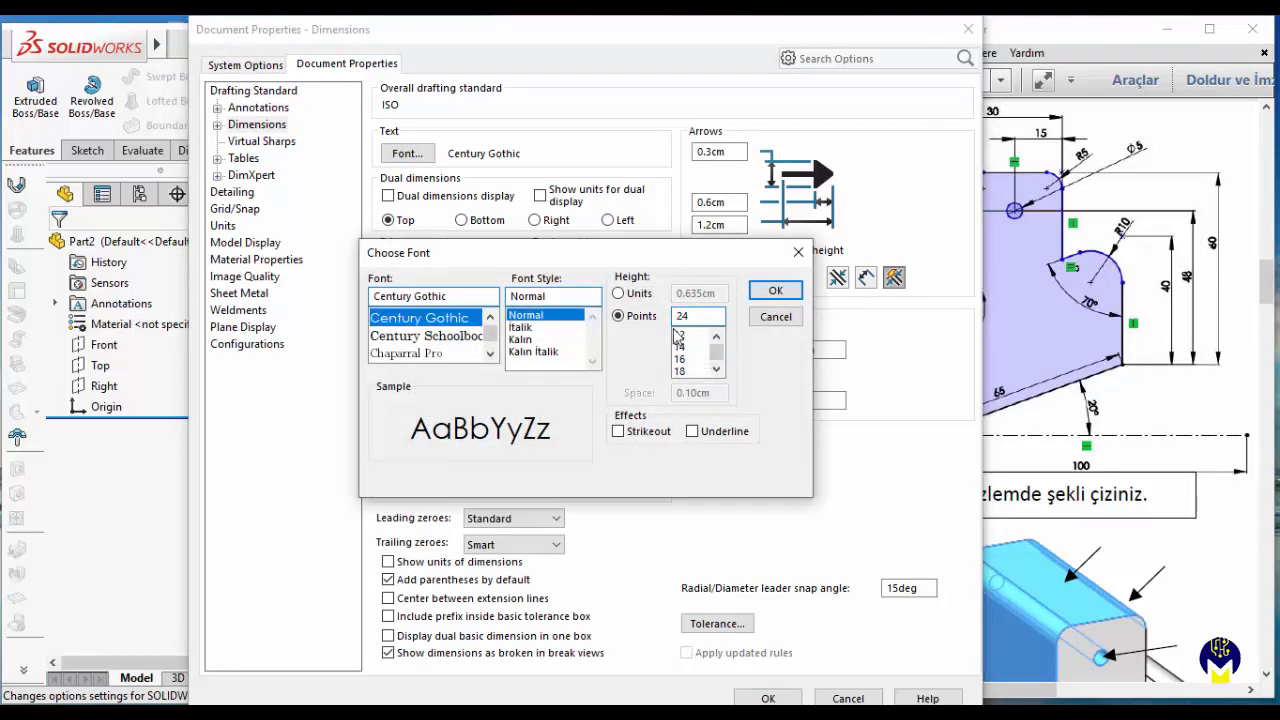
{"action": "left_click", "coordinate": [683, 335]}
{"action": "left_click", "coordinate": [775, 292]}
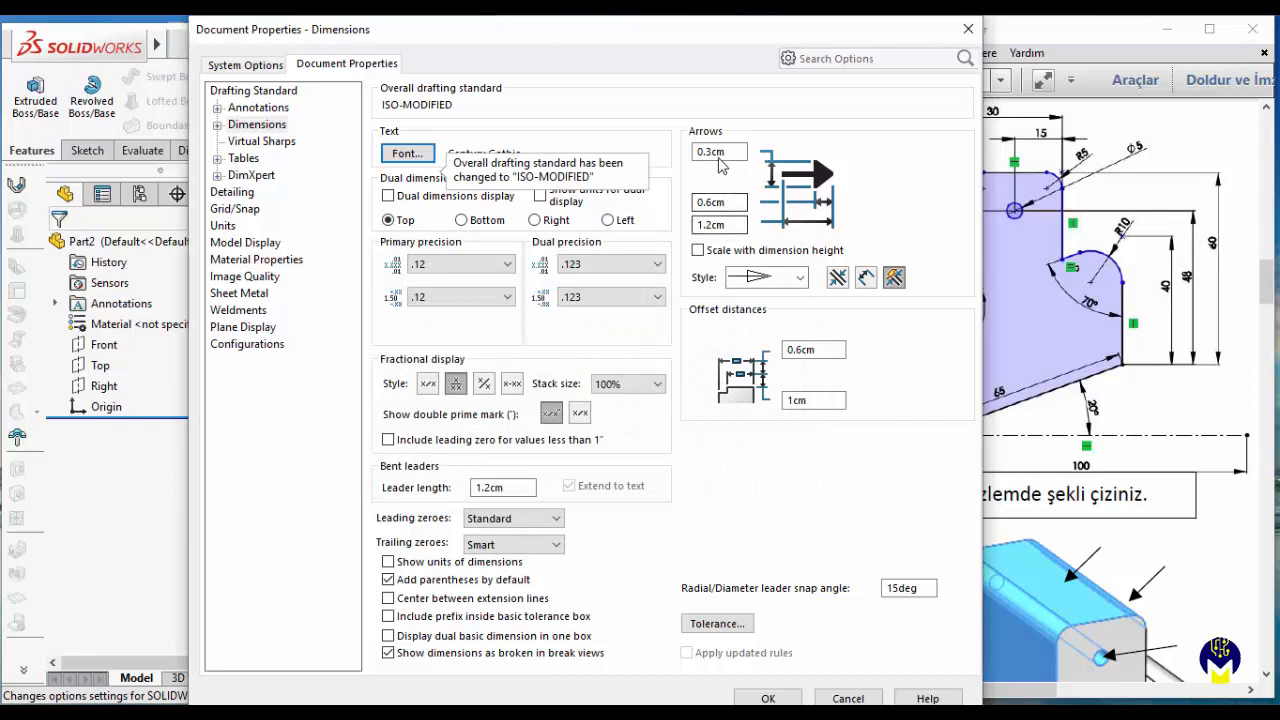
- Set the dimension arrows to the filled style with sizes 0.1 cm, 0.3 cm and 0.6 cm, and apply the document properties
{"action": "left_click", "coordinate": [760, 282]}
{"action": "left_click", "coordinate": [757, 315]}
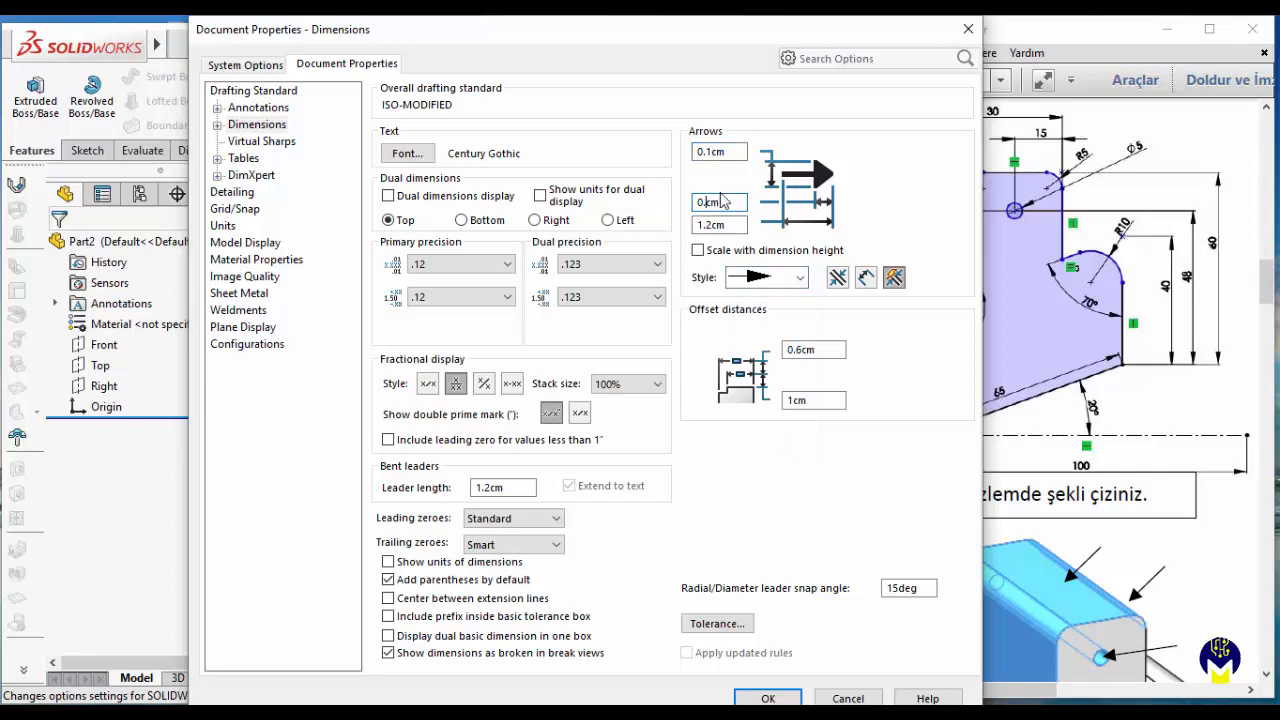
{"action": "left_click_drag", "start_coordinate": [711, 223], "coordinate": [692, 224]}
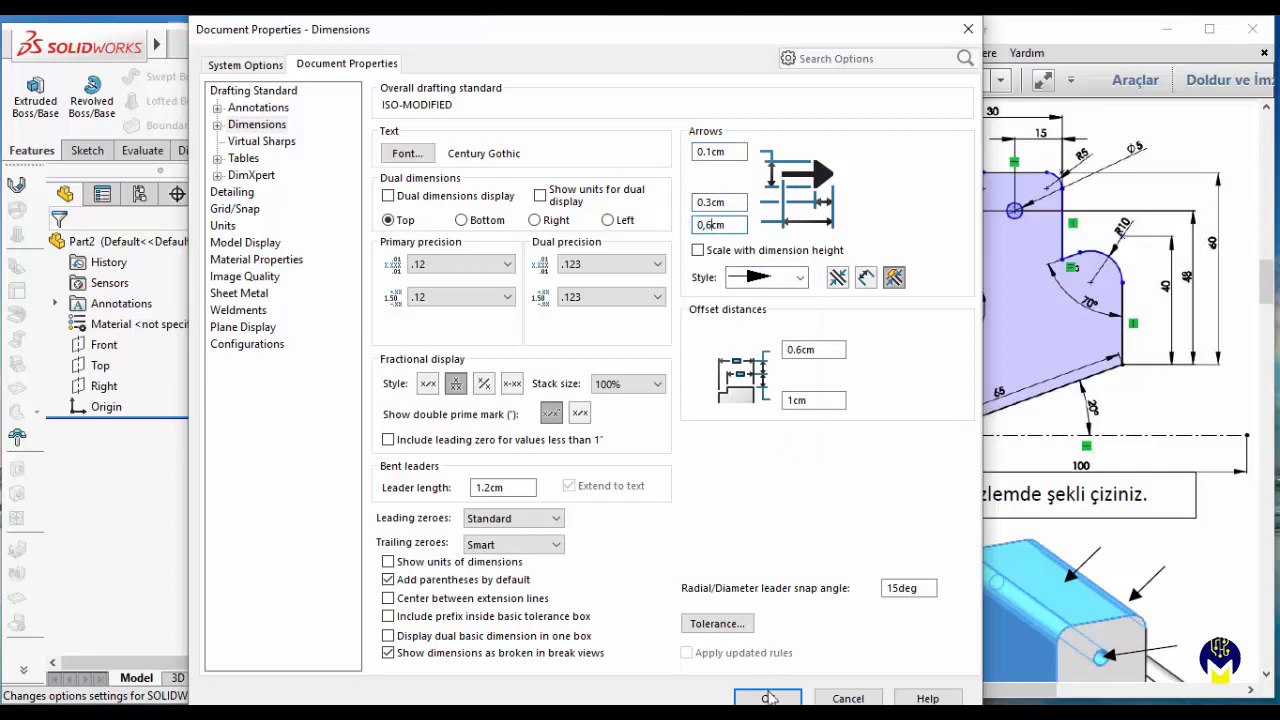
{"action": "left_click", "coordinate": [768, 697]}
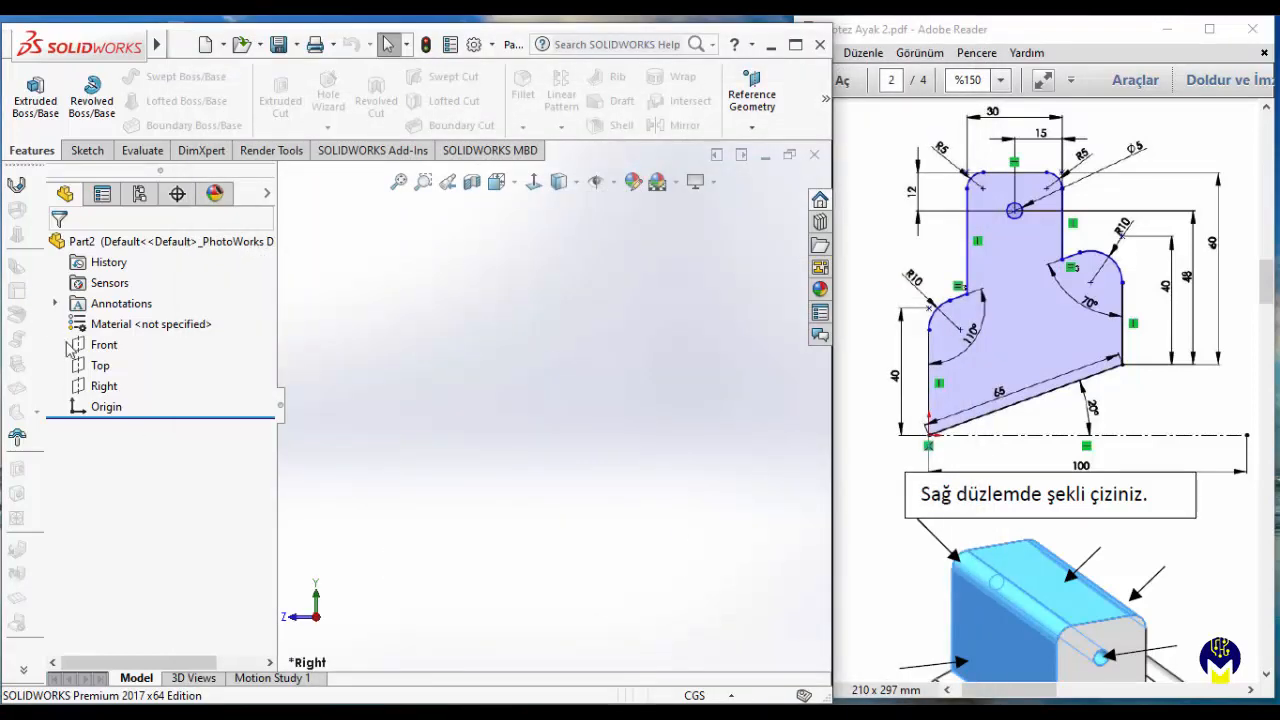
- Start a sketch on the Right plane and draw a horizontal centerline about 106 cm long from the origin
{"action": "left_click", "coordinate": [110, 386]}
{"action": "right_click", "coordinate": [117, 386]}
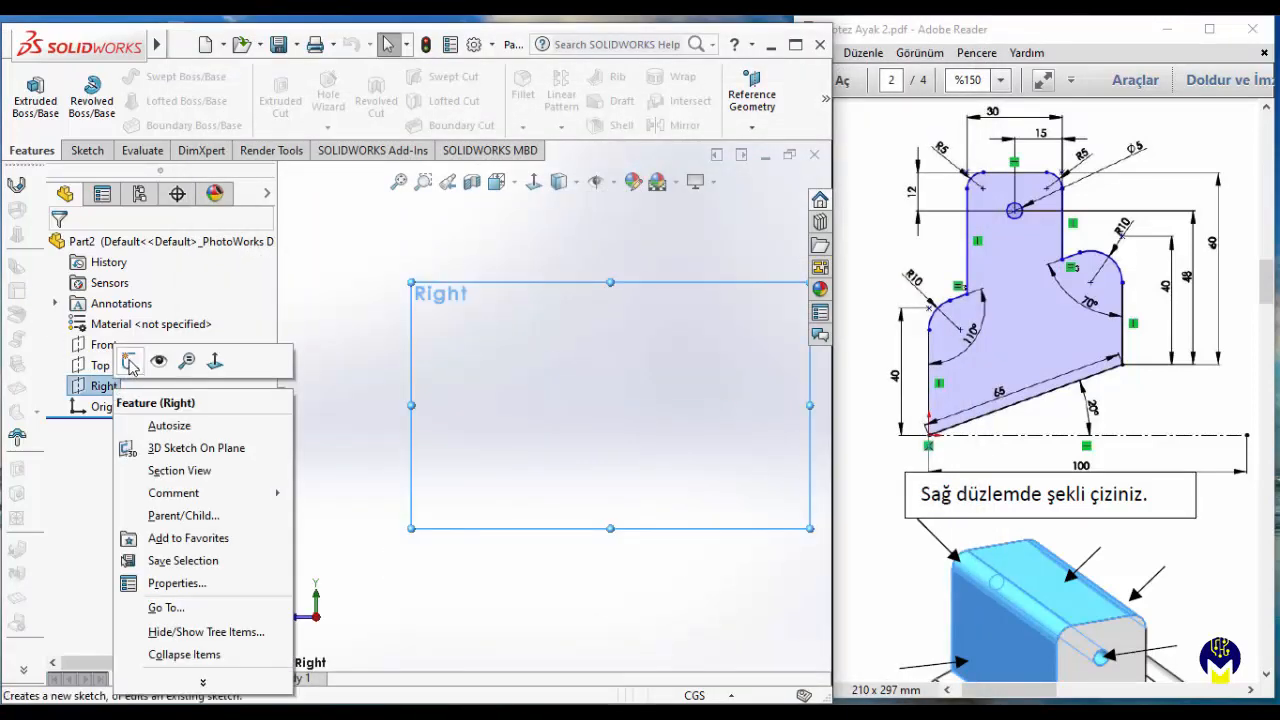
{"action": "left_click", "coordinate": [130, 361]}
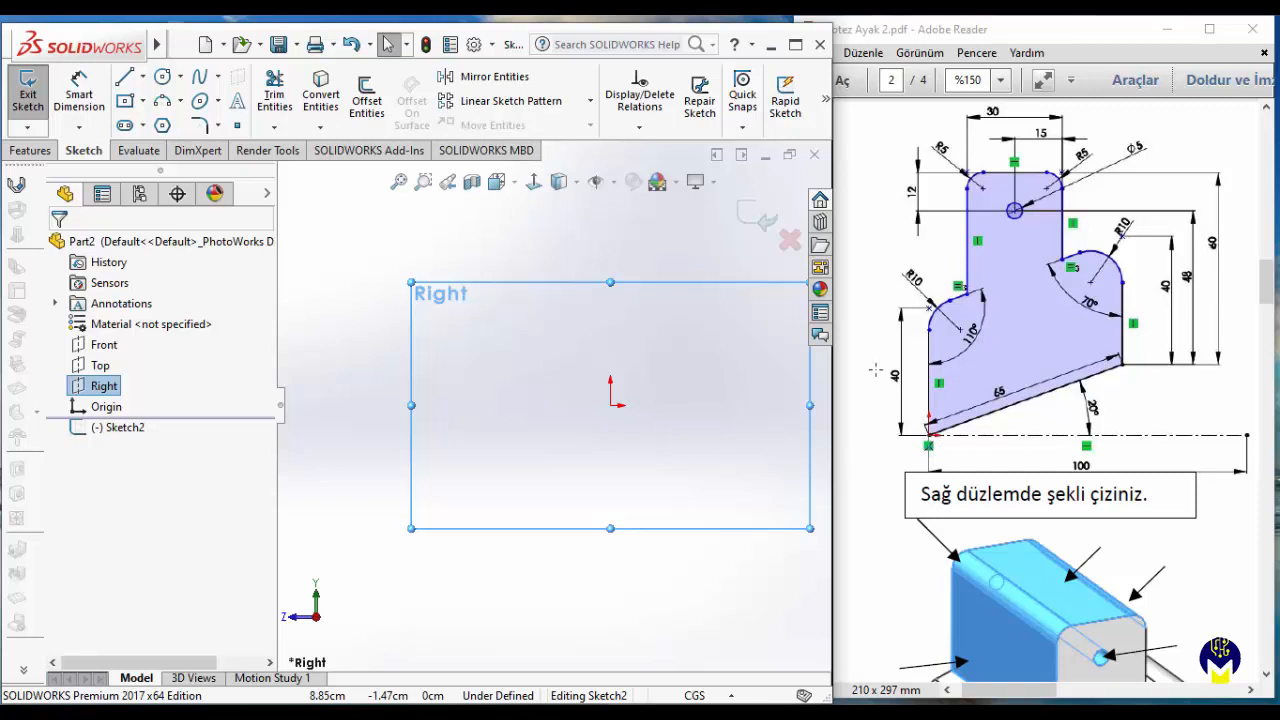
{"action": "left_click", "coordinate": [143, 77]}
{"action": "left_click", "coordinate": [168, 125]}
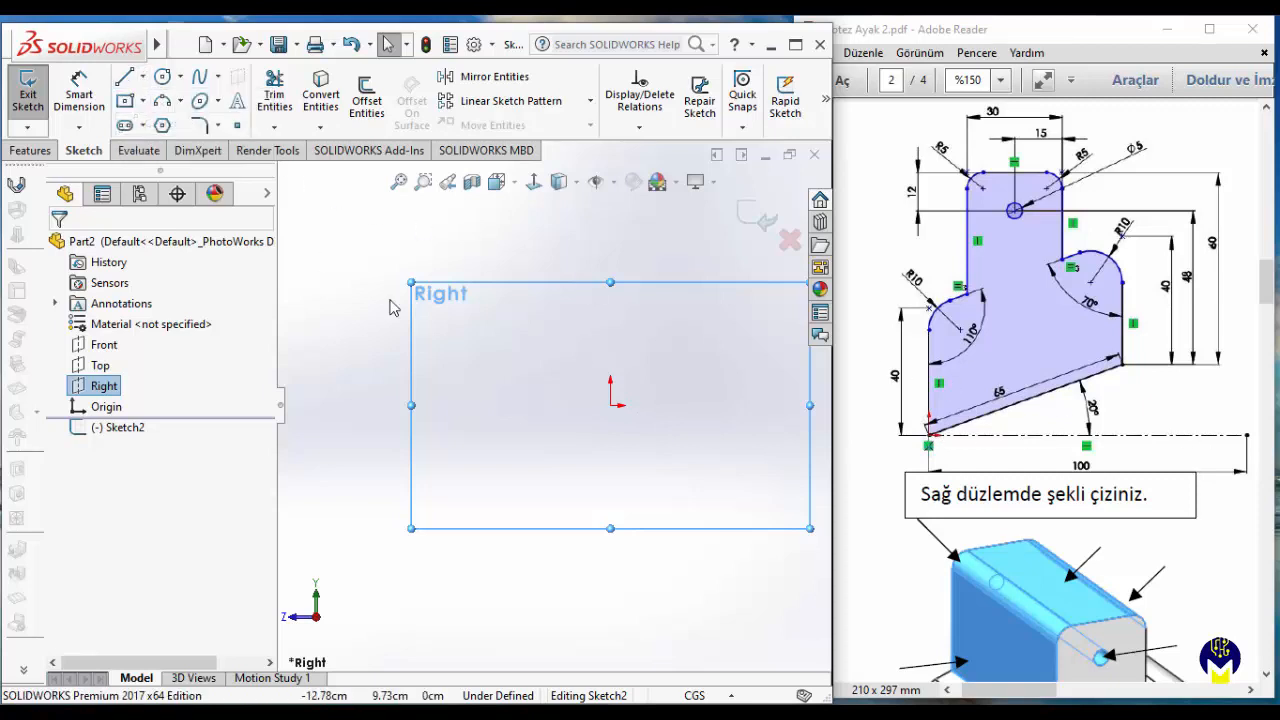
{"action": "left_click", "coordinate": [611, 405]}
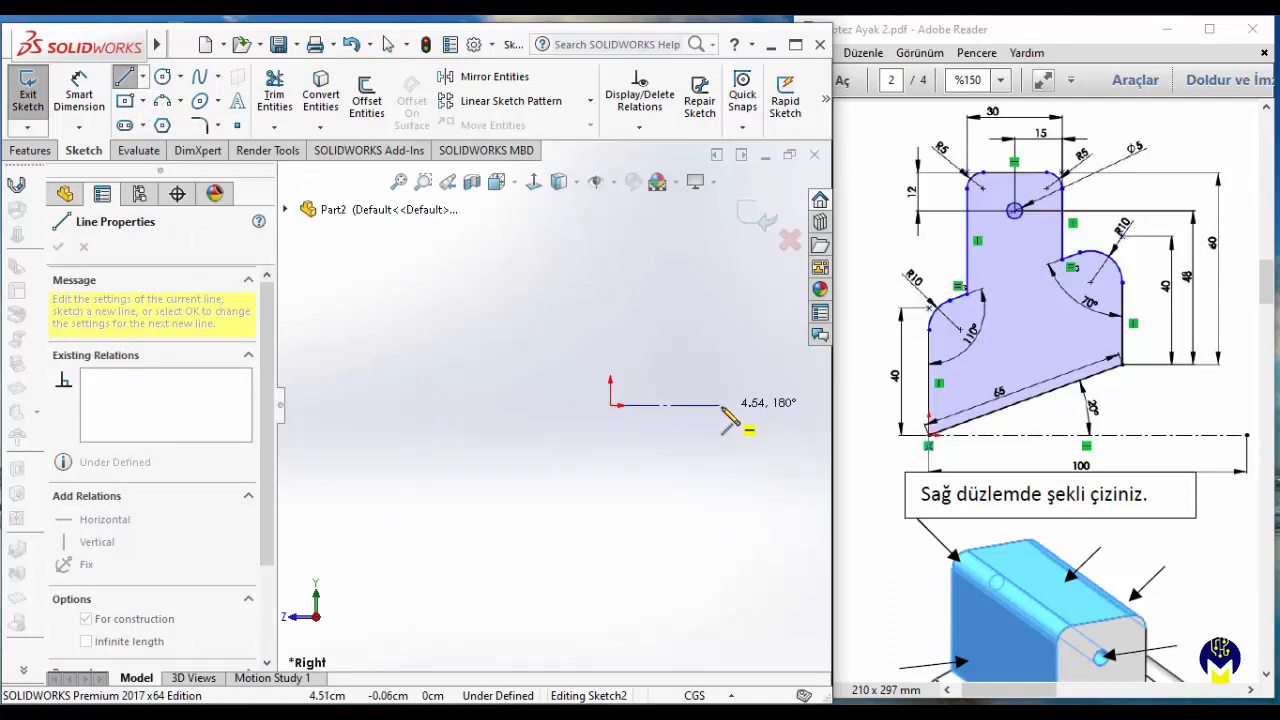
{"action": "scroll", "coordinate": [714, 404], "scroll_direction": "up", "scroll_amount": 4}
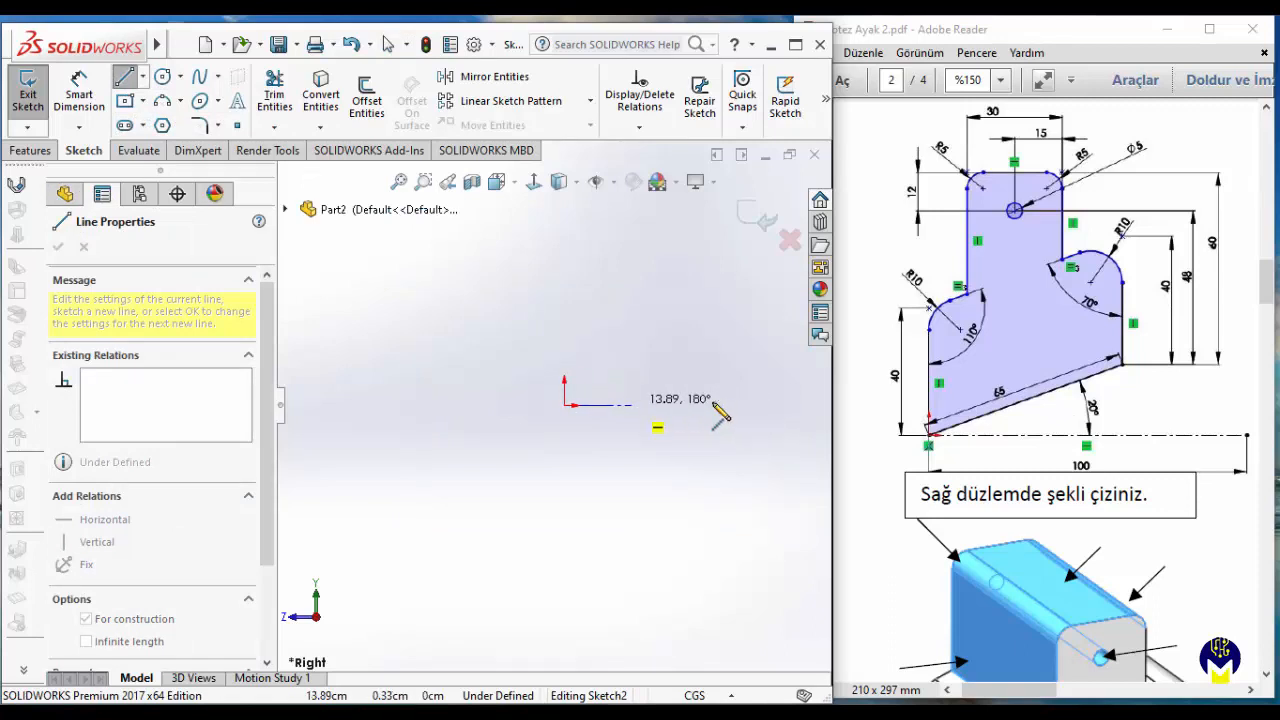
{"action": "scroll", "coordinate": [706, 410], "scroll_direction": "up", "scroll_amount": 2}
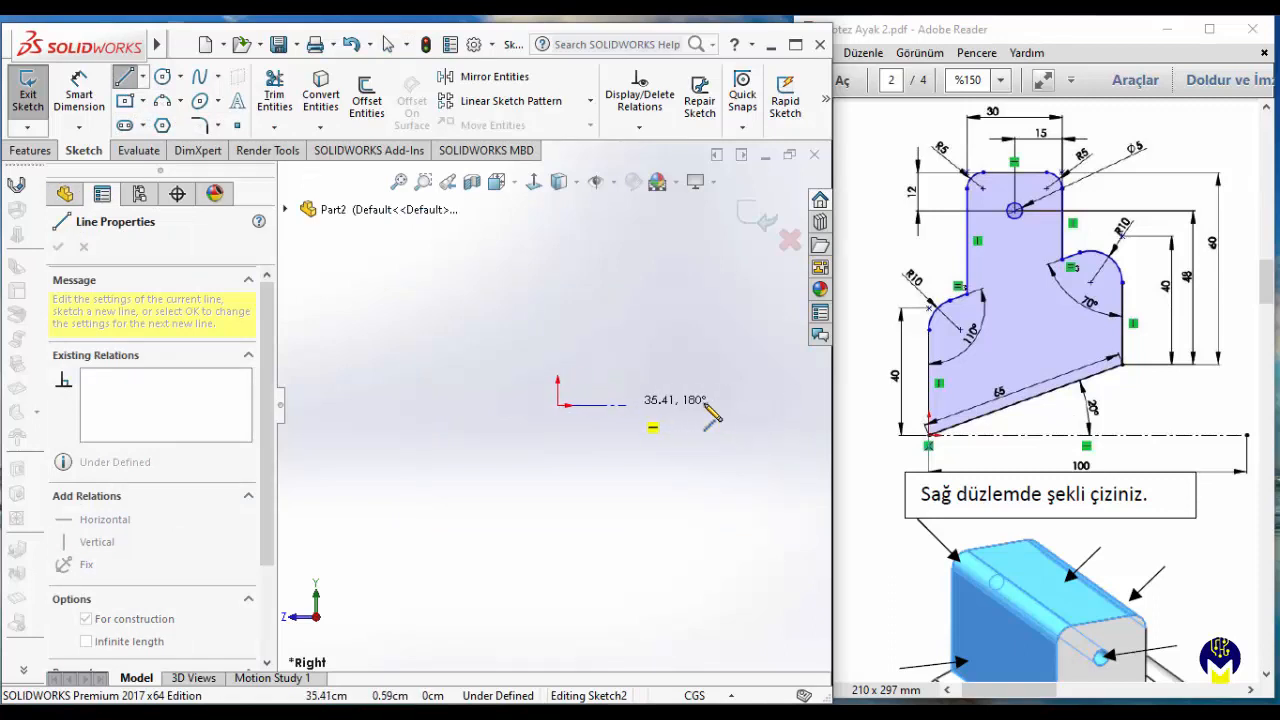
{"action": "scroll", "coordinate": [712, 414], "scroll_direction": "up", "scroll_amount": 4}
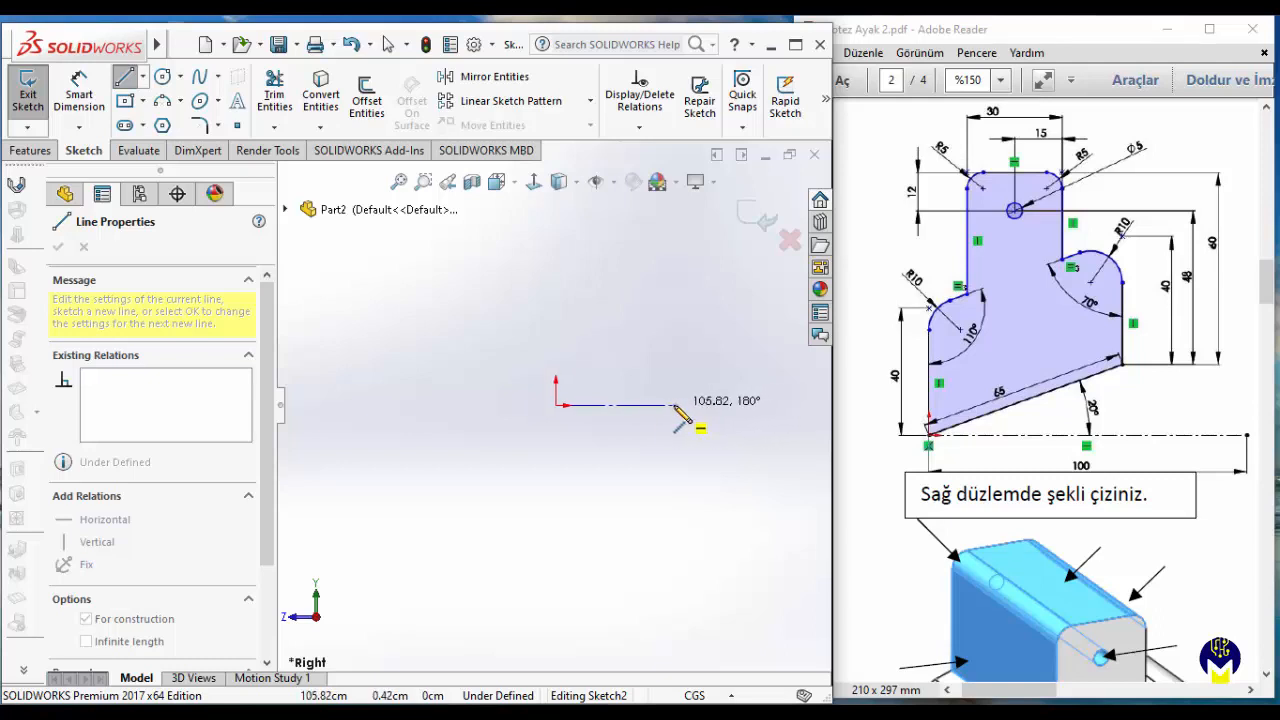
{"action": "left_click", "coordinate": [674, 405]}
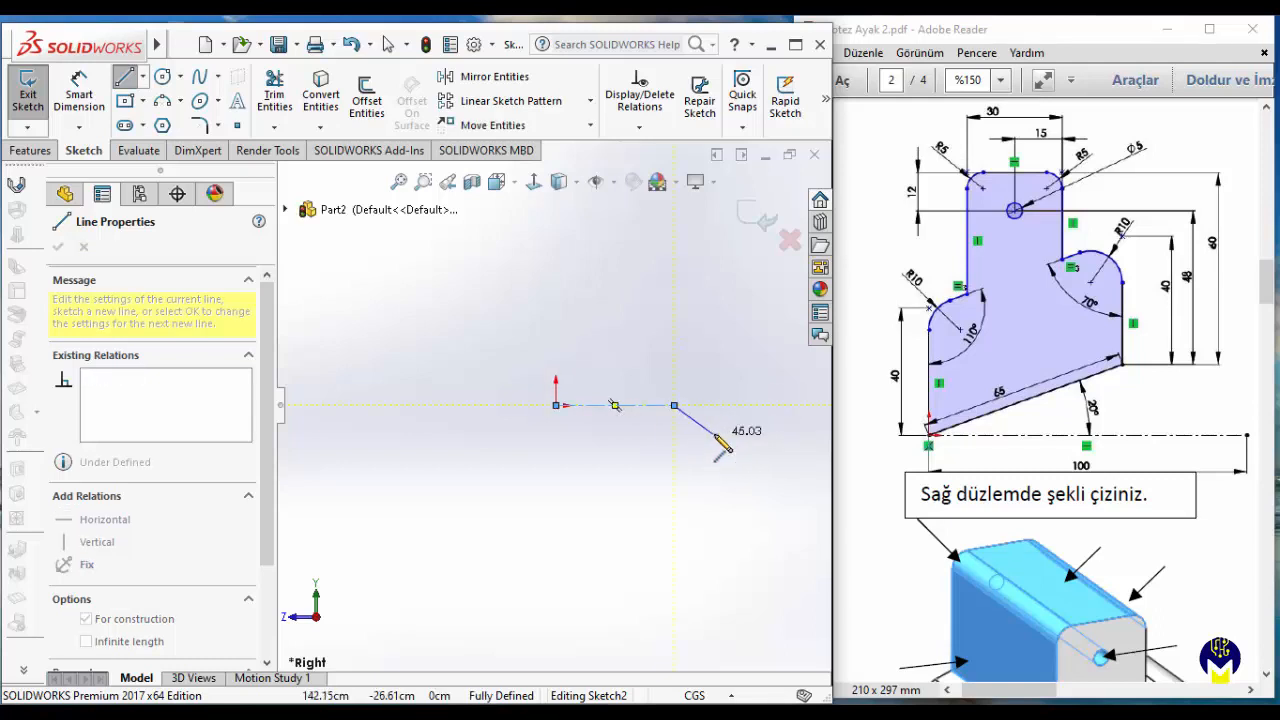
{"action": "key", "text": "Escape"}
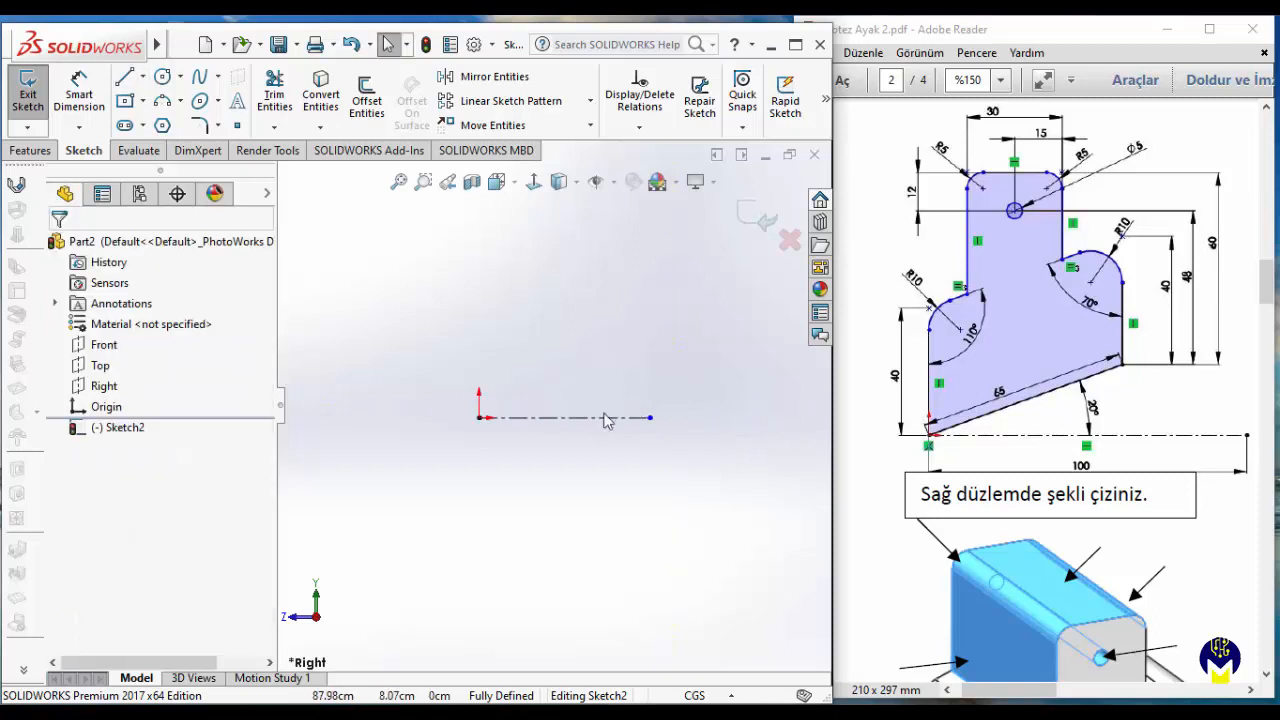
- Draw a base line about 82 cm long from the origin, rising about 16°, and add a vertical line up from its far end
{"action": "scroll", "coordinate": [525, 291], "scroll_direction": "up", "scroll_amount": 3}
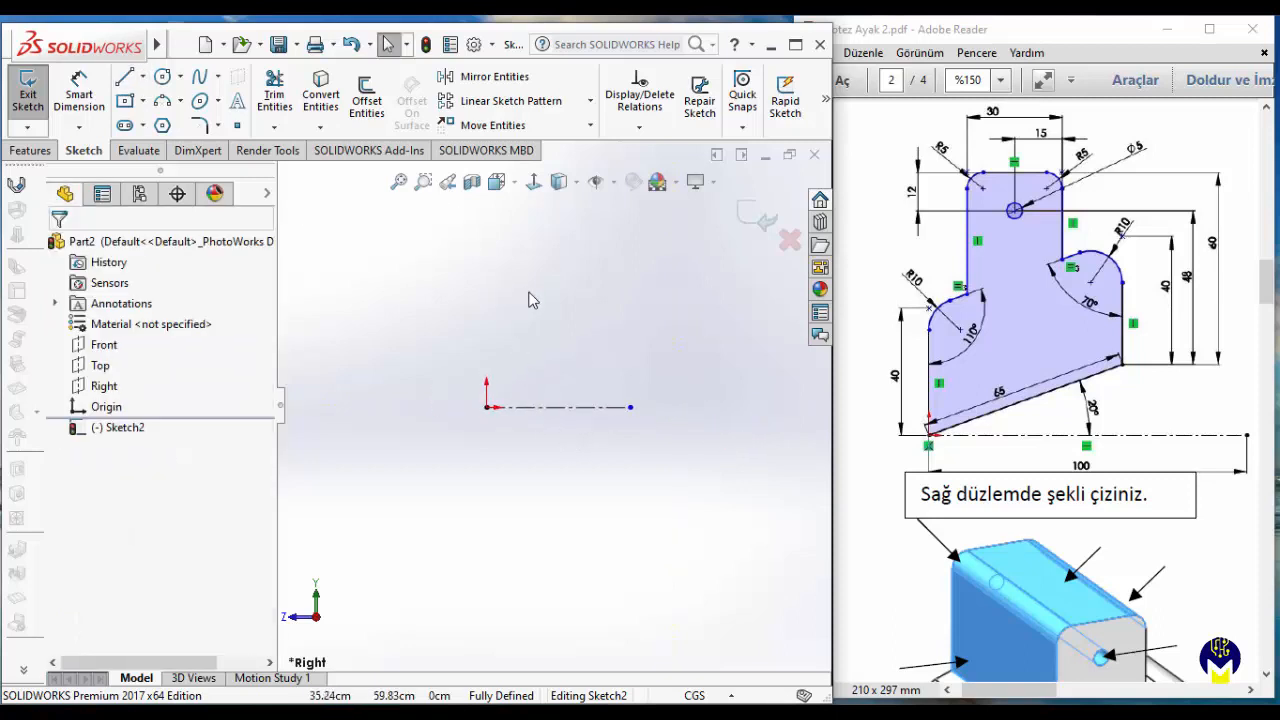
{"action": "scroll", "coordinate": [532, 293], "scroll_direction": "down", "scroll_amount": 3}
{"action": "scroll", "coordinate": [603, 464], "scroll_direction": "up", "scroll_amount": 3}
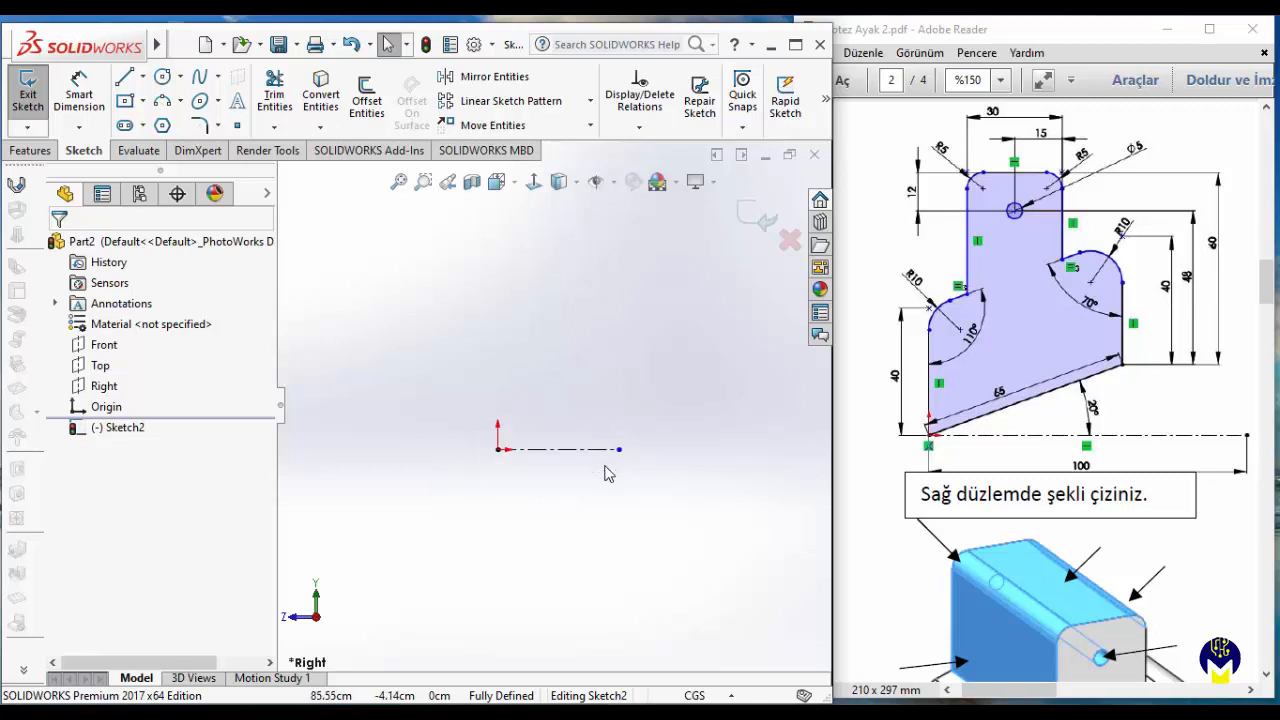
{"action": "scroll", "coordinate": [581, 509], "scroll_direction": "down", "scroll_amount": 3}
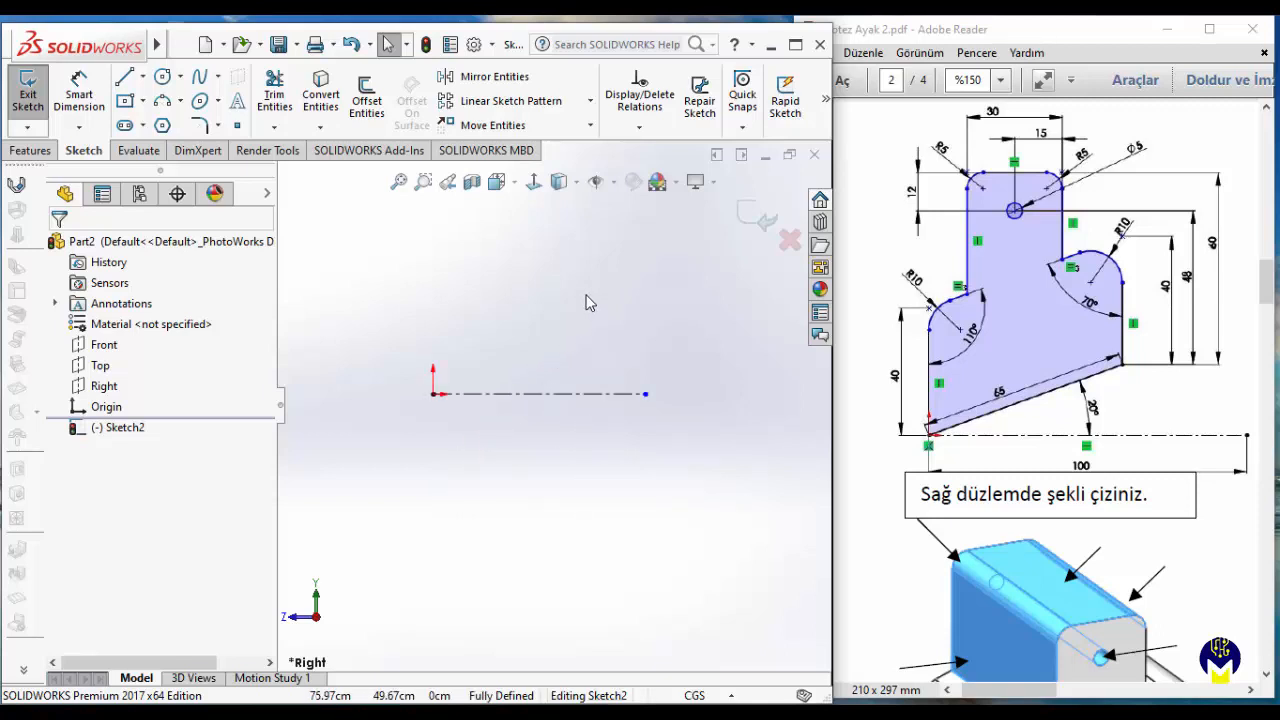
{"action": "mouse_move", "coordinate": [566, 289]}
{"action": "middle_mouse_down", "text": "ctrl"}
{"action": "mouse_move", "coordinate": [586, 297]}
{"action": "mouse_move", "coordinate": [593, 348]}
{"action": "mouse_move", "coordinate": [587, 375]}
{"action": "mouse_move", "coordinate": [587, 350]}
{"action": "mouse_move", "coordinate": [574, 361]}
{"action": "middle_mouse_up", "text": "ctrl"}
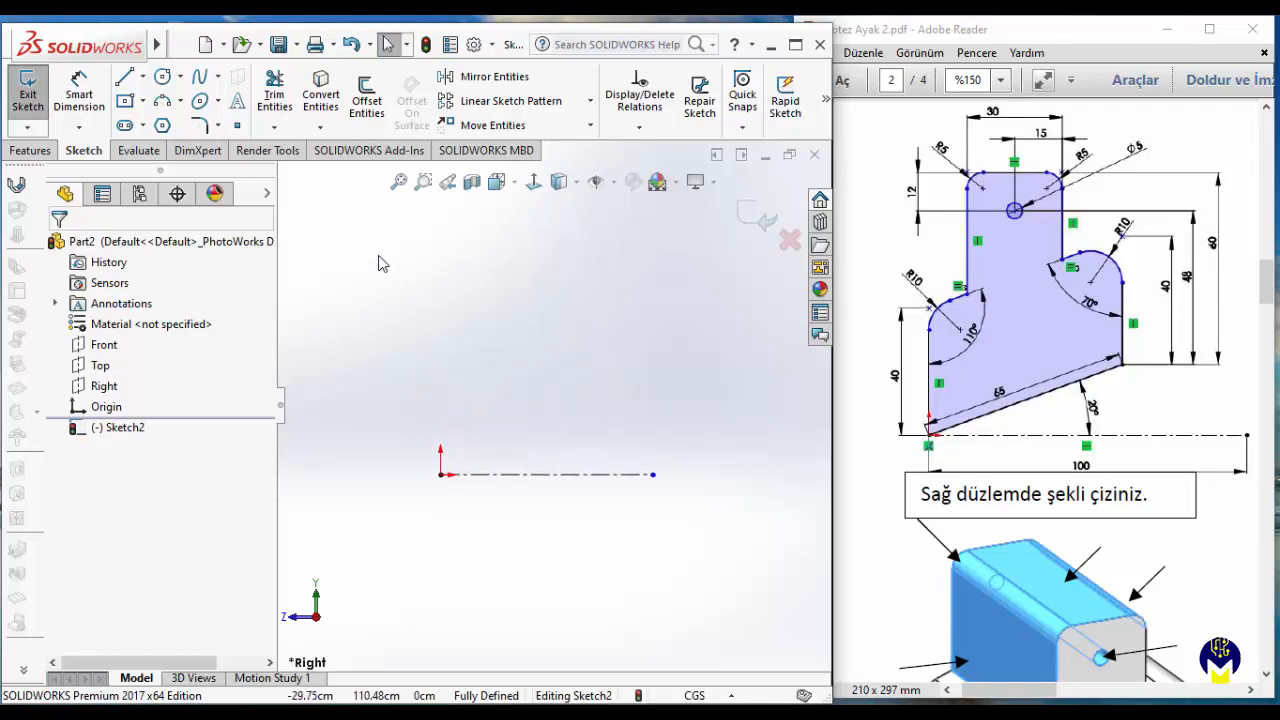
{"action": "left_click", "coordinate": [124, 80]}
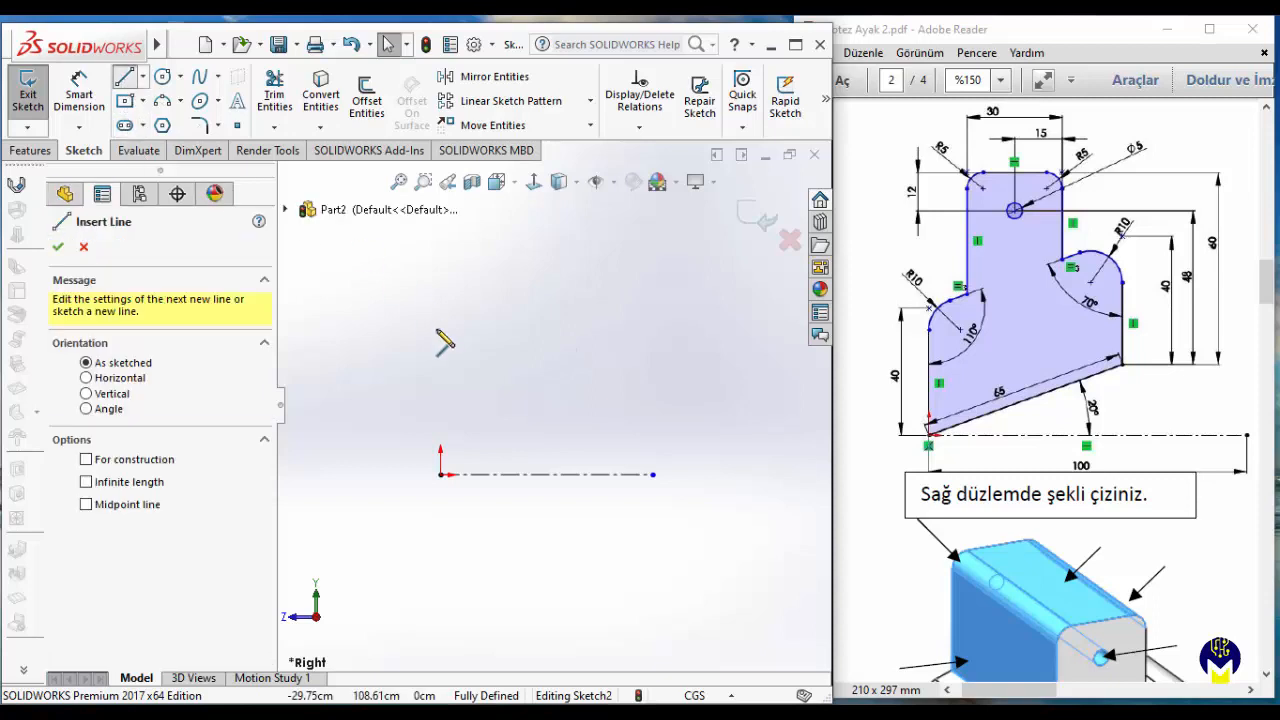
{"action": "left_click", "coordinate": [441, 473]}
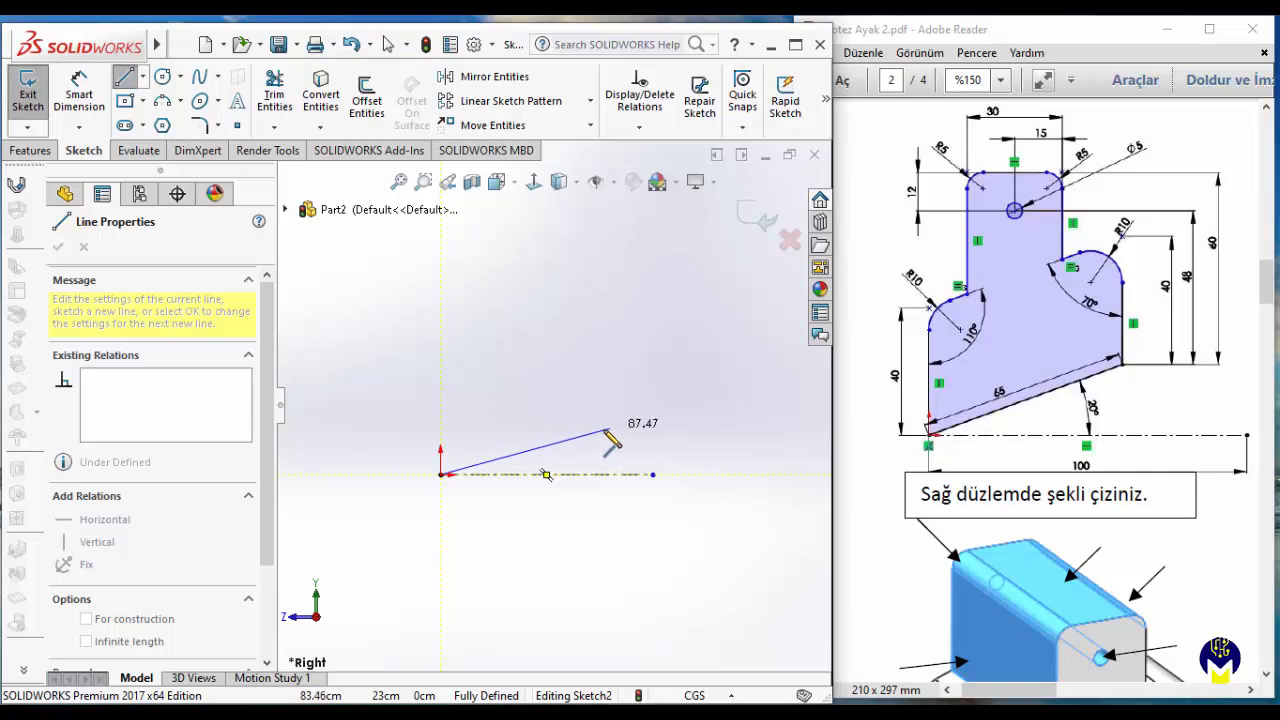
{"action": "left_click", "coordinate": [599, 430]}
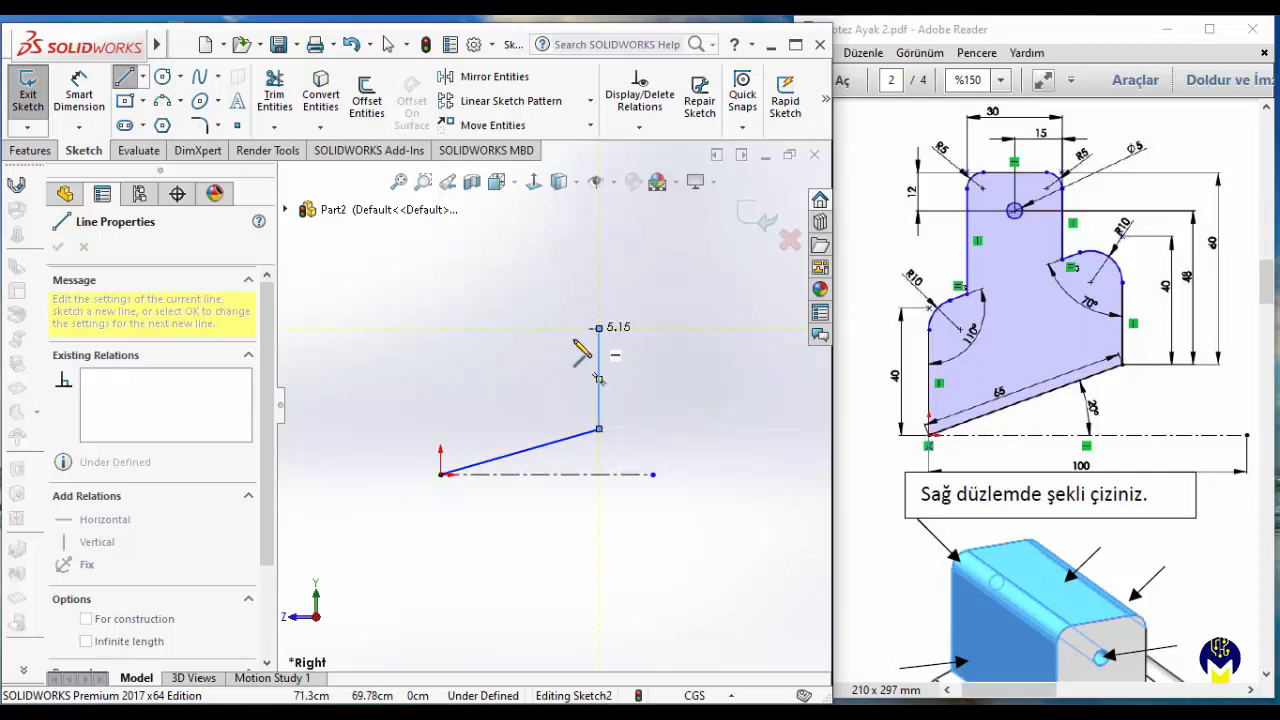
{"action": "left_click", "coordinate": [599, 328]}
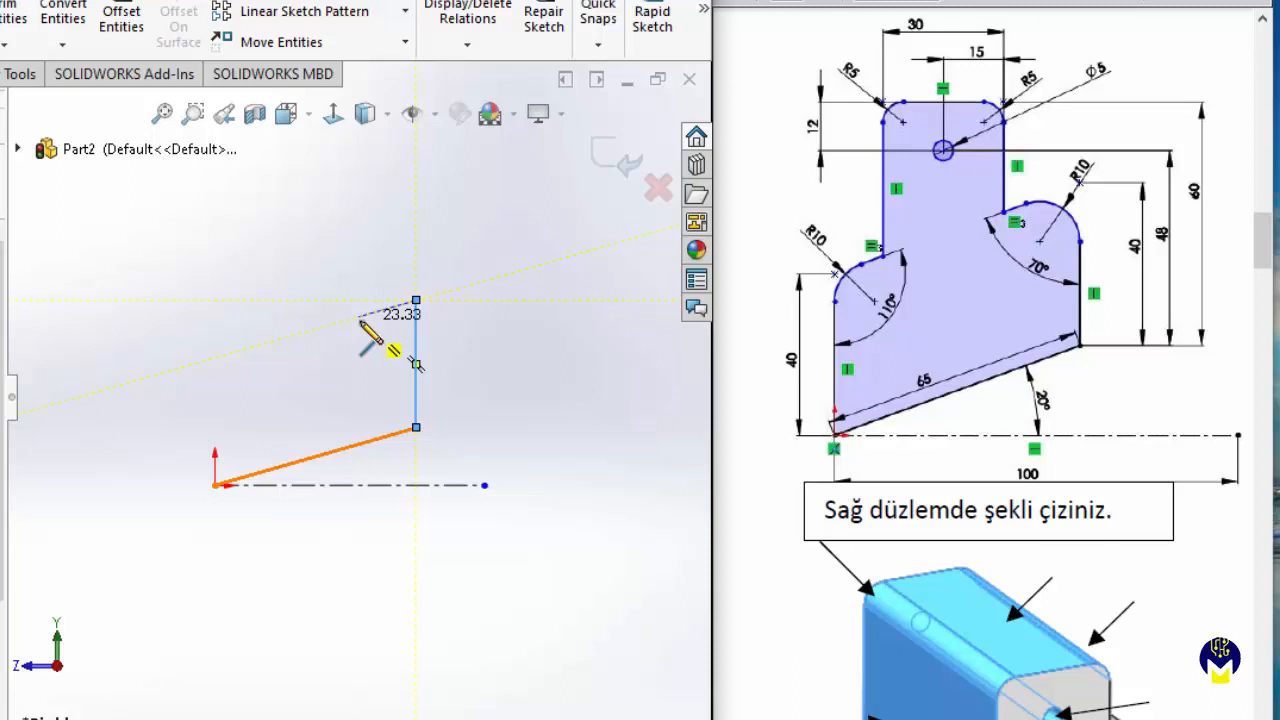
- Close the profile with lines about 23 cm parallel to the base, 42 up, 45 across, 54 down, 12 parallel and 52 cm down to the origin
{"action": "left_click", "coordinate": [358, 316]}
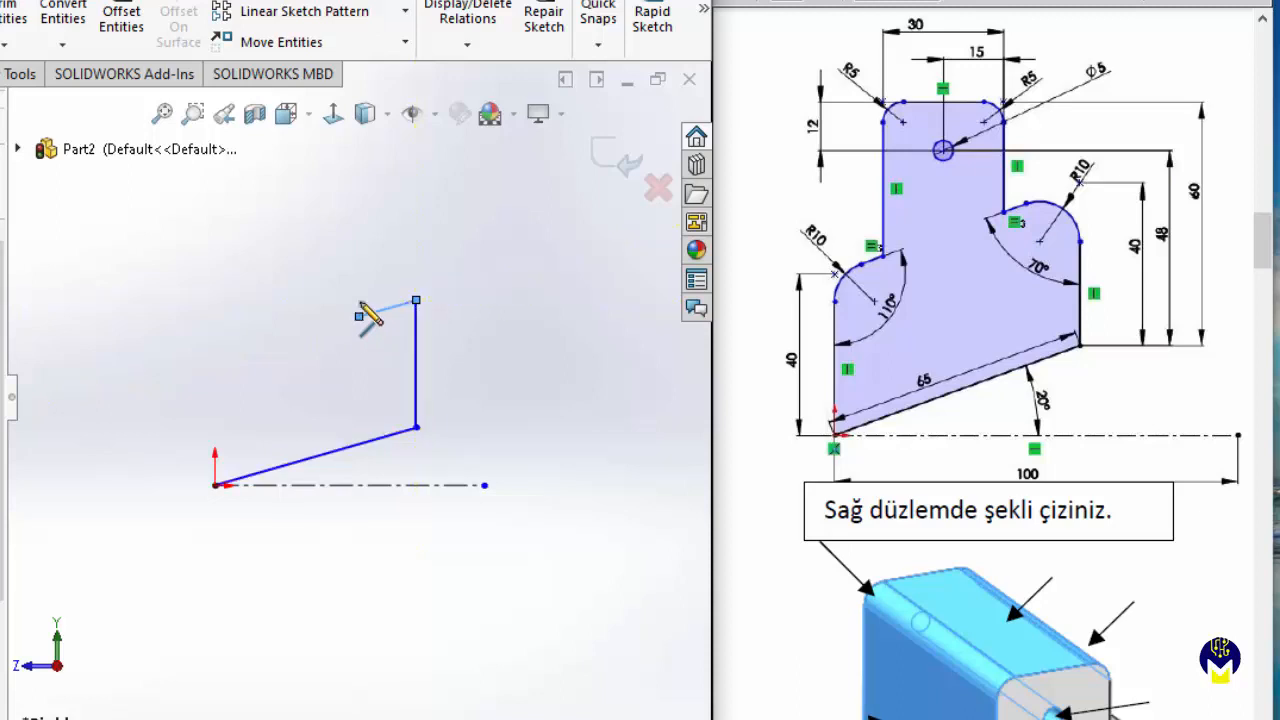
{"action": "left_click", "coordinate": [358, 209]}
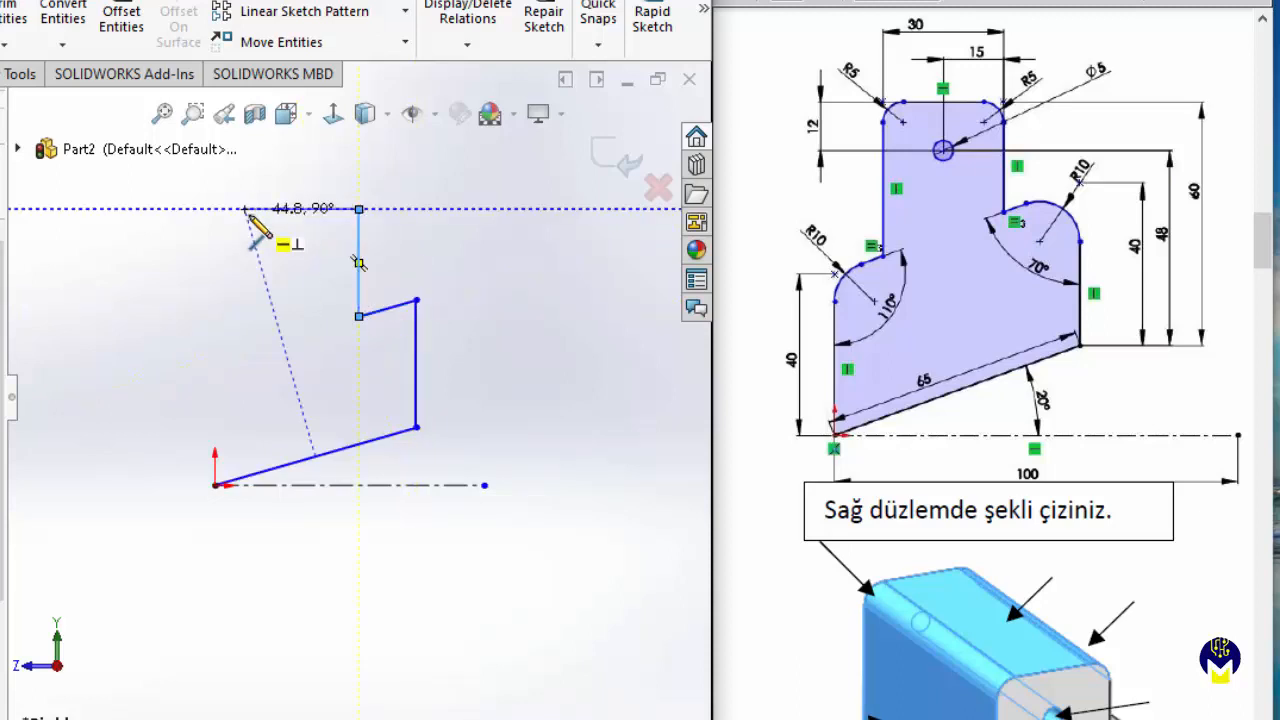
{"action": "left_click", "coordinate": [245, 209]}
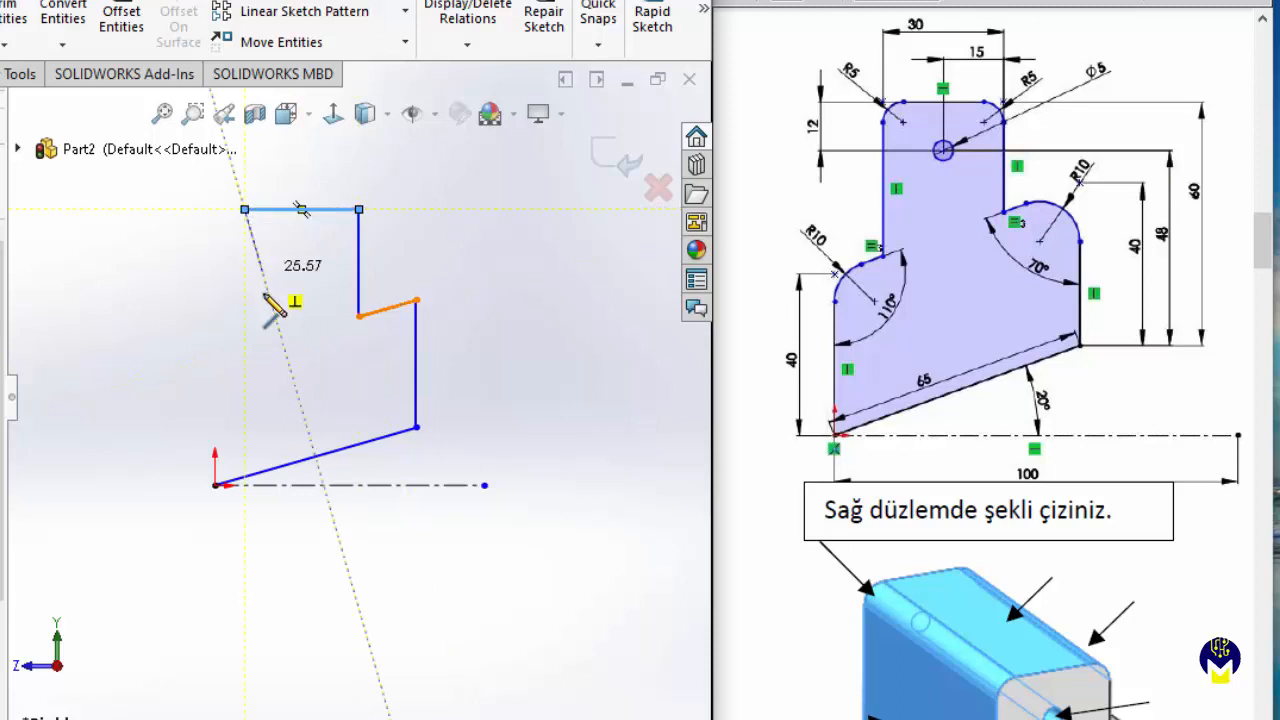
{"action": "left_click", "coordinate": [245, 344]}
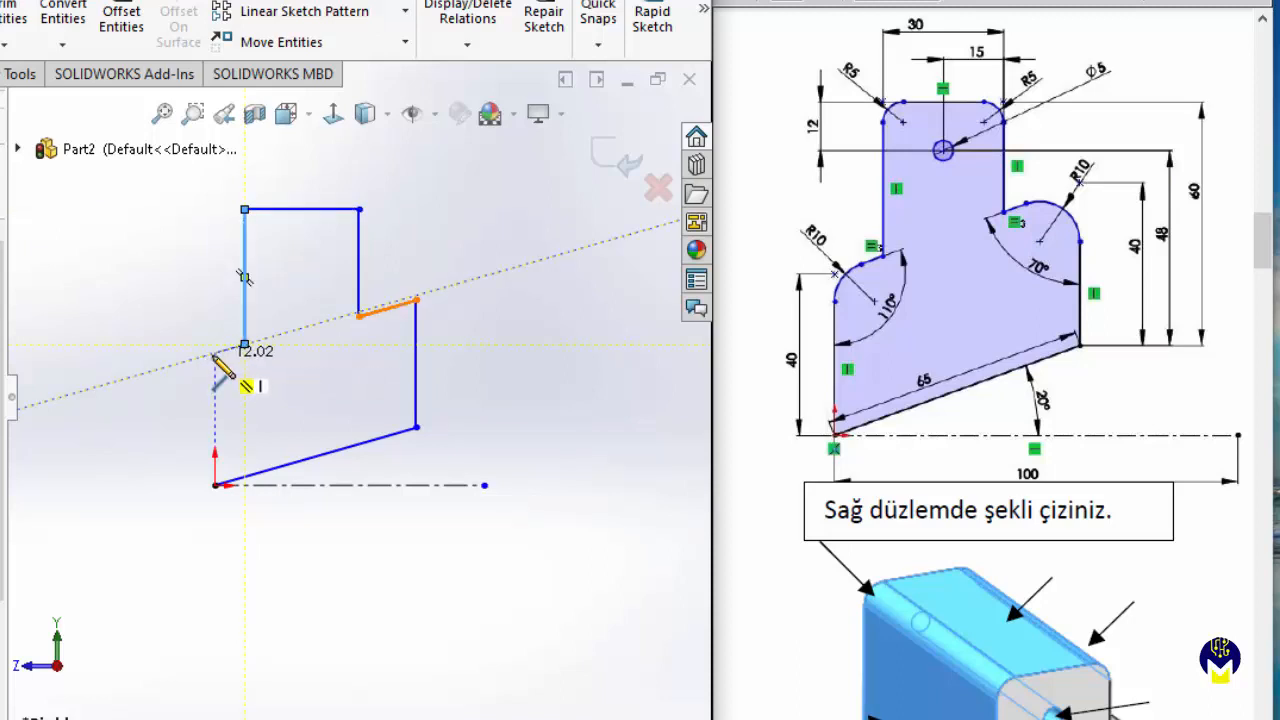
{"action": "left_click", "coordinate": [215, 353]}
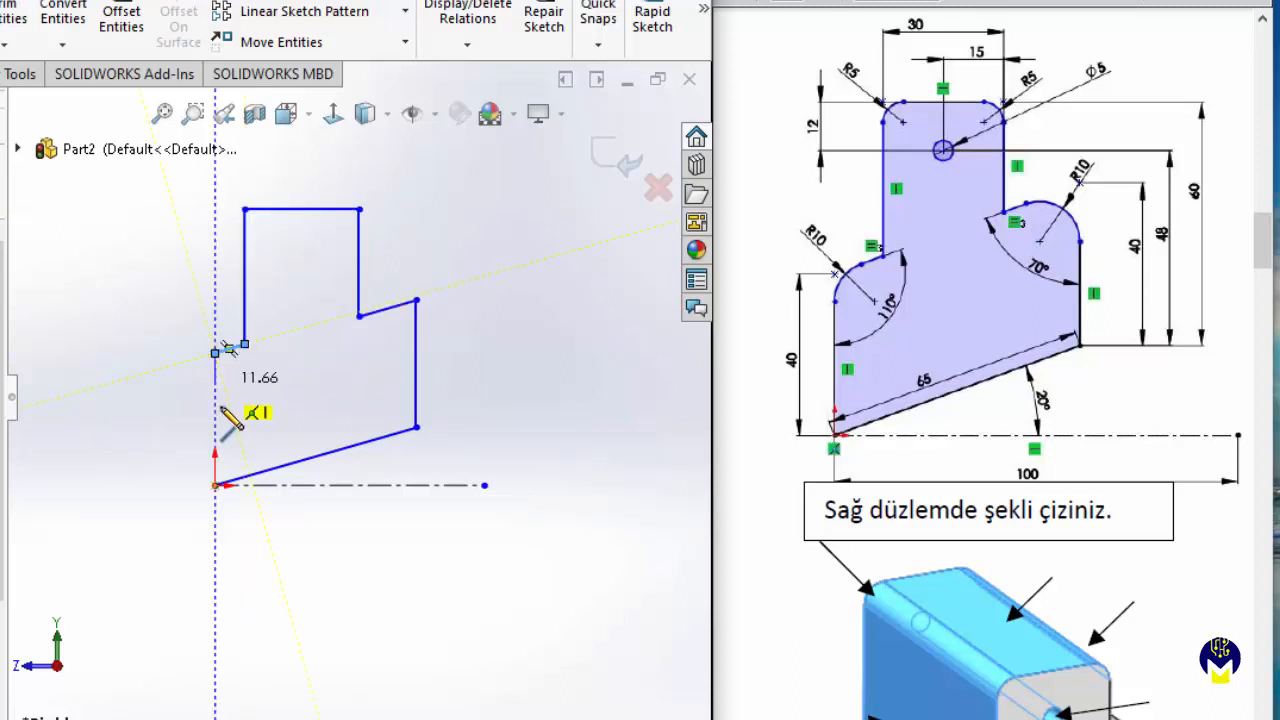
{"action": "left_click", "coordinate": [215, 485]}
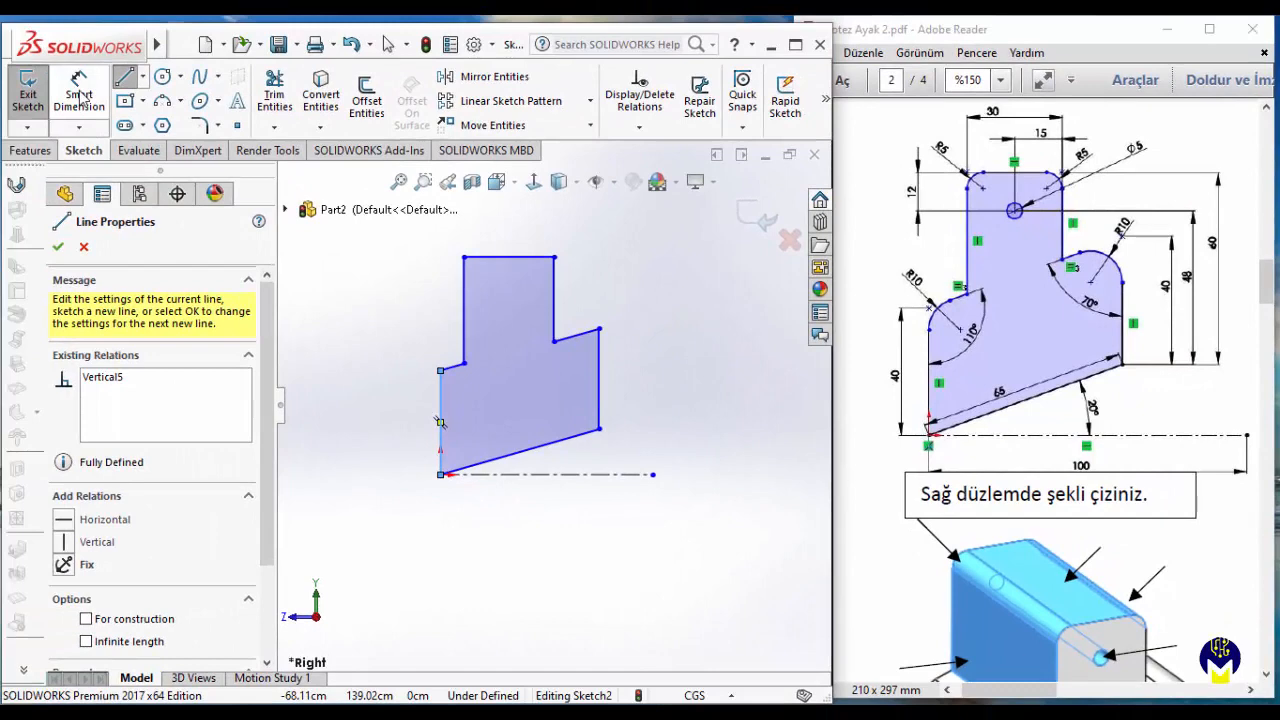
- Dimension the angle between the sloped base line and the horizontal centerline as 20°
{"action": "left_click", "coordinate": [79, 97]}
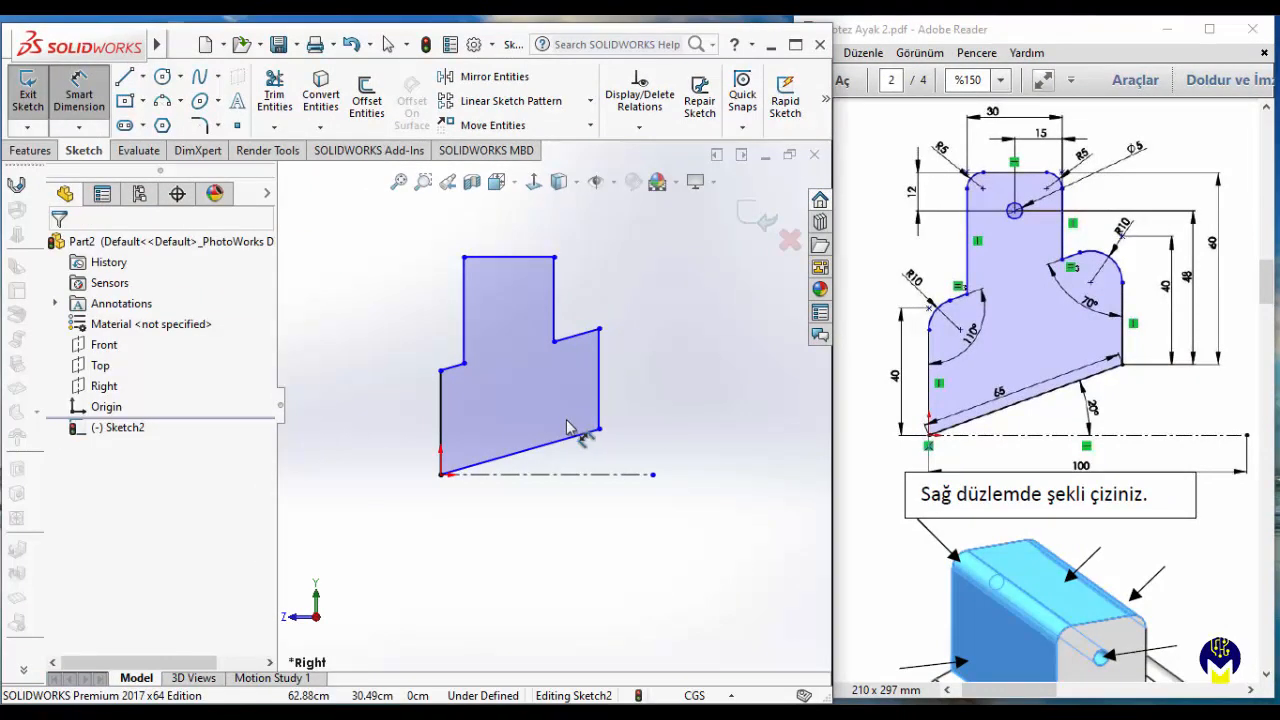
{"action": "left_click", "coordinate": [565, 450]}
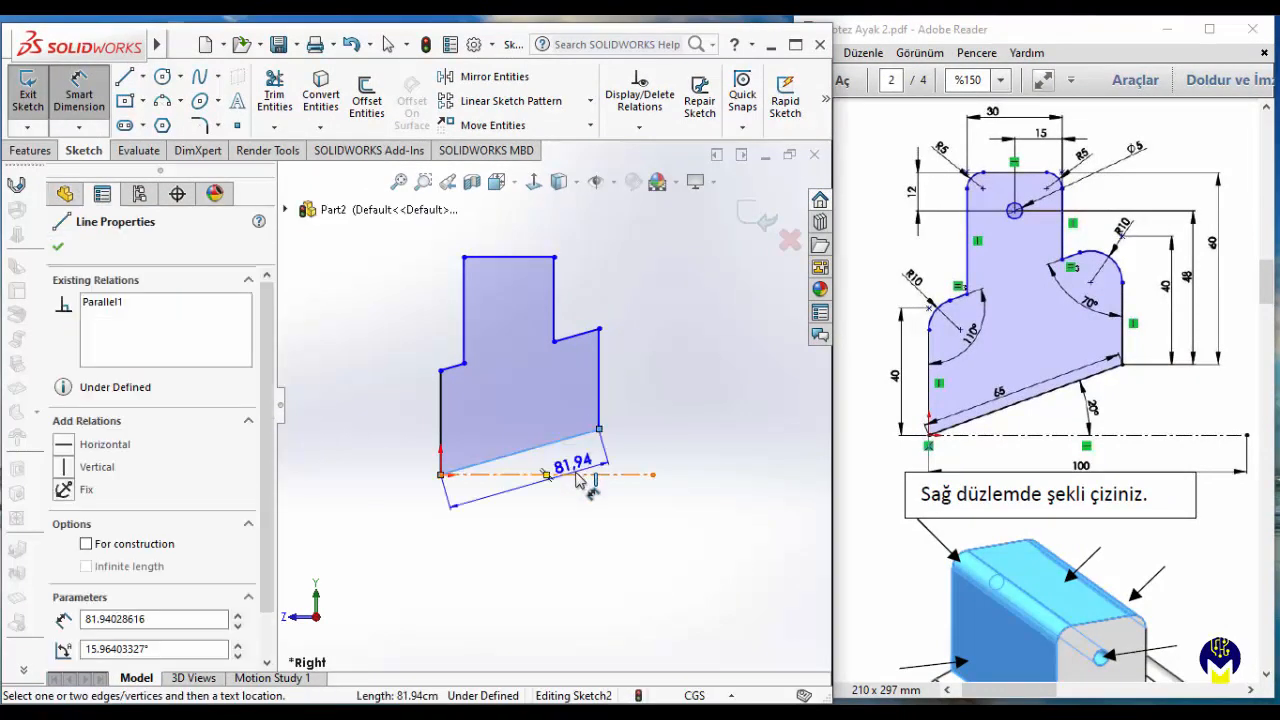
{"action": "left_click", "coordinate": [588, 474]}
{"action": "left_click", "coordinate": [600, 474]}
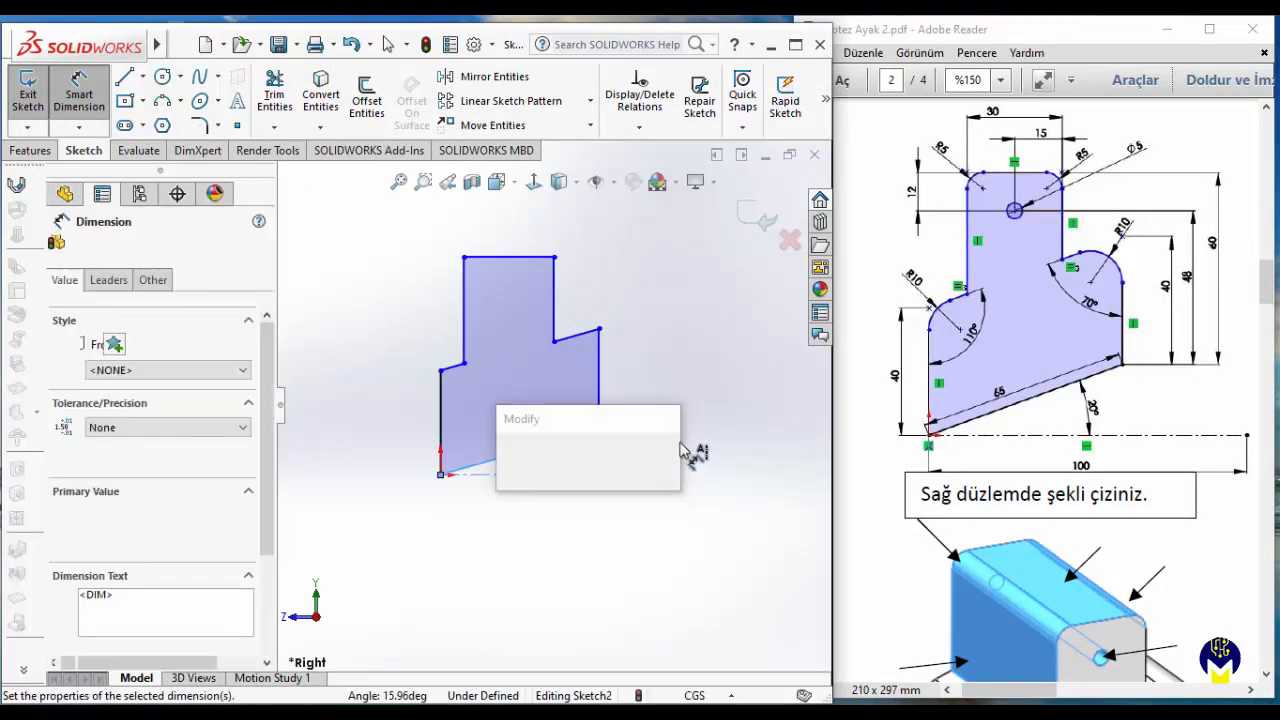
{"action": "type", "text": "20"}
{"action": "key", "text": "Return"}
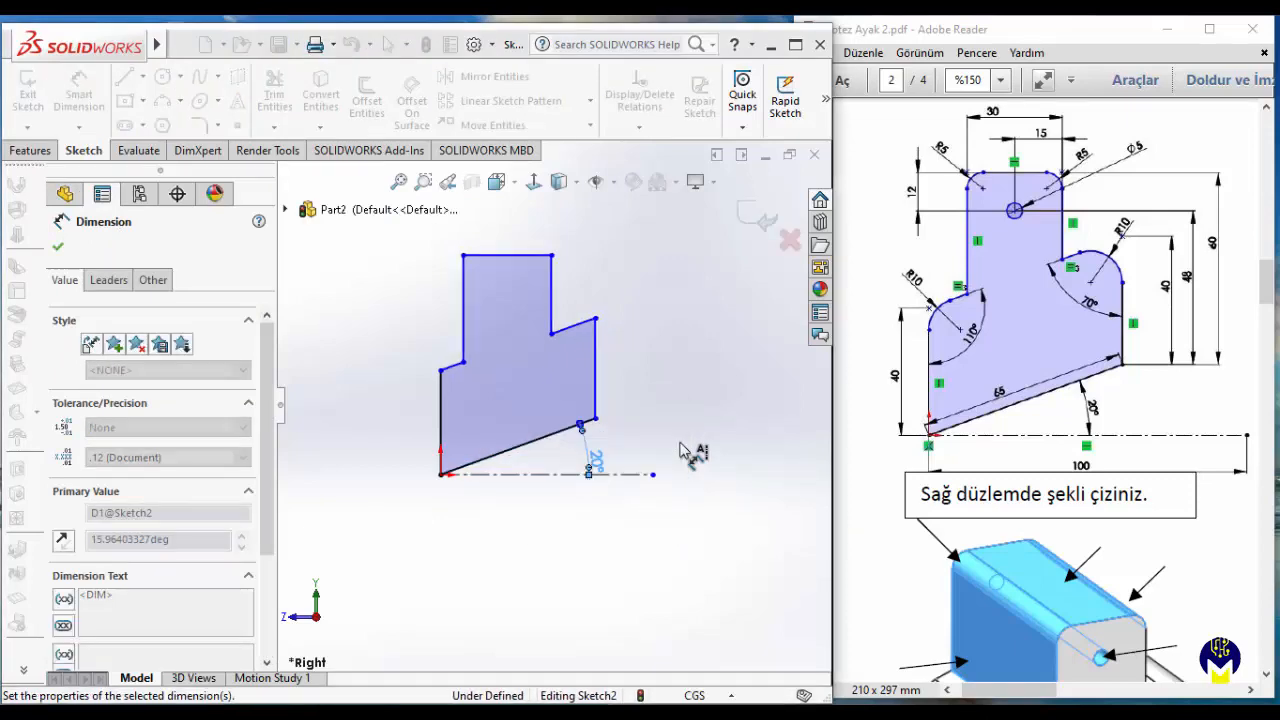
- Try to dimension the angle between the far shoulder's sloped line and its adjoining vertical edge, and cancel the driven dimension
{"action": "left_click", "coordinate": [572, 331]}
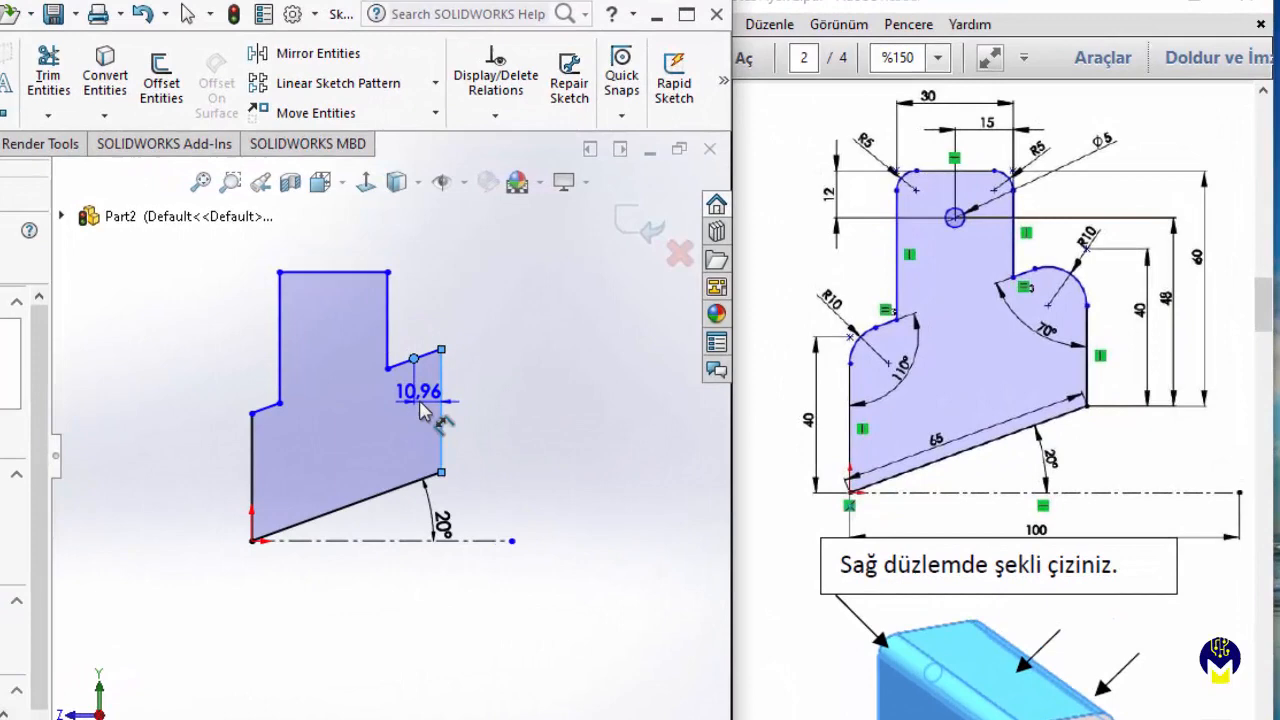
{"action": "key", "text": "Escape"}
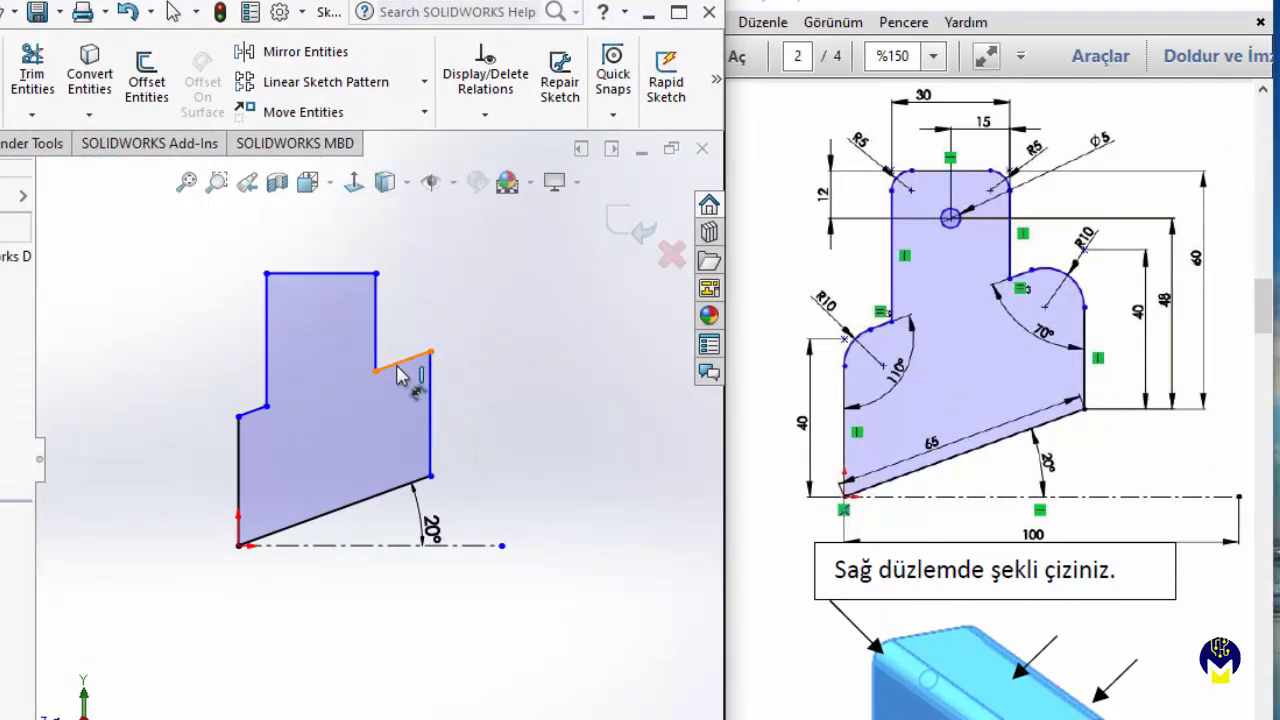
{"action": "left_click", "coordinate": [398, 372]}
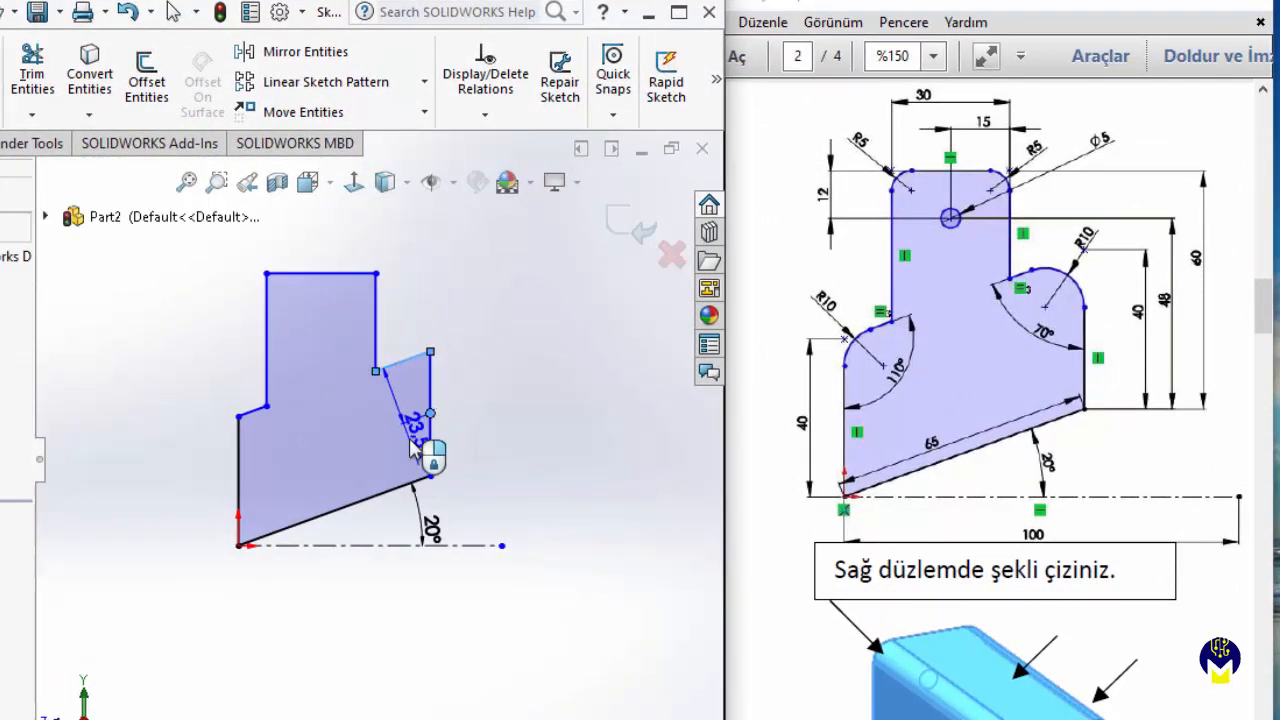
{"action": "left_click", "coordinate": [429, 432]}
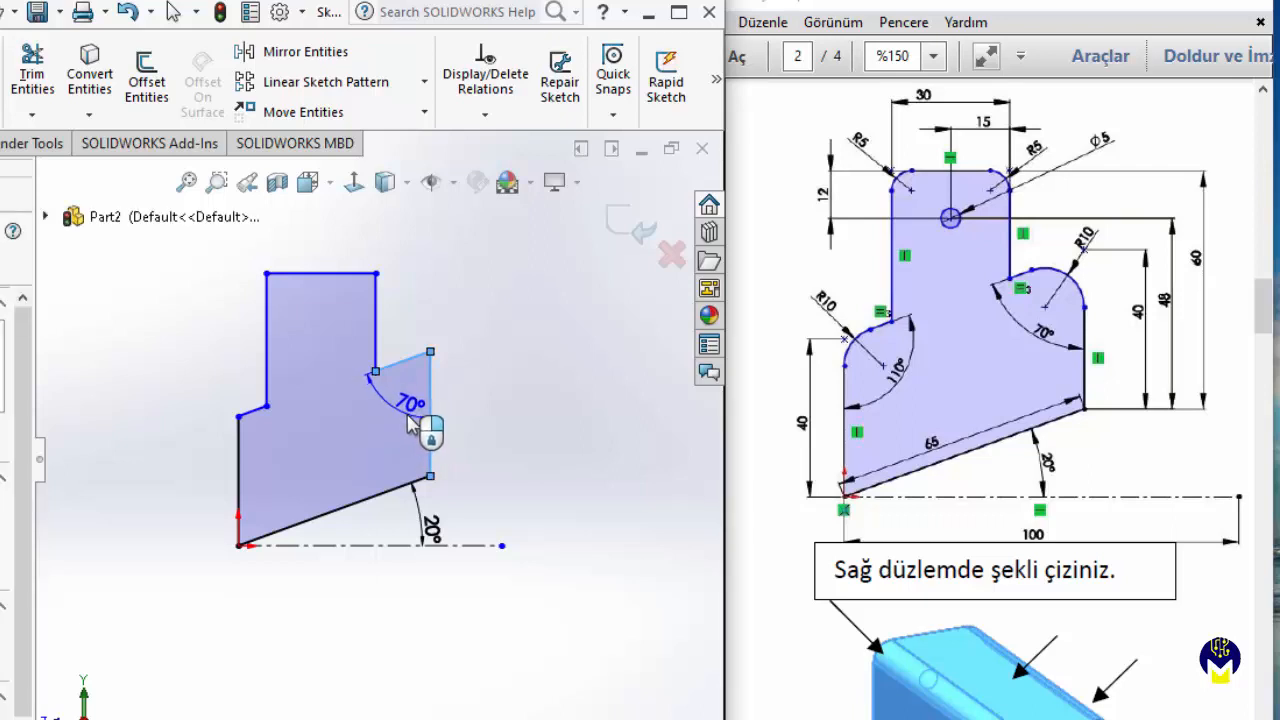
{"action": "left_click", "coordinate": [403, 418]}
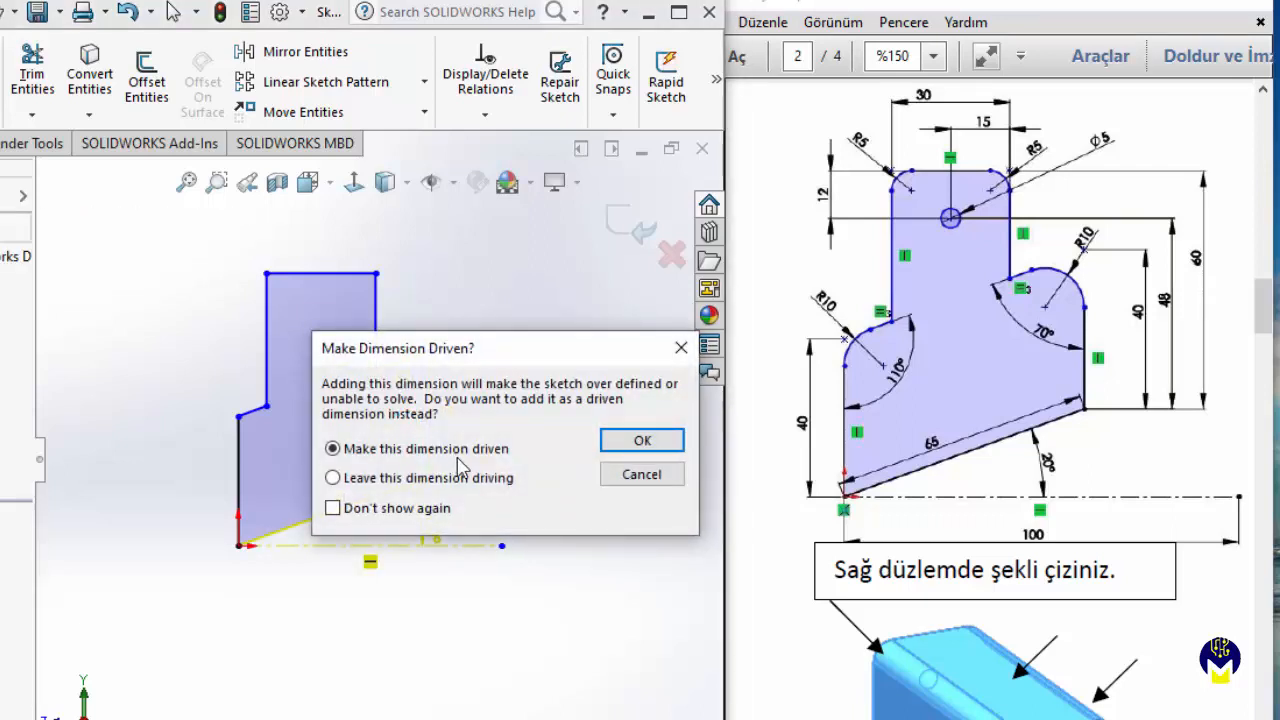
{"action": "left_click", "coordinate": [642, 475]}
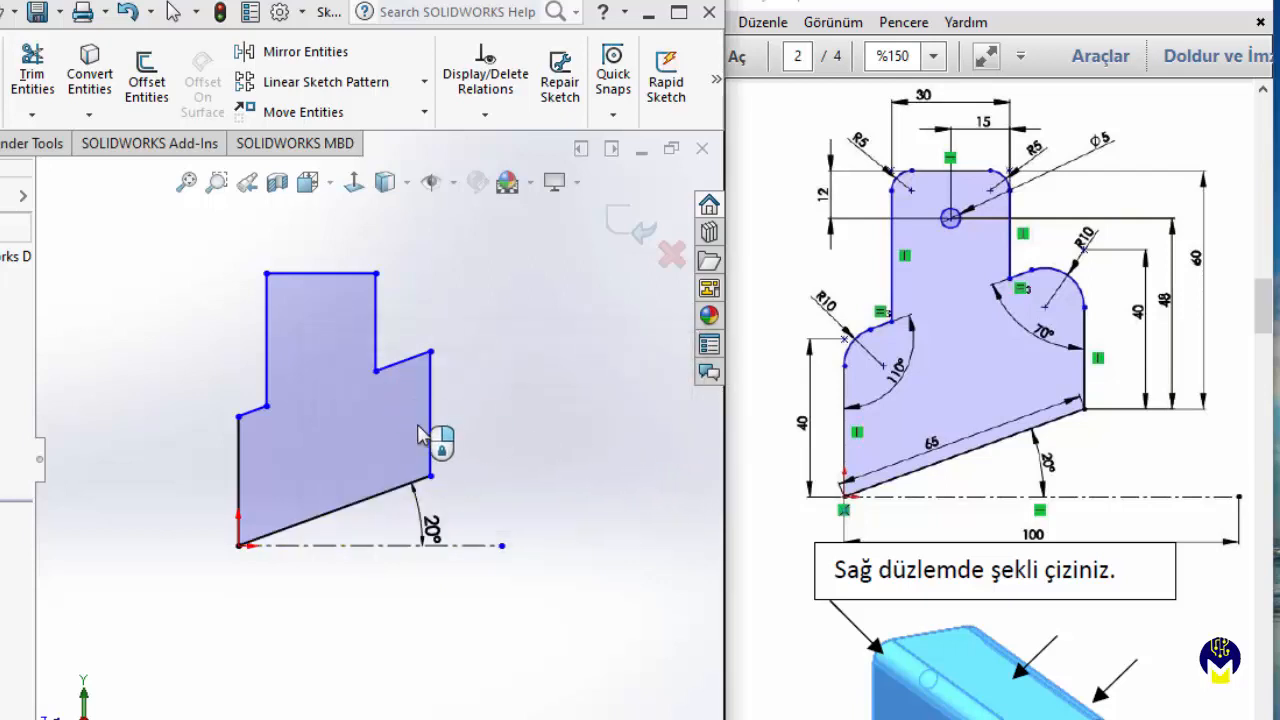
- Turn on the display of sketch relations
{"action": "left_click", "coordinate": [455, 182]}
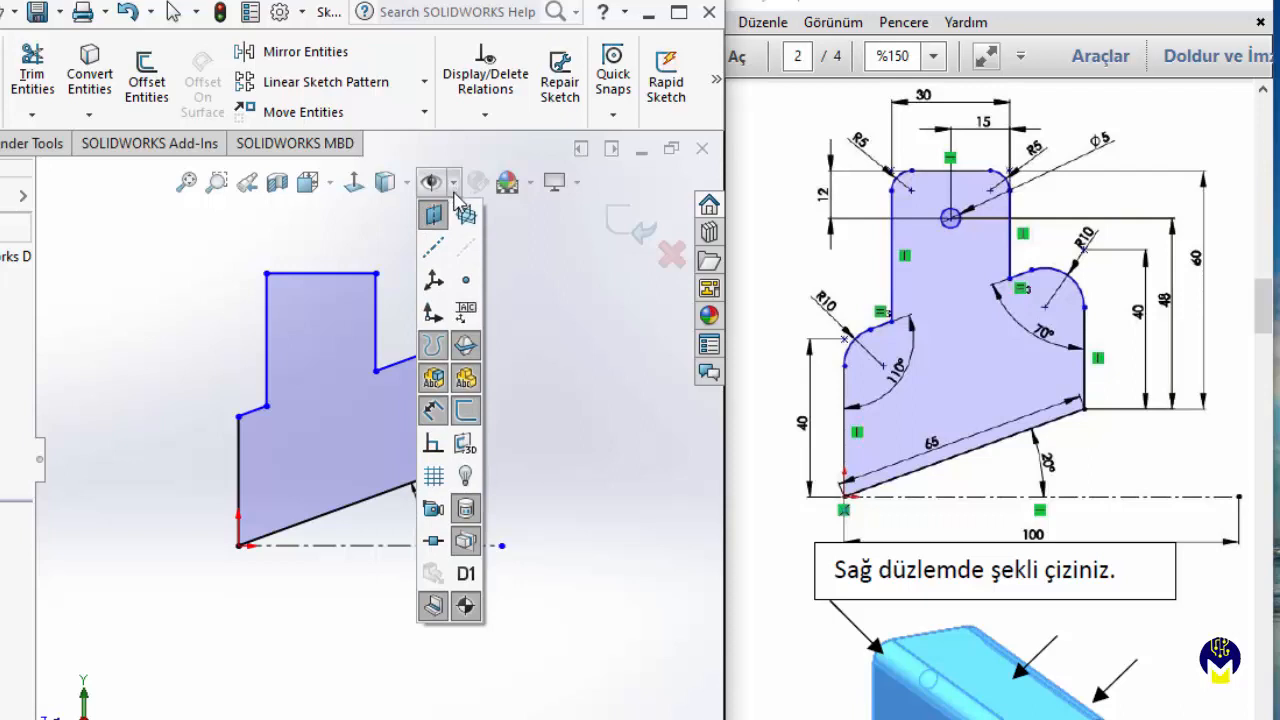
{"action": "left_click", "coordinate": [434, 446]}
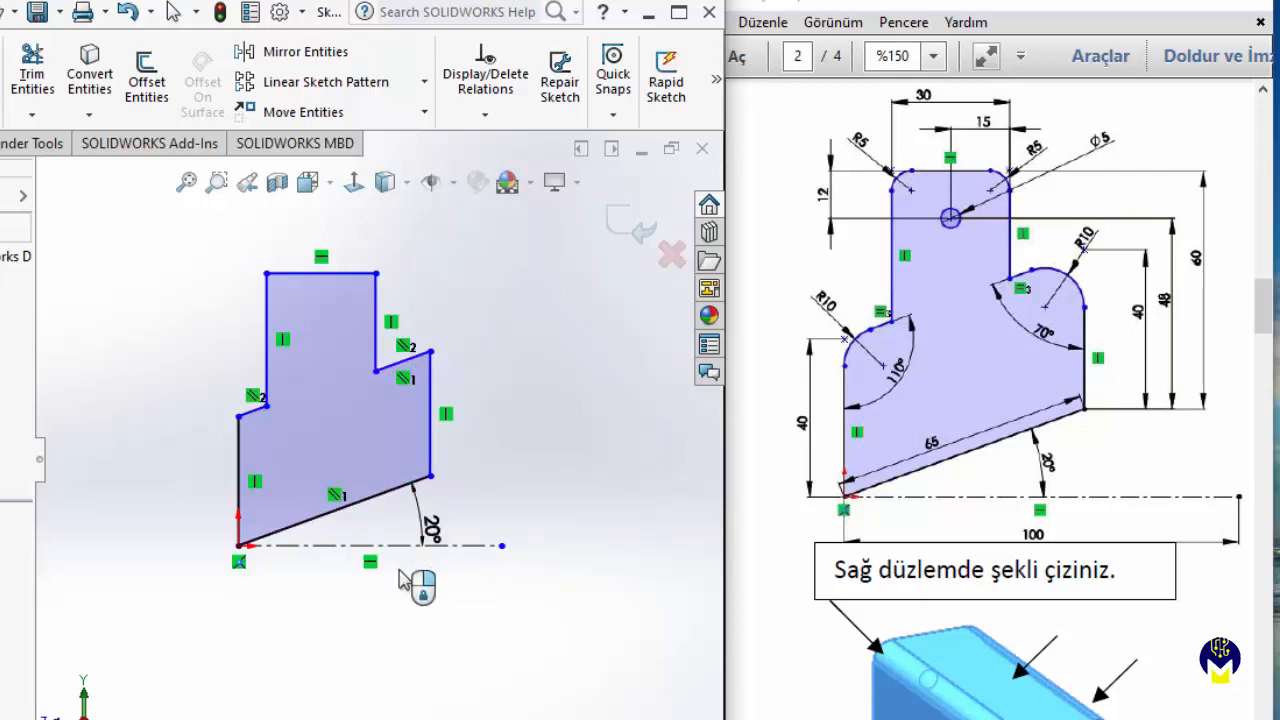
- Try to dimension the angle between the short sloped shoulder line and the vertical edge rising from the origin, and cancel the driven dimension
{"action": "left_click", "coordinate": [255, 412]}
{"action": "left_click", "coordinate": [239, 445]}
{"action": "left_click", "coordinate": [280, 456]}
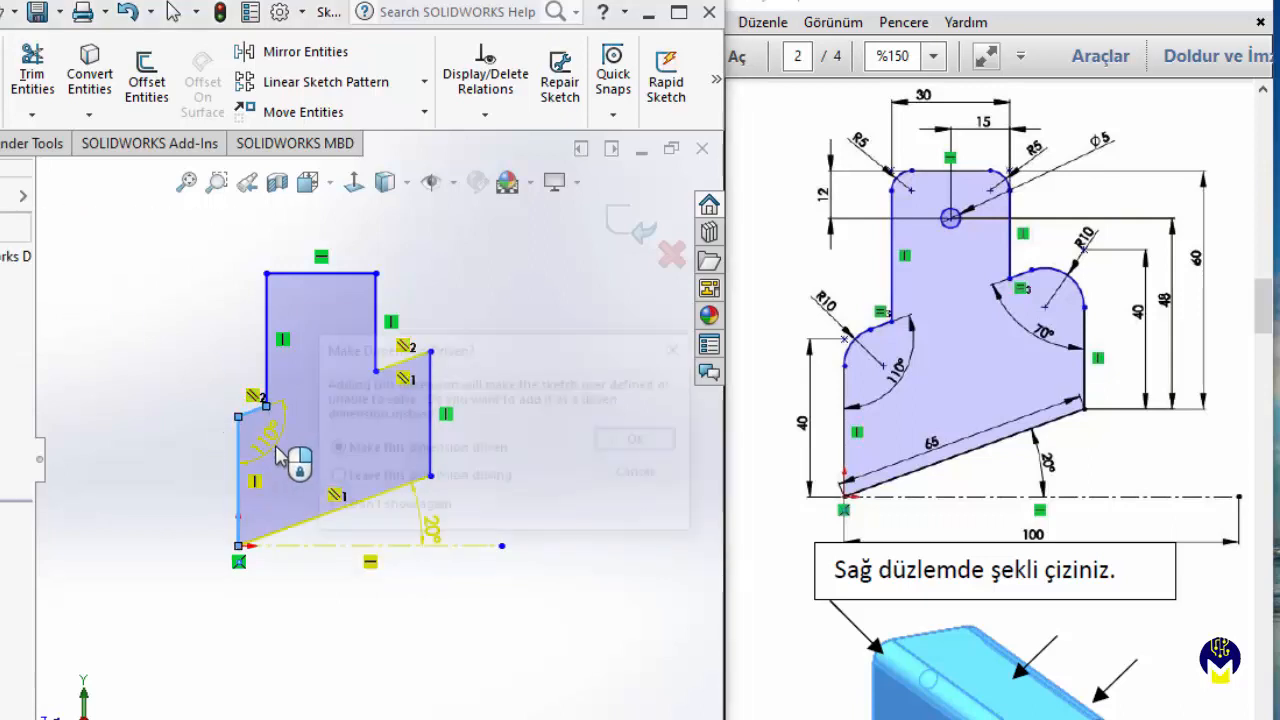
{"action": "left_click", "coordinate": [641, 475]}
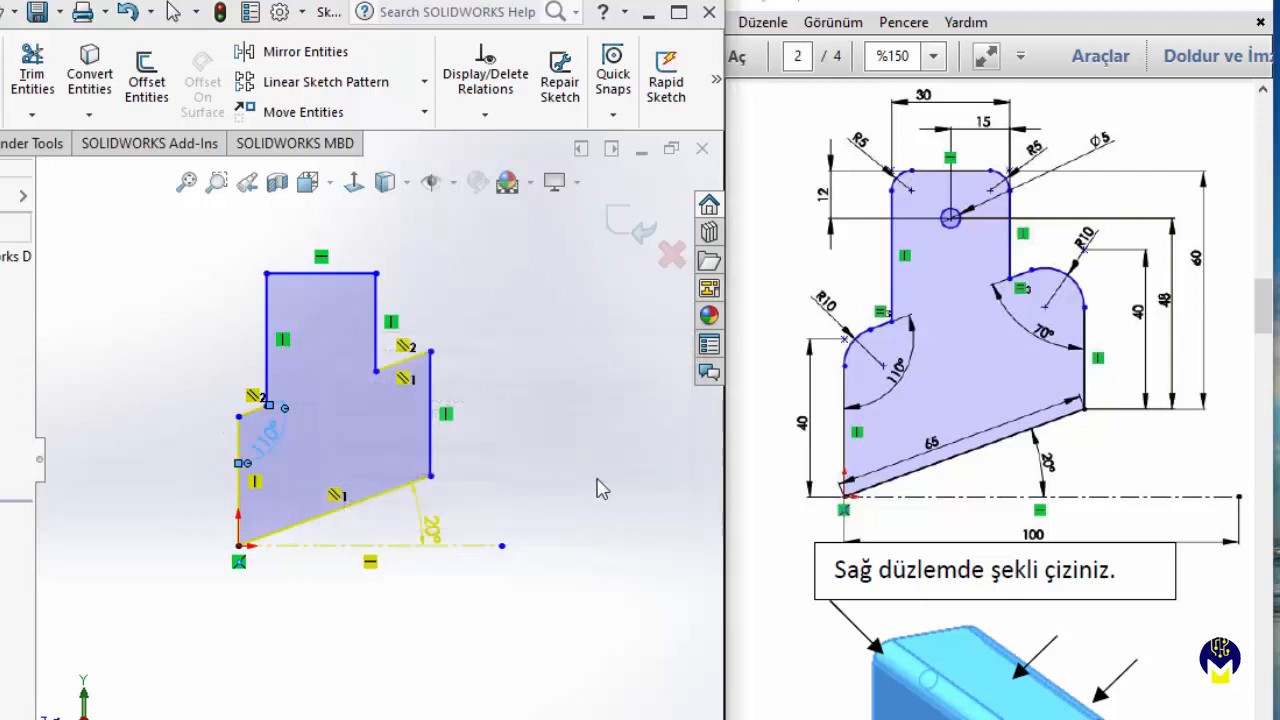
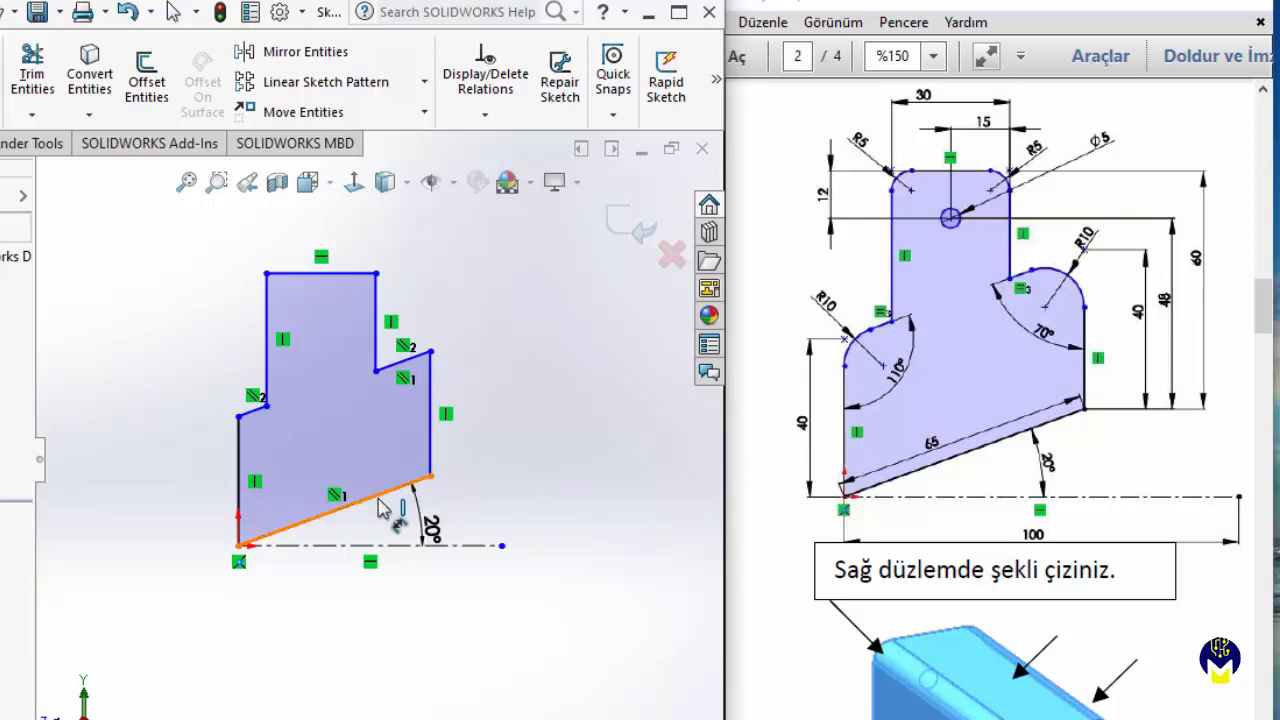
- Dimension the true length of the sloped base line, aligned with the line, as 65 cm
{"action": "left_click", "coordinate": [352, 480]}
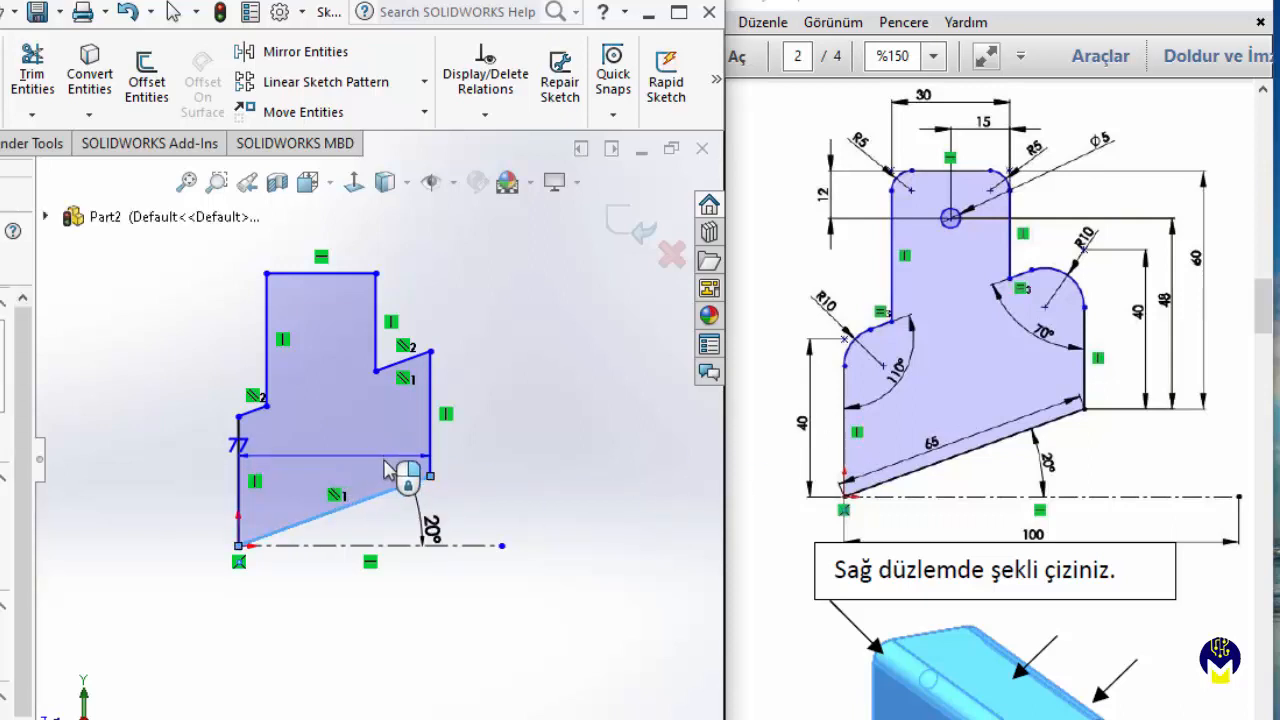
{"action": "left_click", "coordinate": [425, 548]}
{"action": "left_click", "coordinate": [402, 488]}
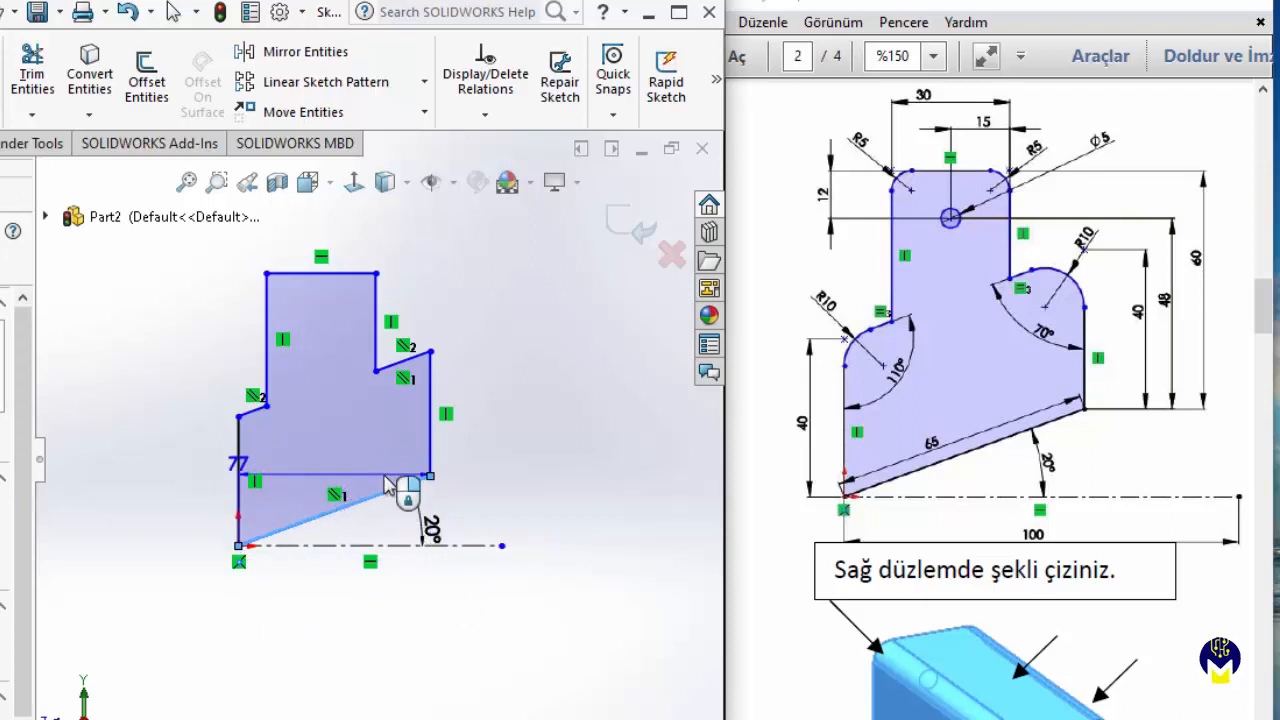
{"action": "scroll", "coordinate": [425, 474], "scroll_direction": "down", "scroll_amount": 5}
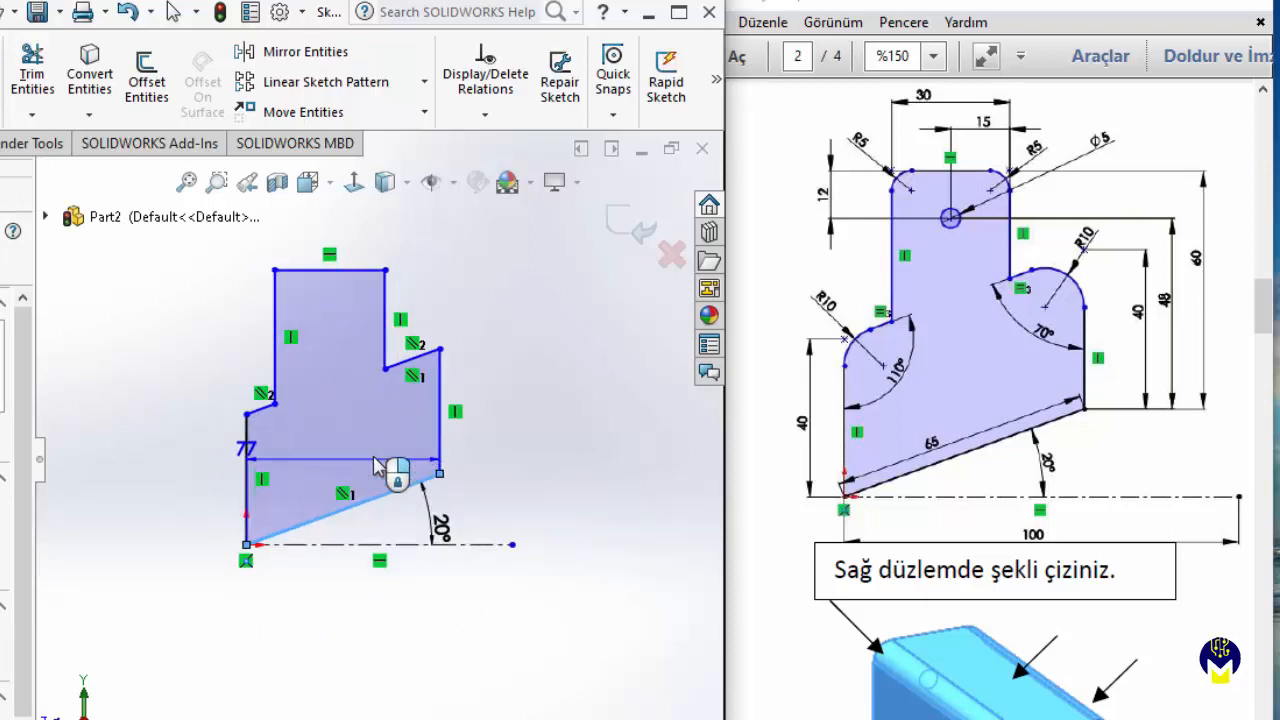
{"action": "scroll", "coordinate": [380, 478], "scroll_direction": "down", "scroll_amount": 2}
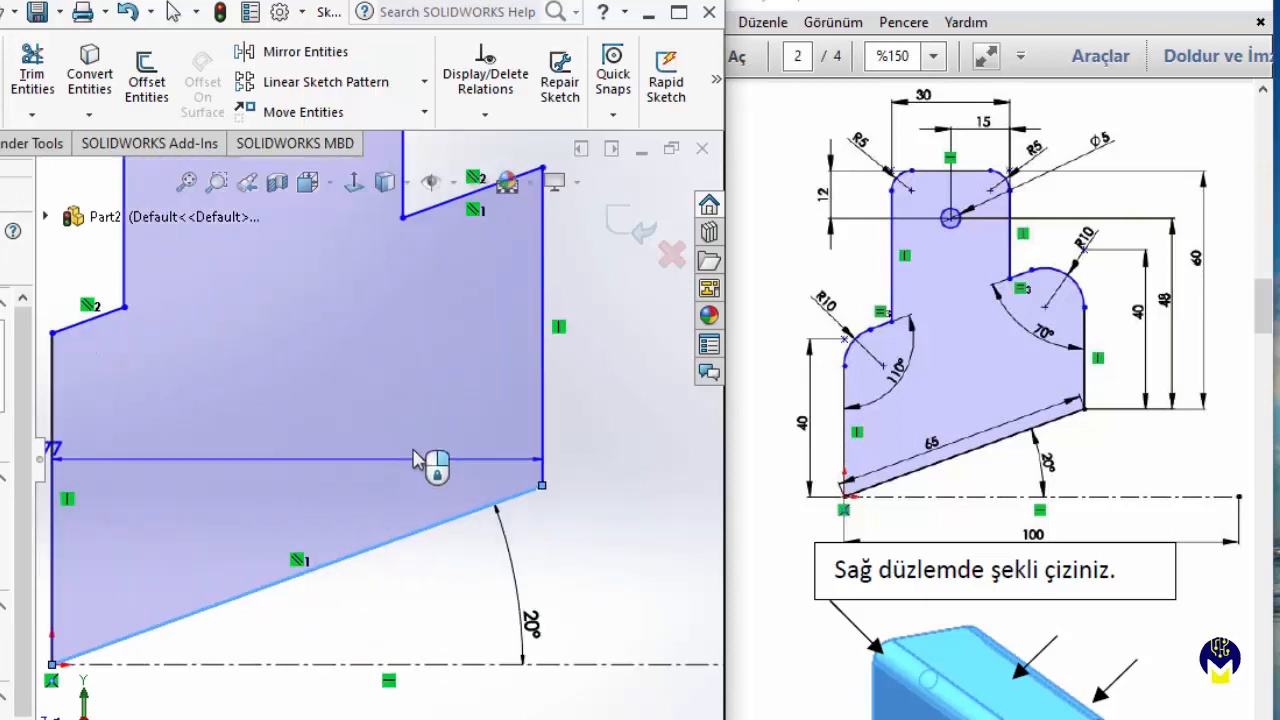
{"action": "left_click", "coordinate": [404, 522]}
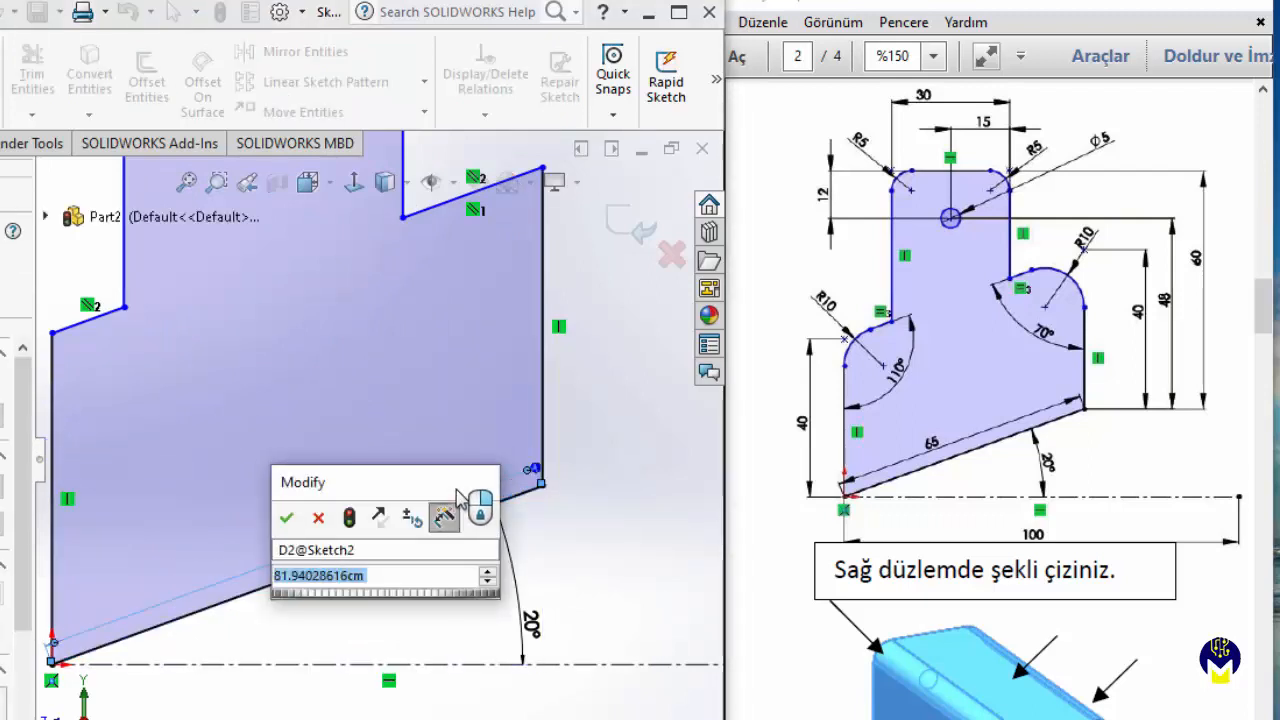
{"action": "type", "text": "65"}
{"action": "key", "text": "Return"}
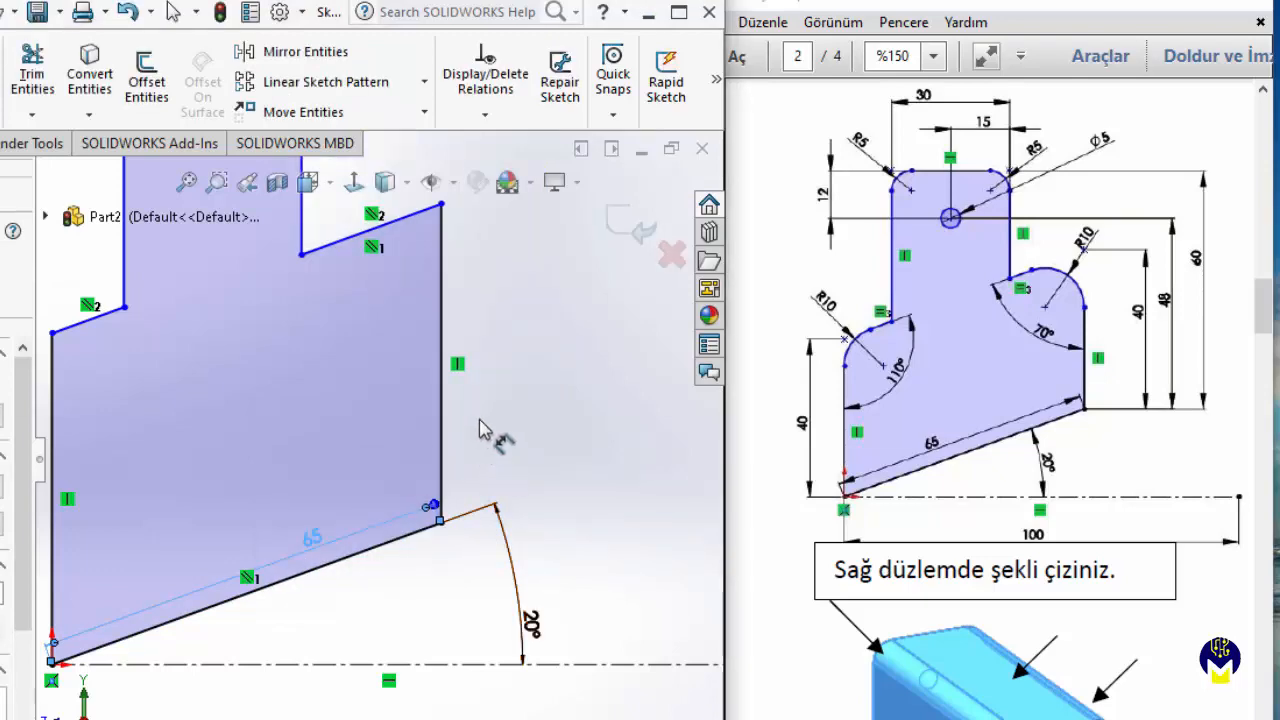
- Dimension the vertical edge at the base line's far end, opposite the origin, as 40 cm
{"action": "scroll", "coordinate": [462, 325], "scroll_direction": "up", "scroll_amount": 2}
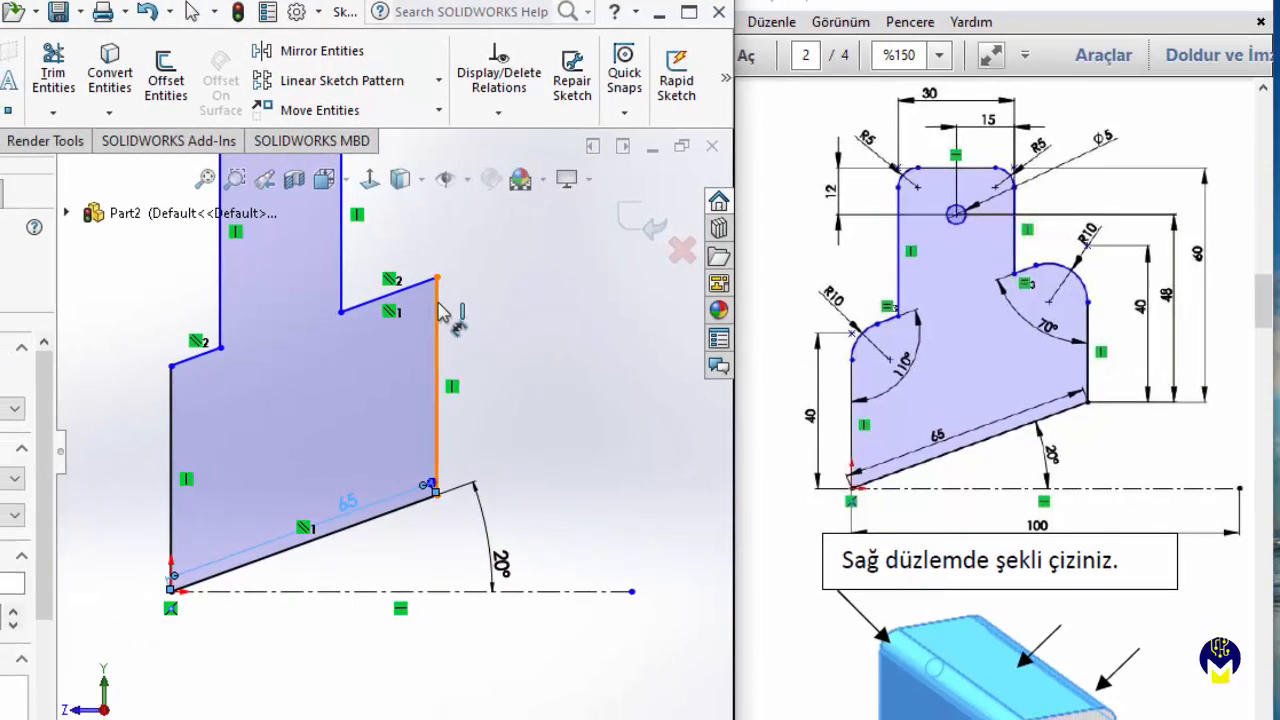
{"action": "left_click", "coordinate": [440, 358]}
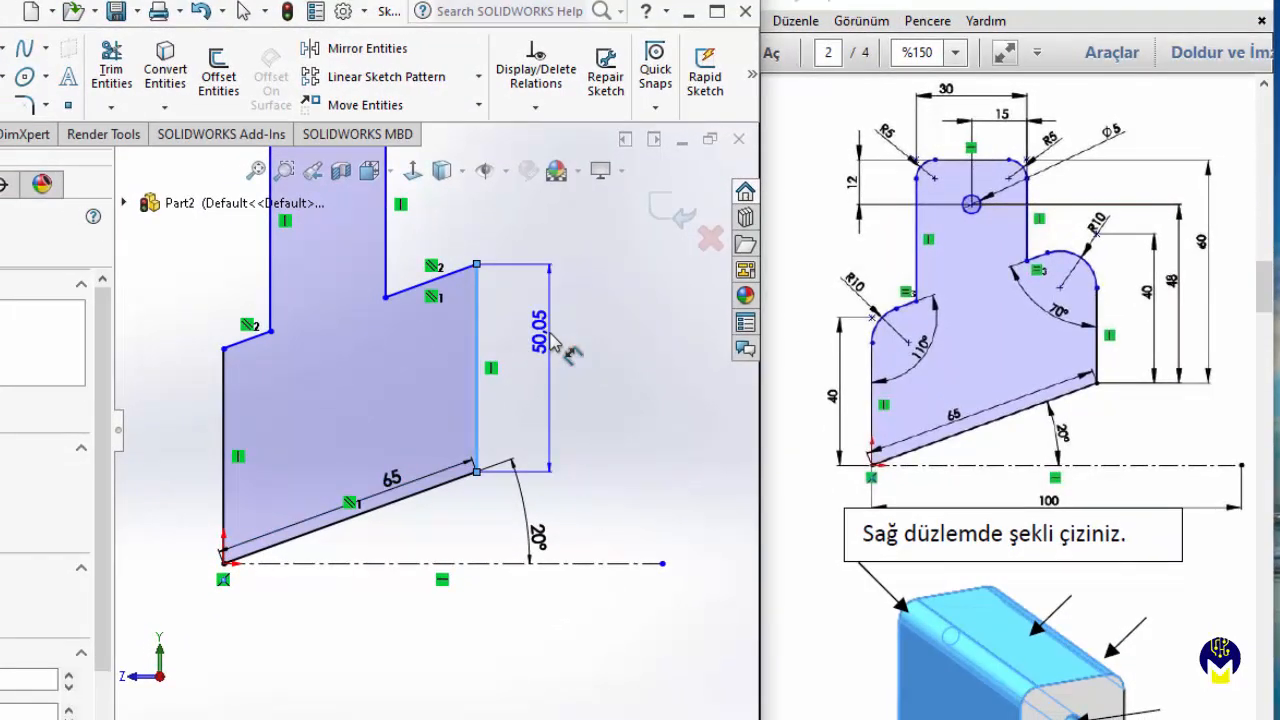
{"action": "left_click", "coordinate": [549, 338]}
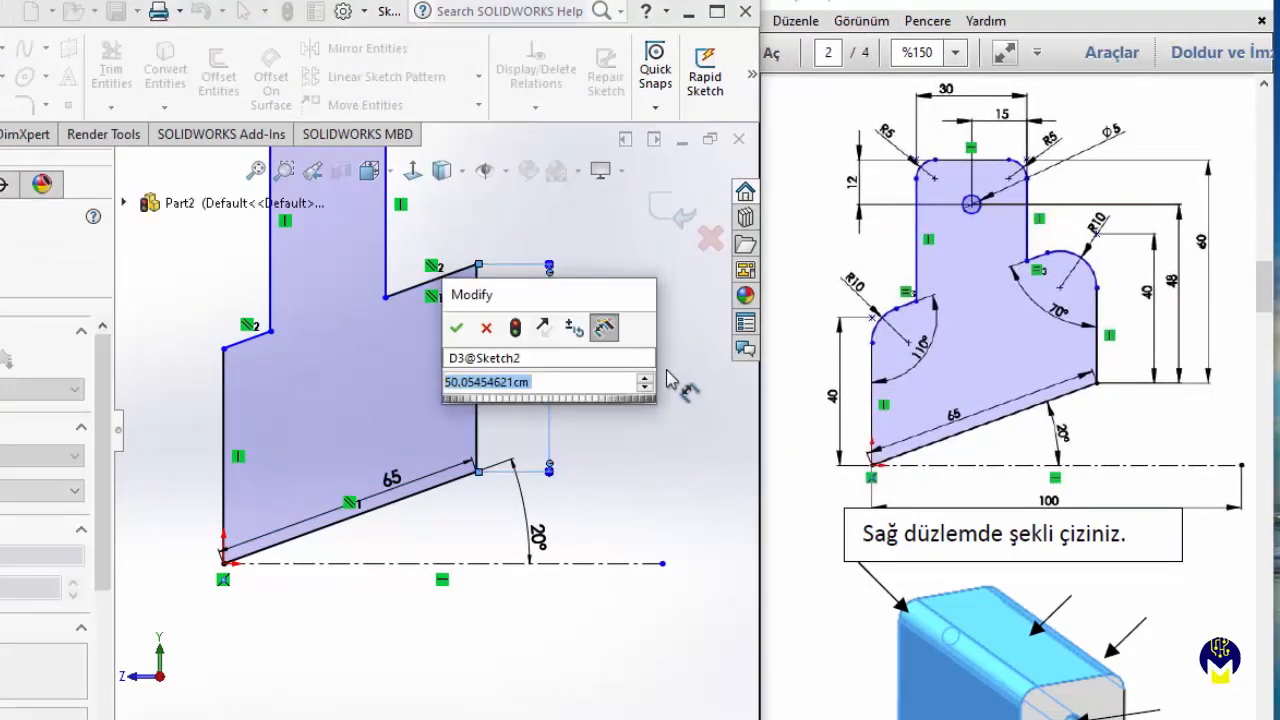
{"action": "type", "text": "40"}
{"action": "key", "text": "Return"}
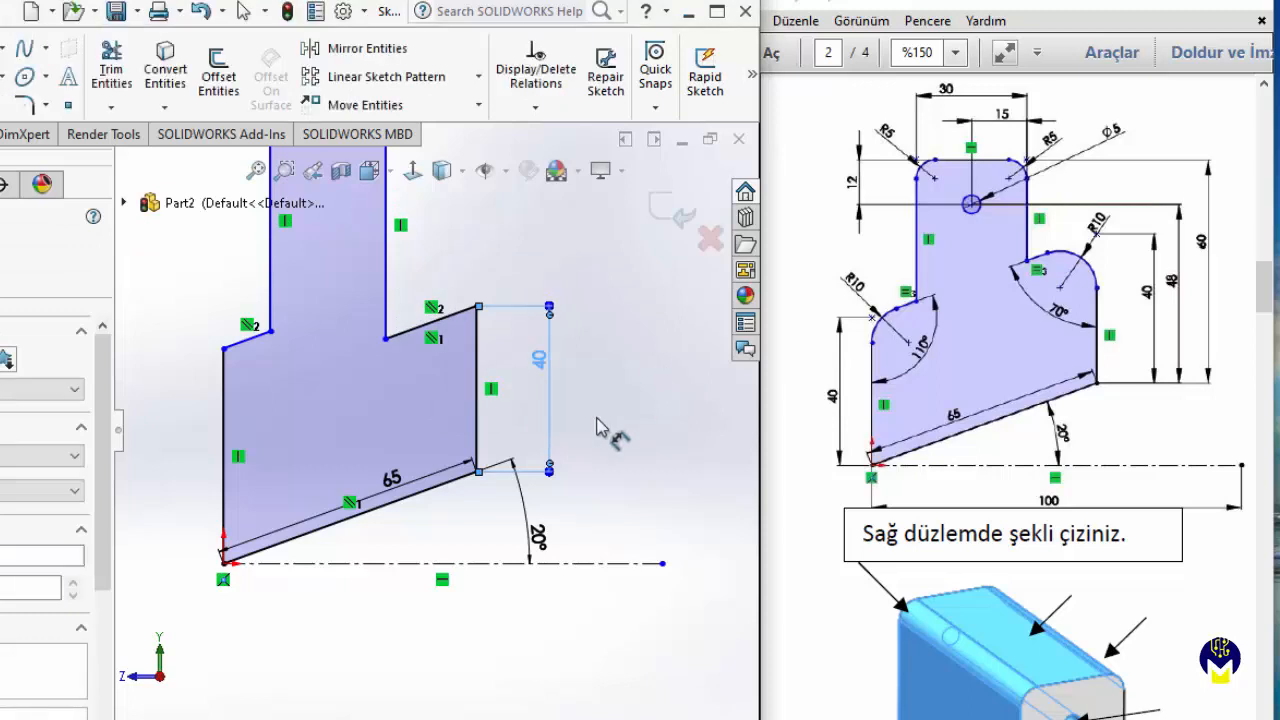
- Dimension the vertical edge rising from the origin as 40 cm
{"action": "left_click", "coordinate": [223, 447]}
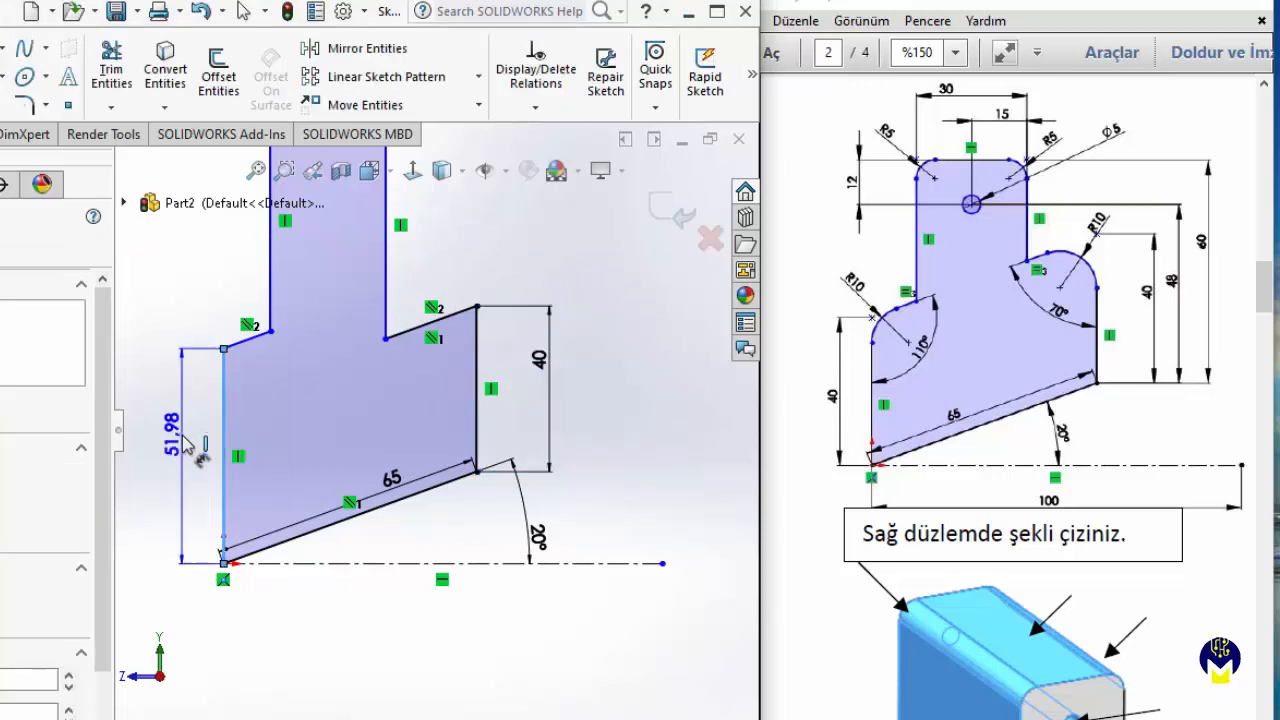
{"action": "left_click", "coordinate": [185, 447]}
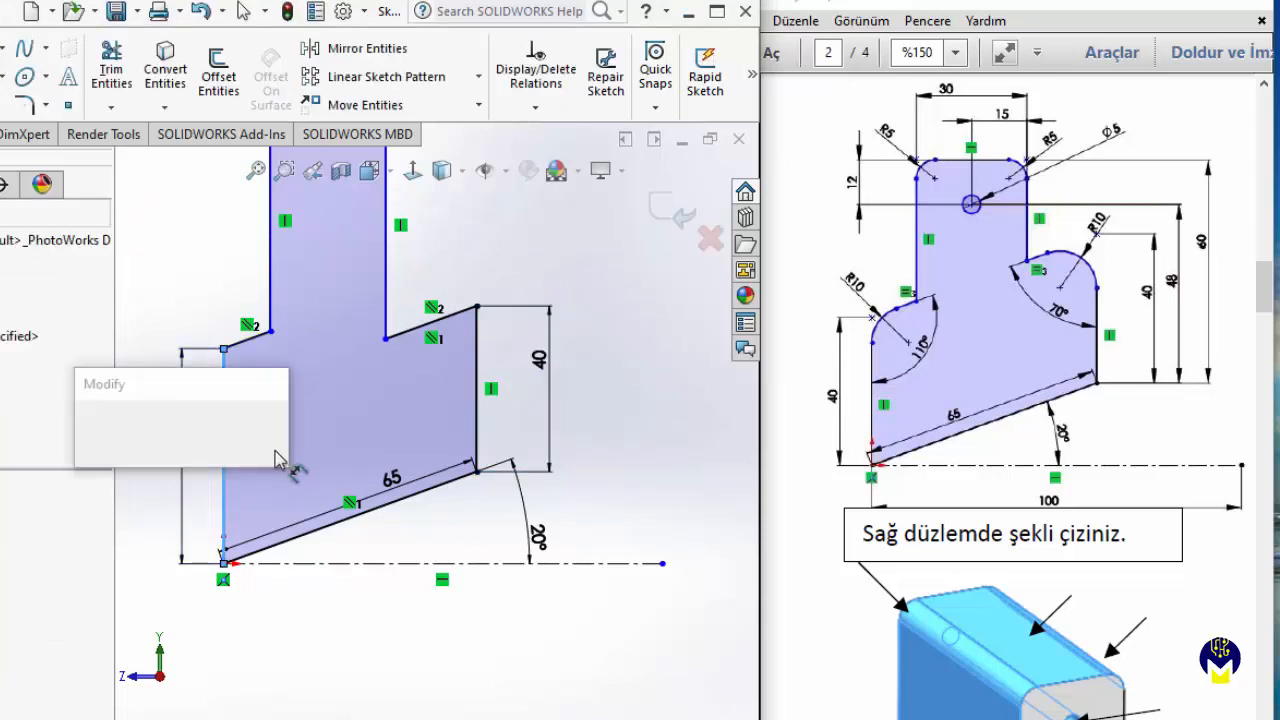
{"action": "type", "text": "40"}
{"action": "key", "text": "Return"}
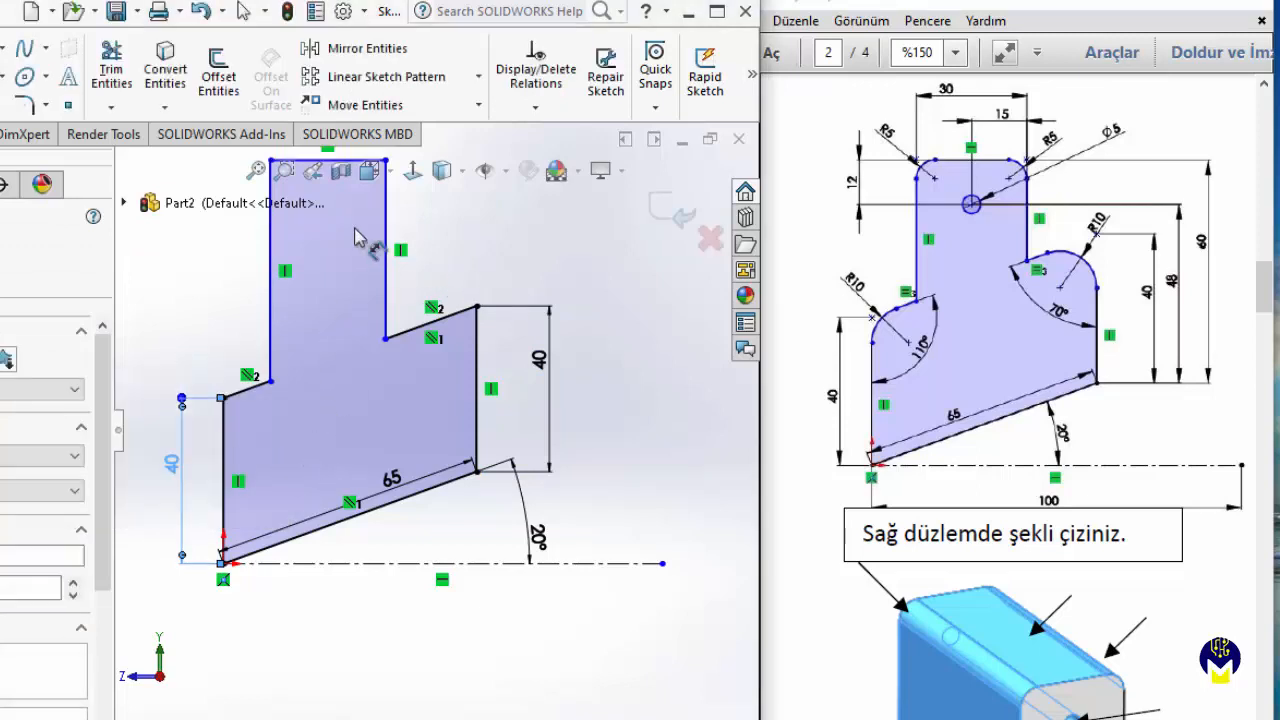
- Dimension the profile's top horizontal edge as 30 cm wide
{"action": "scroll", "coordinate": [395, 321], "scroll_direction": "up", "scroll_amount": 4}
{"action": "scroll", "coordinate": [388, 303], "scroll_direction": "down", "scroll_amount": 2}
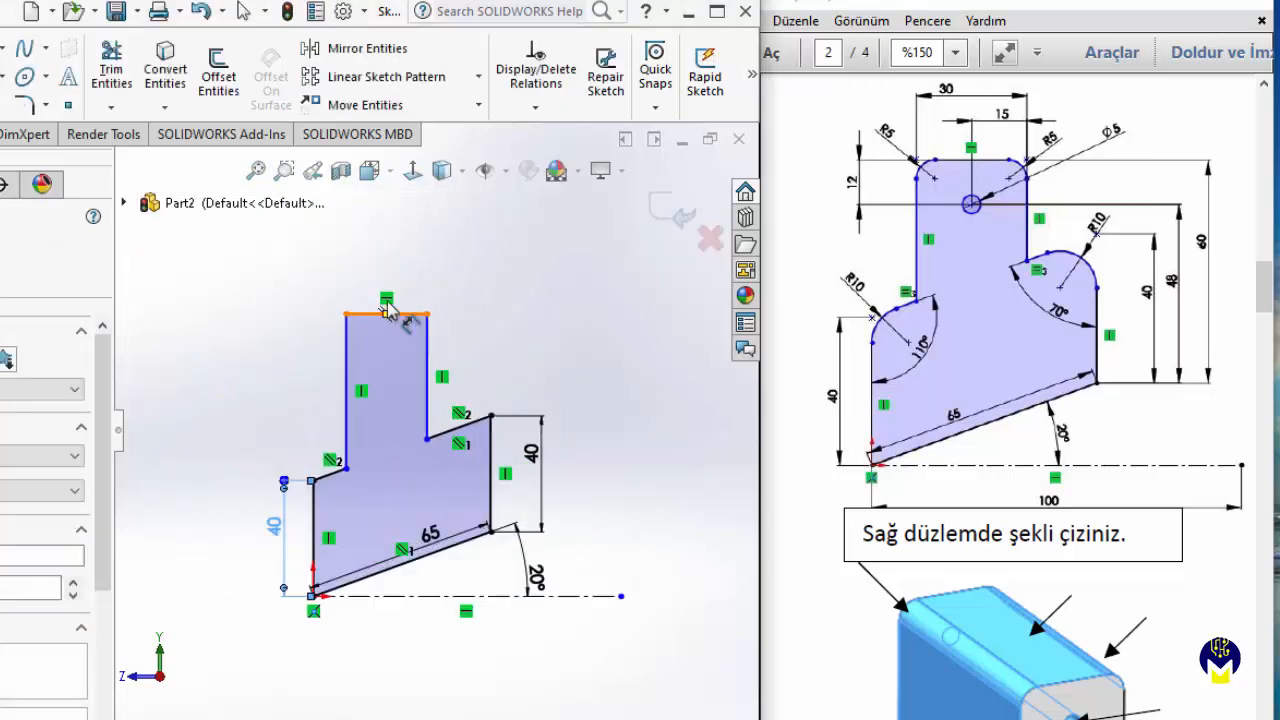
{"action": "left_click", "coordinate": [401, 316]}
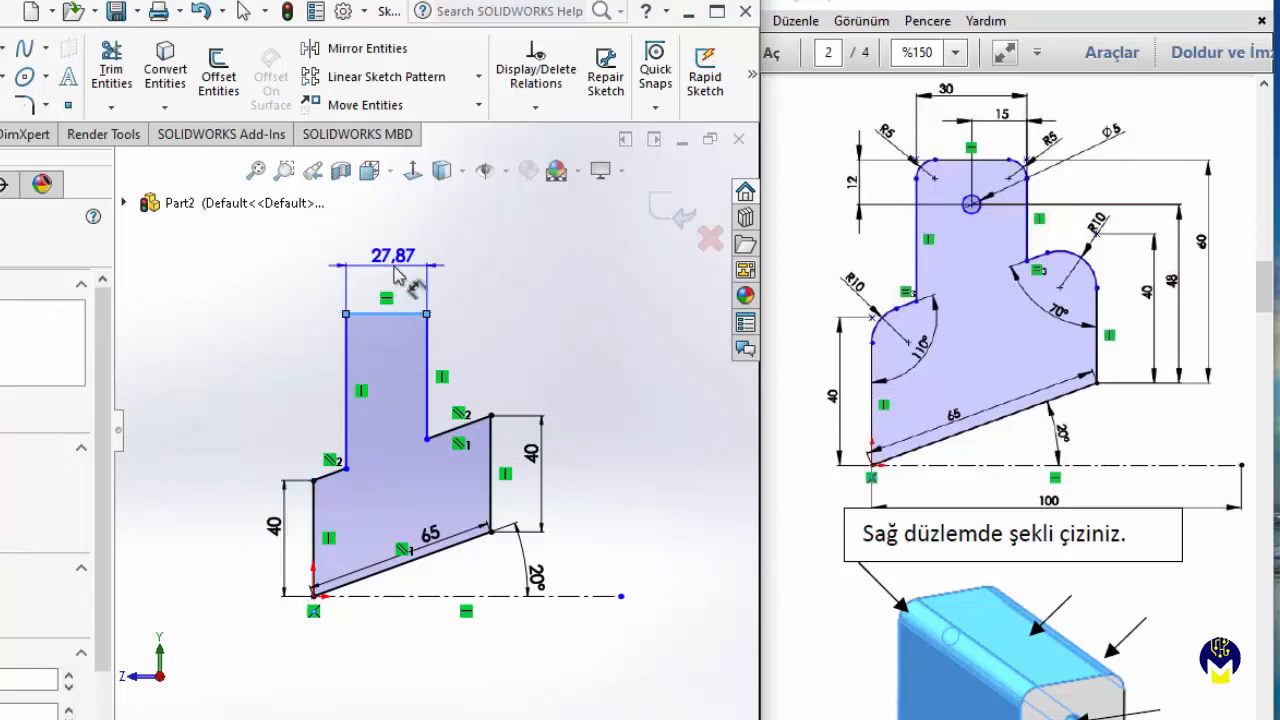
{"action": "left_click", "coordinate": [457, 278]}
{"action": "type", "text": "30"}
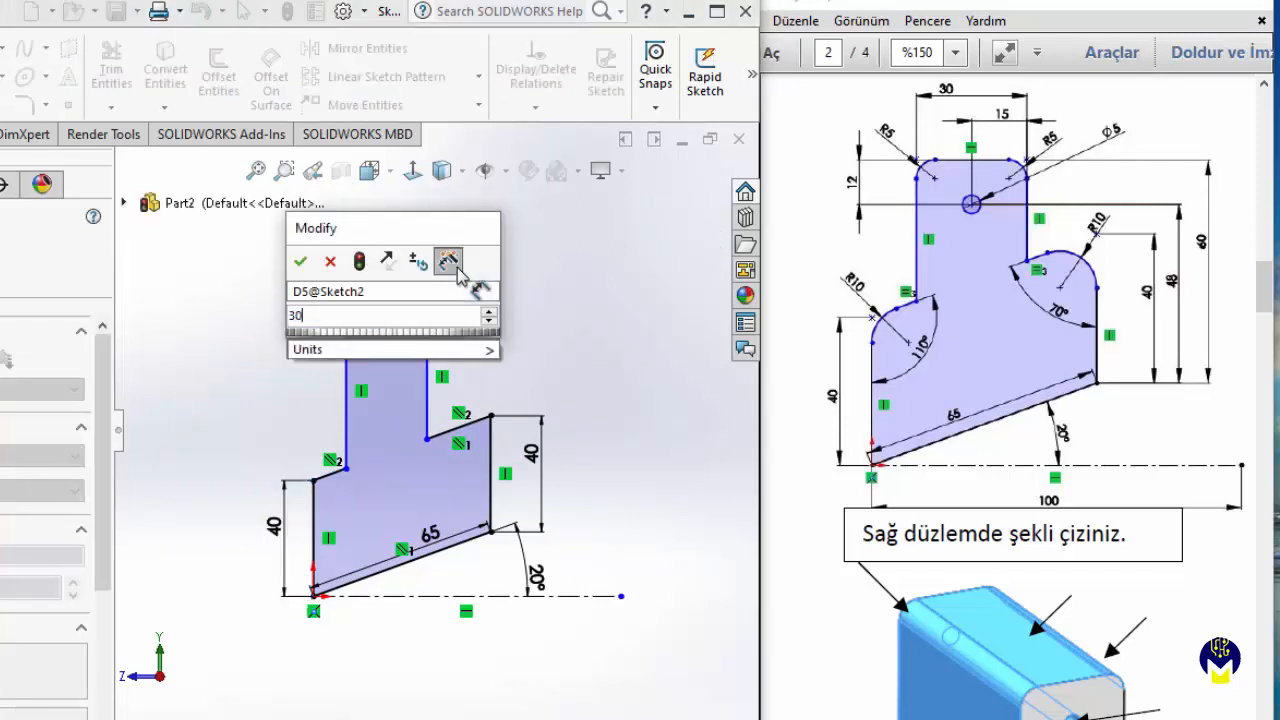
{"action": "key", "text": "Return"}
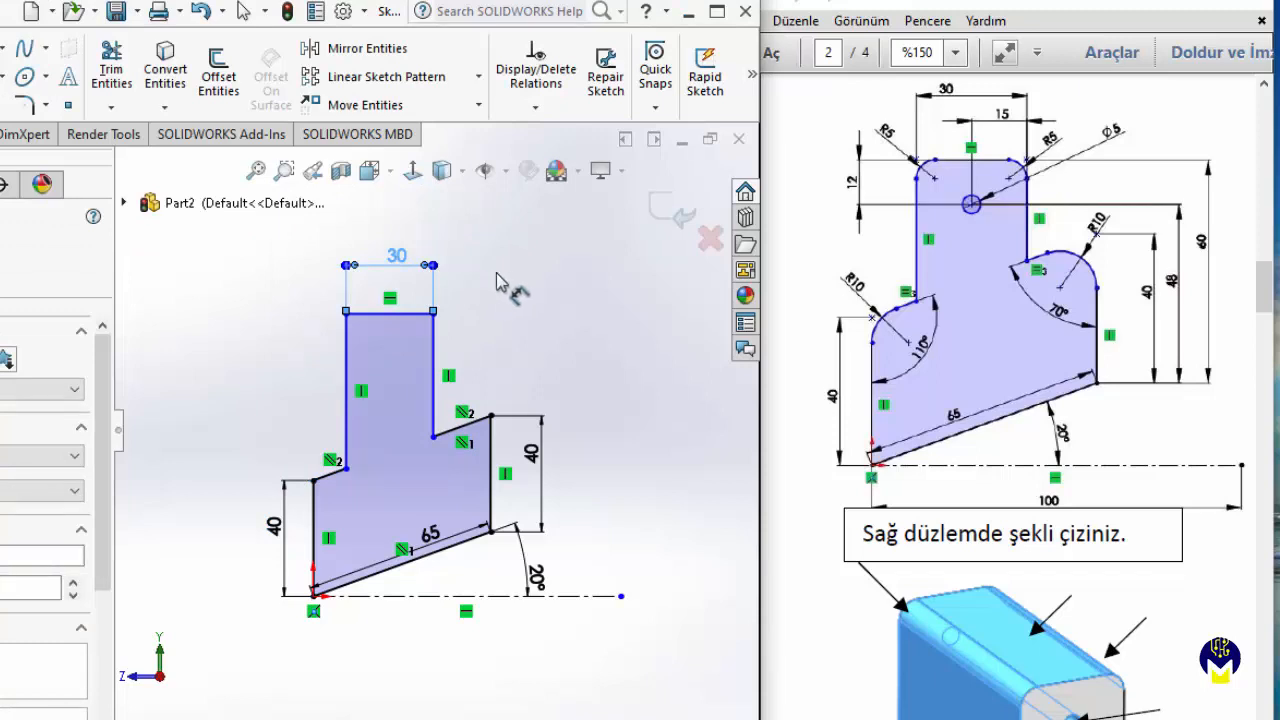
- Dimension the vertical distance from the top edge to the base line's far endpoint as 60 cm and leave dimensioning
{"action": "left_click", "coordinate": [414, 325]}
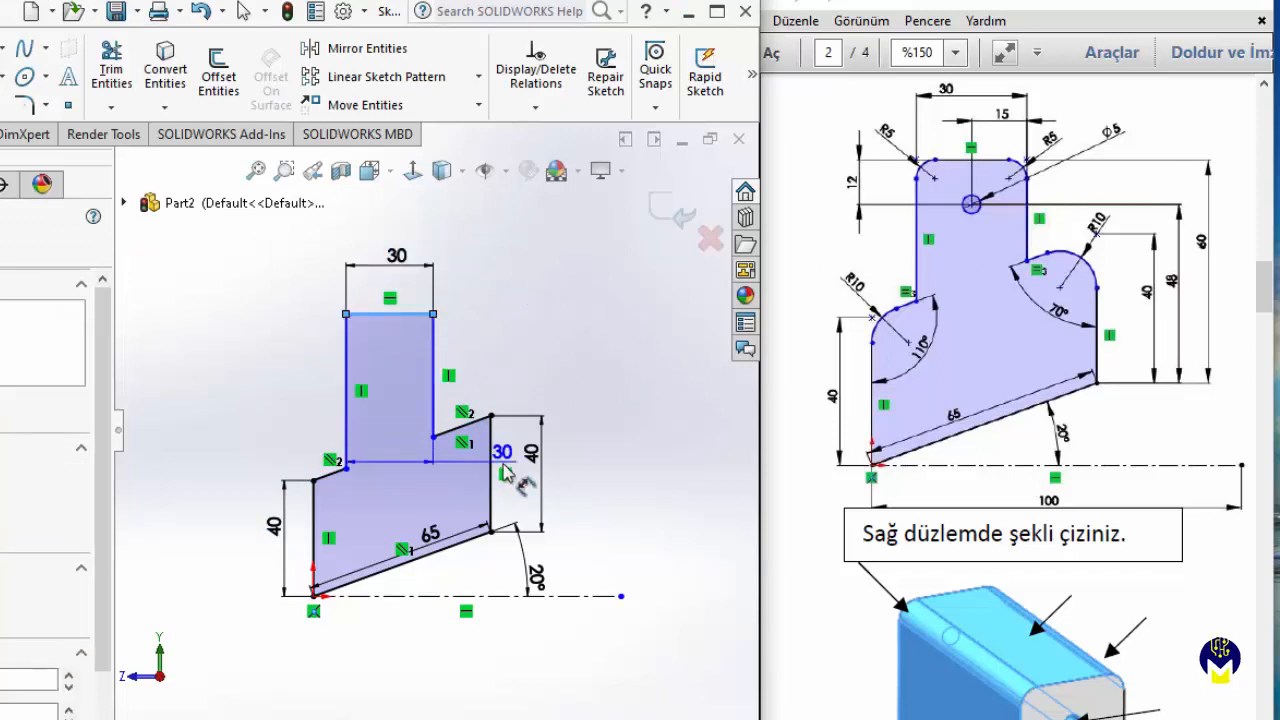
{"action": "left_click", "coordinate": [490, 531]}
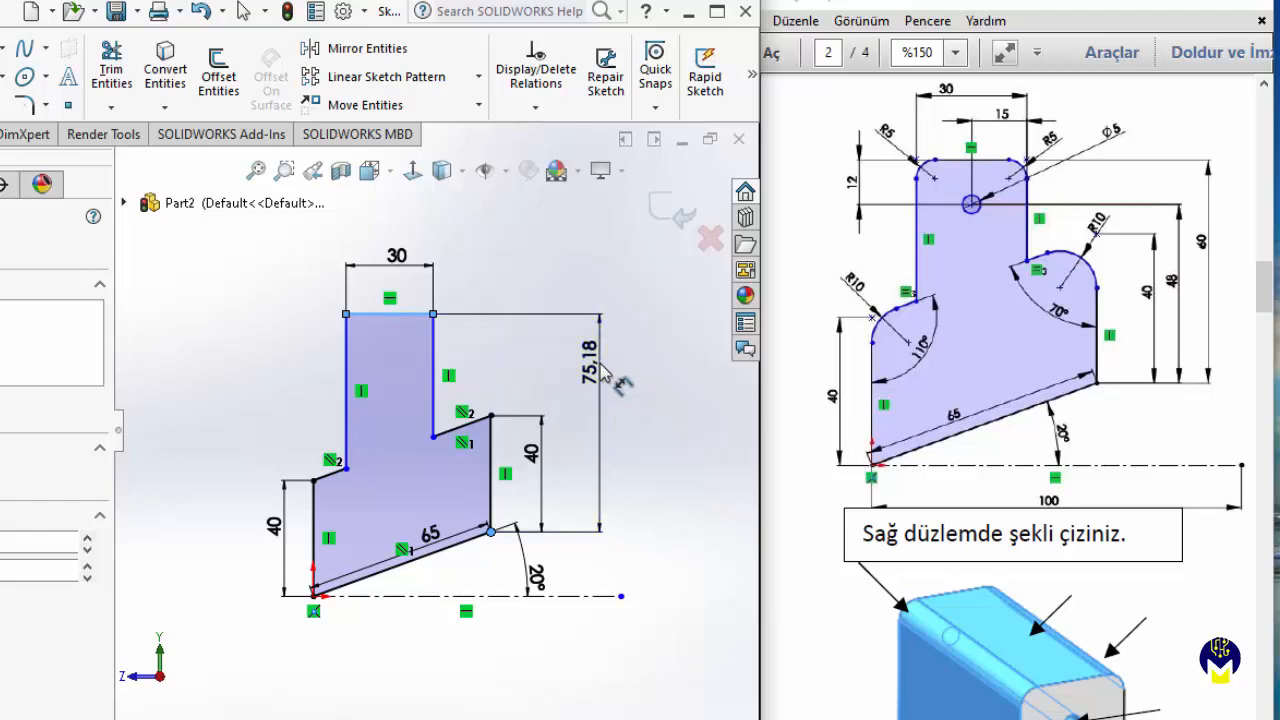
{"action": "left_click", "coordinate": [623, 380]}
{"action": "type", "text": "60"}
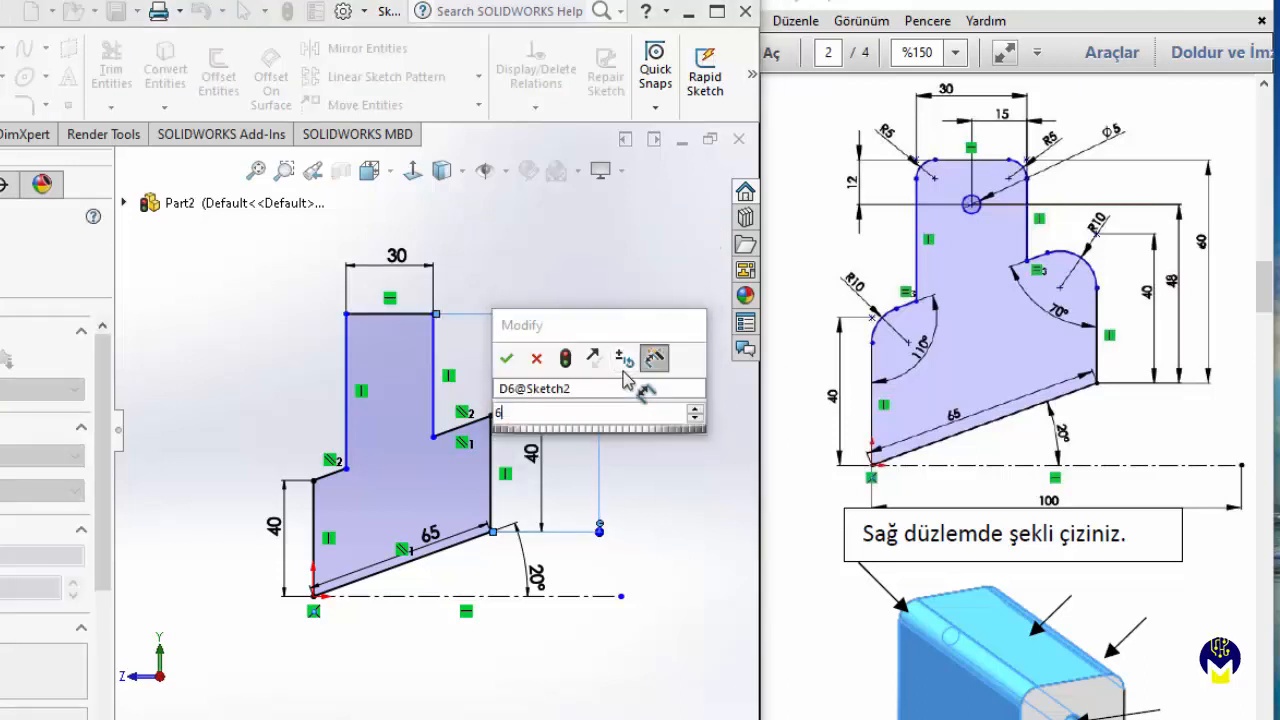
{"action": "key", "text": "Return"}
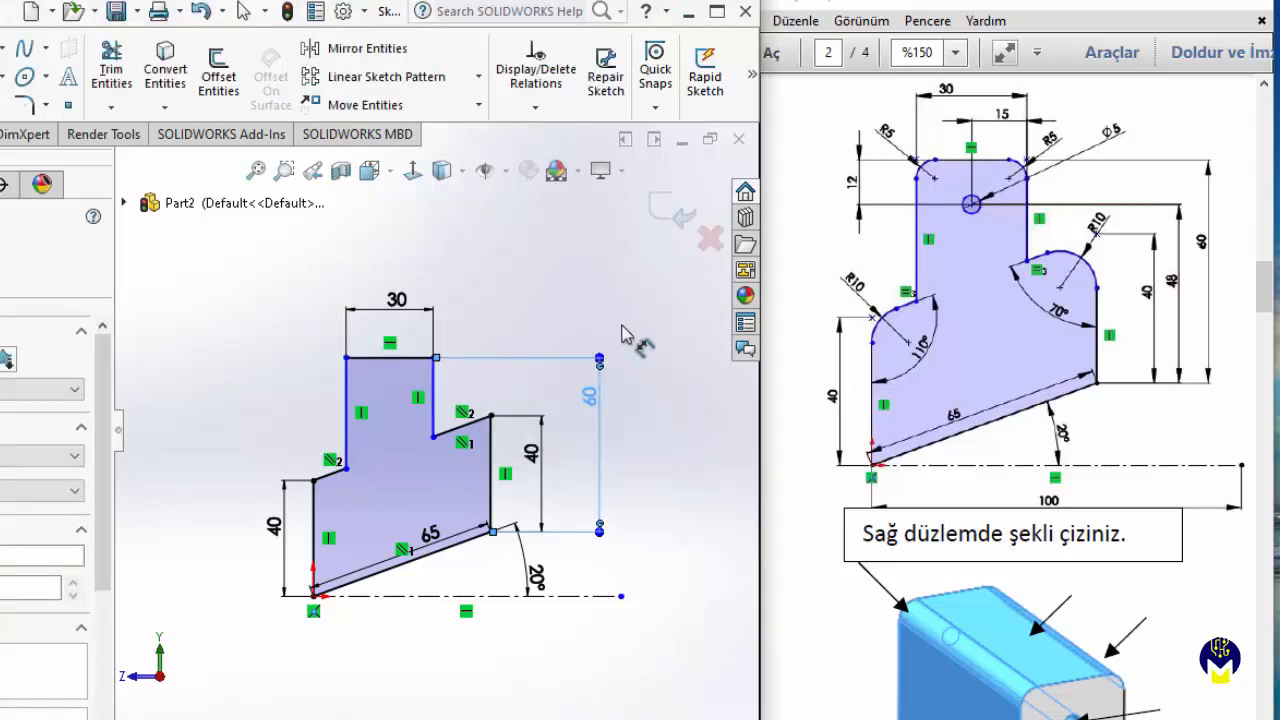
{"action": "key", "text": "Escape"}
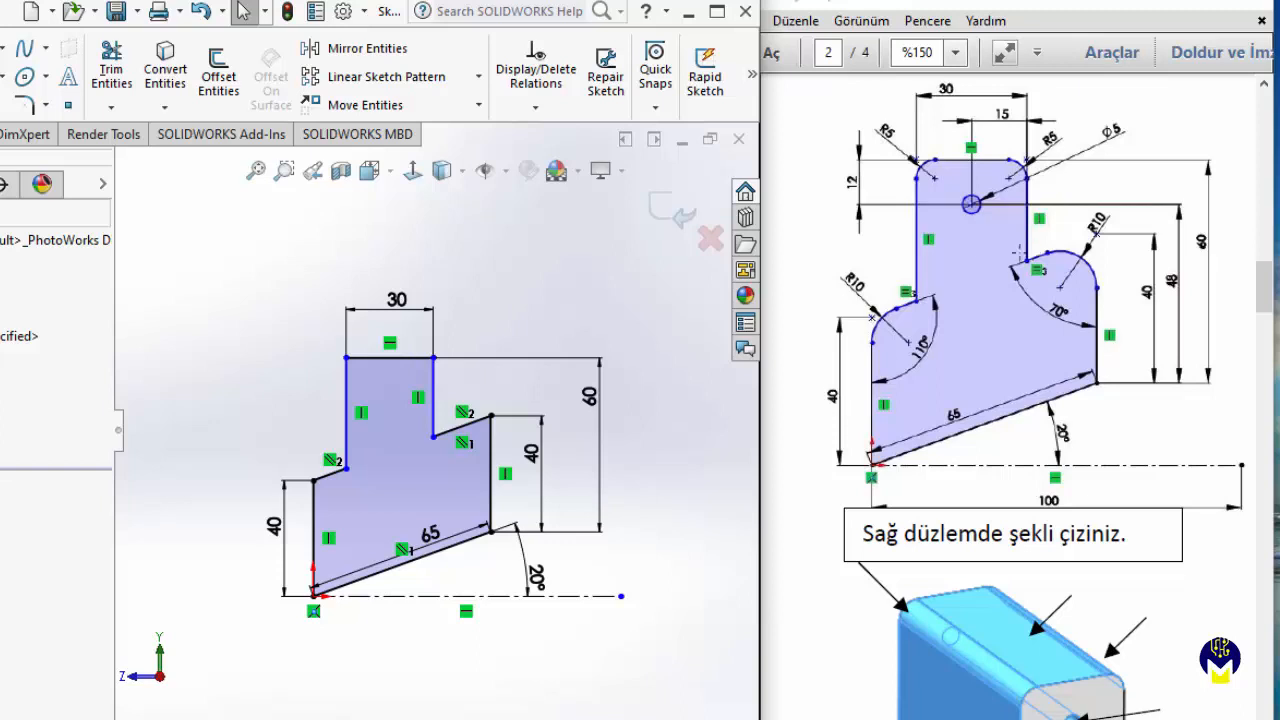
- Add an Equal relation between the two short sloped shoulder lines
{"action": "left_click", "coordinate": [463, 437]}
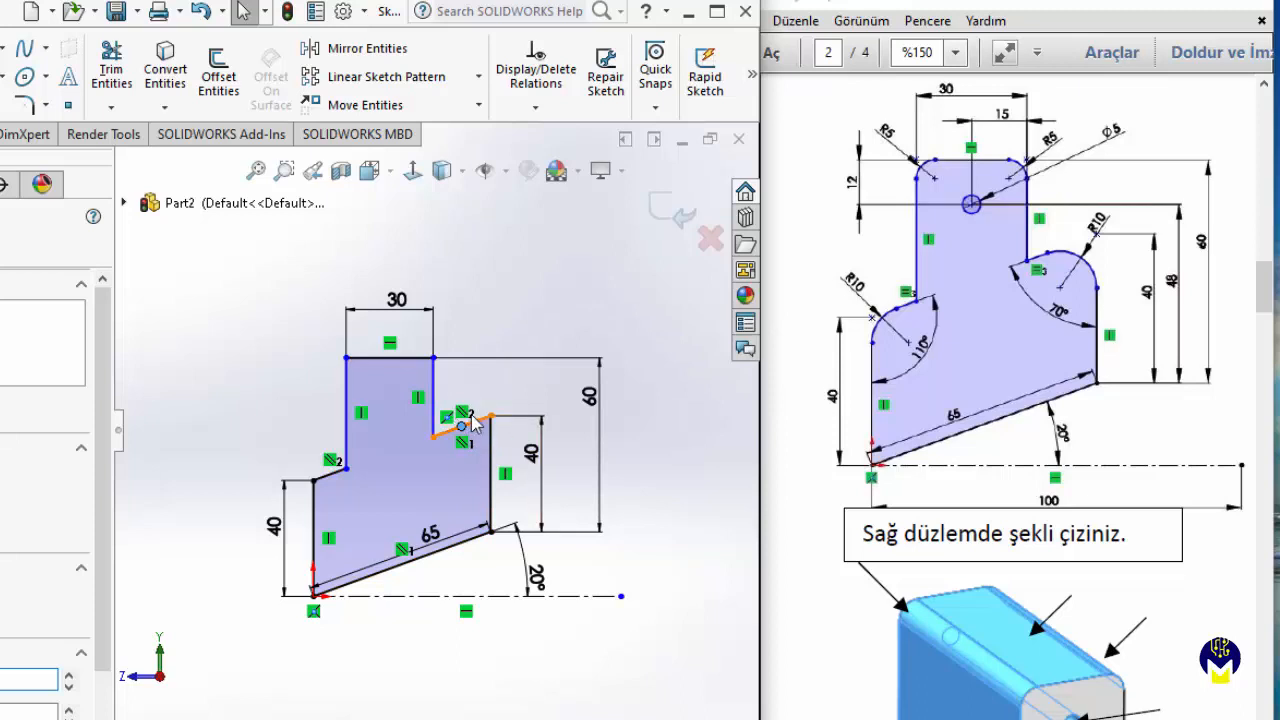
{"action": "scroll", "coordinate": [440, 428], "scroll_direction": "up", "scroll_amount": 2}
{"action": "left_click", "coordinate": [494, 342]}
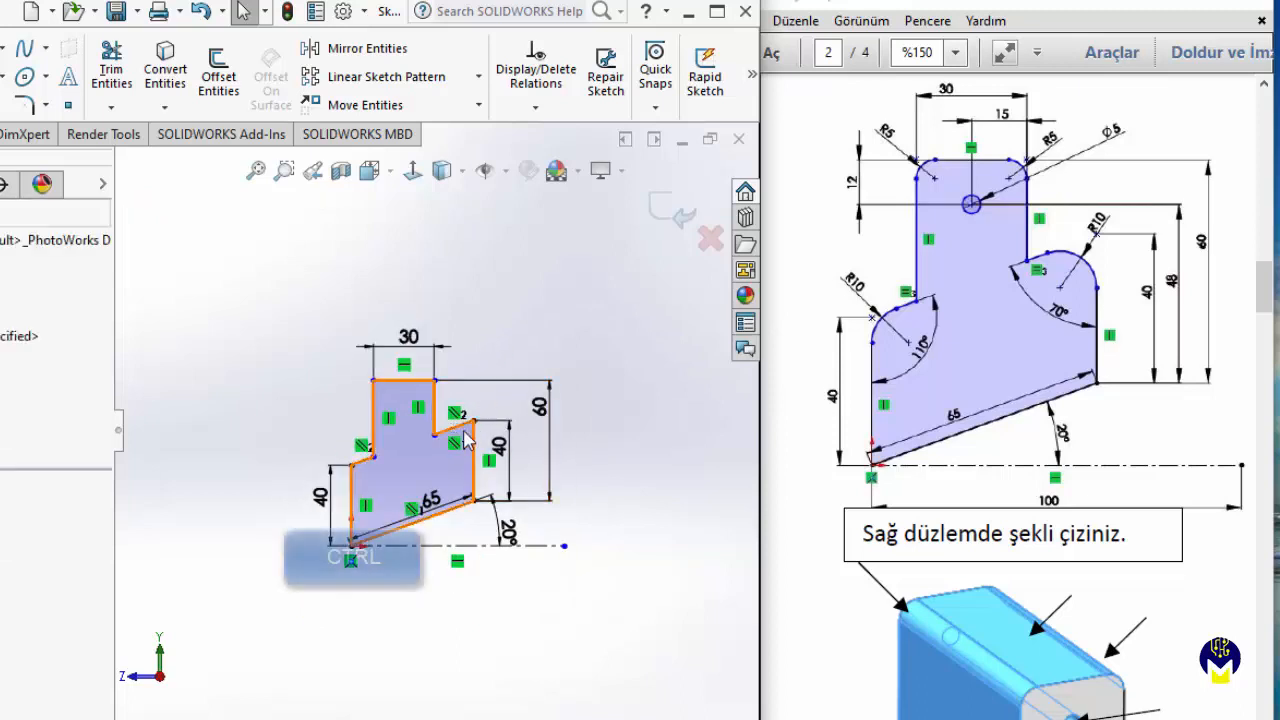
{"action": "scroll", "coordinate": [468, 431], "scroll_direction": "down", "scroll_amount": 5}
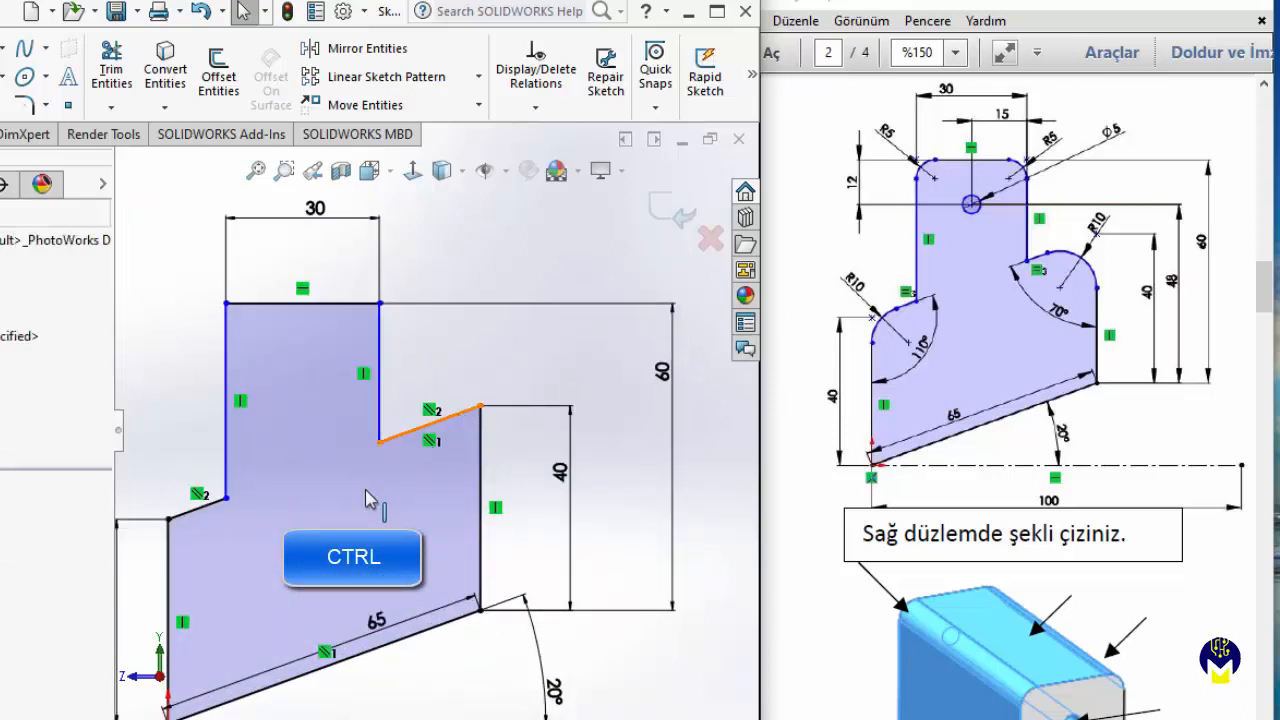
{"action": "left_click", "coordinate": [200, 517], "text": "ctrl"}
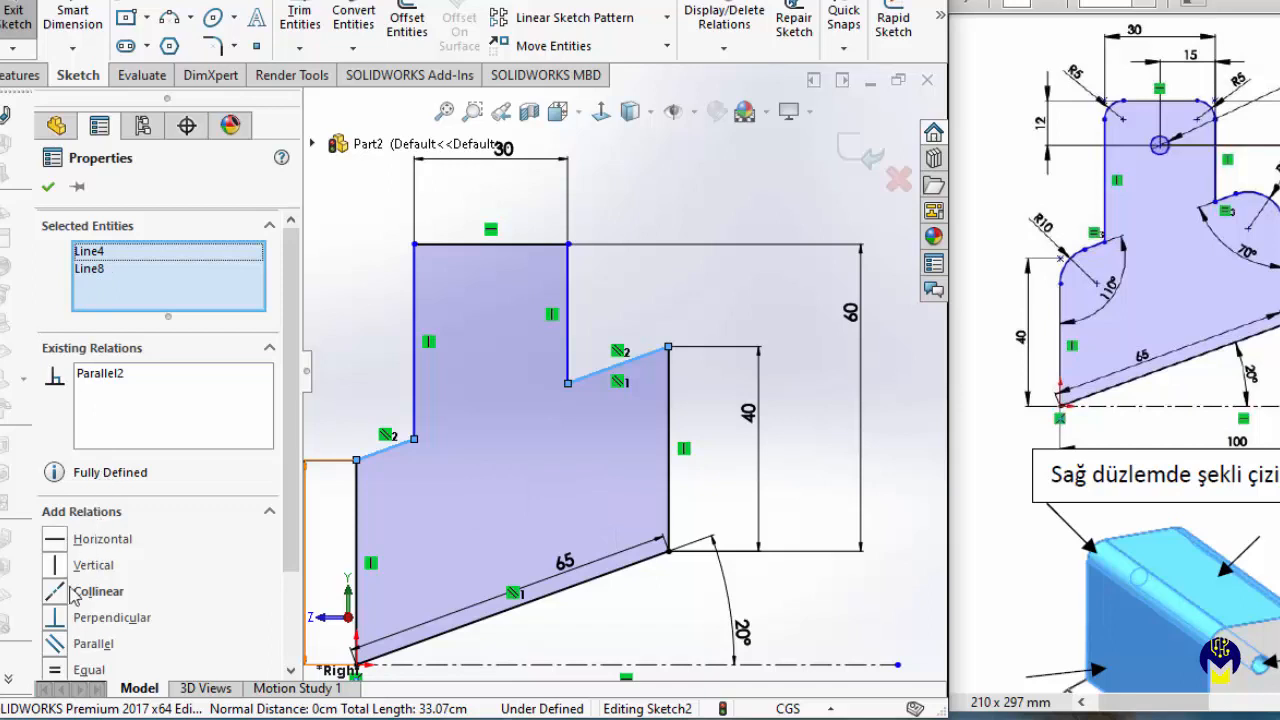
{"action": "left_click", "coordinate": [57, 676]}
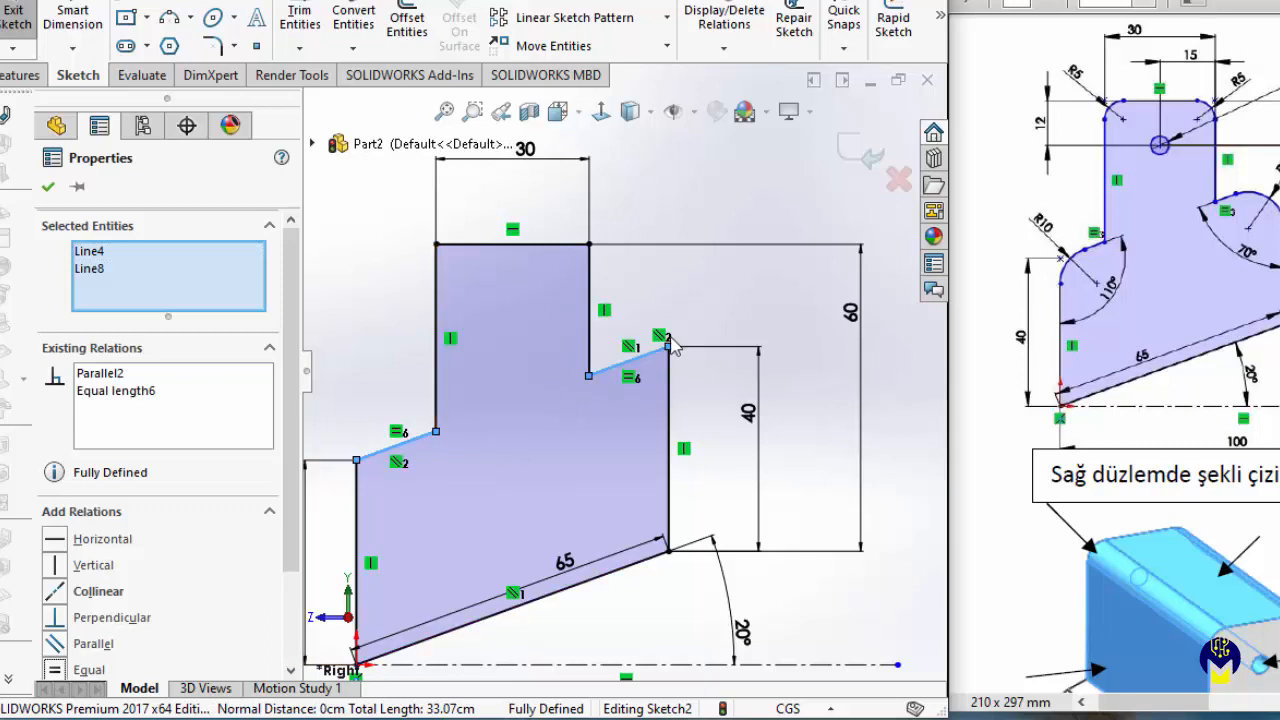
- Draw a circle about 8.2 cm in diameter inside the upper tab, vertically below the top edge's midpoint
{"action": "key", "text": "f"}
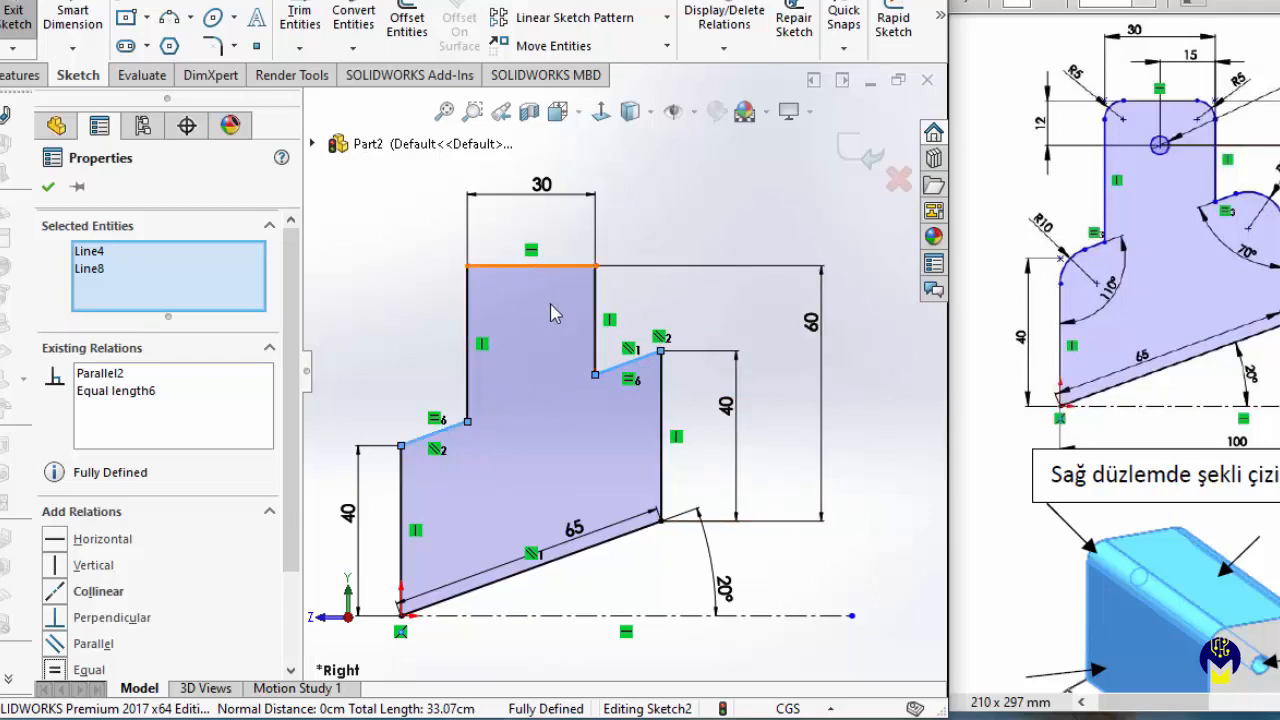
{"action": "left_click", "coordinate": [392, 246]}
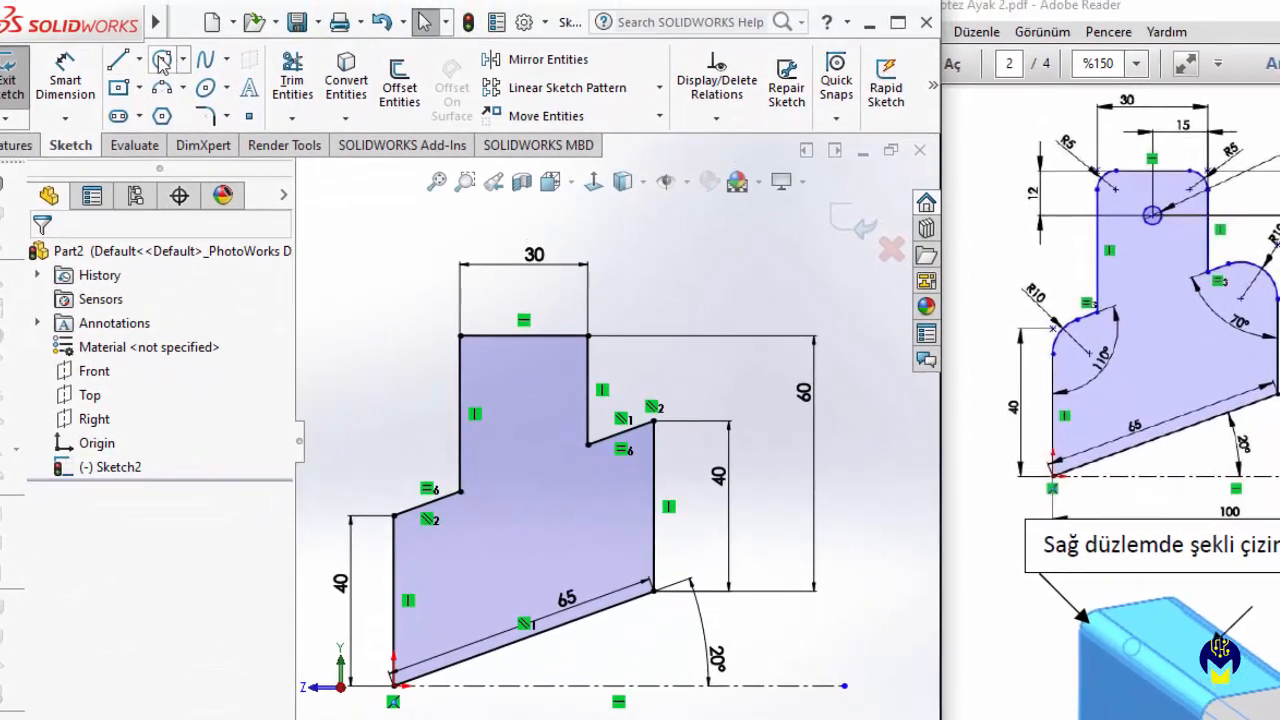
{"action": "left_click", "coordinate": [523, 384]}
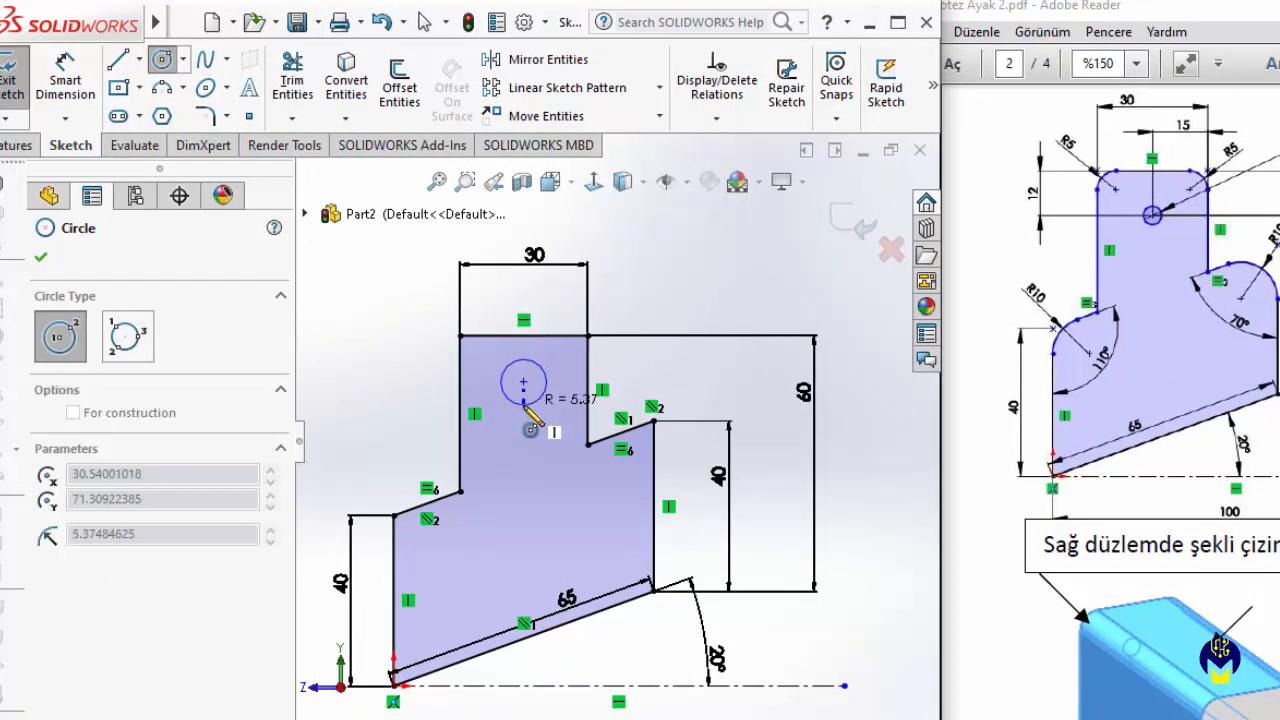
{"action": "left_click", "coordinate": [531, 402]}
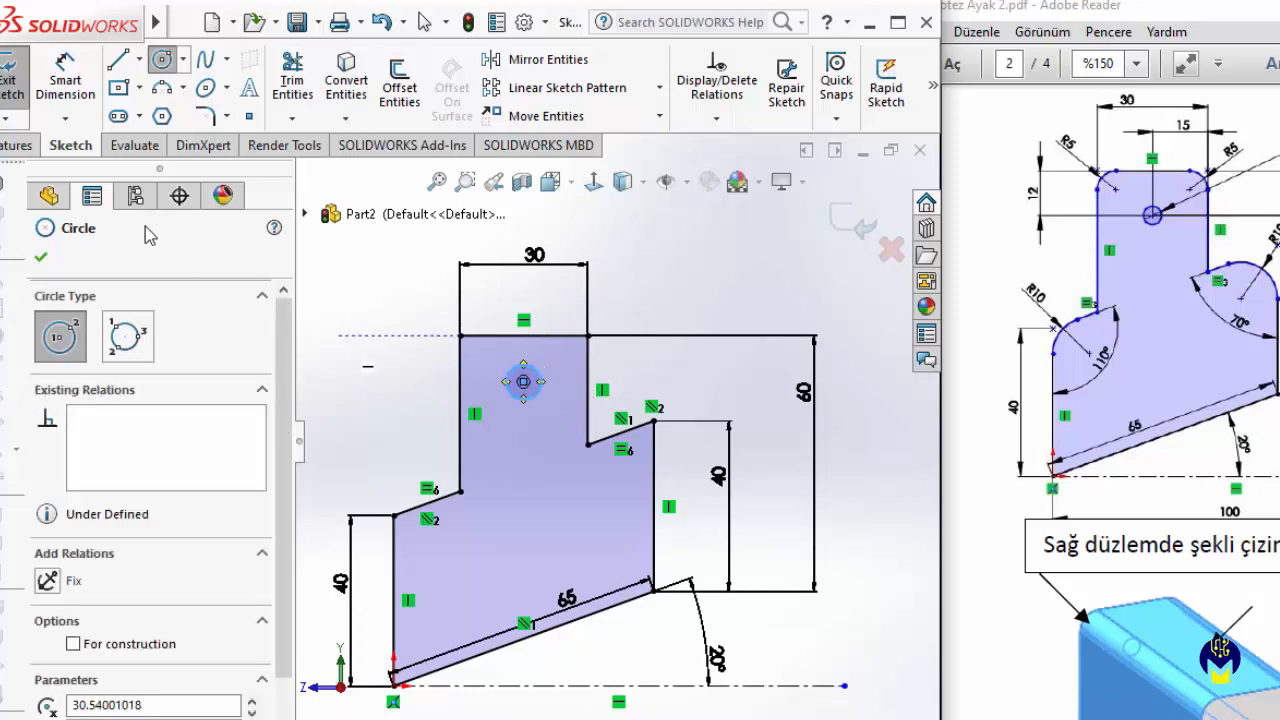
- Dimension the diameter of the circle in the upper tab as 5 cm
{"action": "left_click", "coordinate": [65, 80]}
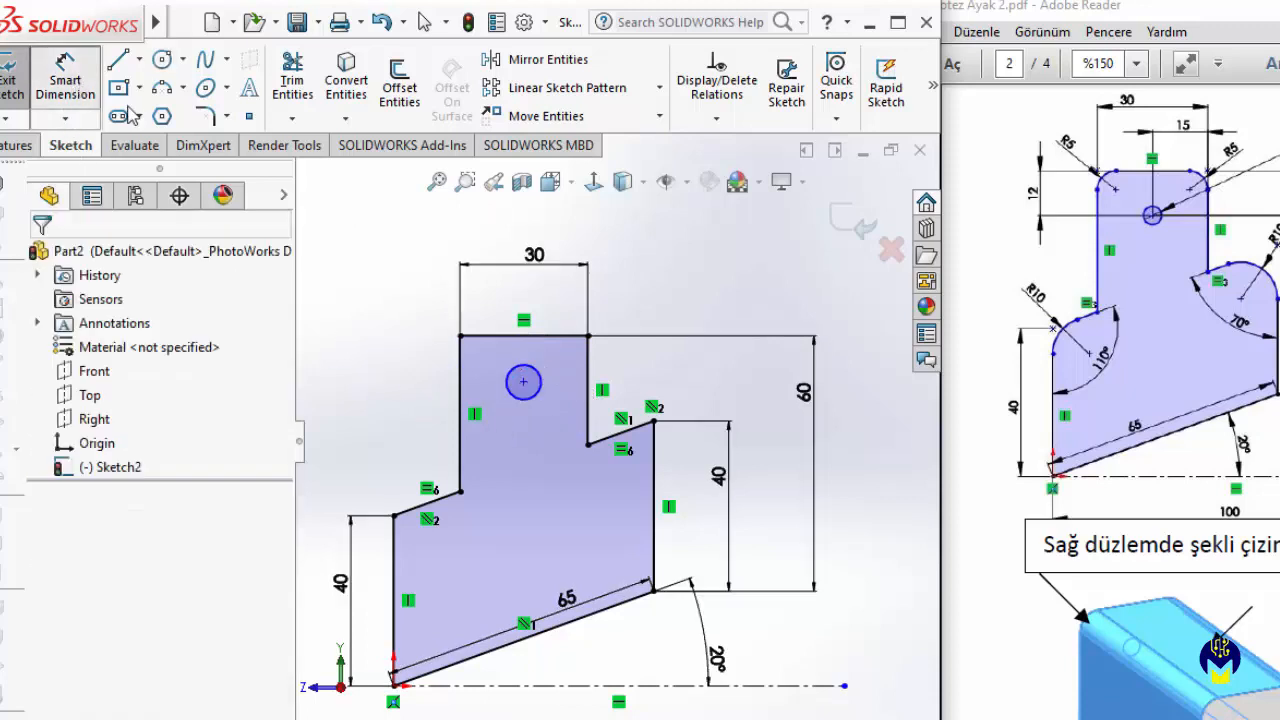
{"action": "left_click", "coordinate": [536, 372]}
{"action": "left_click", "coordinate": [631, 284]}
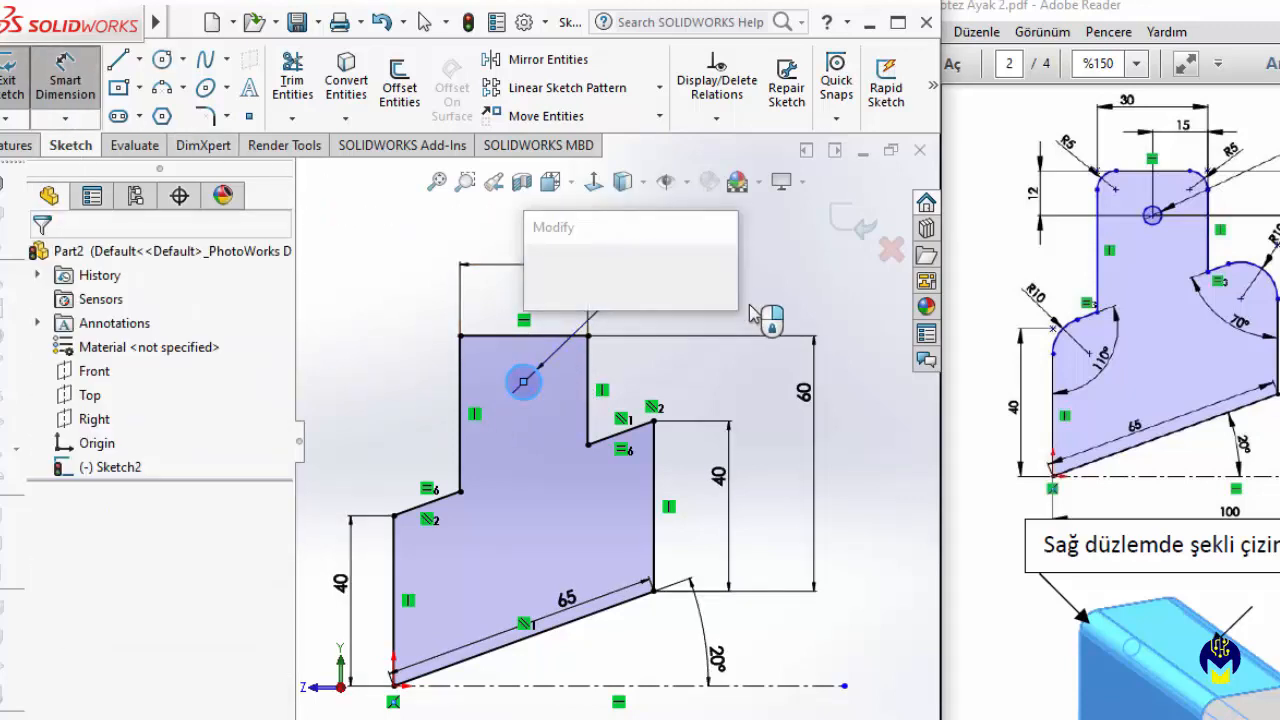
{"action": "type", "text": "5"}
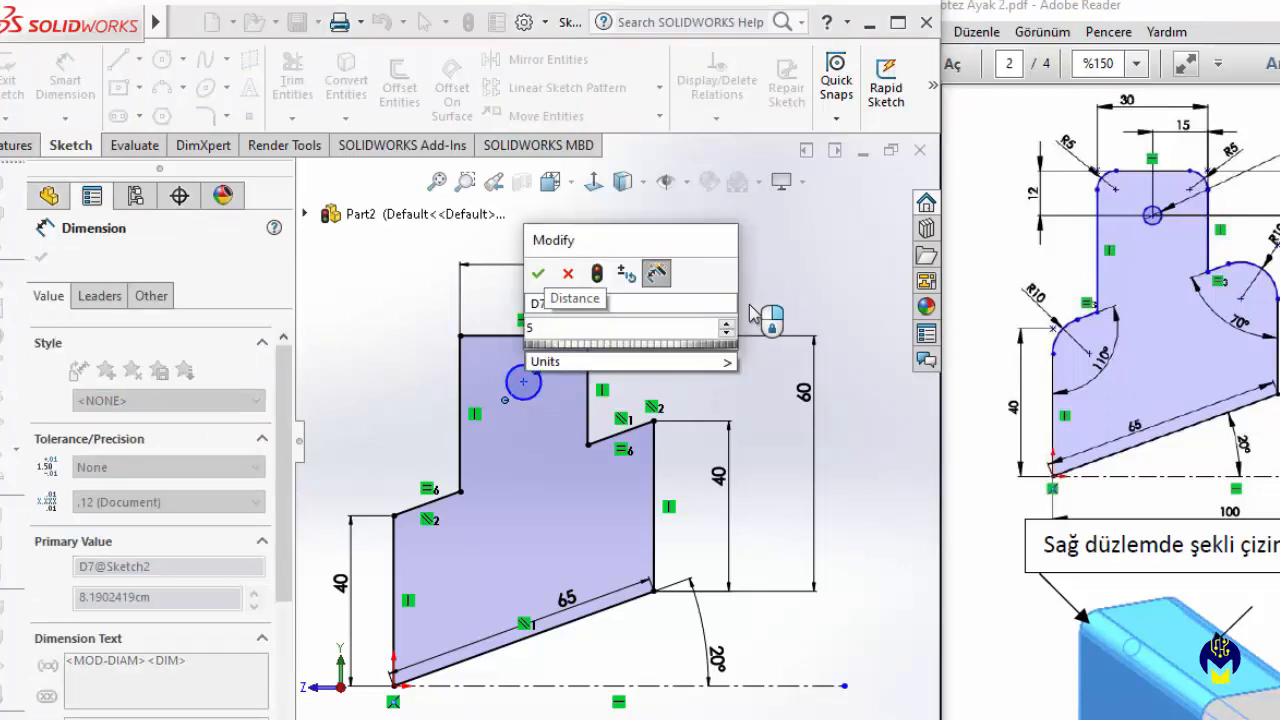
{"action": "key", "text": "Return"}
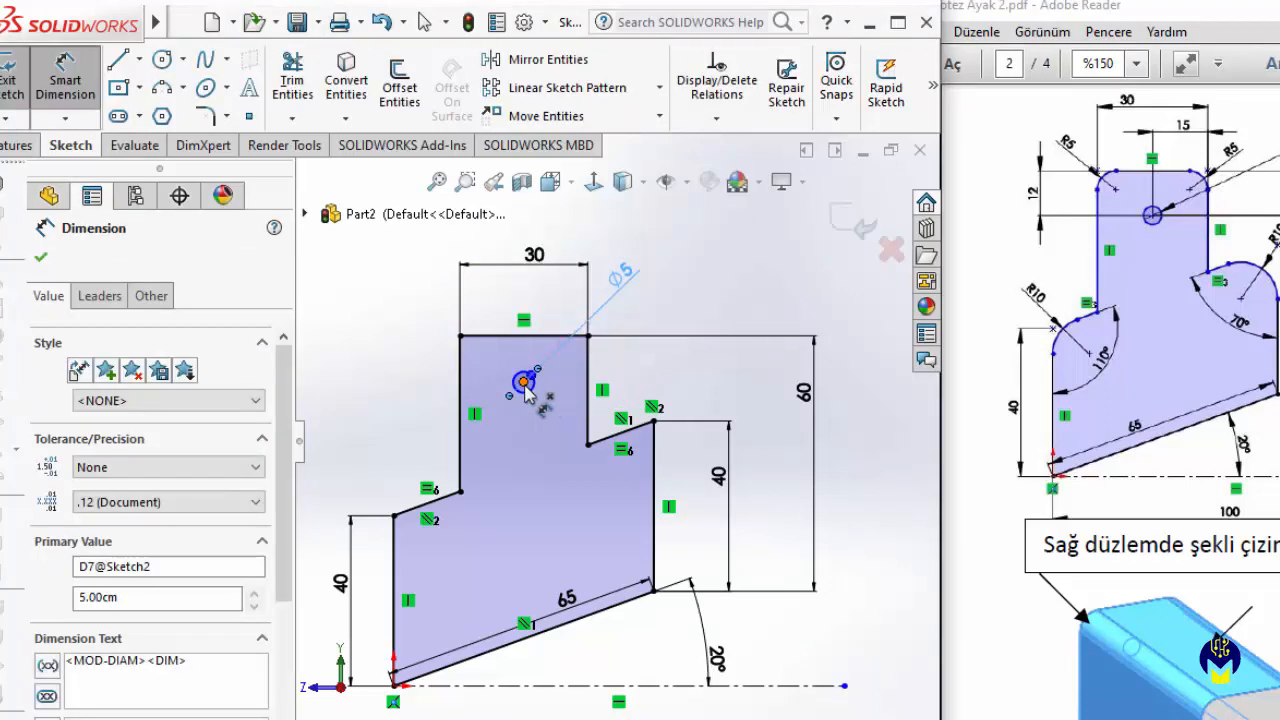
- Dimension the horizontal distance from the circle's centre to the upper tab's left edge as 15 cm
{"action": "left_click", "coordinate": [524, 382]}
{"action": "left_click", "coordinate": [460, 390]}
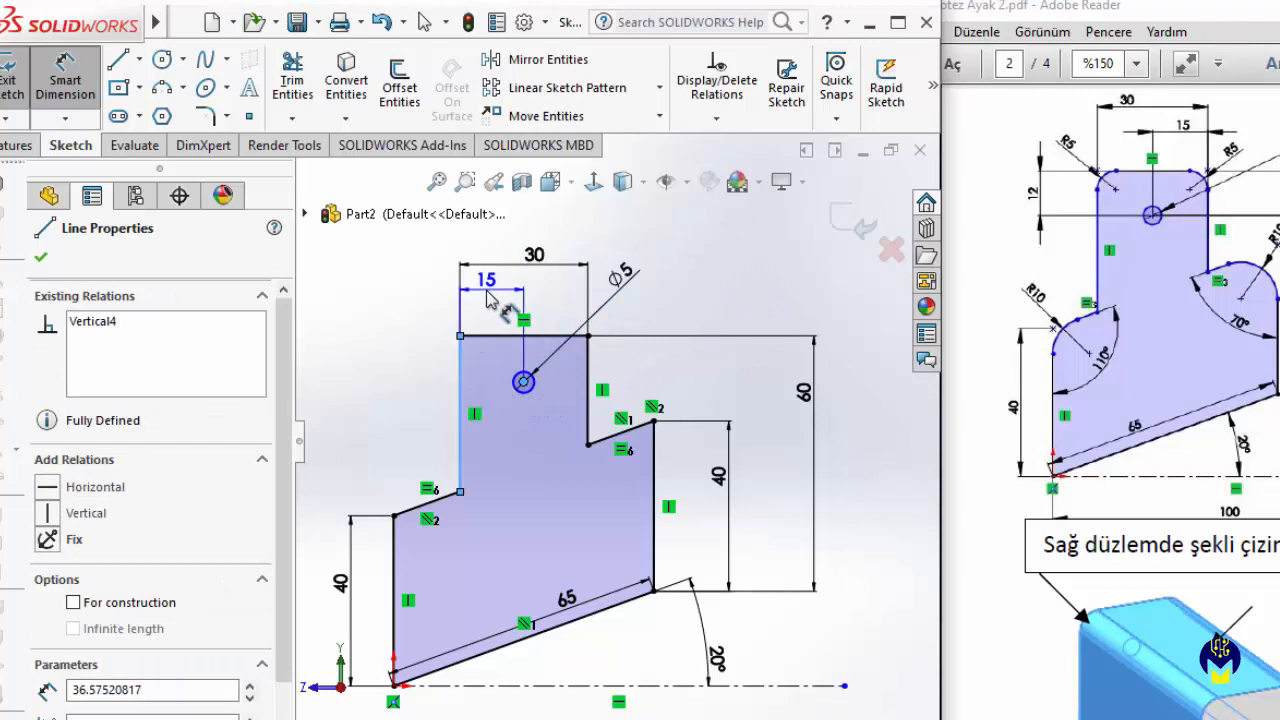
{"action": "left_click", "coordinate": [480, 300]}
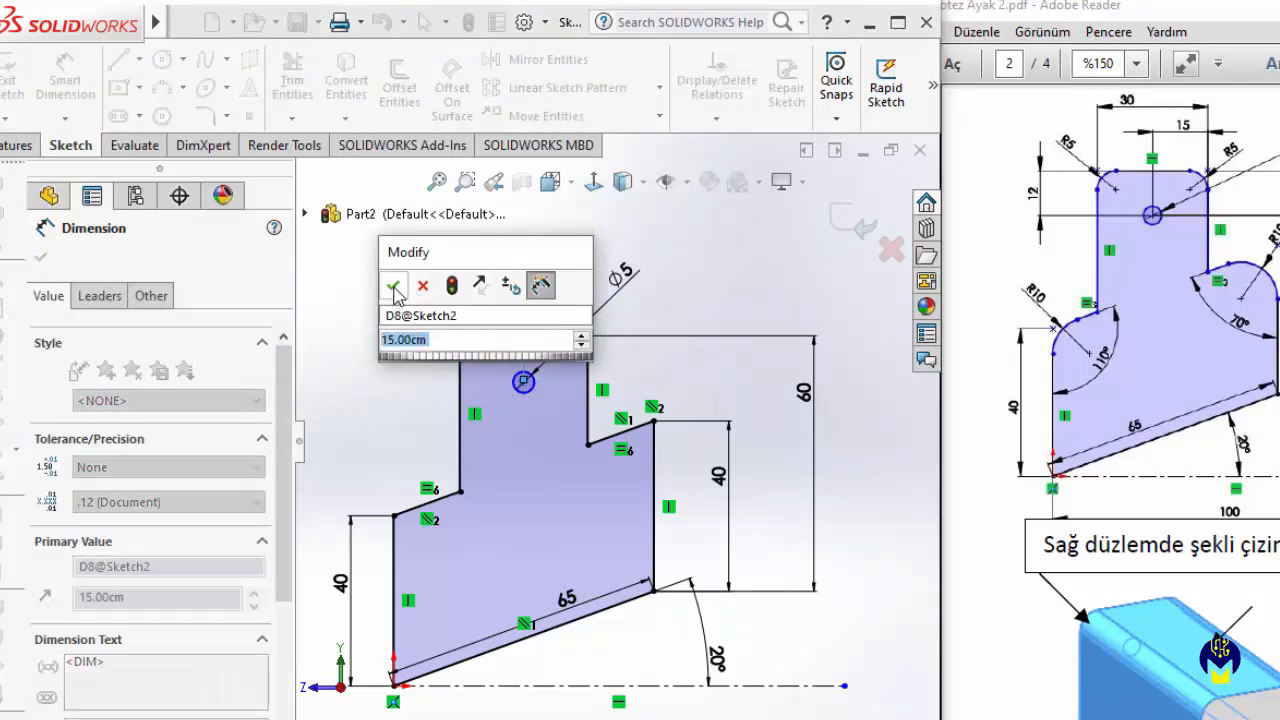
{"action": "left_click", "coordinate": [400, 288]}
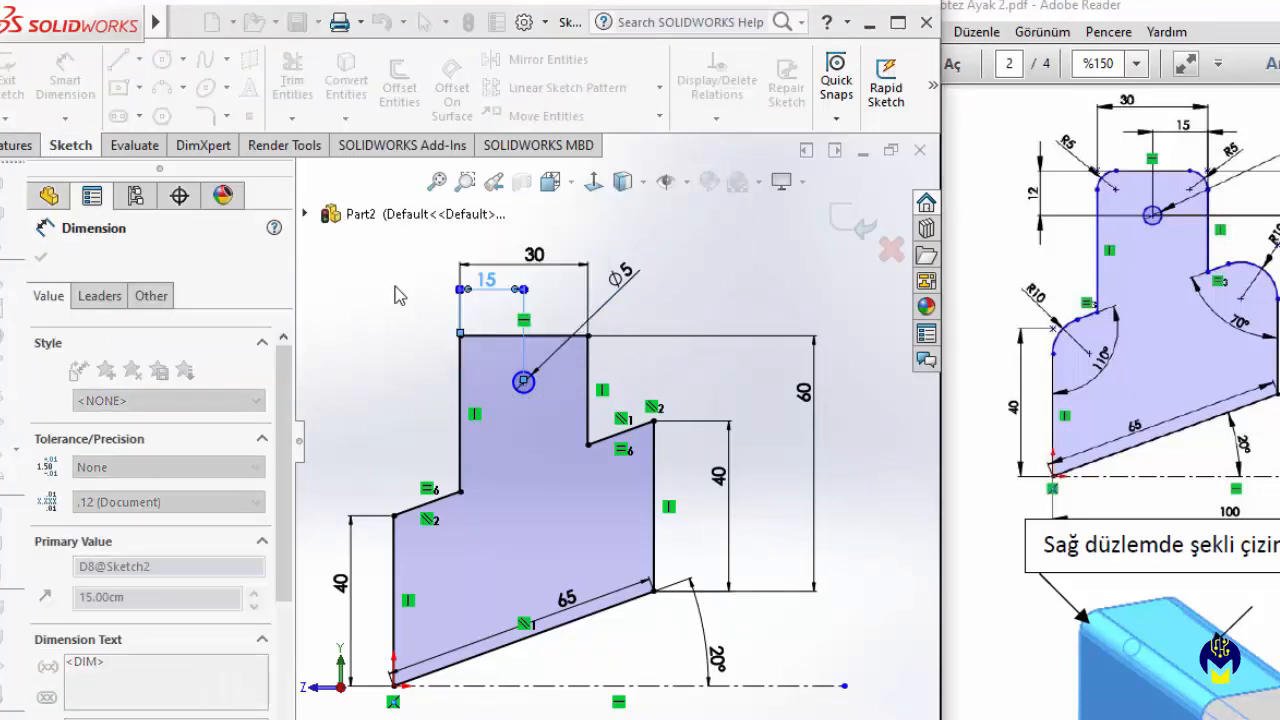
- Dimension the vertical distance from the circle's centre to the tab's top edge as 12 cm
{"action": "left_click", "coordinate": [525, 383]}
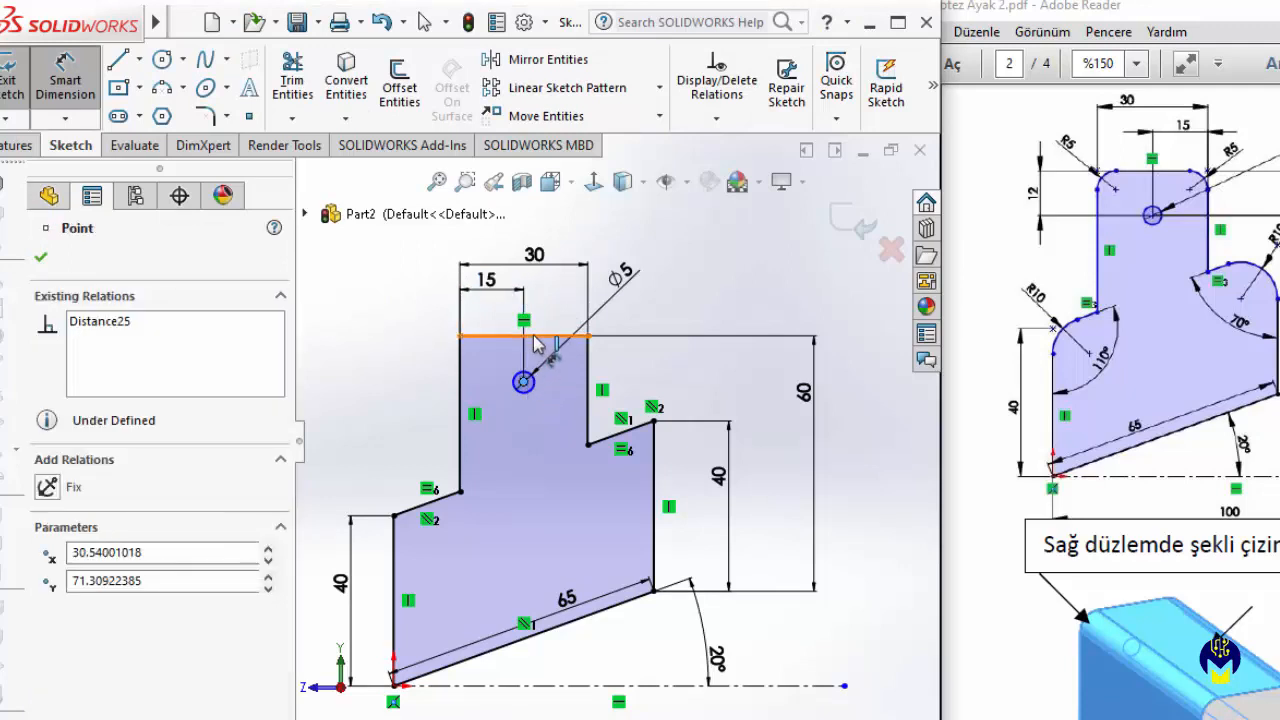
{"action": "left_click", "coordinate": [512, 346]}
{"action": "left_click", "coordinate": [437, 362]}
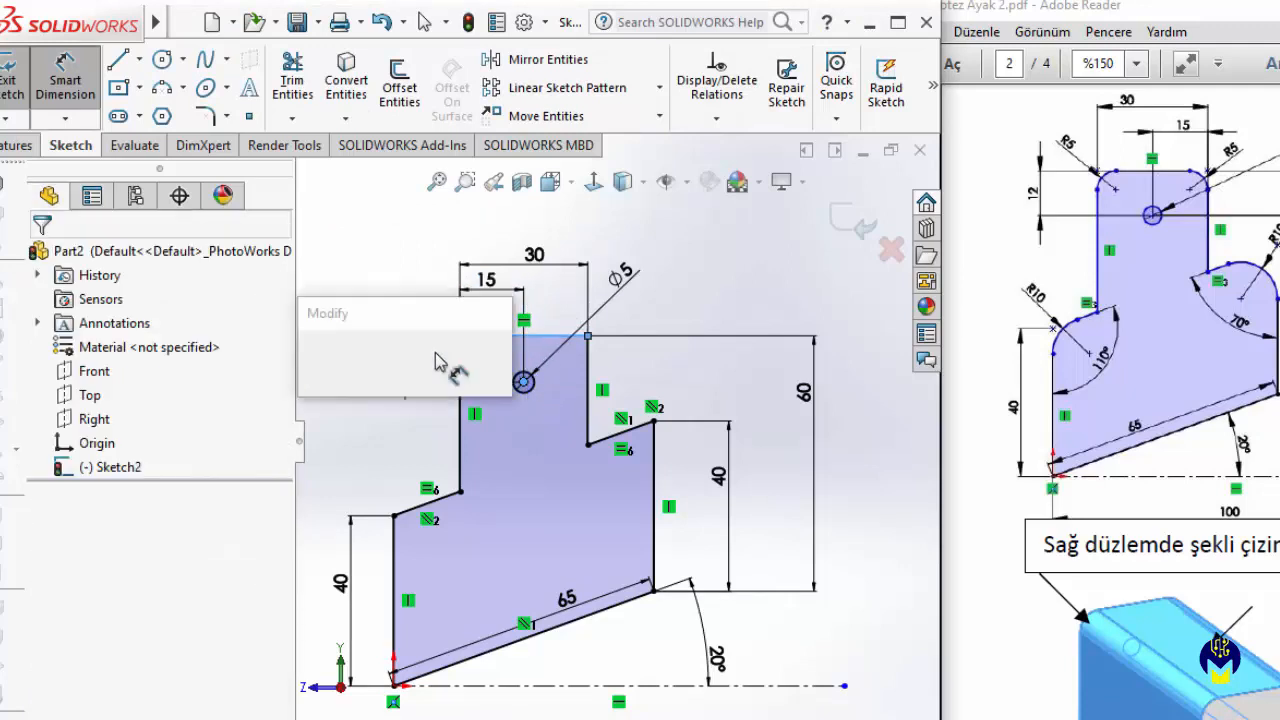
{"action": "type", "text": "12"}
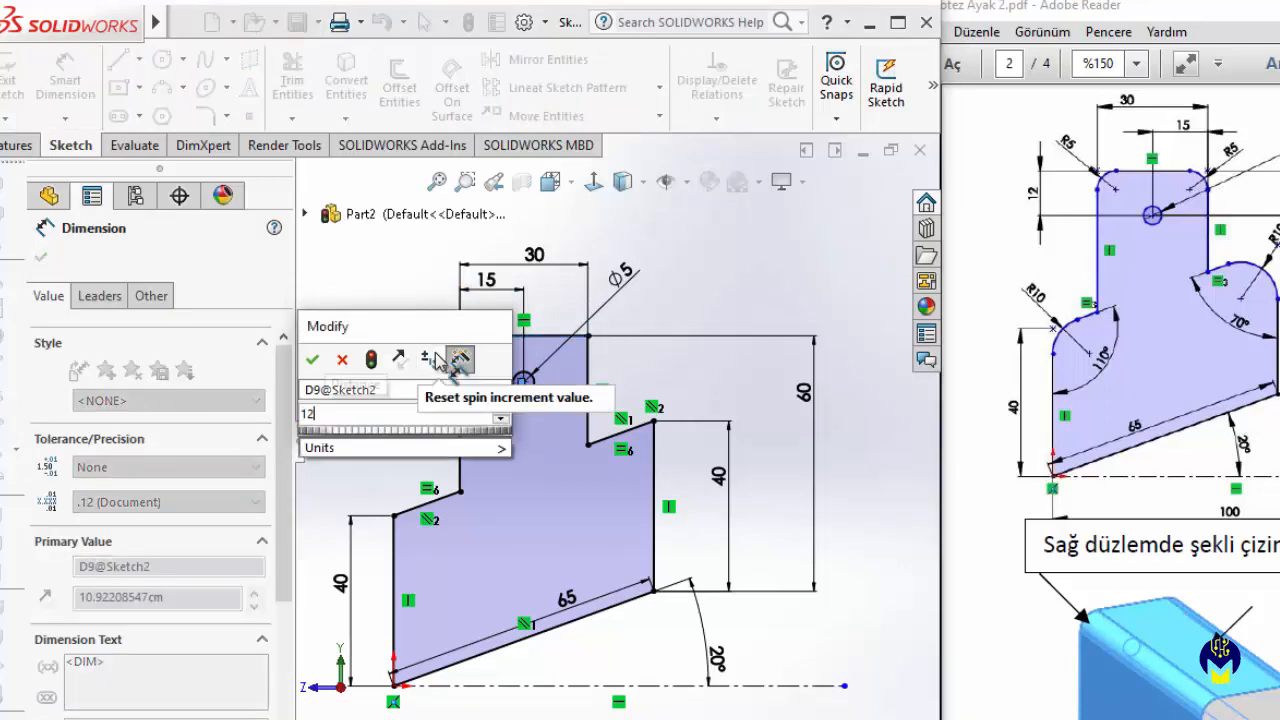
{"action": "key", "text": "Return"}
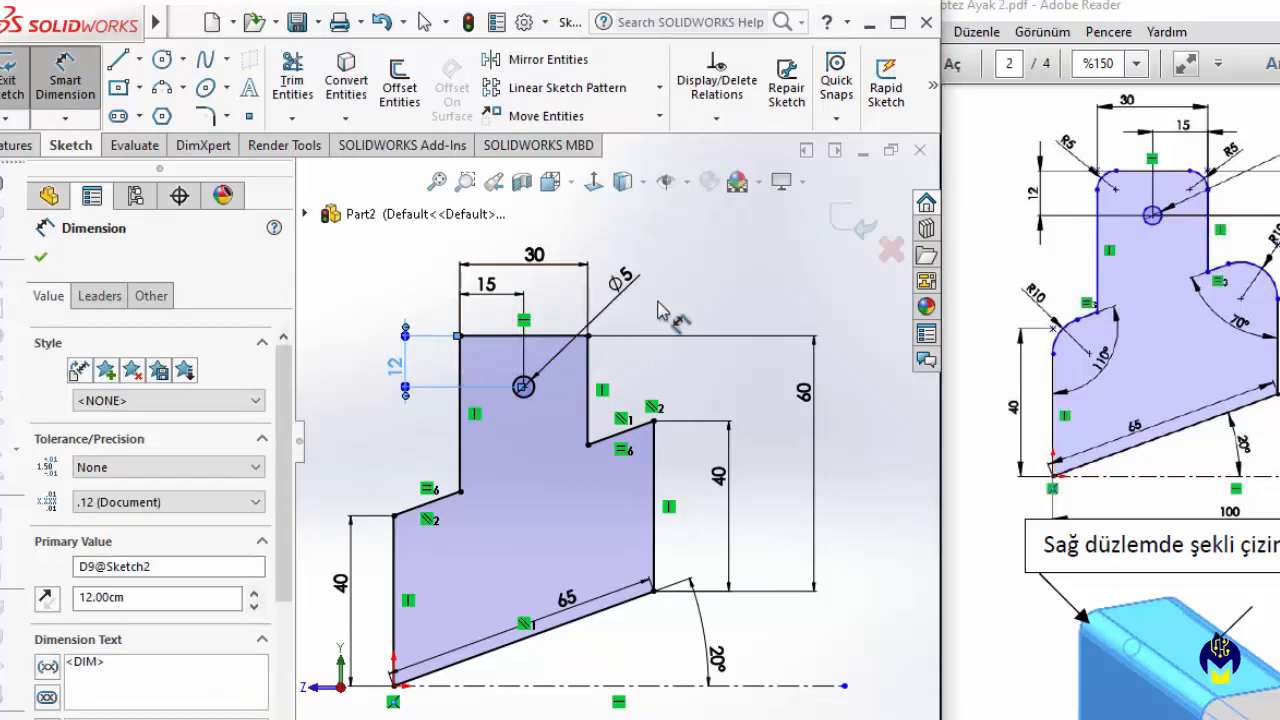
{"action": "left_click", "coordinate": [418, 292]}
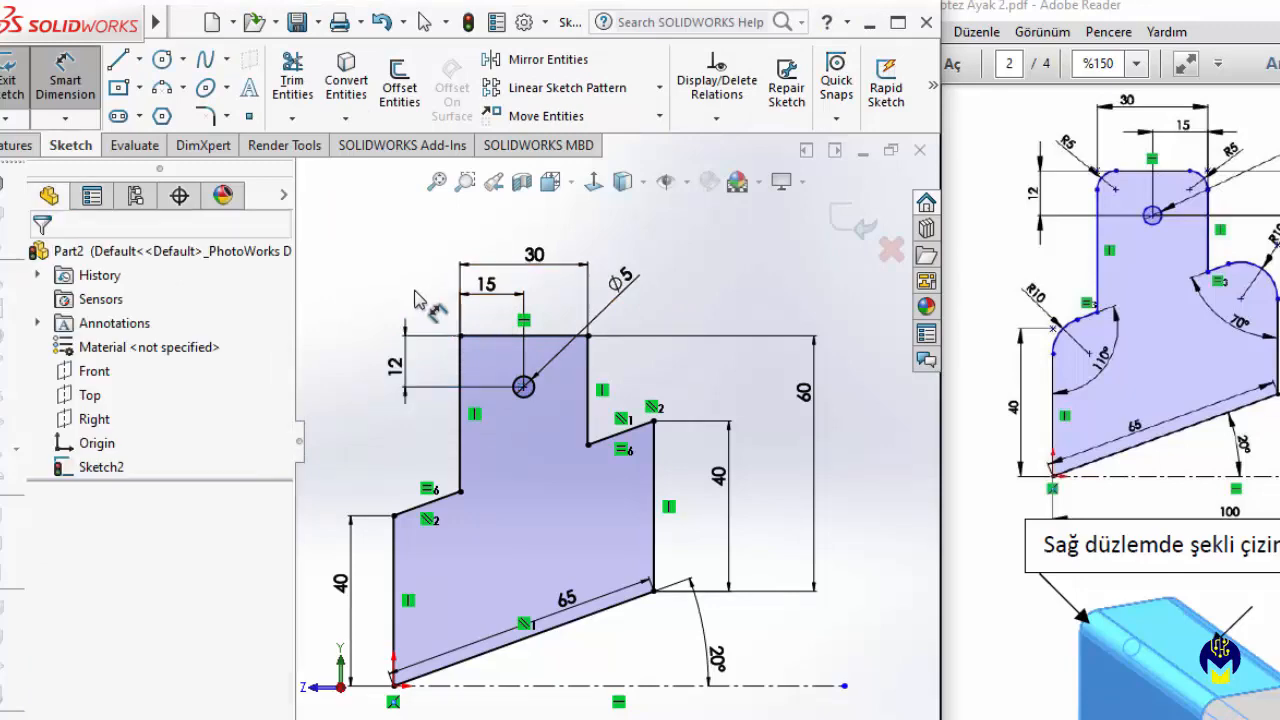
- Round the two top corners of the upper tab with 5 cm sketch fillets
{"action": "left_click", "coordinate": [212, 117]}
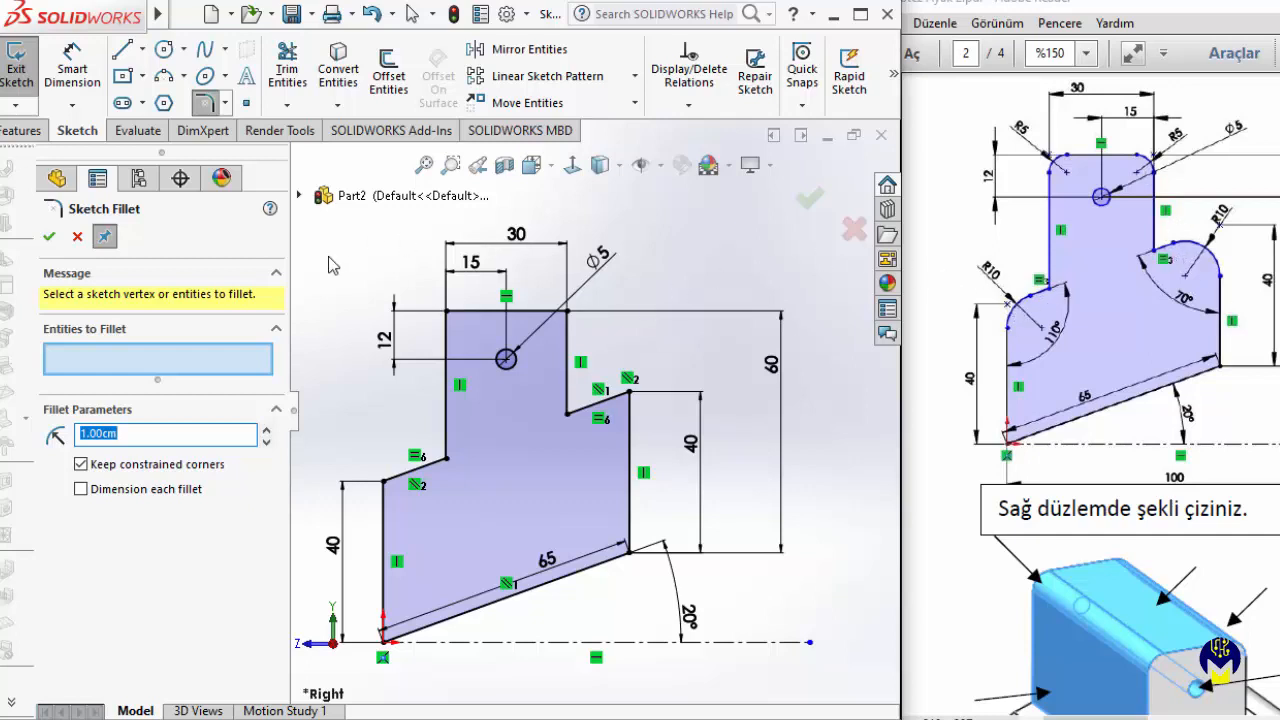
{"action": "type", "text": "5"}
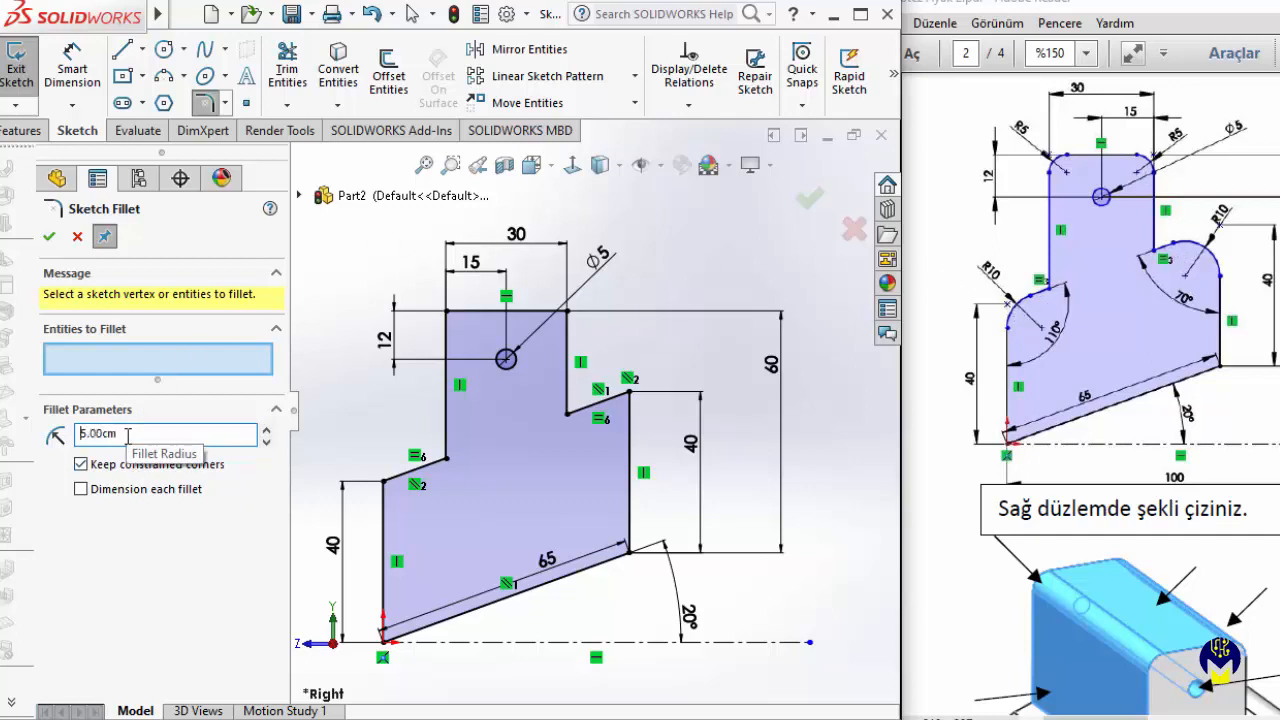
{"action": "left_click", "coordinate": [448, 314]}
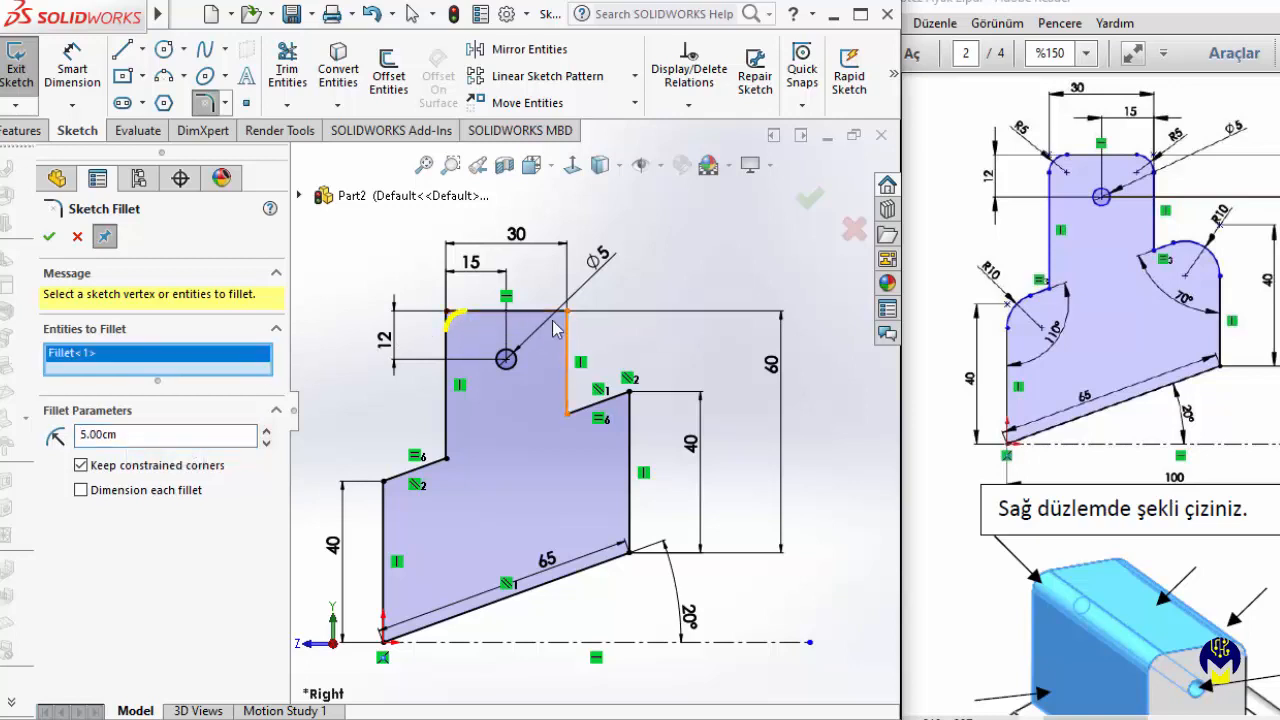
{"action": "left_click", "coordinate": [567, 314]}
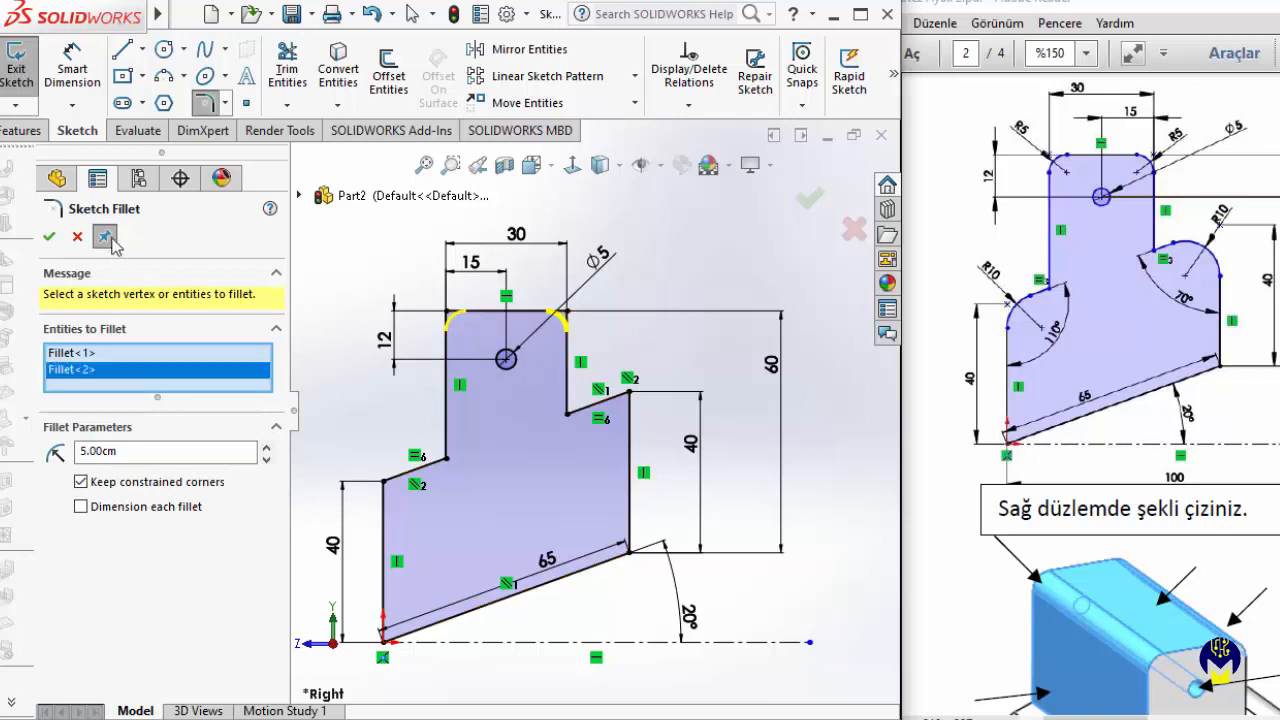
{"action": "left_click", "coordinate": [50, 238]}
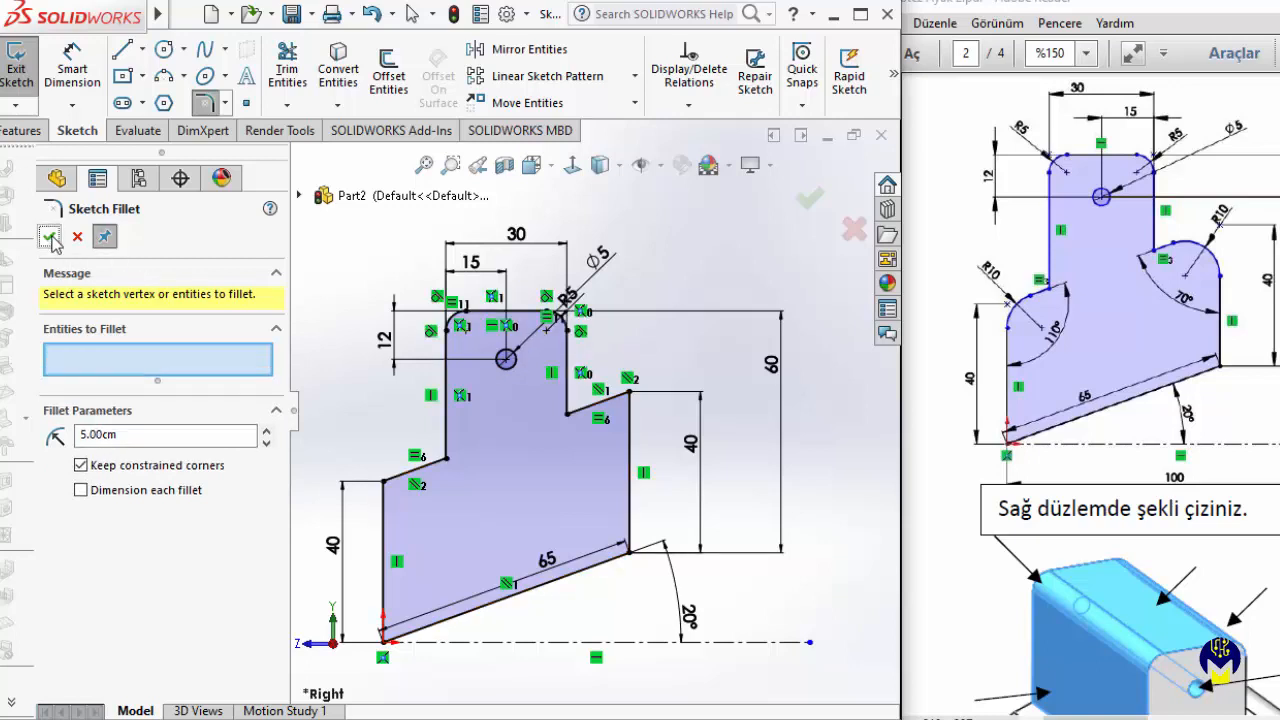
{"action": "left_click", "coordinate": [106, 240]}
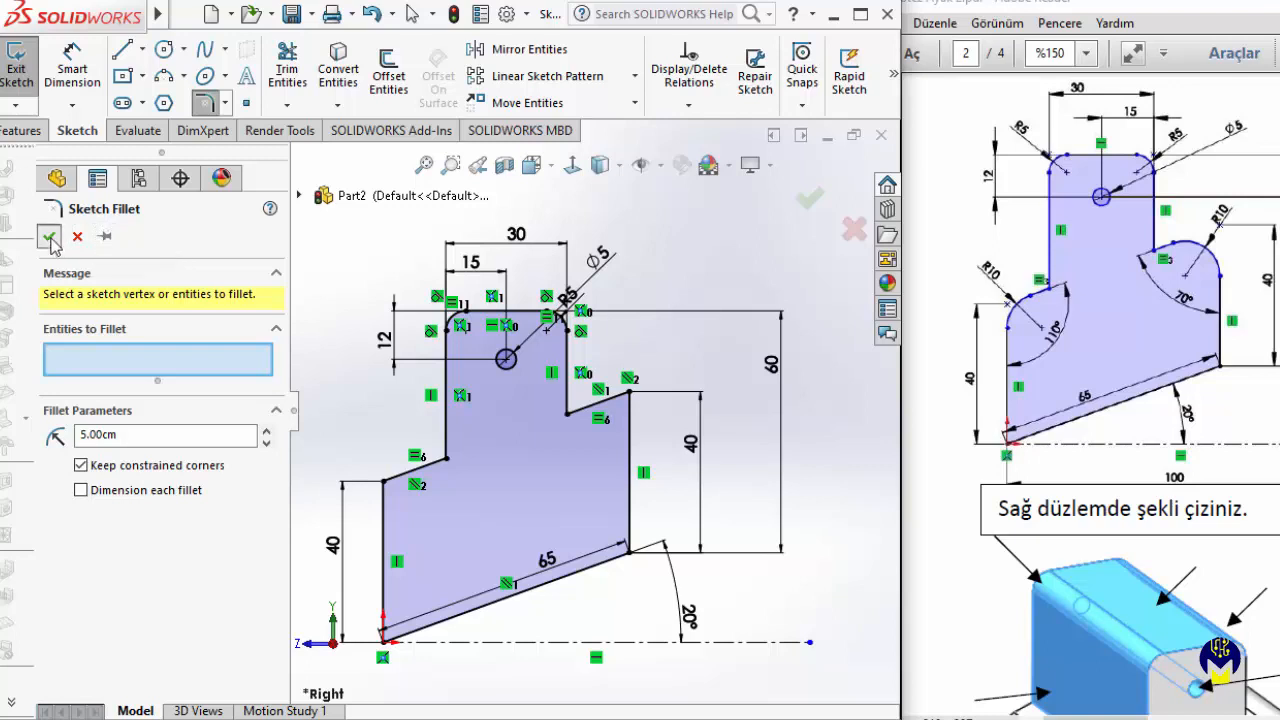
{"action": "left_click", "coordinate": [77, 236]}
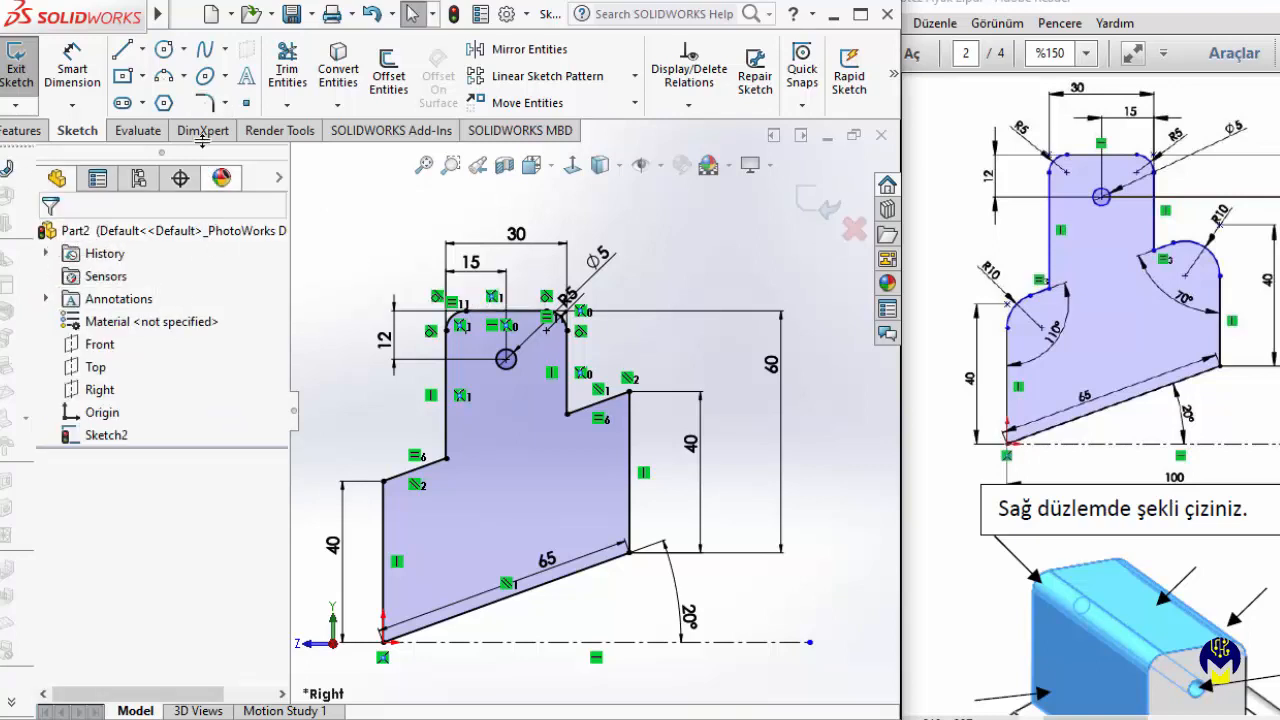
- Round the outer corners of both sloped shoulders with 10 cm sketch fillets, accepting the removal of the equal-length relation
{"action": "left_click", "coordinate": [207, 104]}
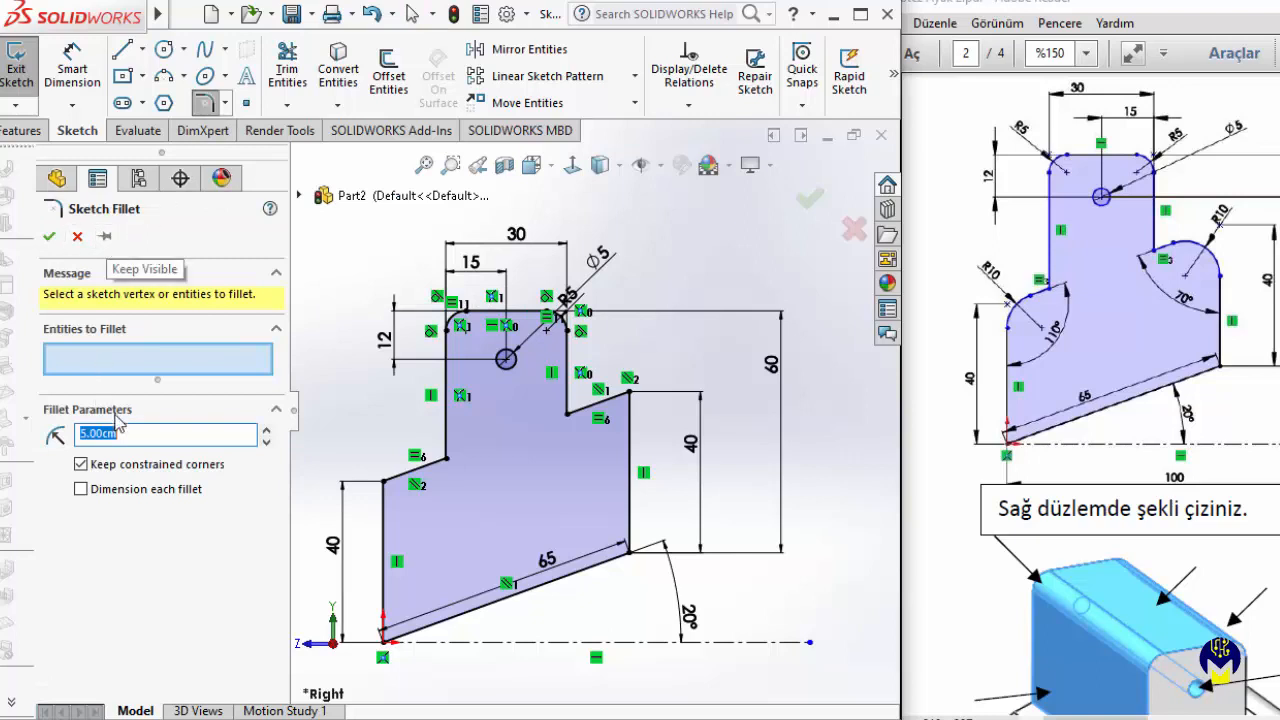
{"action": "type", "text": "10"}
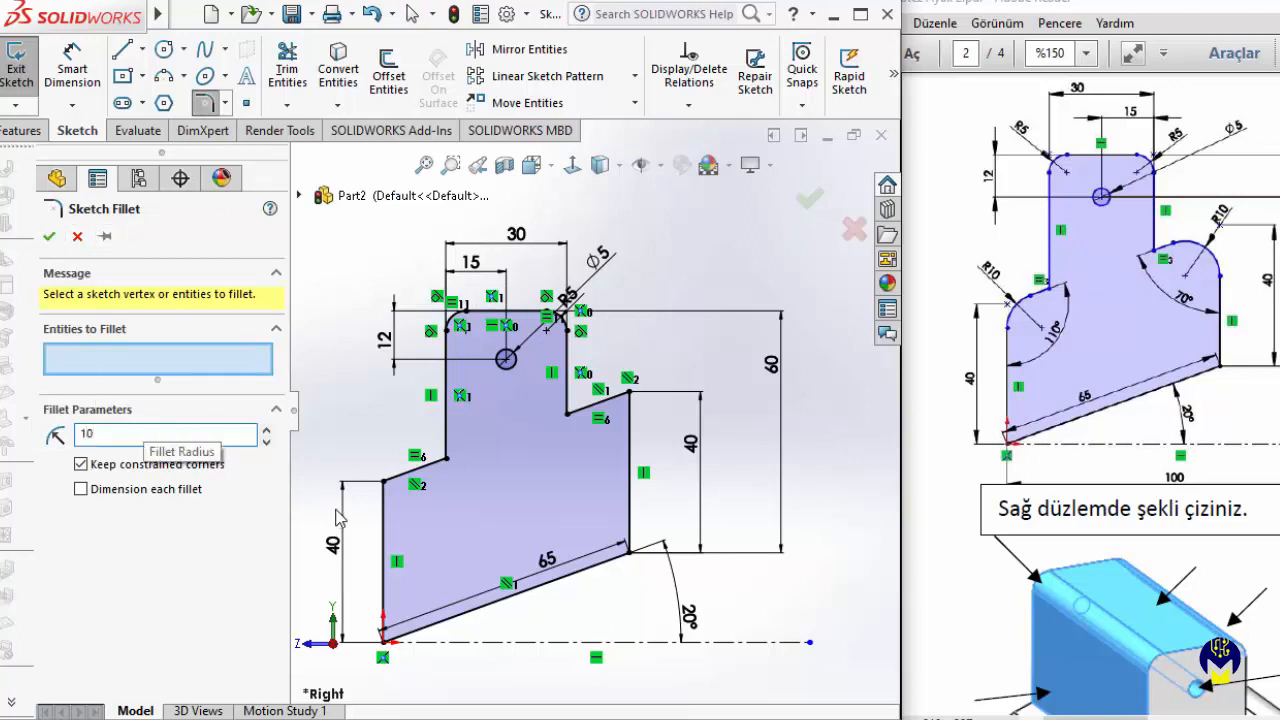
{"action": "left_click", "coordinate": [384, 483]}
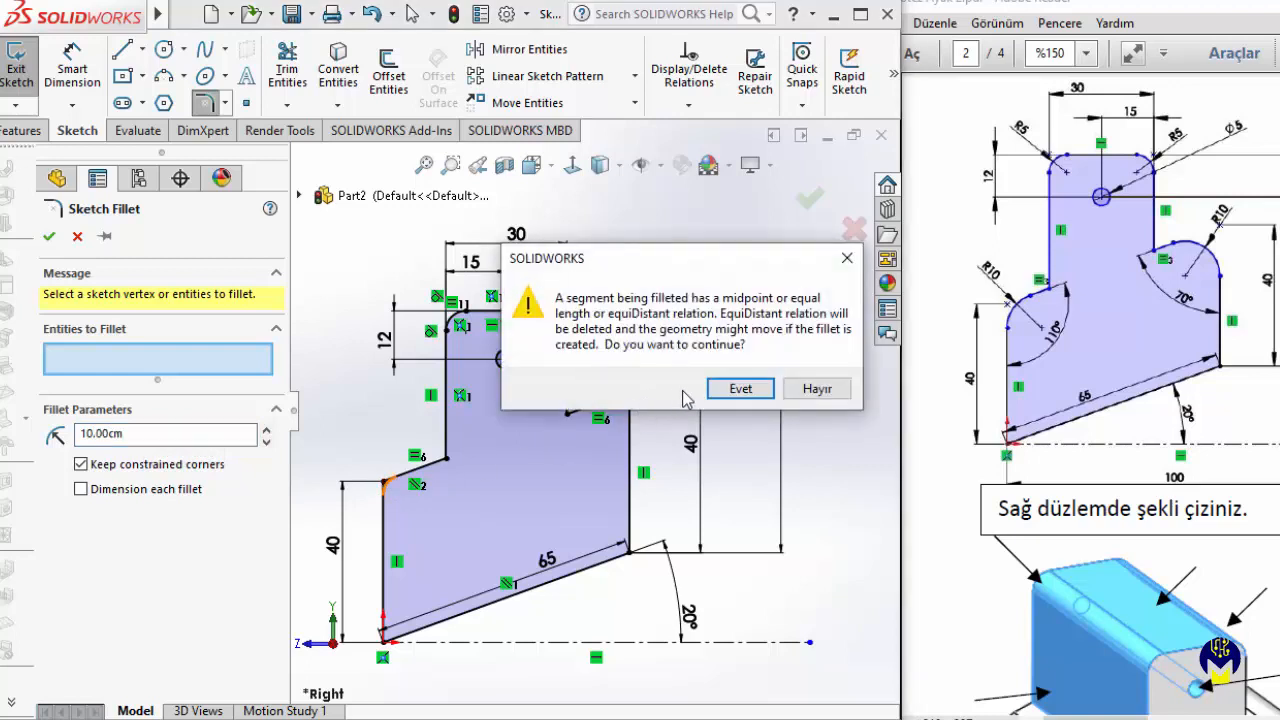
{"action": "left_click", "coordinate": [737, 383]}
{"action": "left_click", "coordinate": [629, 392]}
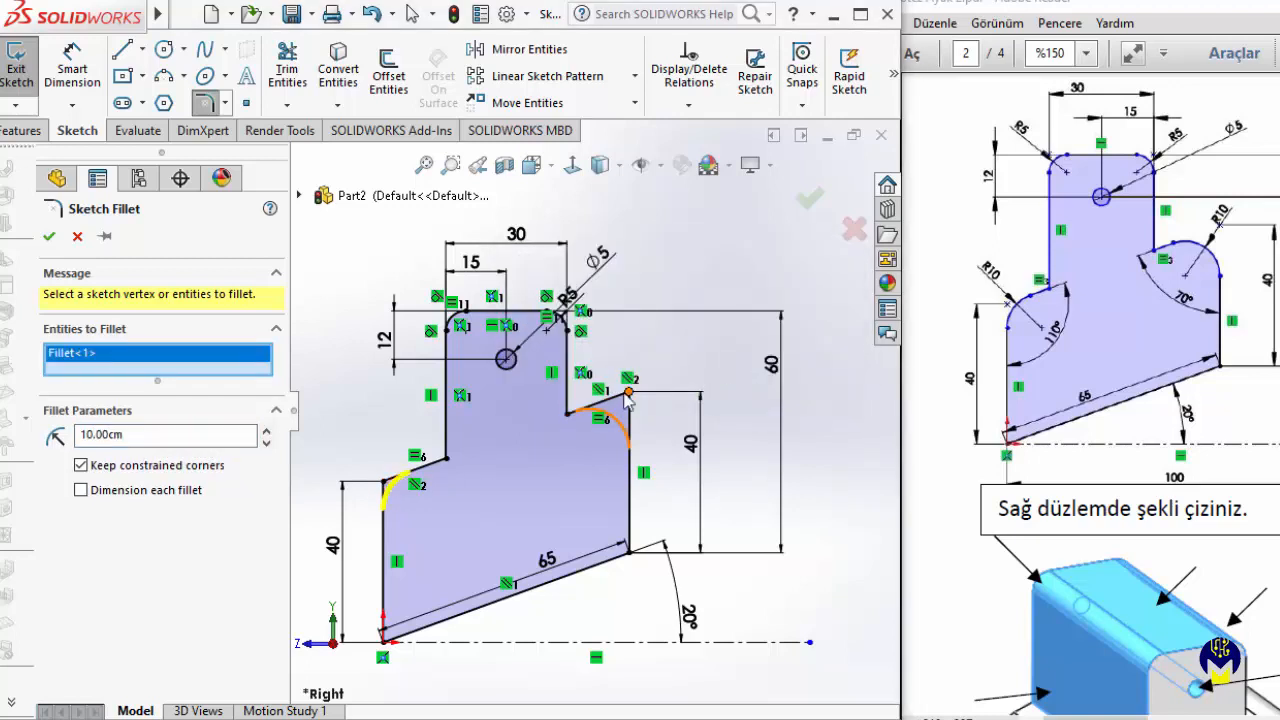
{"action": "left_click", "coordinate": [739, 389]}
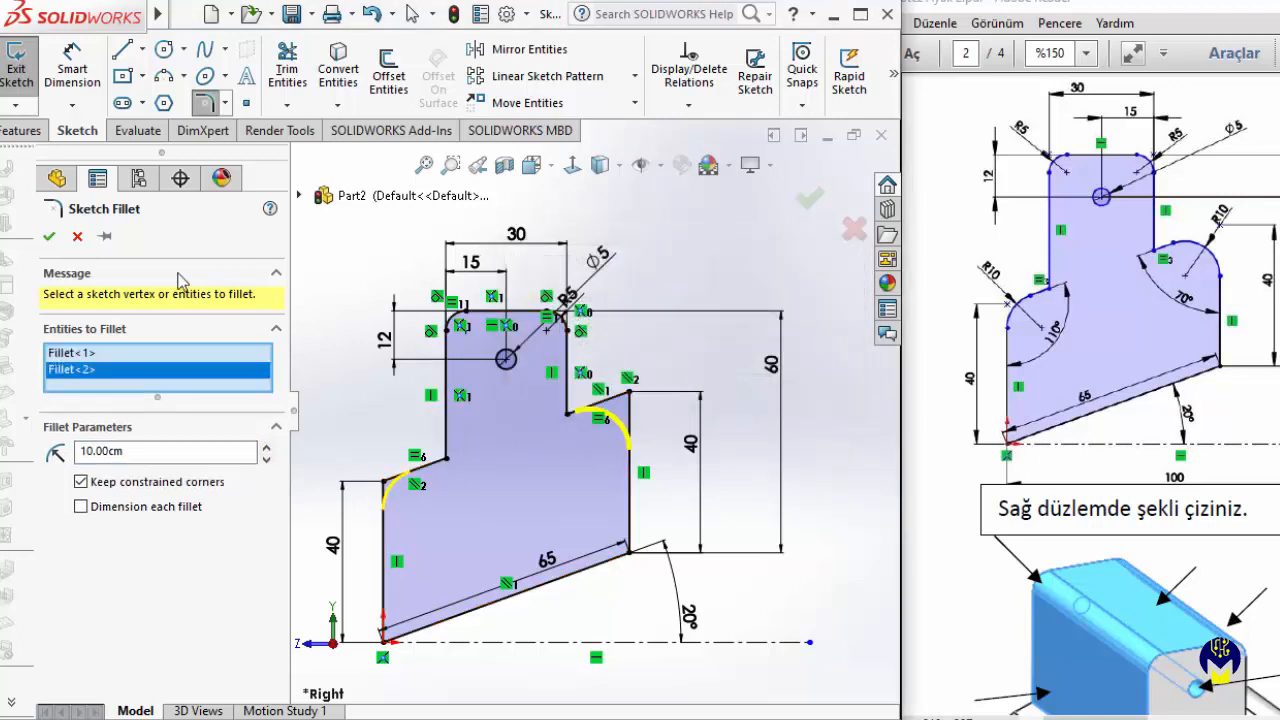
{"action": "left_click", "coordinate": [50, 240]}
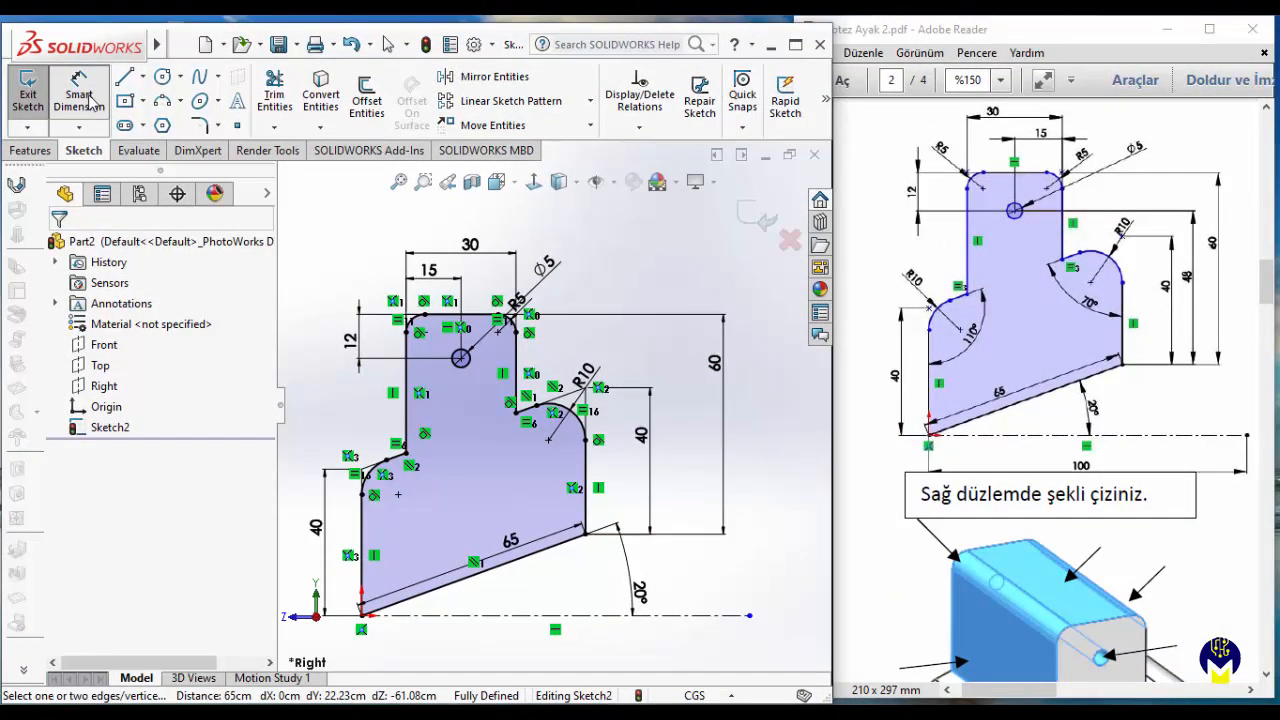
- Try to dimension the vertical distance from the circle's centre to the sloped base line's upper endpoint
{"action": "left_click", "coordinate": [86, 98]}
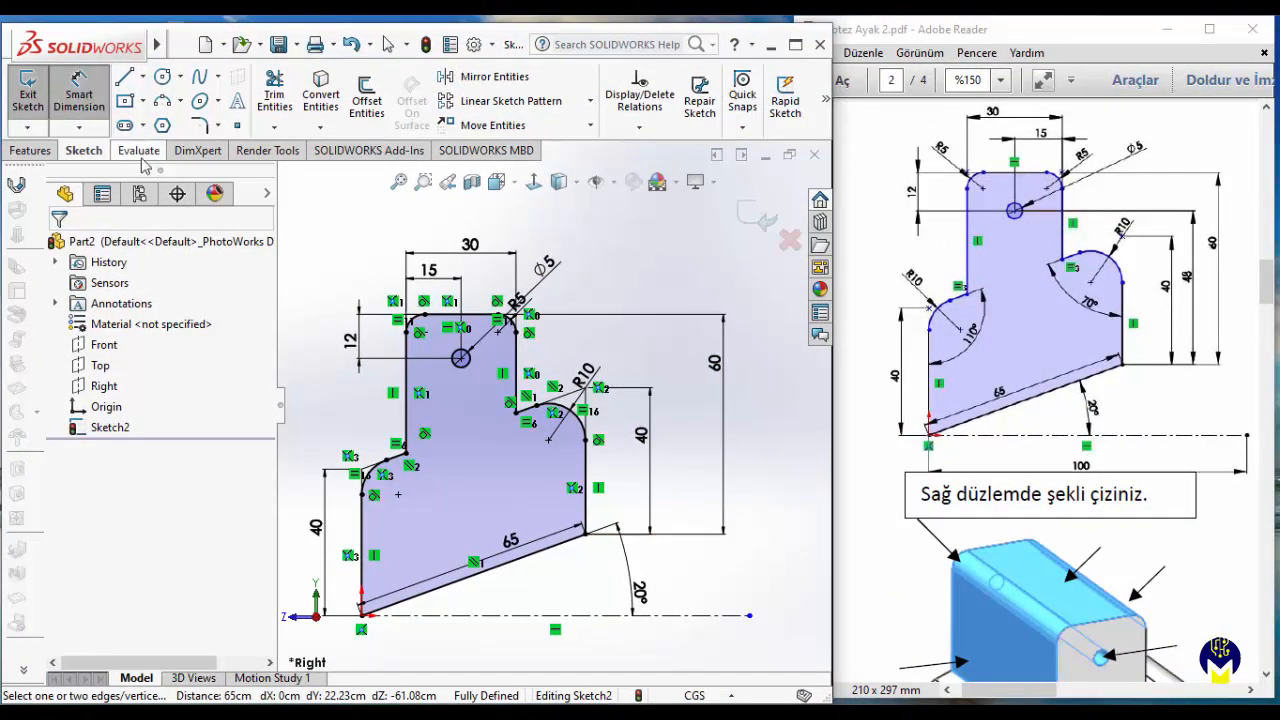
{"action": "left_click", "coordinate": [460, 358]}
{"action": "left_click", "coordinate": [585, 534]}
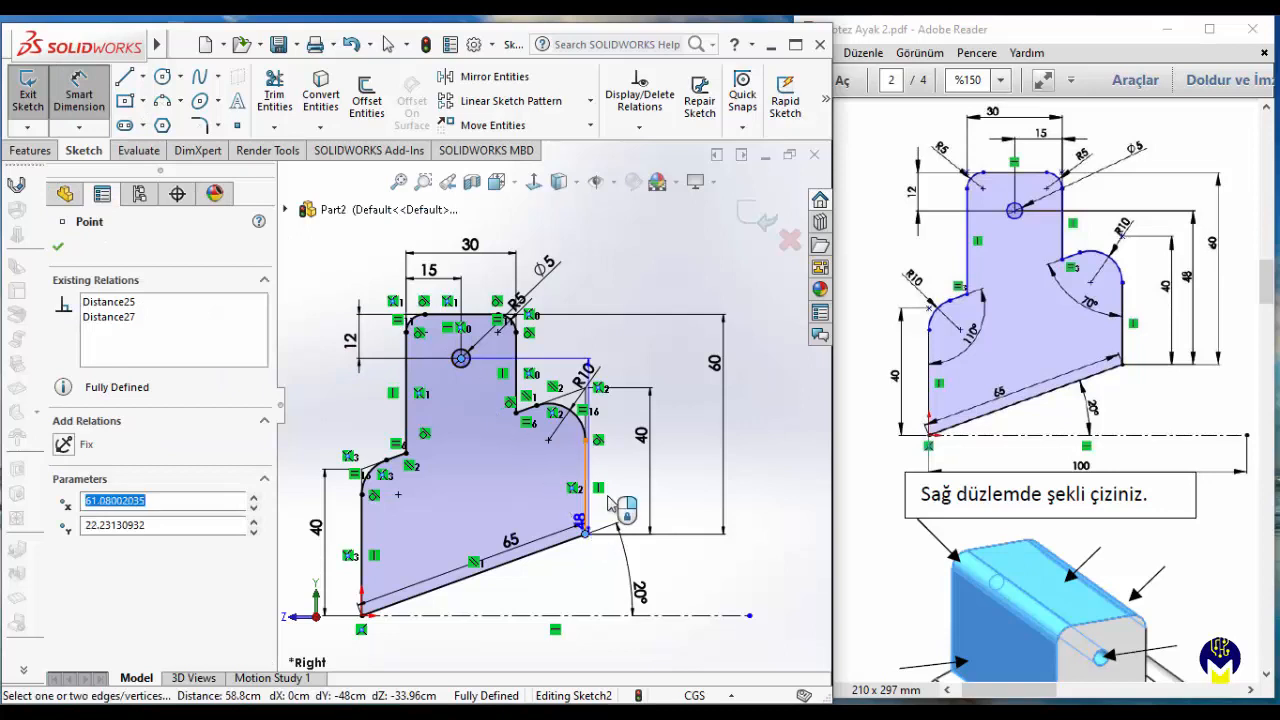
{"action": "left_click", "coordinate": [690, 432]}
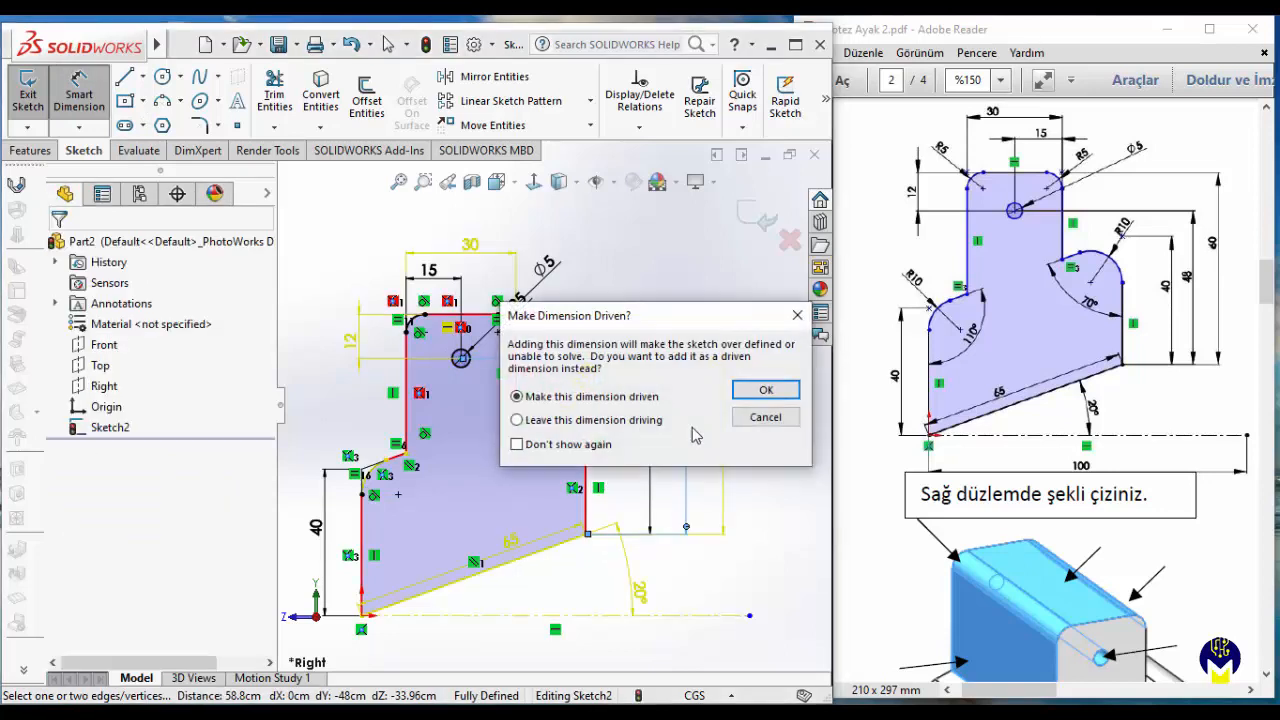
{"action": "left_click", "coordinate": [779, 422]}
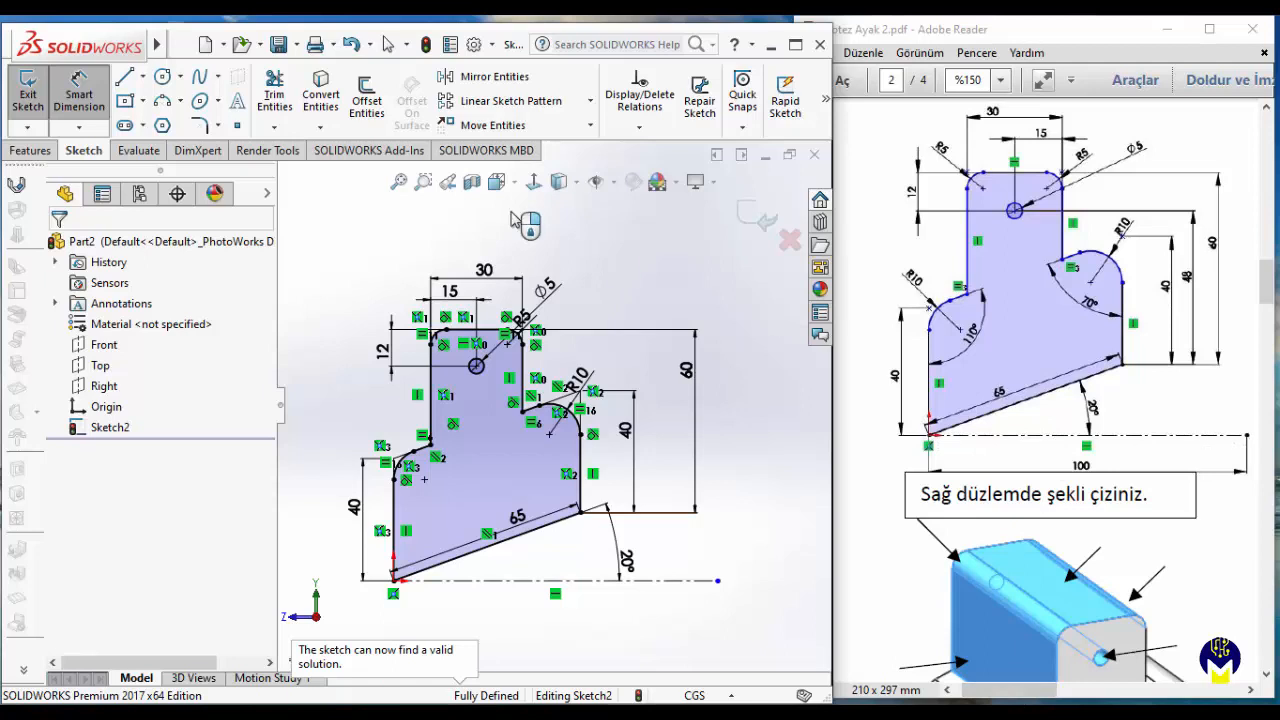
- Dimension the length of the horizontal construction line as 100 cm
{"action": "left_click", "coordinate": [525, 593]}
{"action": "left_click", "coordinate": [710, 660]}
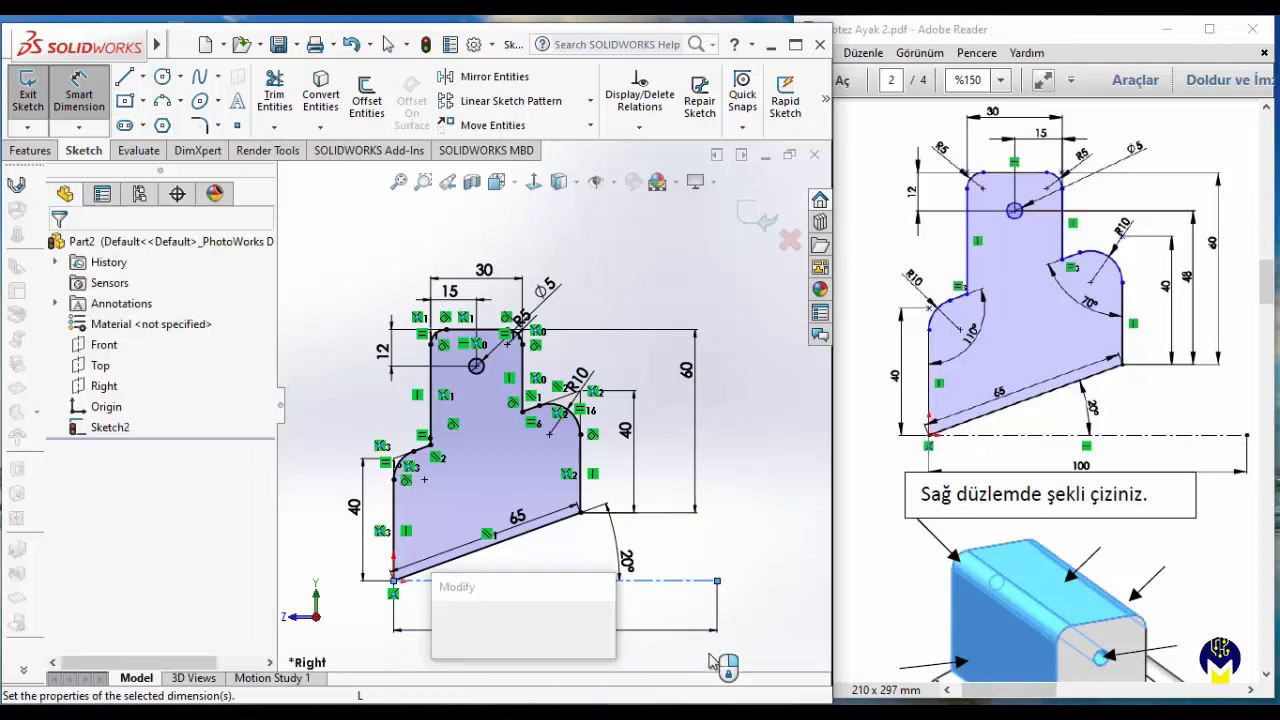
{"action": "type", "text": "100"}
{"action": "key", "text": "Return"}
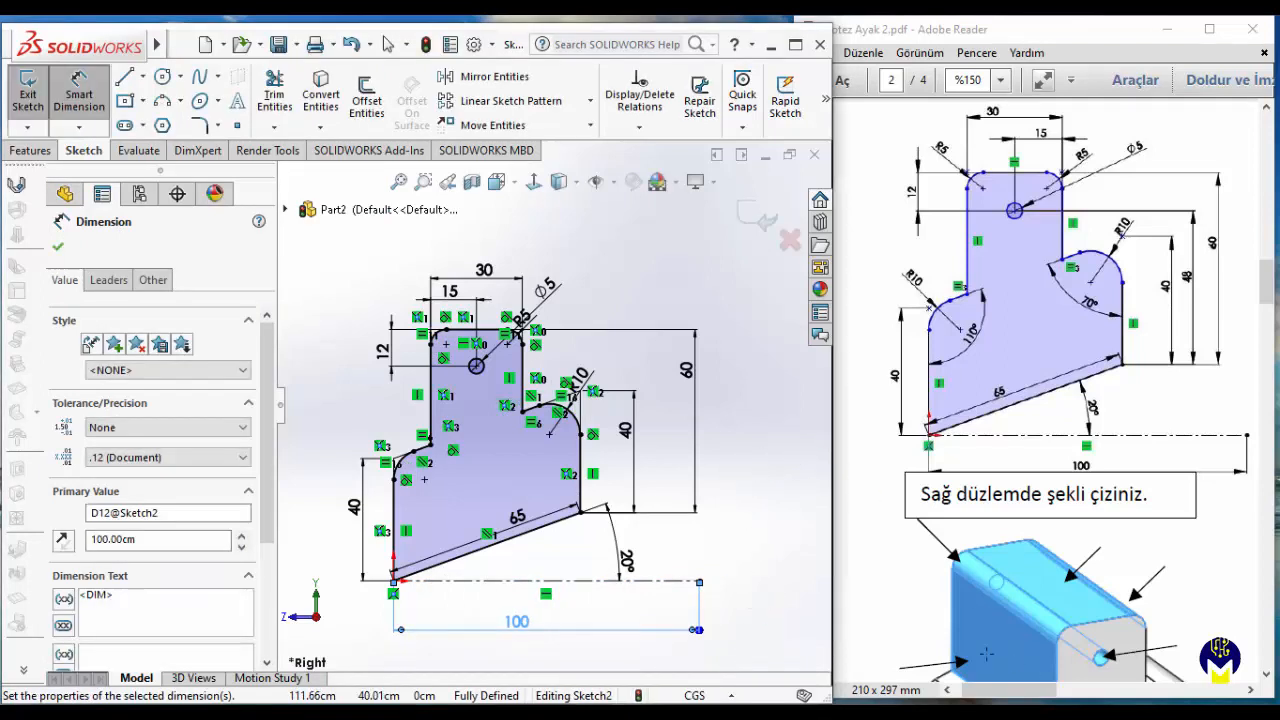
- Extrude the connector profile 70 cm with the Mid Plane end condition, as the PDF instructs
{"action": "left_click_drag", "start_coordinate": [1016, 693], "coordinate": [1136, 695]}
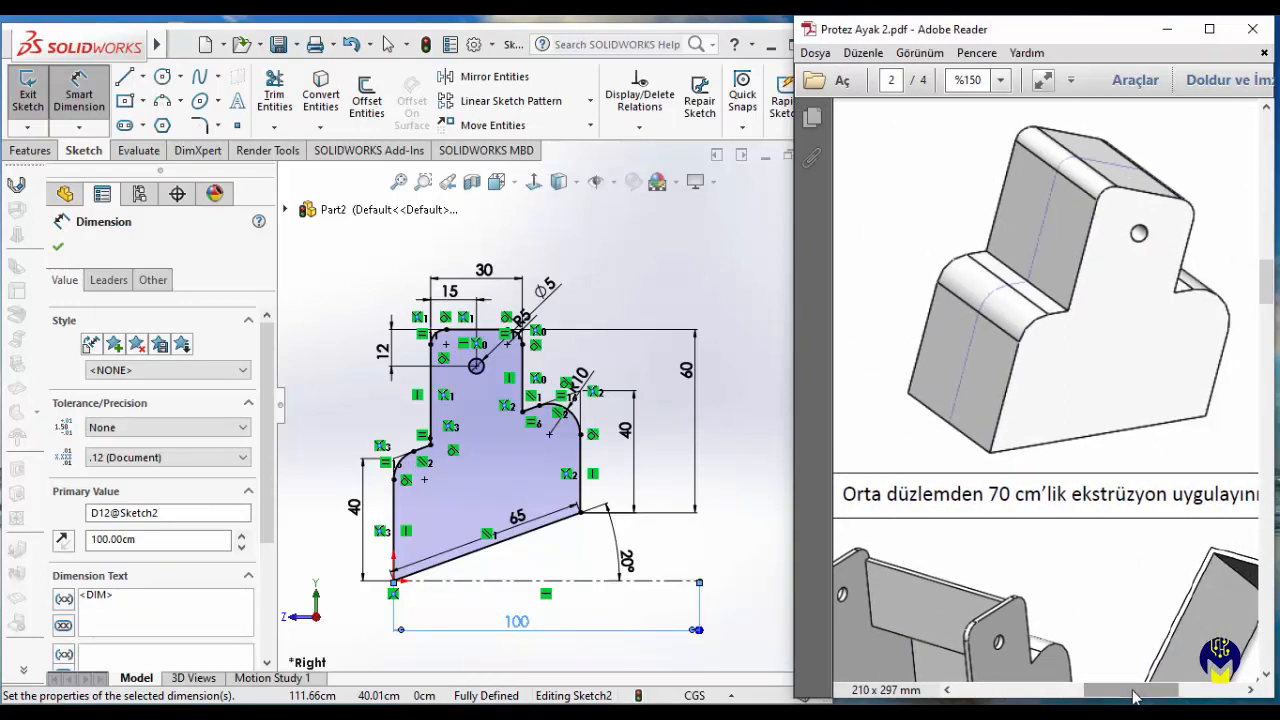
{"action": "left_click", "coordinate": [30, 150]}
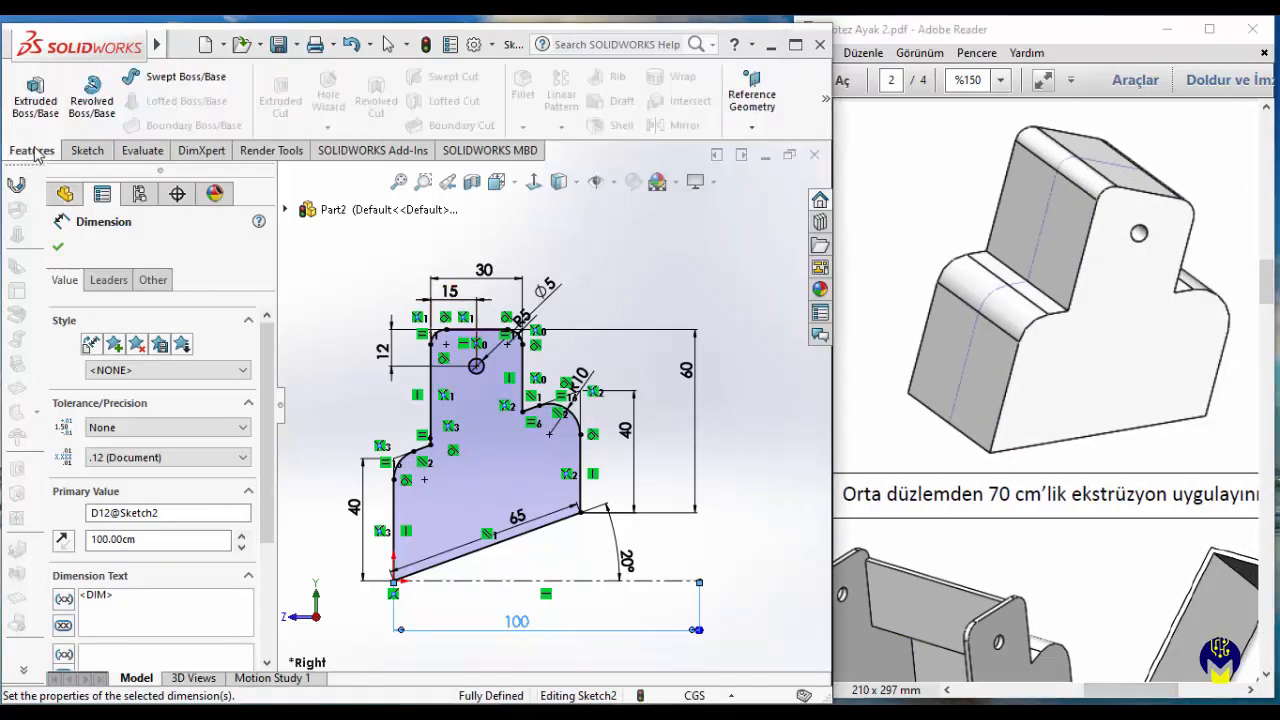
{"action": "left_click", "coordinate": [35, 100]}
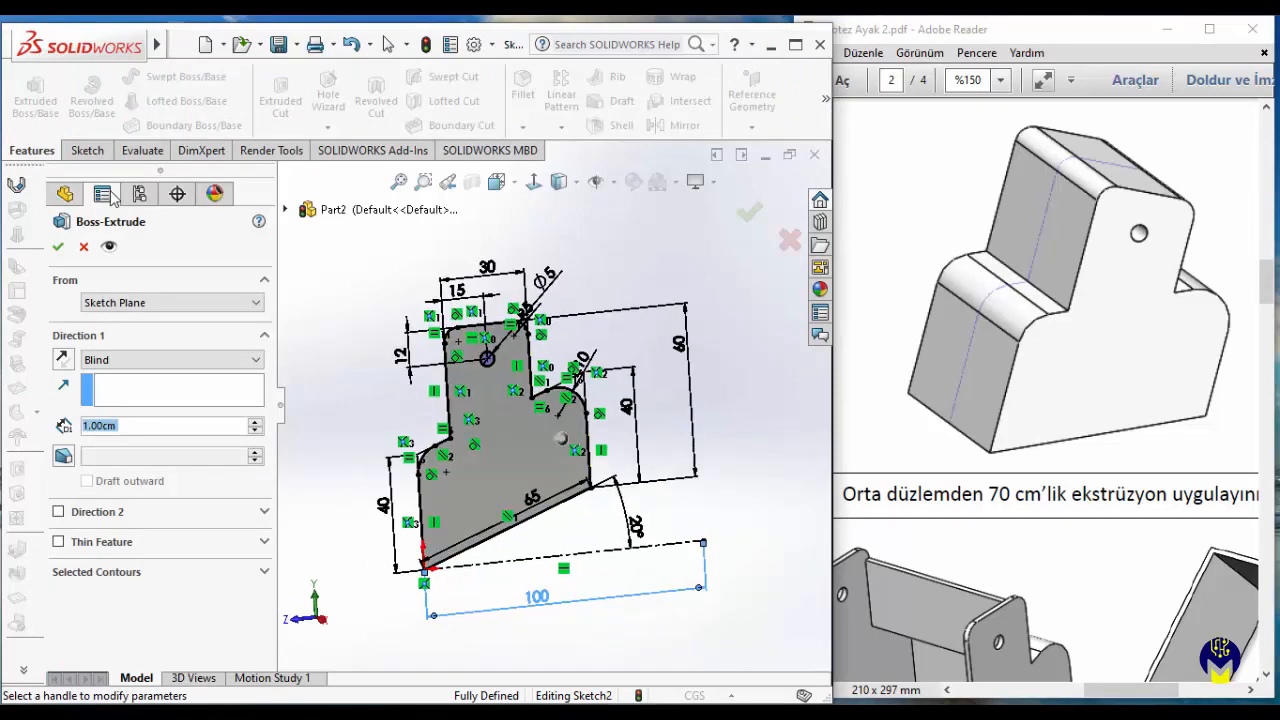
{"action": "left_click", "coordinate": [137, 360]}
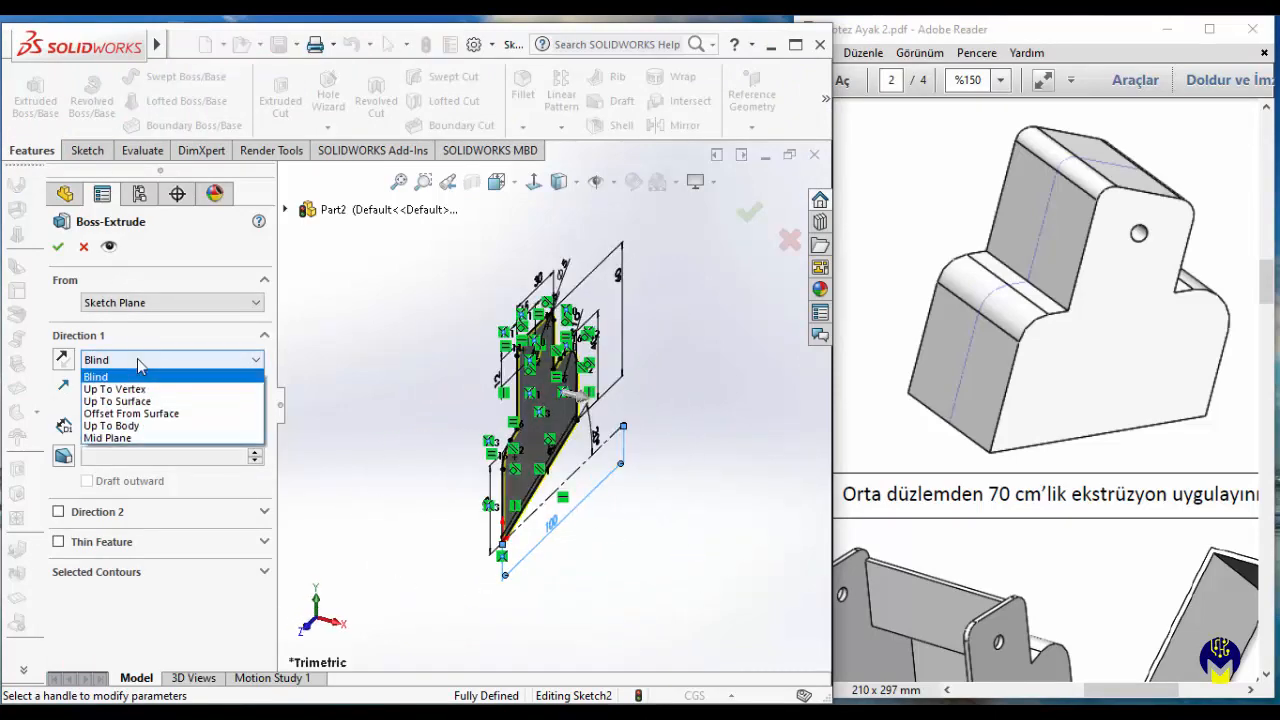
{"action": "left_click", "coordinate": [120, 437]}
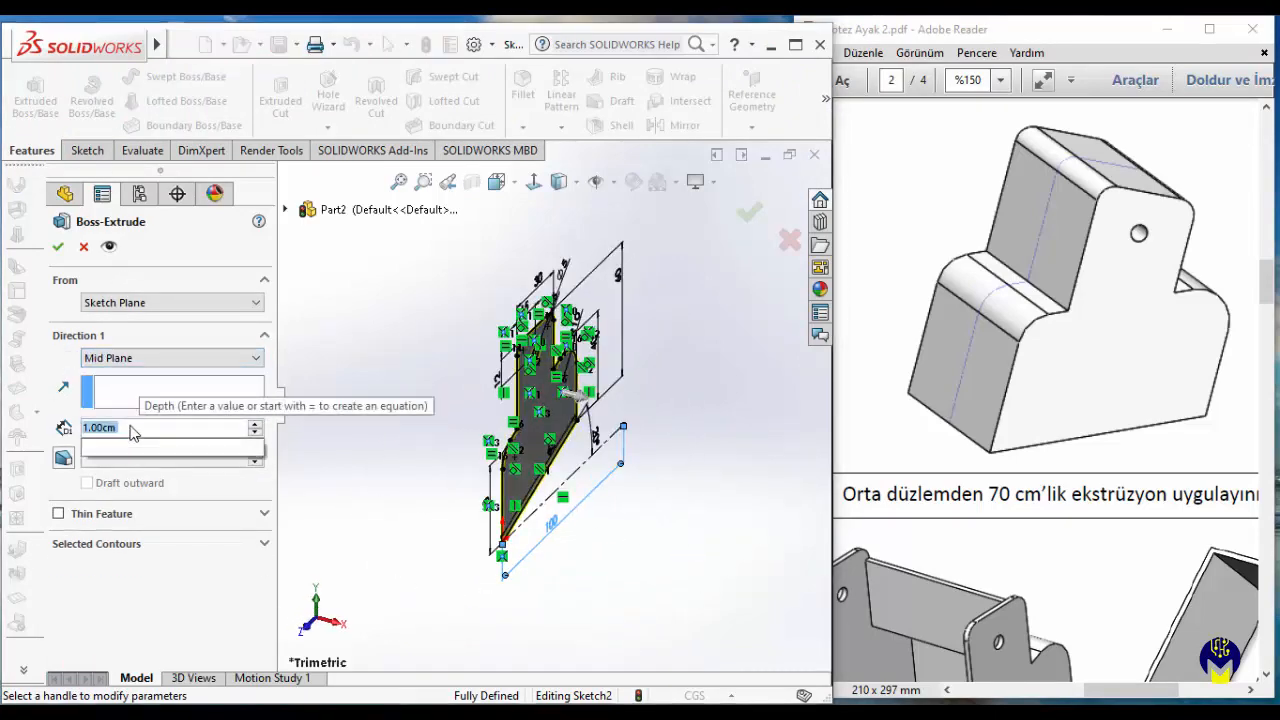
{"action": "type", "text": "70"}
{"action": "key", "text": "Return"}
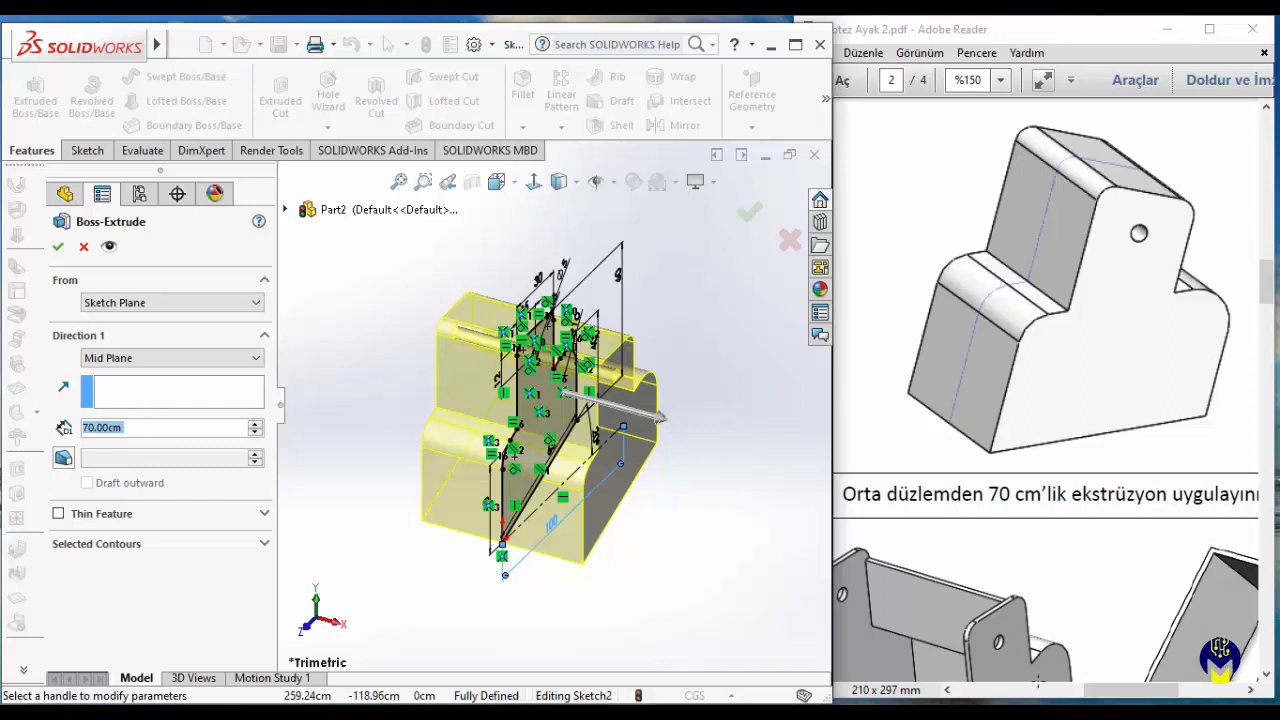
{"action": "mouse_move", "coordinate": [1100, 694]}
{"action": "left_mouse_down"}
{"action": "mouse_move", "coordinate": [1125, 697]}
{"action": "mouse_move", "coordinate": [1095, 697]}
{"action": "left_mouse_up"}
{"action": "left_click", "coordinate": [58, 246]}
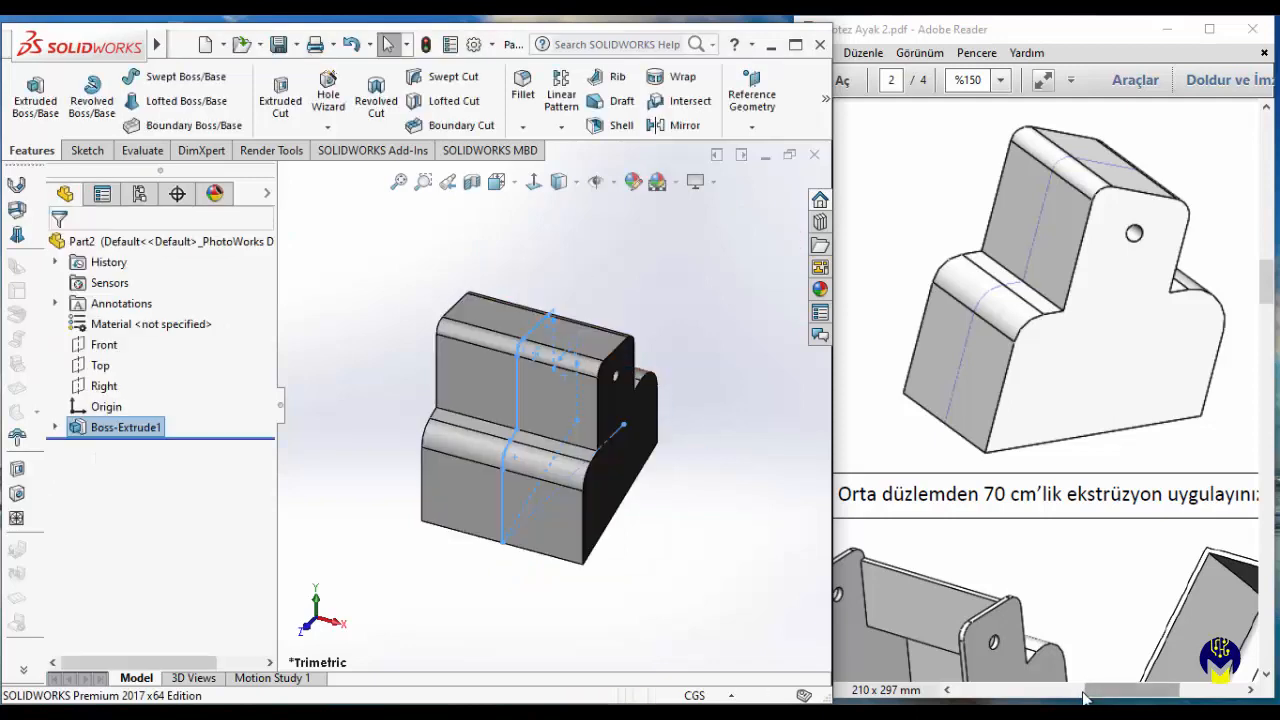
- Start a Shell on the connector and select the upper block's front, front rounded and top faces for removal, following the PDF
{"action": "left_click_drag", "start_coordinate": [1105, 692], "coordinate": [997, 695]}
{"action": "scroll", "coordinate": [982, 525], "scroll_direction": "down", "scroll_amount": 3}
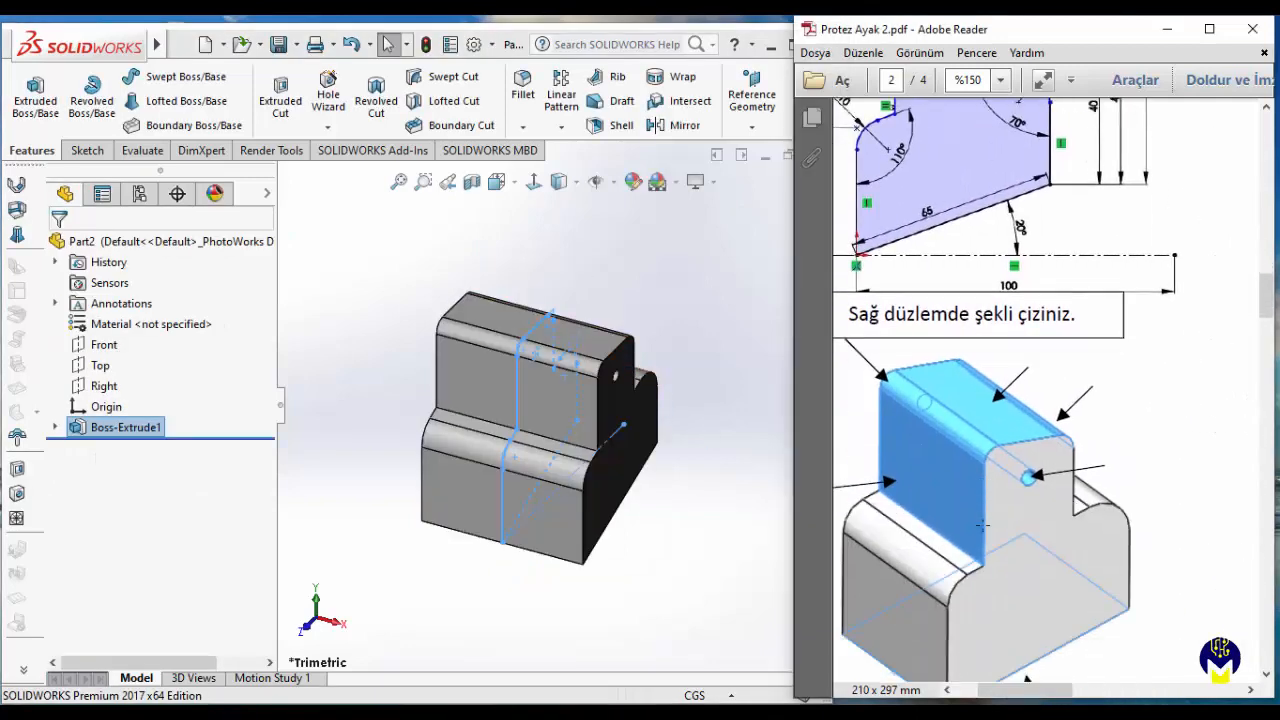
{"action": "scroll", "coordinate": [1021, 617], "scroll_direction": "down", "scroll_amount": 3}
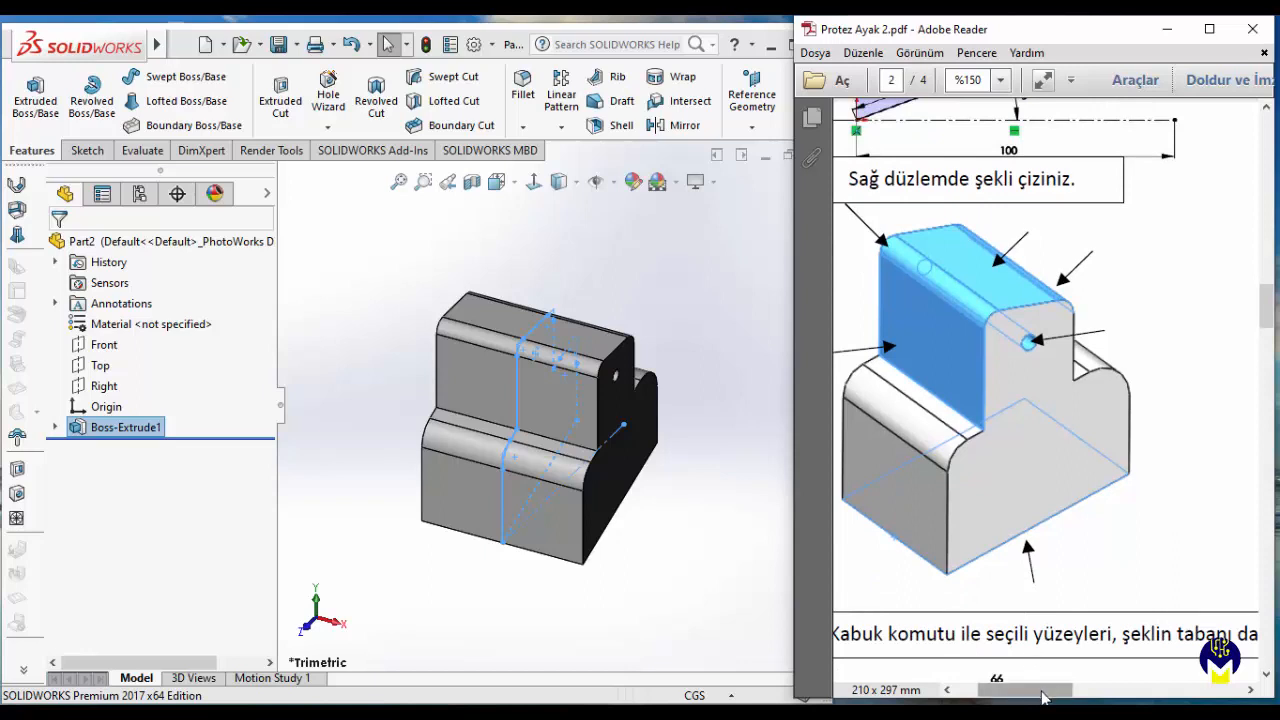
{"action": "left_click_drag", "start_coordinate": [1046, 694], "coordinate": [1030, 697]}
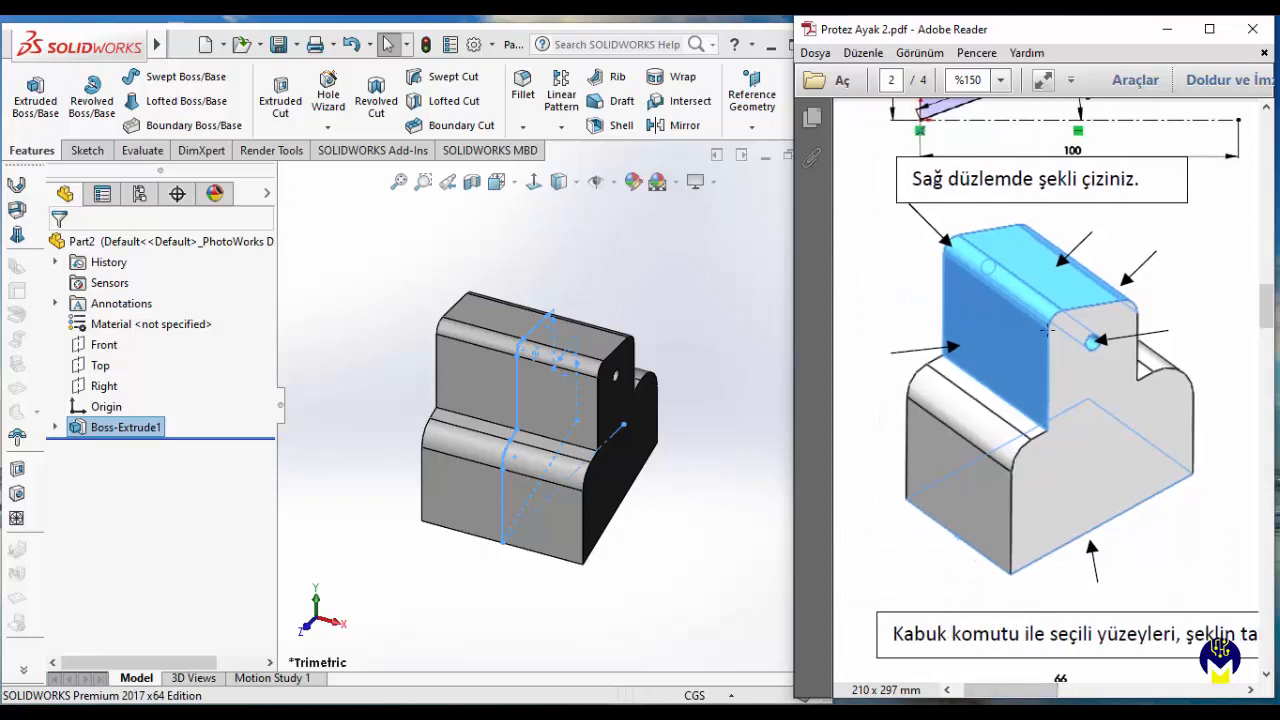
{"action": "left_click", "coordinate": [686, 308]}
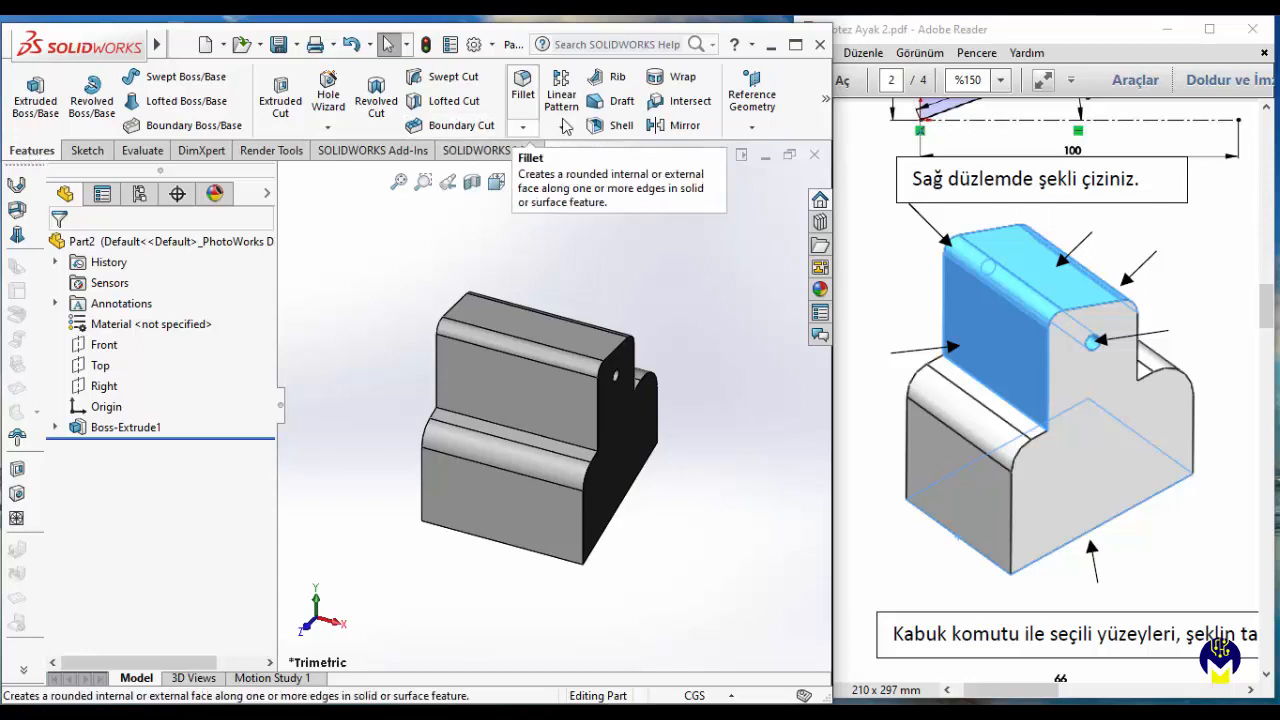
{"action": "left_click", "coordinate": [621, 126]}
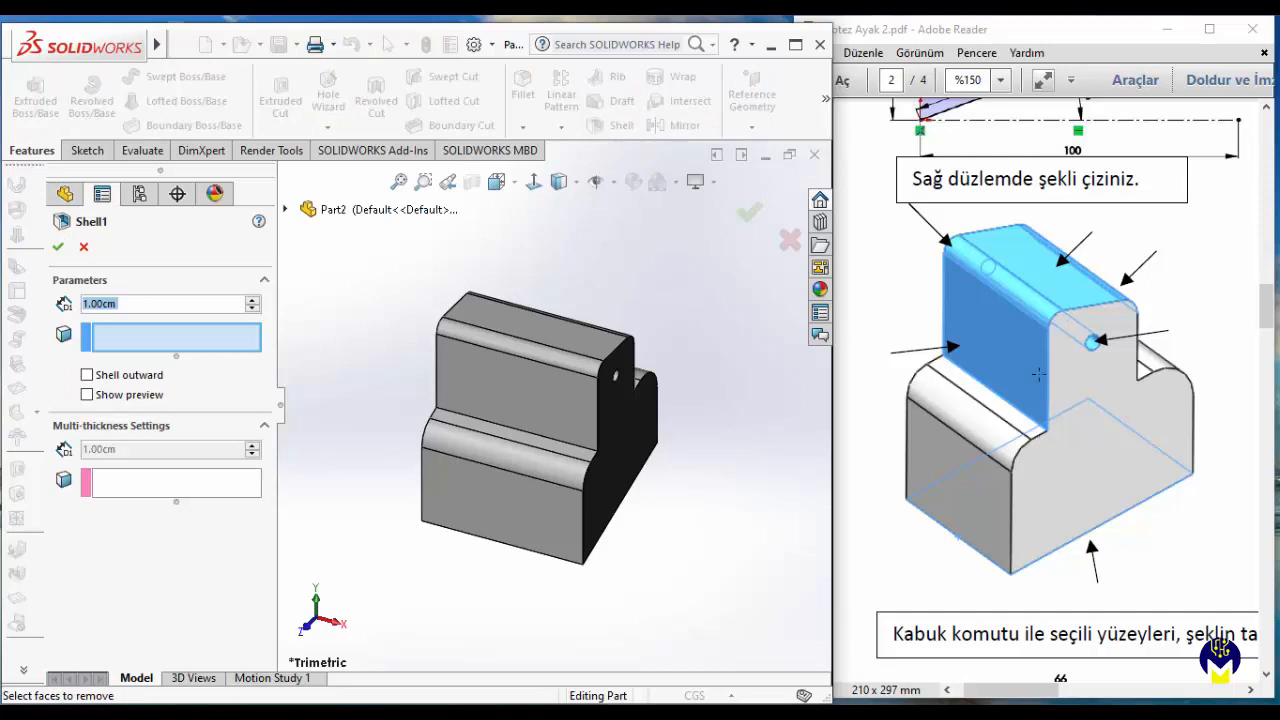
{"action": "left_click", "coordinate": [550, 410]}
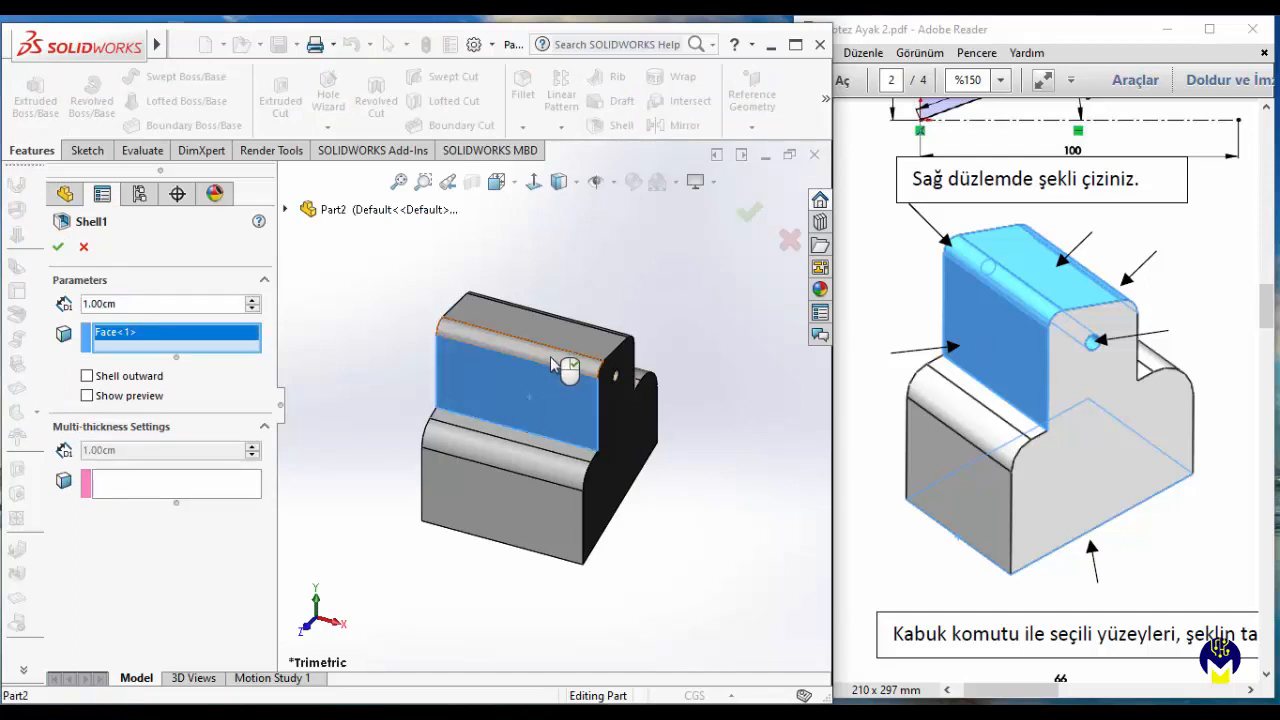
{"action": "left_click", "coordinate": [577, 338]}
{"action": "left_click", "coordinate": [577, 340]}
- Add the upper block's back face, the hole's inner face and the connector's base face to the faces the Shell removes
{"action": "middle_click_drag", "start_coordinate": [577, 340], "coordinate": [562, 420]}
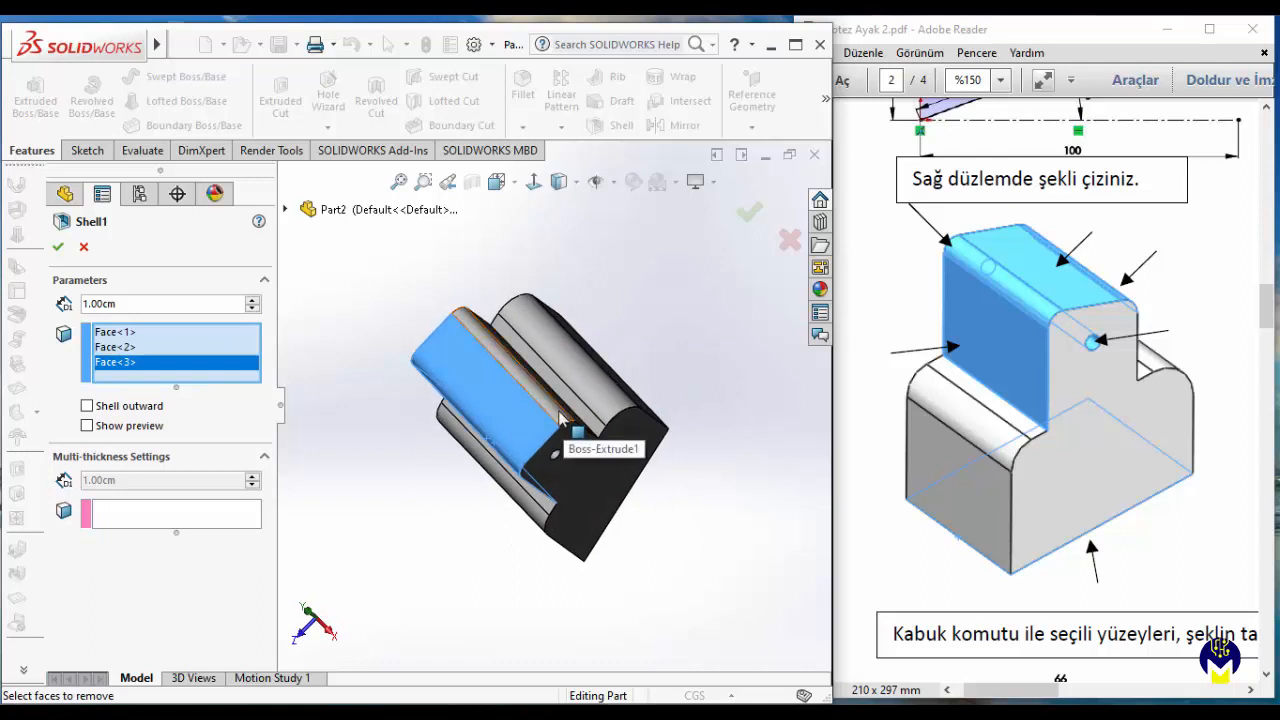
{"action": "left_click", "coordinate": [563, 465]}
{"action": "scroll", "coordinate": [568, 466], "scroll_direction": "down", "scroll_amount": 5}
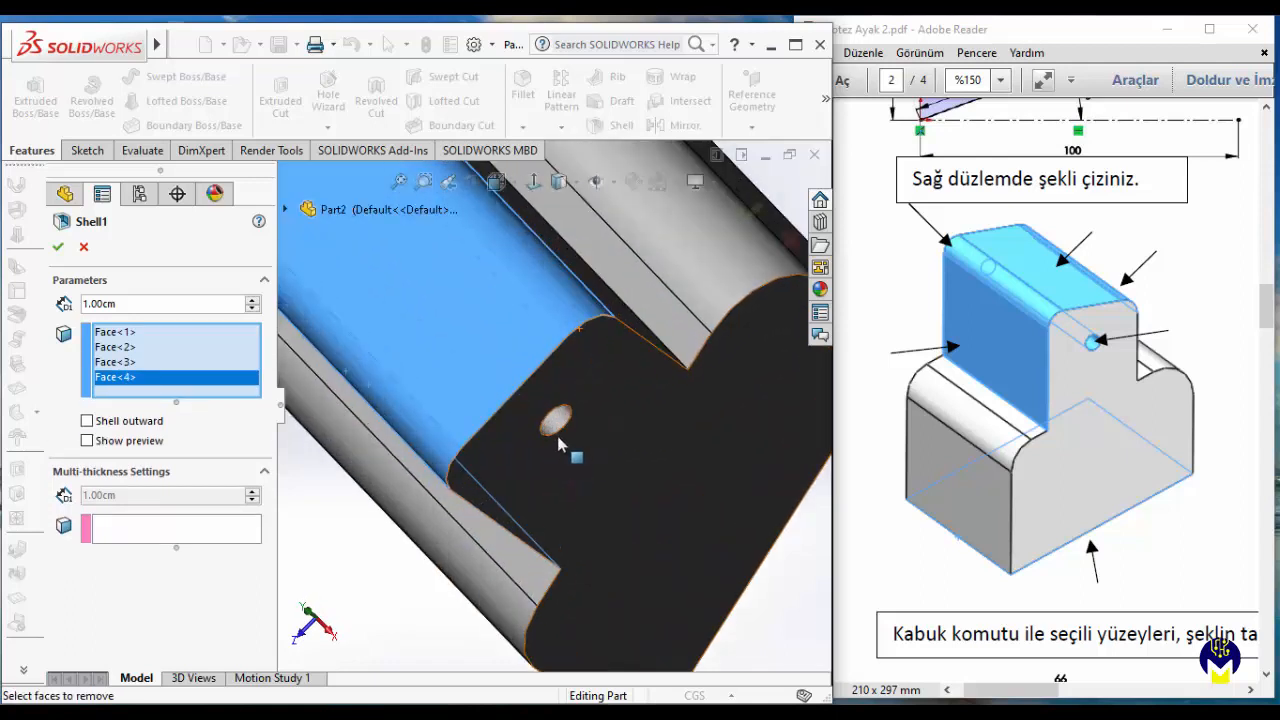
{"action": "scroll", "coordinate": [558, 437], "scroll_direction": "down", "scroll_amount": 1}
{"action": "left_click", "coordinate": [558, 412]}
{"action": "scroll", "coordinate": [585, 437], "scroll_direction": "up", "scroll_amount": 5}
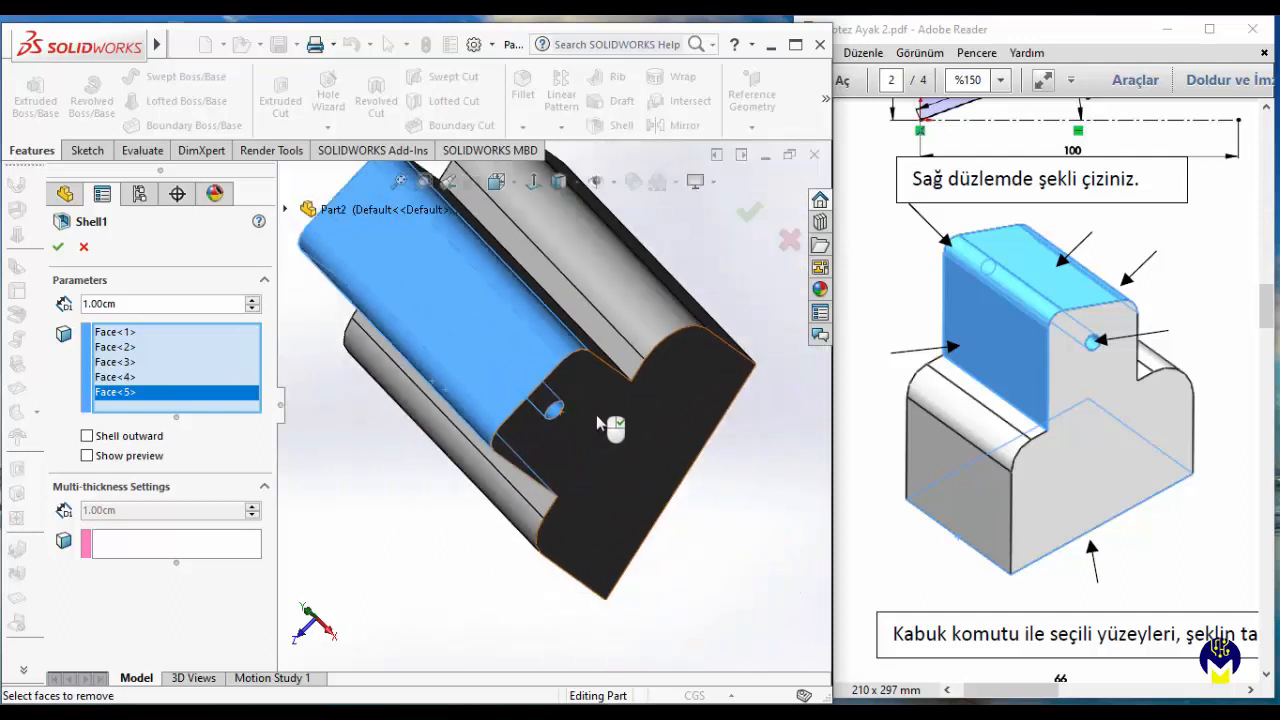
{"action": "middle_click_drag", "start_coordinate": [623, 517], "coordinate": [557, 400]}
{"action": "left_click", "coordinate": [558, 400]}
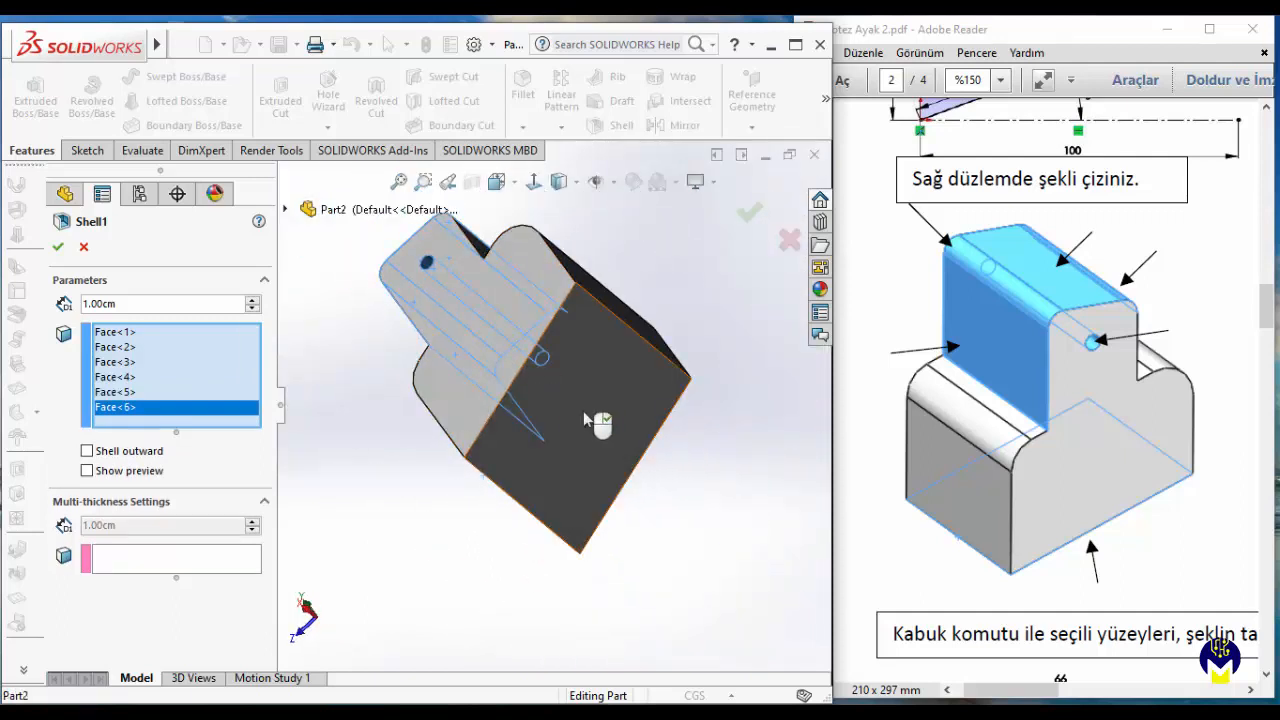
- Set the Shell thickness to 2 cm and complete the feature
{"action": "middle_click_drag", "start_coordinate": [437, 400], "coordinate": [885, 464]}
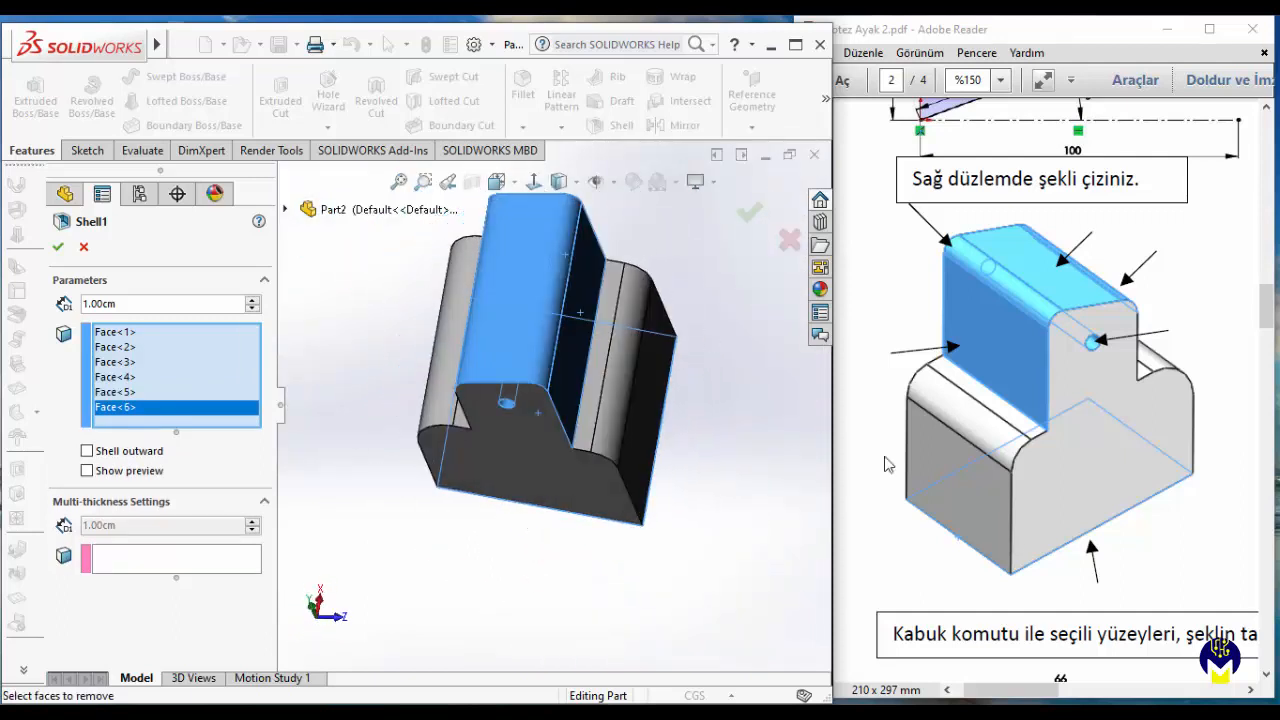
{"action": "mouse_move", "coordinate": [1018, 689]}
{"action": "left_mouse_down"}
{"action": "mouse_move", "coordinate": [1104, 680]}
{"action": "mouse_move", "coordinate": [1010, 690]}
{"action": "left_mouse_up"}
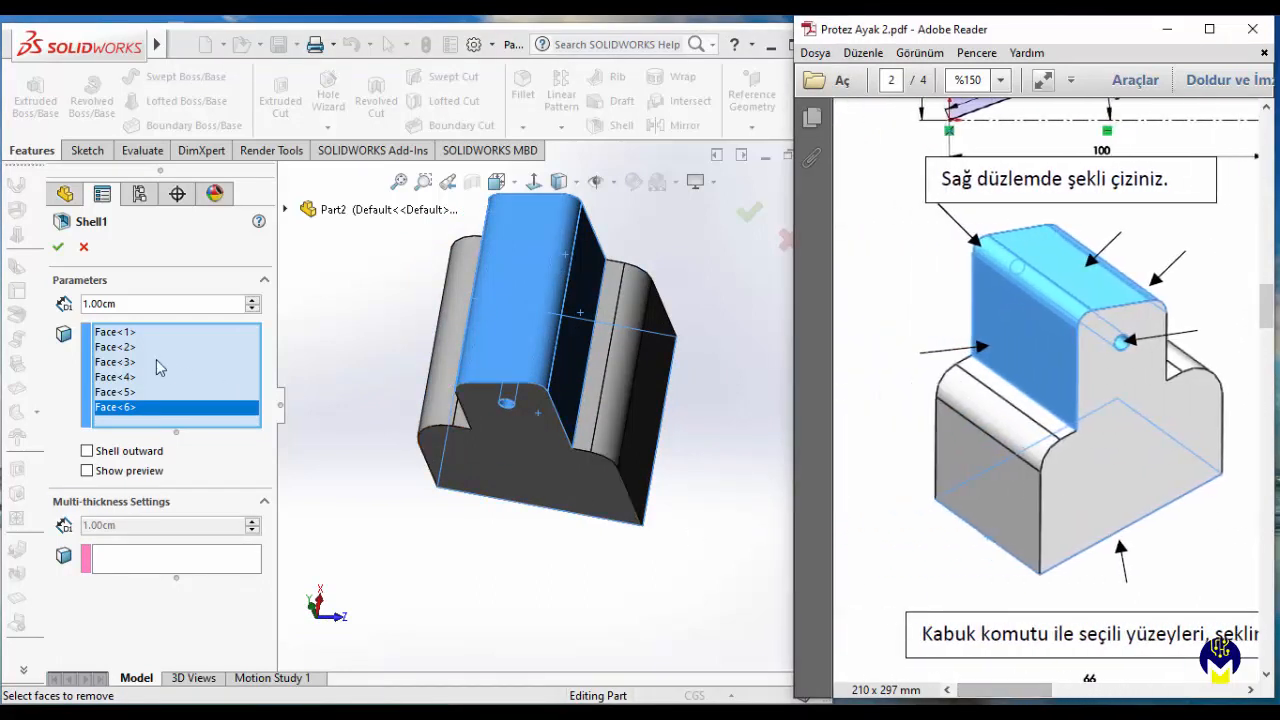
{"action": "left_click", "coordinate": [210, 302]}
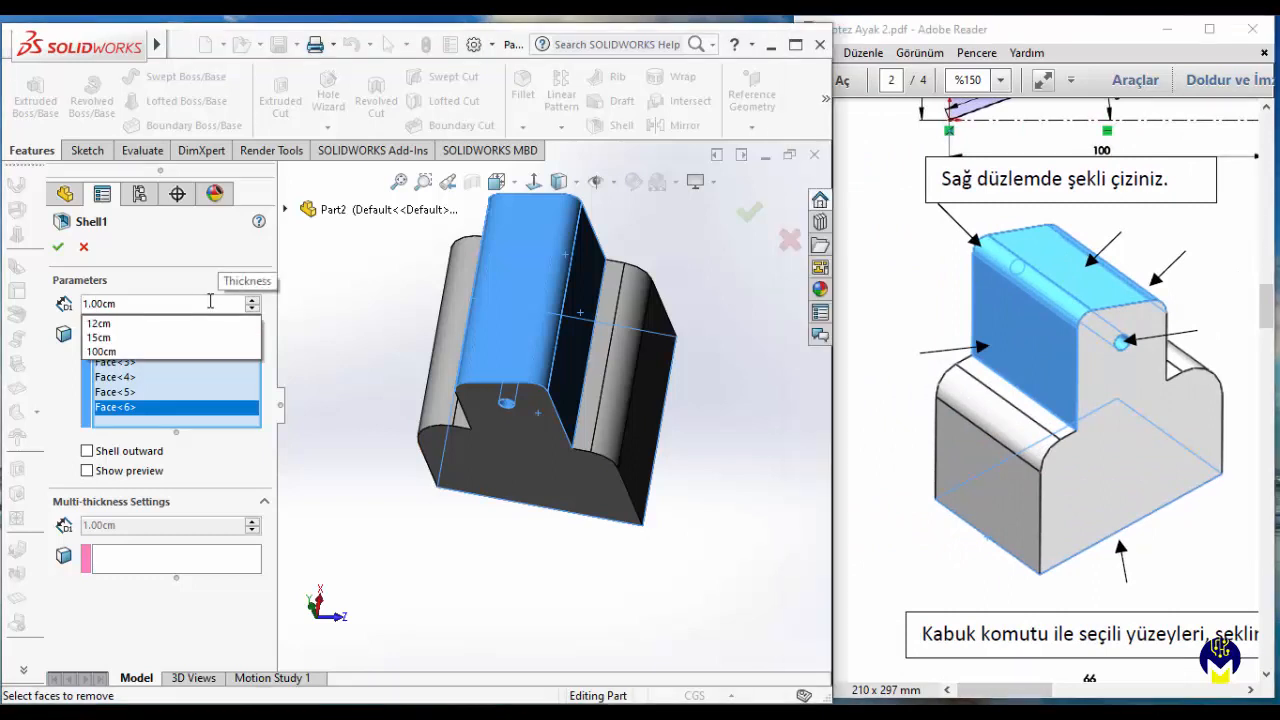
{"action": "key", "text": "Delete"}
{"action": "type", "text": "2"}
{"action": "key", "text": "Return"}
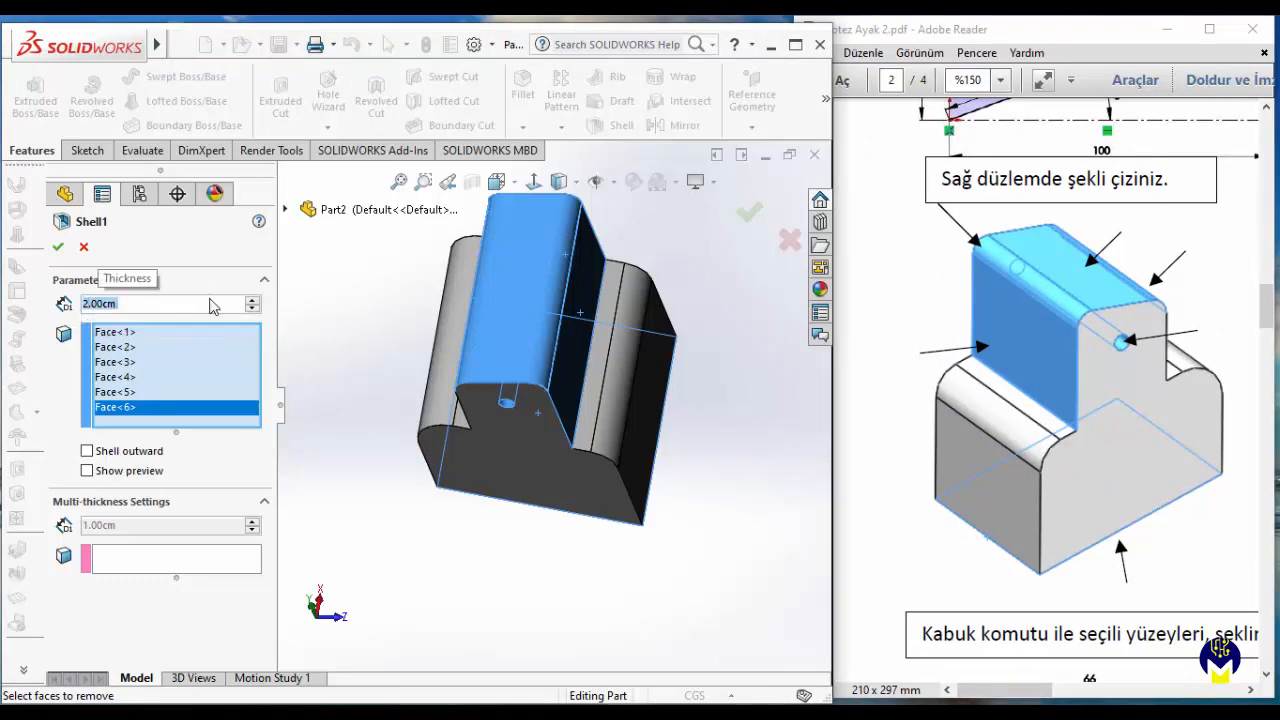
{"action": "left_click", "coordinate": [59, 248]}
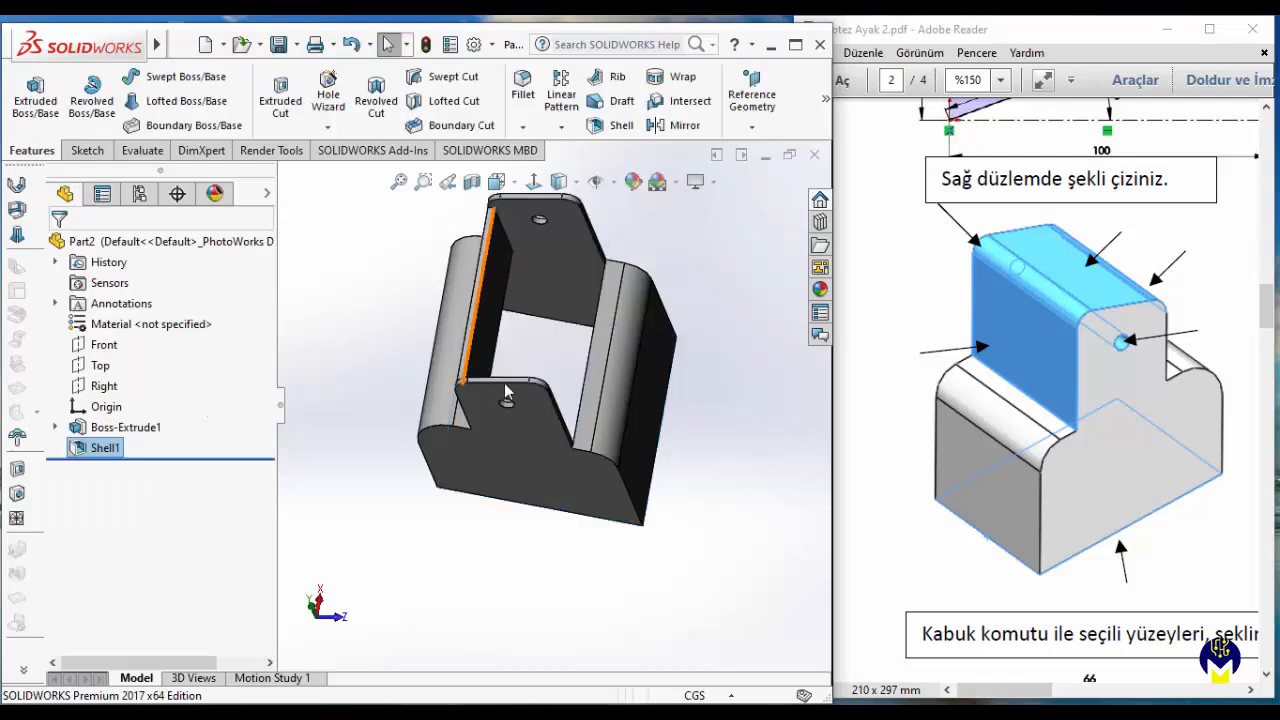
- Compare the shelled connector with the PDF and save it as Part2 in the protez ayak 2 ders folder
{"action": "middle_click_drag", "start_coordinate": [525, 497], "coordinate": [534, 470]}
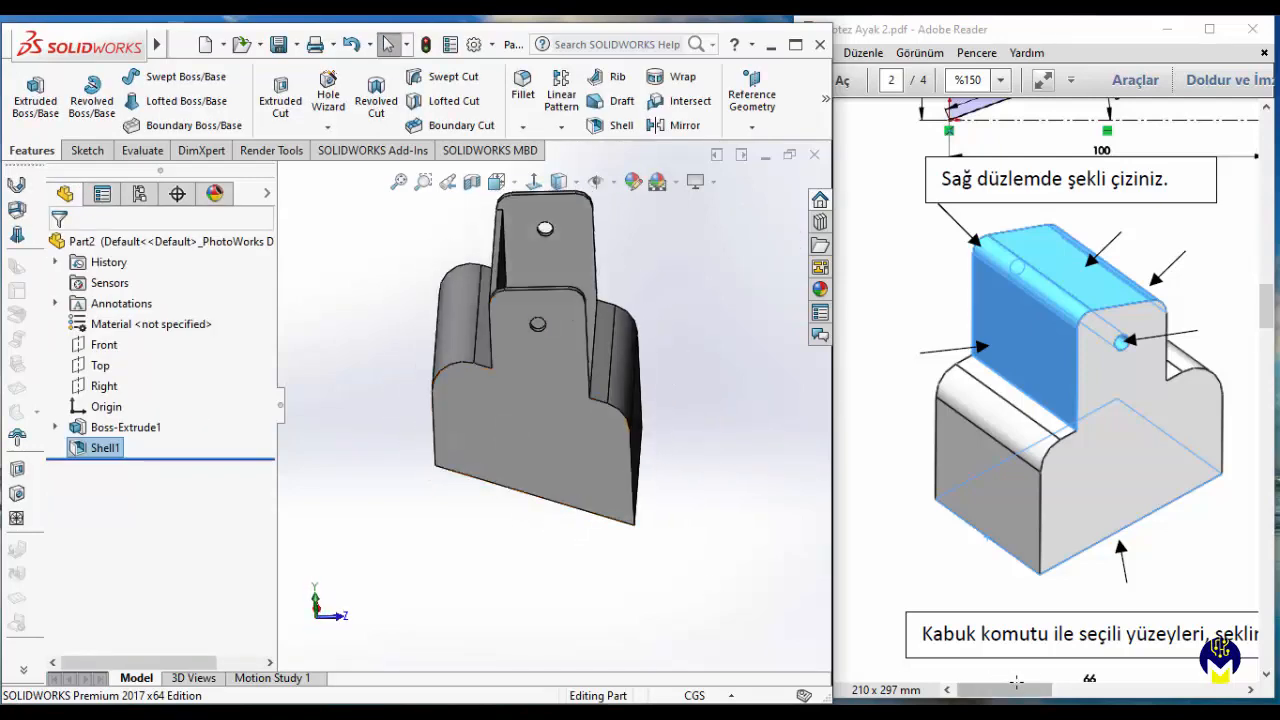
{"action": "left_click_drag", "start_coordinate": [1000, 690], "coordinate": [1127, 690]}
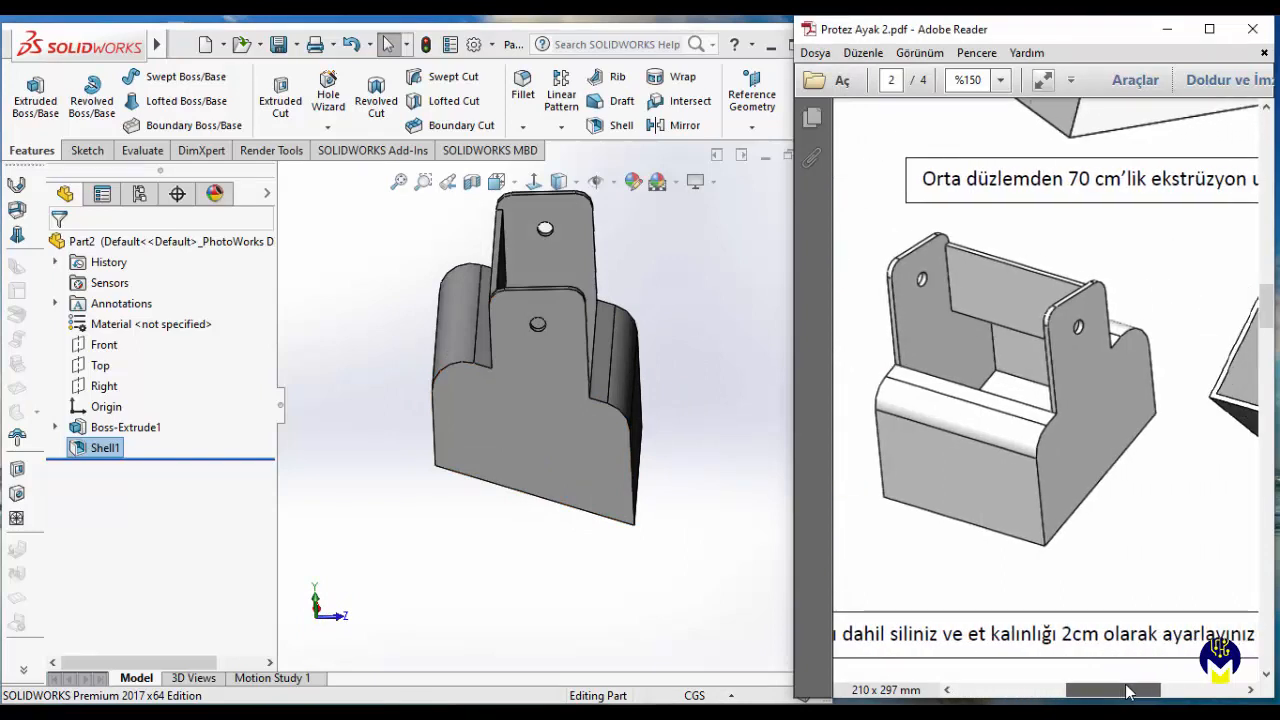
{"action": "middle_click_drag", "start_coordinate": [680, 524], "coordinate": [670, 554]}
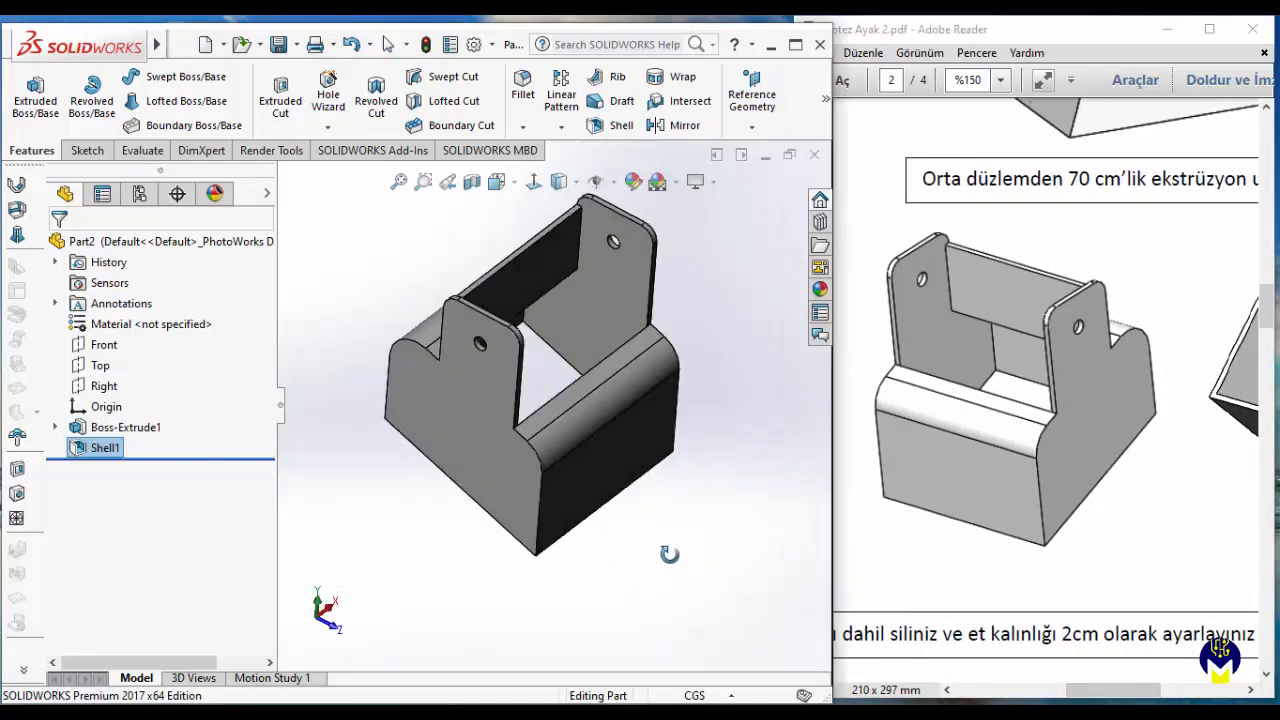
{"action": "left_click_drag", "start_coordinate": [1139, 692], "coordinate": [1032, 692]}
{"action": "scroll", "coordinate": [1003, 600], "scroll_direction": "down", "scroll_amount": 5}
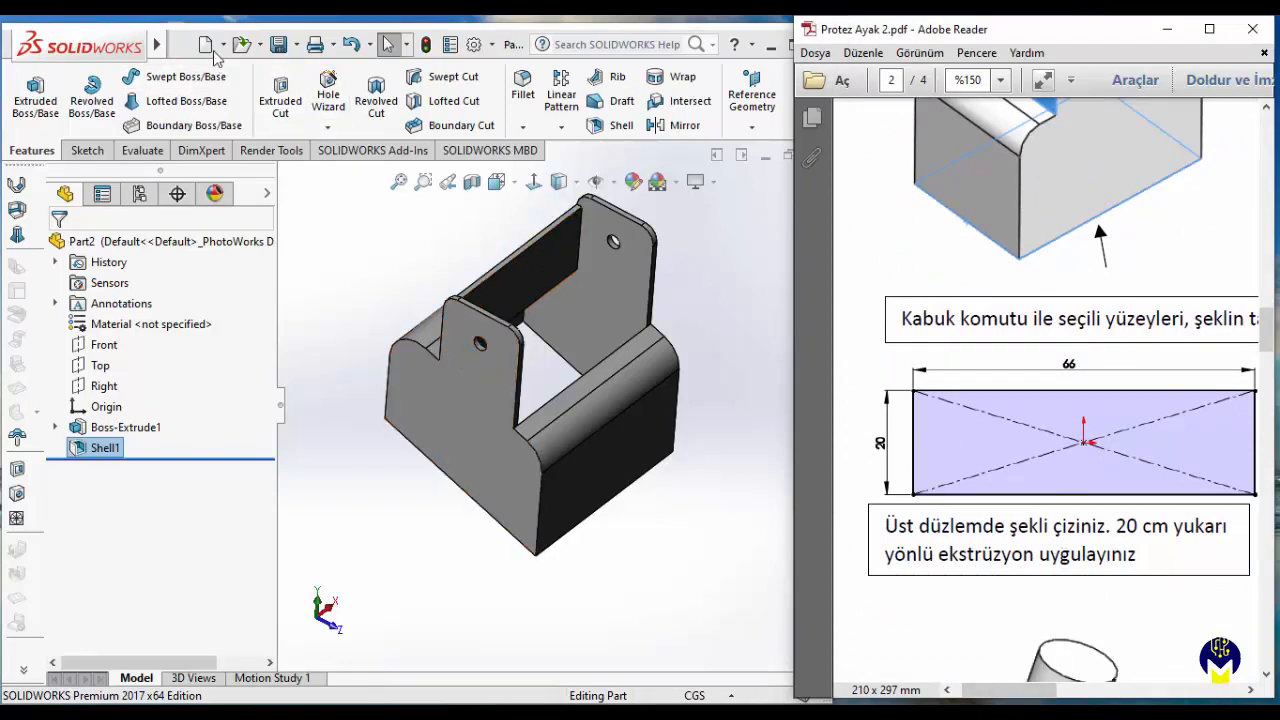
{"action": "left_click", "coordinate": [280, 45]}
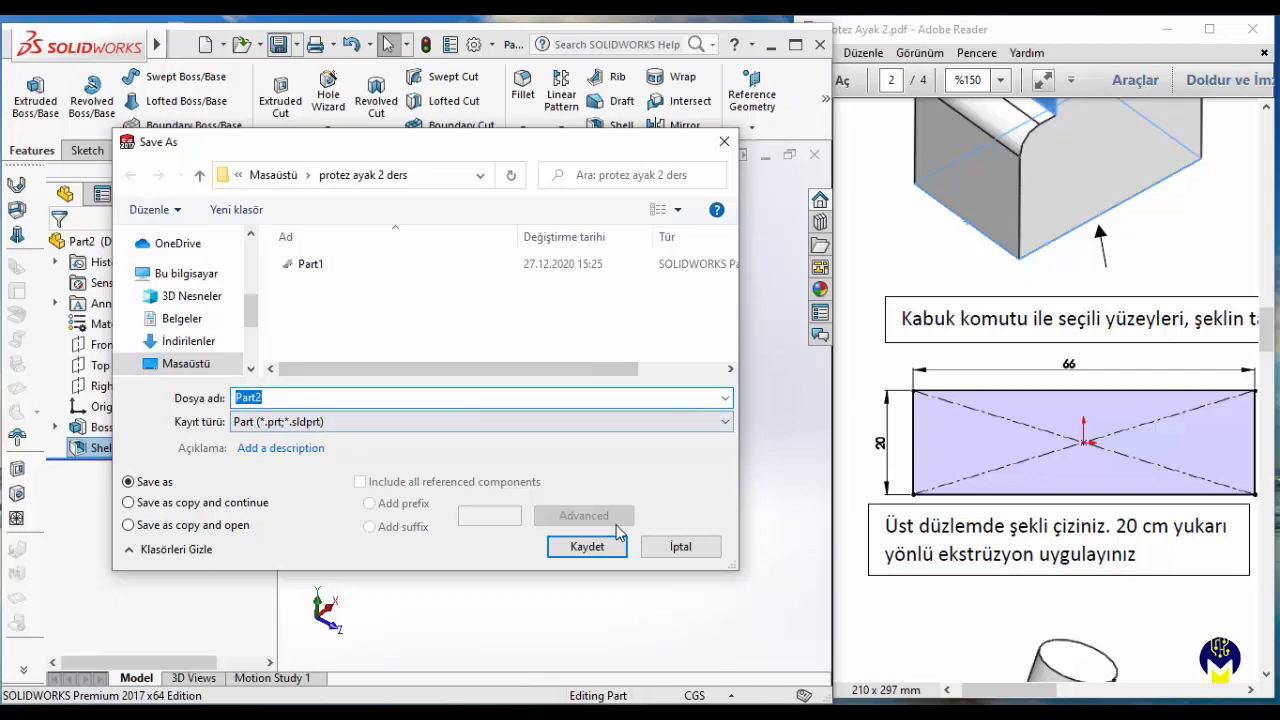
{"action": "left_click", "coordinate": [589, 546]}
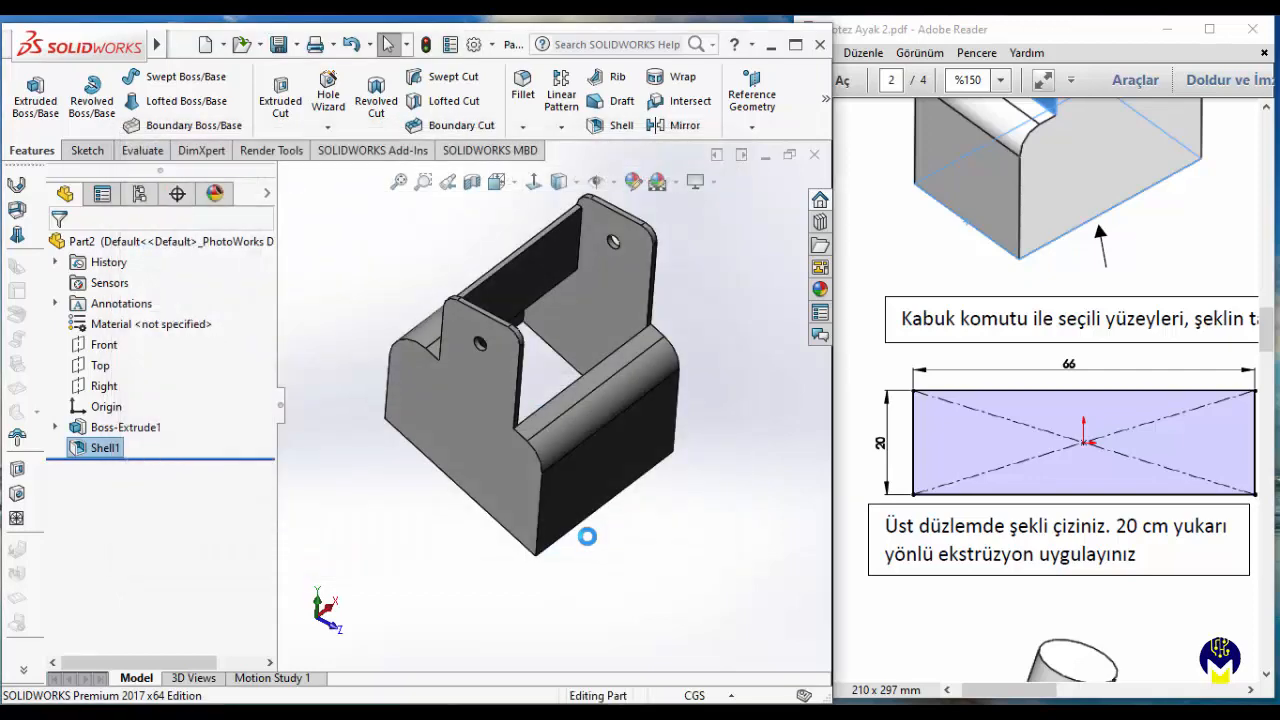
- Create a new part document and set its units to CGS (centimeter, gram, second)
{"action": "left_click", "coordinate": [205, 44]}
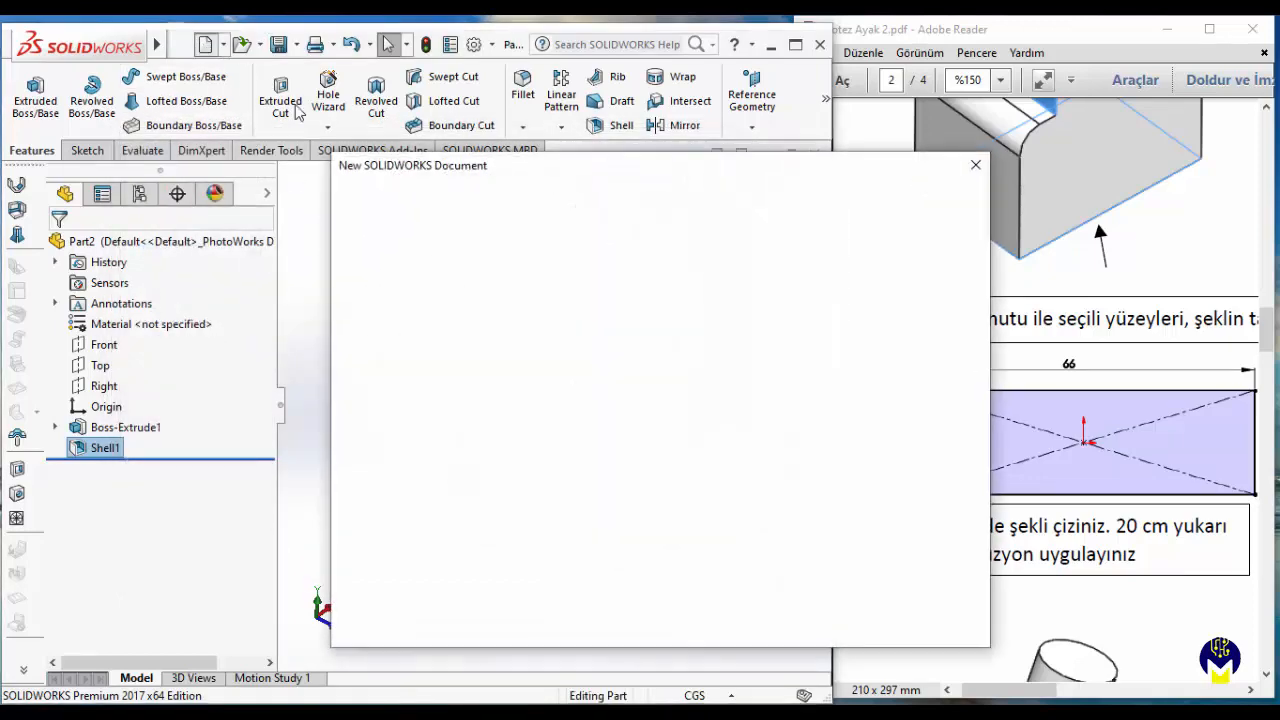
{"action": "left_click", "coordinate": [750, 609]}
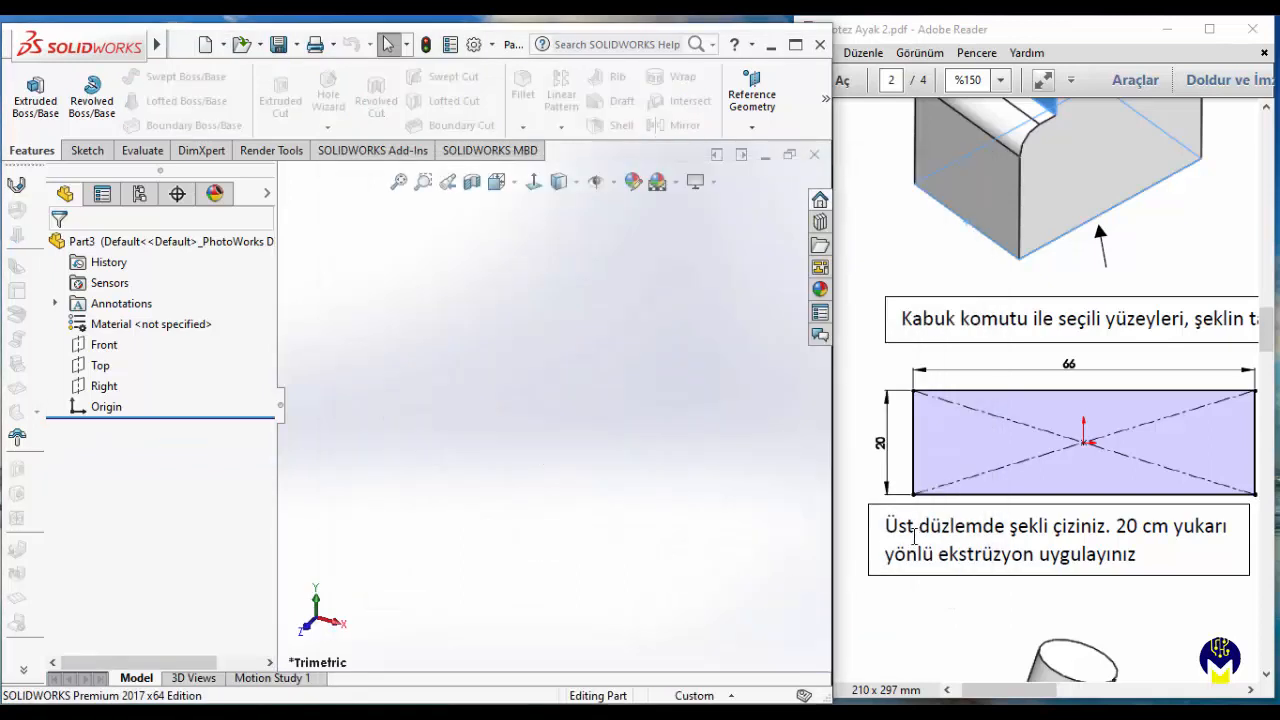
{"action": "left_click", "coordinate": [700, 695]}
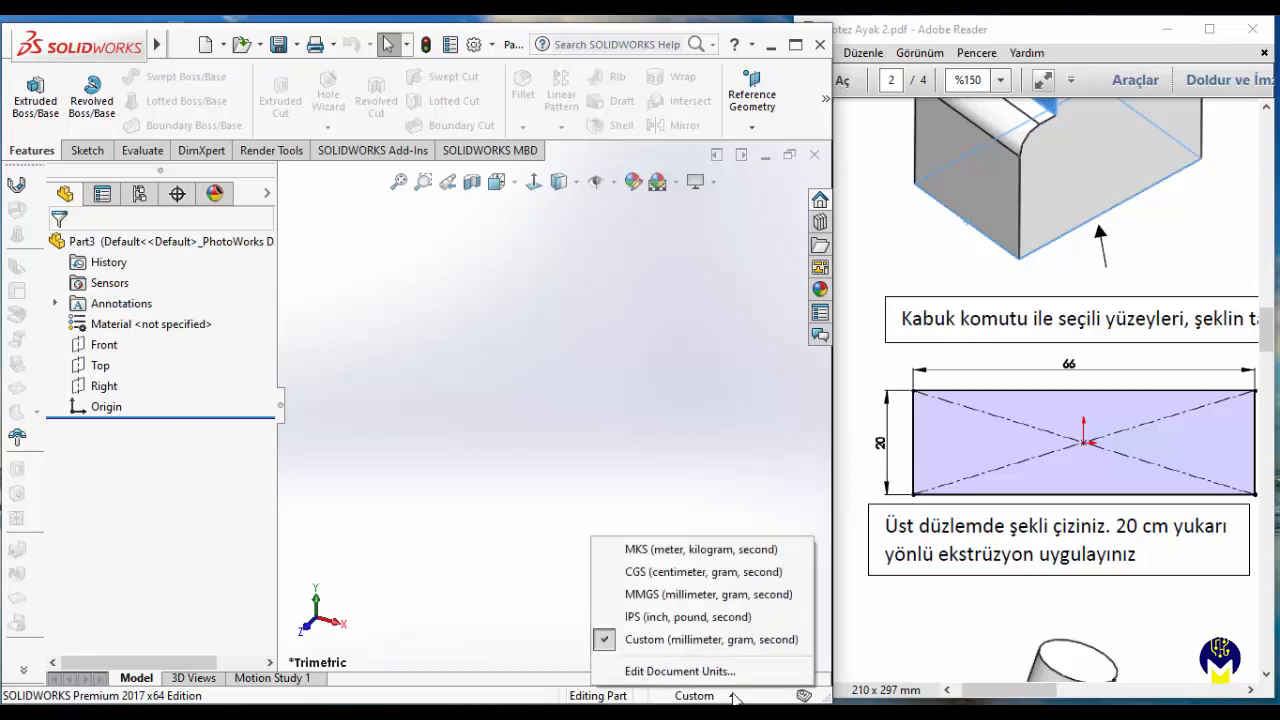
{"action": "left_click", "coordinate": [690, 575]}
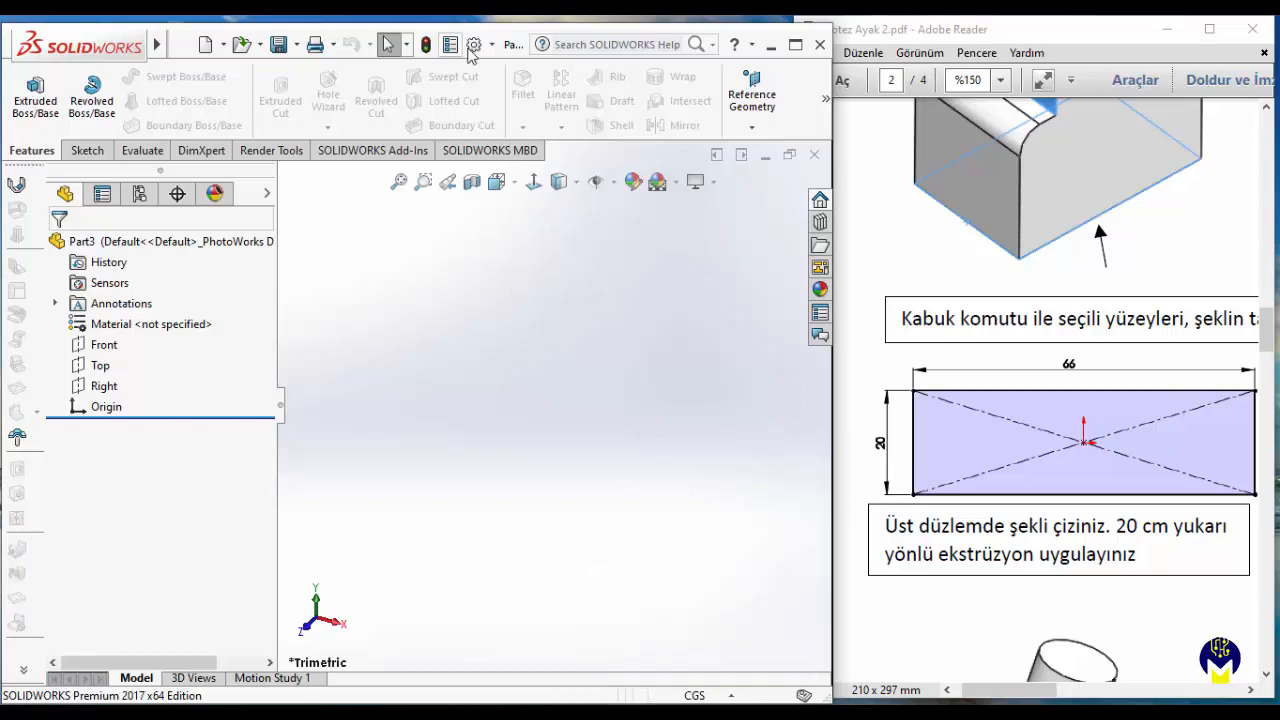
- Define the new part's dimension text height in points instead of units and choose a smaller font size
{"action": "left_click", "coordinate": [475, 45]}
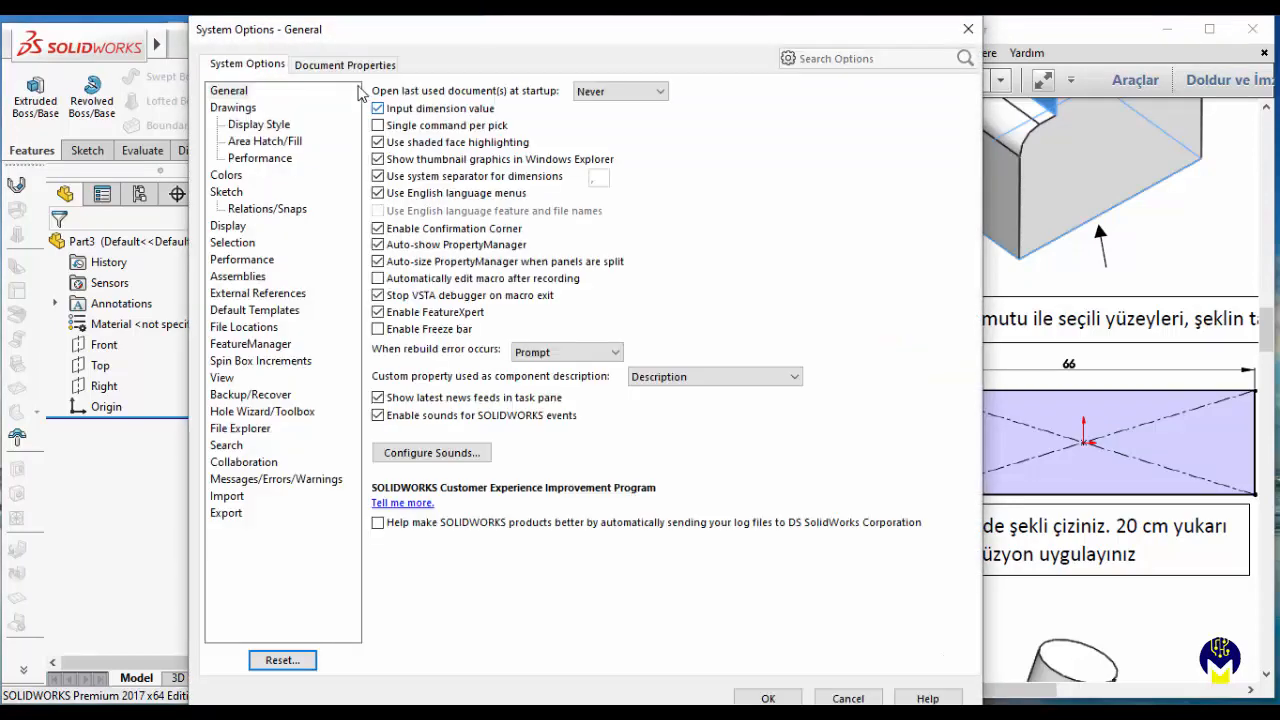
{"action": "left_click", "coordinate": [367, 66]}
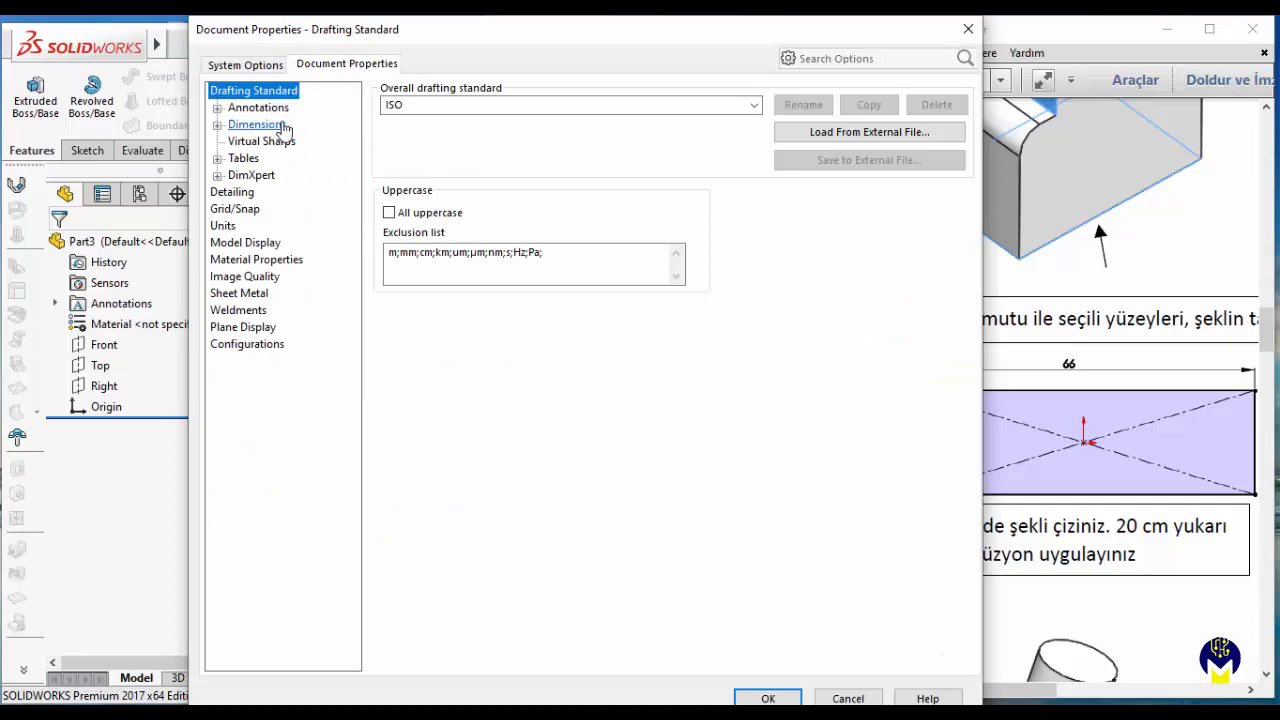
{"action": "left_click", "coordinate": [257, 125]}
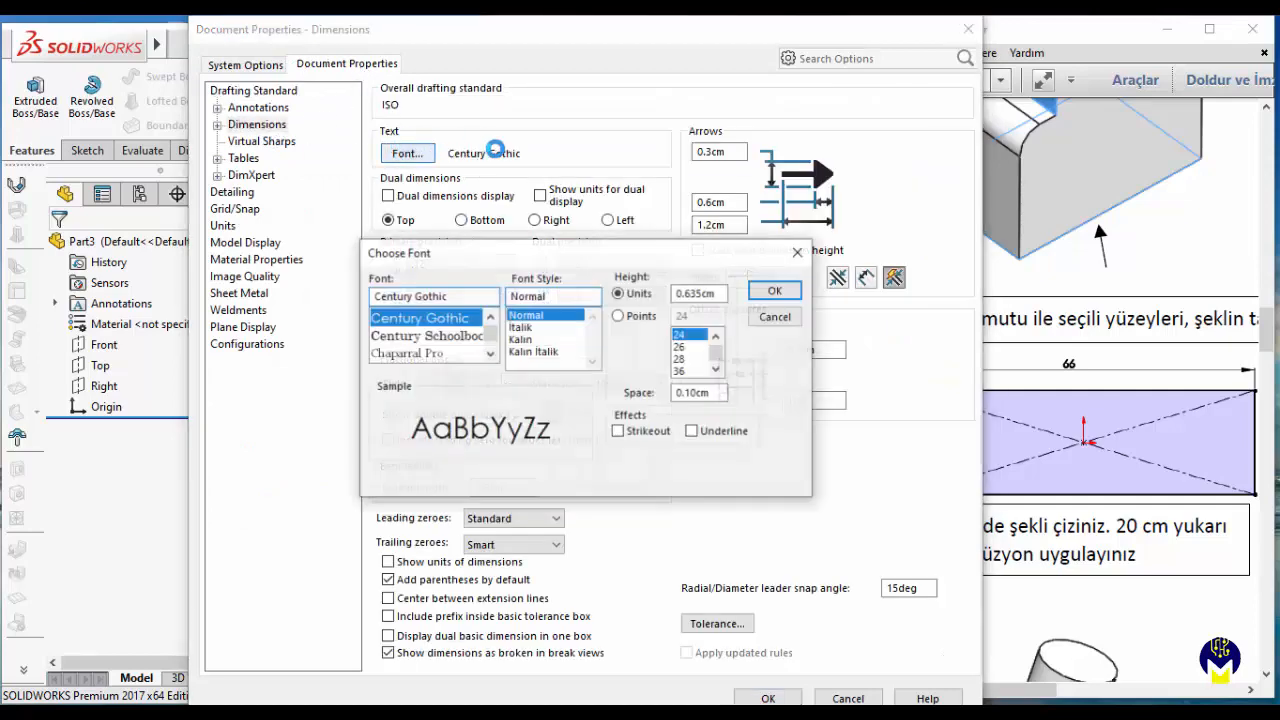
{"action": "left_click", "coordinate": [619, 317]}
{"action": "scroll", "coordinate": [707, 352], "scroll_direction": "up", "scroll_amount": 2}
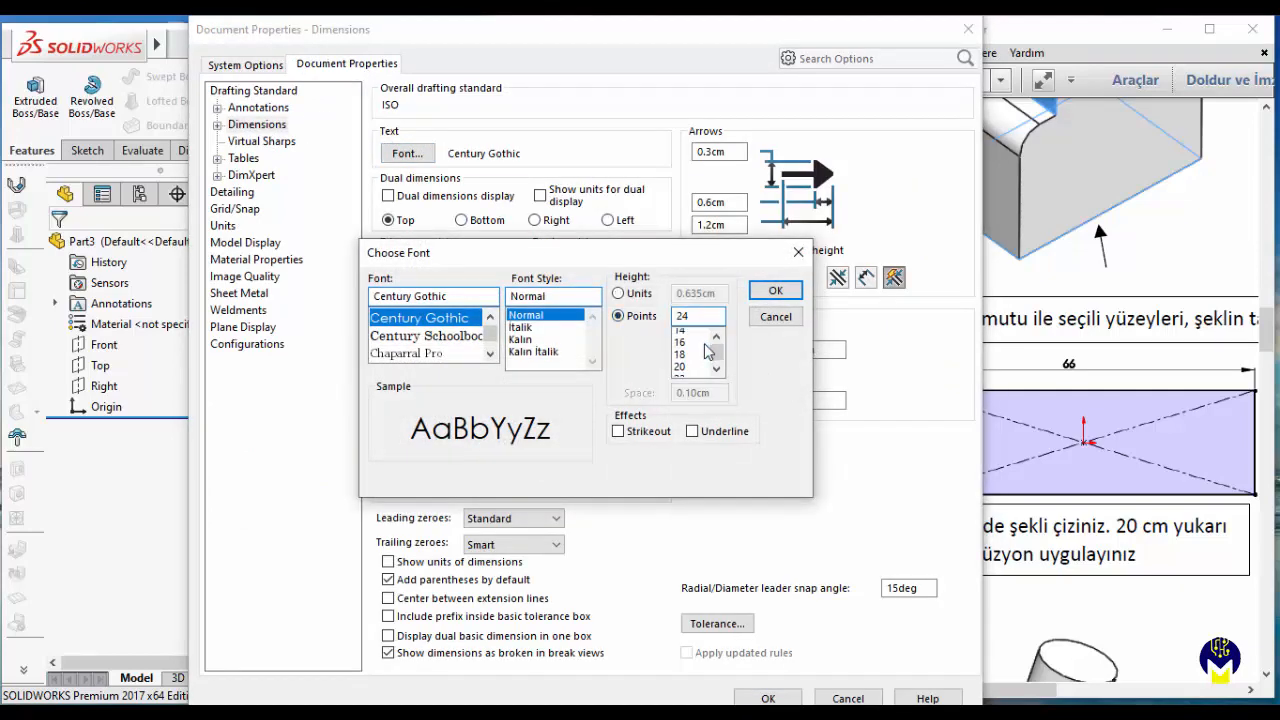
{"action": "left_click", "coordinate": [697, 335]}
{"action": "left_click", "coordinate": [775, 292]}
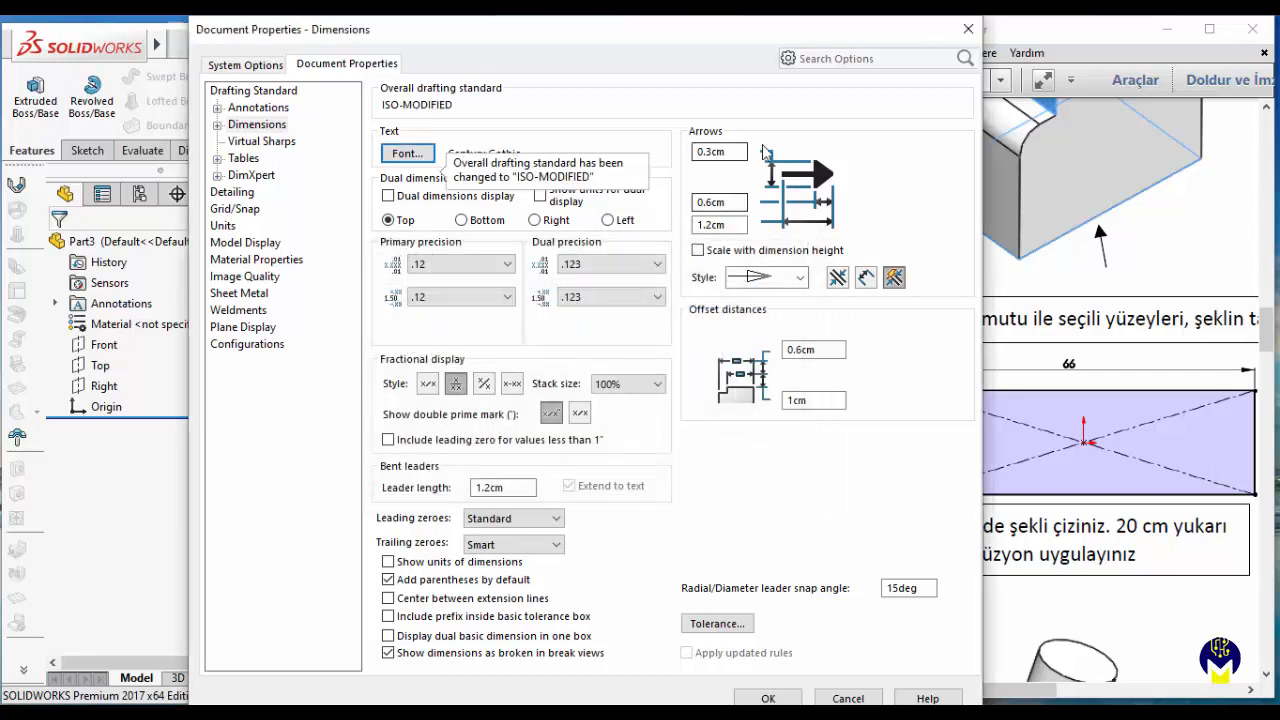
- Set the dimension arrows to the filled style with sizes 0.1, 0.3 and 0.6 cm, and apply the document properties
{"action": "left_click", "coordinate": [765, 277]}
{"action": "left_click", "coordinate": [763, 313]}
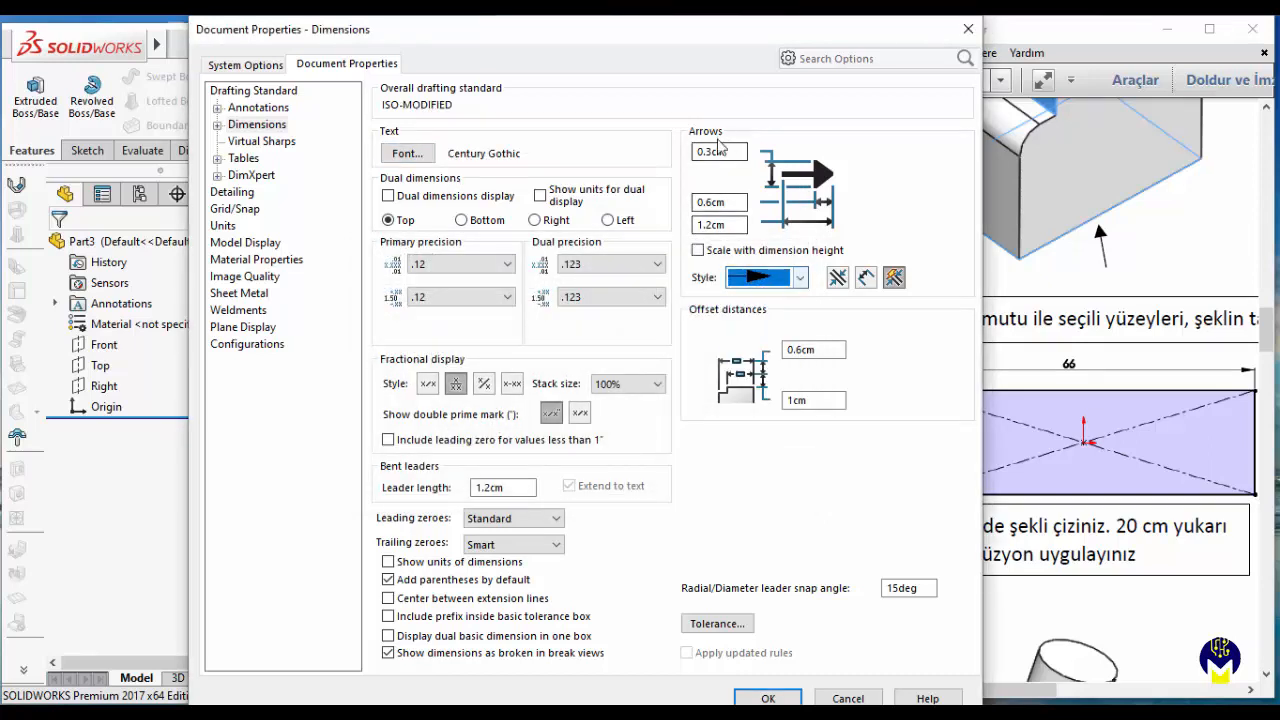
{"action": "left_click", "coordinate": [714, 151]}
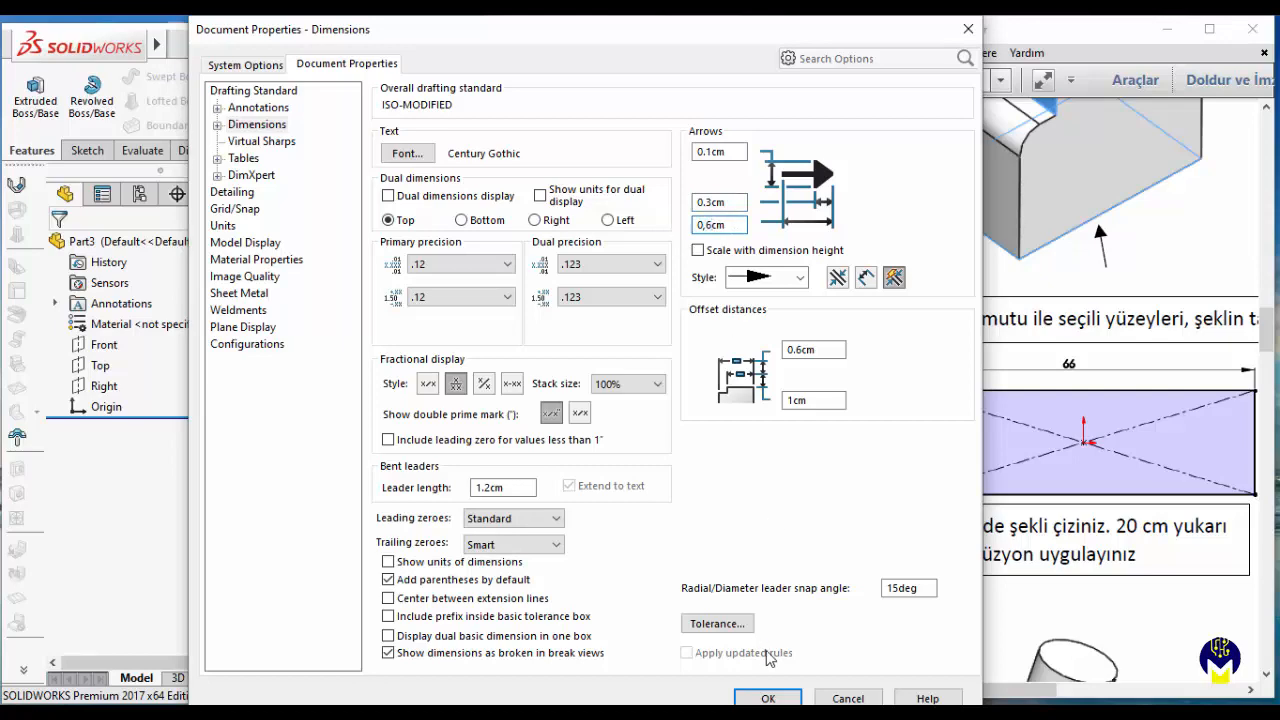
{"action": "left_click", "coordinate": [768, 698]}
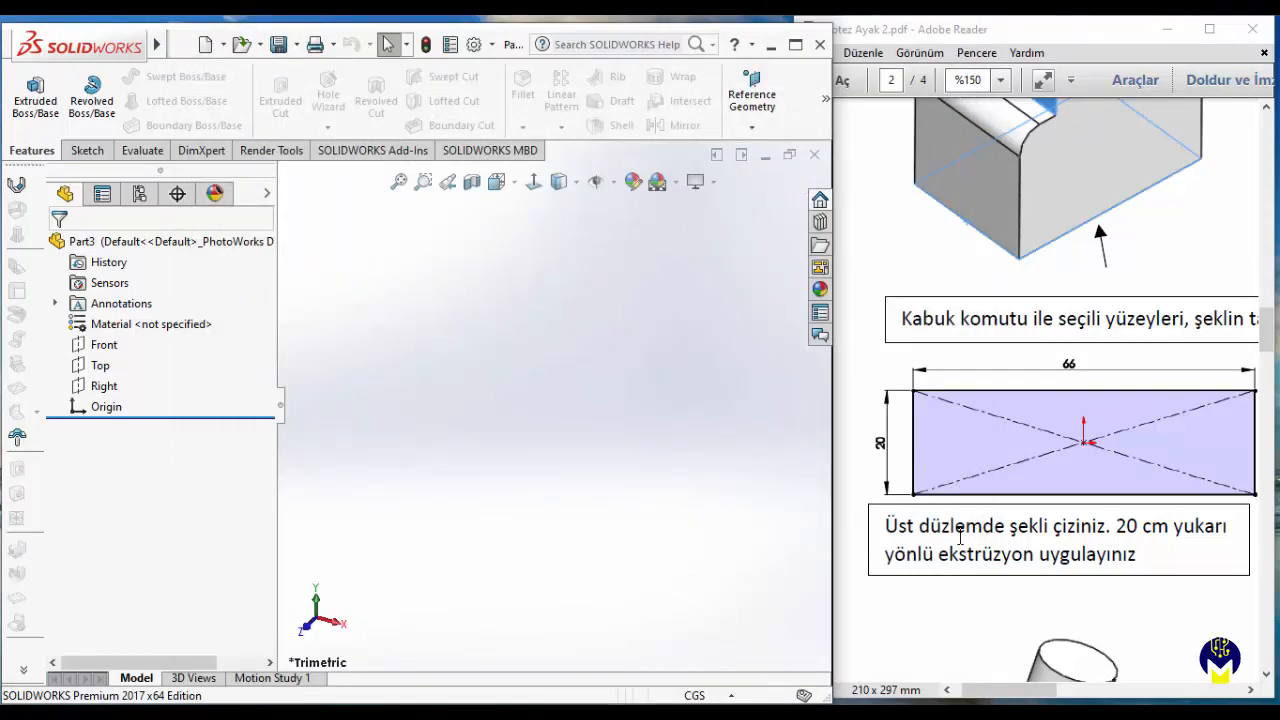
- Sketch a center rectangle on the Top plane, centred on the origin, about 11.6 cm wide and 6.7 cm high
{"action": "right_click", "coordinate": [105, 367]}
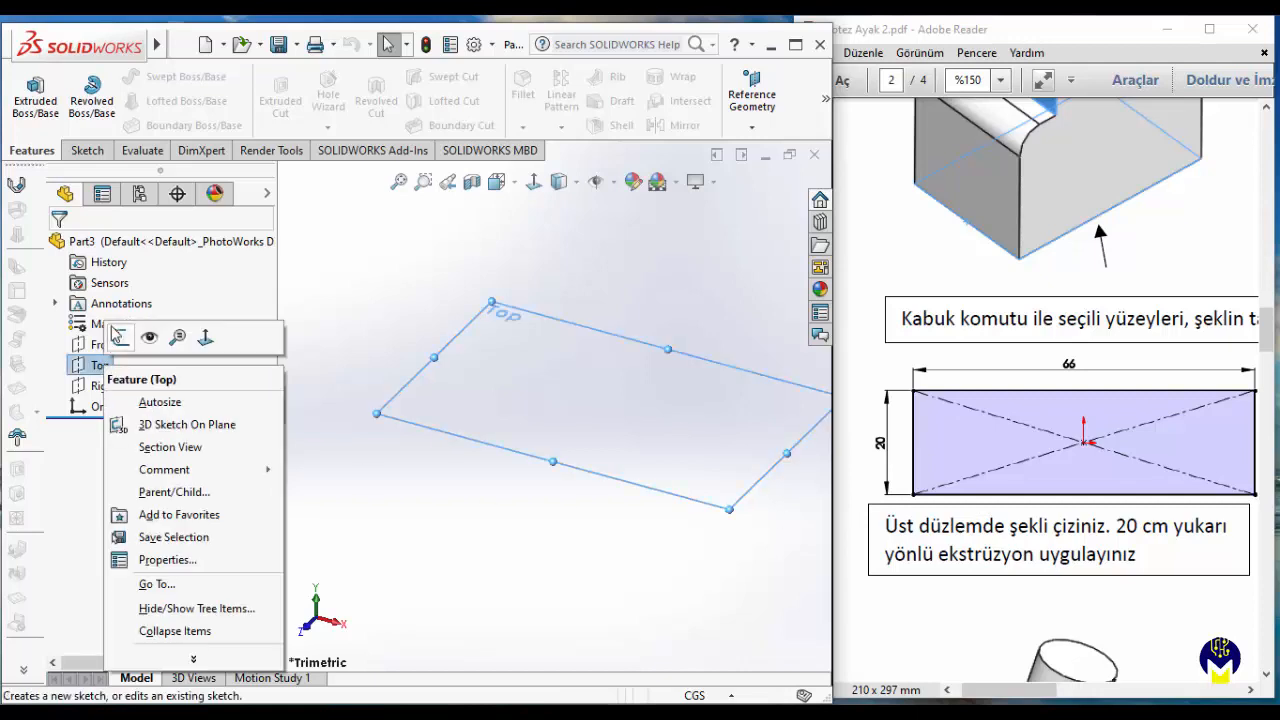
{"action": "left_click", "coordinate": [120, 339]}
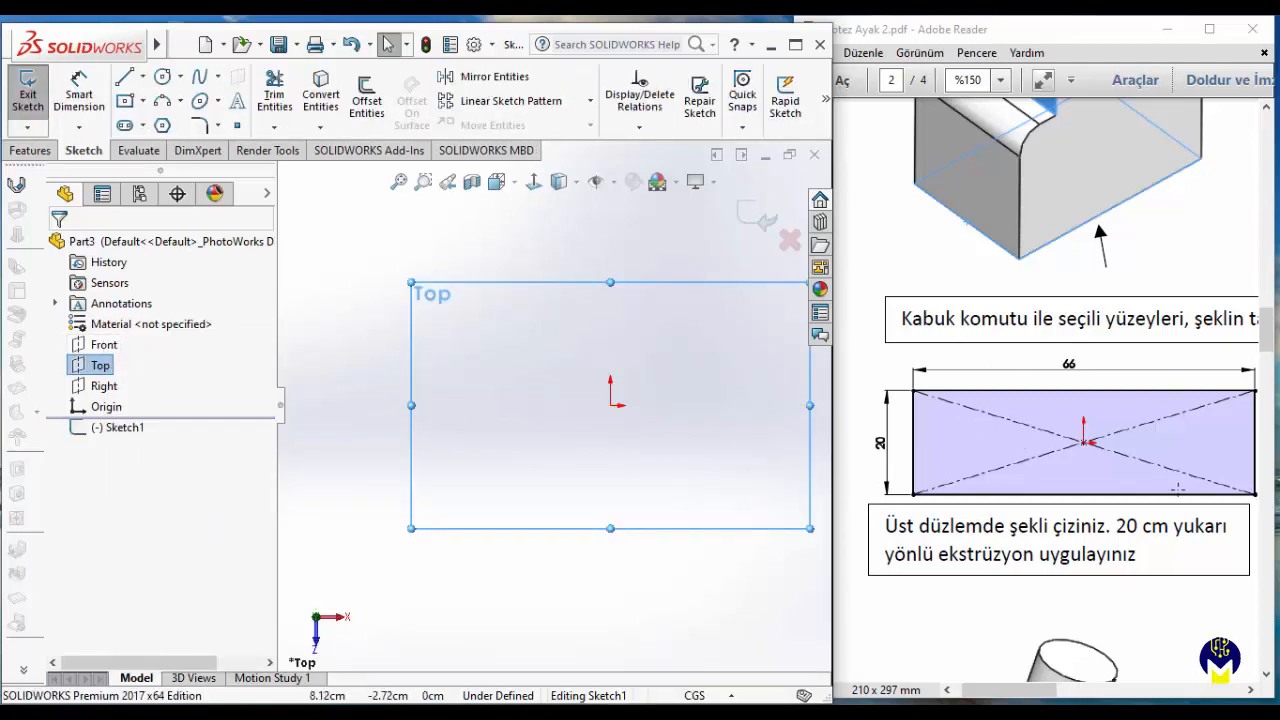
{"action": "left_click", "coordinate": [143, 101]}
{"action": "left_click", "coordinate": [157, 148]}
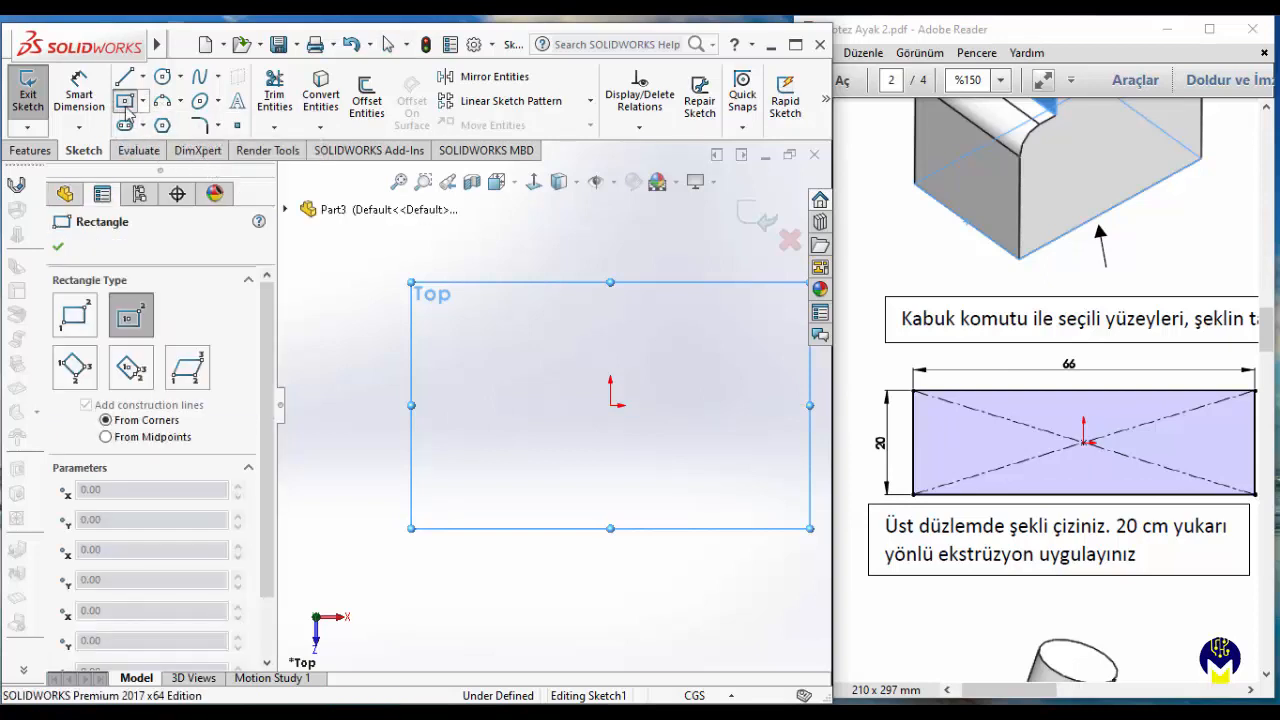
{"action": "left_click", "coordinate": [611, 405]}
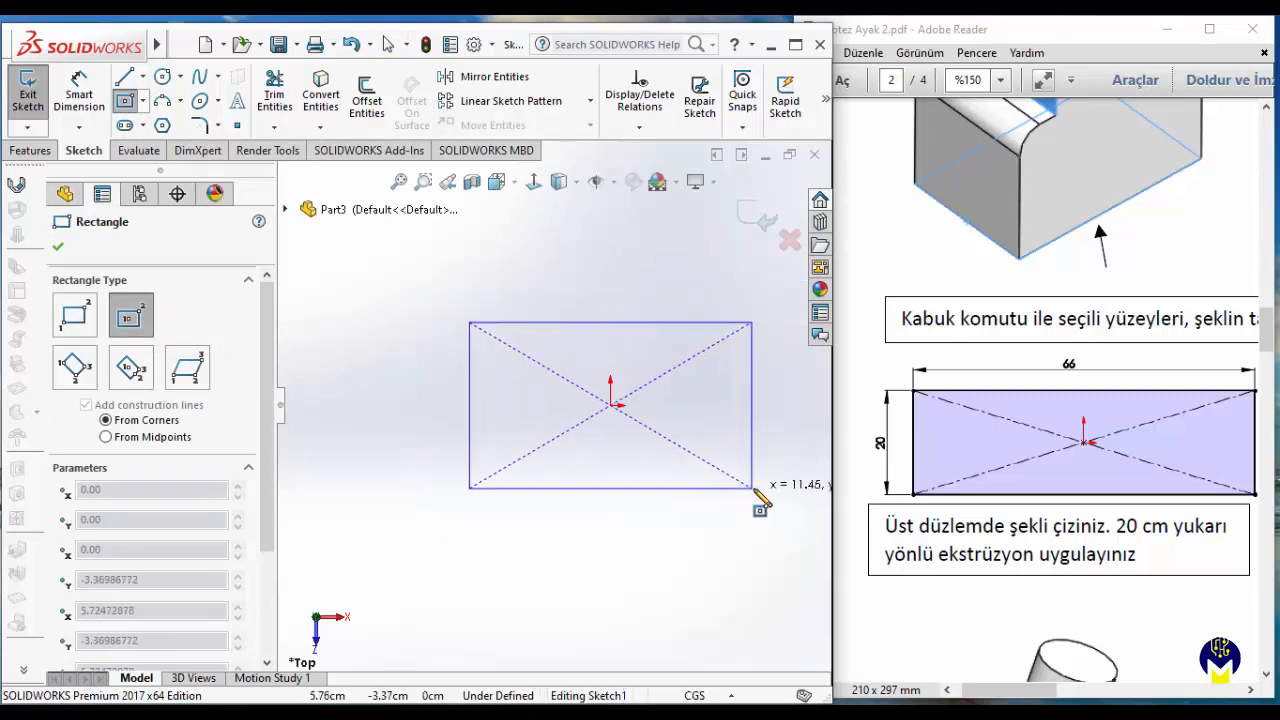
{"action": "left_click", "coordinate": [755, 489]}
- Dimension the rectangle's top edge as 66 cm and its side edge as 20 cm
{"action": "left_click", "coordinate": [78, 97]}
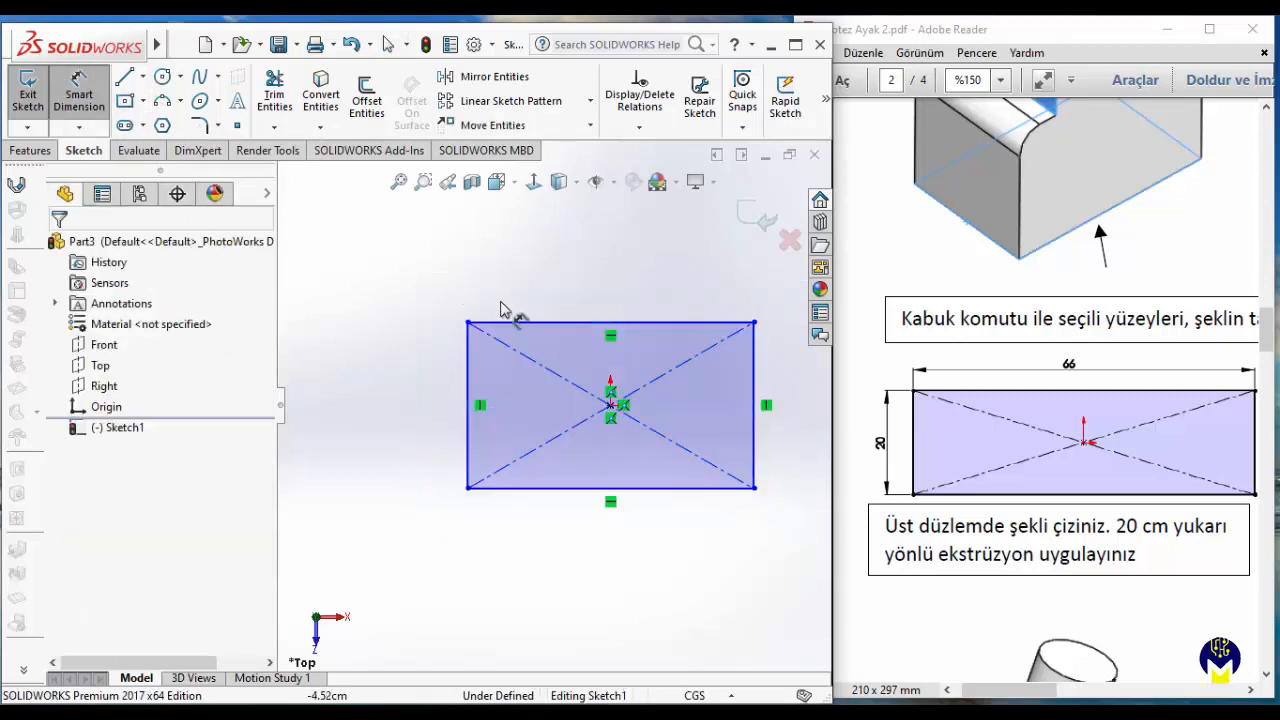
{"action": "left_click", "coordinate": [560, 322]}
{"action": "left_click", "coordinate": [563, 282]}
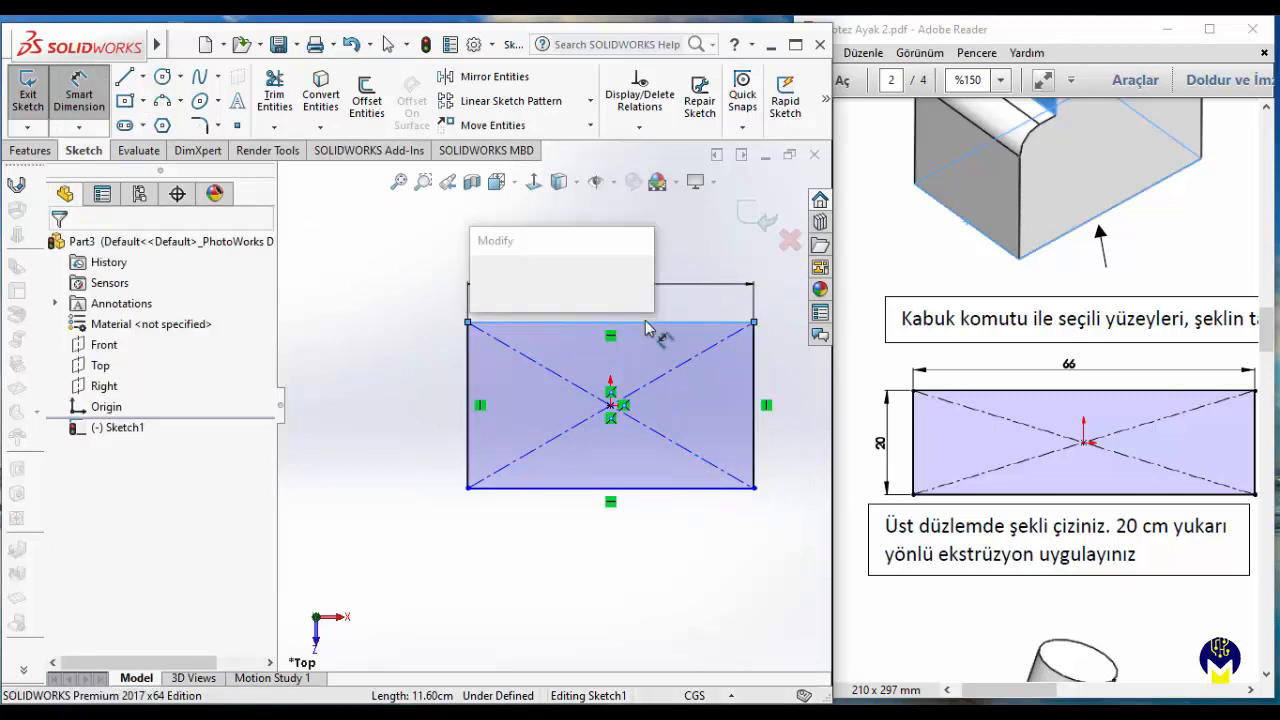
{"action": "type", "text": "66"}
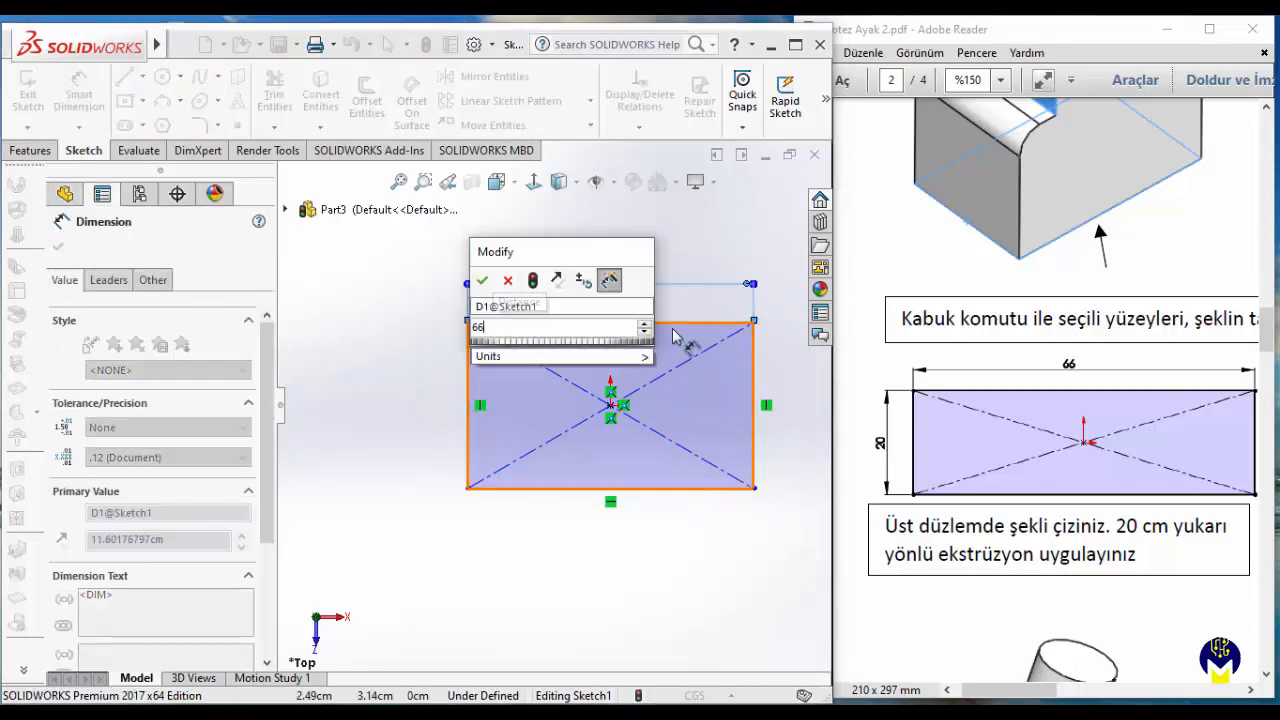
{"action": "key", "text": "Return"}
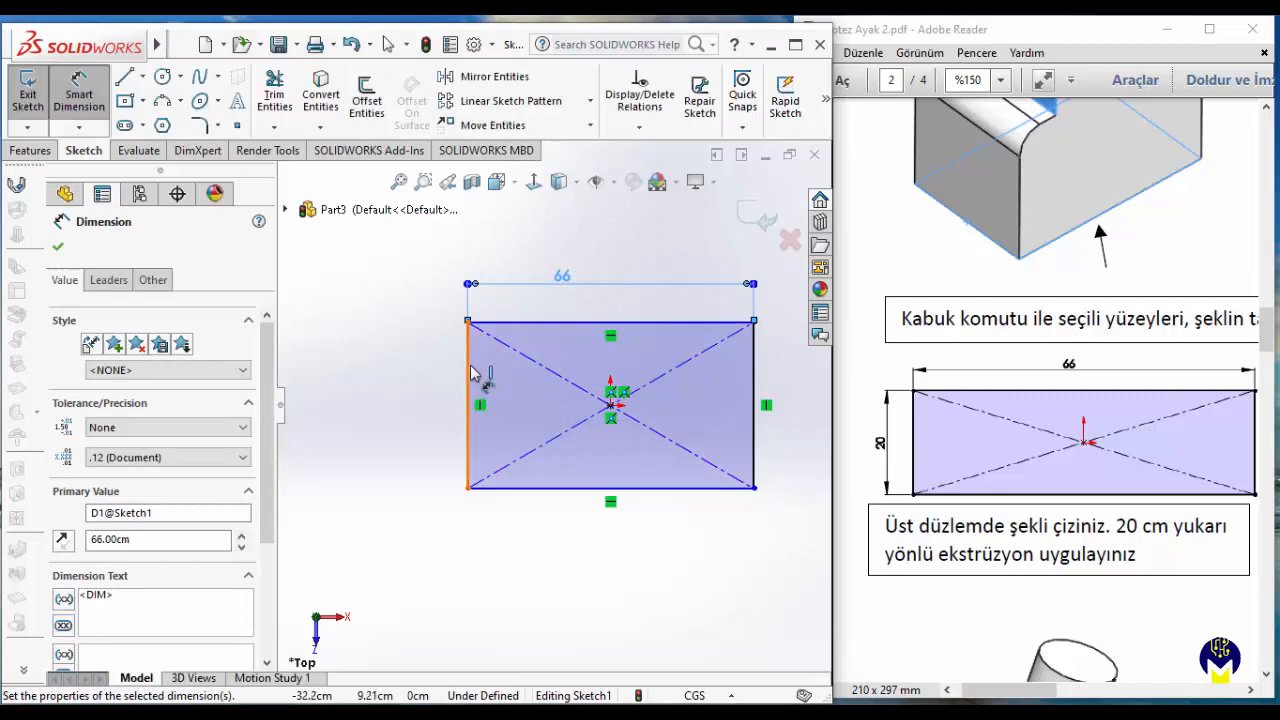
{"action": "left_click", "coordinate": [458, 372]}
{"action": "left_click", "coordinate": [432, 395]}
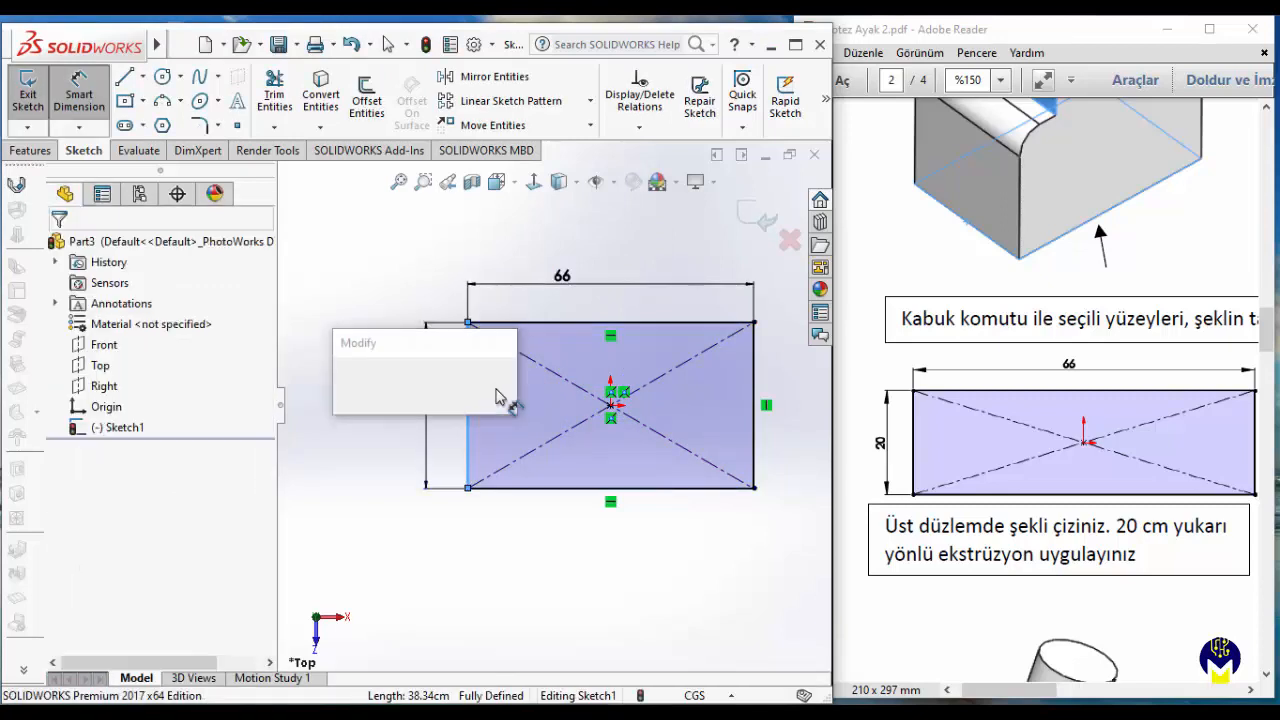
{"action": "type", "text": "20"}
{"action": "key", "text": "Return"}
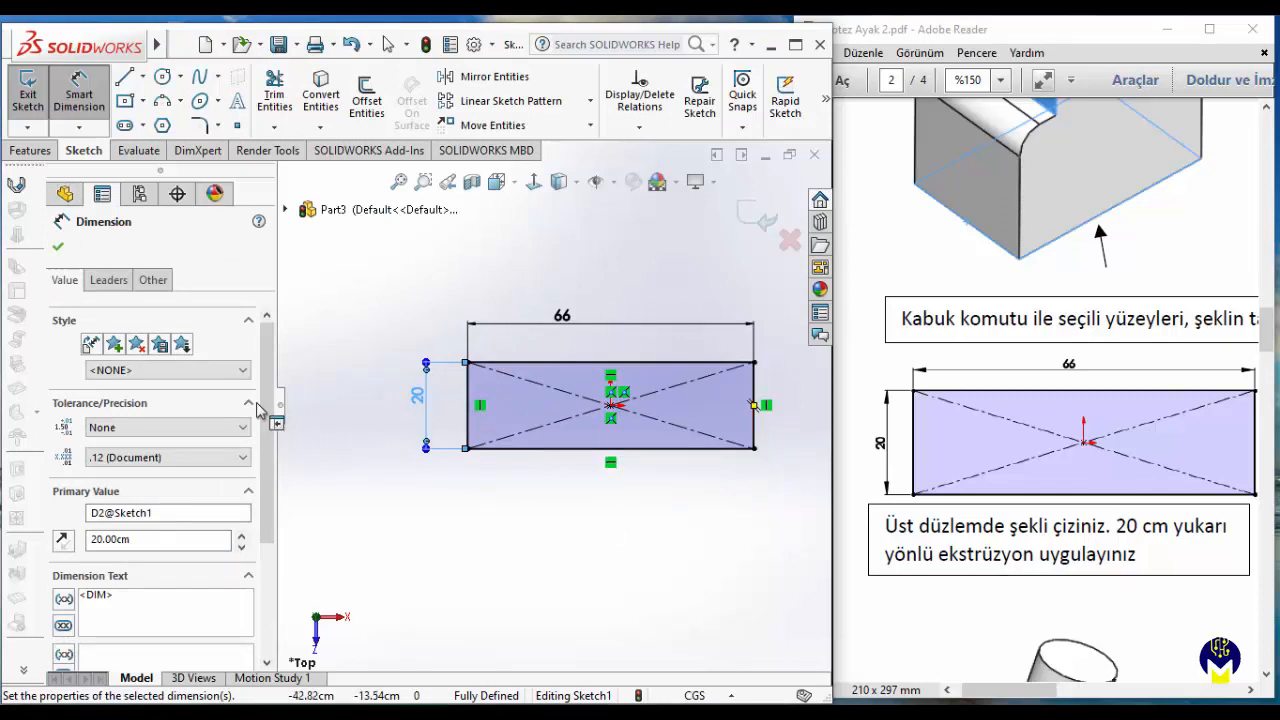
- Extrude the rectangle upward as a Blind boss 20 cm high, checking the extrusion direction
{"action": "left_click", "coordinate": [30, 150]}
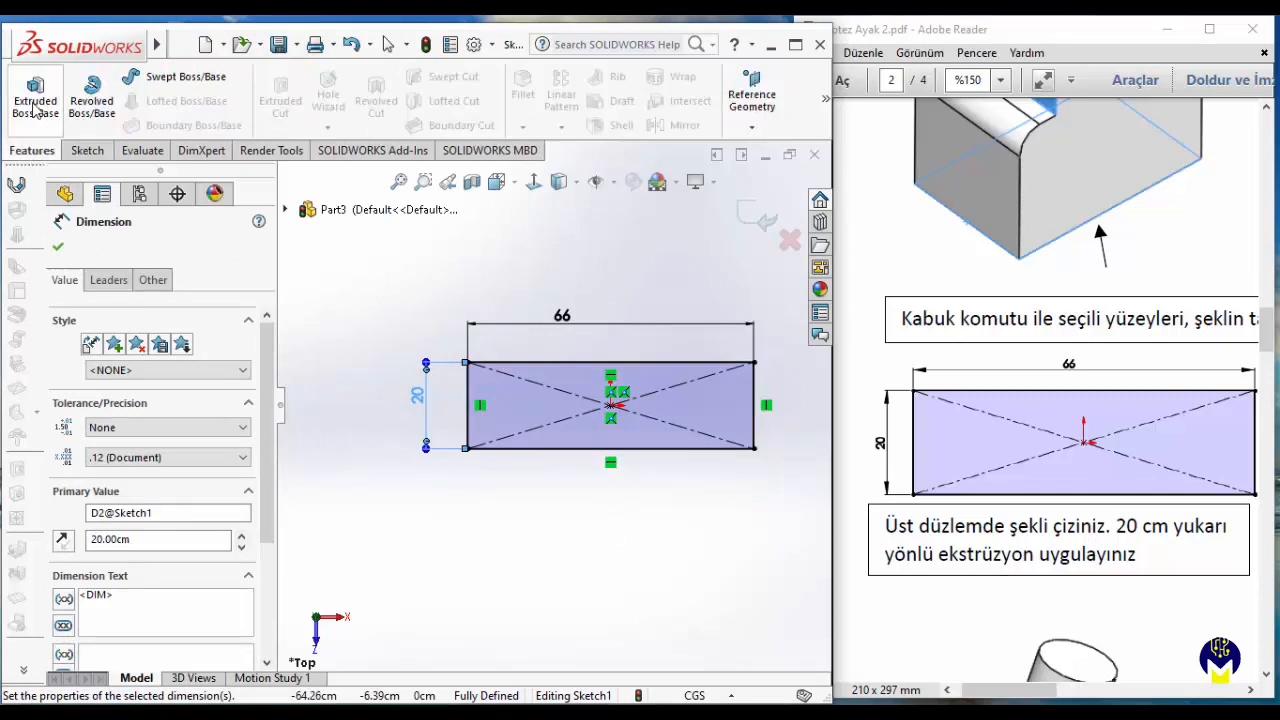
{"action": "left_click", "coordinate": [35, 103]}
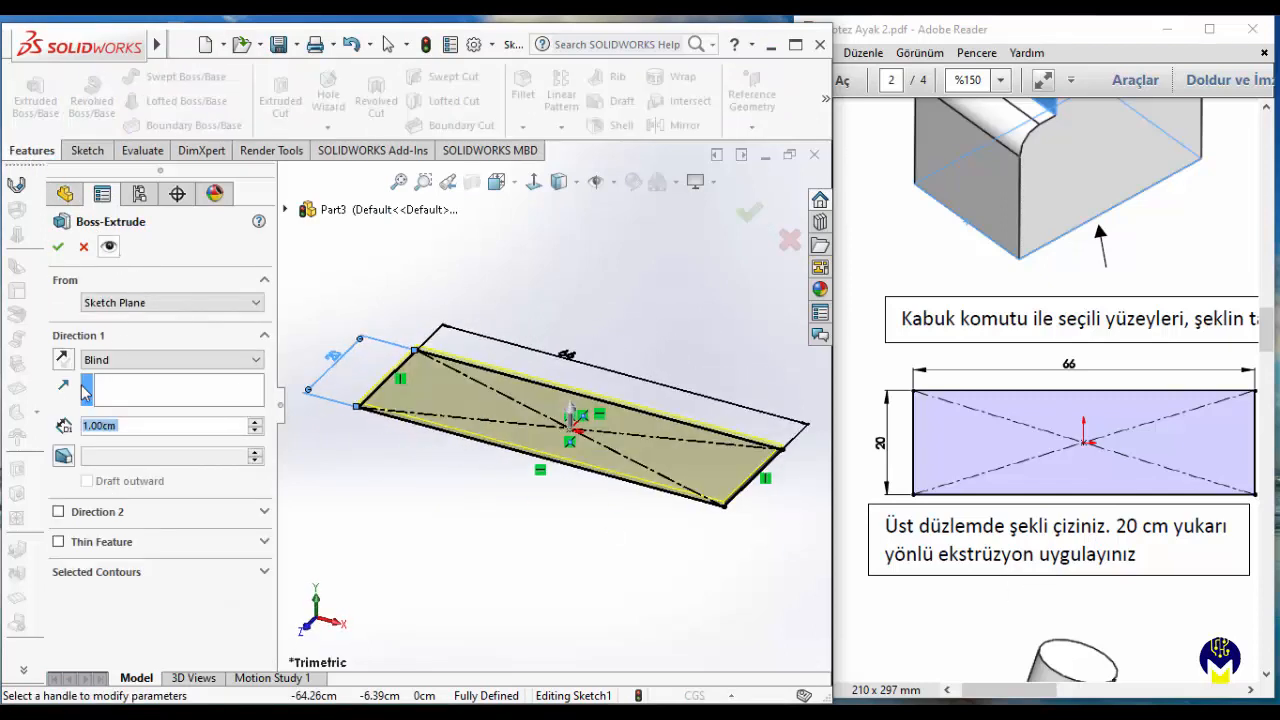
{"action": "type", "text": "20"}
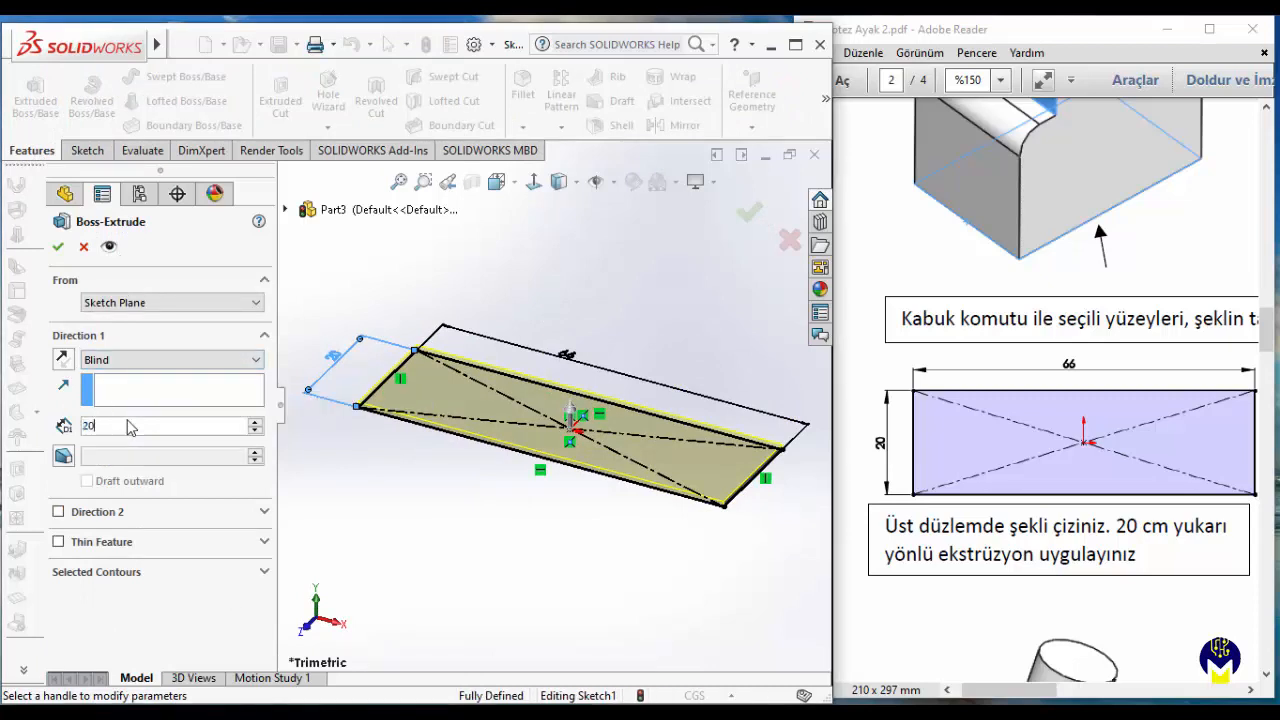
{"action": "key", "text": "Return"}
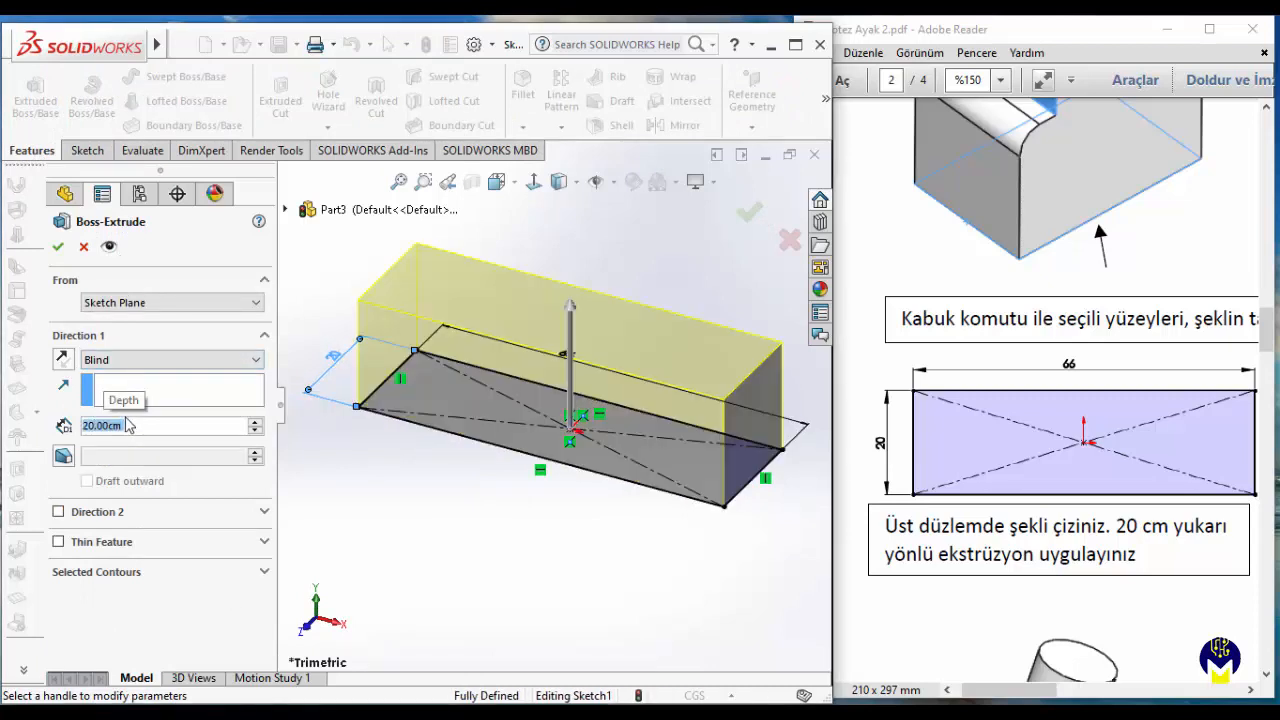
{"action": "left_click", "coordinate": [62, 359]}
{"action": "left_click", "coordinate": [62, 359]}
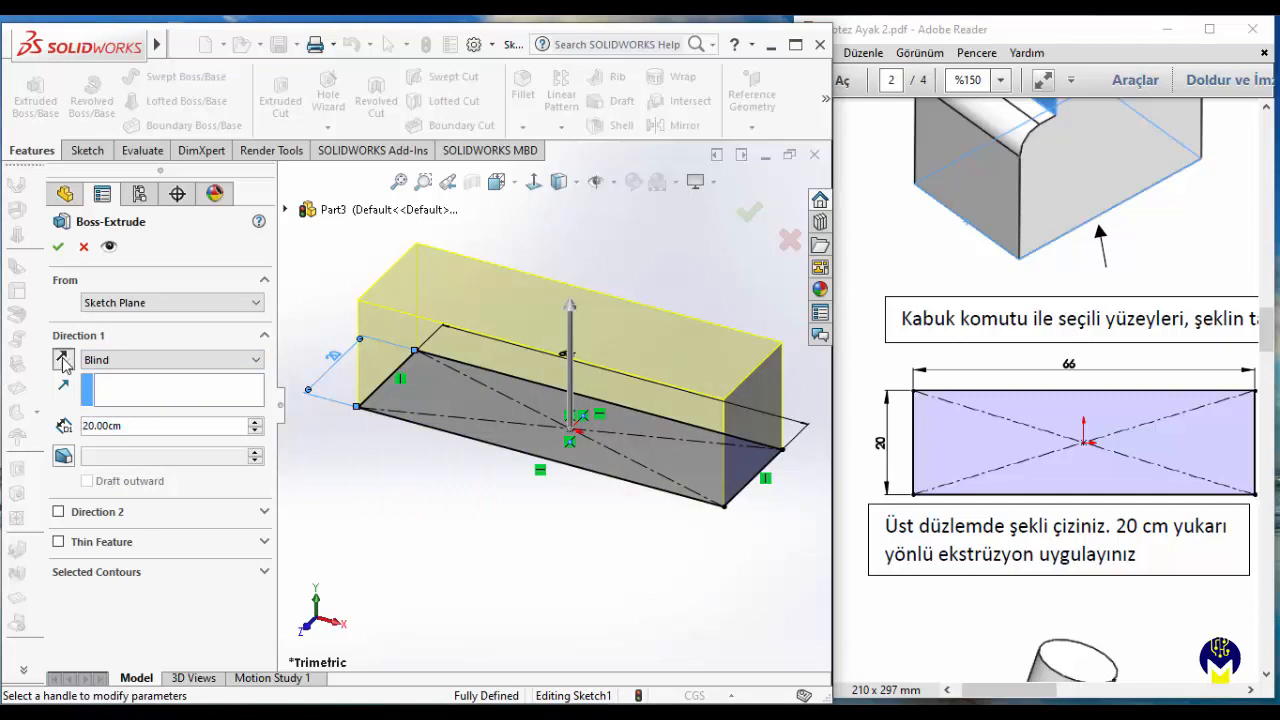
{"action": "left_click", "coordinate": [62, 359]}
{"action": "left_click", "coordinate": [62, 359]}
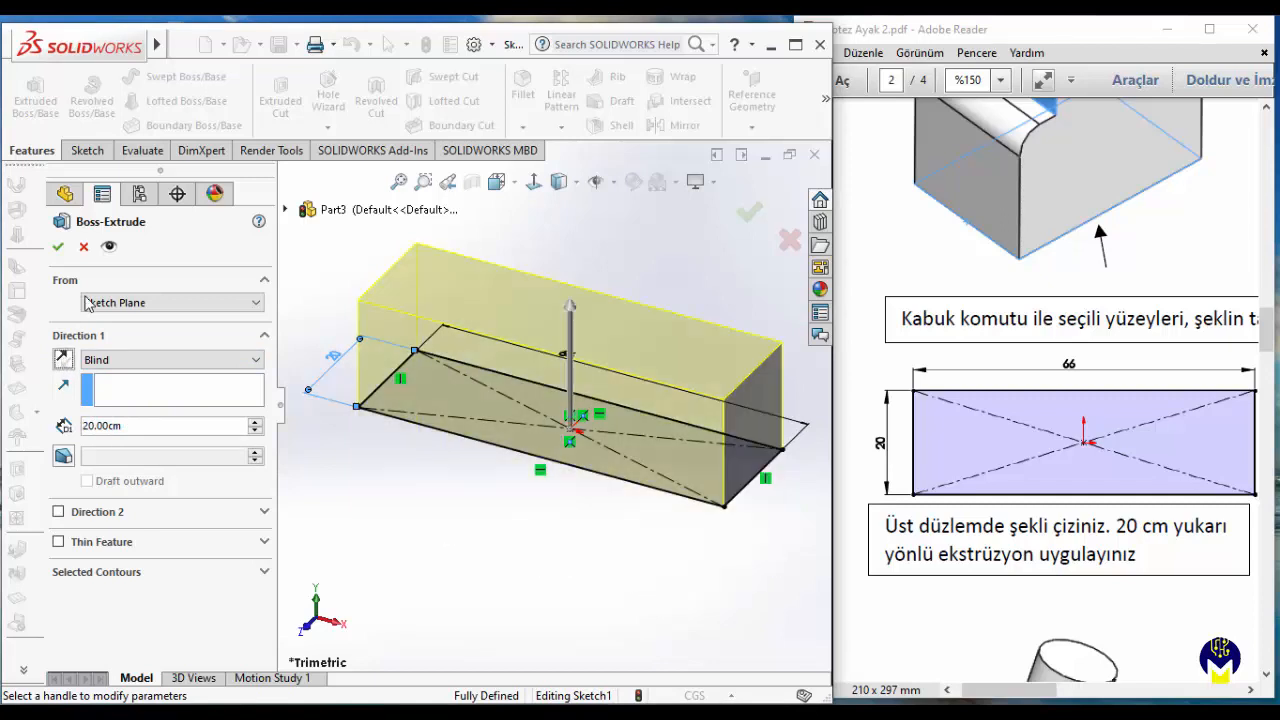
{"action": "left_click", "coordinate": [58, 246]}
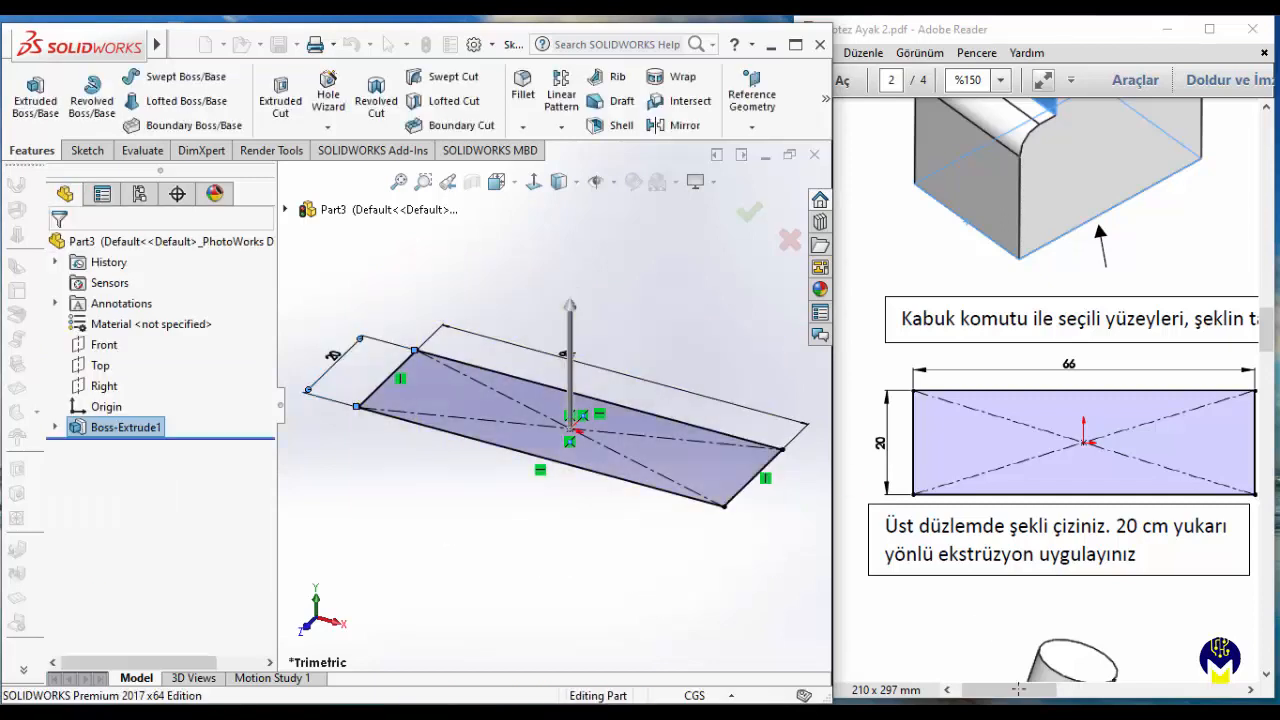
- Start a sketch on the box's top face and draw an origin-centred circle about 15.6 cm in diameter
{"action": "left_click_drag", "start_coordinate": [1018, 689], "coordinate": [1137, 700]}
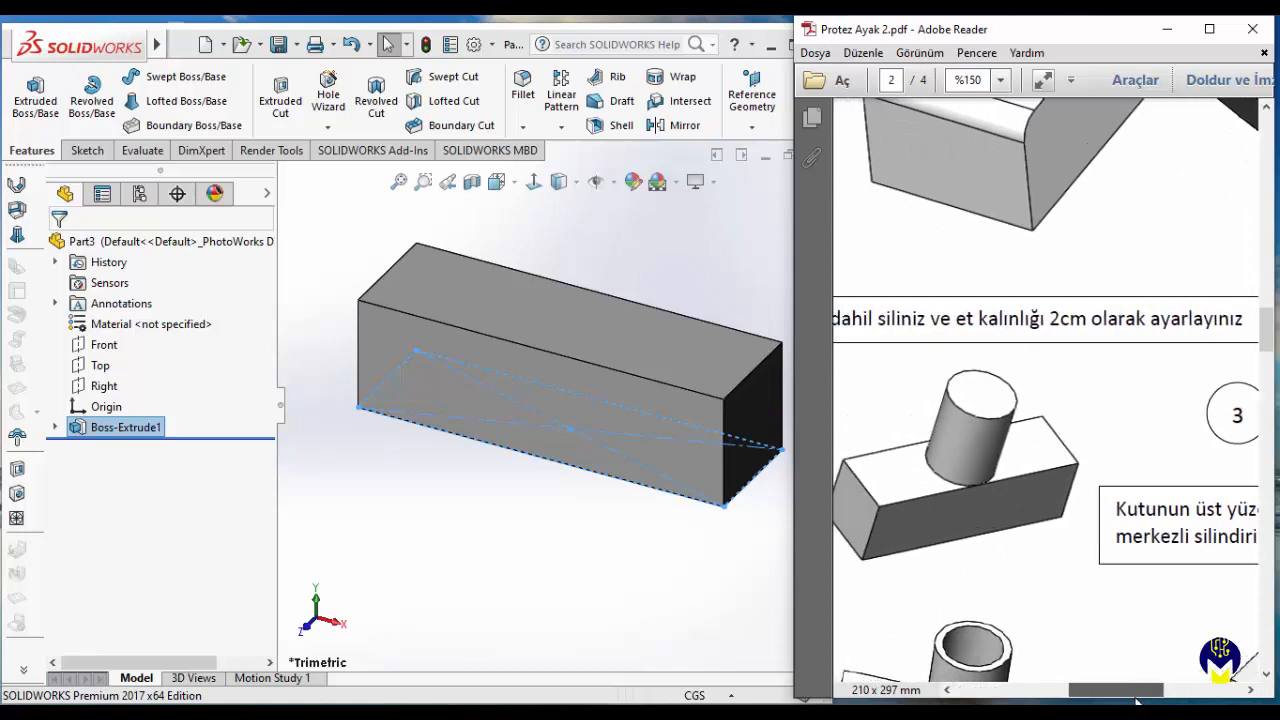
{"action": "right_click", "coordinate": [593, 335]}
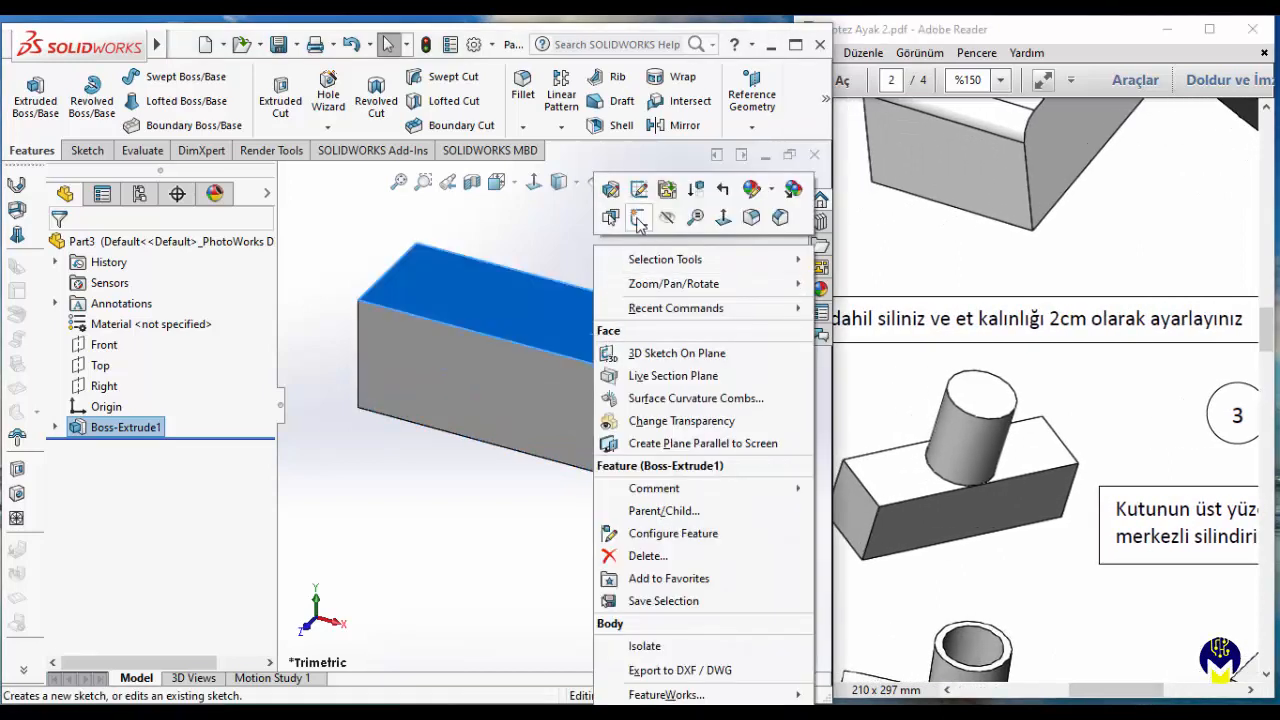
{"action": "left_click", "coordinate": [638, 218]}
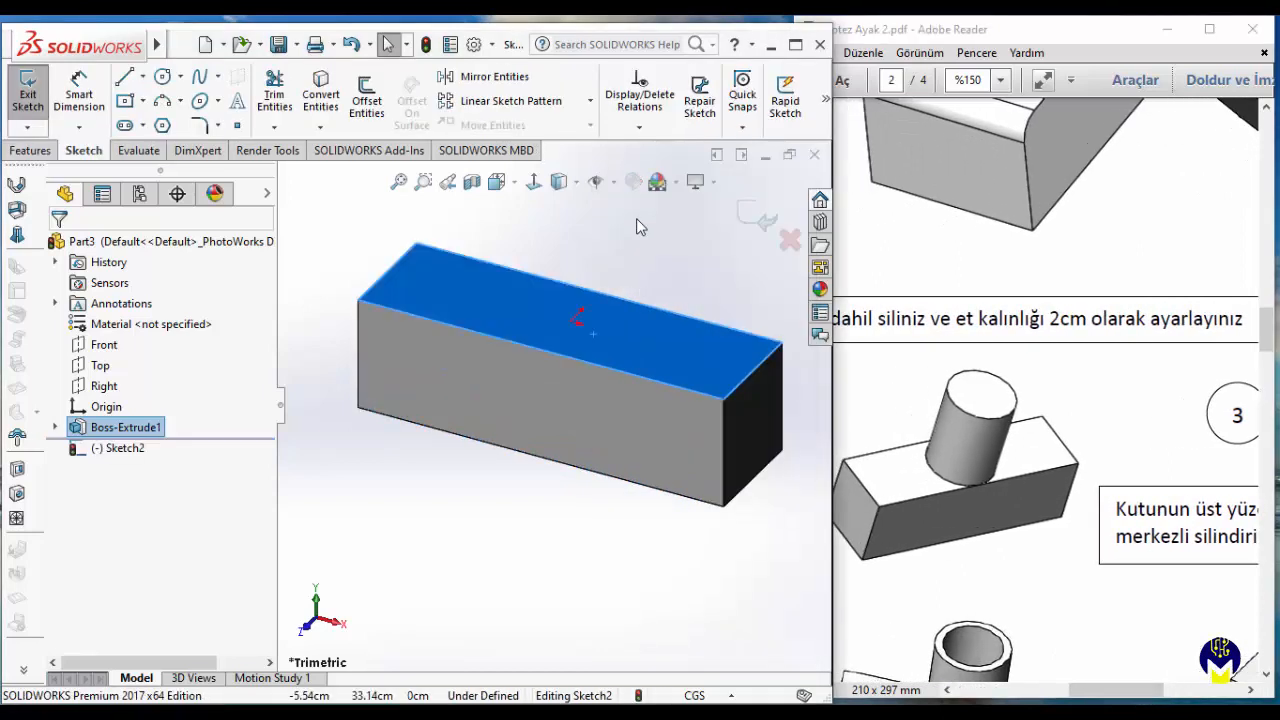
{"action": "left_click", "coordinate": [163, 85]}
{"action": "left_click", "coordinate": [576, 319]}
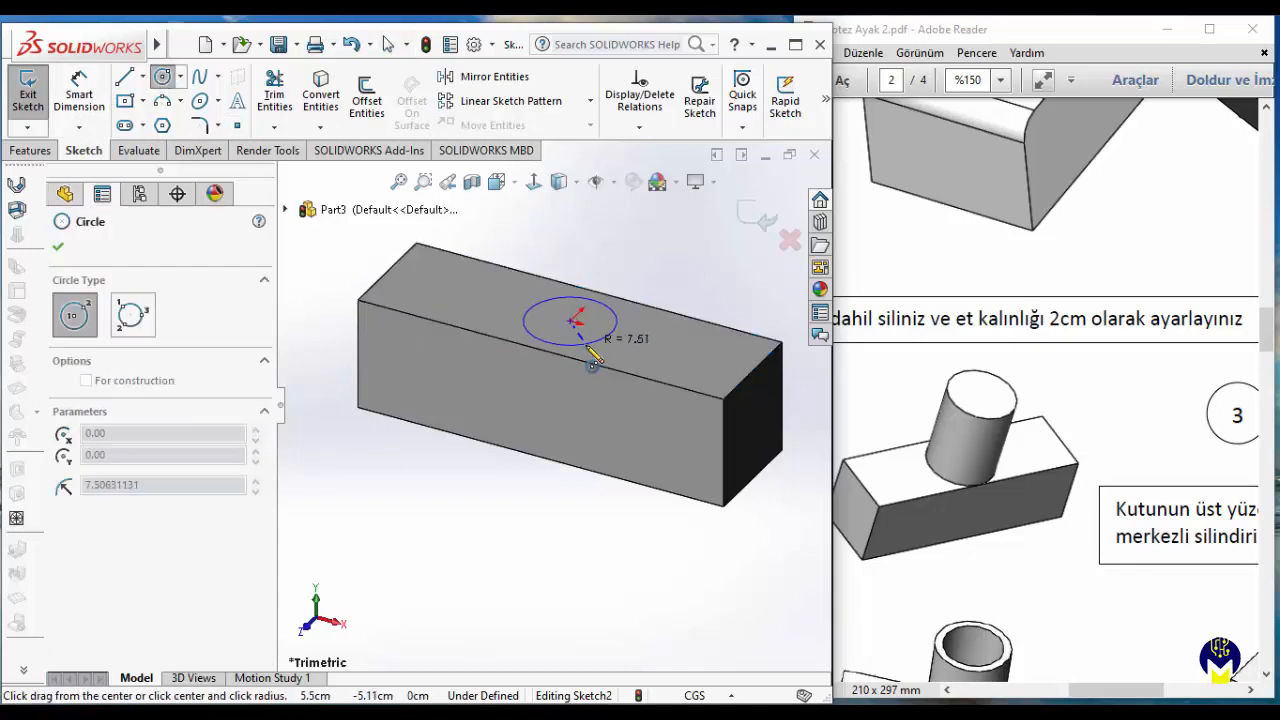
{"action": "left_click", "coordinate": [590, 352]}
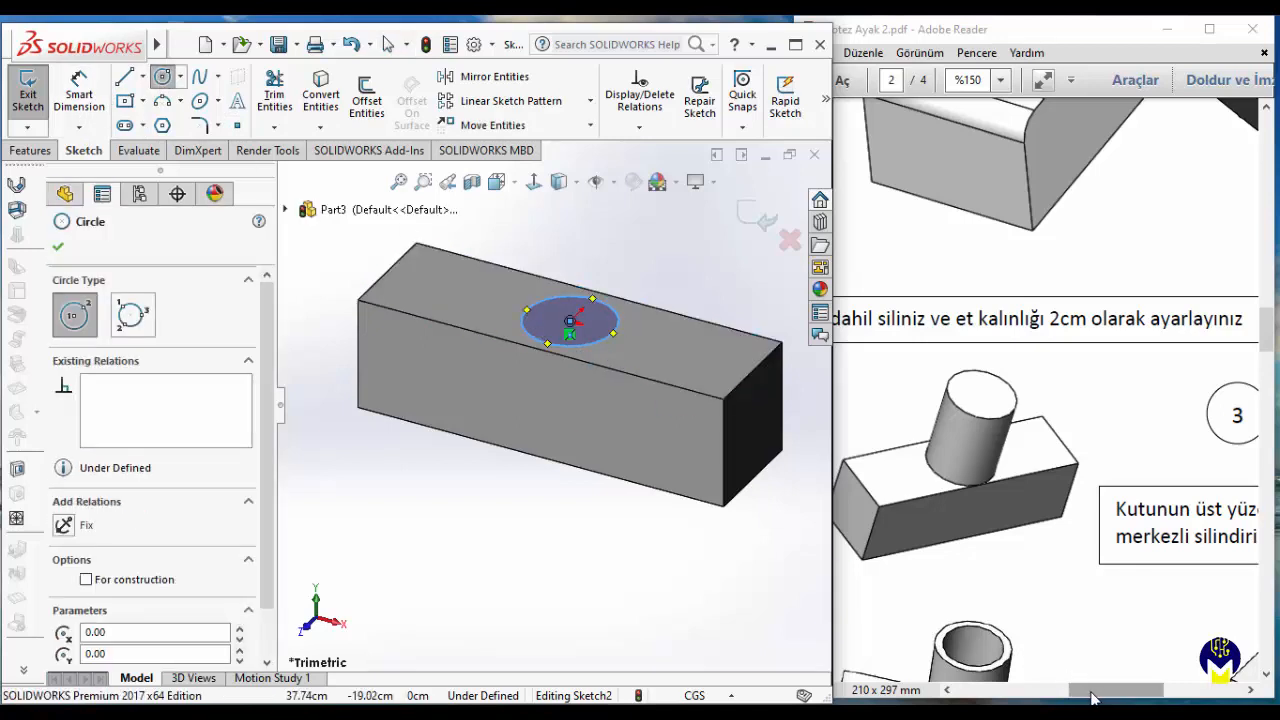
- Check the cylinder's dimensions in the PDF and set the circle's diameter to 20 cm
{"action": "left_click_drag", "start_coordinate": [1093, 697], "coordinate": [1157, 697]}
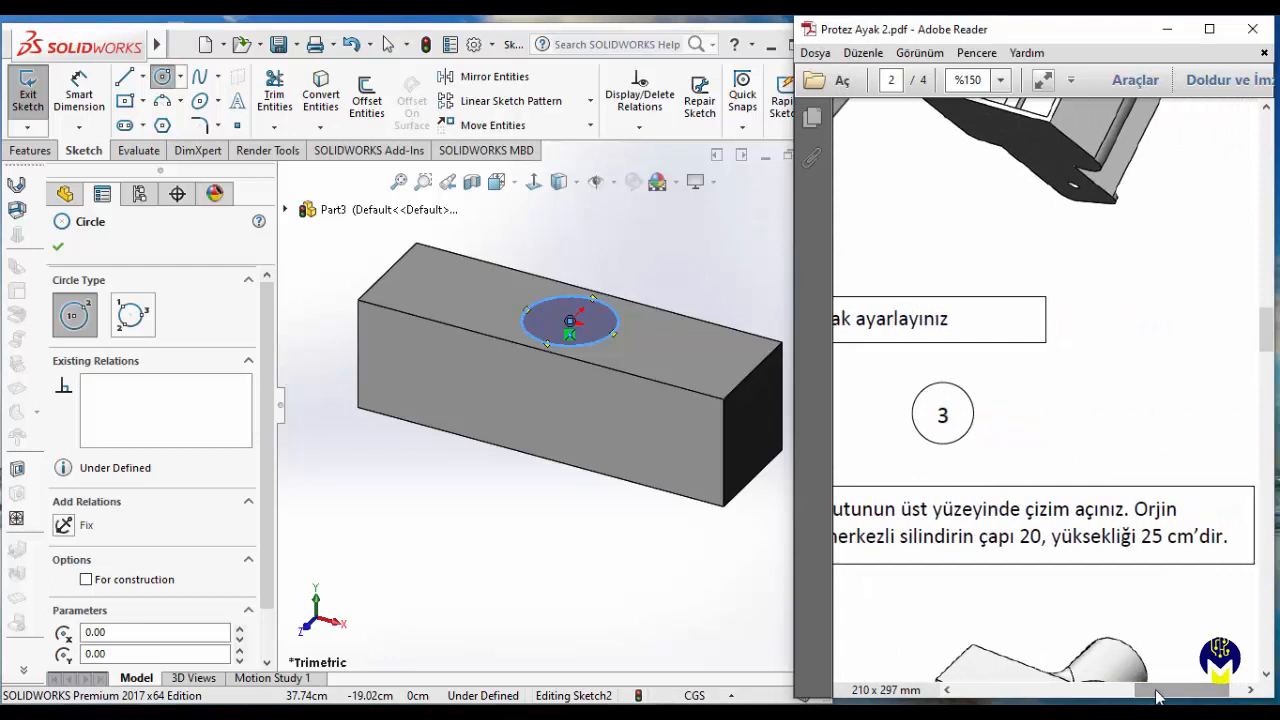
{"action": "left_click", "coordinate": [88, 98]}
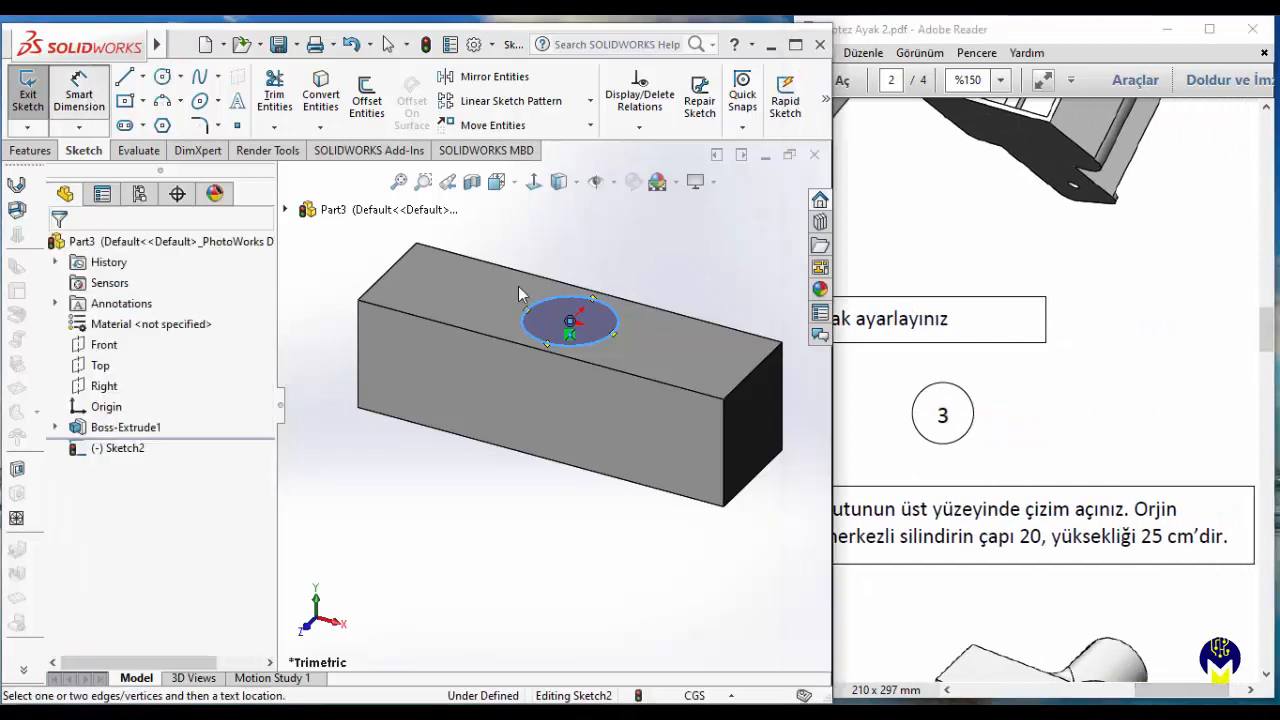
{"action": "left_click", "coordinate": [616, 325]}
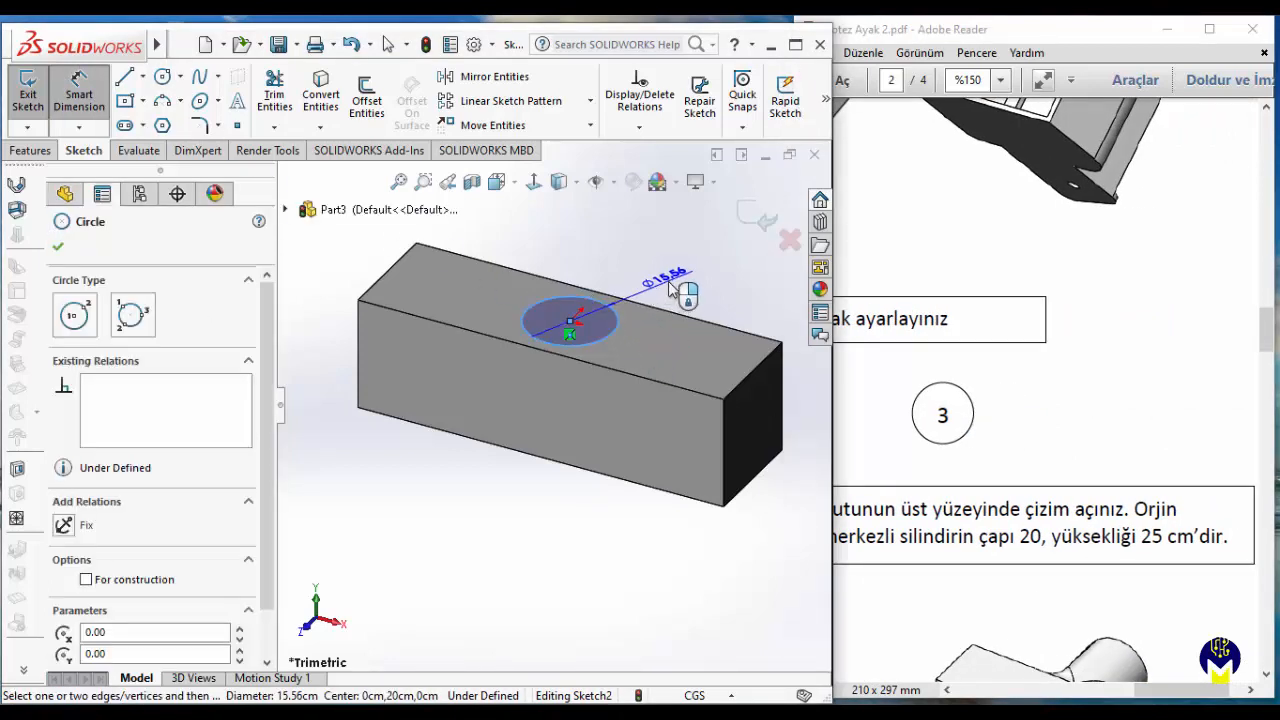
{"action": "left_click", "coordinate": [672, 288]}
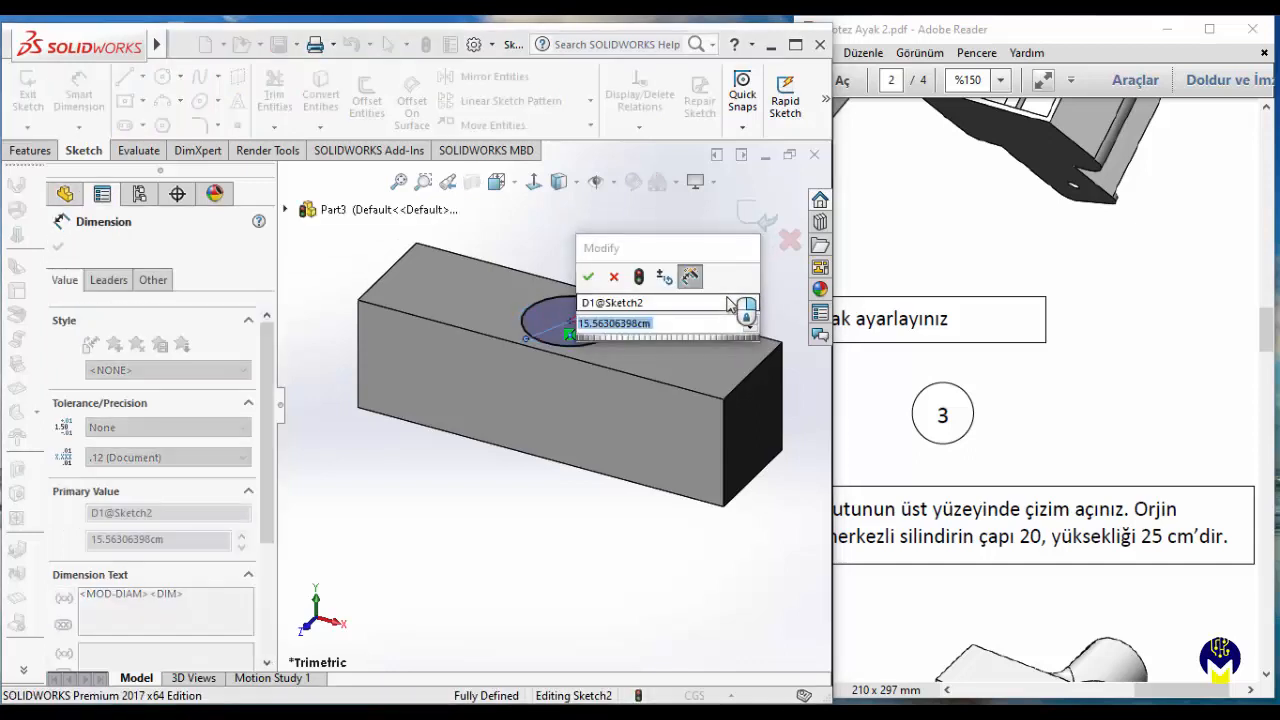
{"action": "type", "text": "20"}
{"action": "key", "text": "Return"}
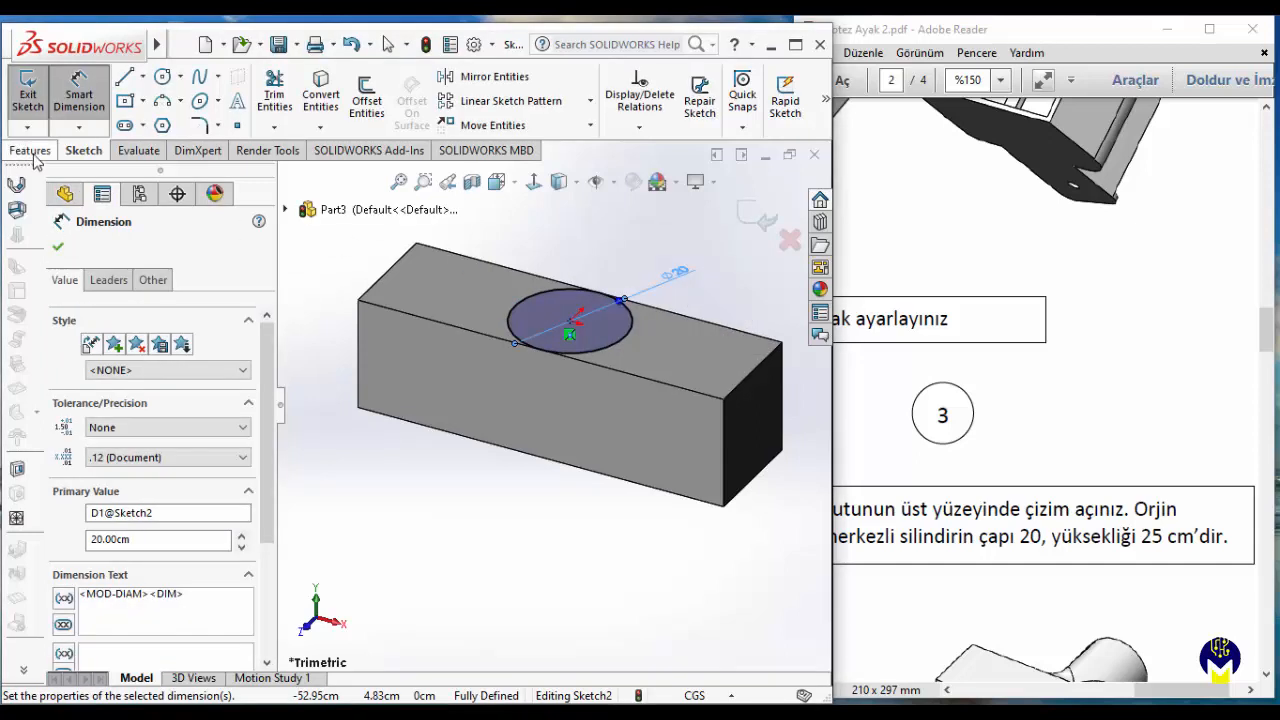
- Extrude the circle upward 25 cm as a Blind boss merged with the box
{"action": "left_click", "coordinate": [31, 151]}
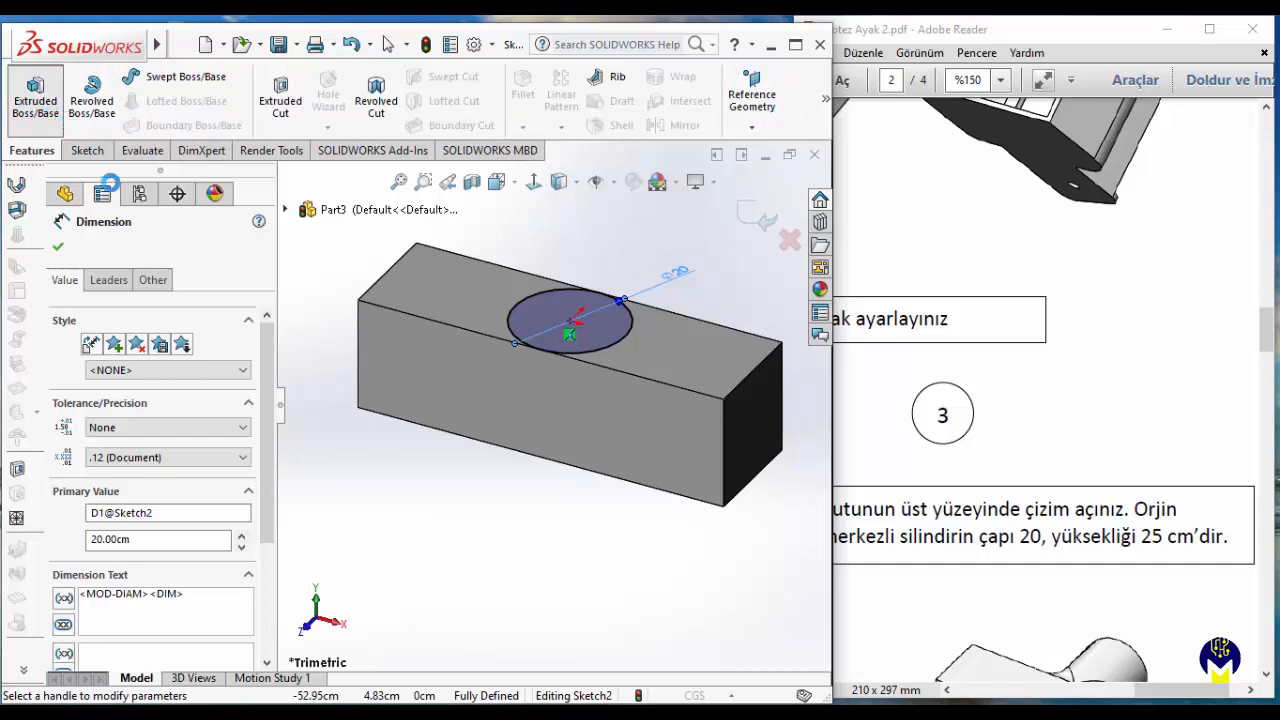
{"action": "type", "text": "25"}
{"action": "key", "text": "Return"}
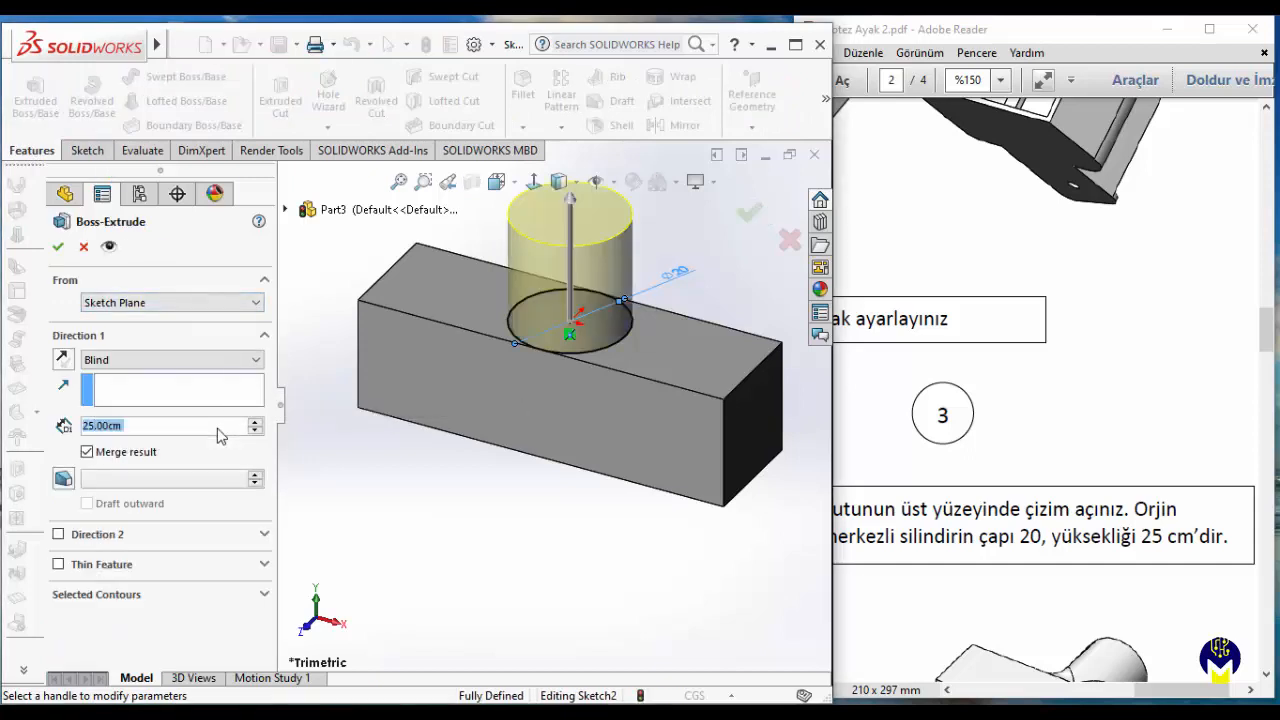
{"action": "left_click", "coordinate": [56, 250]}
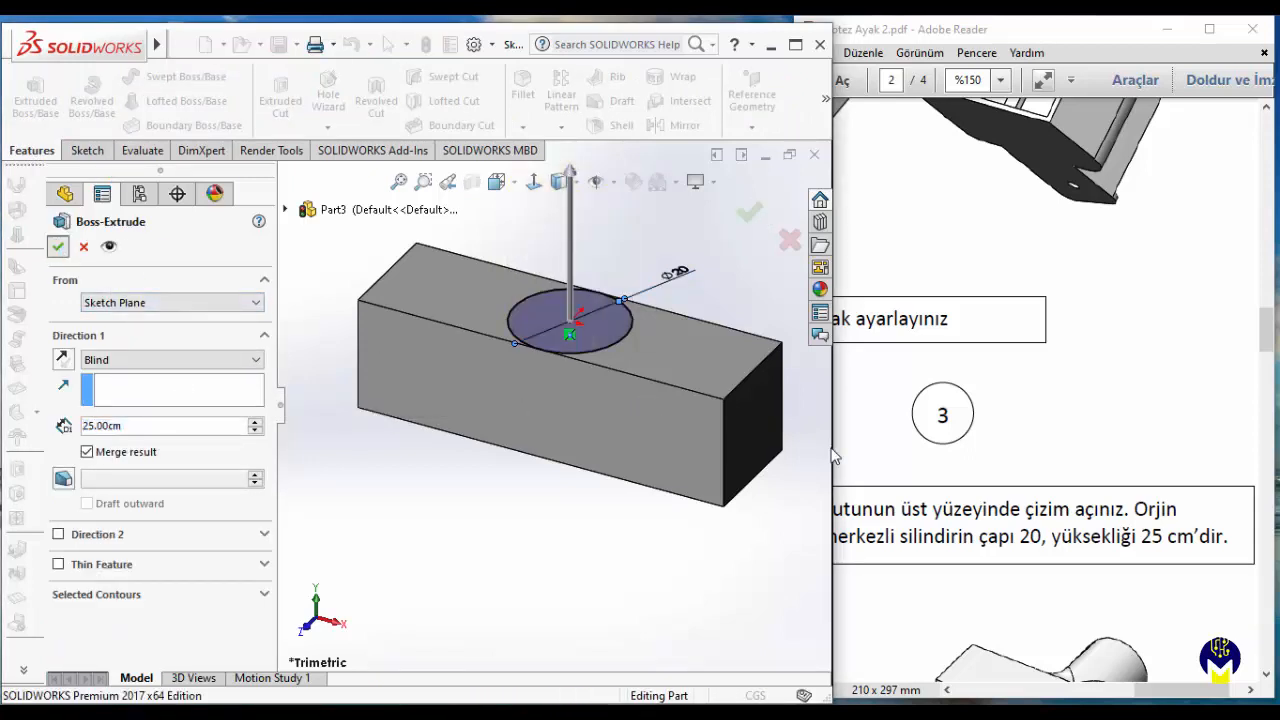
- Check the fillet radius in the PDF and apply a 10 cm symmetric fillet to the cylinder's bottom edge
{"action": "left_click_drag", "start_coordinate": [1152, 698], "coordinate": [995, 695]}
{"action": "scroll", "coordinate": [1000, 562], "scroll_direction": "down", "scroll_amount": 6}
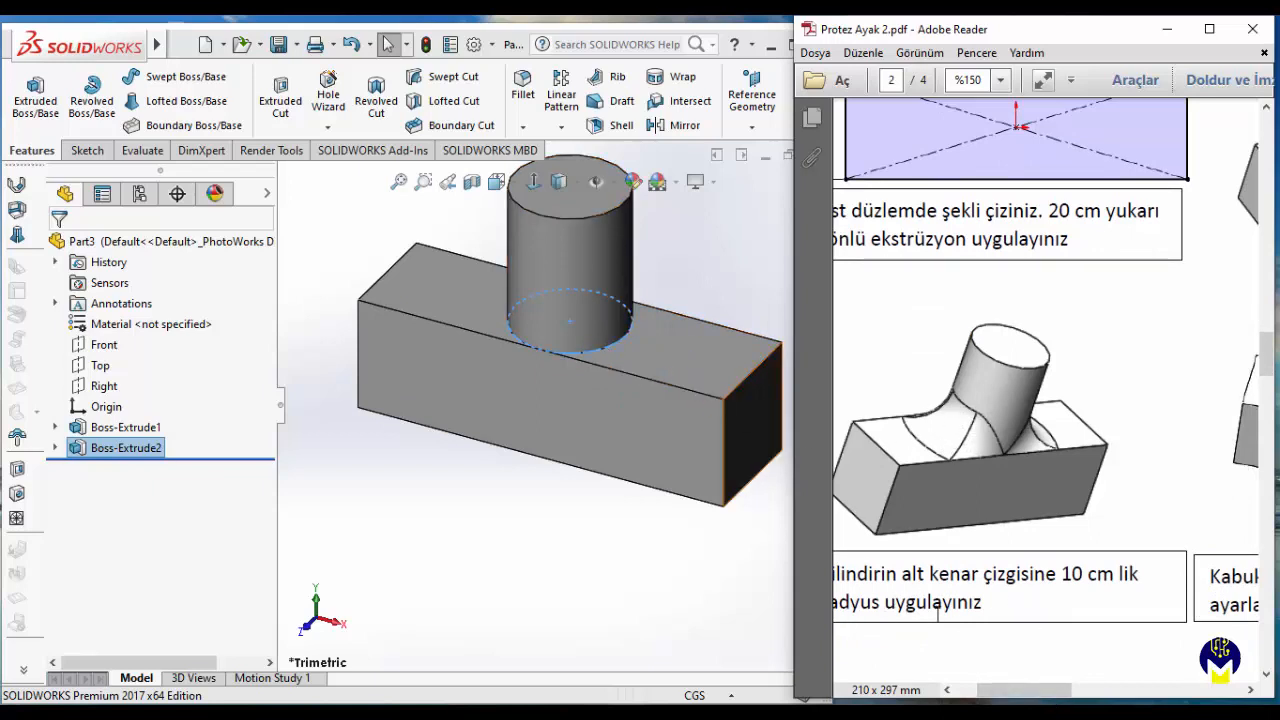
{"action": "left_click_drag", "start_coordinate": [1042, 697], "coordinate": [1035, 697]}
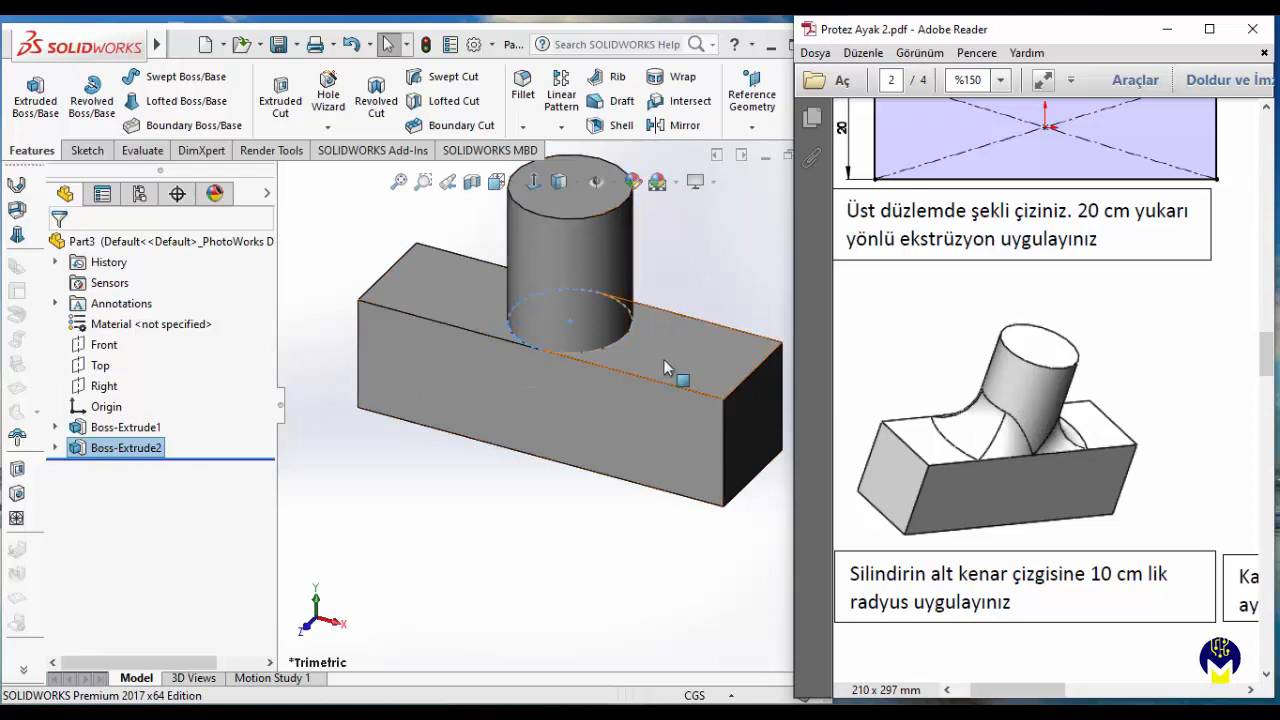
{"action": "left_click", "coordinate": [715, 266]}
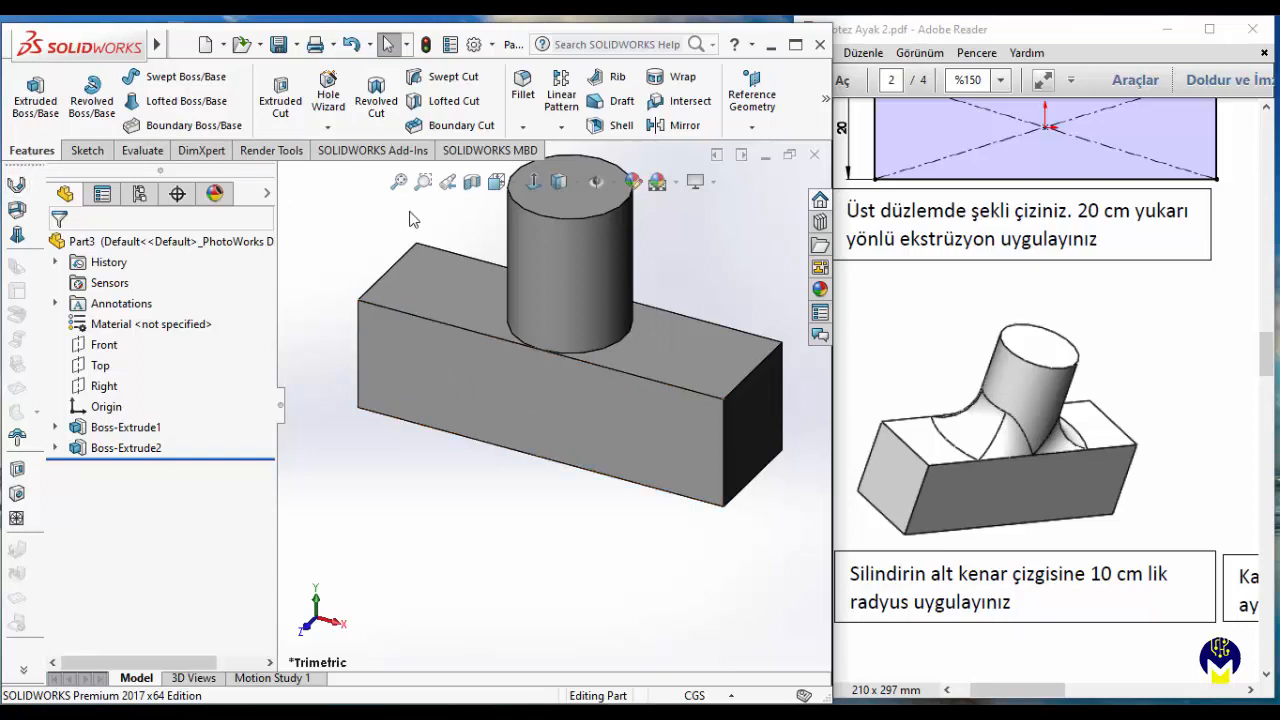
{"action": "left_click", "coordinate": [522, 86]}
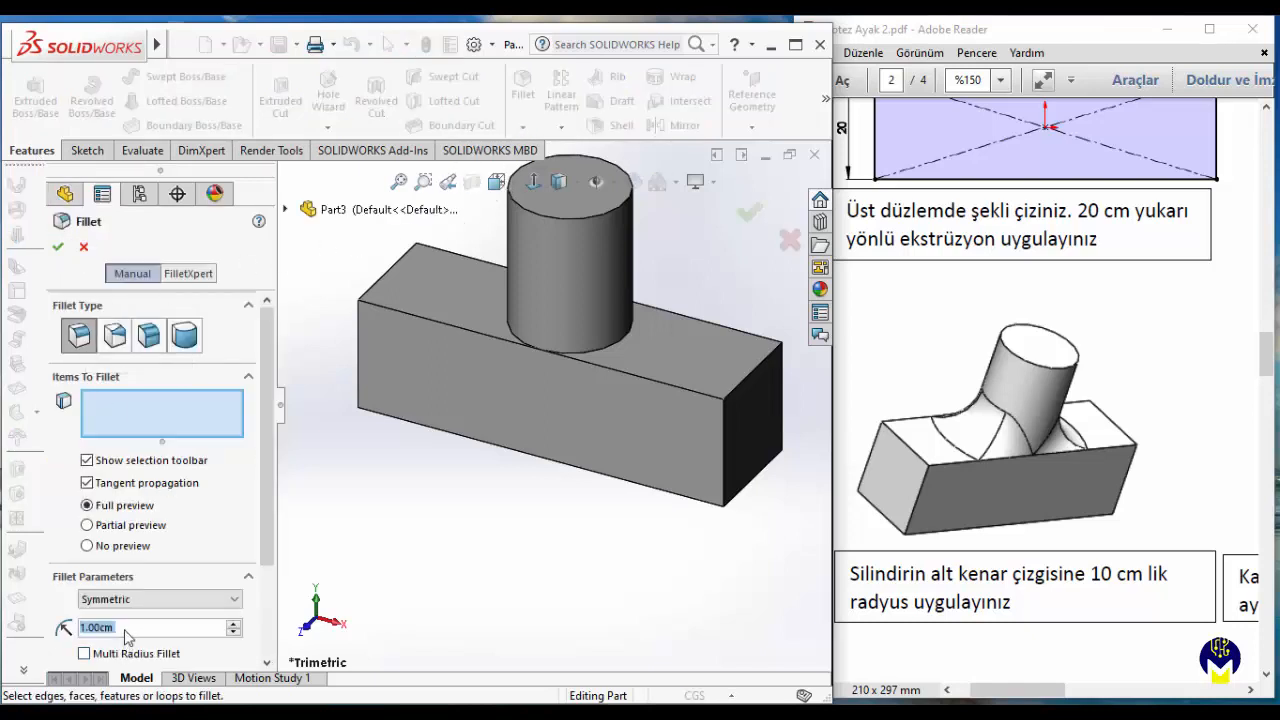
{"action": "type", "text": "10"}
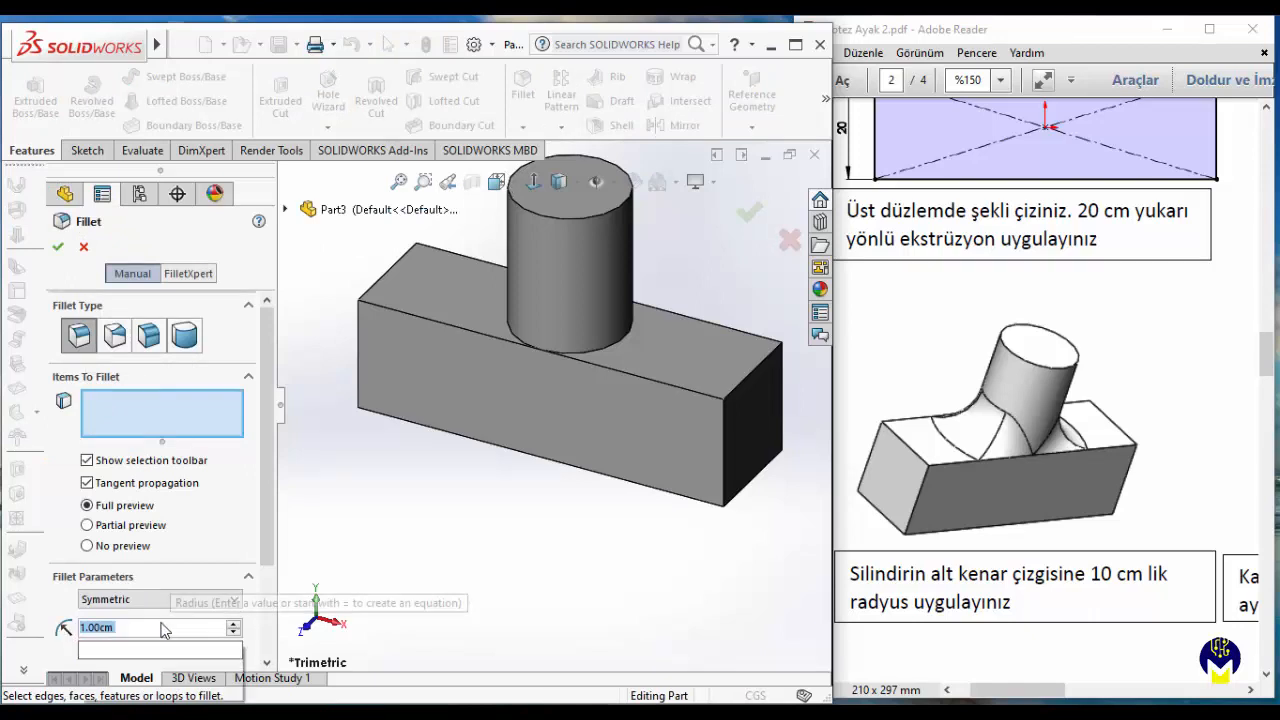
{"action": "left_click", "coordinate": [190, 418]}
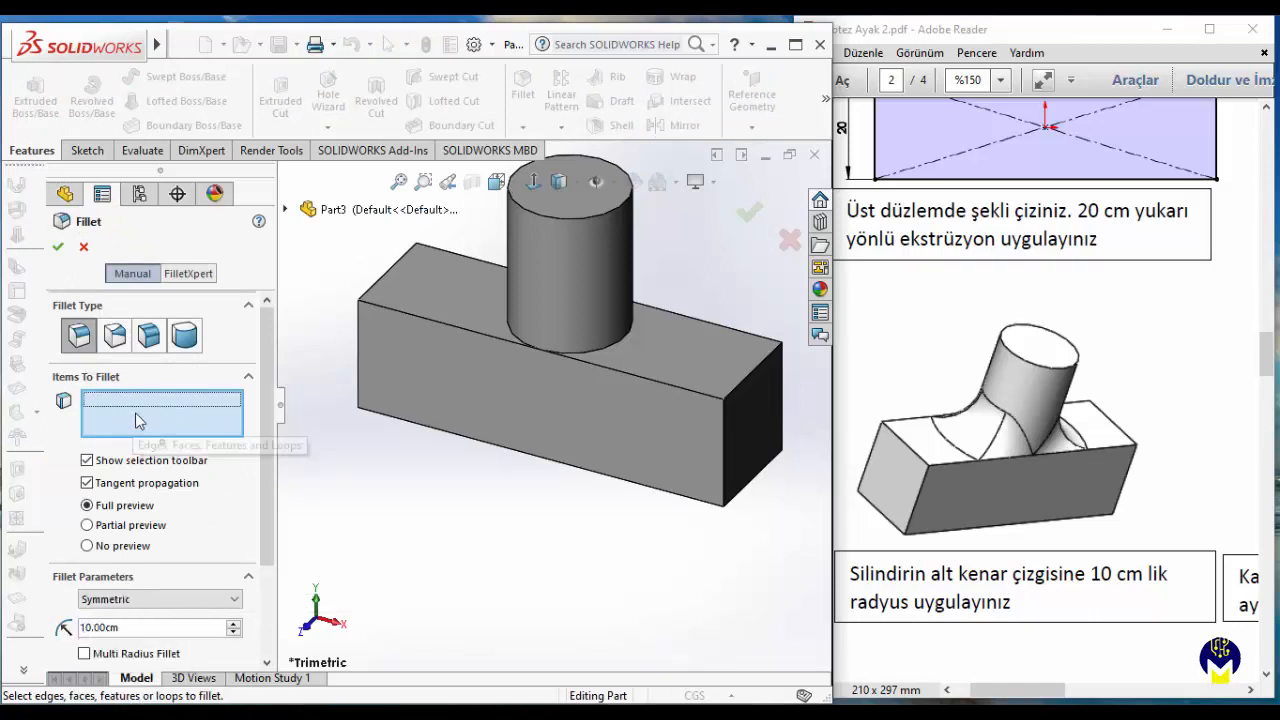
{"action": "left_click", "coordinate": [513, 334]}
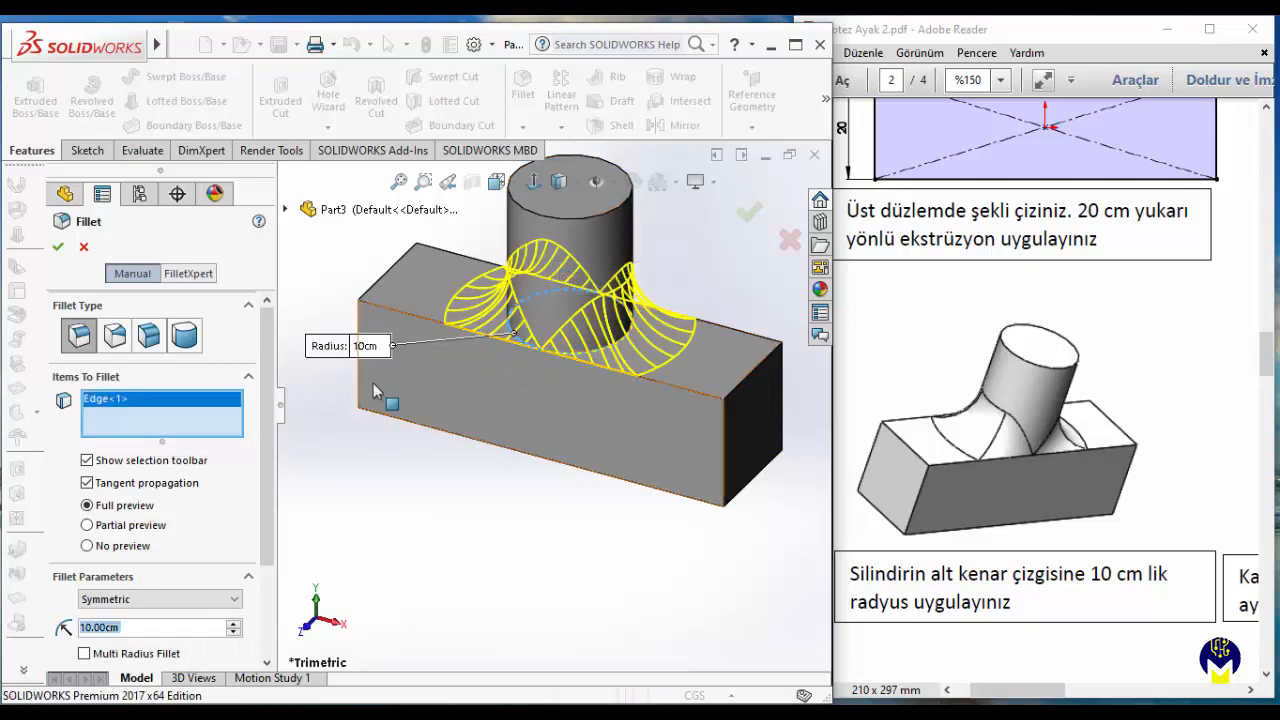
{"action": "left_click", "coordinate": [57, 247]}
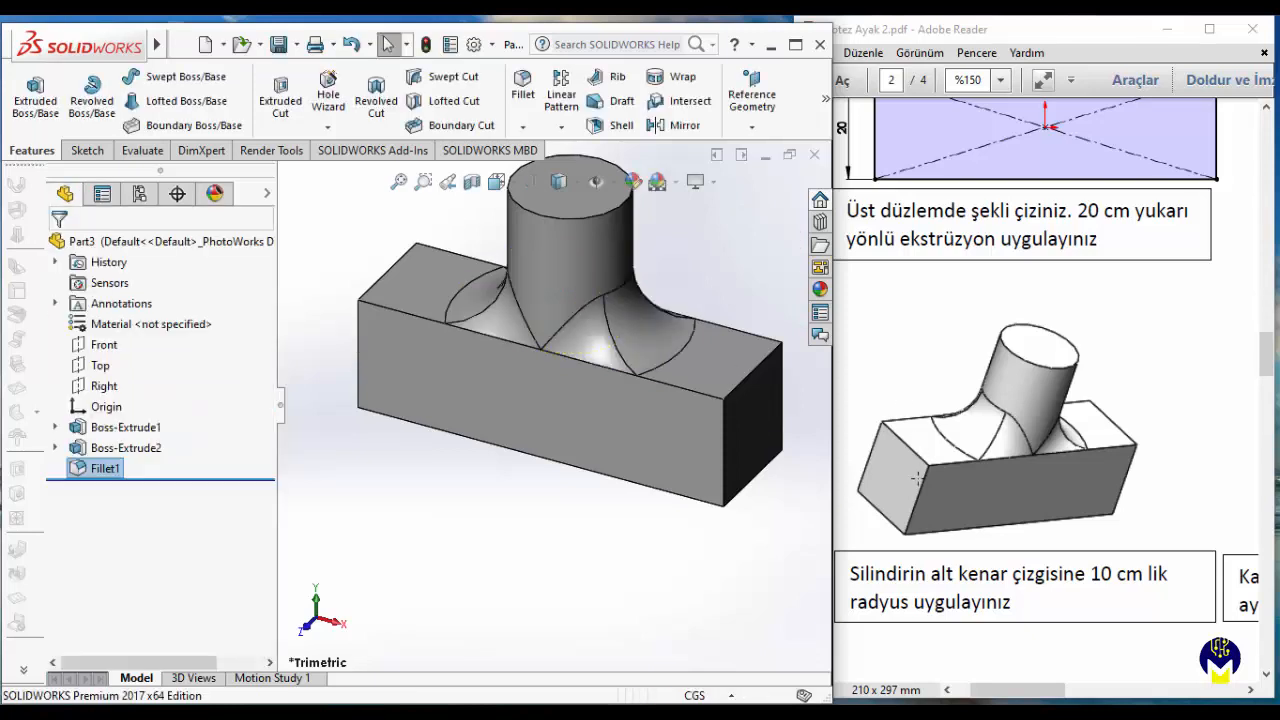
- Shell the part with a 2 cm wall thickness, removing the cylinder's top face and the box's bottom face
{"action": "left_click_drag", "start_coordinate": [1049, 695], "coordinate": [1126, 692]}
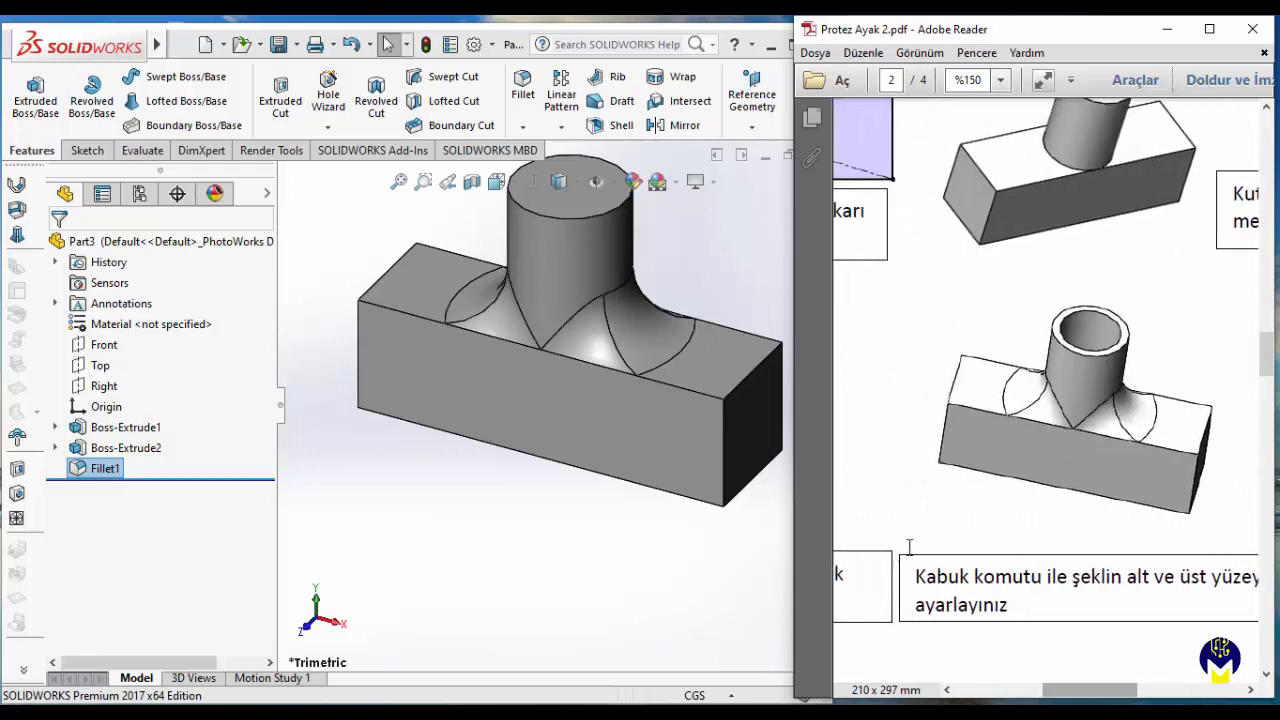
{"action": "left_click", "coordinate": [620, 126]}
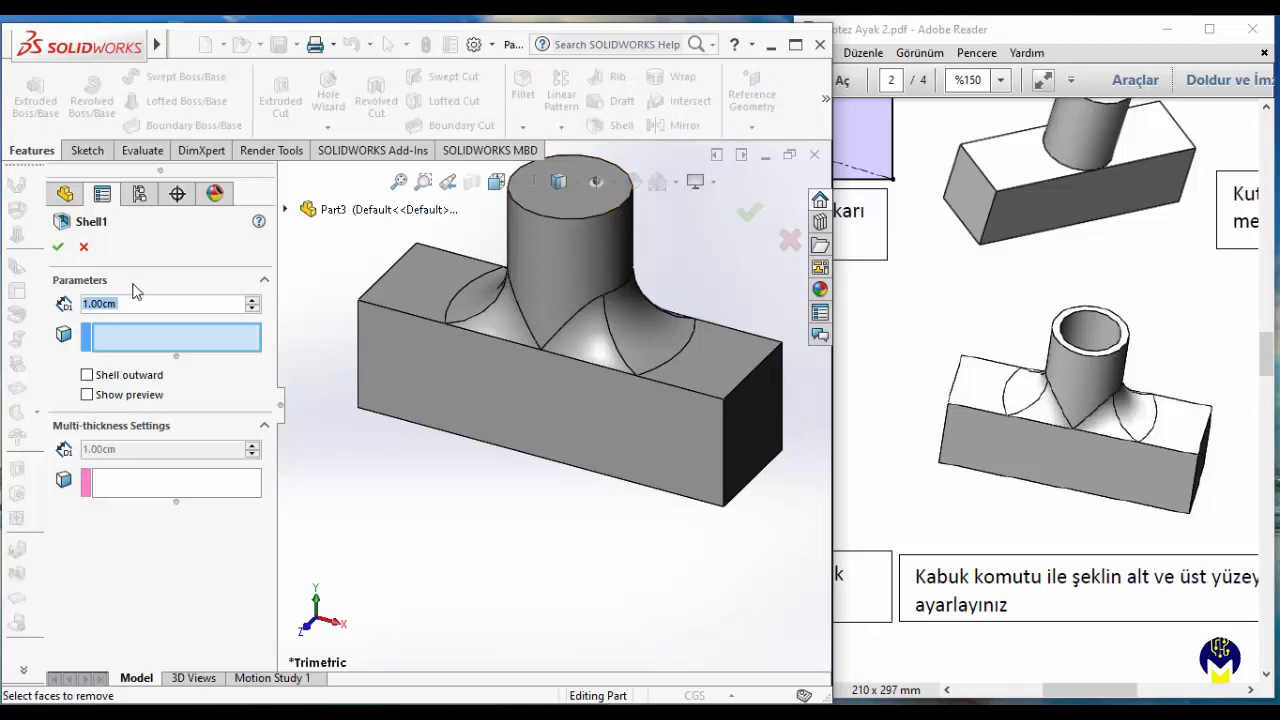
{"action": "type", "text": "2"}
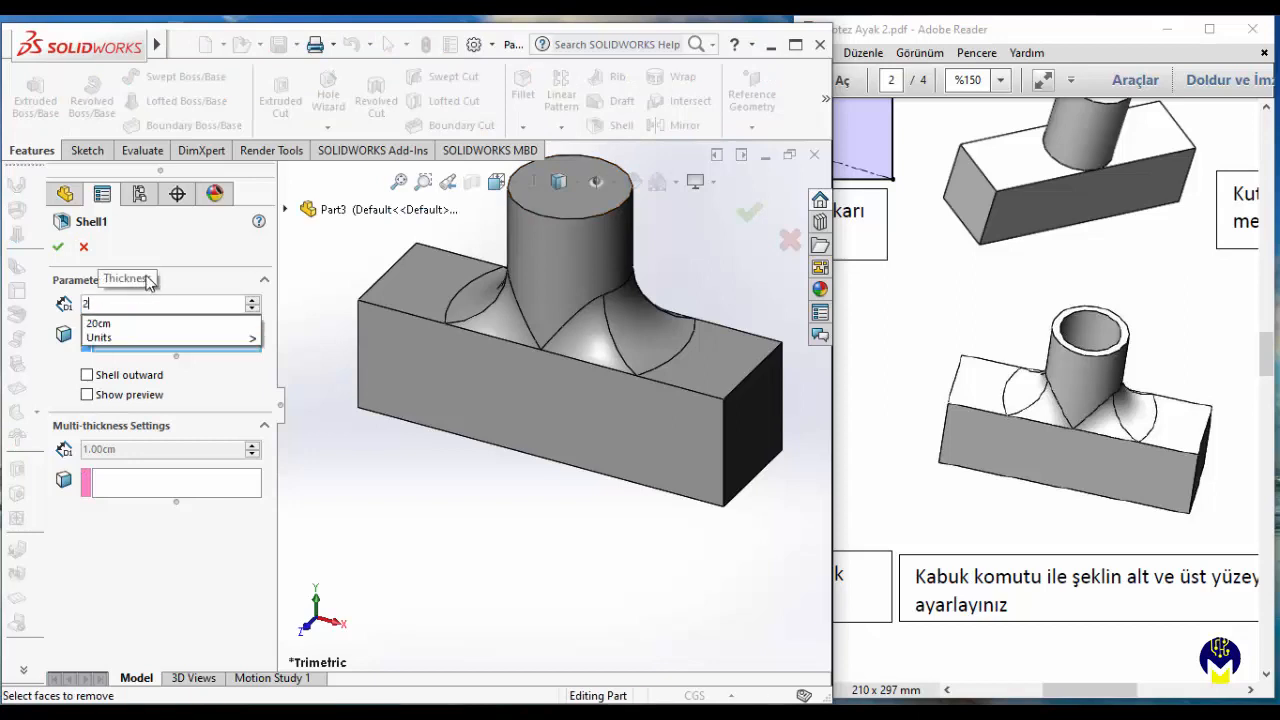
{"action": "key", "text": "Return"}
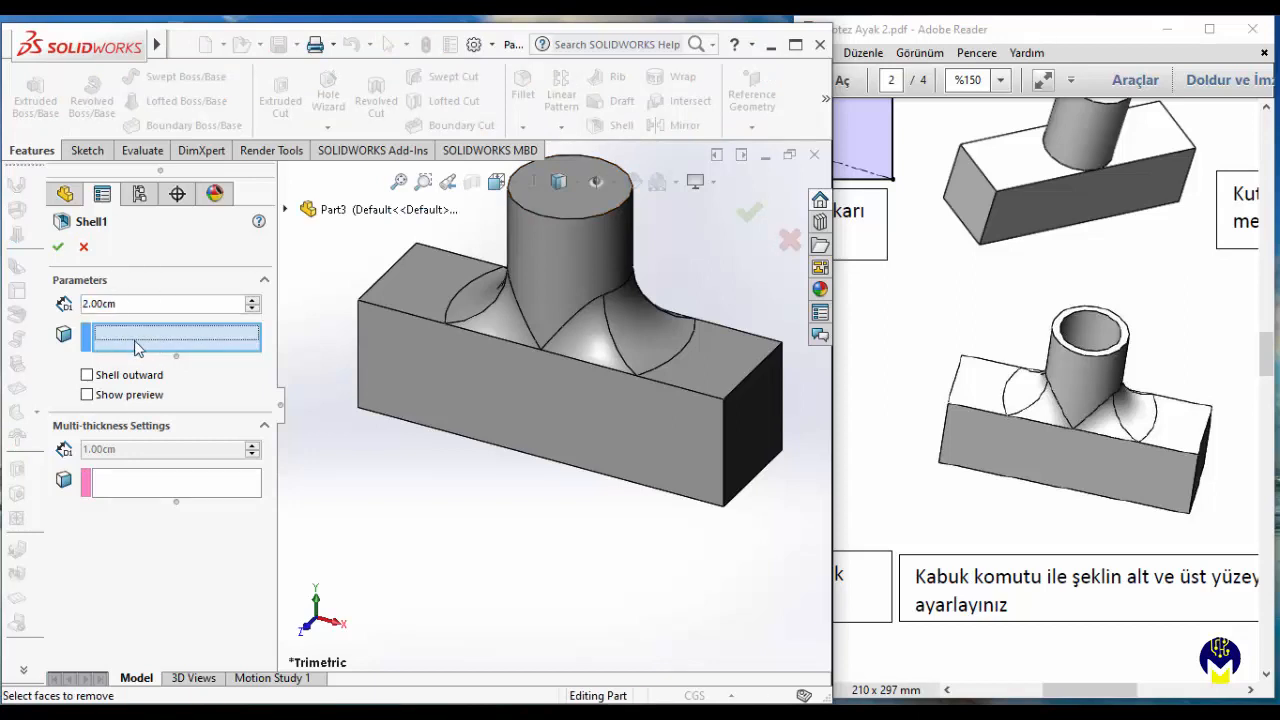
{"action": "left_click", "coordinate": [563, 208]}
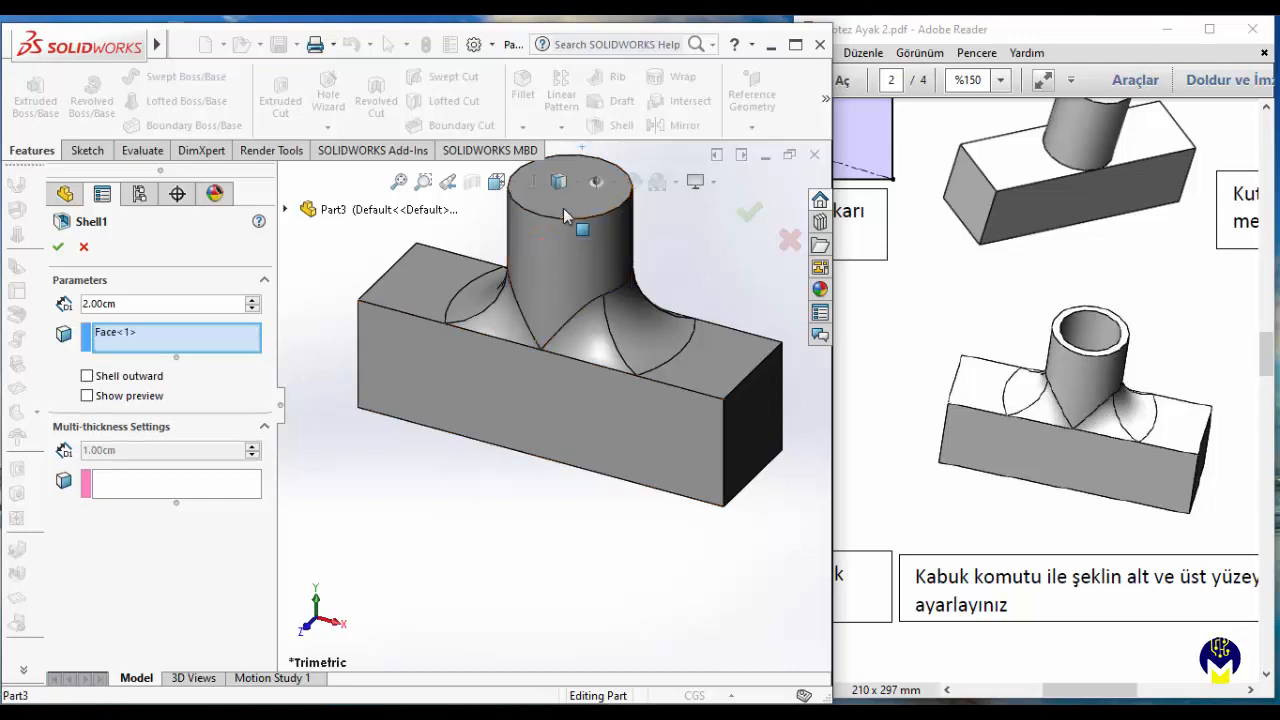
{"action": "middle_click_drag", "start_coordinate": [551, 470], "coordinate": [597, 377]}
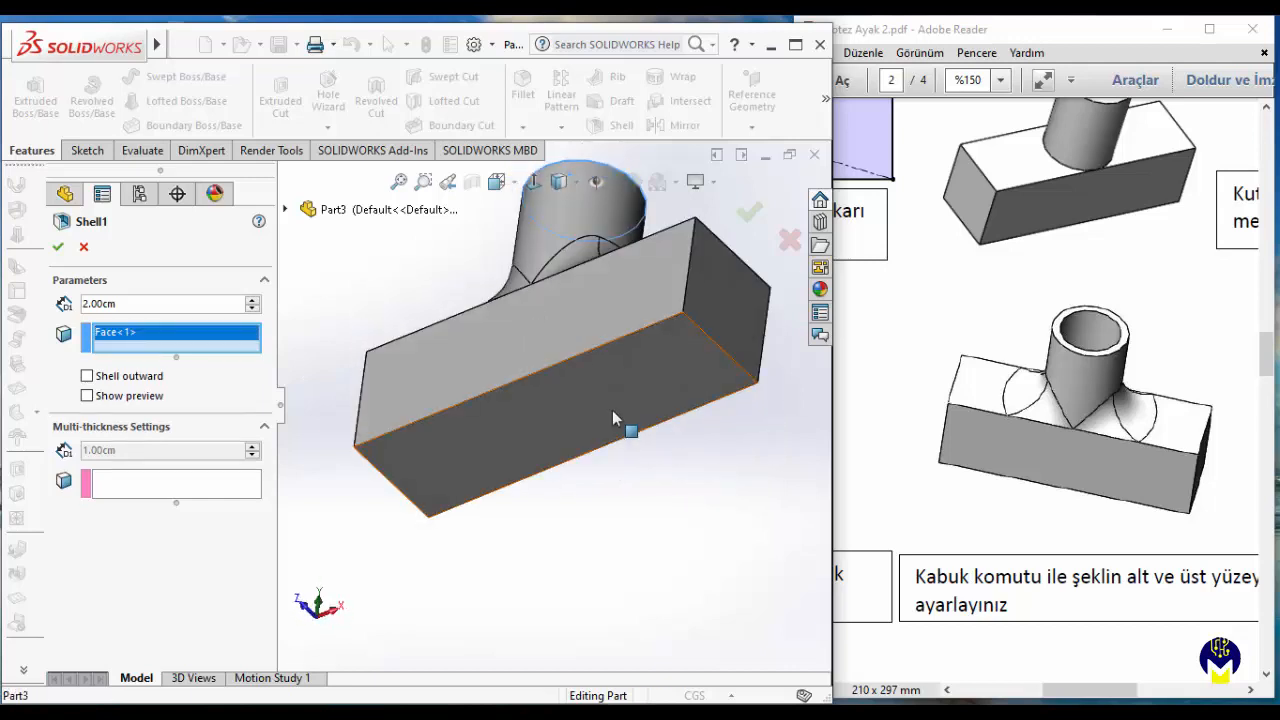
{"action": "left_click", "coordinate": [612, 410]}
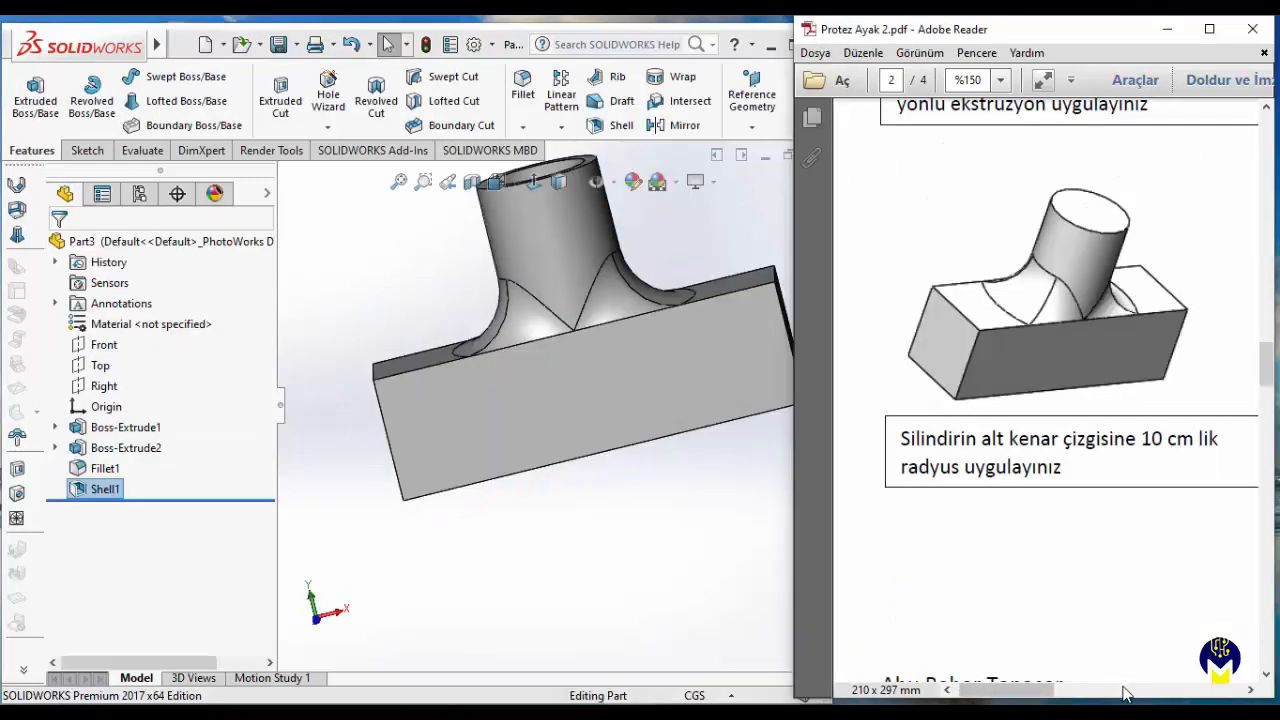
- Find the side-hole drawing in the PDF and start a sketch on the box's end face, viewed normal to it
{"action": "left_click_drag", "start_coordinate": [1057, 690], "coordinate": [996, 692]}
{"action": "scroll", "coordinate": [1026, 520], "scroll_direction": "down", "scroll_amount": 10}
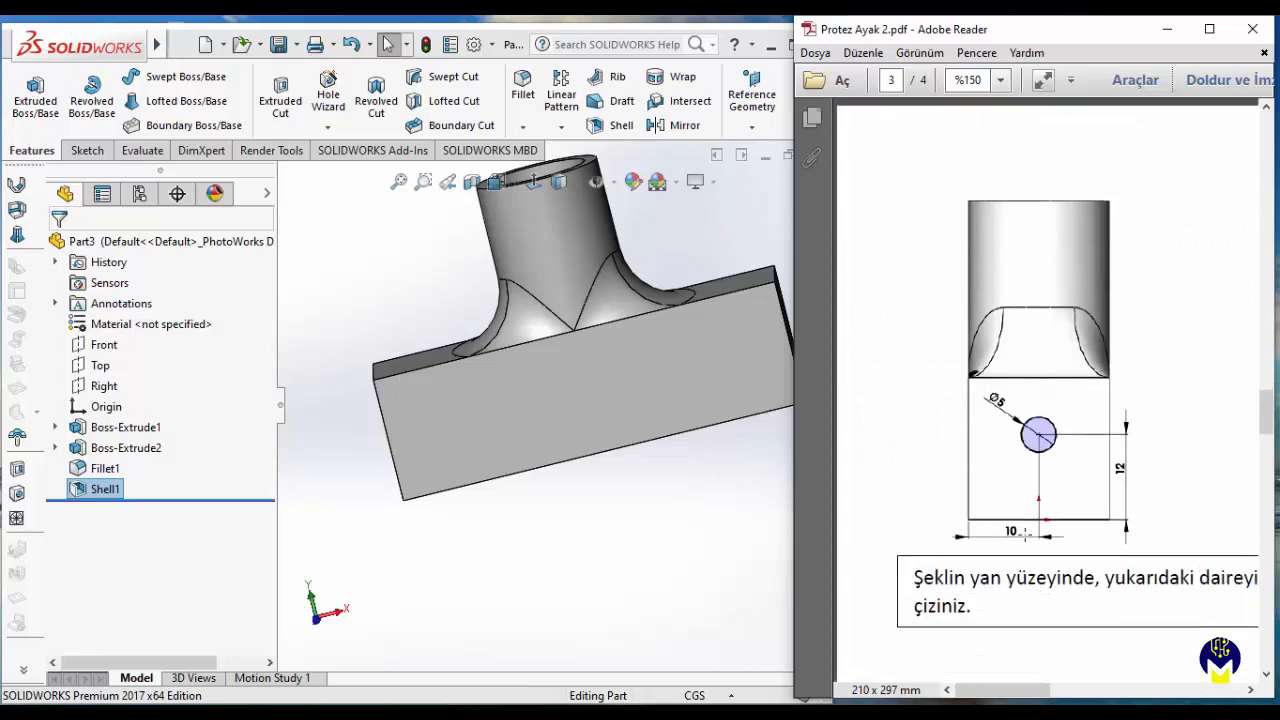
{"action": "left_click_drag", "start_coordinate": [1002, 690], "coordinate": [1022, 690]}
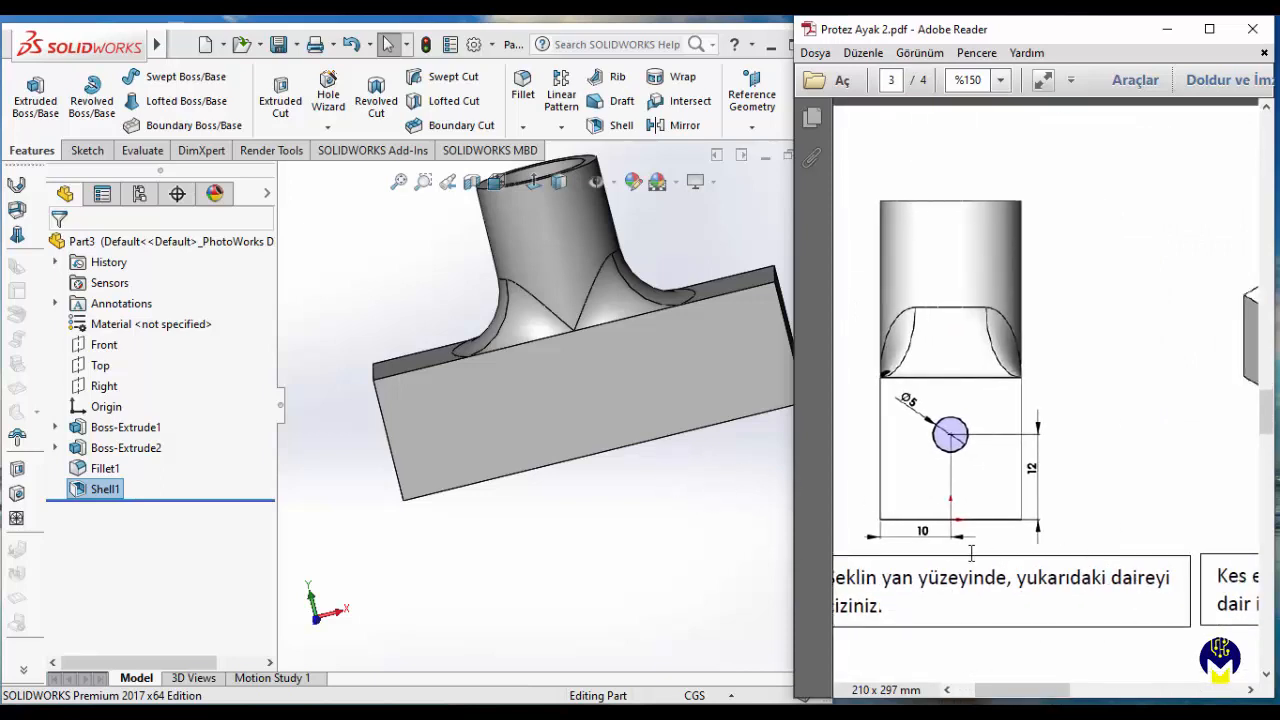
{"action": "scroll", "coordinate": [1000, 520], "scroll_direction": "down", "scroll_amount": 1}
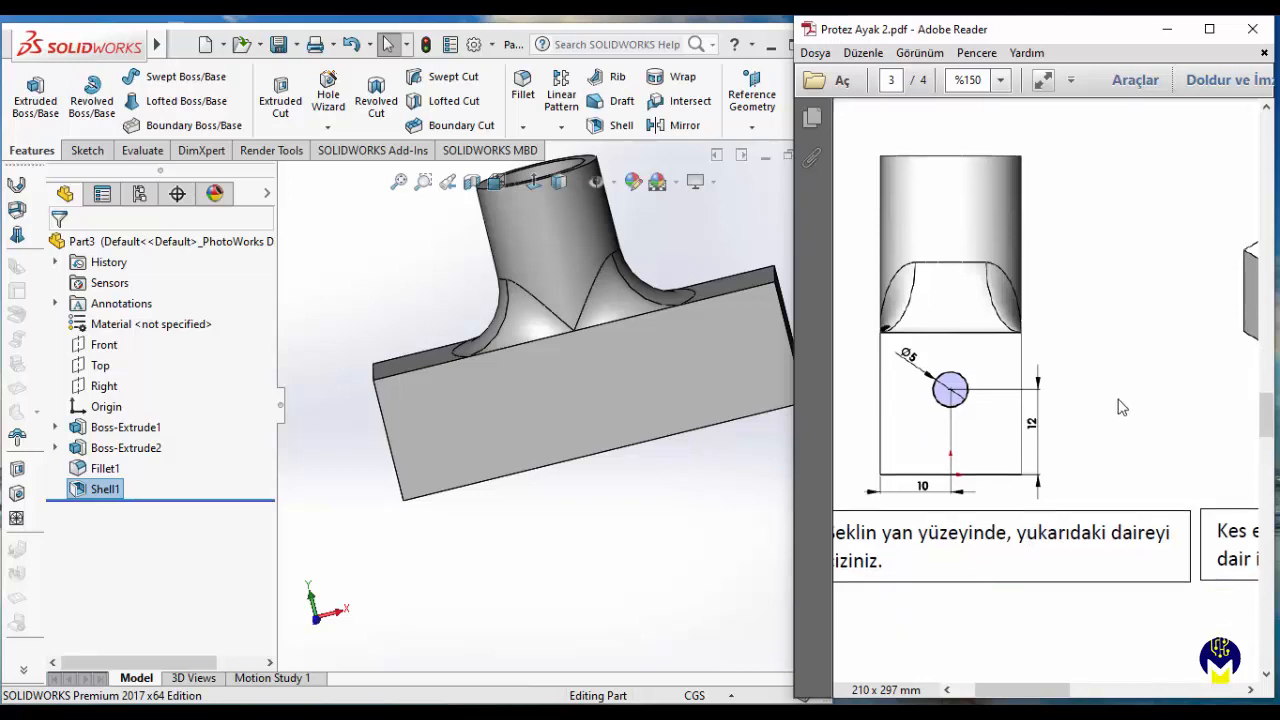
{"action": "scroll", "coordinate": [1082, 403], "scroll_direction": "down", "scroll_amount": 2, "text": "ctrl"}
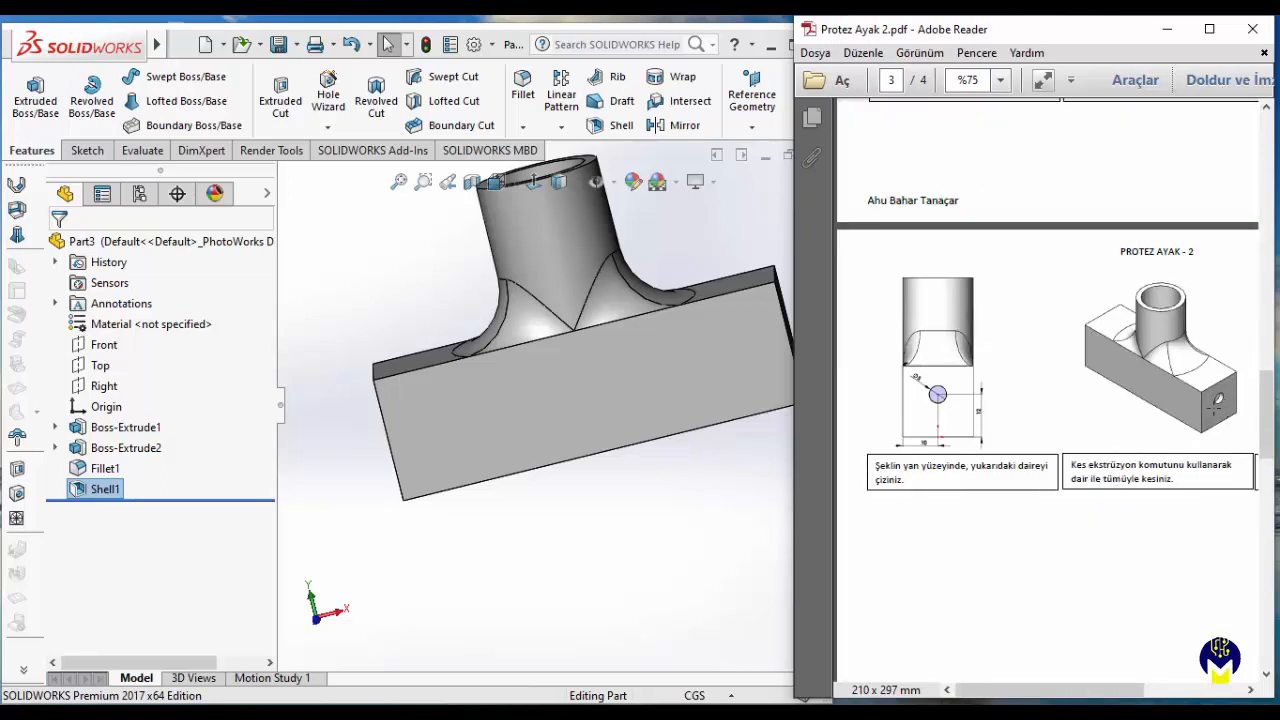
{"action": "mouse_move", "coordinate": [681, 392]}
{"action": "middle_mouse_down"}
{"action": "mouse_move", "coordinate": [586, 429]}
{"action": "mouse_move", "coordinate": [695, 396]}
{"action": "middle_mouse_up"}
{"action": "left_click", "coordinate": [696, 395]}
{"action": "right_click", "coordinate": [696, 395]}
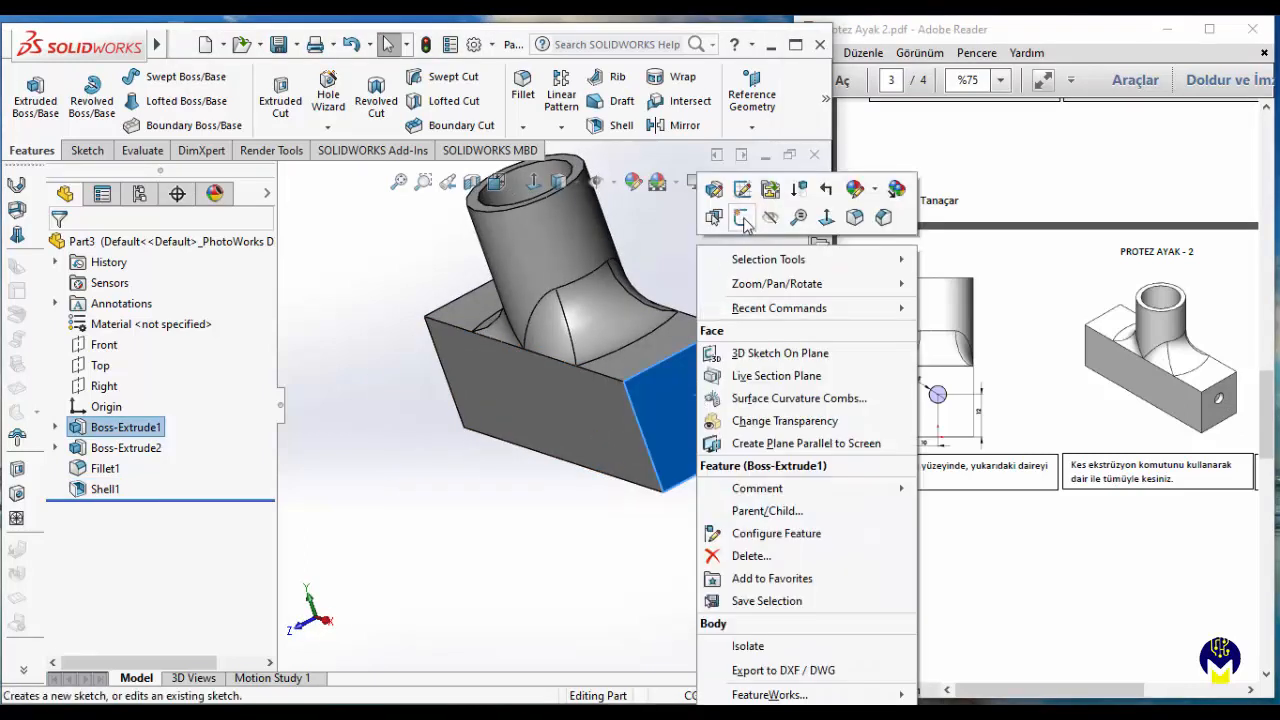
{"action": "left_click", "coordinate": [726, 231]}
{"action": "key", "text": "space"}
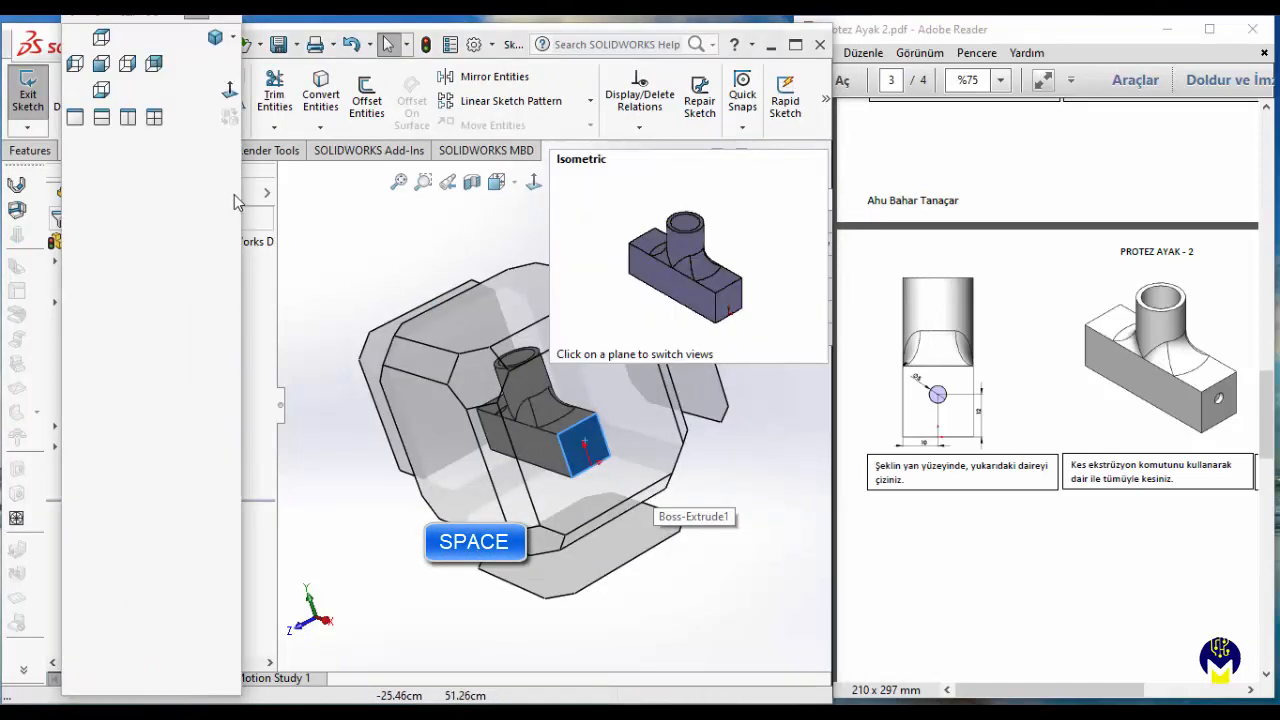
{"action": "left_click", "coordinate": [230, 94]}
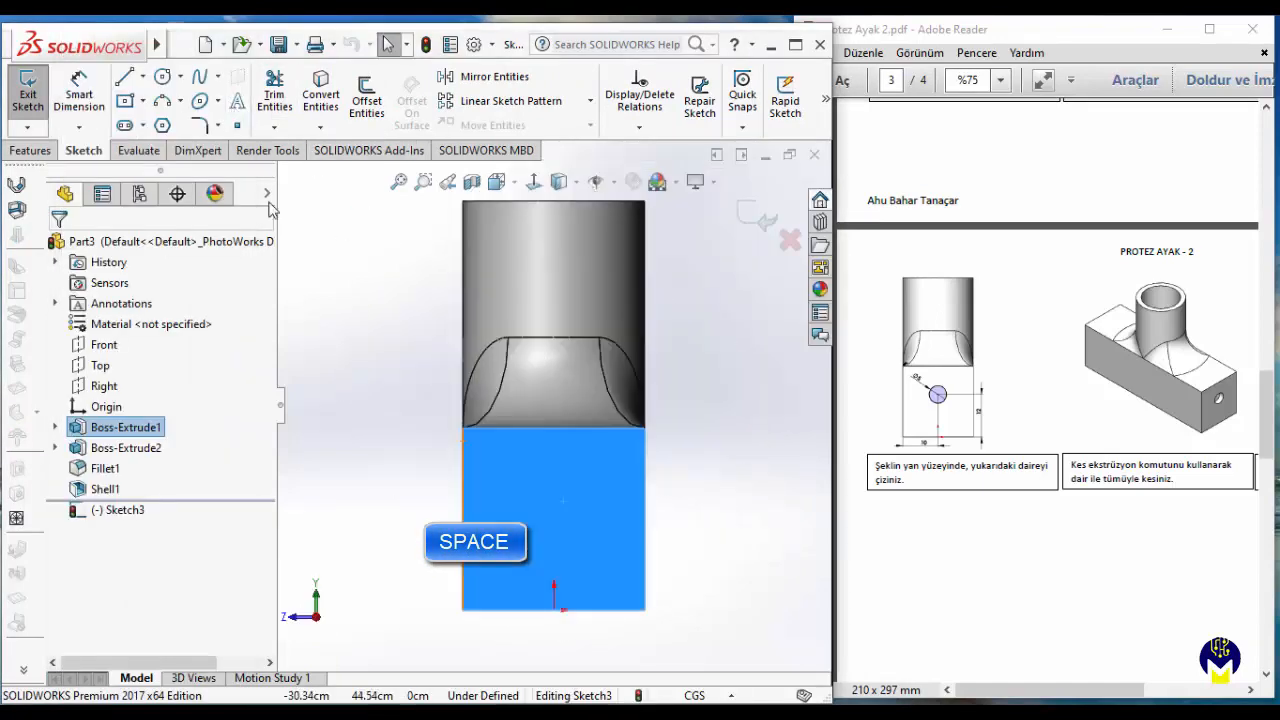
- Draw a circle about 4.7 cm in diameter on the end face, centred about 15.1 cm directly above the origin
{"action": "left_click", "coordinate": [162, 76]}
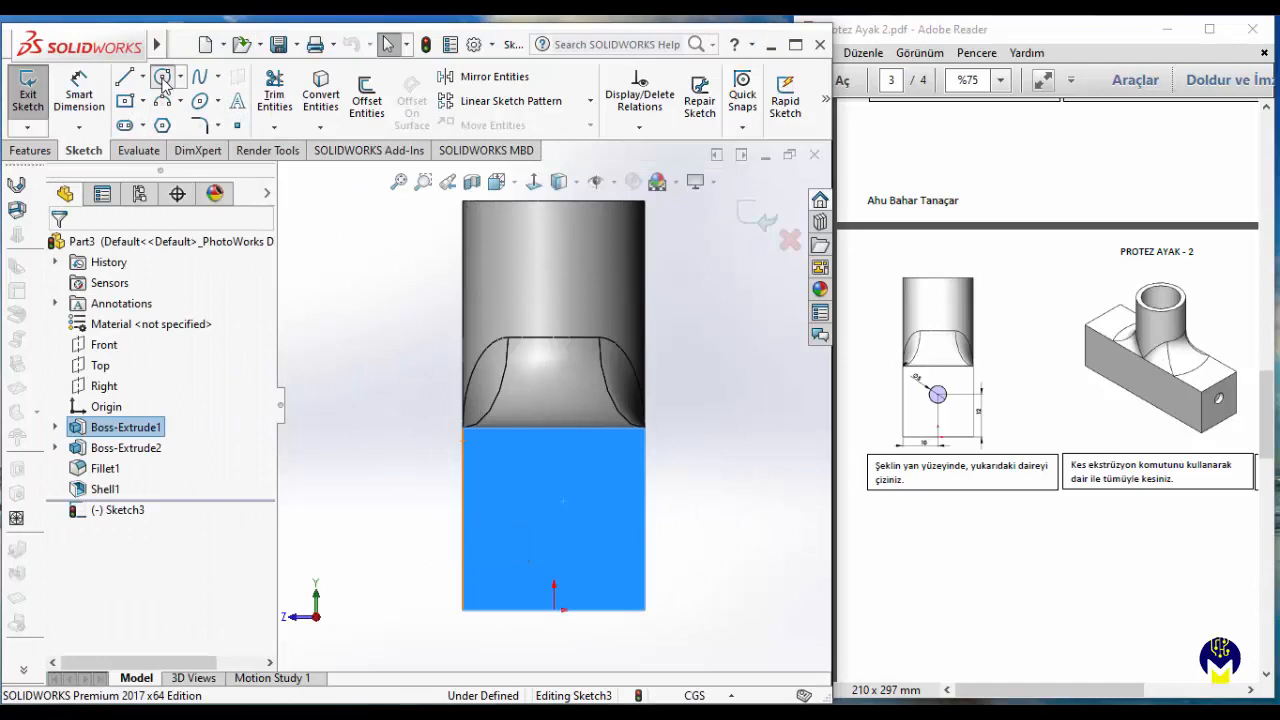
{"action": "left_click", "coordinate": [554, 472]}
{"action": "left_click", "coordinate": [570, 487]}
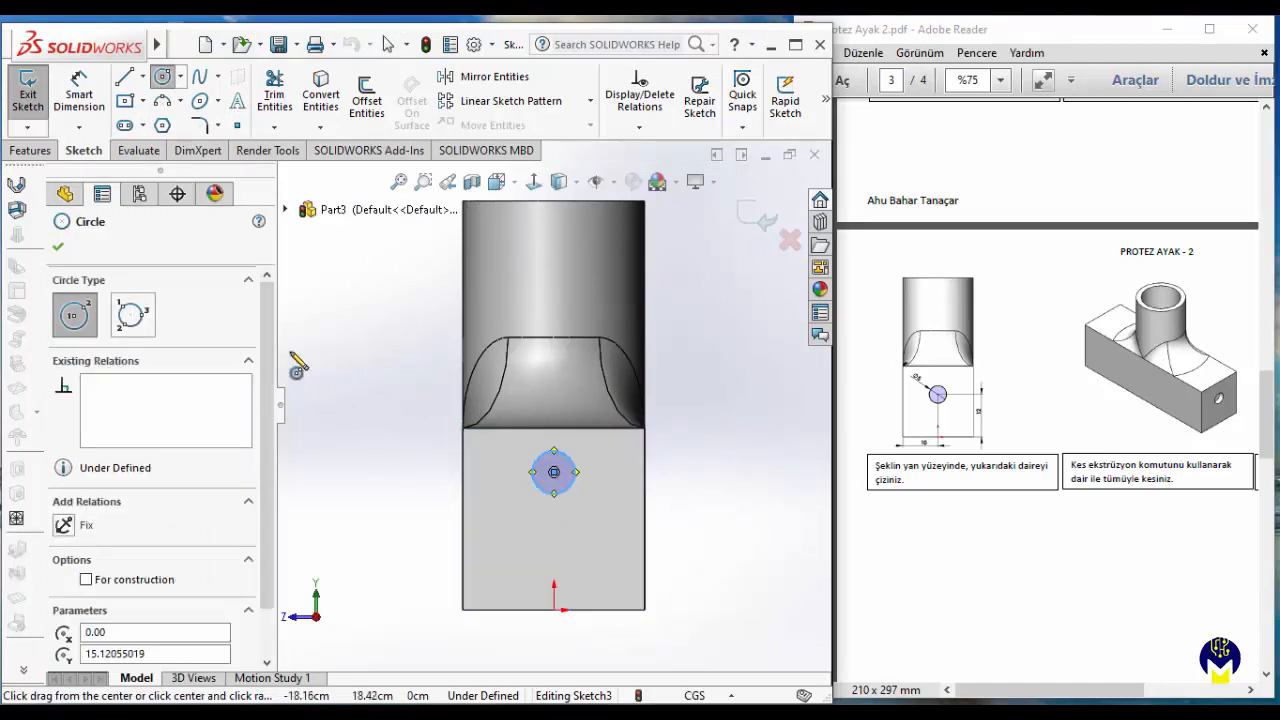
- Dimension the circle's centre 10 cm from the face's vertical side edge and set its diameter to 5 cm
{"action": "left_click", "coordinate": [79, 100]}
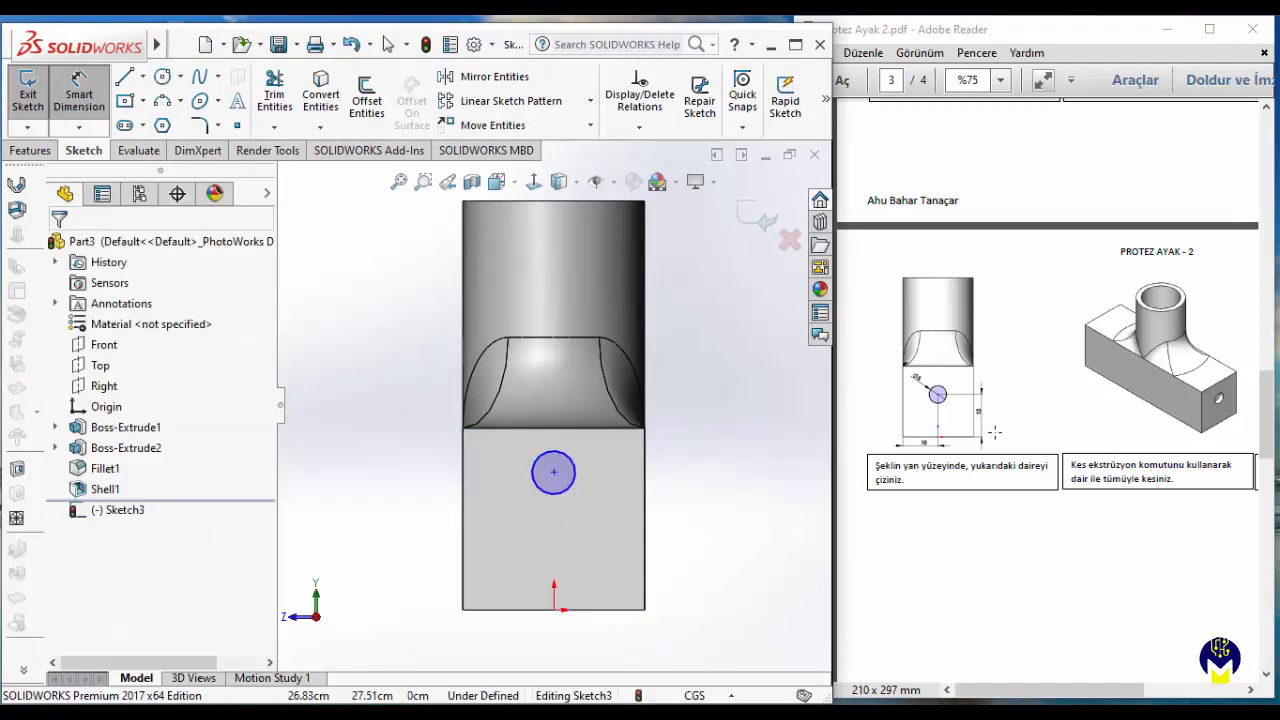
{"action": "left_click", "coordinate": [554, 473]}
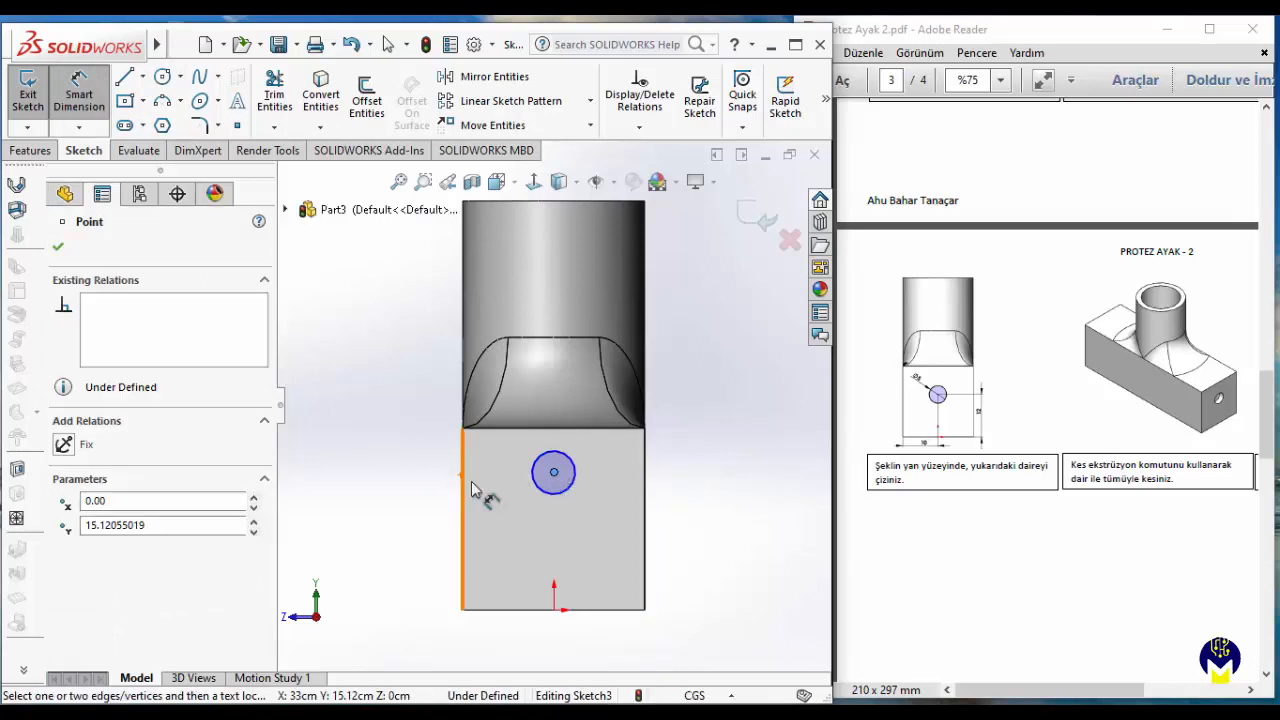
{"action": "left_click", "coordinate": [470, 497]}
{"action": "left_click", "coordinate": [503, 518]}
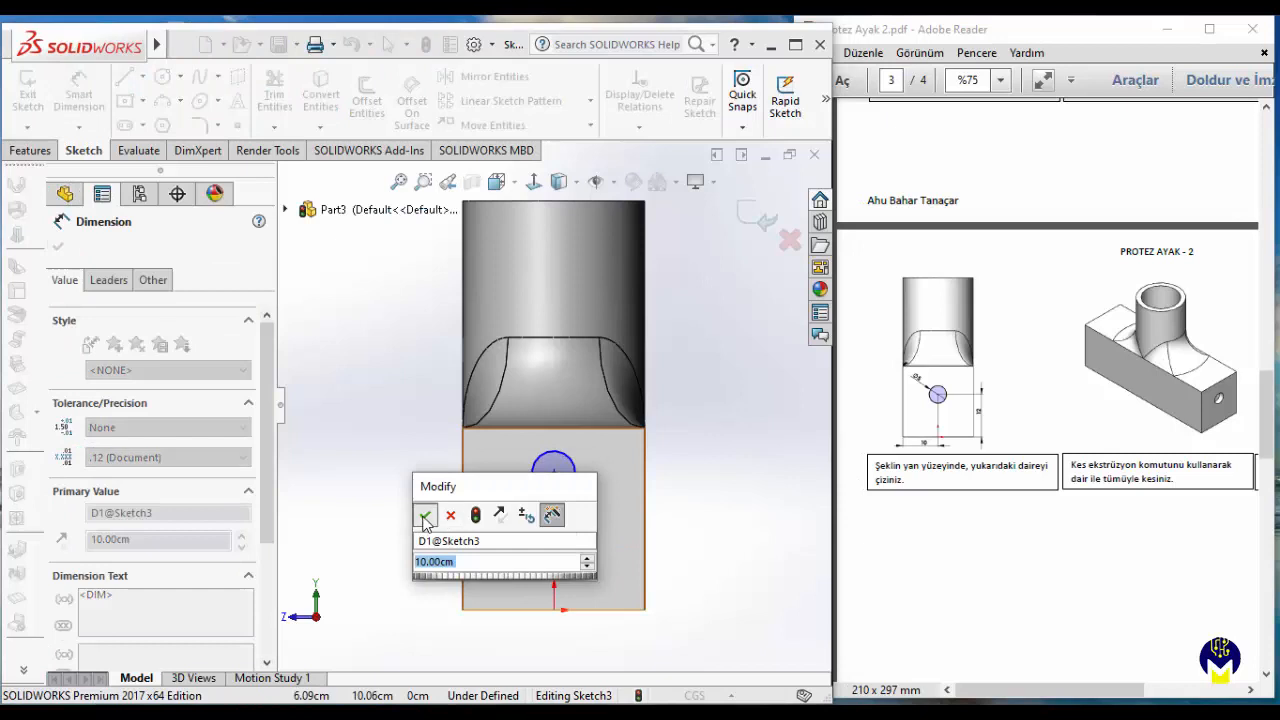
{"action": "left_click", "coordinate": [424, 514]}
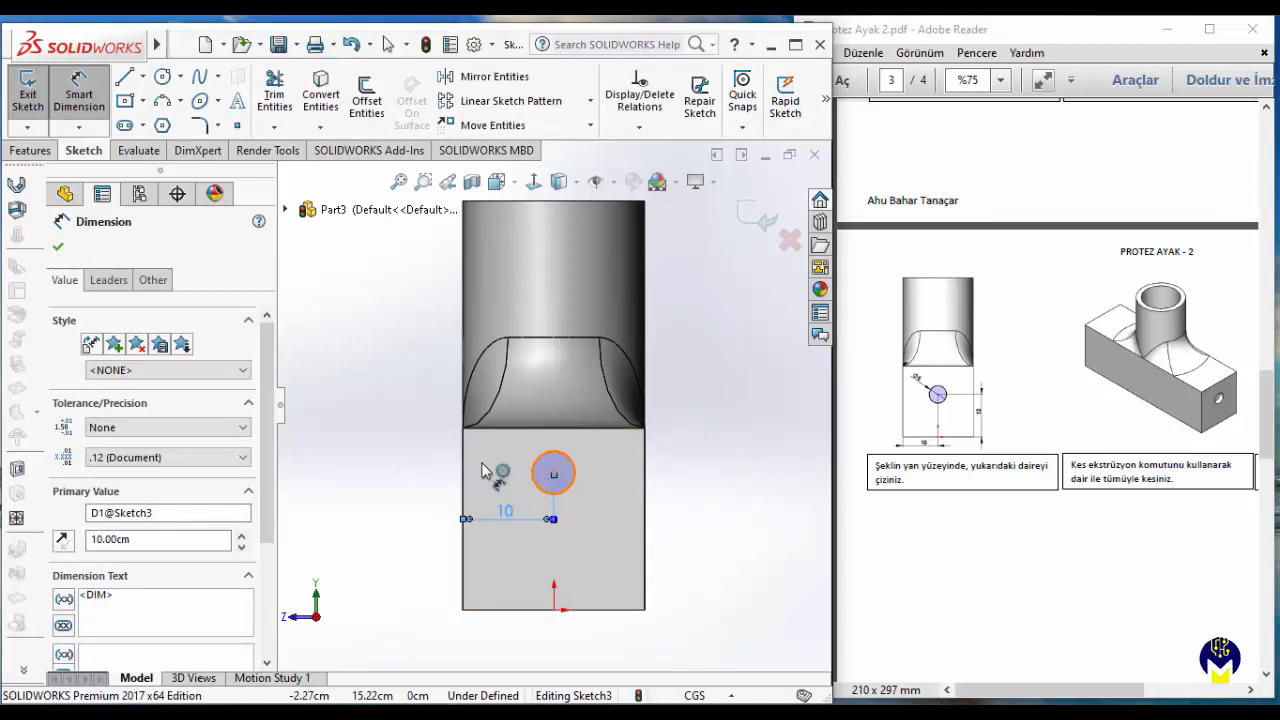
{"action": "left_click", "coordinate": [533, 469]}
{"action": "left_click", "coordinate": [440, 467]}
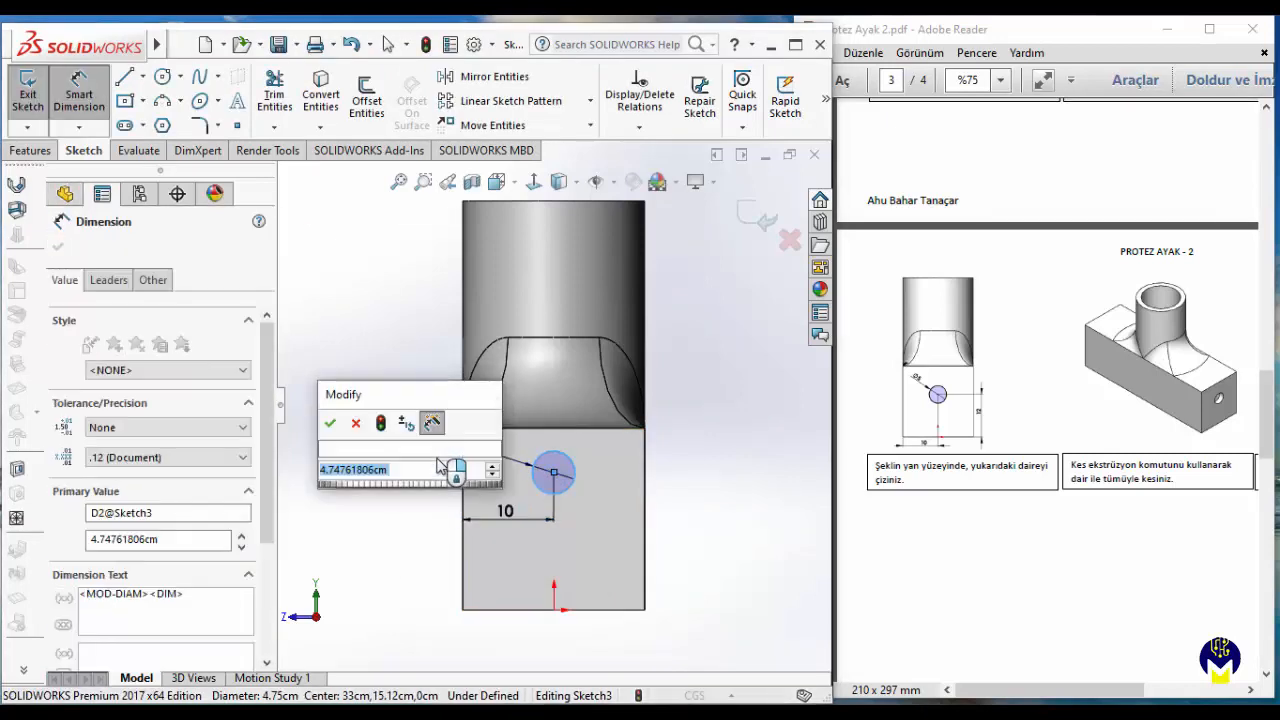
{"action": "type", "text": "5"}
{"action": "key", "text": "Return"}
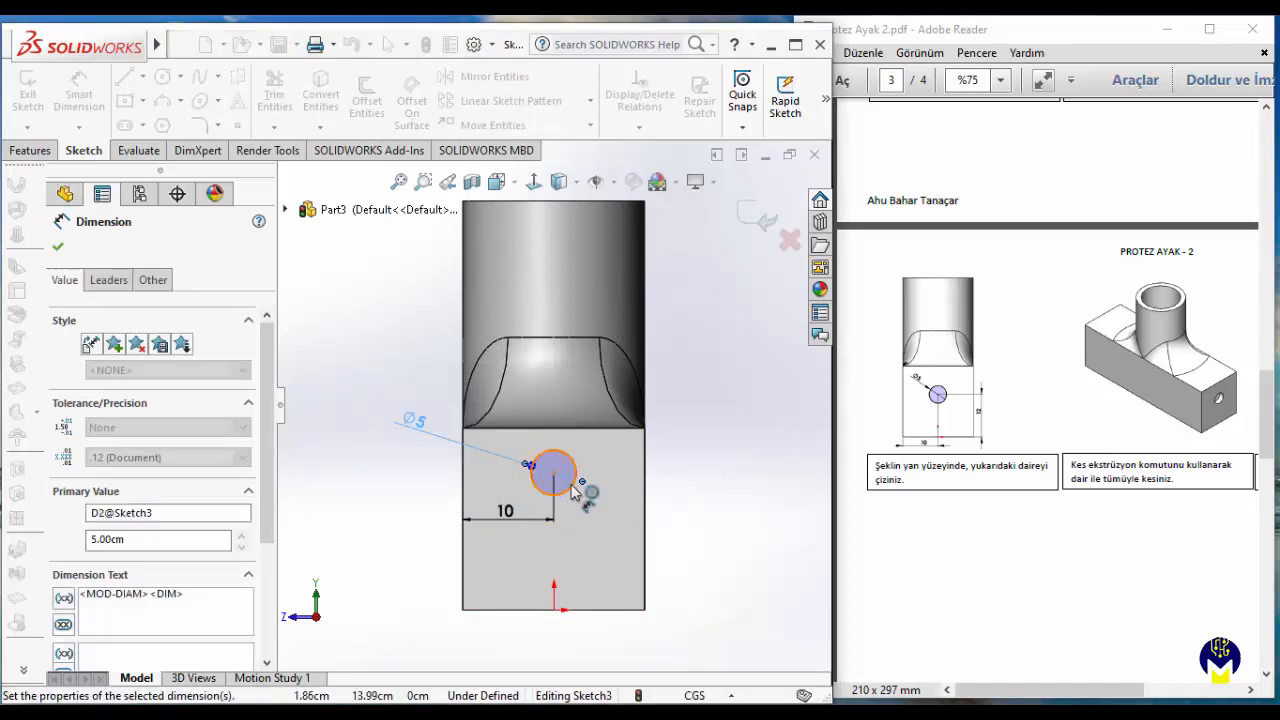
- Dimension the circle's height above the box's bottom edge and set it to 12 cm
{"action": "left_click", "coordinate": [573, 488]}
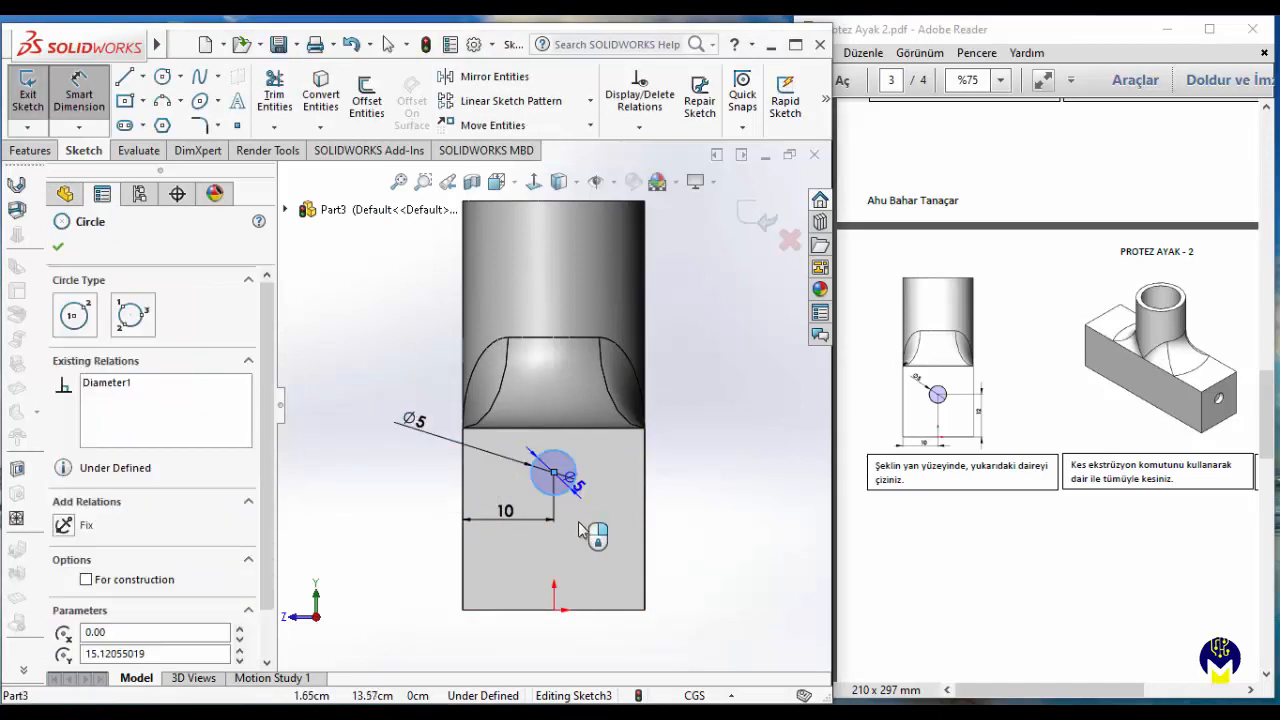
{"action": "left_click", "coordinate": [615, 608]}
{"action": "left_click", "coordinate": [697, 560]}
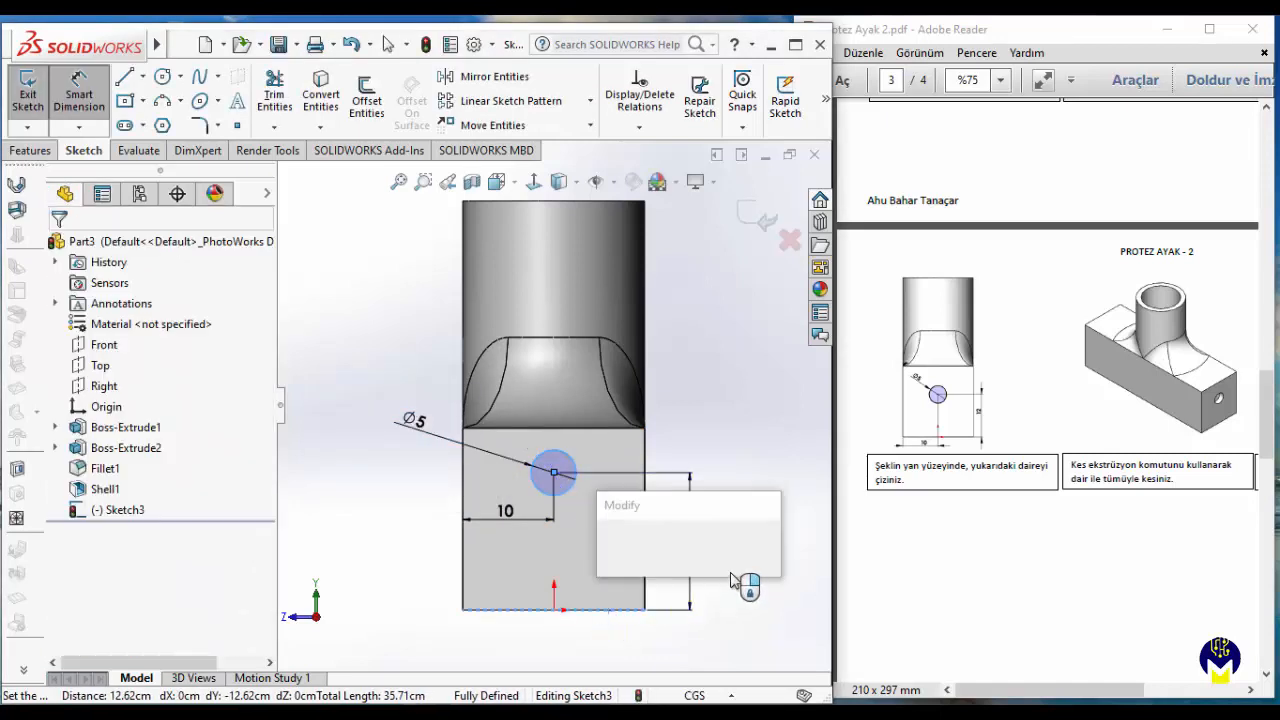
{"action": "type", "text": "12"}
{"action": "key", "text": "Return"}
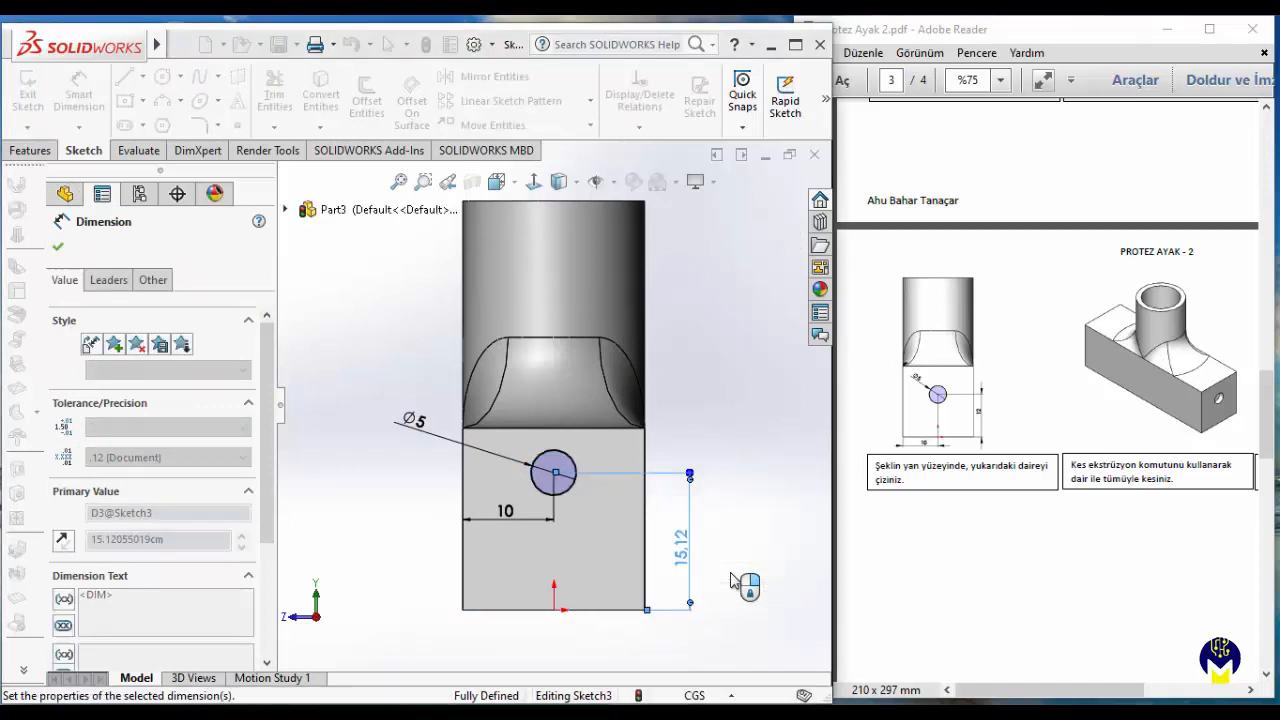
- Cut the 5 cm circle from the end face through all of the box with an Extruded Cut
{"action": "left_click", "coordinate": [32, 151]}
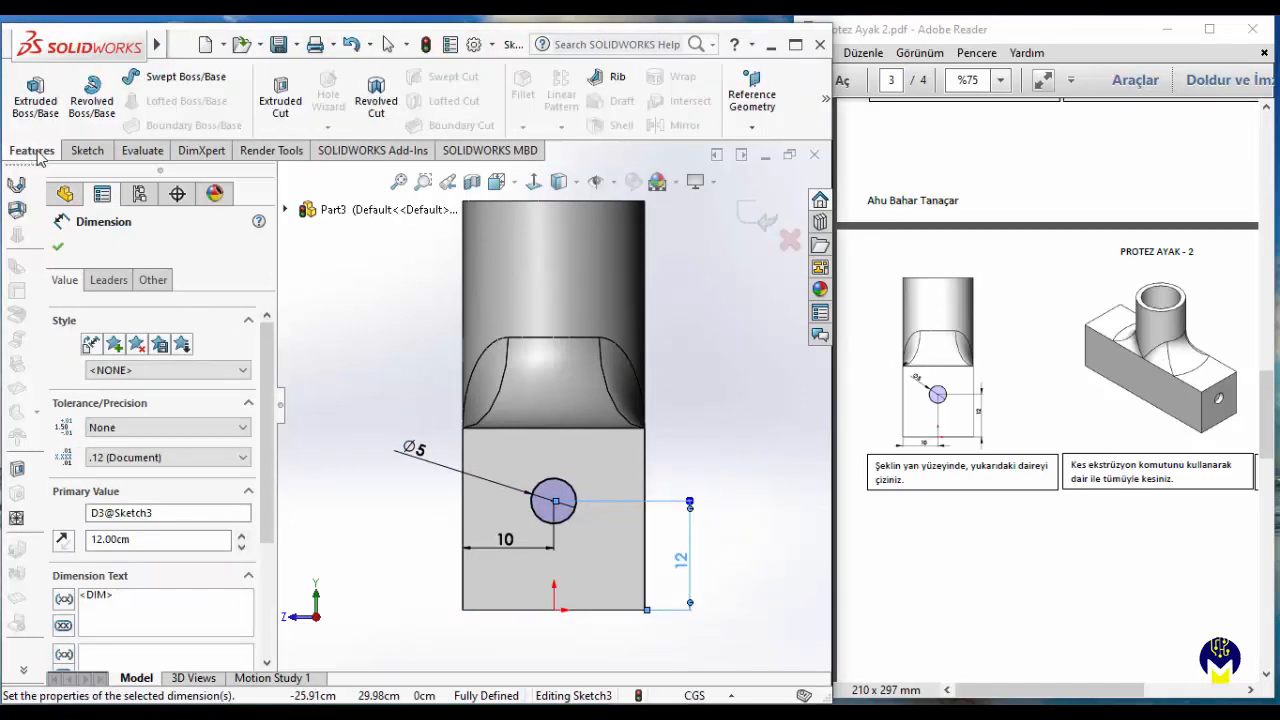
{"action": "left_click", "coordinate": [280, 100]}
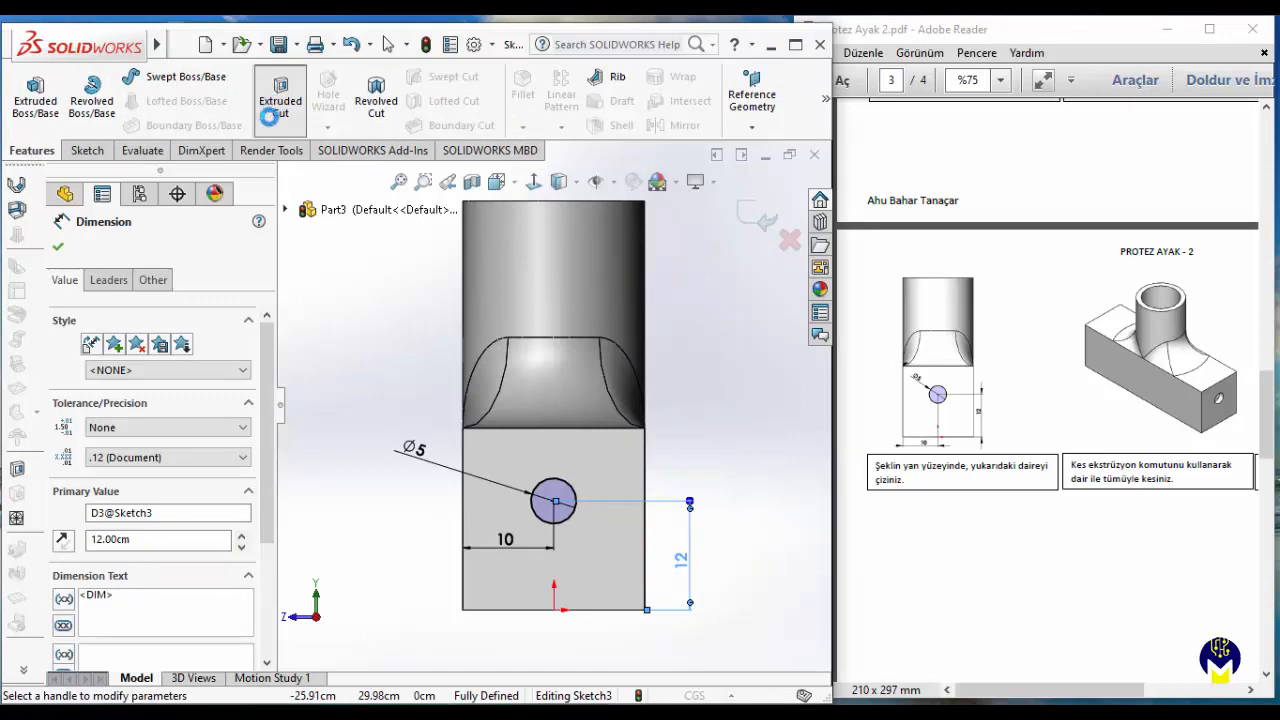
{"action": "left_click", "coordinate": [250, 360]}
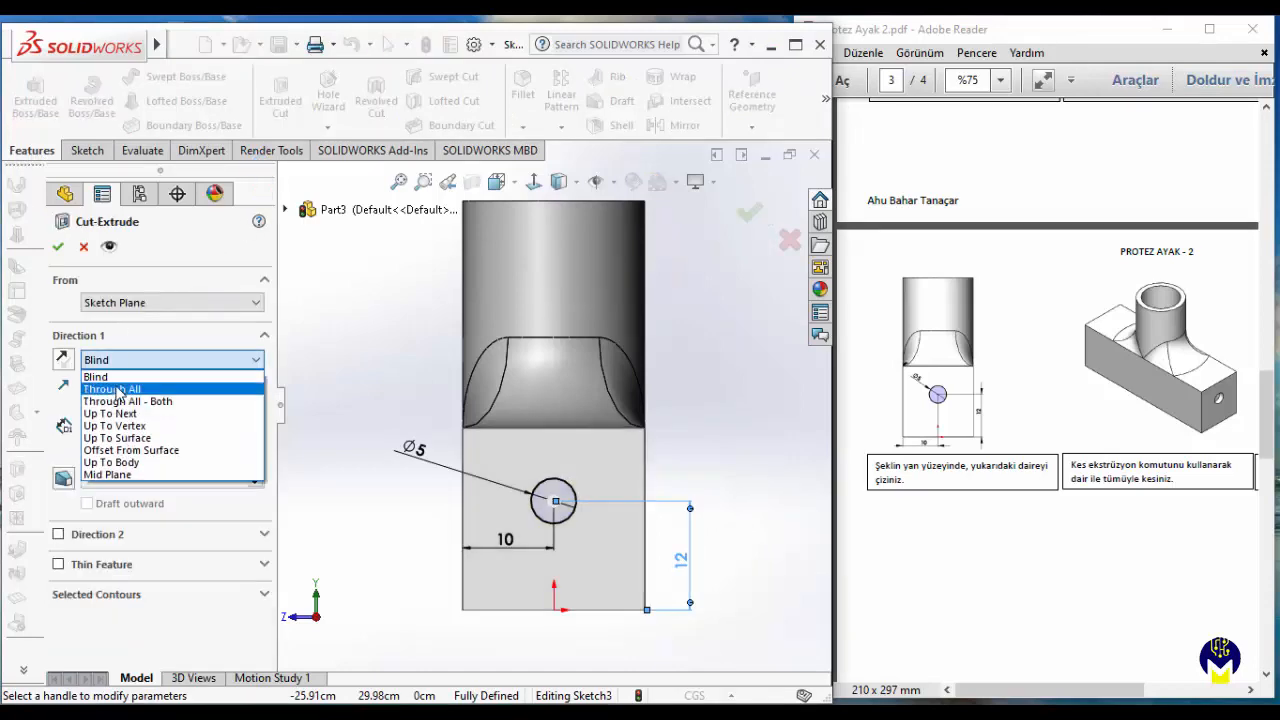
{"action": "left_click", "coordinate": [150, 388]}
{"action": "middle_click_drag", "start_coordinate": [409, 401], "coordinate": [467, 453]}
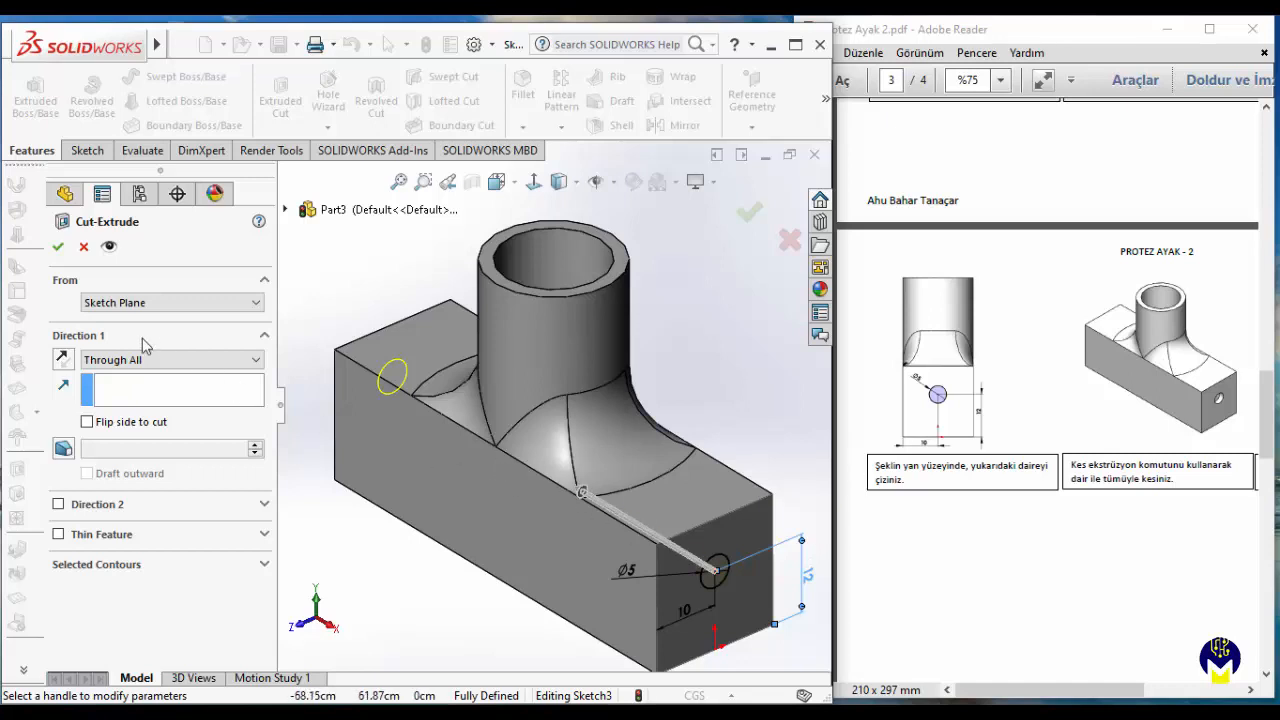
{"action": "left_click", "coordinate": [62, 358]}
{"action": "left_click", "coordinate": [62, 359]}
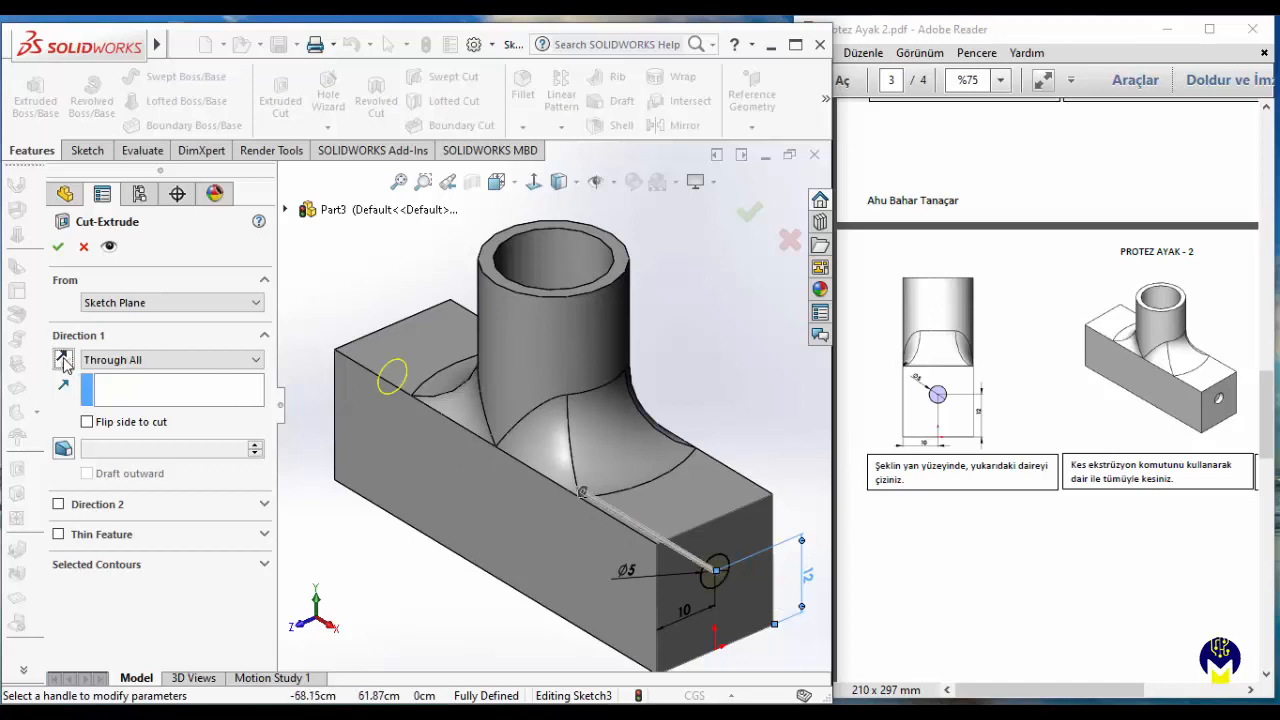
{"action": "left_click", "coordinate": [746, 218]}
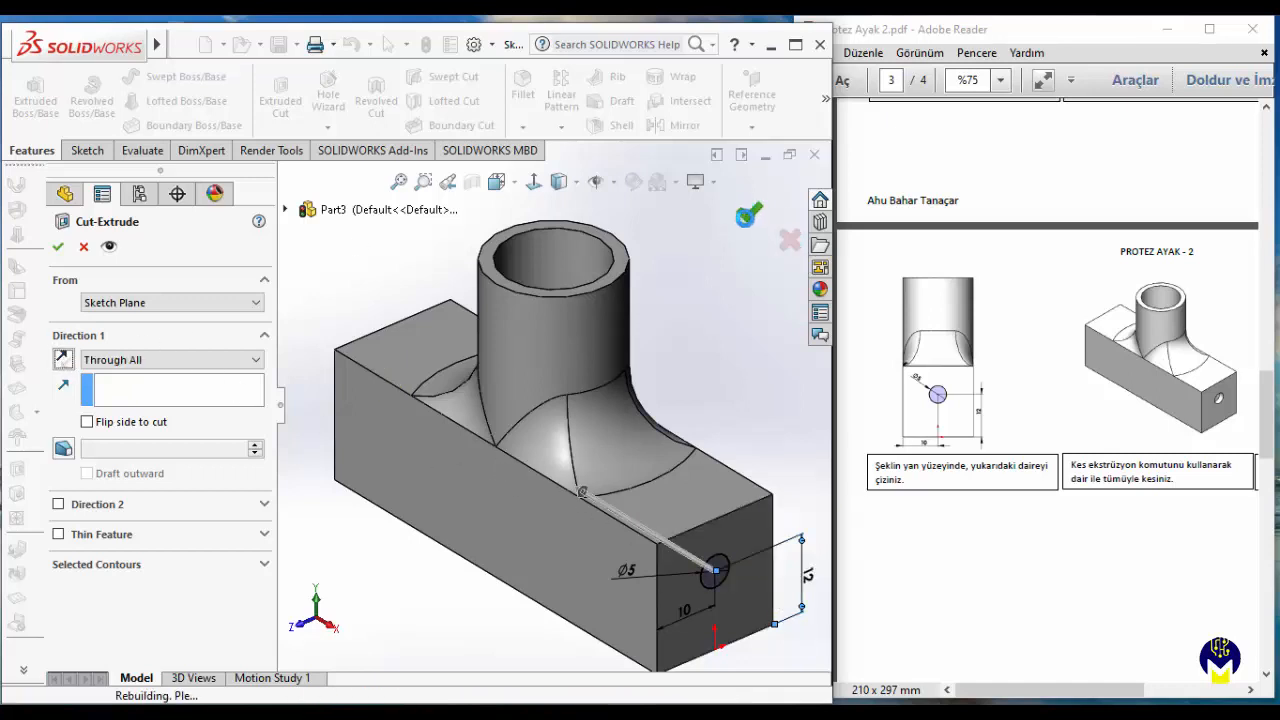
- Save the finished part as Part3
{"action": "left_click", "coordinate": [752, 404]}
{"action": "left_click", "coordinate": [280, 45]}
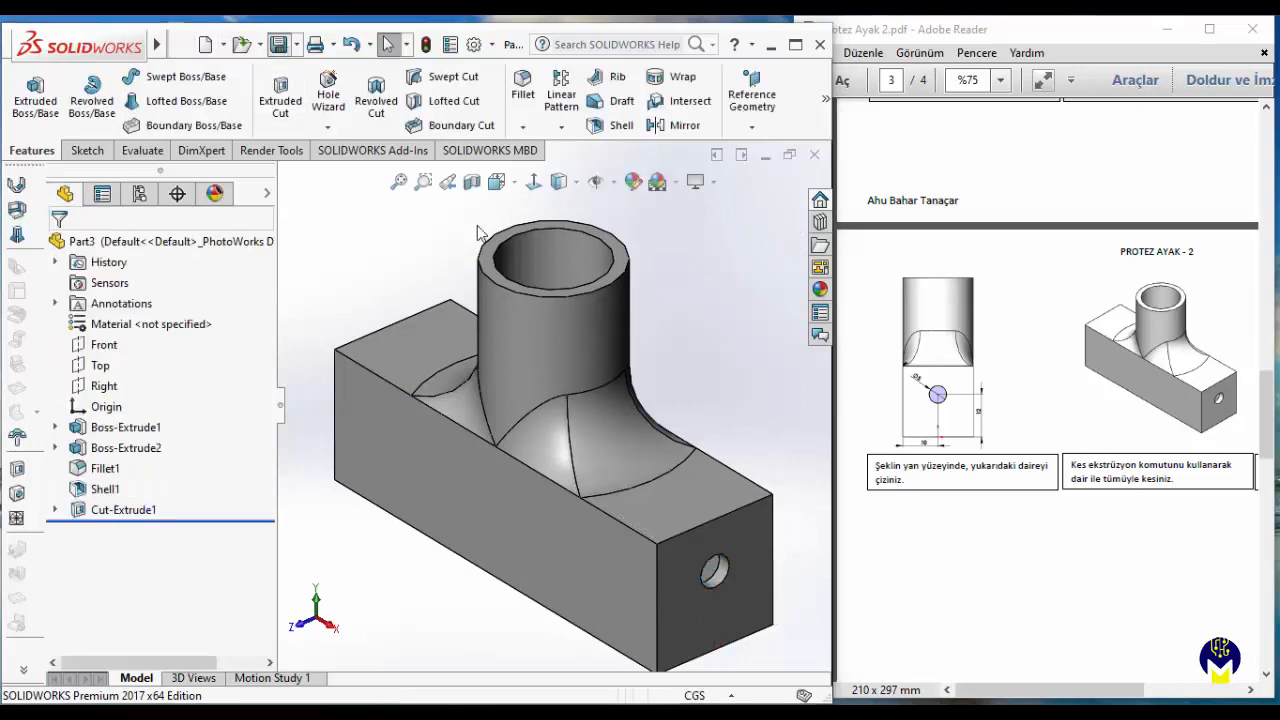
{"action": "left_click", "coordinate": [587, 547]}
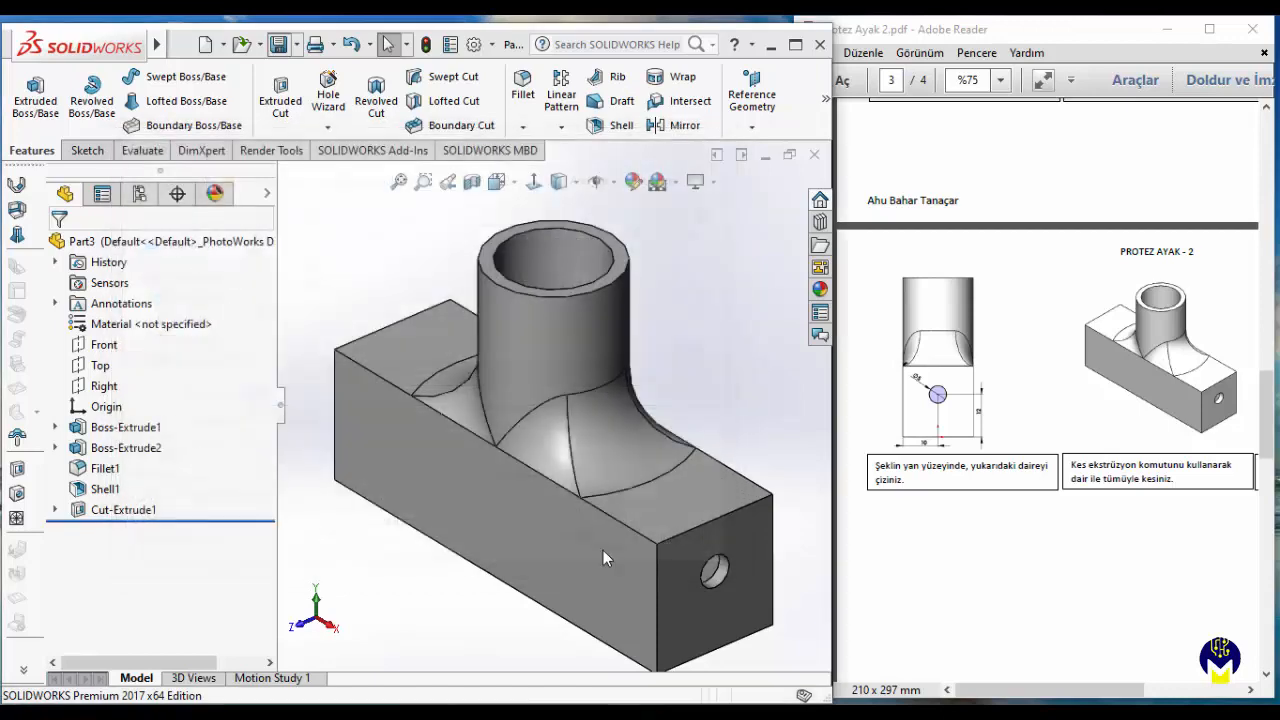
- Find the tube drawing in the PDF and create a new part with its units set to CGS
{"action": "scroll", "coordinate": [1032, 479], "scroll_direction": "down", "scroll_amount": 5}
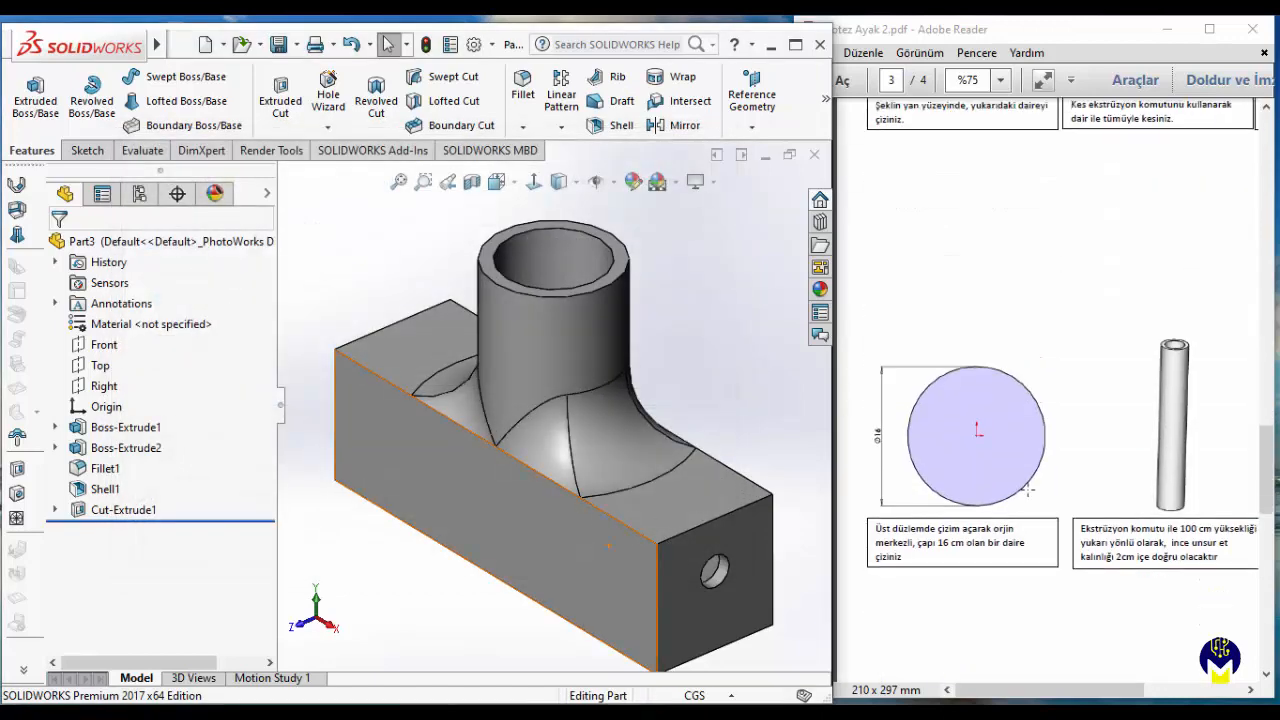
{"action": "scroll", "coordinate": [1028, 490], "scroll_direction": "down", "scroll_amount": 1}
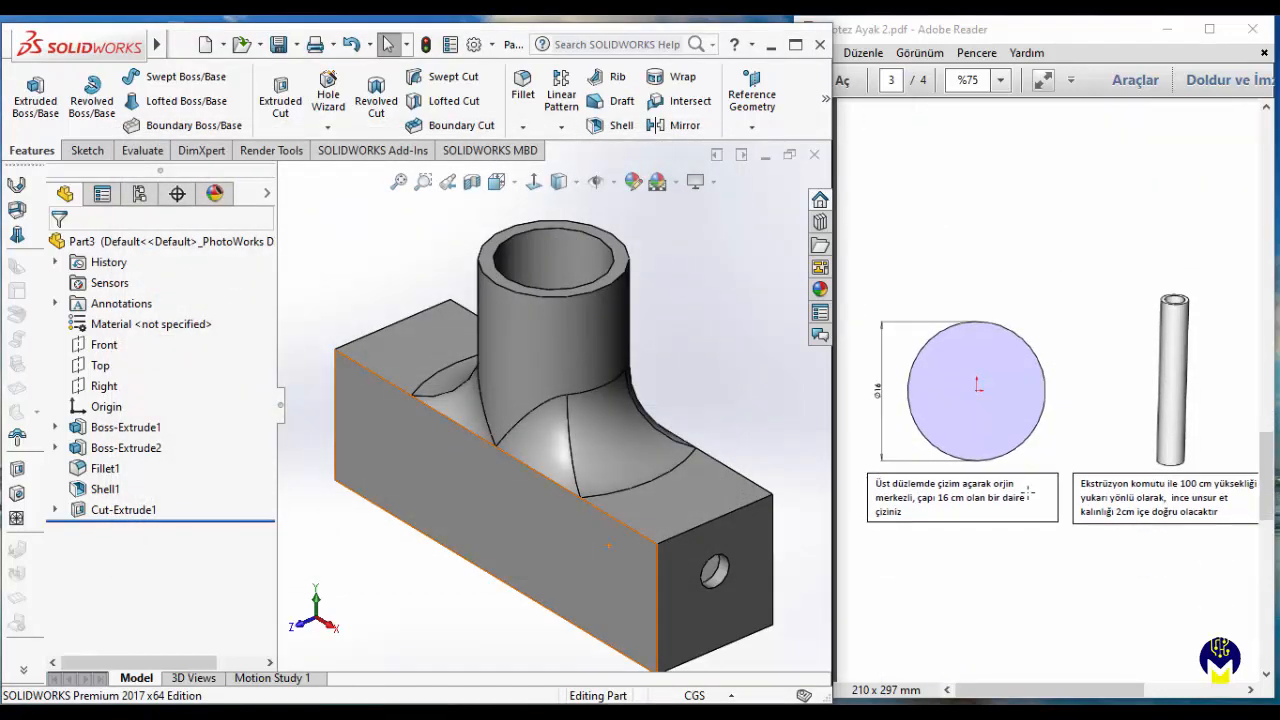
{"action": "mouse_move", "coordinate": [1034, 692]}
{"action": "left_mouse_down"}
{"action": "mouse_move", "coordinate": [1147, 692]}
{"action": "mouse_move", "coordinate": [1032, 692]}
{"action": "left_mouse_up"}
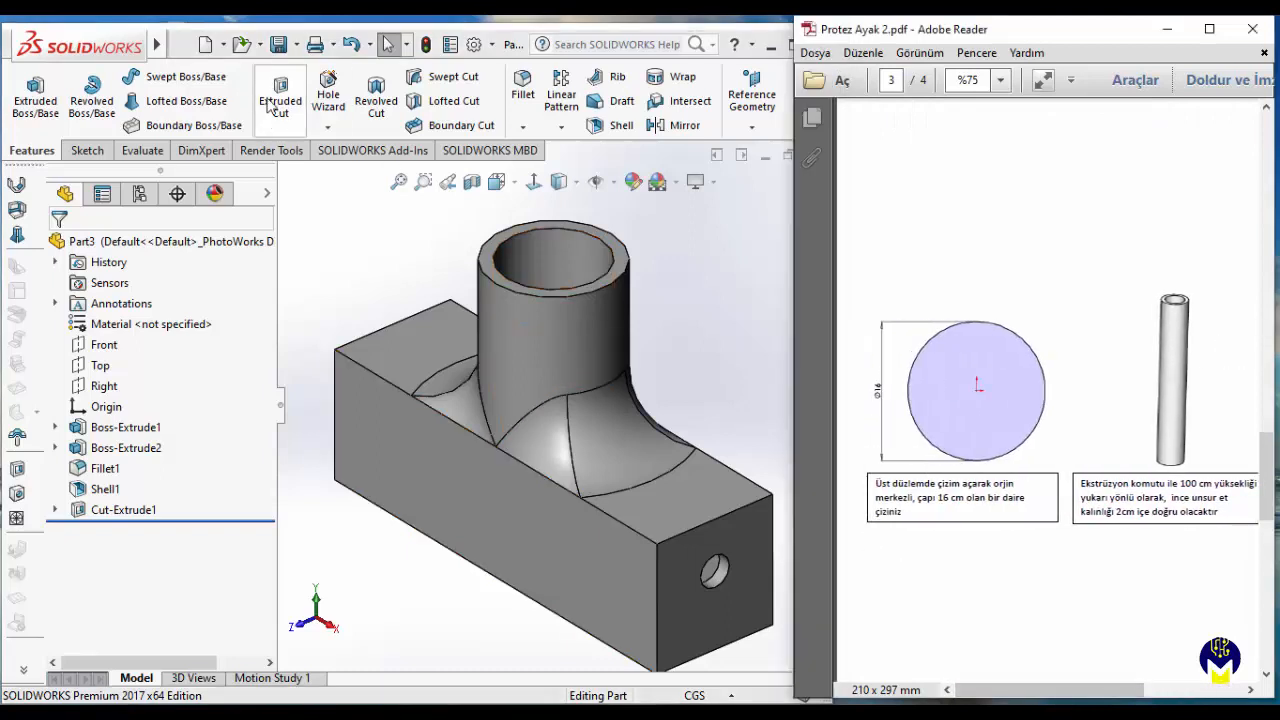
{"action": "left_click", "coordinate": [208, 45]}
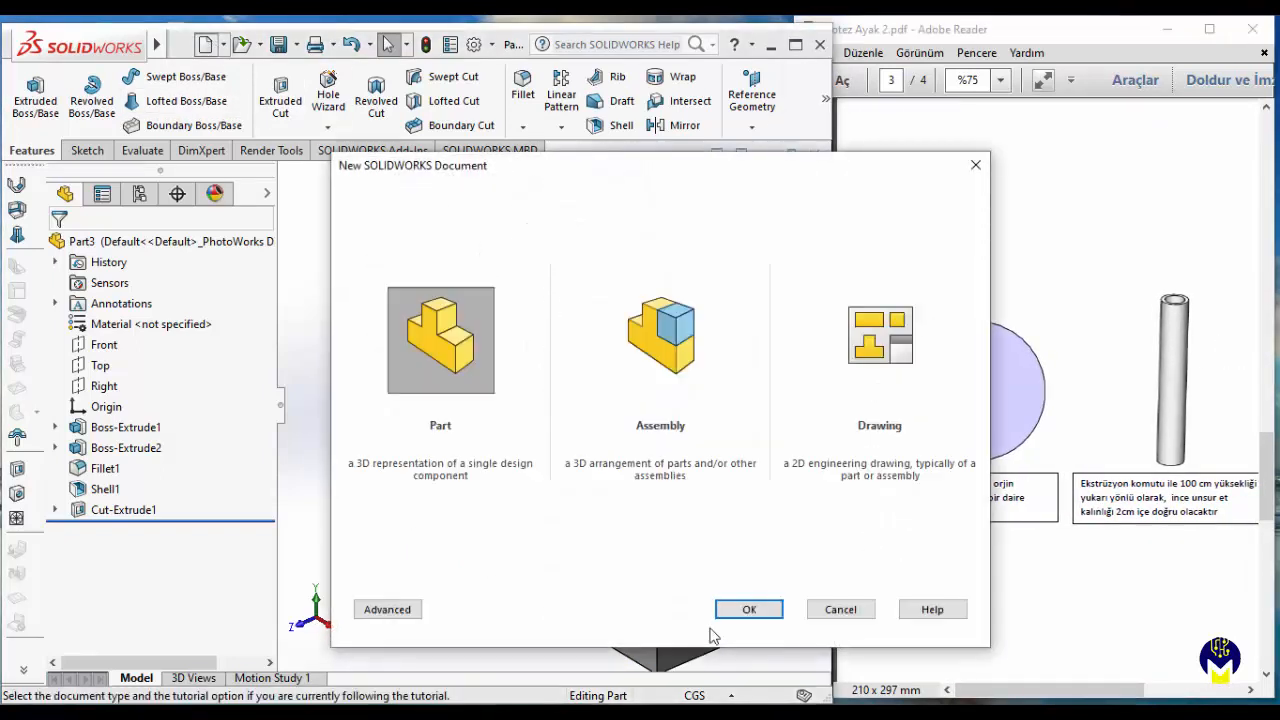
{"action": "left_click", "coordinate": [771, 613]}
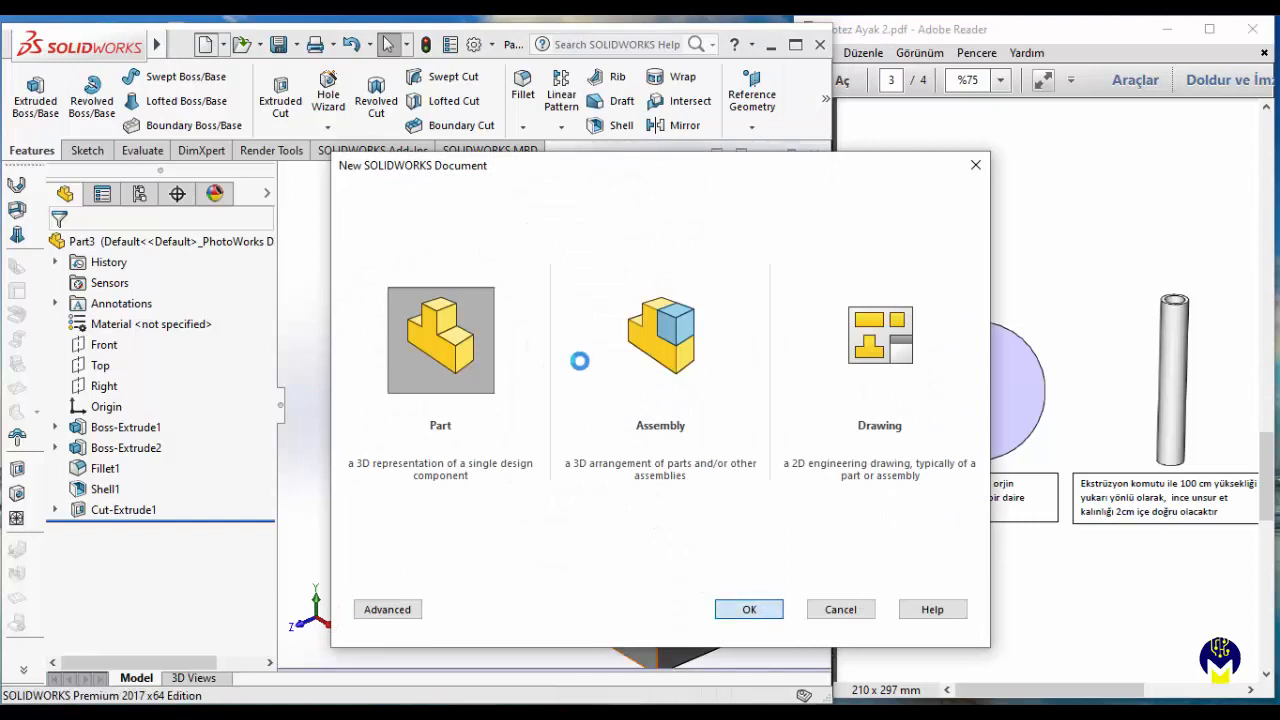
{"action": "left_click", "coordinate": [735, 697]}
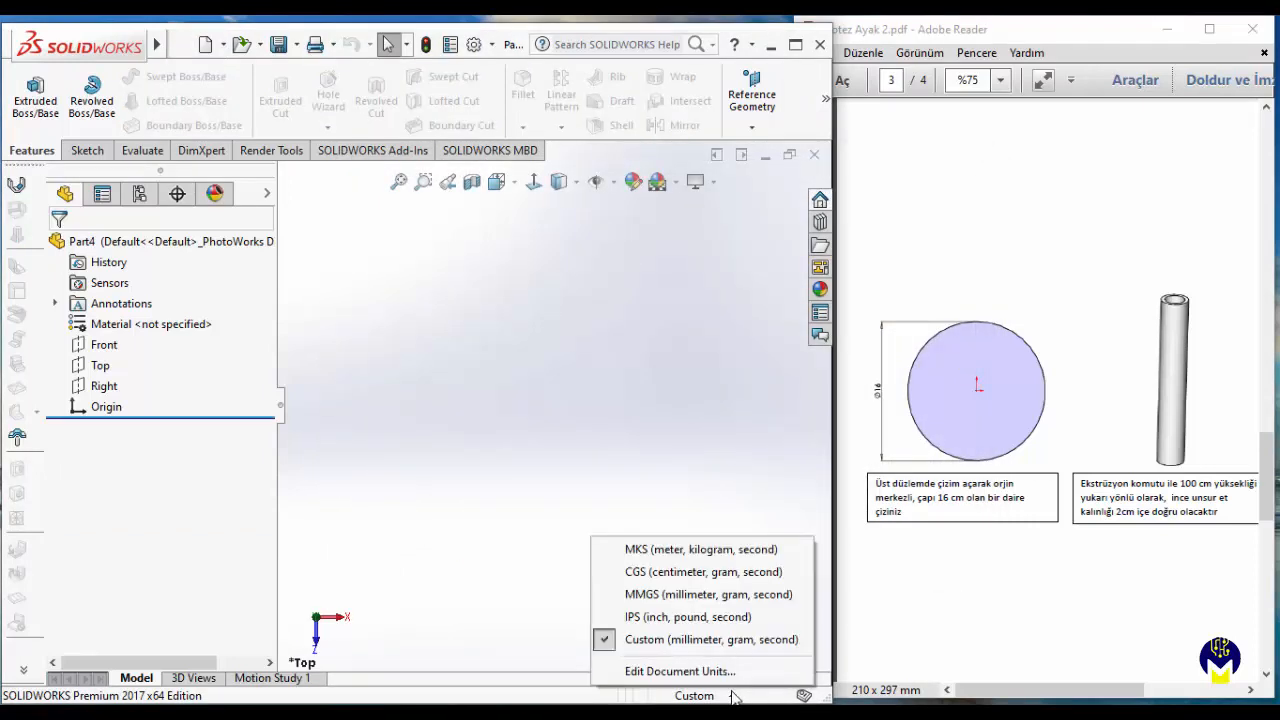
{"action": "left_click", "coordinate": [650, 569]}
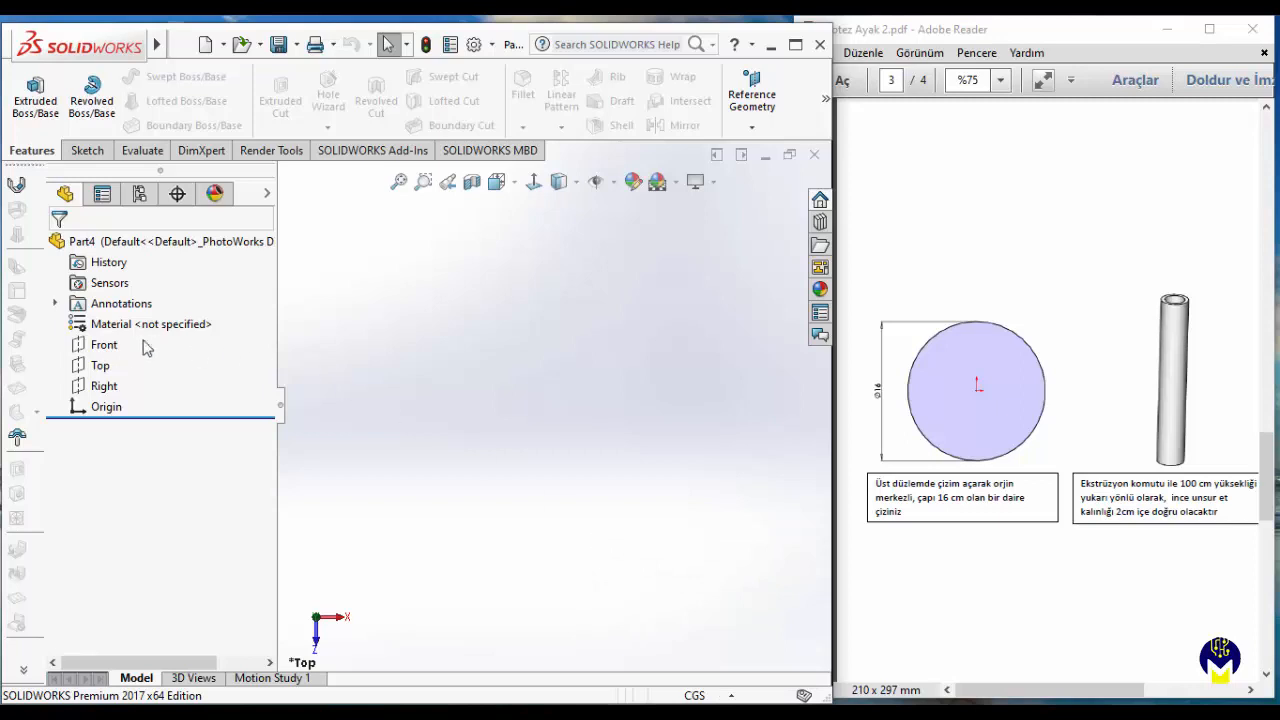
- Start a sketch on the Top plane and draw a circle about 7.5 cm in diameter centred on the origin
{"action": "key", "text": "ctrl+1"}
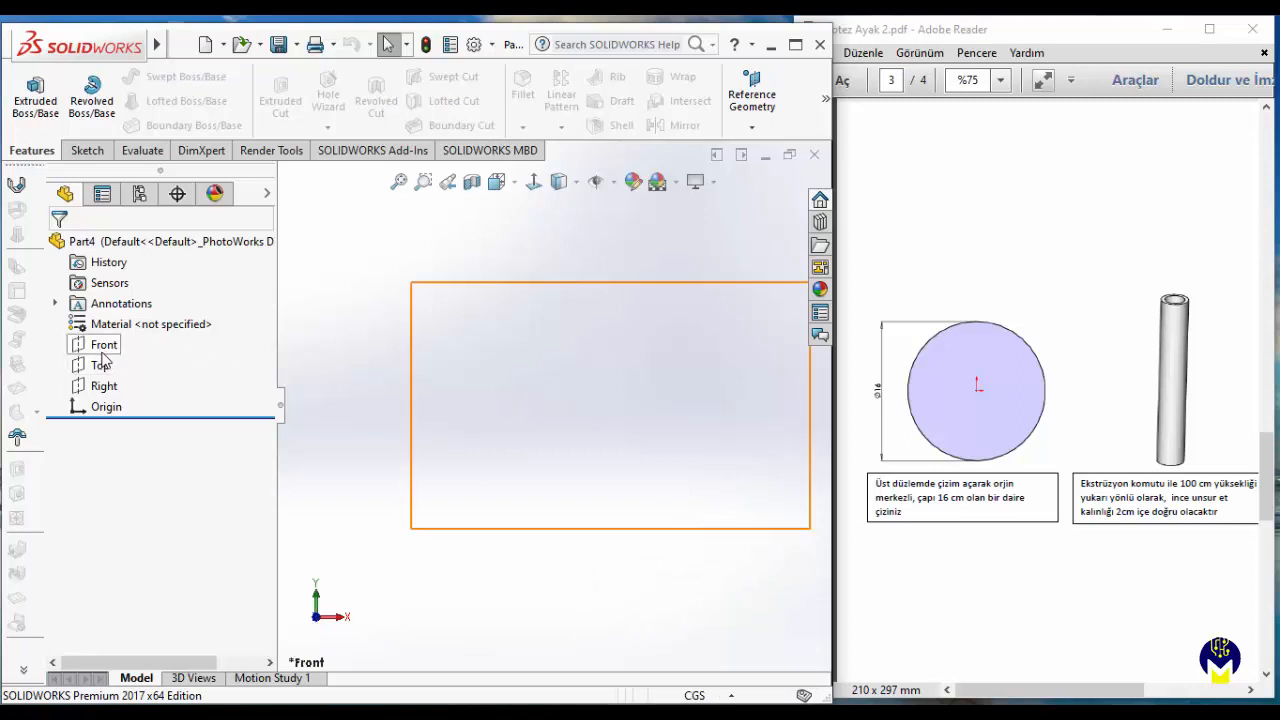
{"action": "right_click", "coordinate": [101, 366]}
{"action": "left_click", "coordinate": [117, 341]}
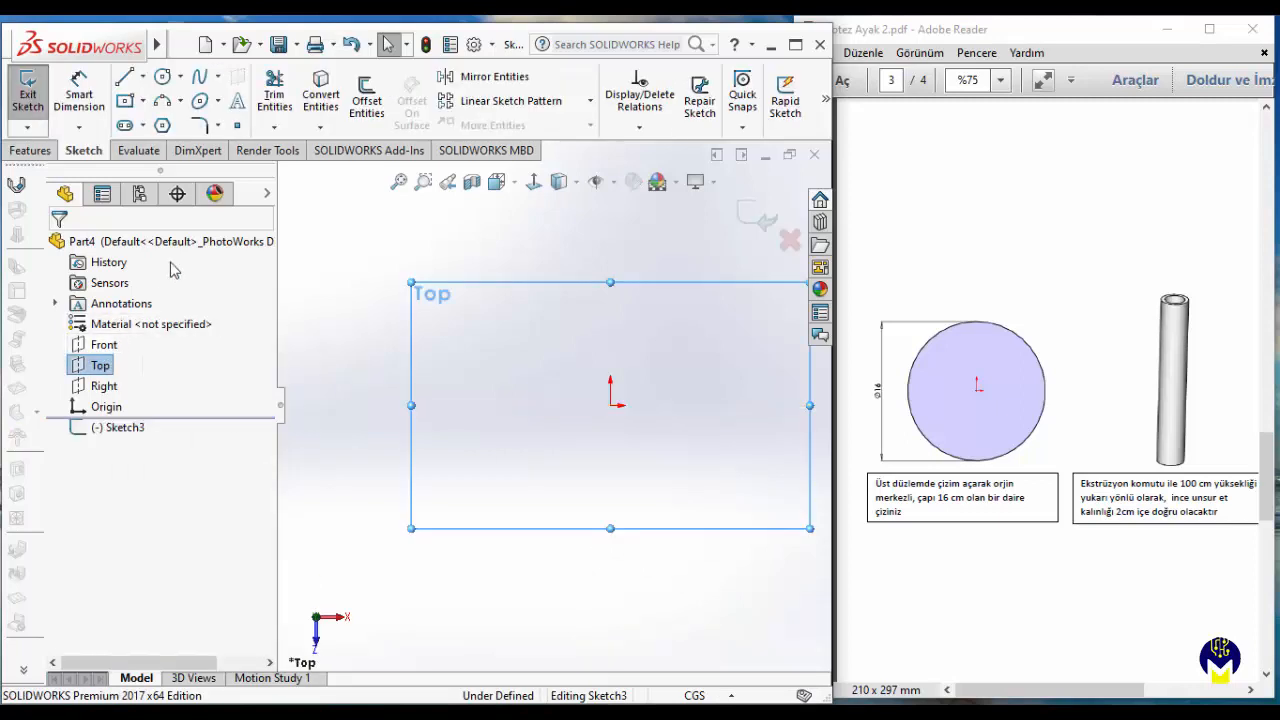
{"action": "left_click", "coordinate": [610, 405]}
{"action": "left_click", "coordinate": [636, 494]}
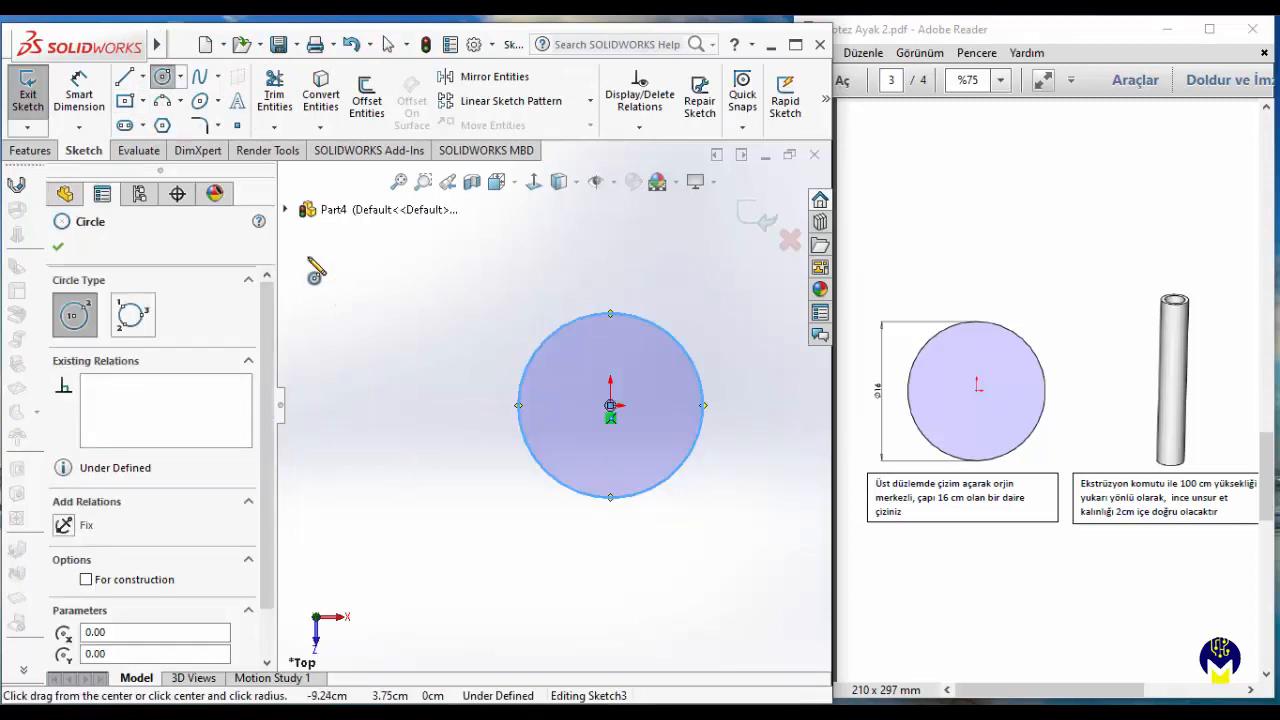
- Dimension the circle's diameter and set it to 16 cm
{"action": "left_click", "coordinate": [79, 92]}
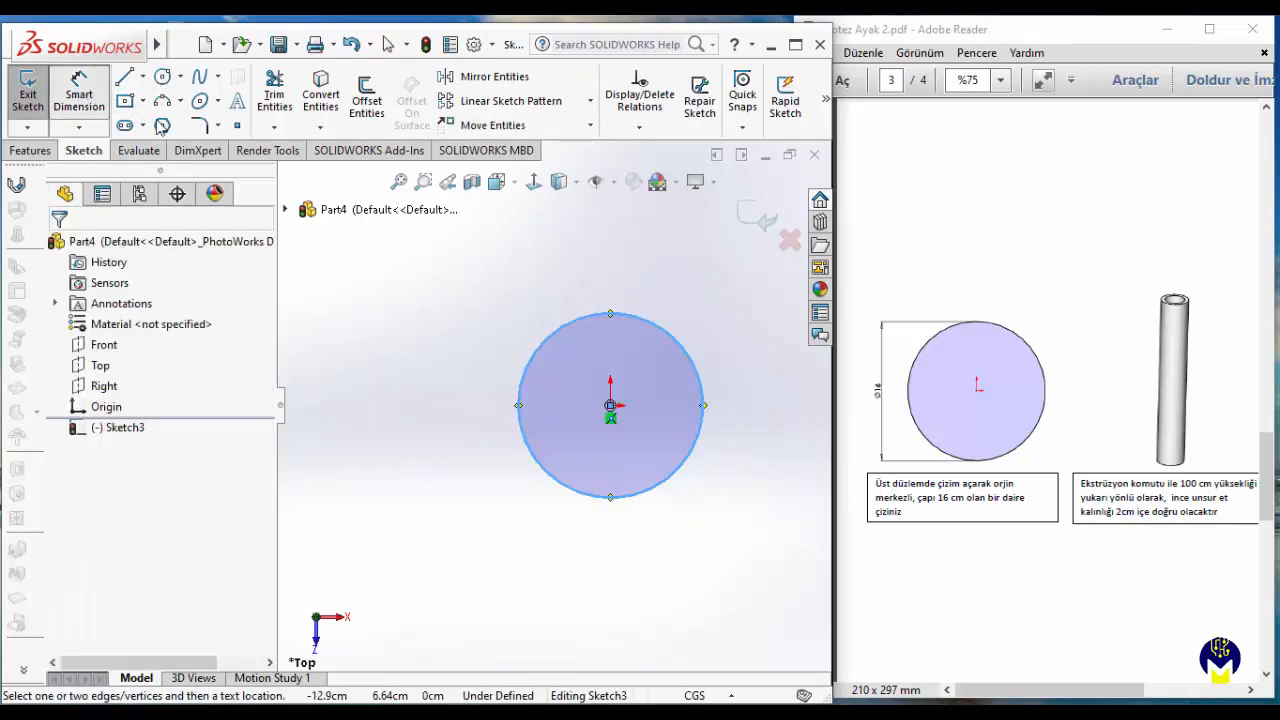
{"action": "left_click", "coordinate": [531, 363]}
{"action": "left_click", "coordinate": [533, 380]}
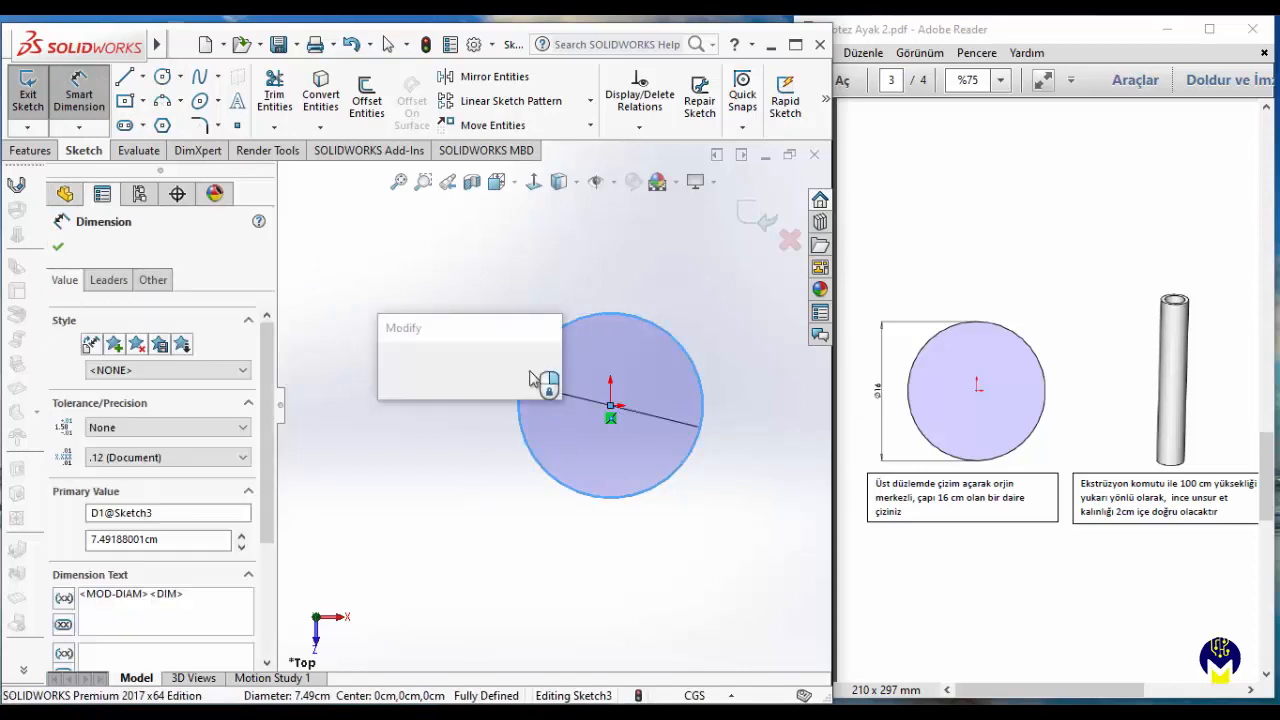
{"action": "type", "text": "16"}
{"action": "key", "text": "Return"}
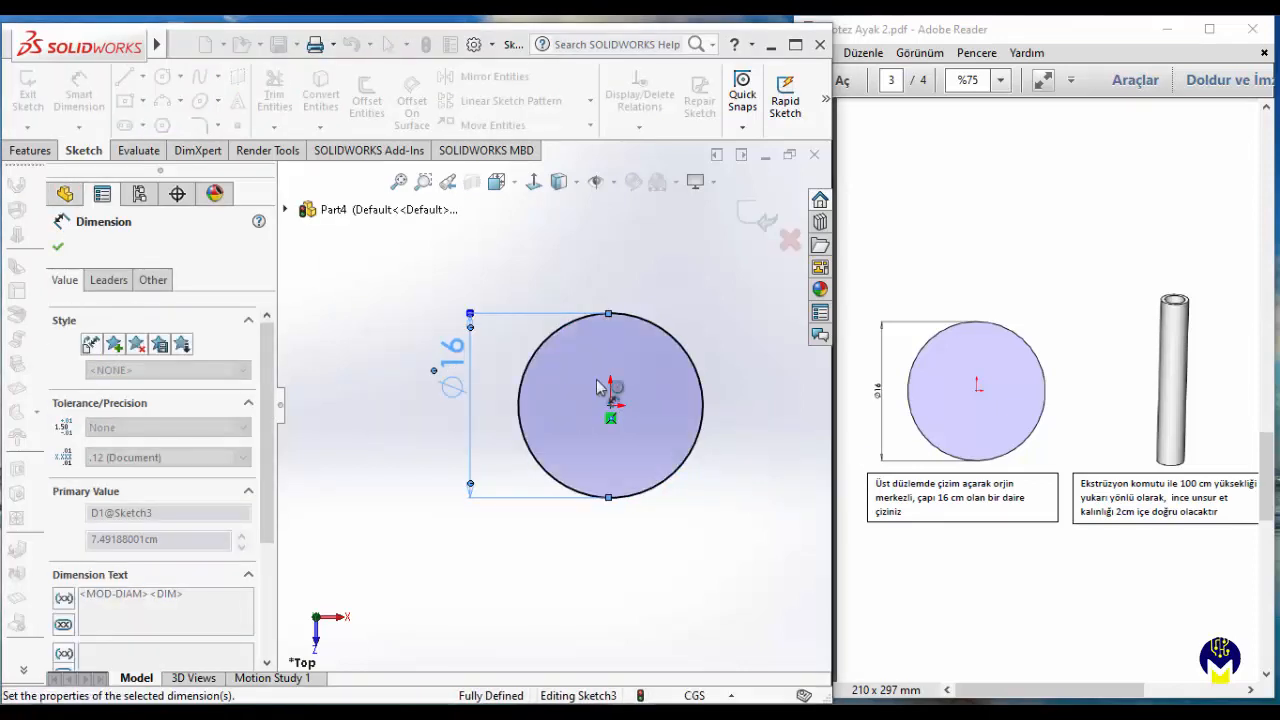
- Extrude the circle to a blind depth of 100 cm as a one-direction thin feature 2 cm thick
{"action": "left_click", "coordinate": [30, 150]}
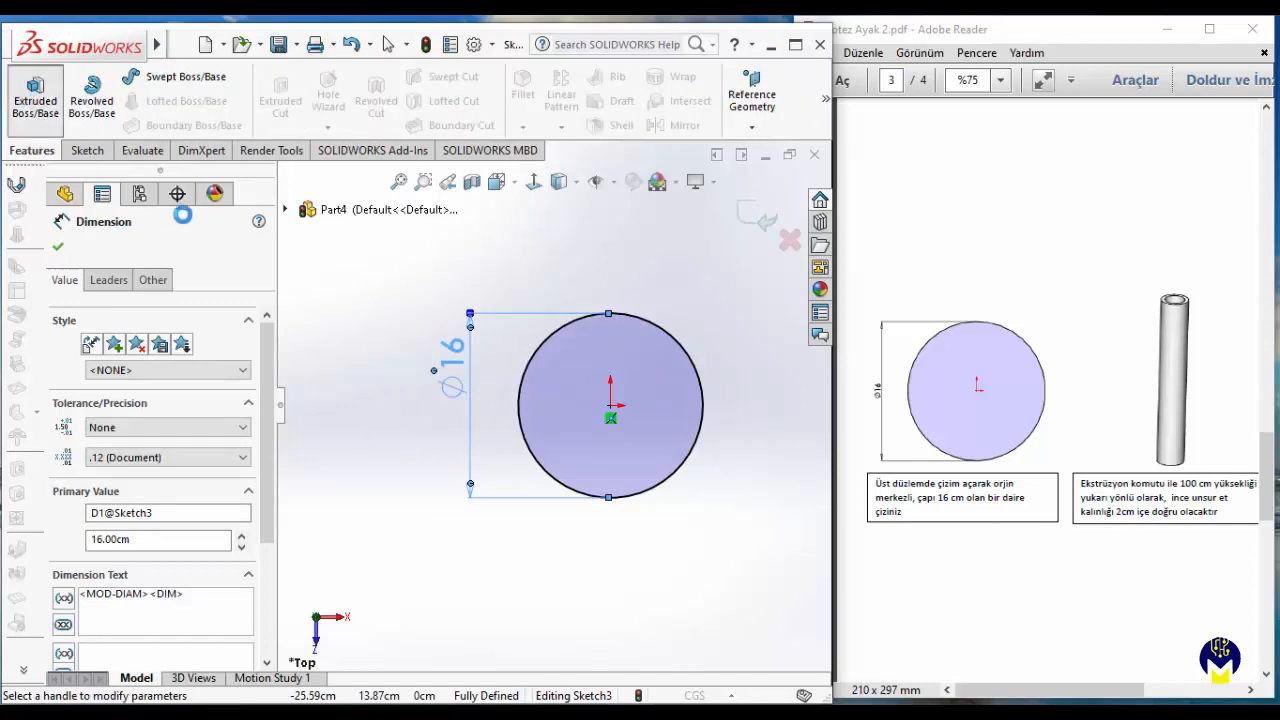
{"action": "type", "text": "100"}
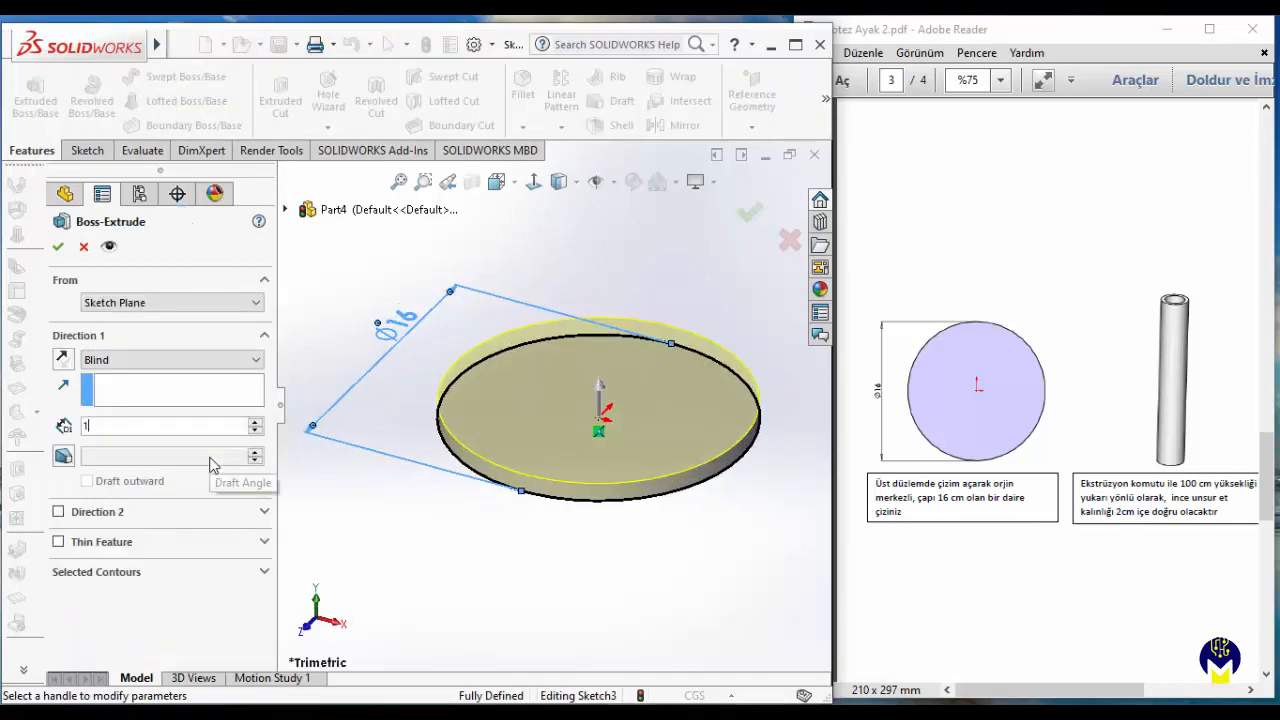
{"action": "key", "text": "Return"}
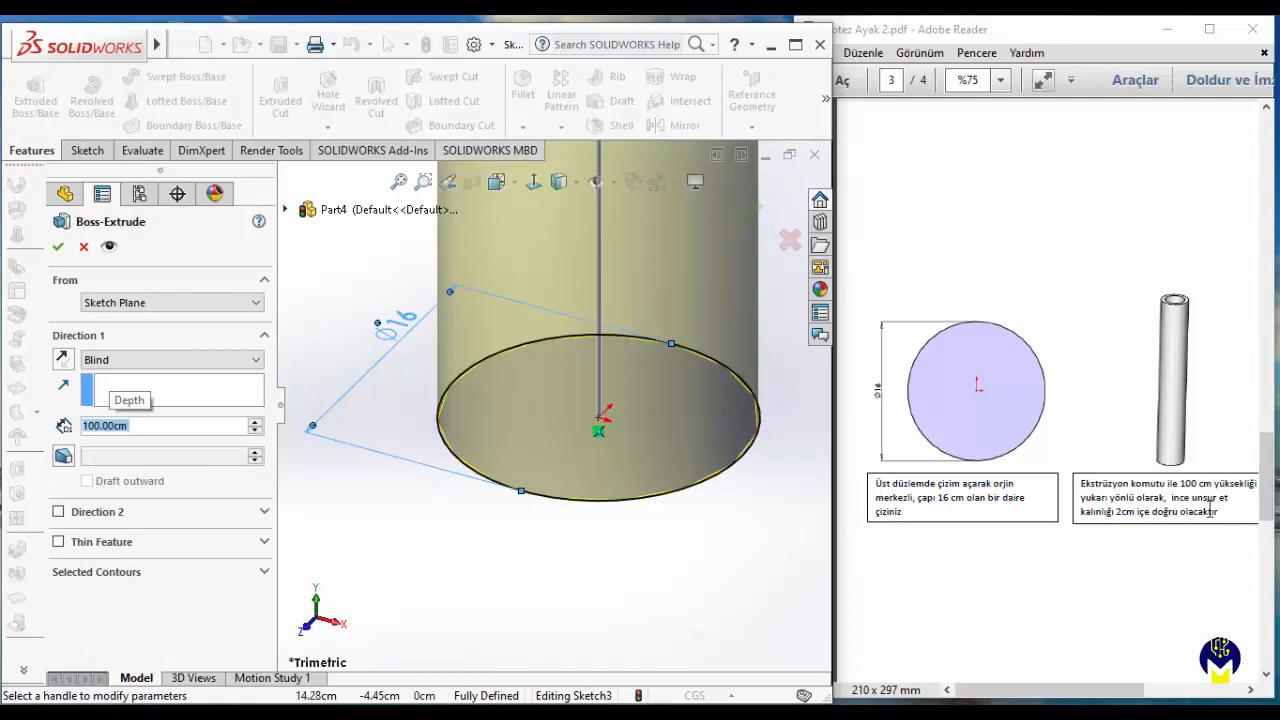
{"action": "left_click", "coordinate": [58, 542]}
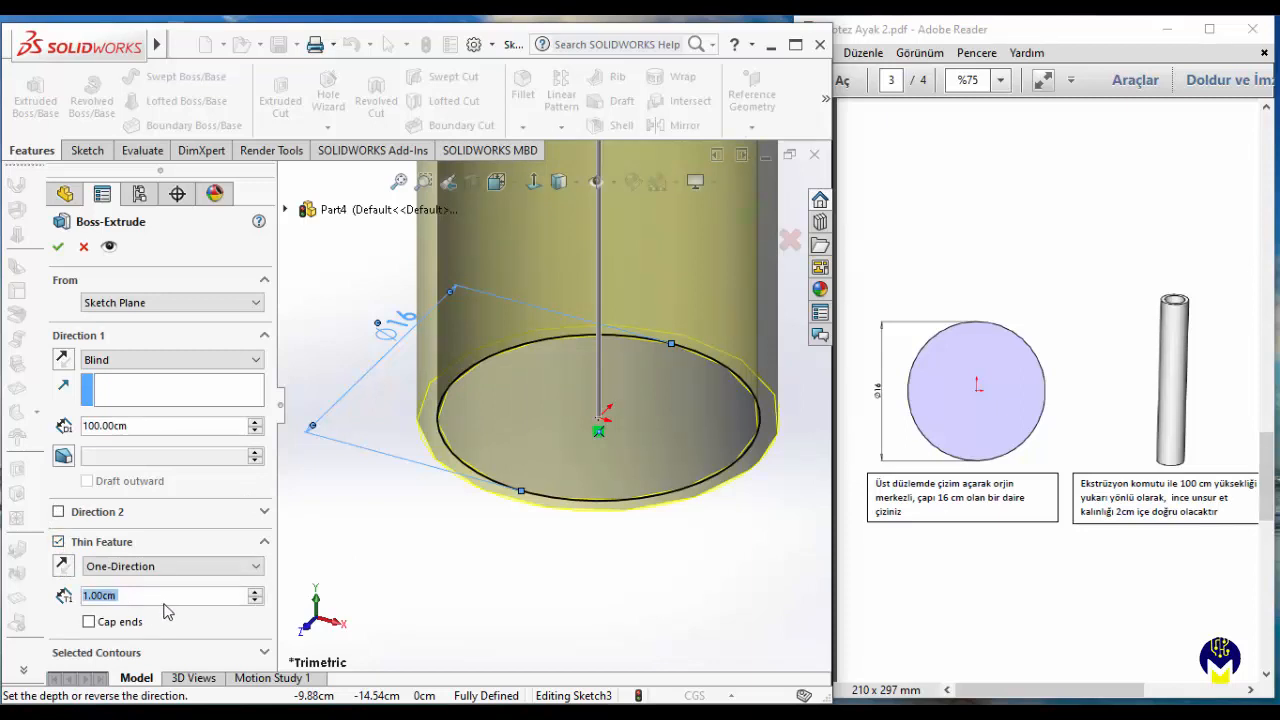
{"action": "type", "text": "2"}
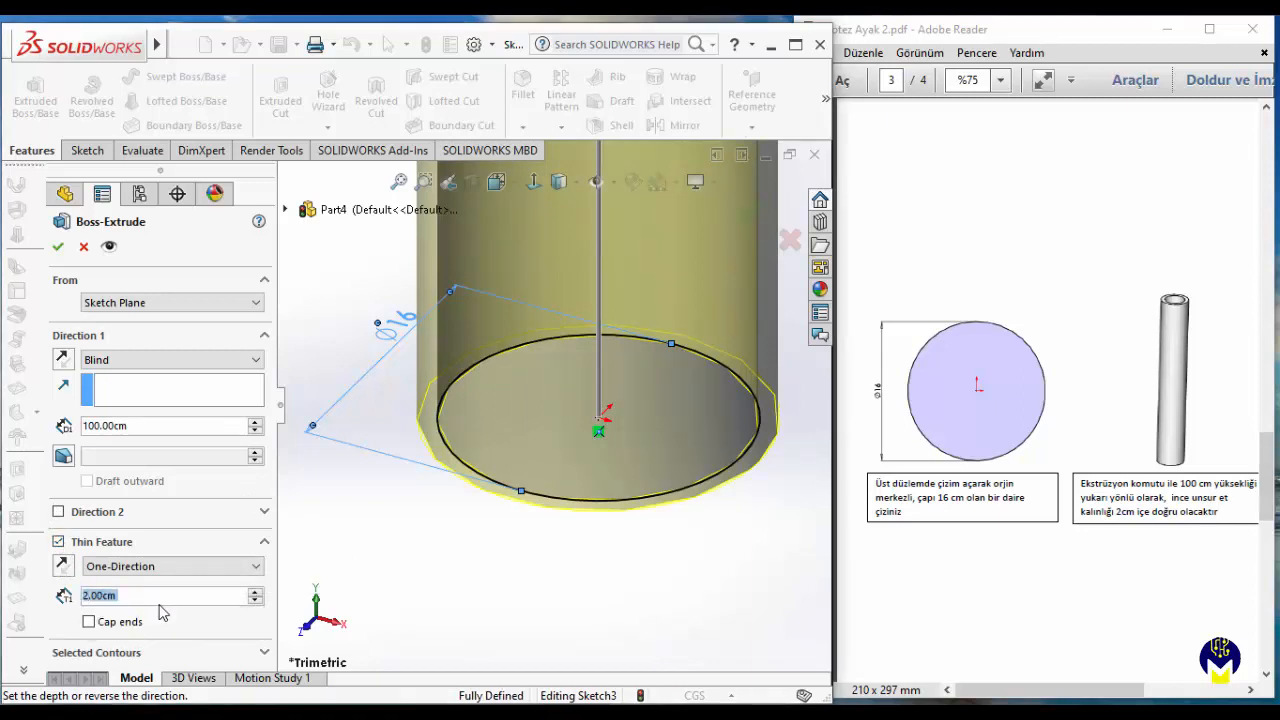
{"action": "key", "text": "Return"}
- Reverse the tube's wall thickness inward to finish the extrusion, and save the part as Part4
{"action": "left_click", "coordinate": [400, 183]}
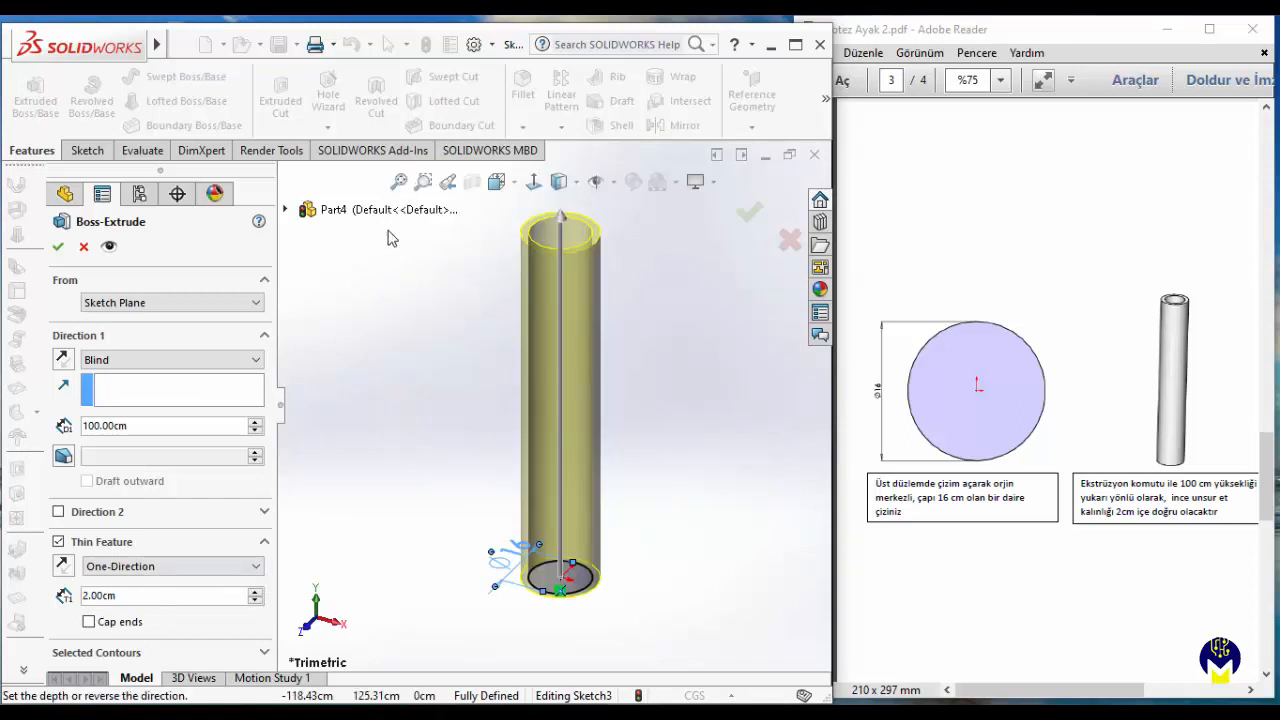
{"action": "left_click", "coordinate": [62, 566]}
{"action": "left_click", "coordinate": [64, 567]}
{"action": "left_click", "coordinate": [64, 567]}
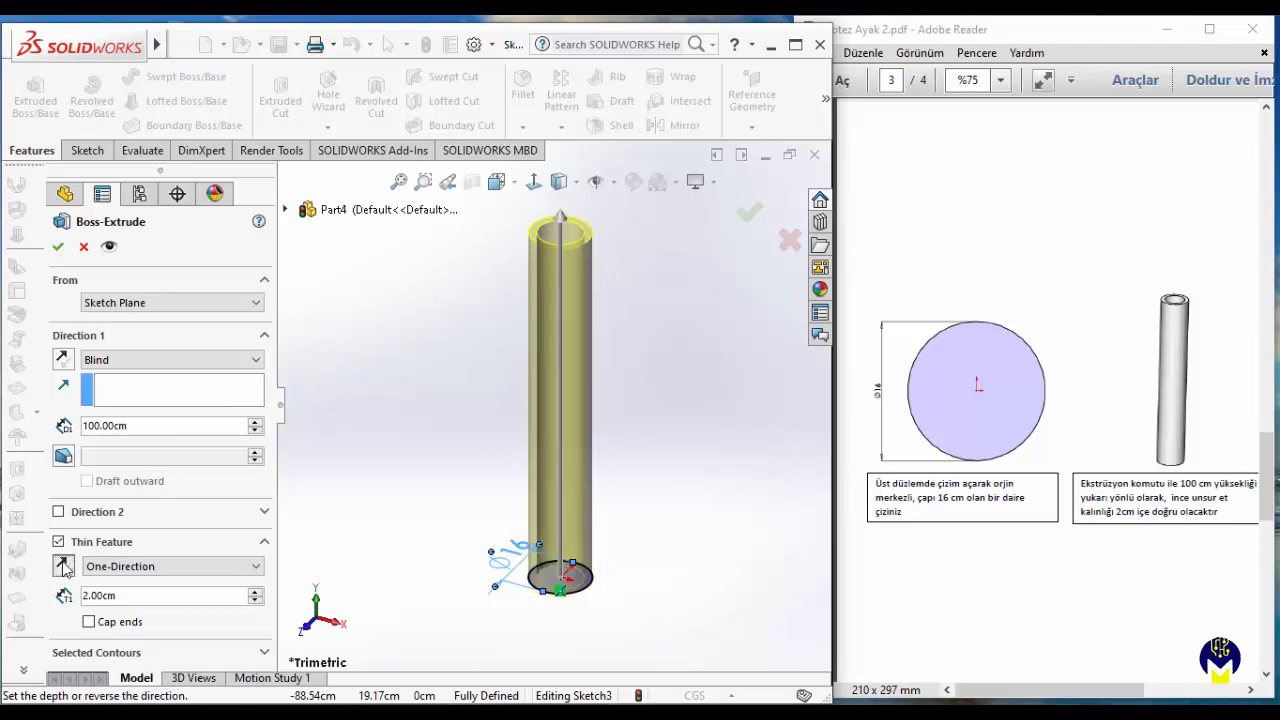
{"action": "left_click", "coordinate": [58, 247]}
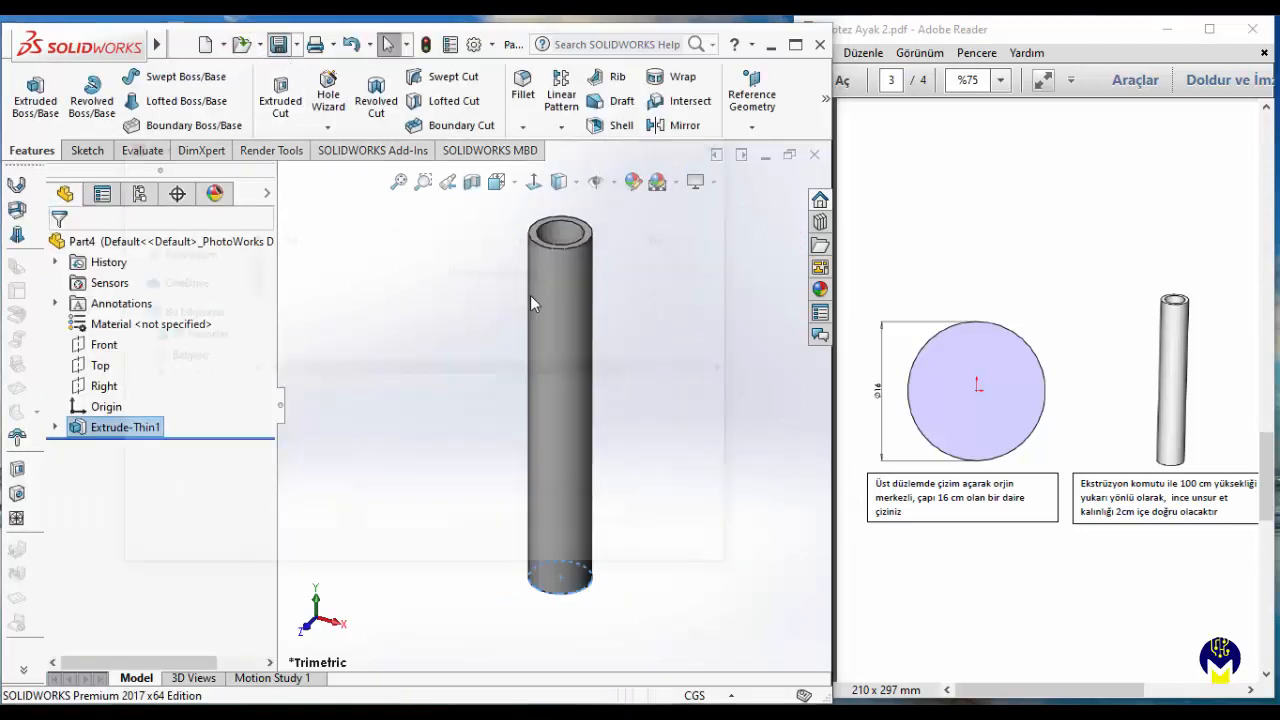
{"action": "key", "text": "ctrl+s"}
{"action": "left_click", "coordinate": [587, 546]}
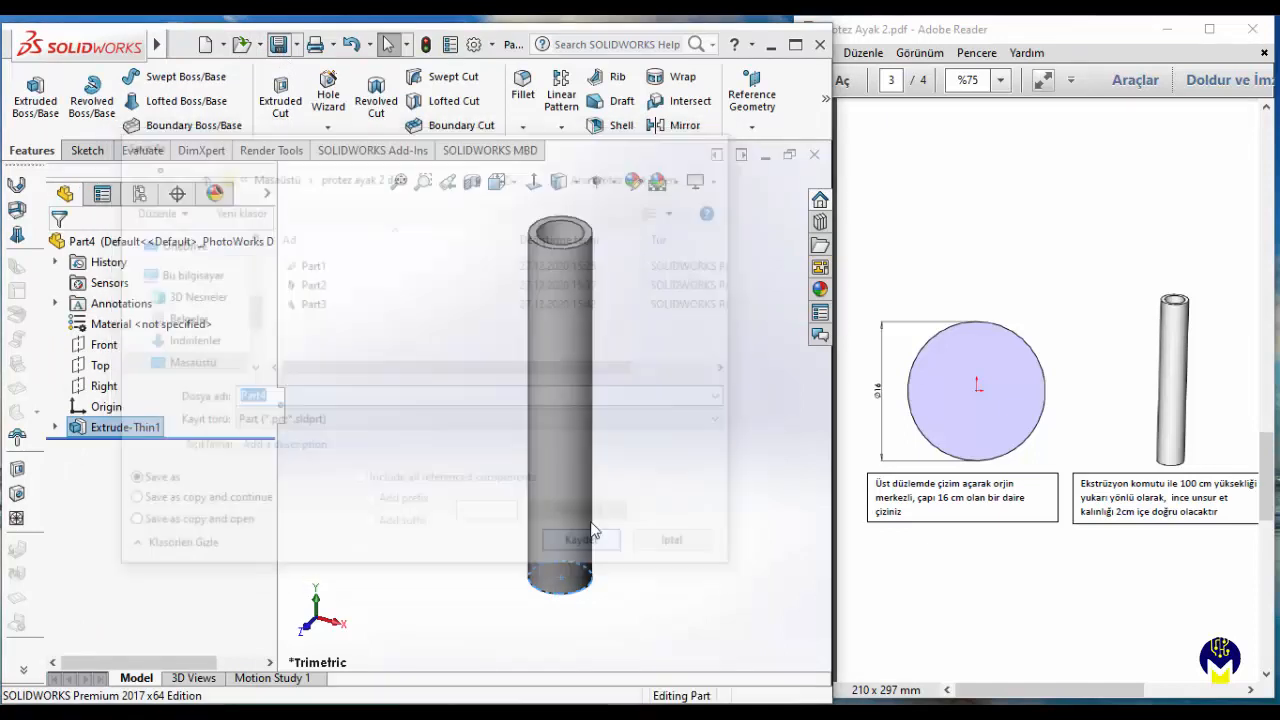
- Find the MONTAJ page in the PDF and create a new assembly document
{"action": "scroll", "coordinate": [1093, 478], "scroll_direction": "down", "scroll_amount": 2}
{"action": "scroll", "coordinate": [1090, 478], "scroll_direction": "down", "scroll_amount": 10}
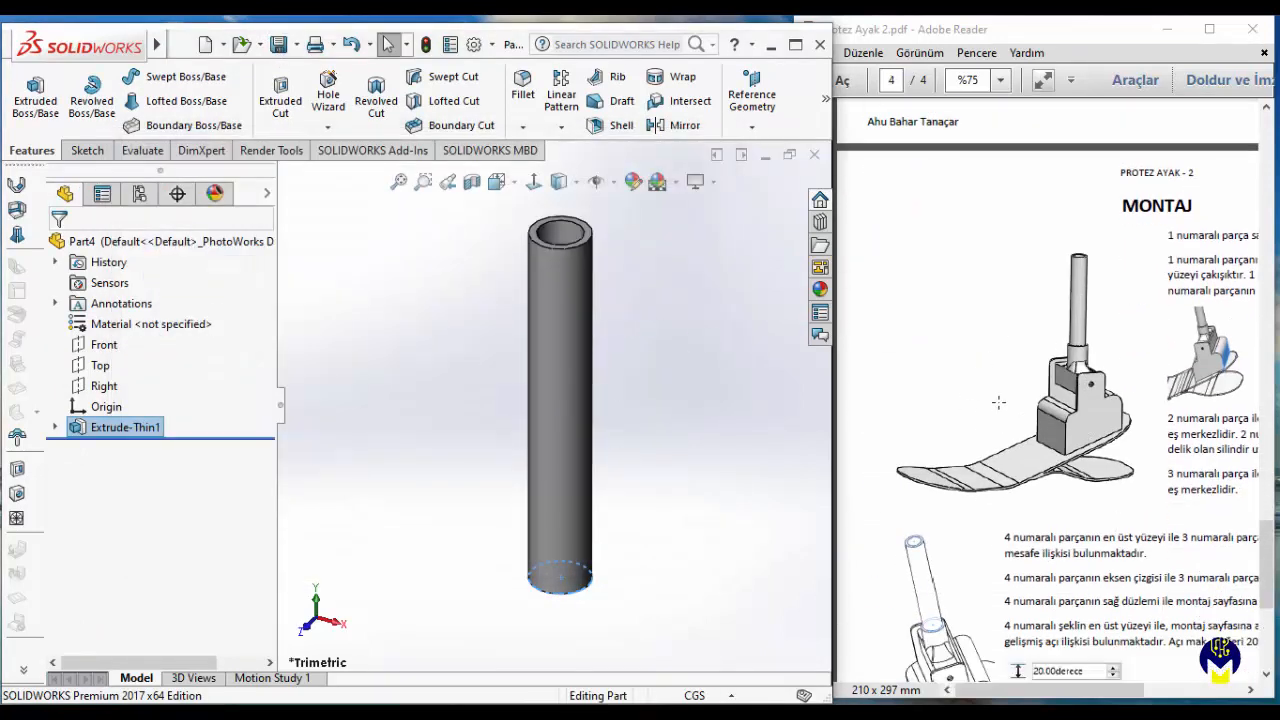
{"action": "left_click", "coordinate": [206, 45]}
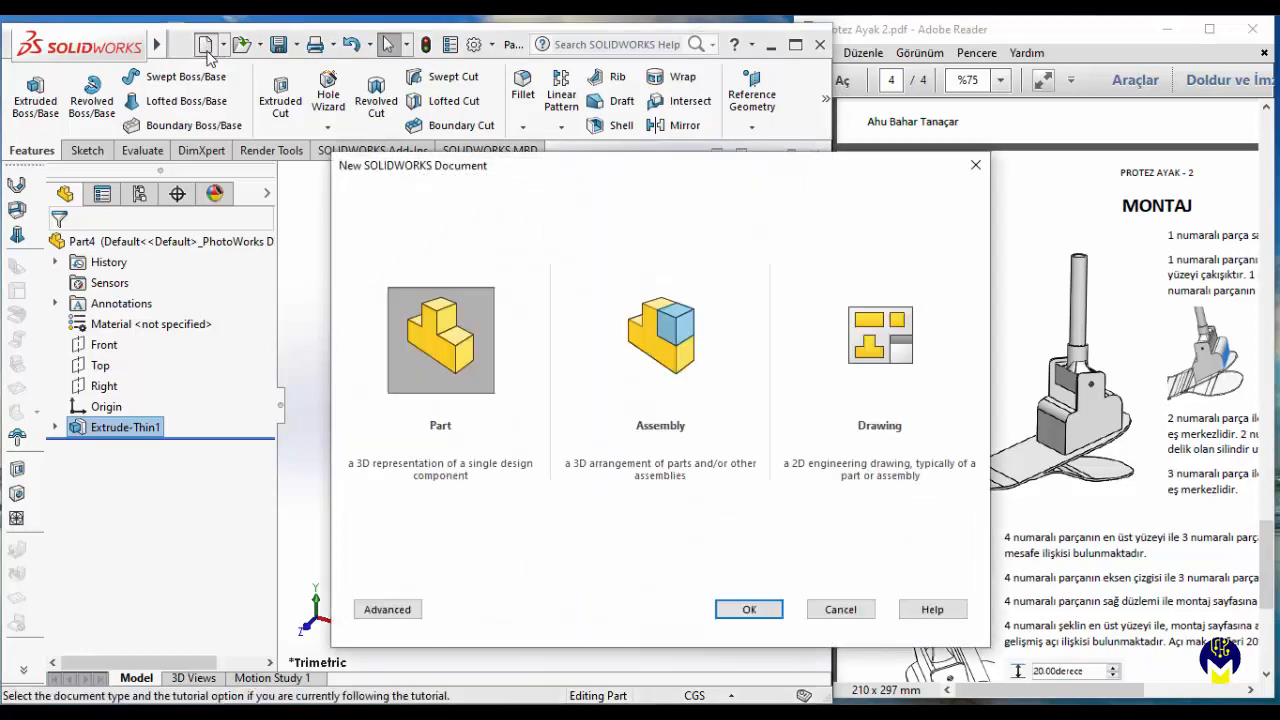
{"action": "double_click", "coordinate": [682, 346]}
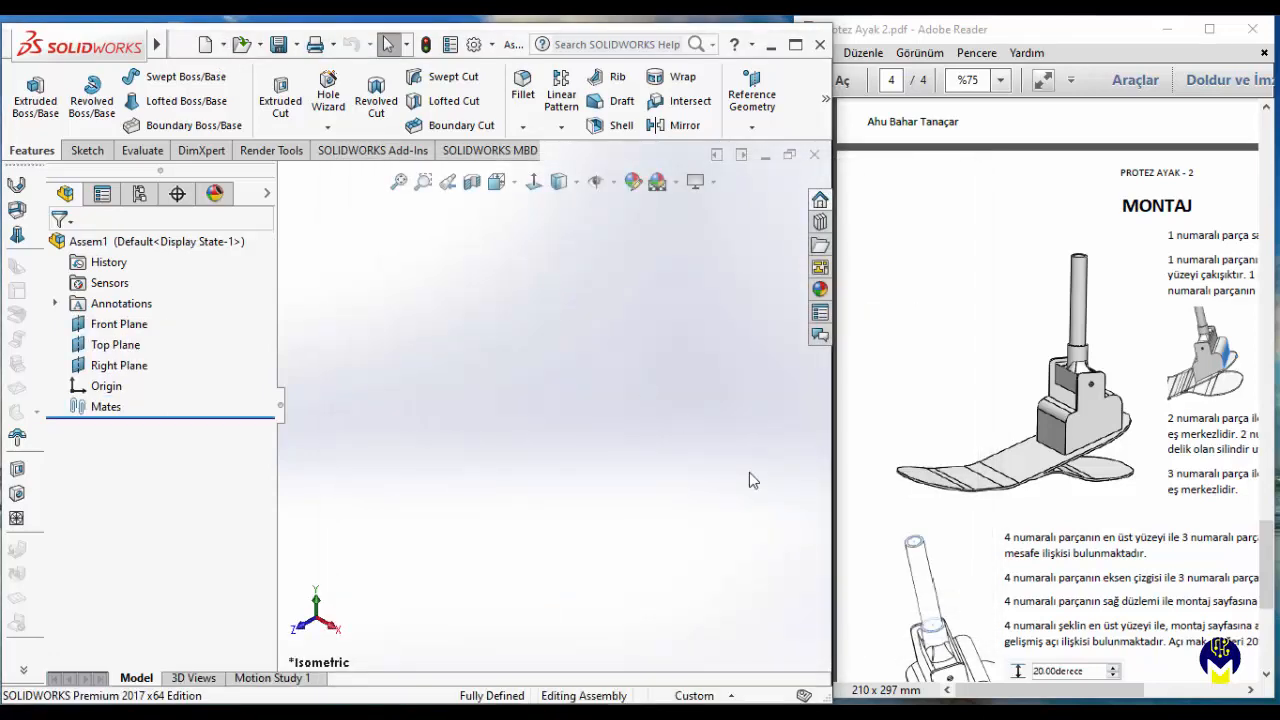
- Insert Part1 into the new assembly as its first, fixed component
{"action": "left_click_drag", "start_coordinate": [1085, 697], "coordinate": [1181, 698]}
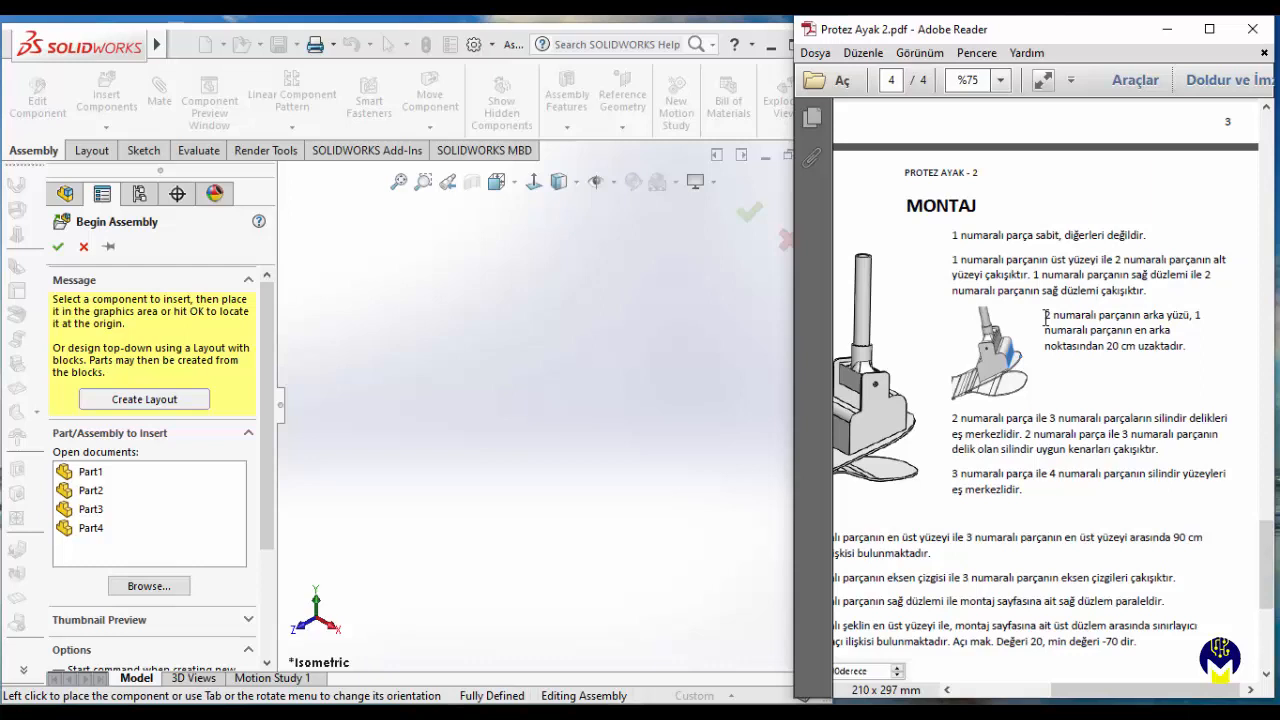
{"action": "left_click", "coordinate": [91, 471]}
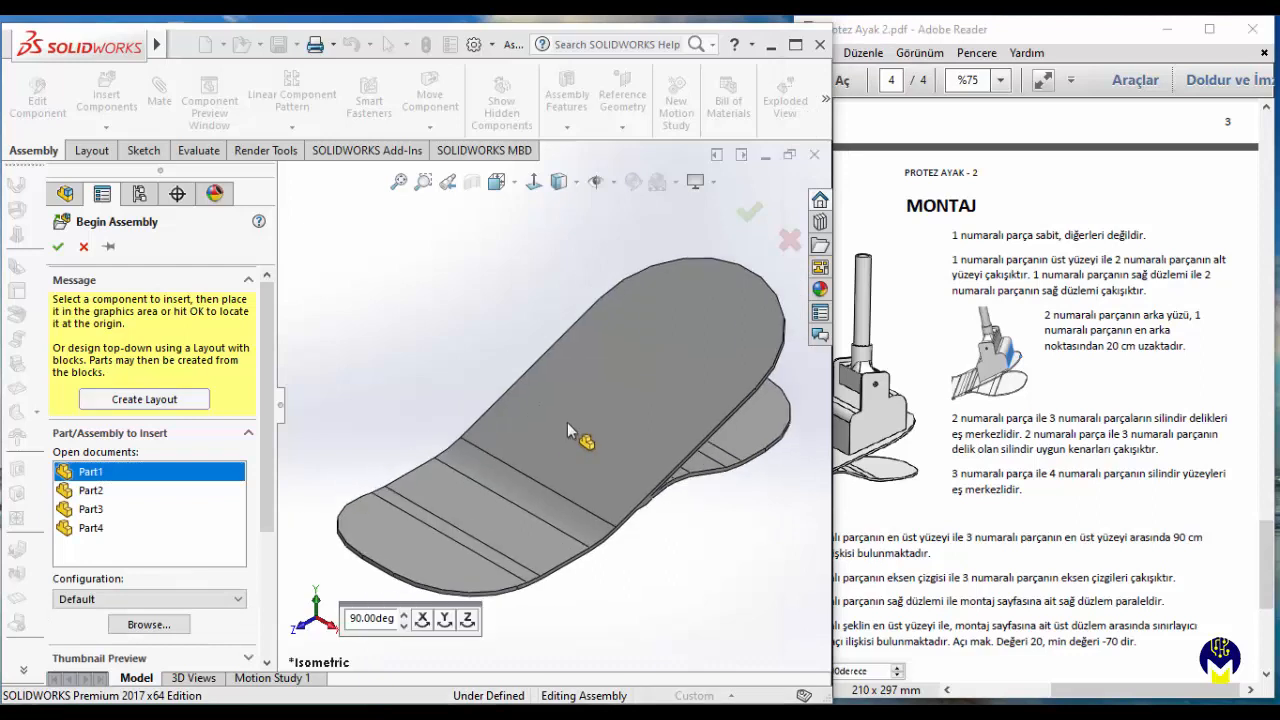
{"action": "left_click", "coordinate": [563, 401]}
{"action": "left_click", "coordinate": [660, 505]}
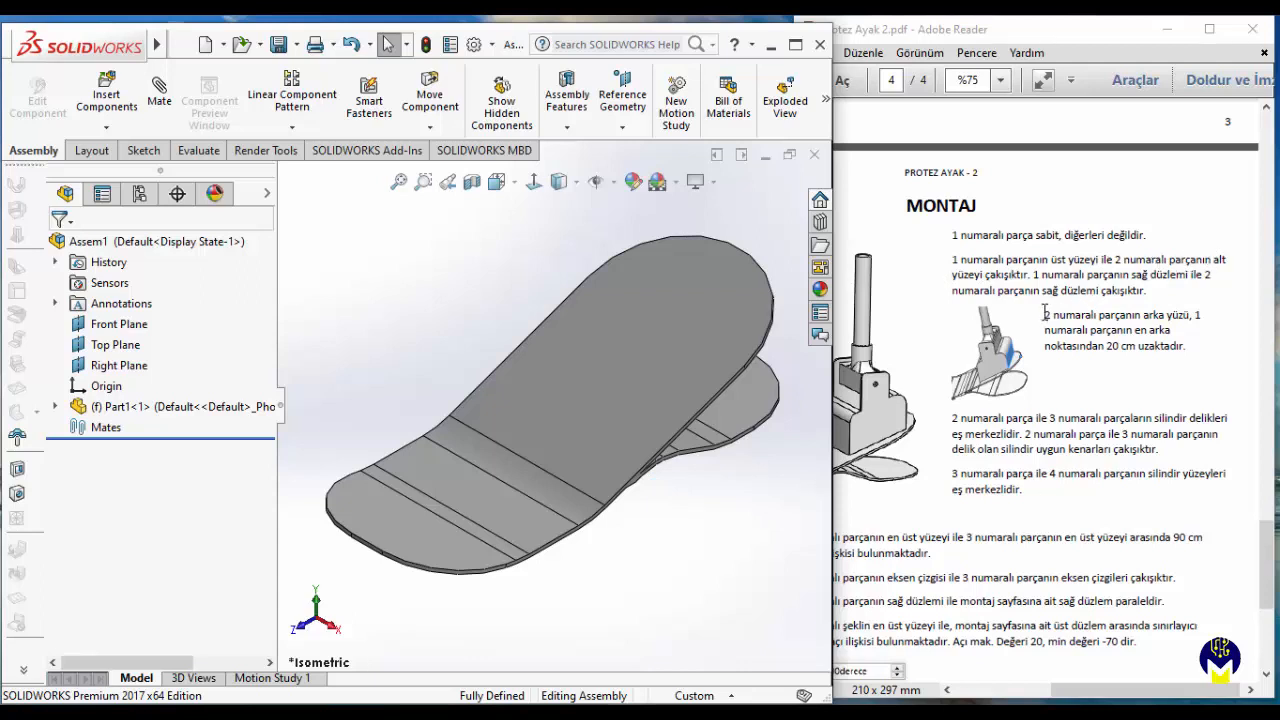
- Insert Part2 into the assembly, placing it beside the upper front of the foot plate
{"action": "left_click", "coordinate": [101, 95]}
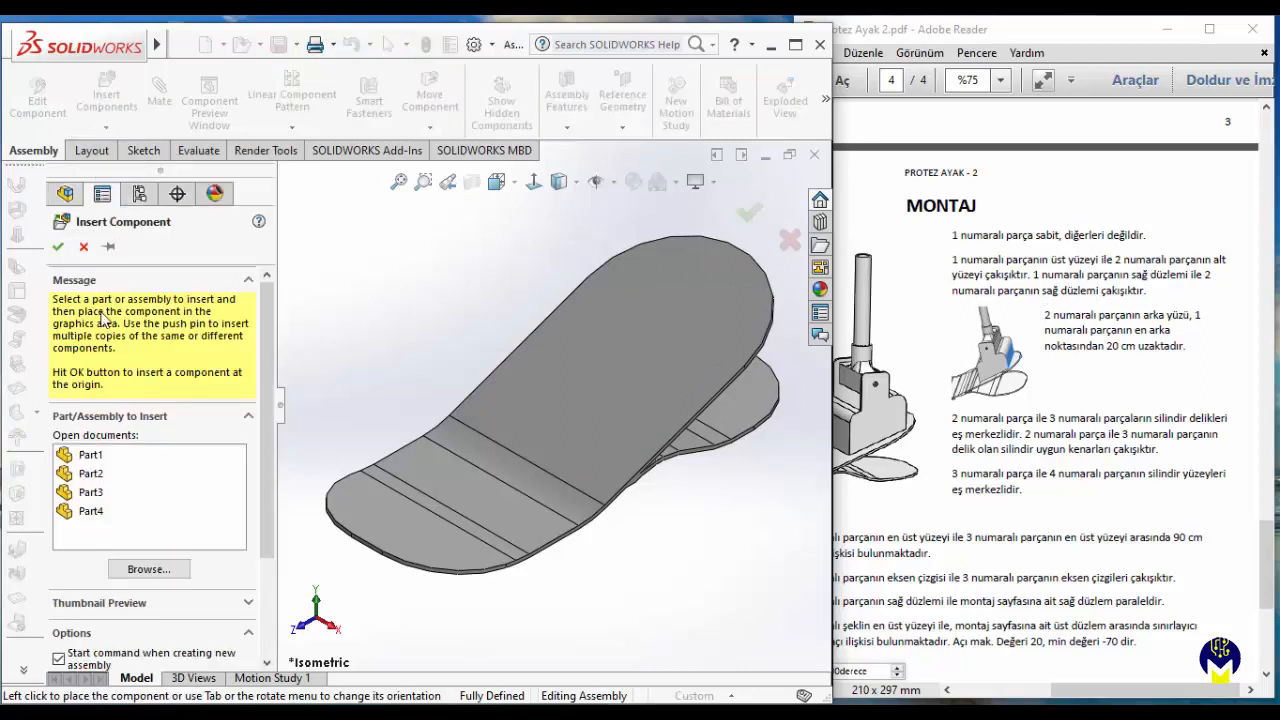
{"action": "left_click", "coordinate": [90, 473]}
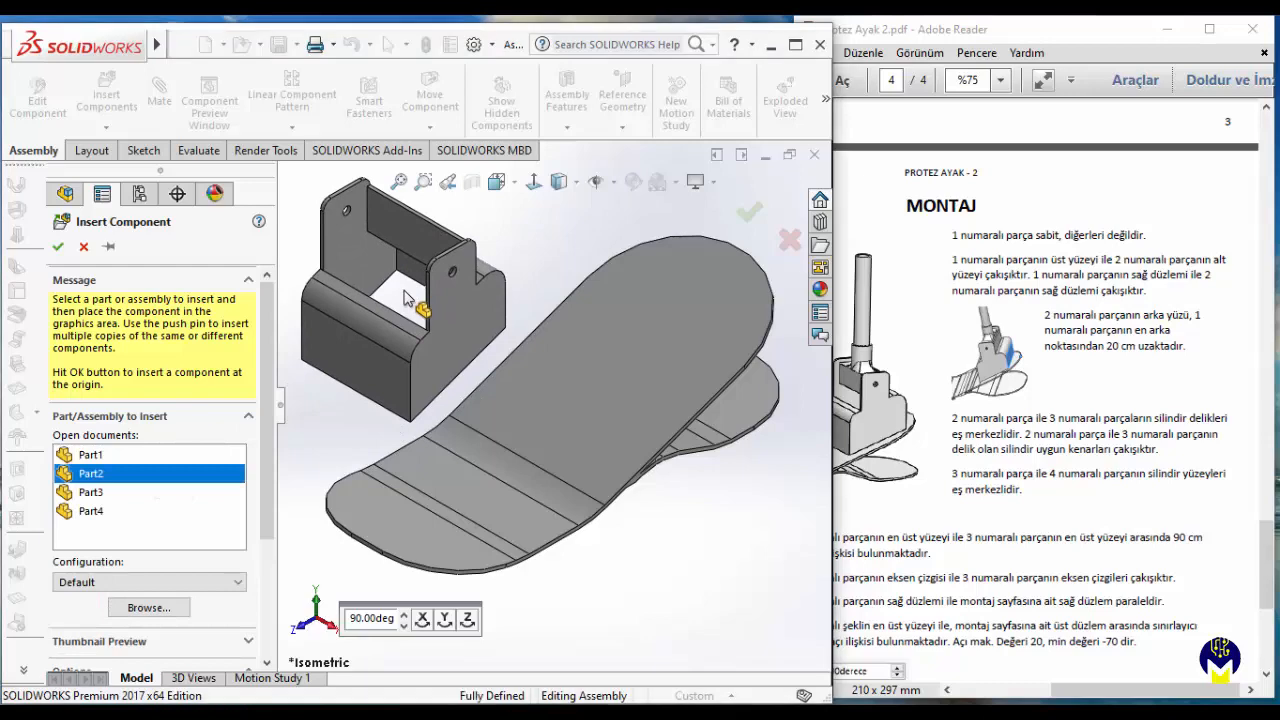
{"action": "left_click", "coordinate": [405, 297]}
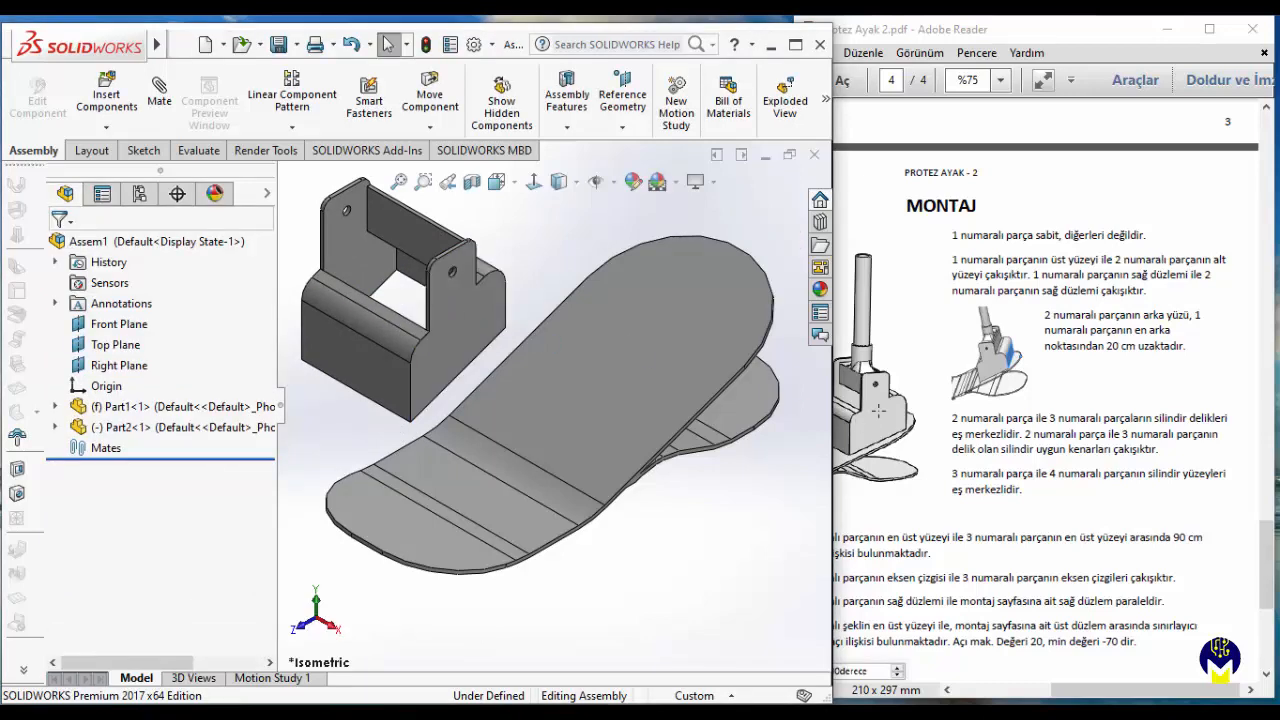
- Add a coincident mate between the upper face of Part1 and the bottom face of Part2, following the PDF's assembly instructions
{"action": "left_click", "coordinate": [1063, 663]}
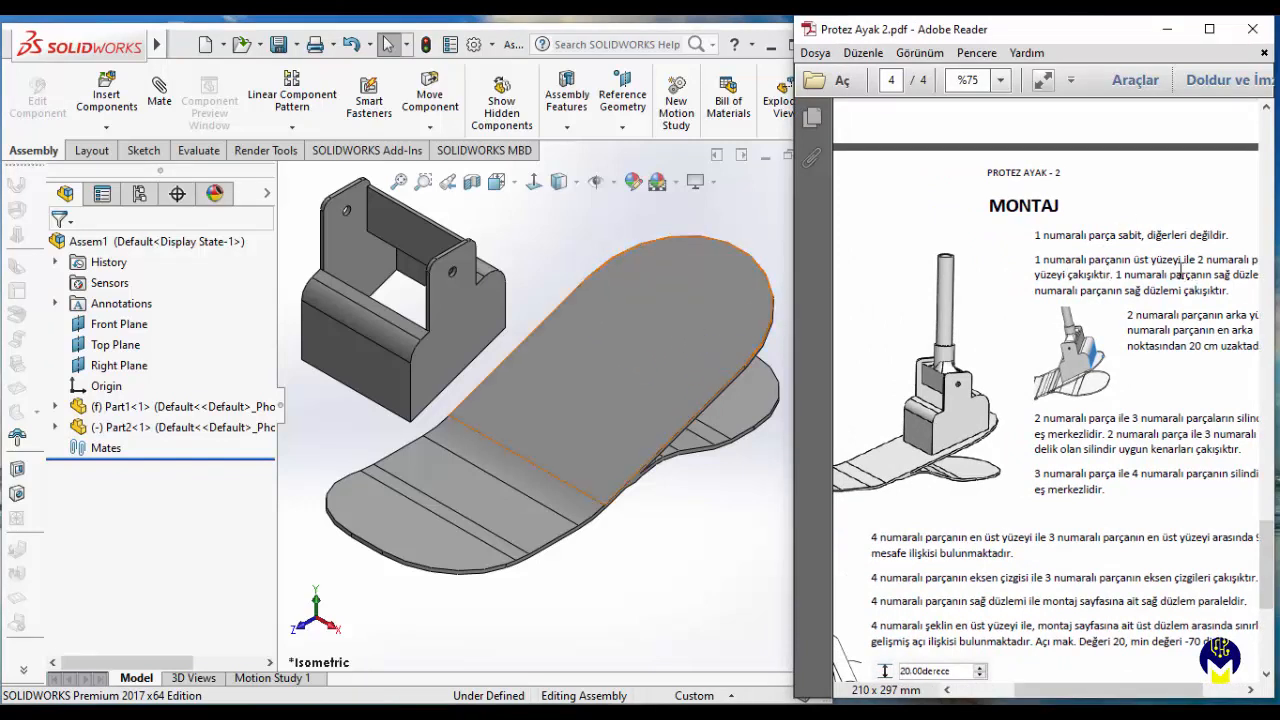
{"action": "left_click", "coordinate": [160, 92]}
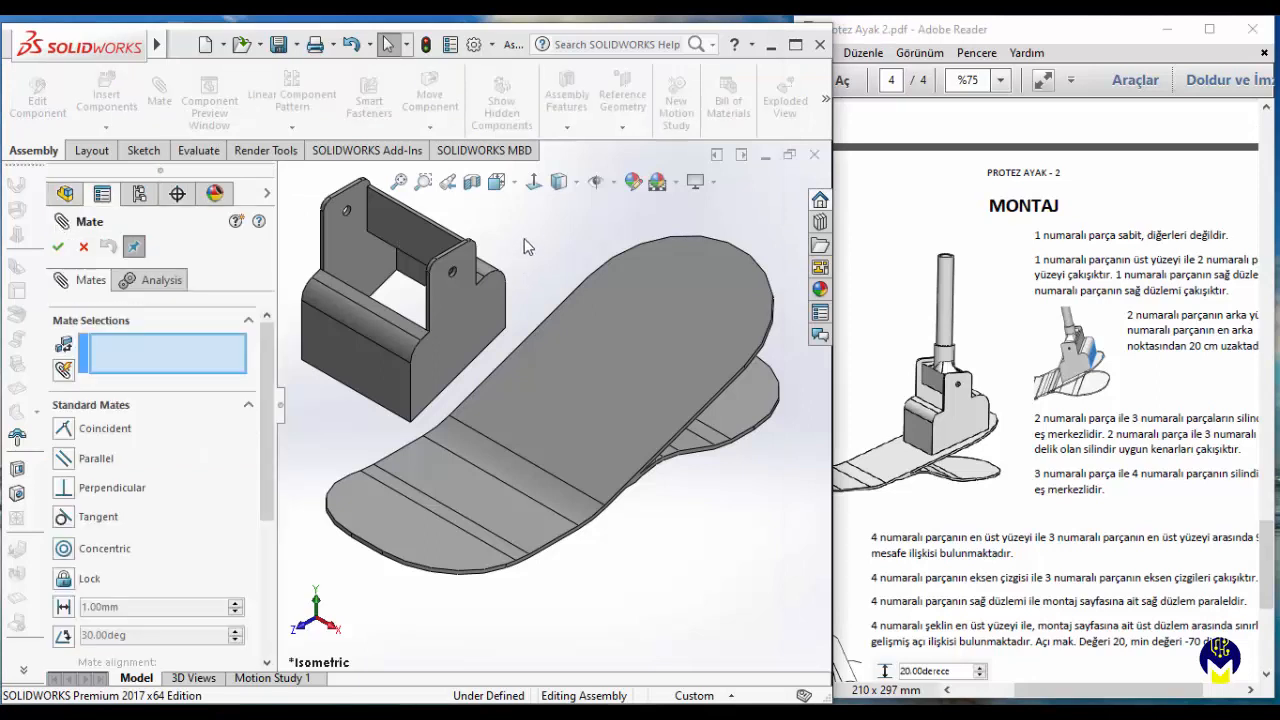
{"action": "left_click", "coordinate": [676, 325]}
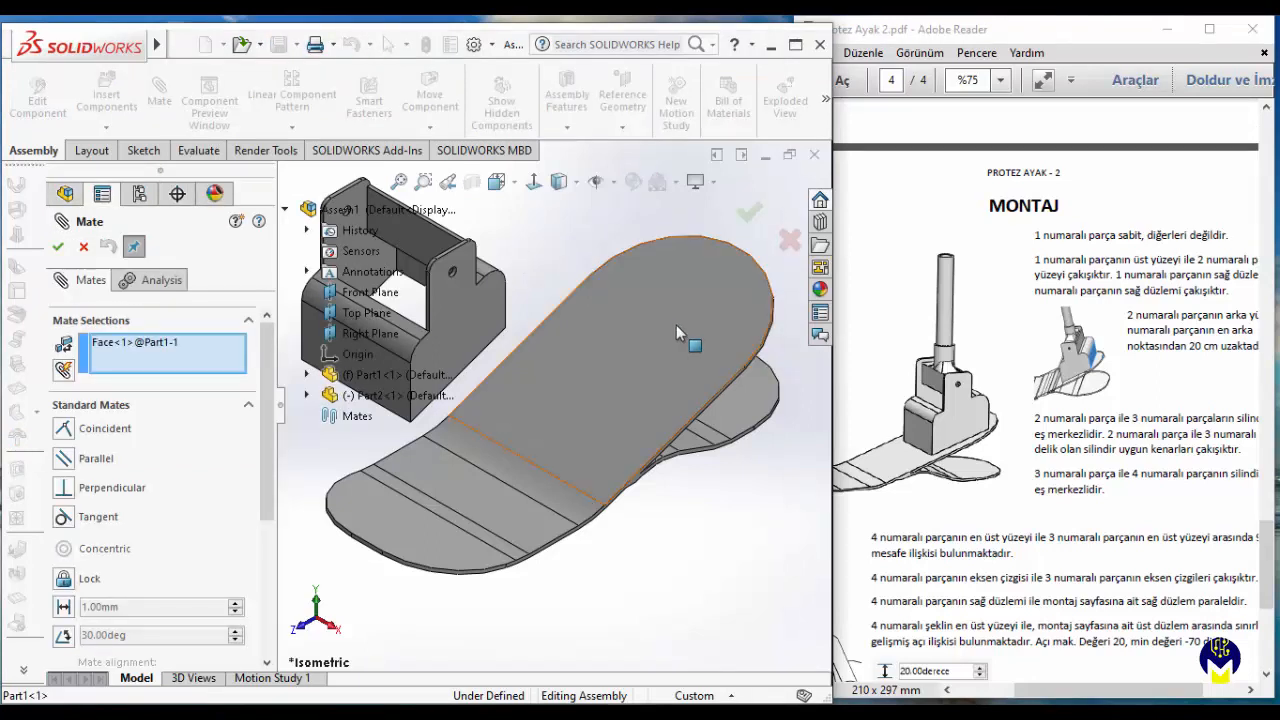
{"action": "left_click", "coordinate": [285, 210]}
{"action": "middle_click_drag", "start_coordinate": [466, 358], "coordinate": [437, 378]}
{"action": "scroll", "coordinate": [440, 372], "scroll_direction": "down", "scroll_amount": 5}
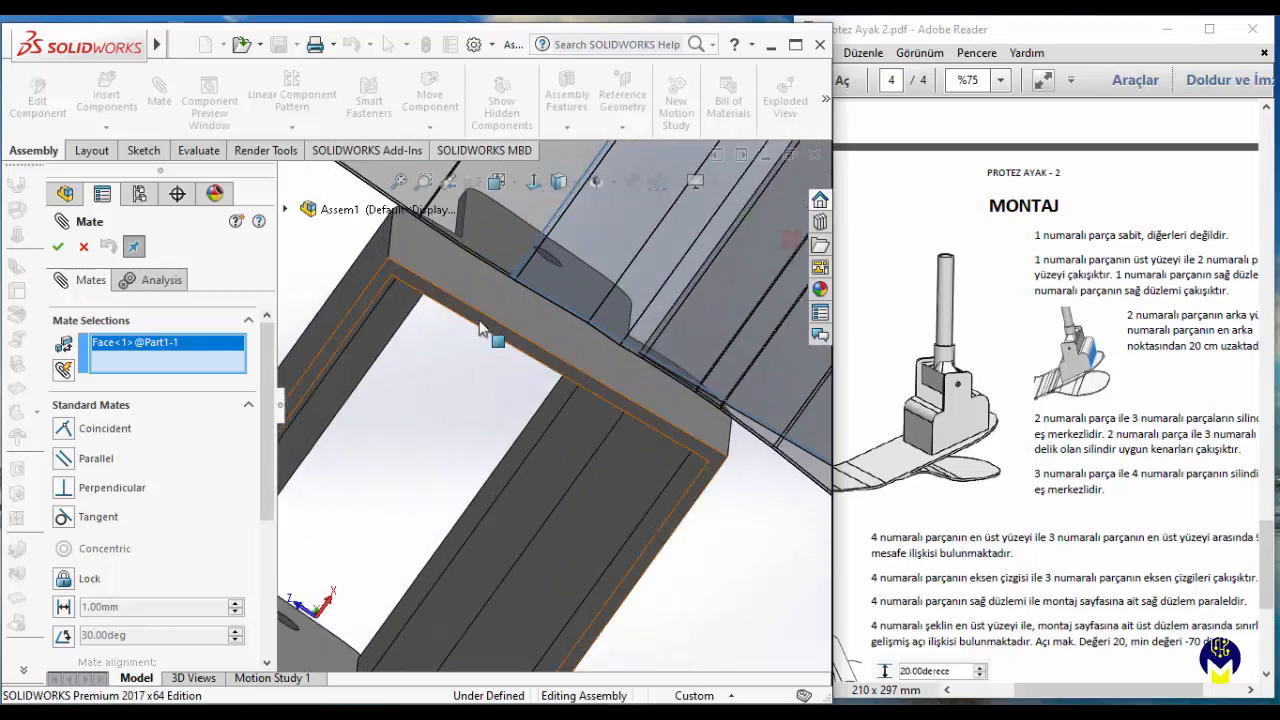
{"action": "left_click", "coordinate": [476, 318]}
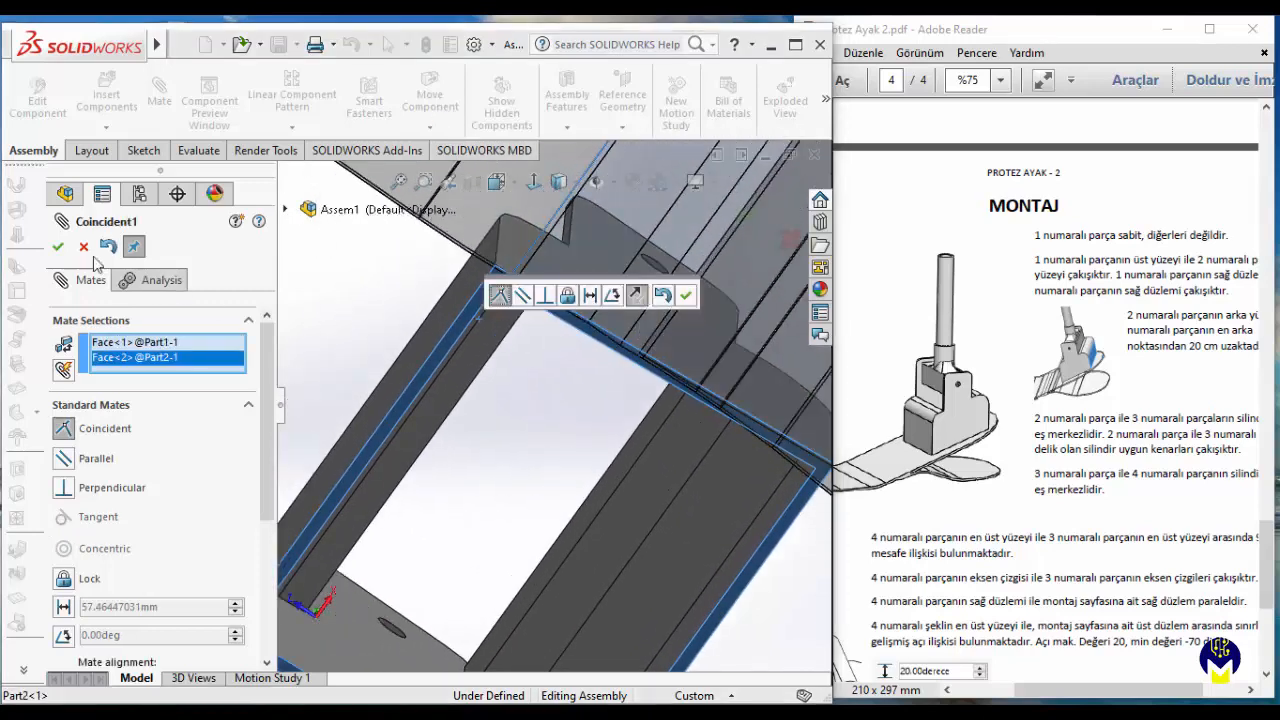
{"action": "left_click", "coordinate": [58, 248]}
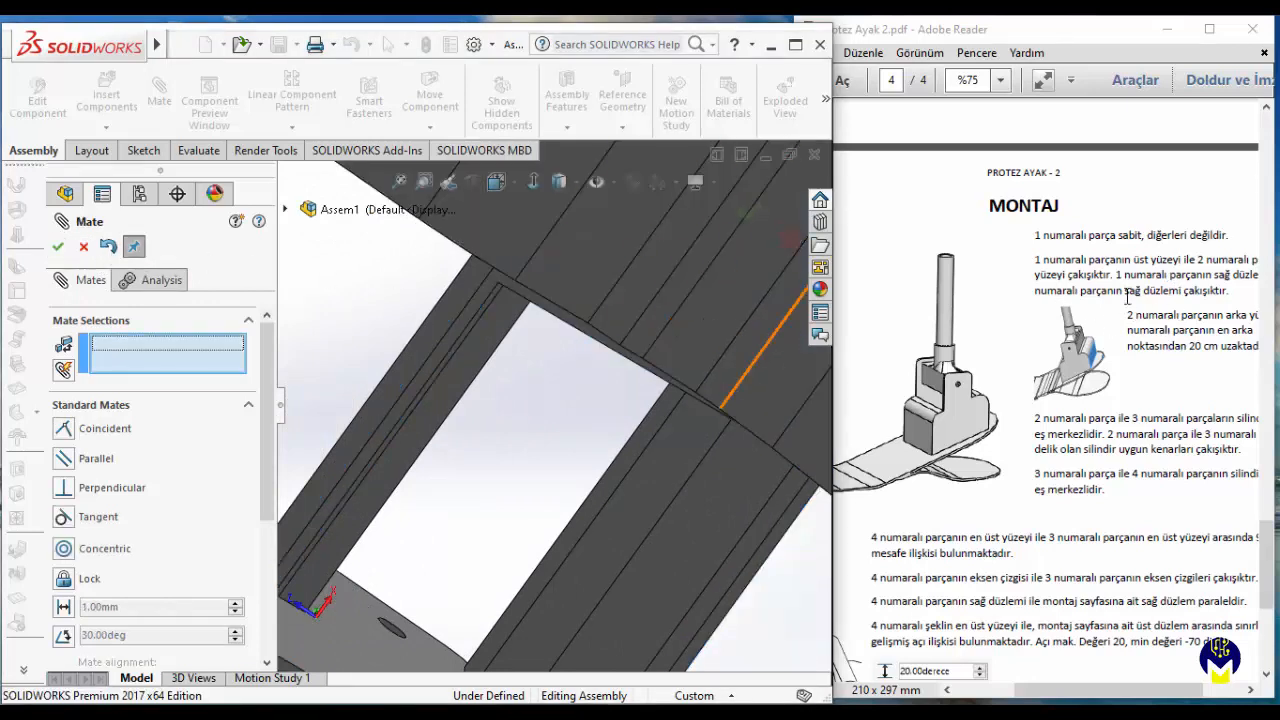
- Add a coincident mate between the Right planes of Part1 and Part2, as the PDF specifies
{"action": "left_click_drag", "start_coordinate": [1138, 697], "coordinate": [1176, 697]}
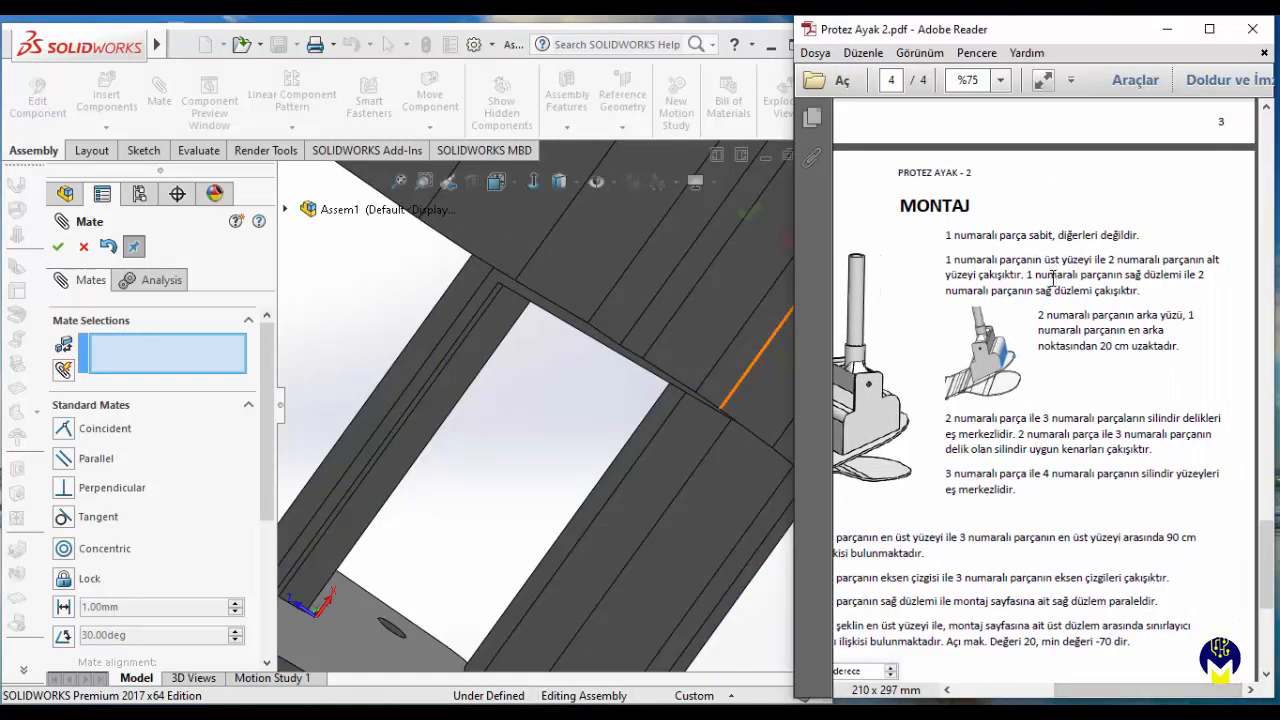
{"action": "scroll", "coordinate": [590, 366], "scroll_direction": "up", "scroll_amount": 10}
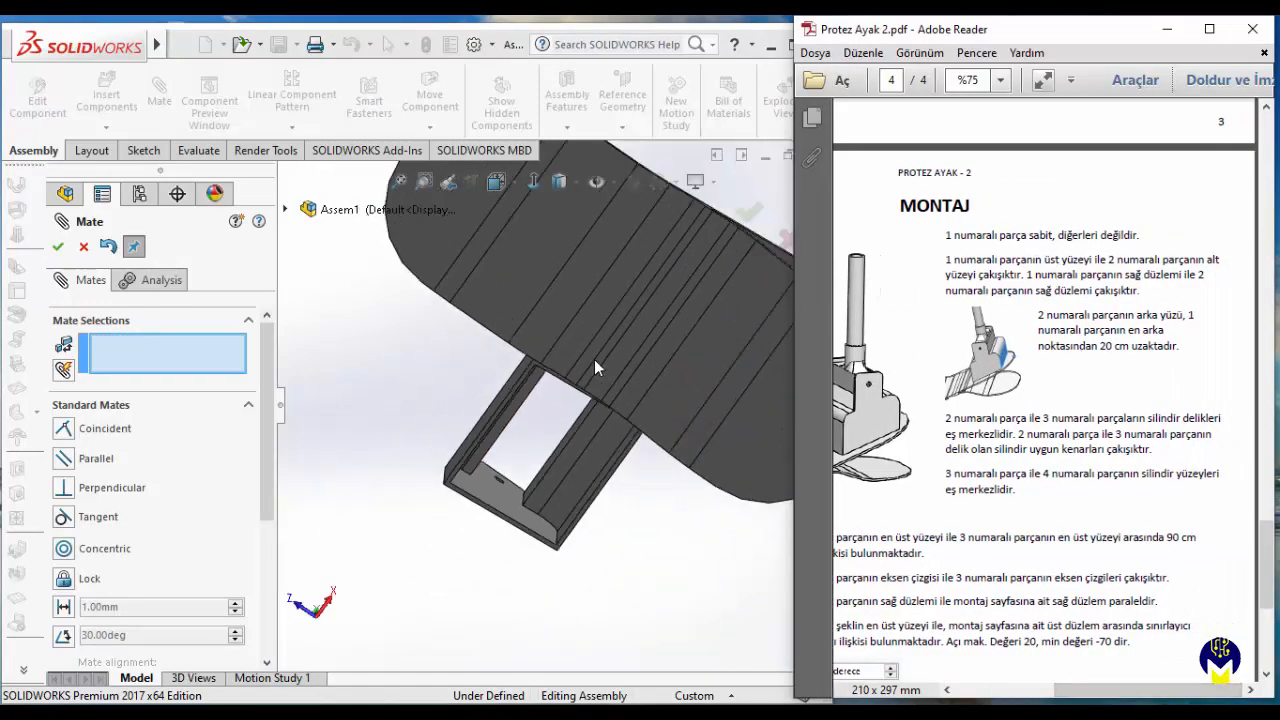
{"action": "middle_click_drag", "start_coordinate": [594, 288], "coordinate": [617, 514]}
{"action": "scroll", "coordinate": [653, 381], "scroll_direction": "down", "scroll_amount": 5}
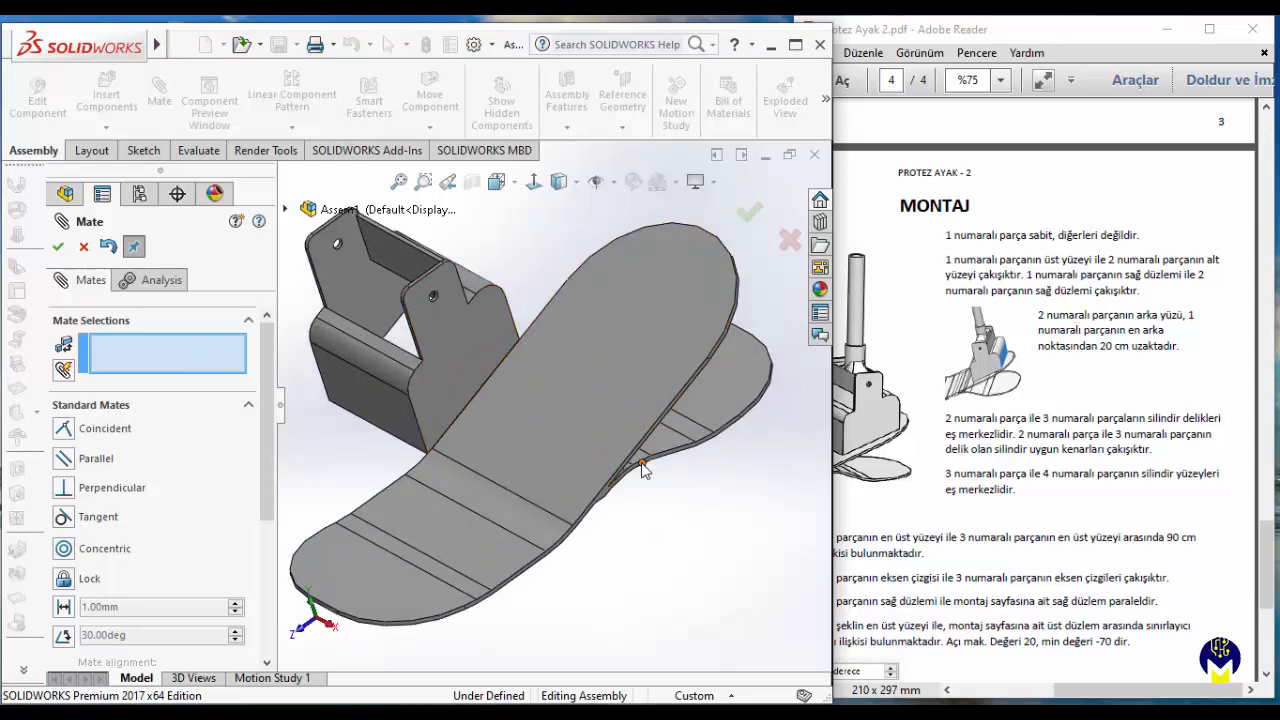
{"action": "scroll", "coordinate": [355, 309], "scroll_direction": "up", "scroll_amount": 2}
{"action": "scroll", "coordinate": [356, 310], "scroll_direction": "down", "scroll_amount": 1}
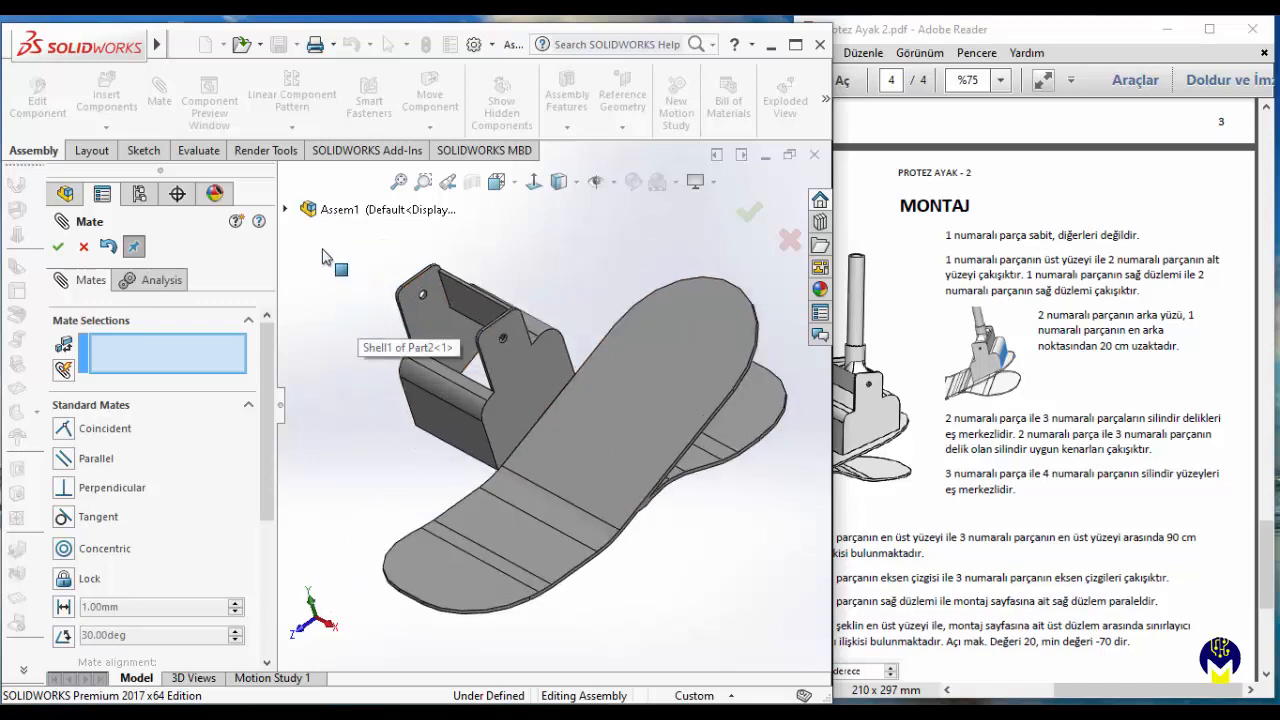
{"action": "left_click", "coordinate": [285, 210]}
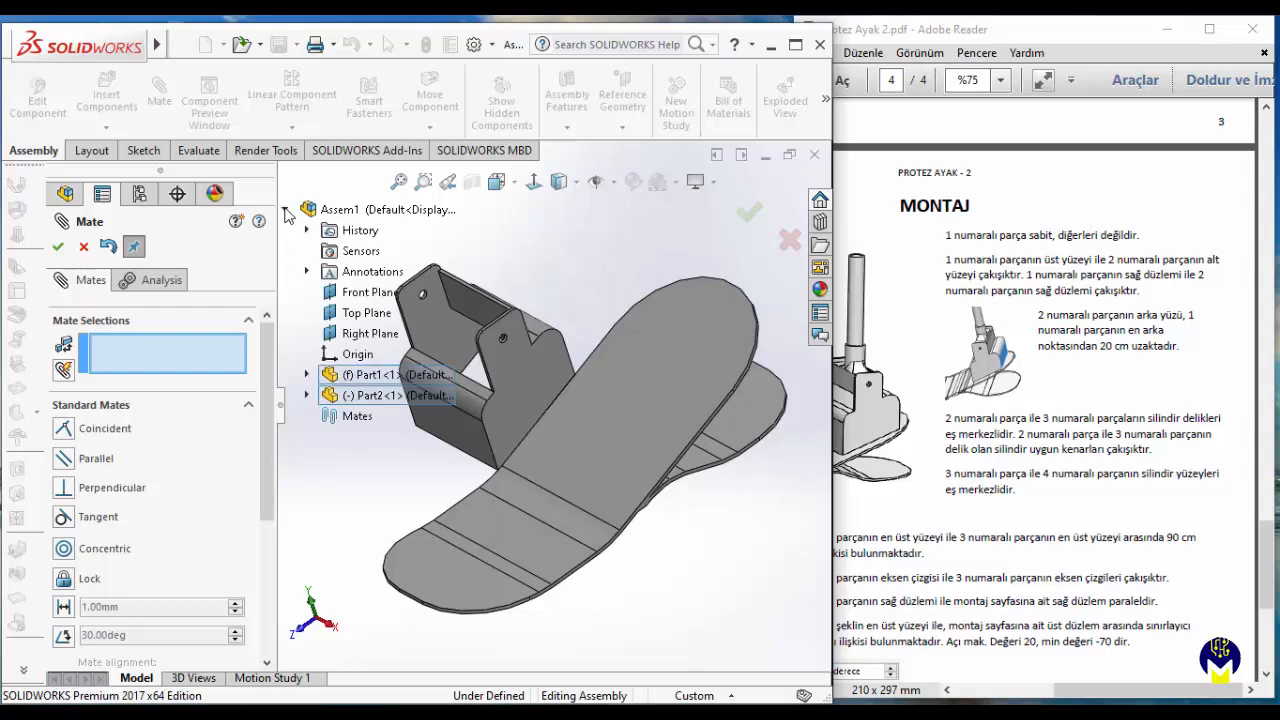
{"action": "left_click", "coordinate": [307, 375]}
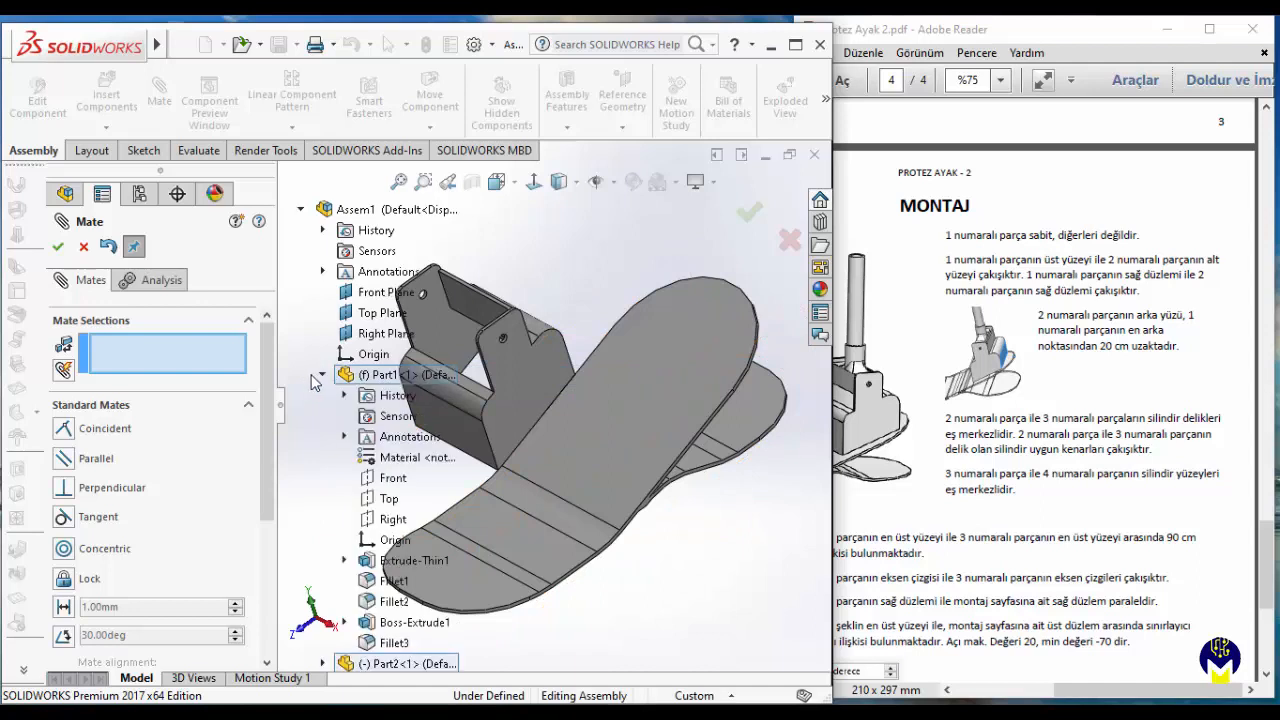
{"action": "left_click", "coordinate": [394, 519]}
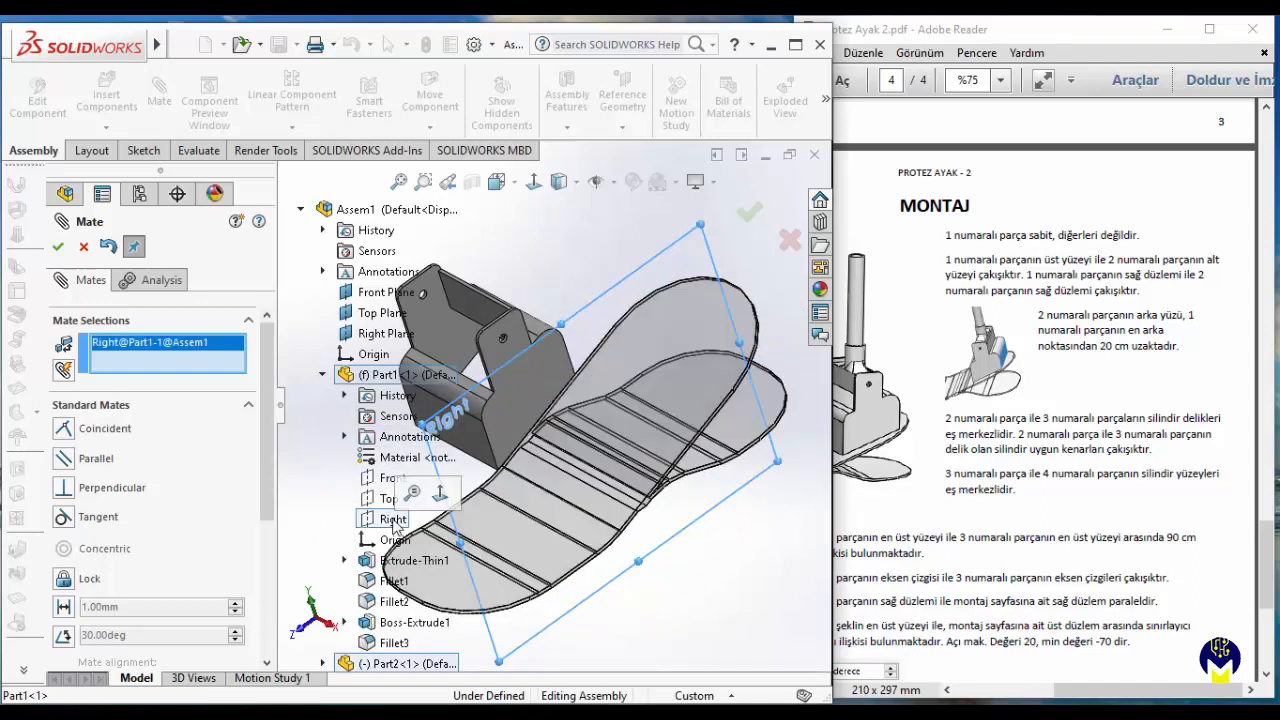
{"action": "left_click", "coordinate": [322, 376]}
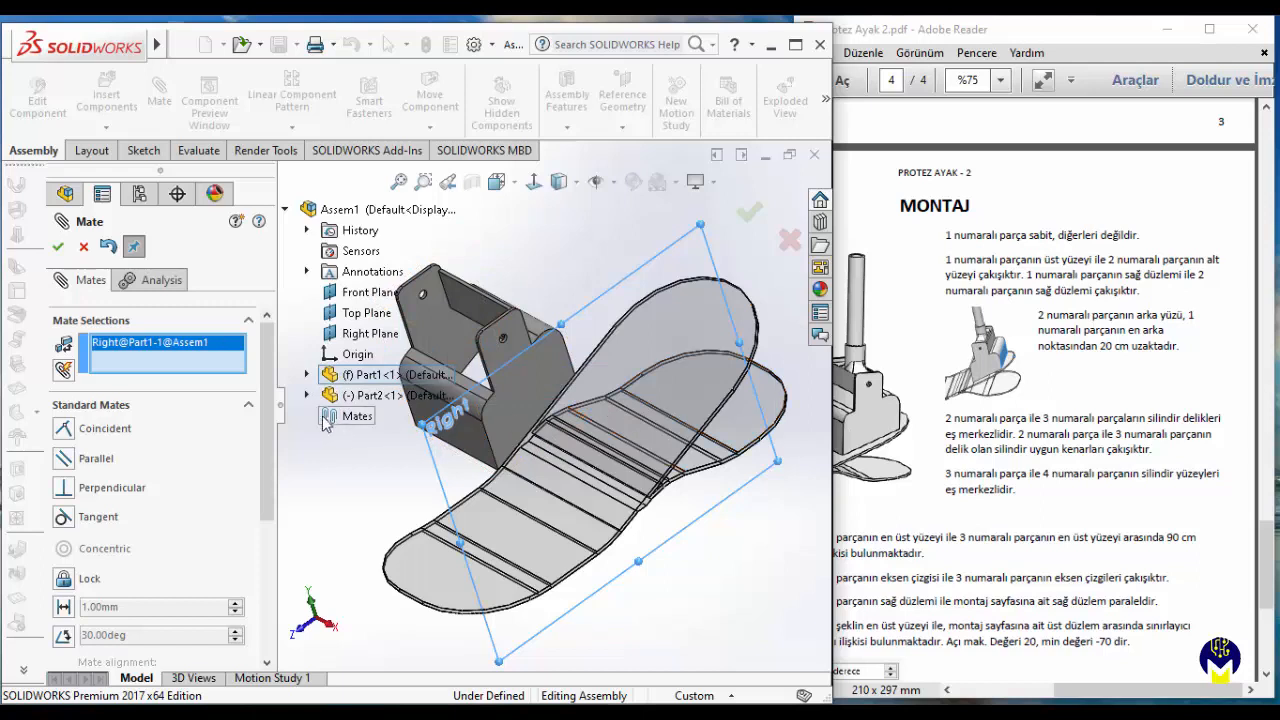
{"action": "left_click", "coordinate": [307, 395]}
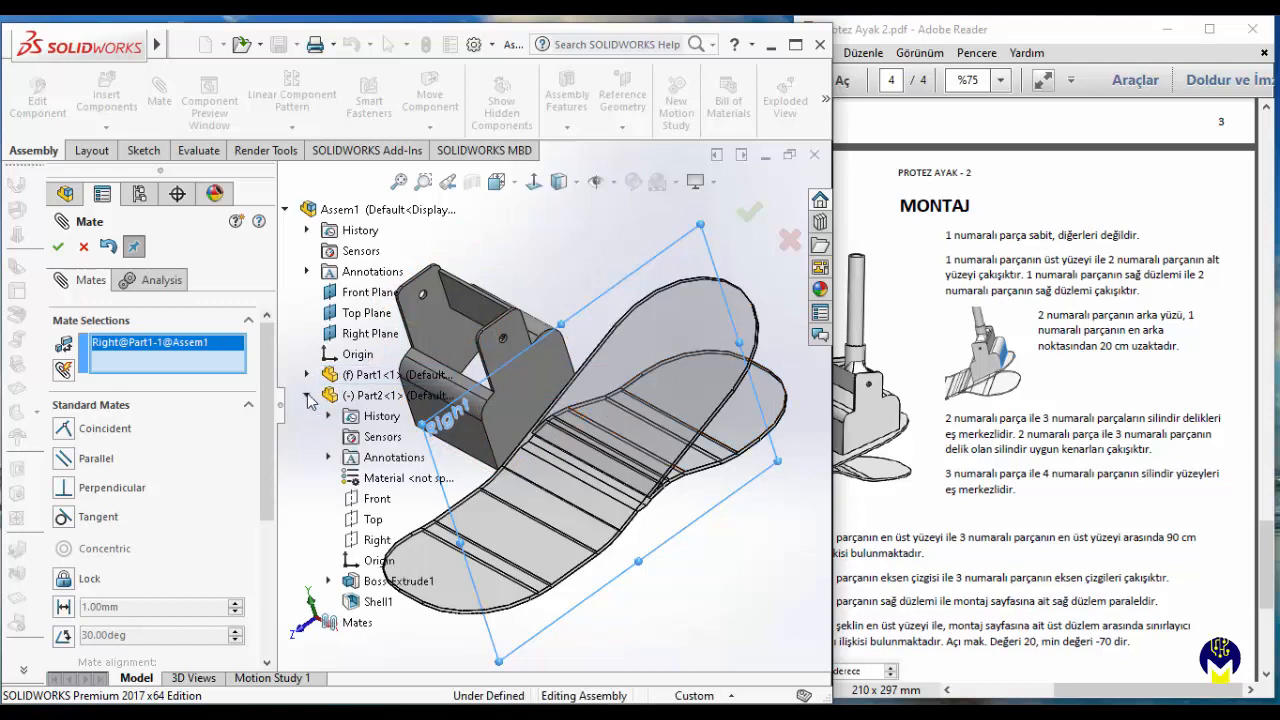
{"action": "left_click", "coordinate": [377, 540]}
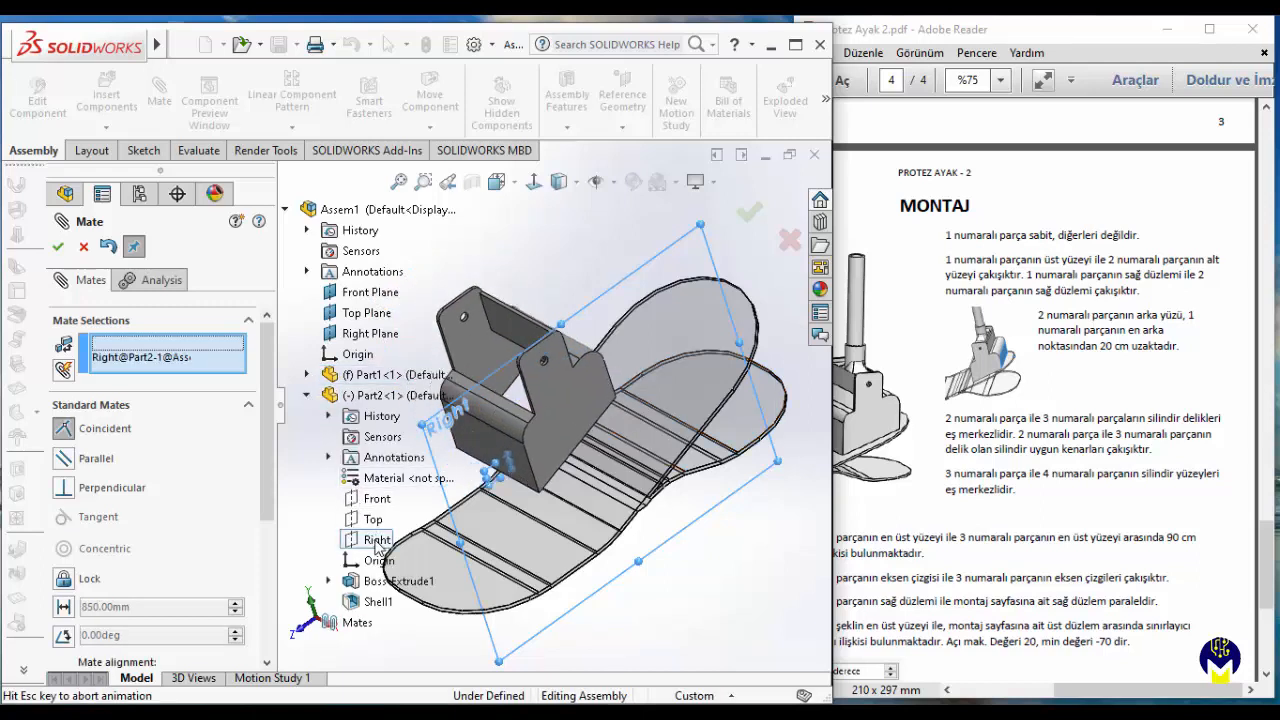
{"action": "left_click", "coordinate": [58, 246]}
{"action": "left_click", "coordinate": [134, 247]}
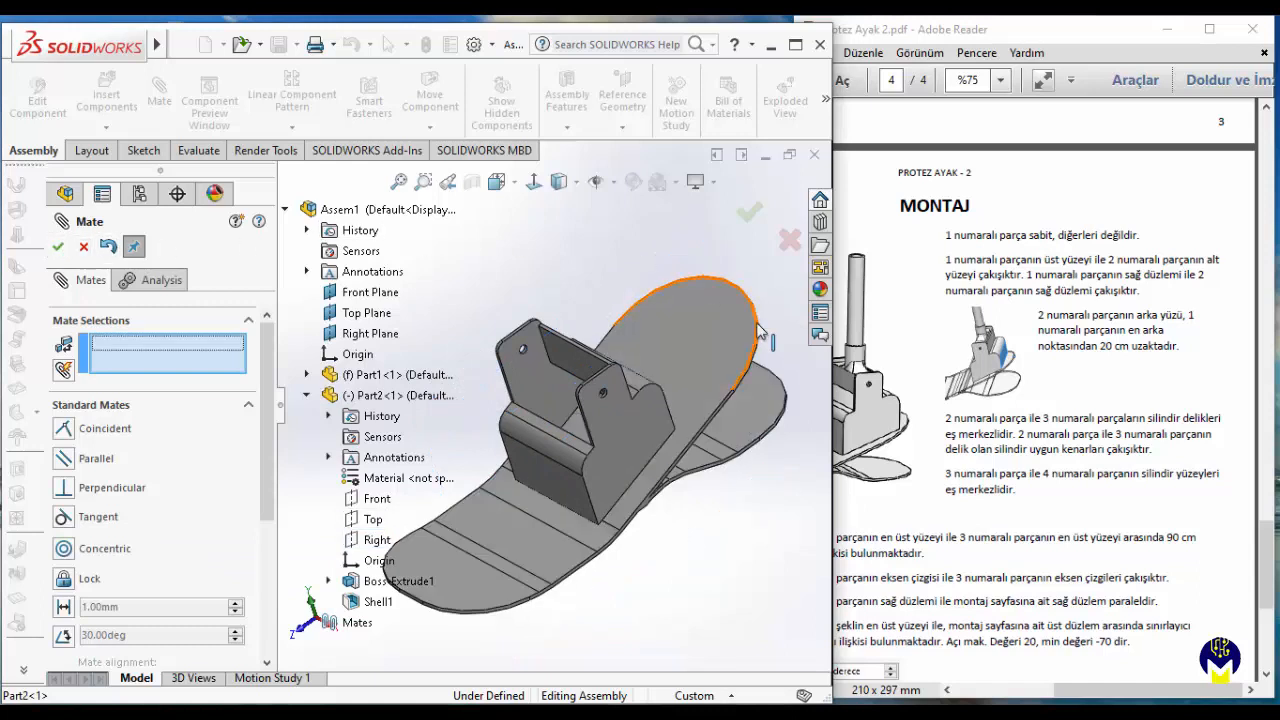
{"action": "left_click", "coordinate": [285, 211]}
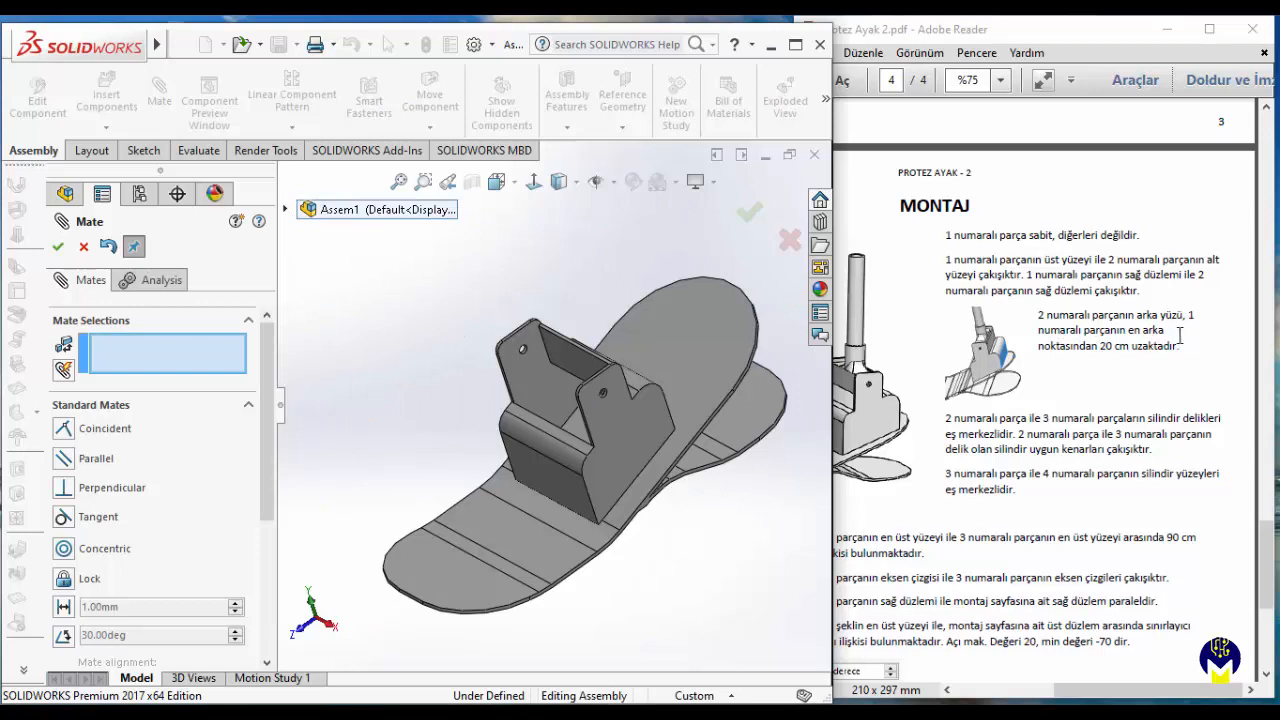
- Add a distance mate of 20 mm between Part2's rear face and the rearmost point of Part1's upper plate
{"action": "middle_click_drag", "start_coordinate": [723, 381], "coordinate": [636, 425]}
{"action": "left_click", "coordinate": [636, 425]}
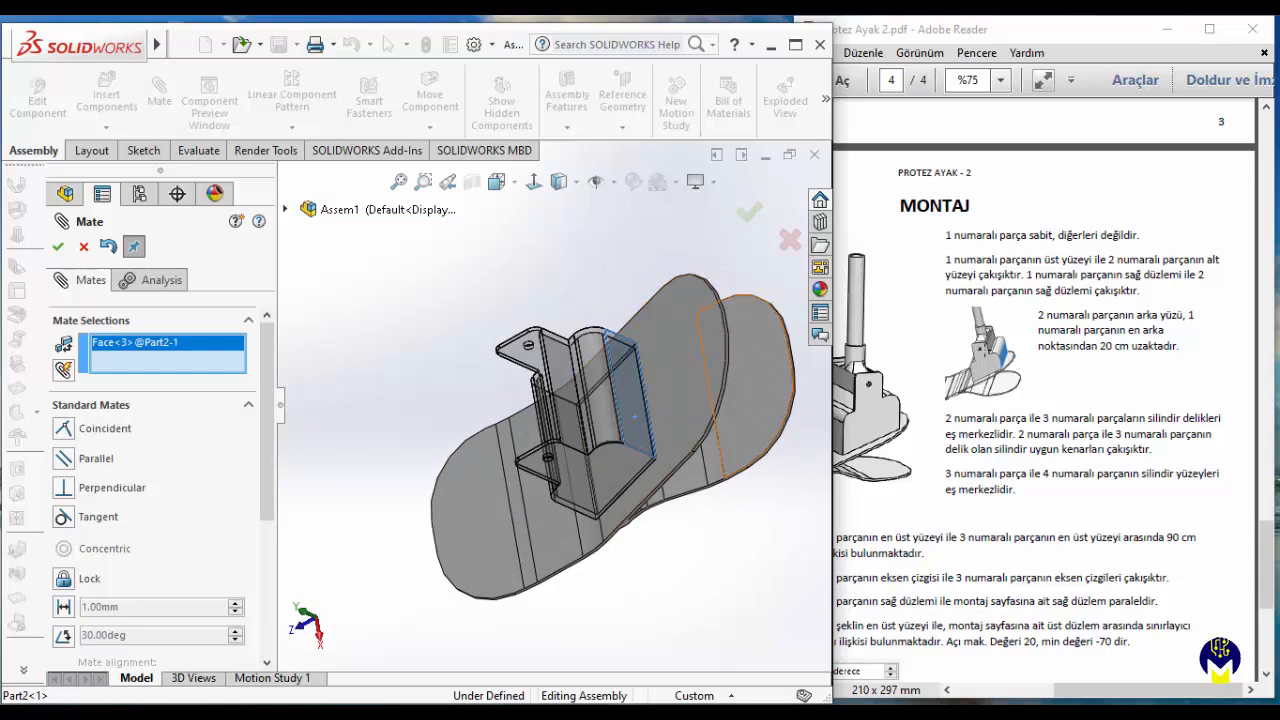
{"action": "scroll", "coordinate": [720, 316], "scroll_direction": "down", "scroll_amount": 4}
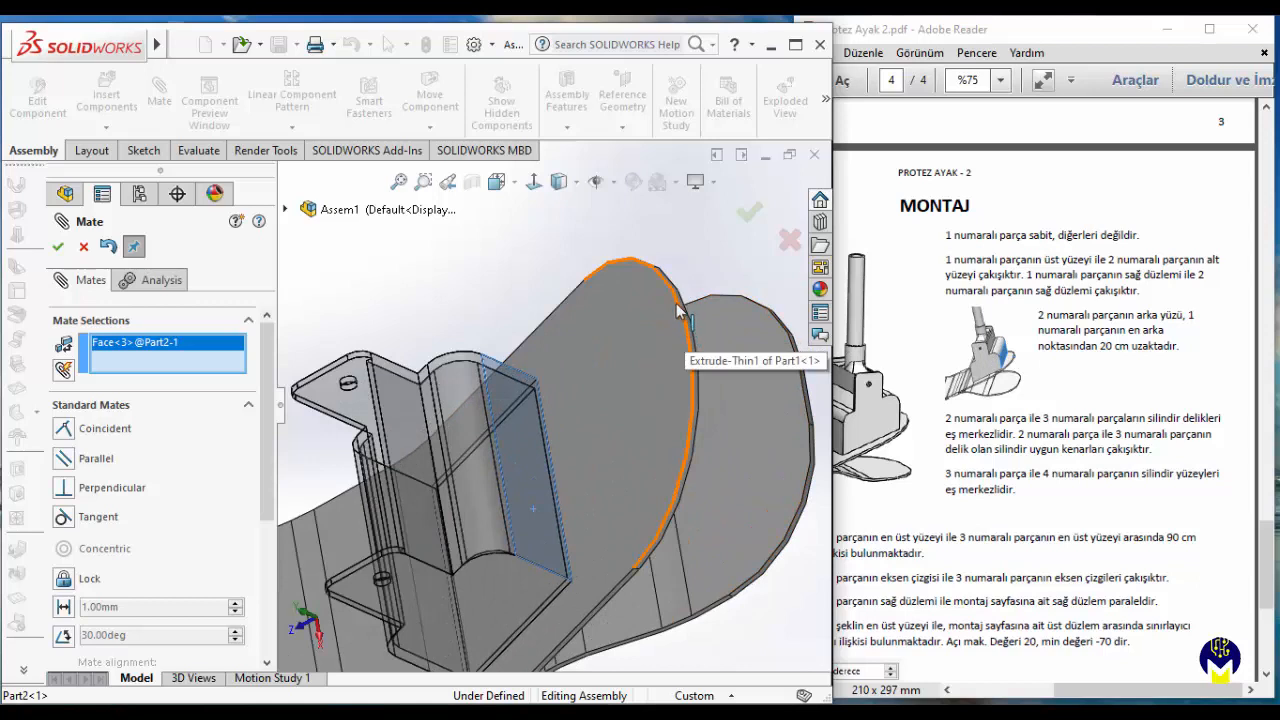
{"action": "scroll", "coordinate": [593, 400], "scroll_direction": "down", "scroll_amount": 2}
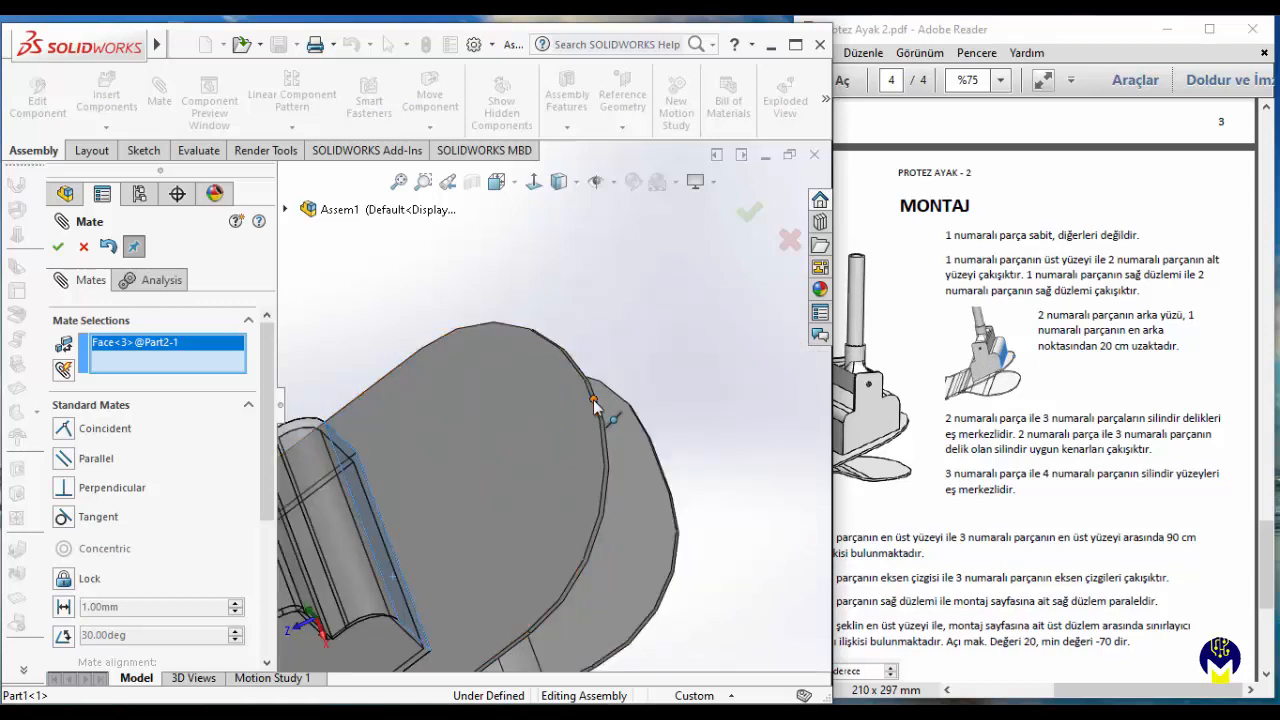
{"action": "left_click", "coordinate": [593, 399]}
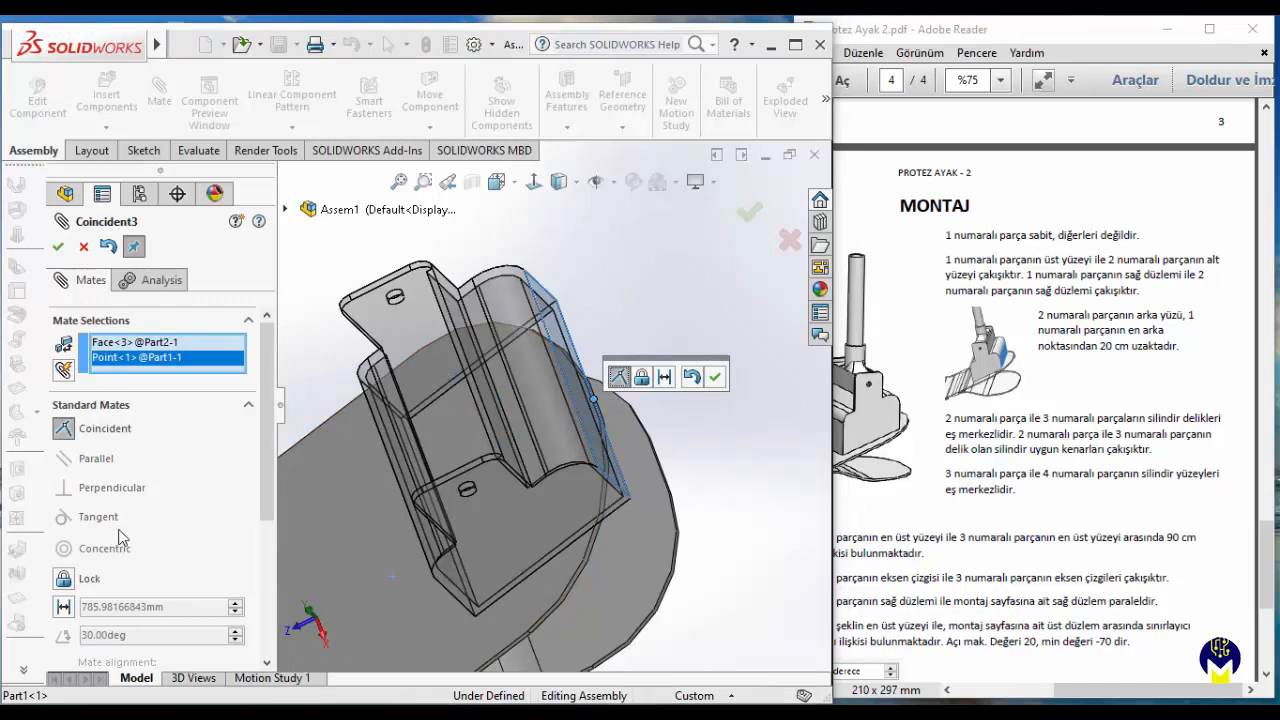
{"action": "scroll", "coordinate": [120, 535], "scroll_direction": "down", "scroll_amount": 3}
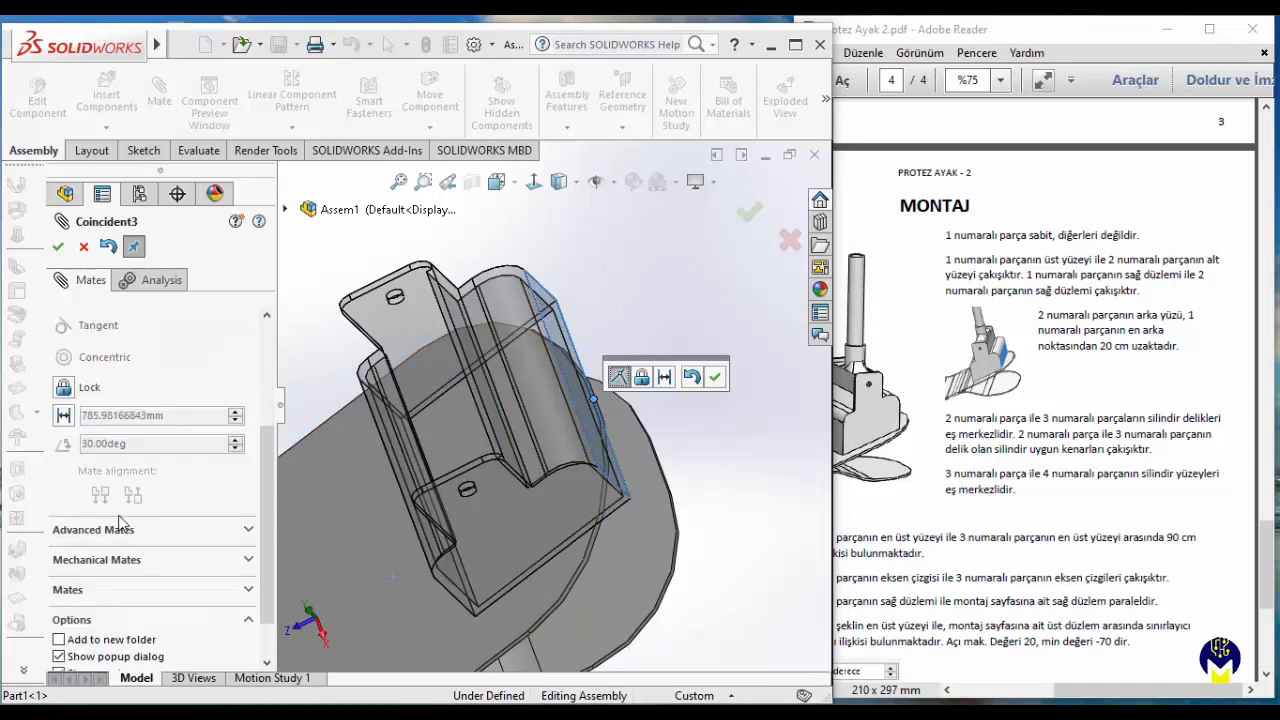
{"action": "left_click", "coordinate": [64, 415]}
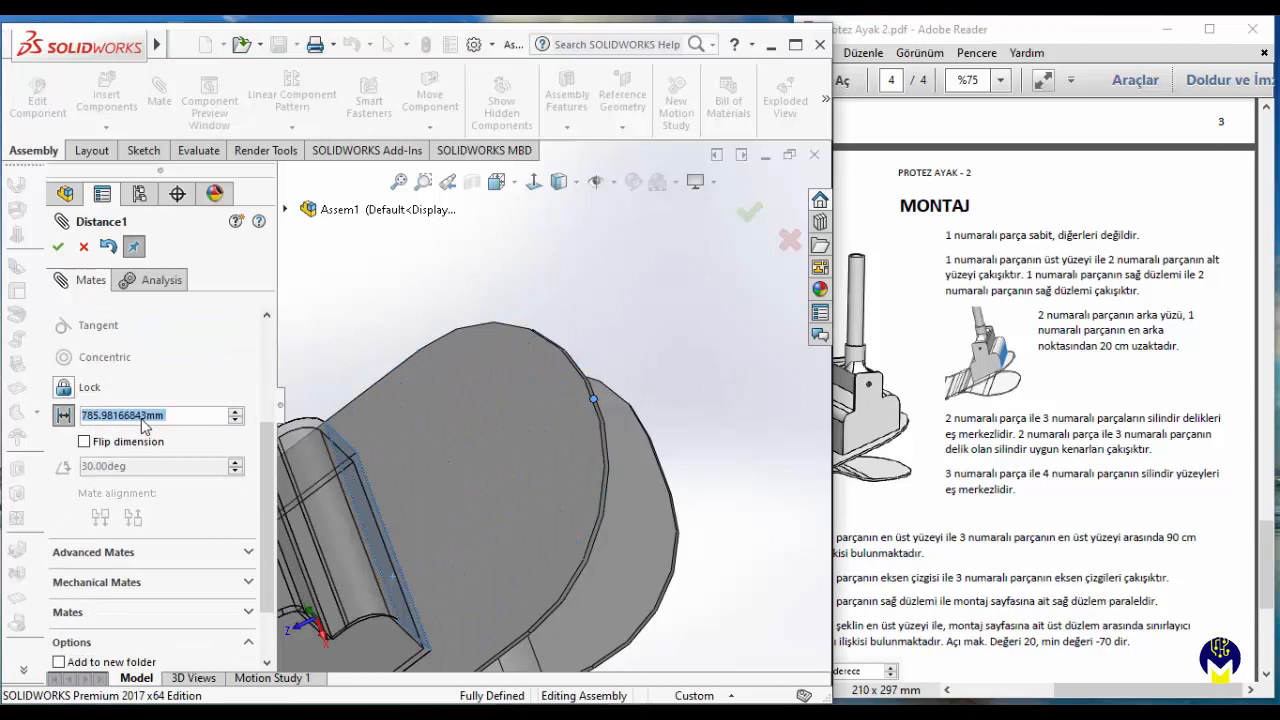
{"action": "type", "text": "20"}
{"action": "key", "text": "Return"}
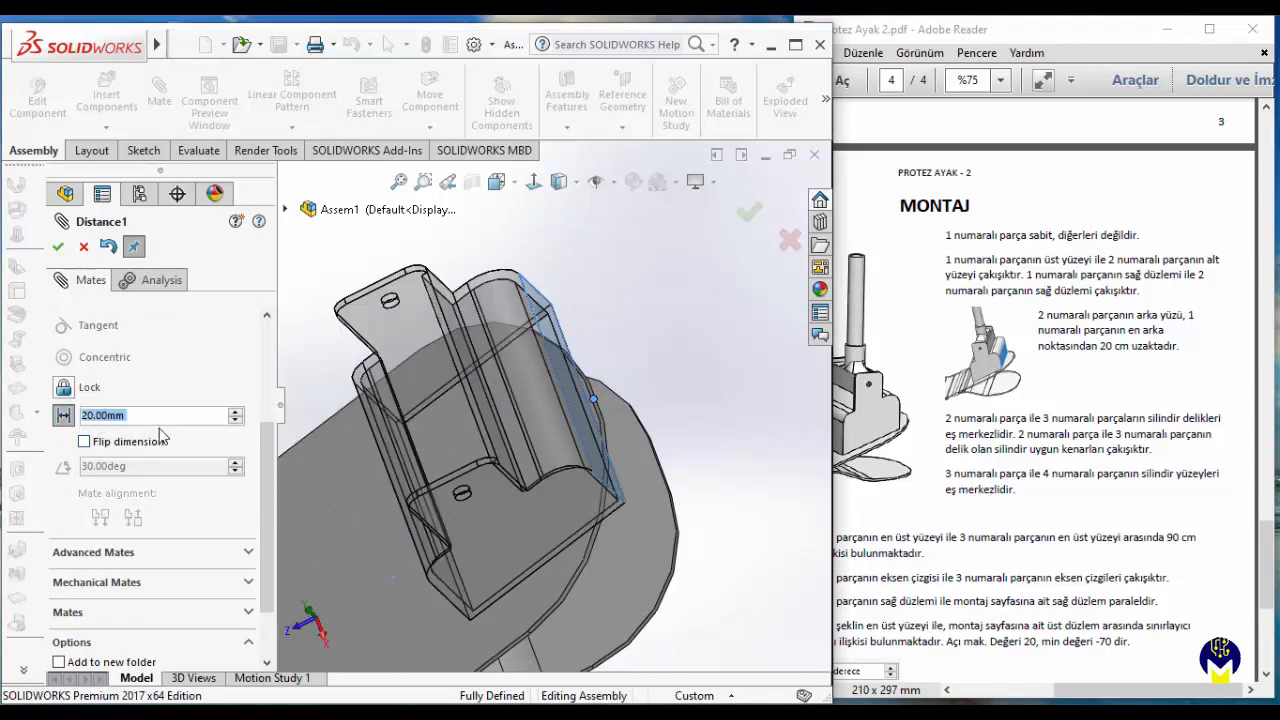
- Set the distance between Part2's rear face and Part1's rearmost point to 200 mm and finish mating
{"action": "left_click", "coordinate": [96, 417]}
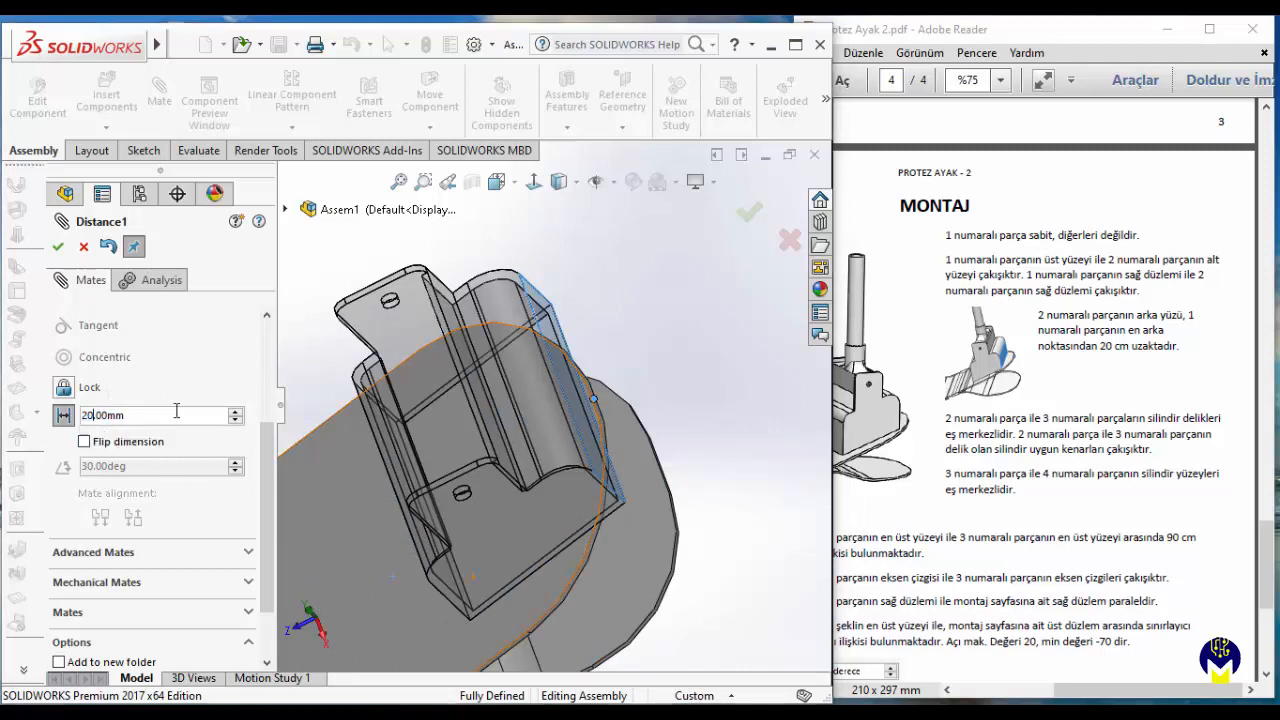
{"action": "type", "text": "0"}
{"action": "key", "text": "Return"}
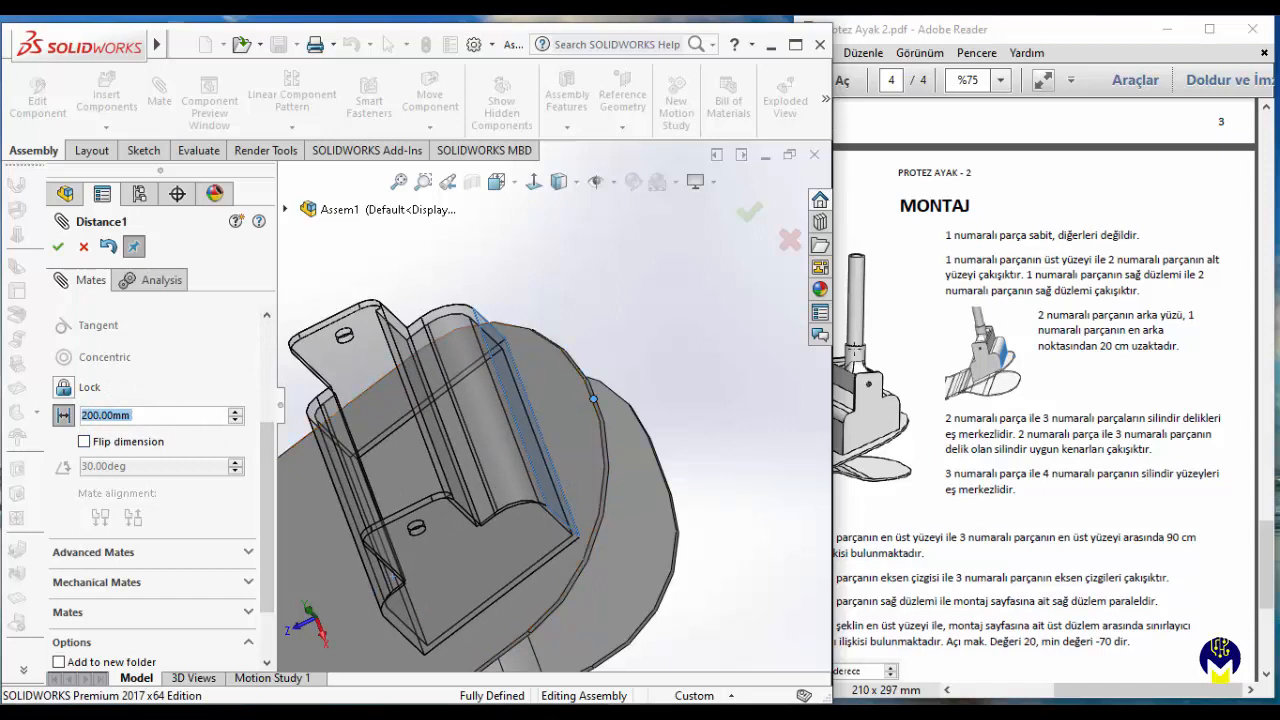
{"action": "left_click", "coordinate": [58, 246]}
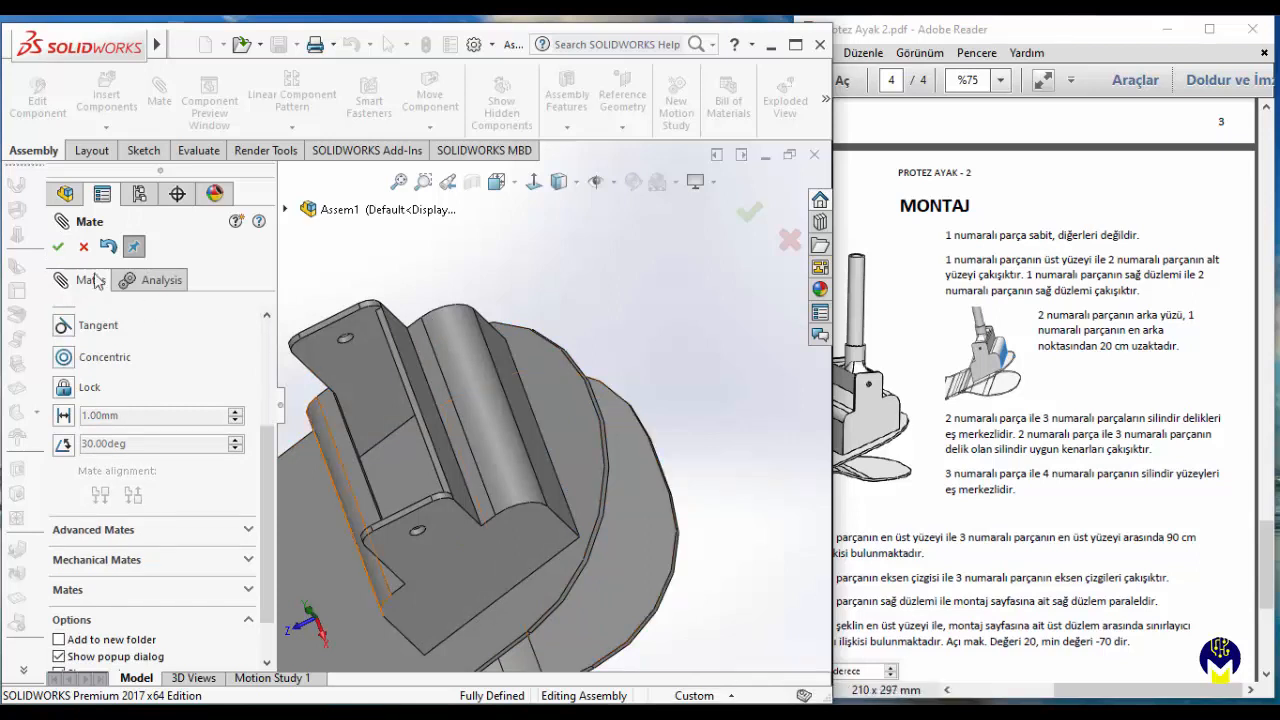
{"action": "left_click", "coordinate": [60, 247]}
- Switch the assembly's units to CGS (centimeter, gram, second) and insert Part3 beside the foot assembly
{"action": "left_click", "coordinate": [697, 695]}
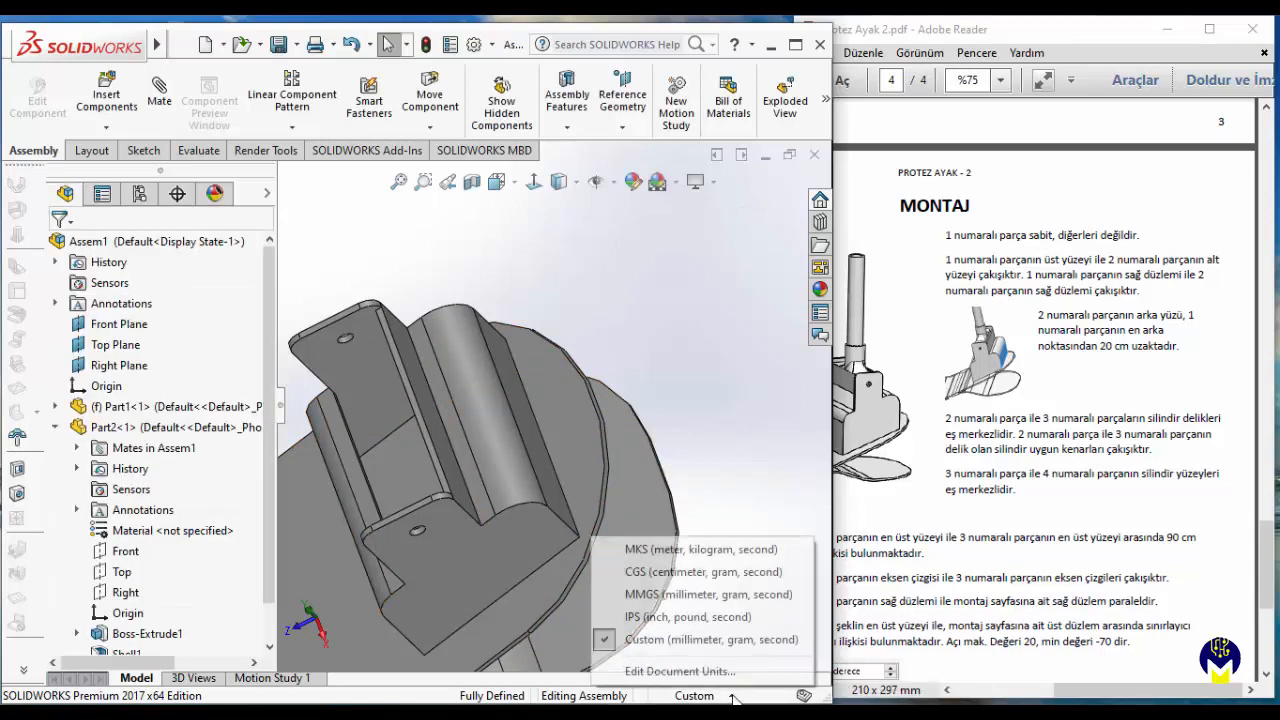
{"action": "left_click", "coordinate": [680, 572]}
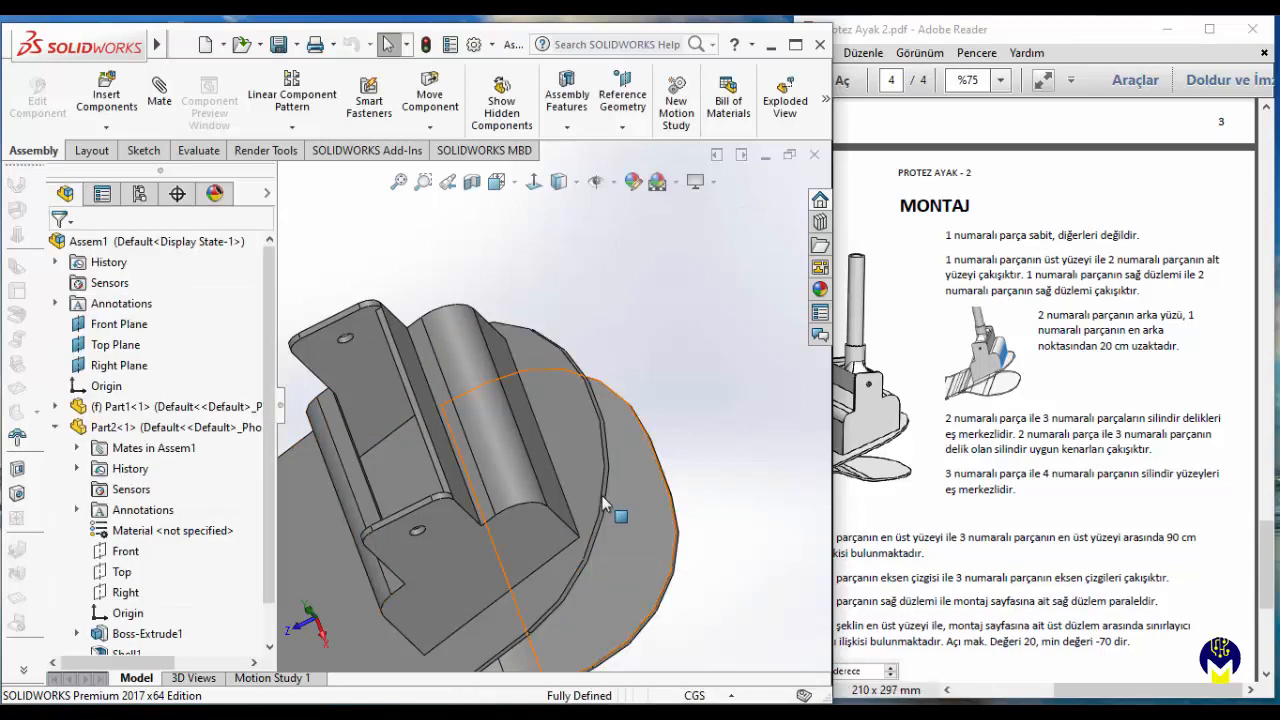
{"action": "scroll", "coordinate": [607, 502], "scroll_direction": "up", "scroll_amount": 3}
{"action": "scroll", "coordinate": [607, 502], "scroll_direction": "up", "scroll_amount": 3}
{"action": "scroll", "coordinate": [445, 505], "scroll_direction": "down", "scroll_amount": 4}
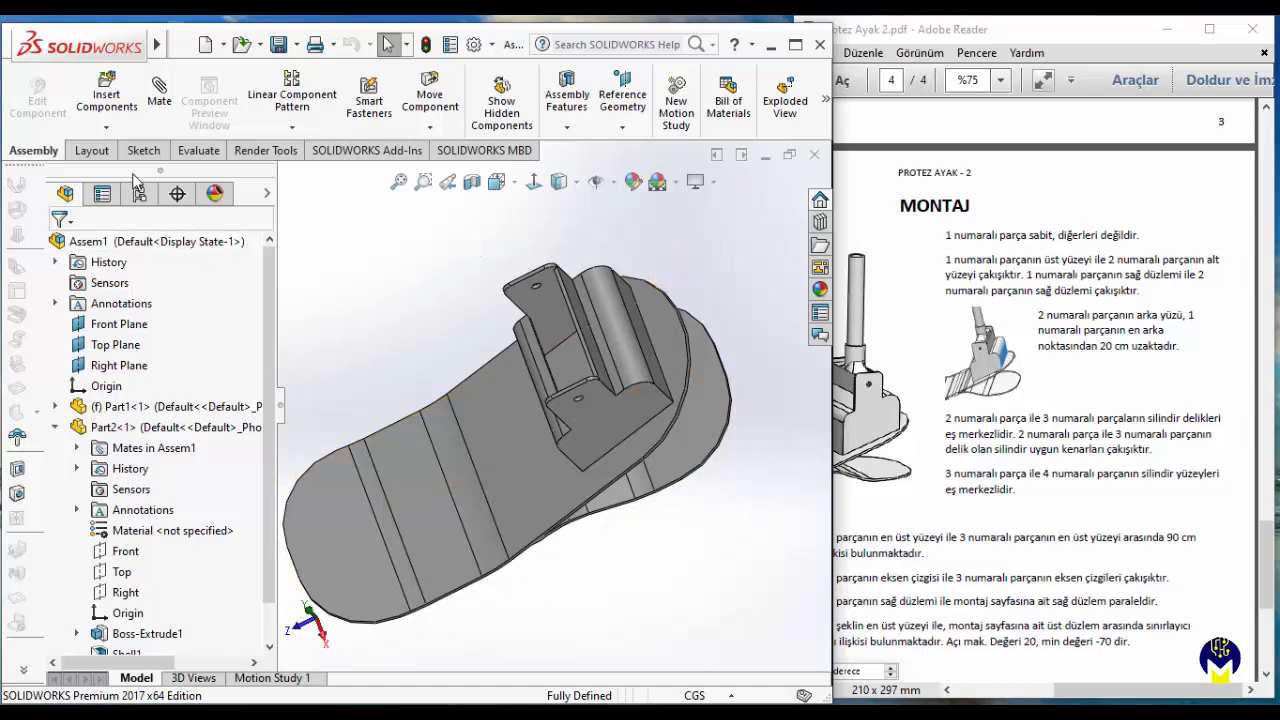
{"action": "left_click", "coordinate": [106, 95]}
{"action": "left_click", "coordinate": [105, 497]}
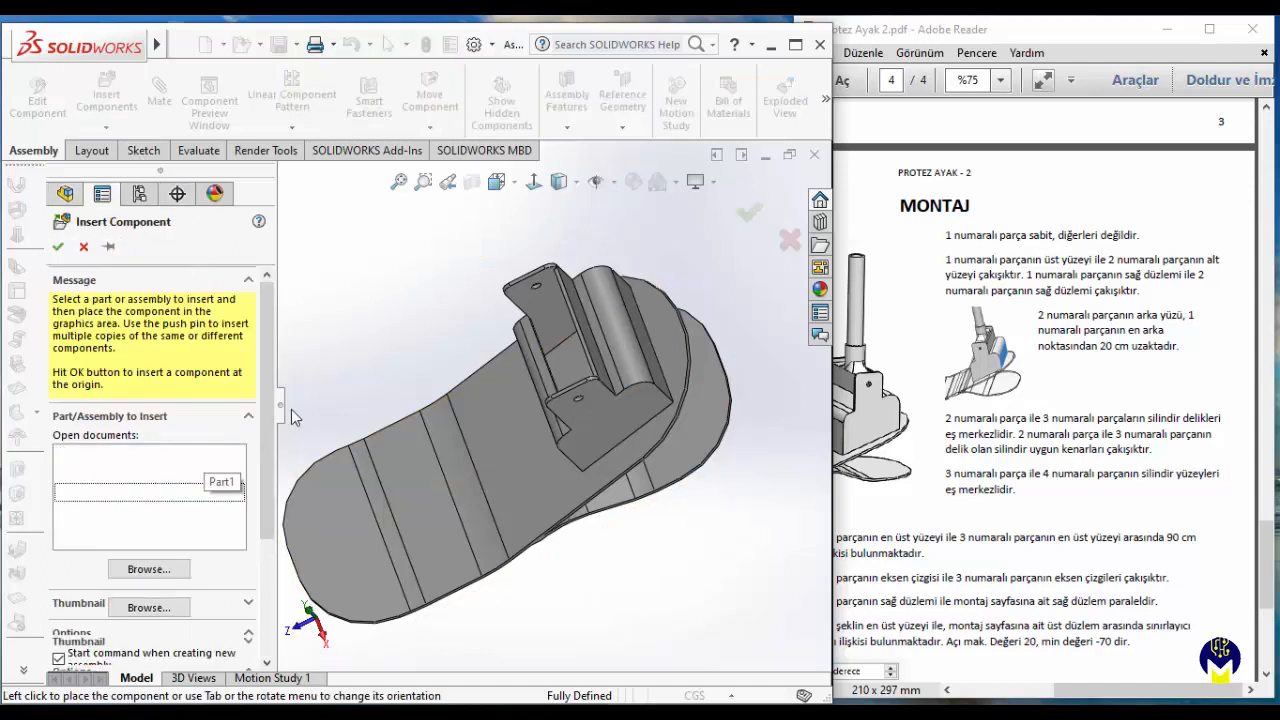
{"action": "left_click", "coordinate": [446, 344]}
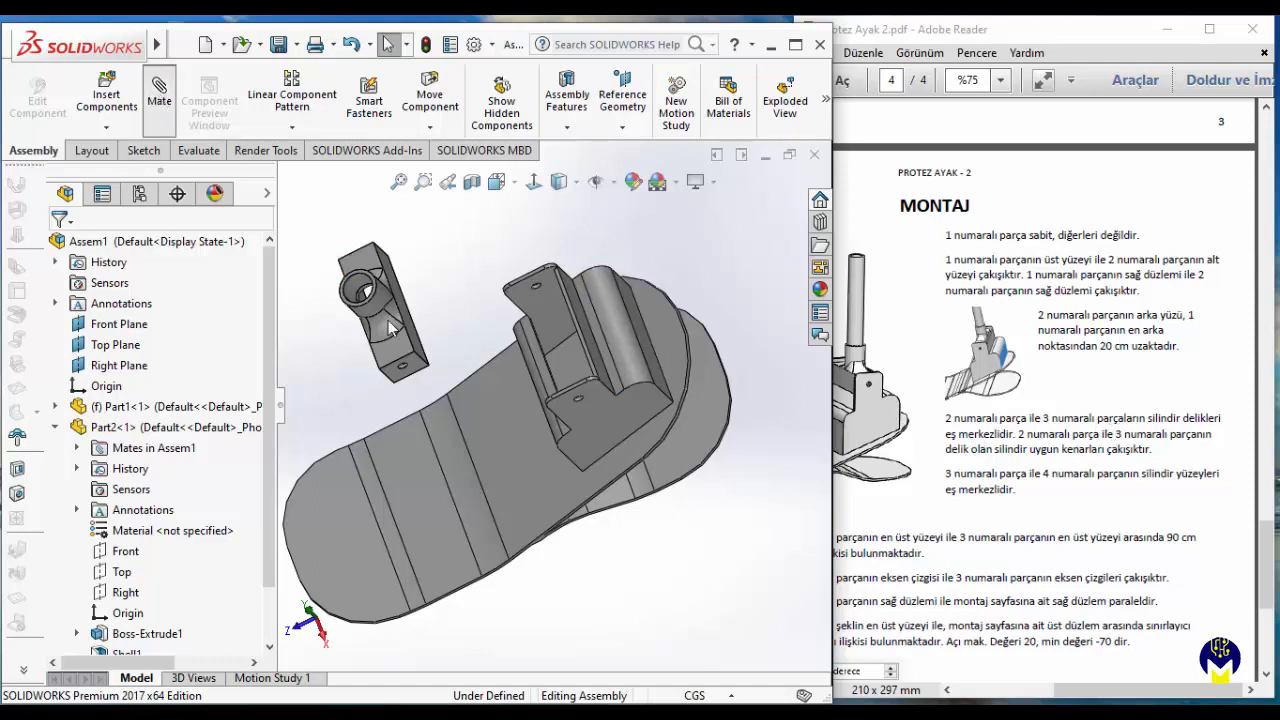
- Add a concentric mate between the cylindrical hole in Part3 and the hole in Part2's side plate
{"action": "scroll", "coordinate": [424, 388], "scroll_direction": "down", "scroll_amount": 10}
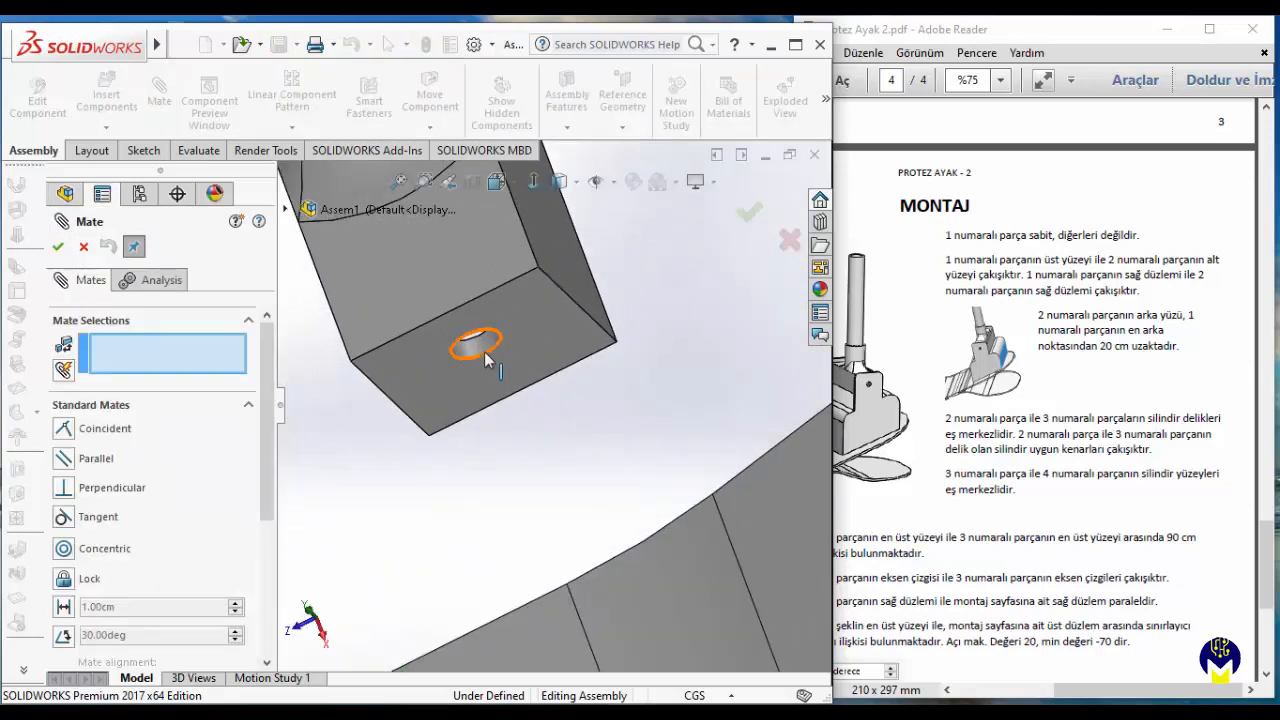
{"action": "left_click", "coordinate": [487, 353]}
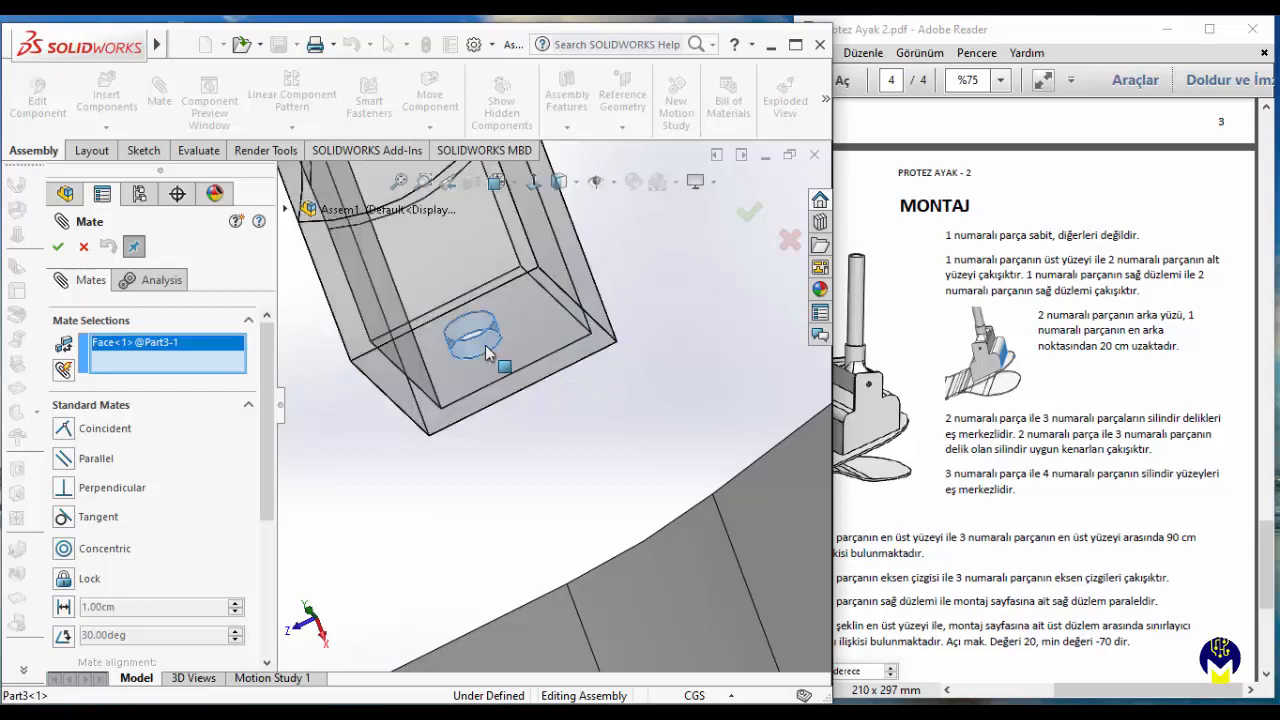
{"action": "scroll", "coordinate": [598, 400], "scroll_direction": "up", "scroll_amount": 6}
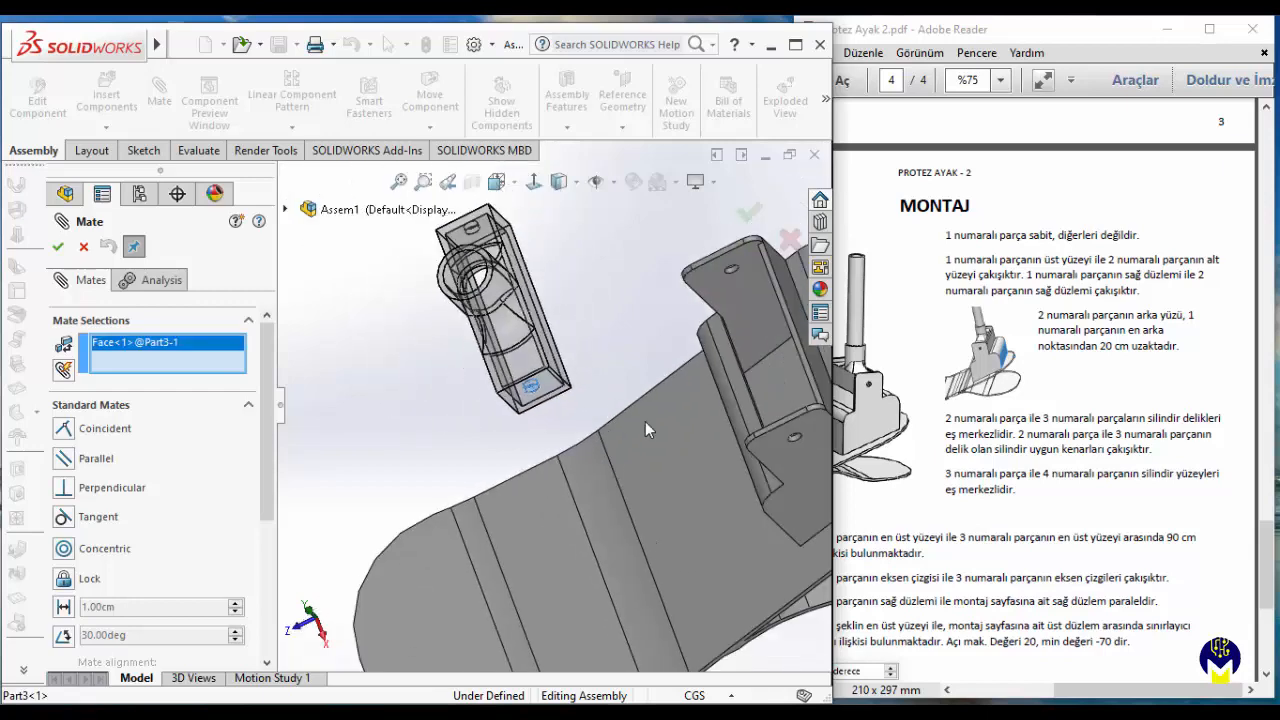
{"action": "scroll", "coordinate": [700, 422], "scroll_direction": "down", "scroll_amount": 10}
{"action": "scroll", "coordinate": [638, 448], "scroll_direction": "down", "scroll_amount": 2}
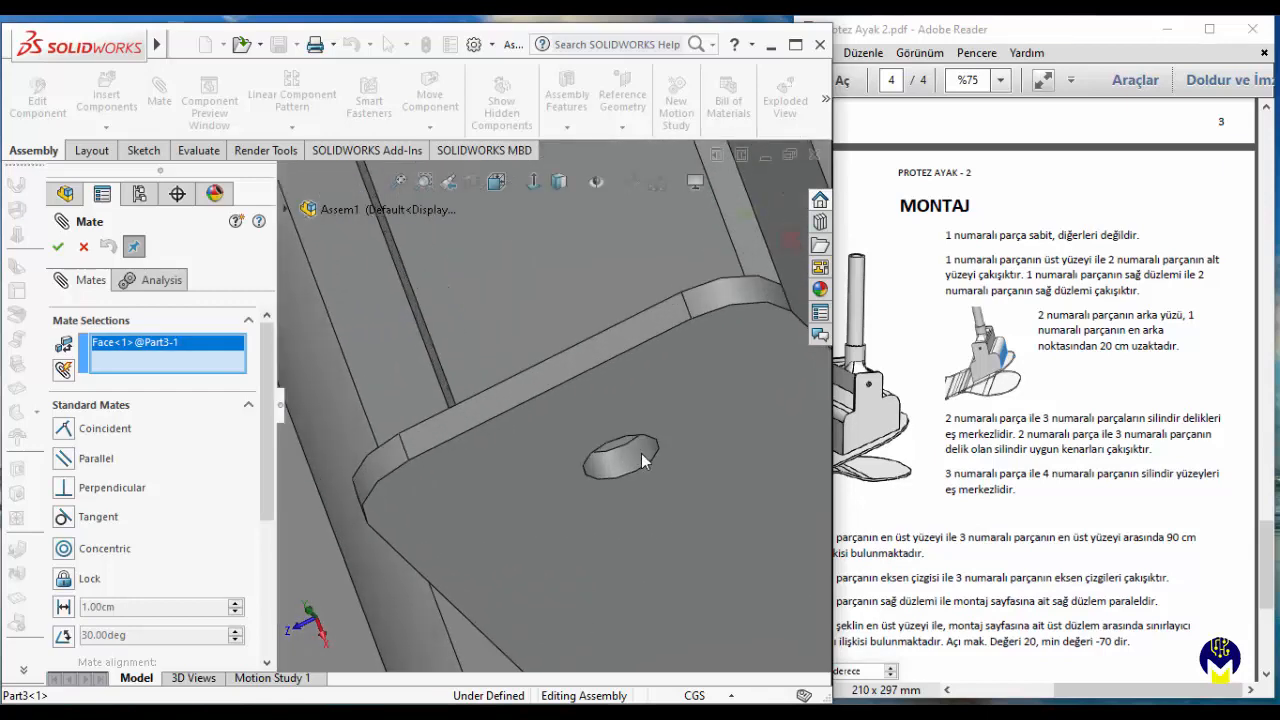
{"action": "left_click", "coordinate": [639, 456]}
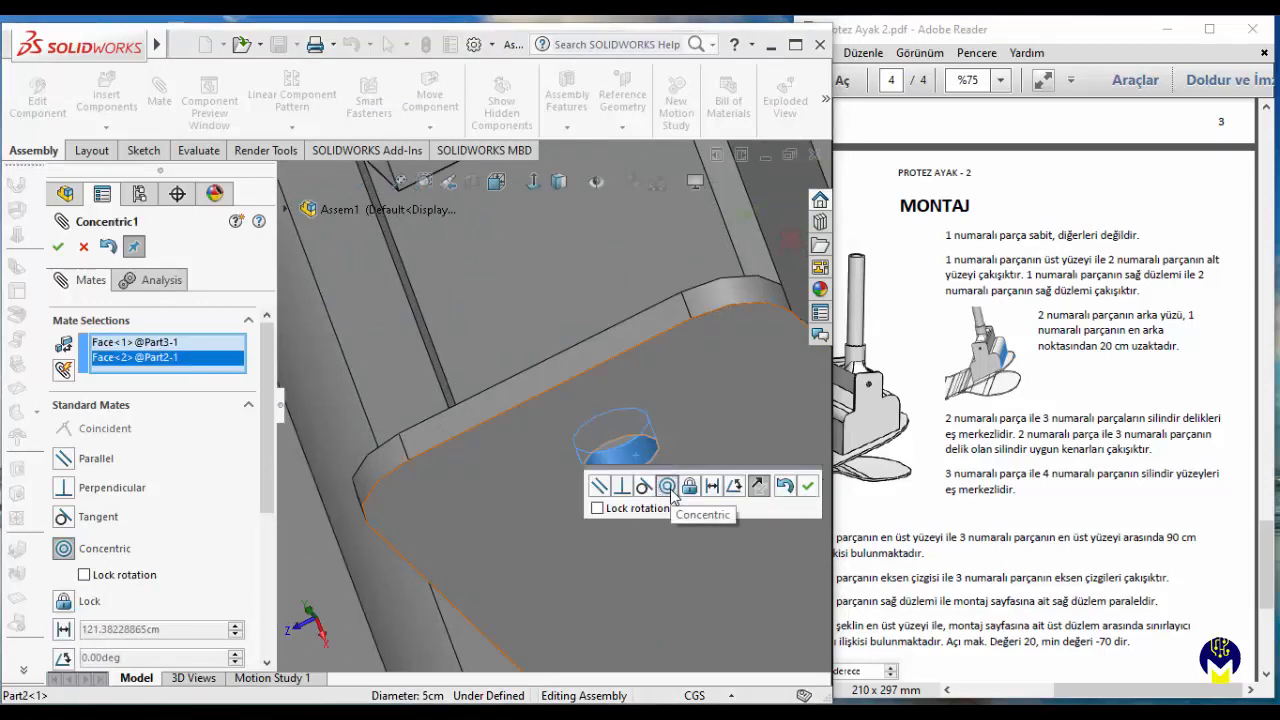
{"action": "left_click", "coordinate": [806, 486]}
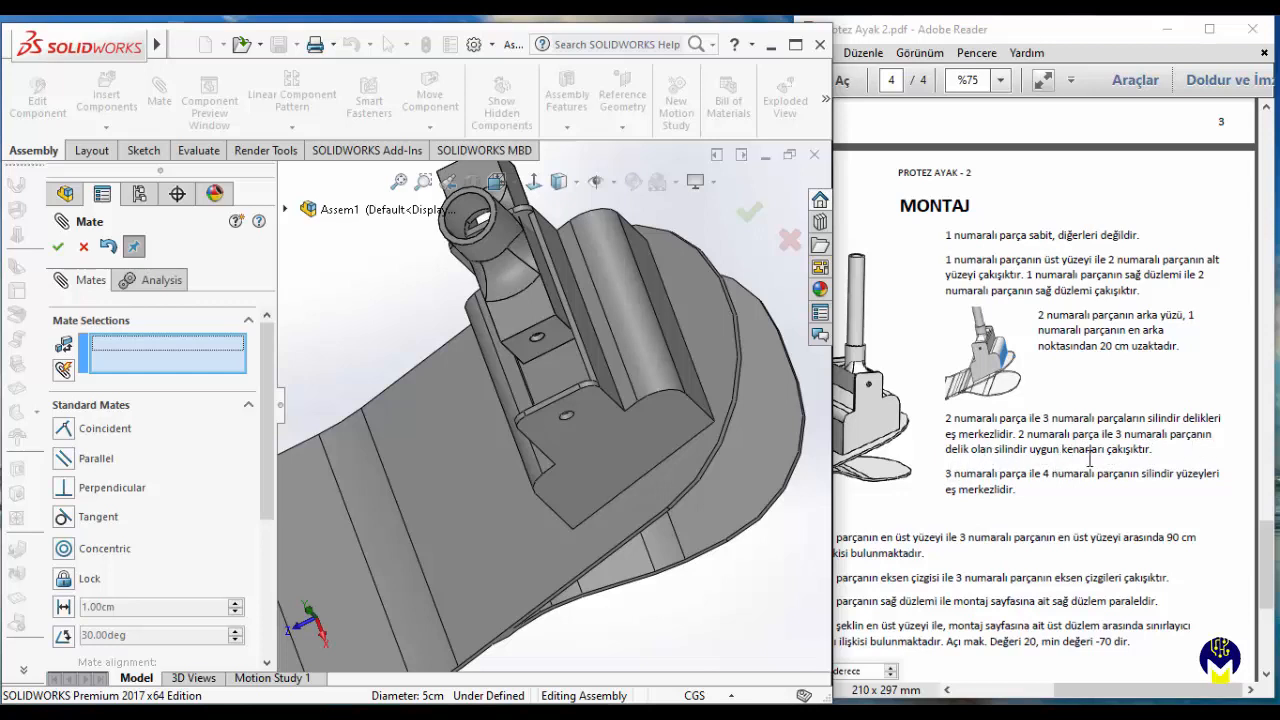
- Set up a coincident mate between the circular hole edge of Part3 and the matching hole edge of Part2's side plate
{"action": "scroll", "coordinate": [548, 350], "scroll_direction": "down", "scroll_amount": 5}
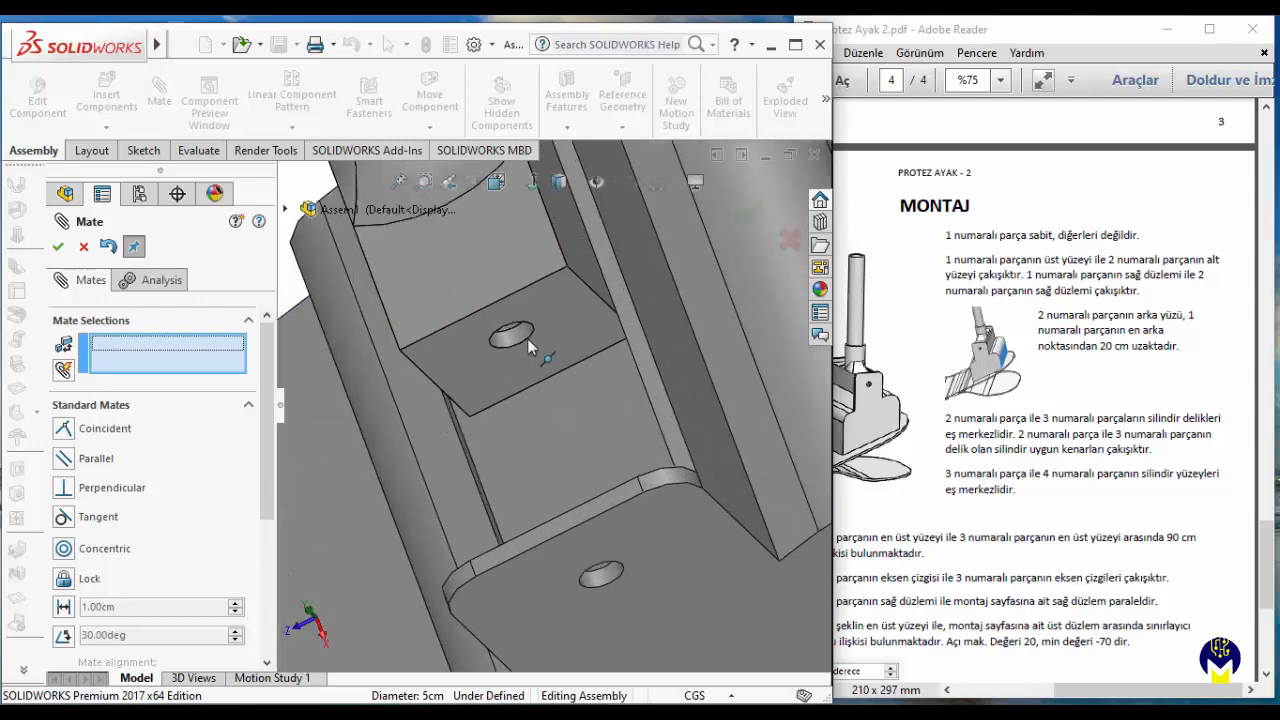
{"action": "left_click", "coordinate": [527, 337]}
{"action": "middle_click_drag", "start_coordinate": [527, 337], "coordinate": [800, 512]}
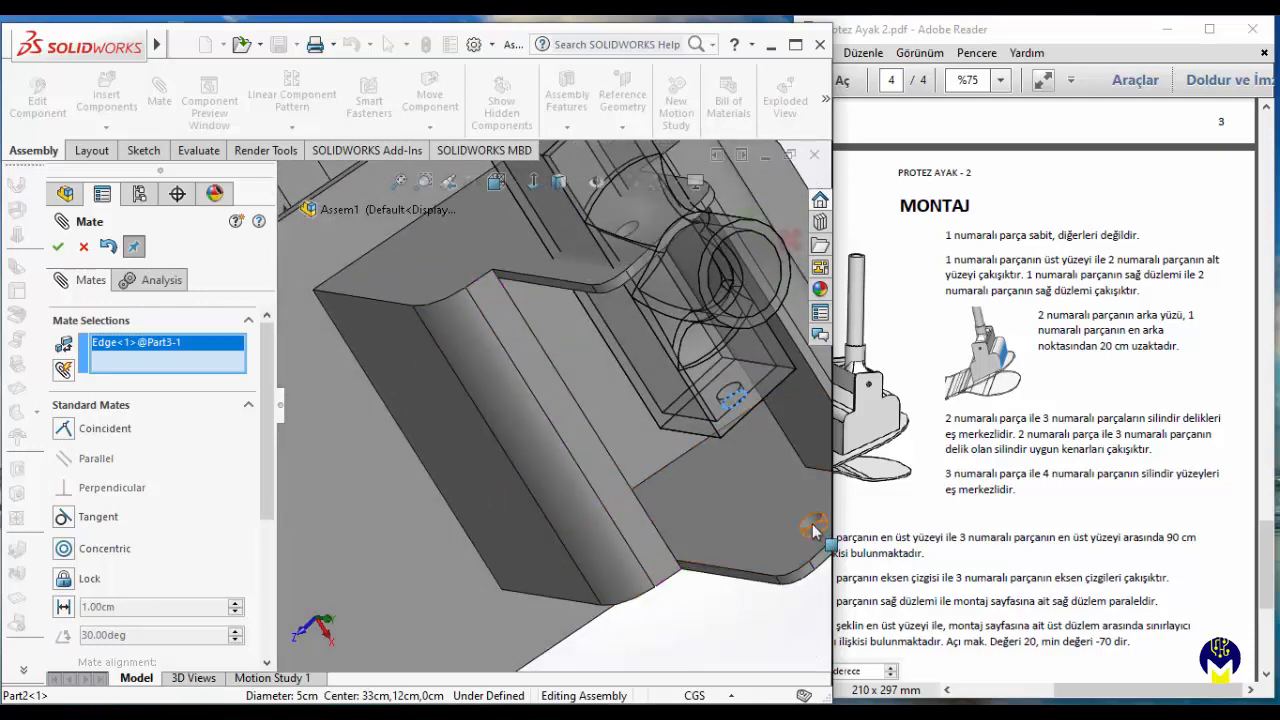
{"action": "left_click", "coordinate": [813, 530]}
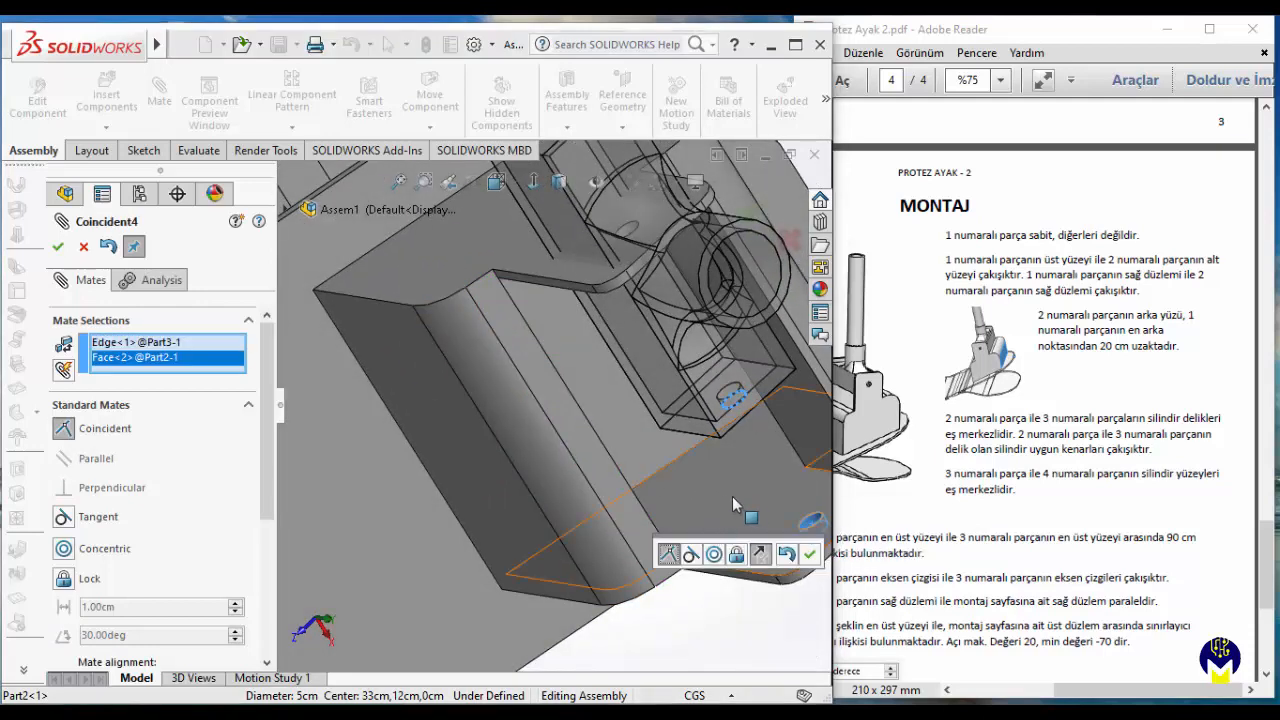
{"action": "left_click", "coordinate": [812, 530]}
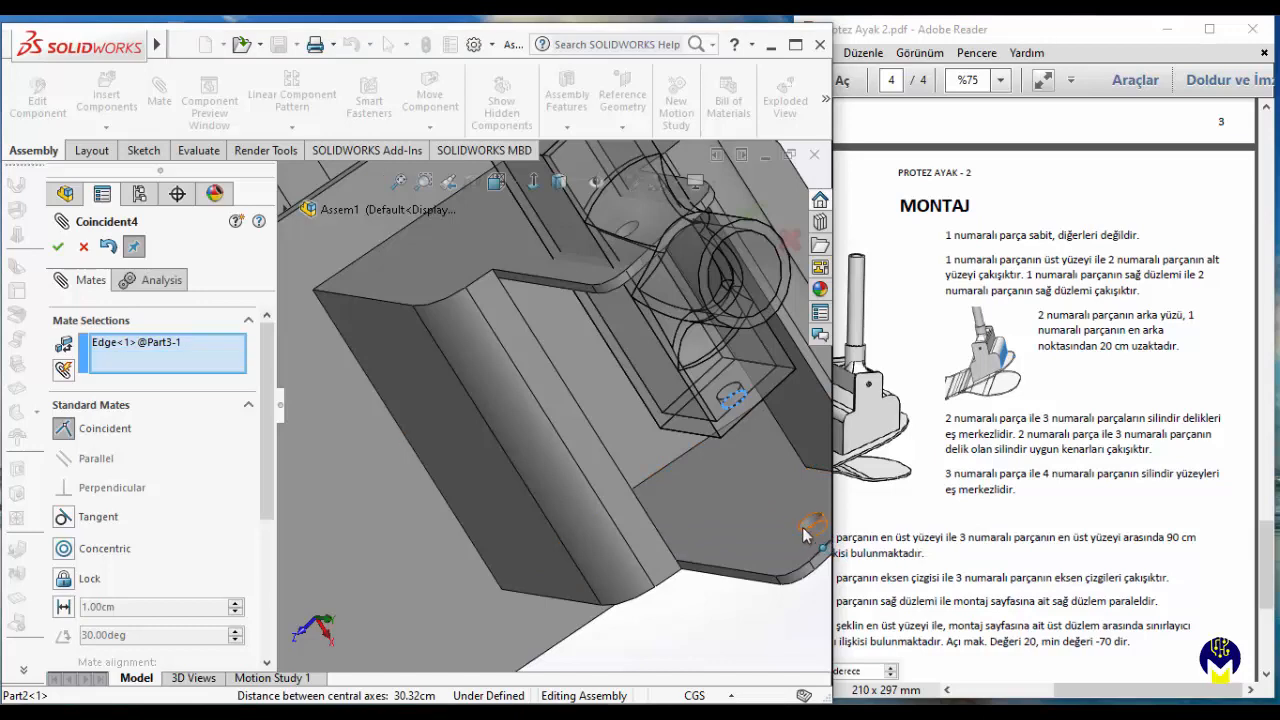
{"action": "scroll", "coordinate": [809, 534], "scroll_direction": "up", "scroll_amount": 2}
{"action": "scroll", "coordinate": [745, 518], "scroll_direction": "down", "scroll_amount": 4}
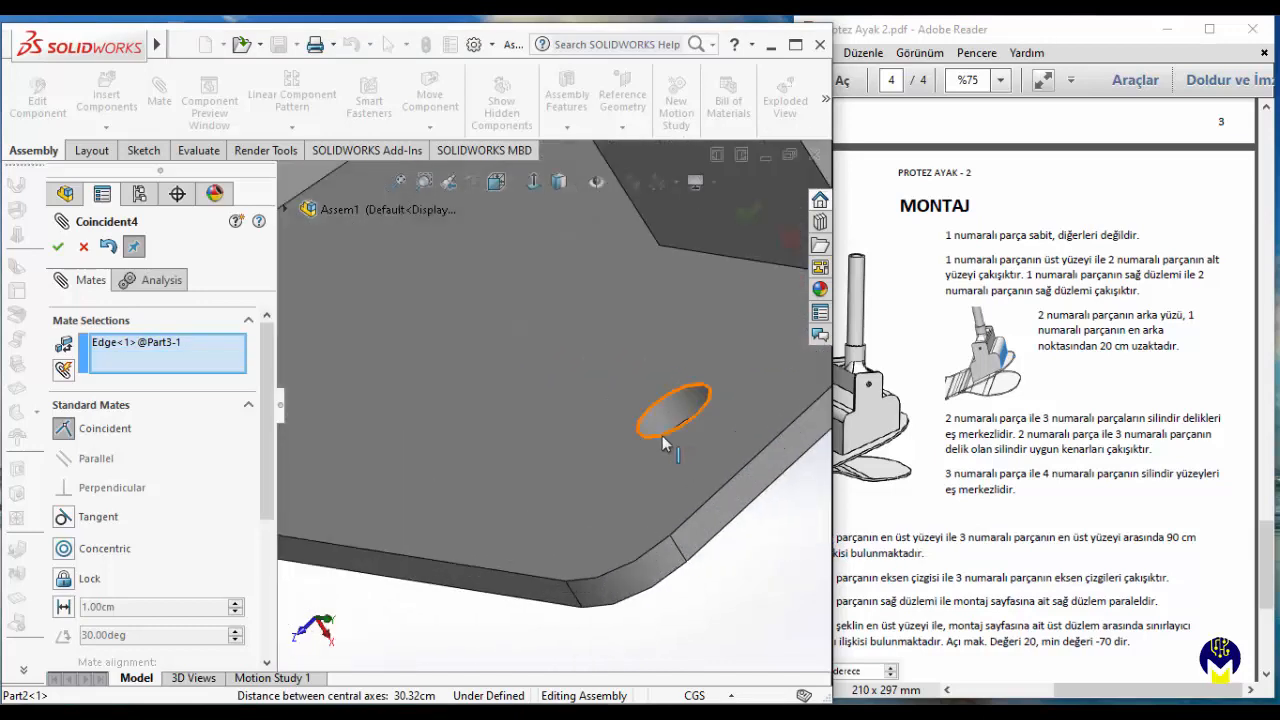
{"action": "left_click", "coordinate": [709, 391]}
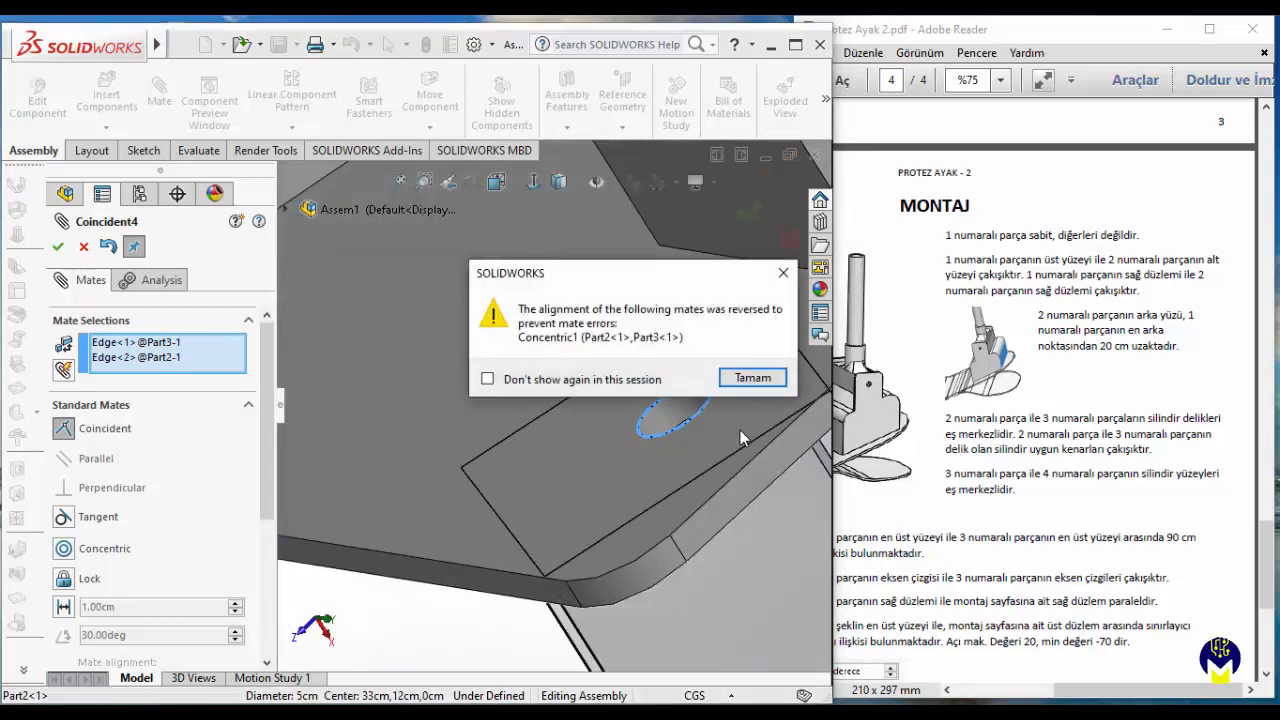
{"action": "left_click", "coordinate": [752, 378]}
- Flip the coincident mate's alignment so Part3 sits between Part2's side plates with its tube upward, and accept the mate
{"action": "scroll", "coordinate": [714, 437], "scroll_direction": "up", "scroll_amount": 5}
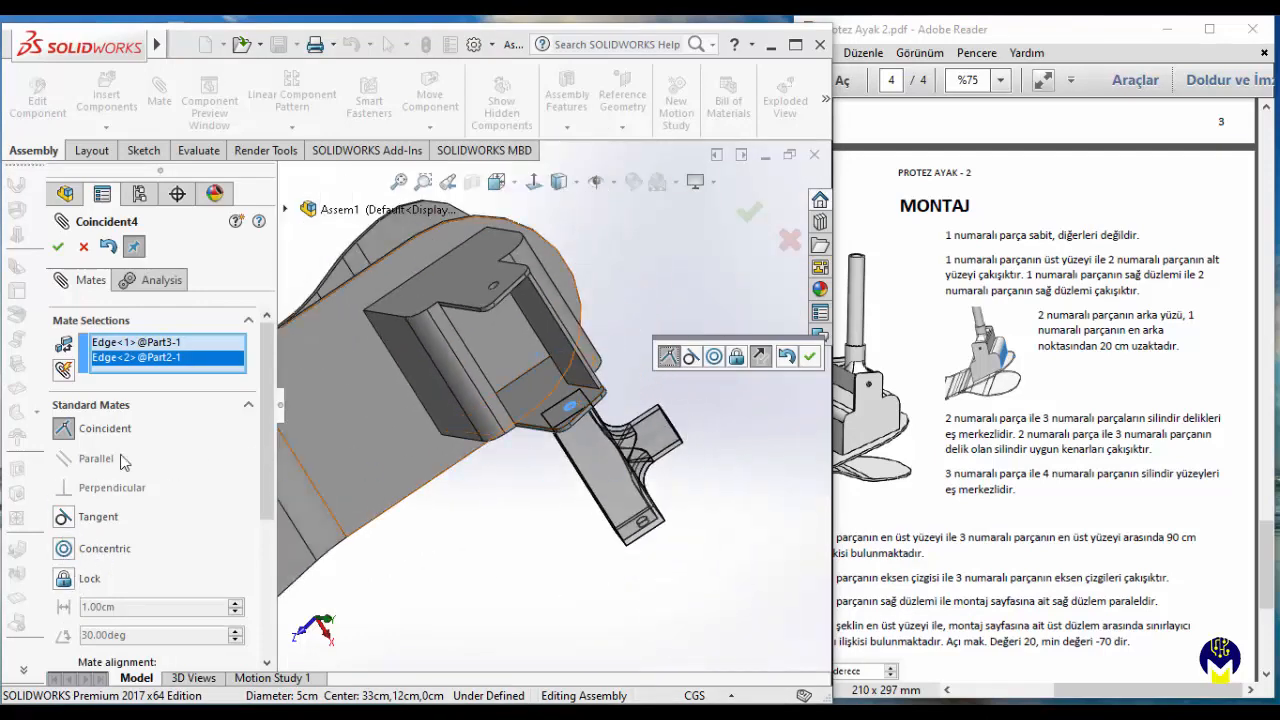
{"action": "scroll", "coordinate": [183, 483], "scroll_direction": "down", "scroll_amount": 3}
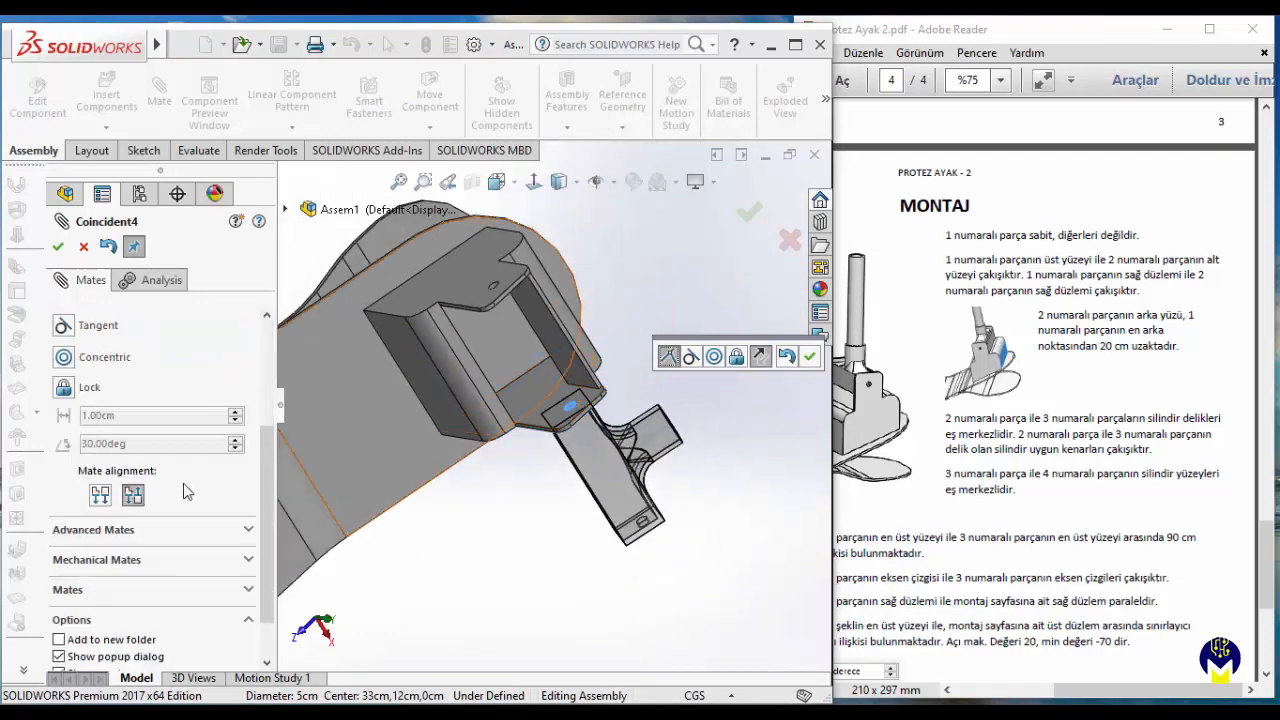
{"action": "left_click", "coordinate": [760, 357]}
{"action": "left_click", "coordinate": [751, 375]}
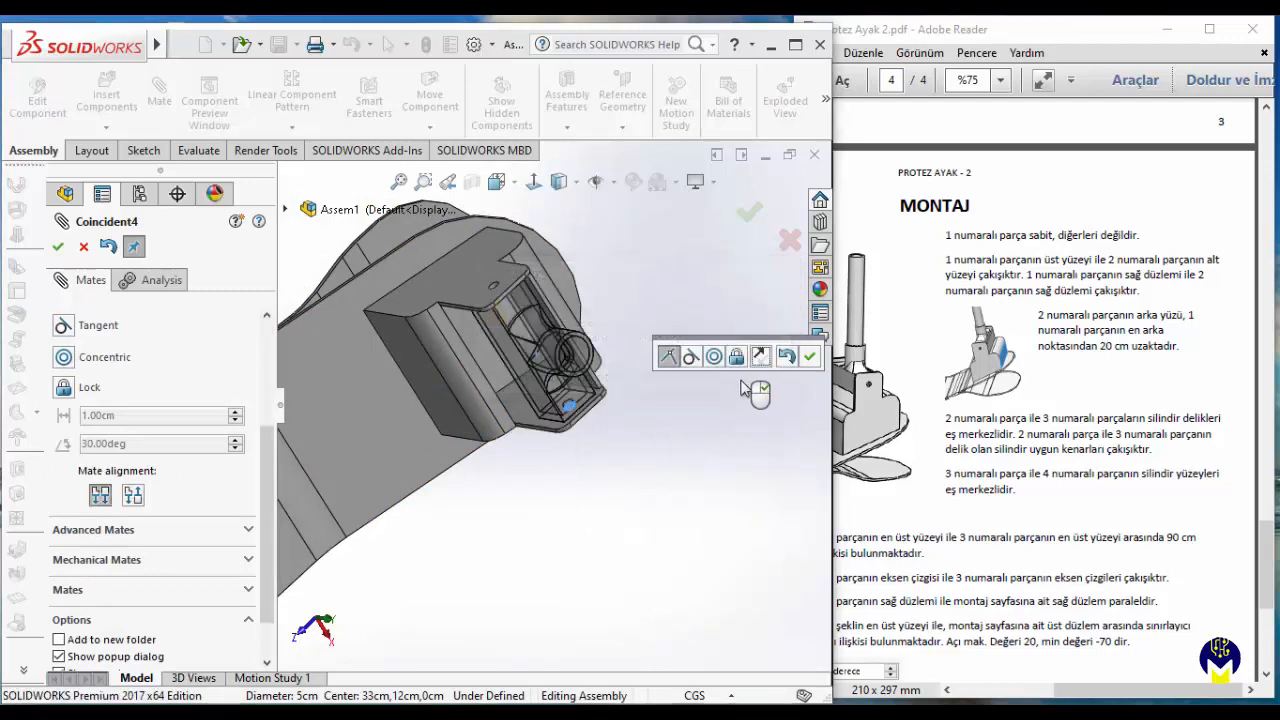
{"action": "scroll", "coordinate": [571, 424], "scroll_direction": "down", "scroll_amount": 3}
{"action": "middle_click_drag", "start_coordinate": [563, 434], "coordinate": [506, 329]}
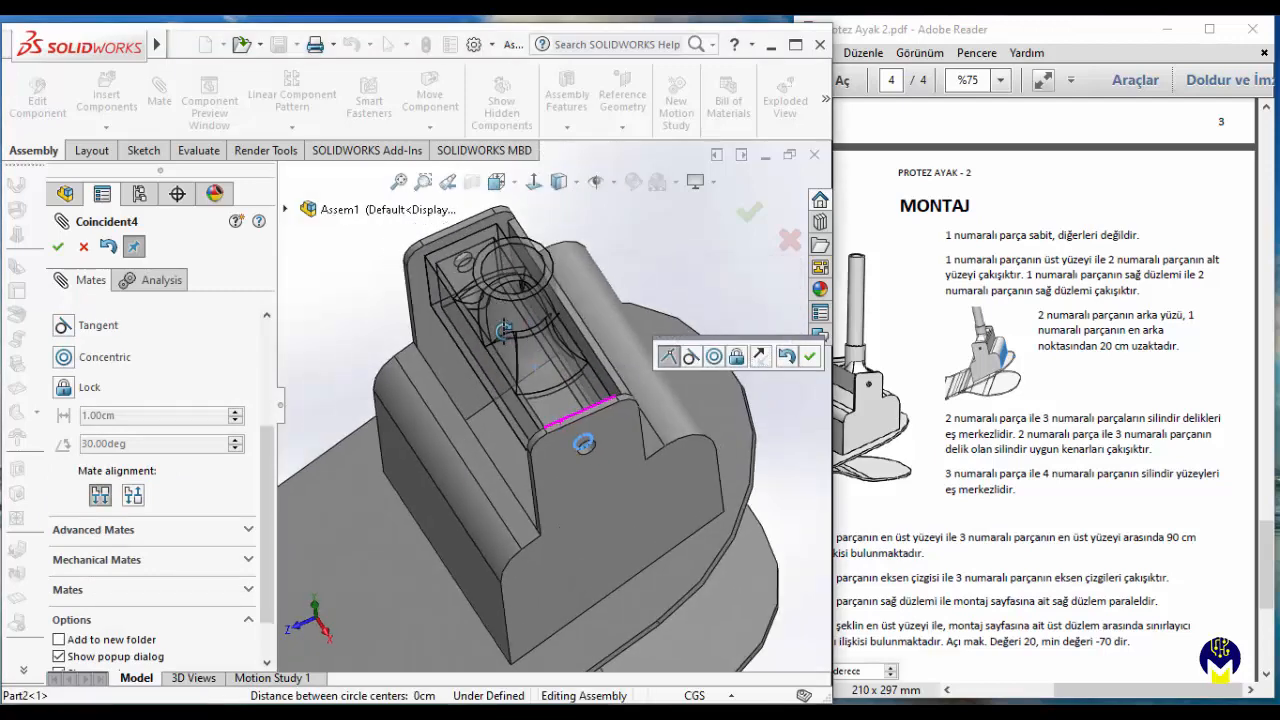
{"action": "left_click", "coordinate": [760, 360]}
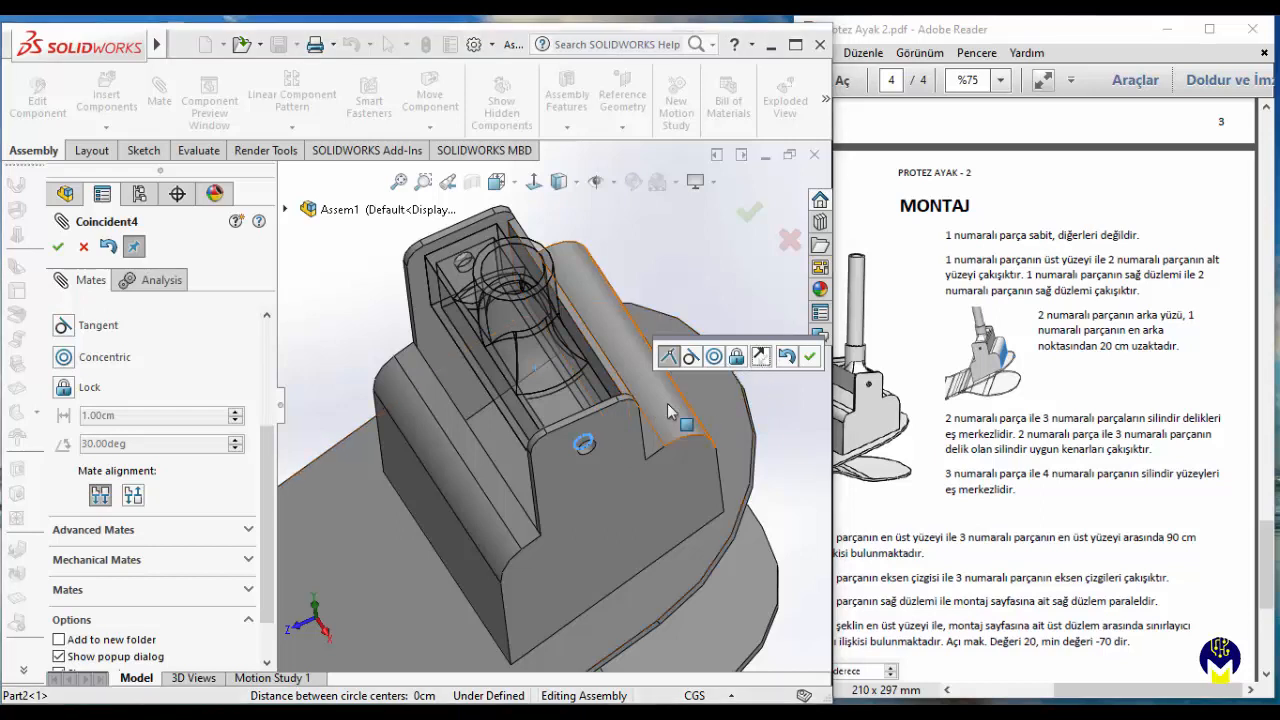
{"action": "left_click", "coordinate": [812, 360]}
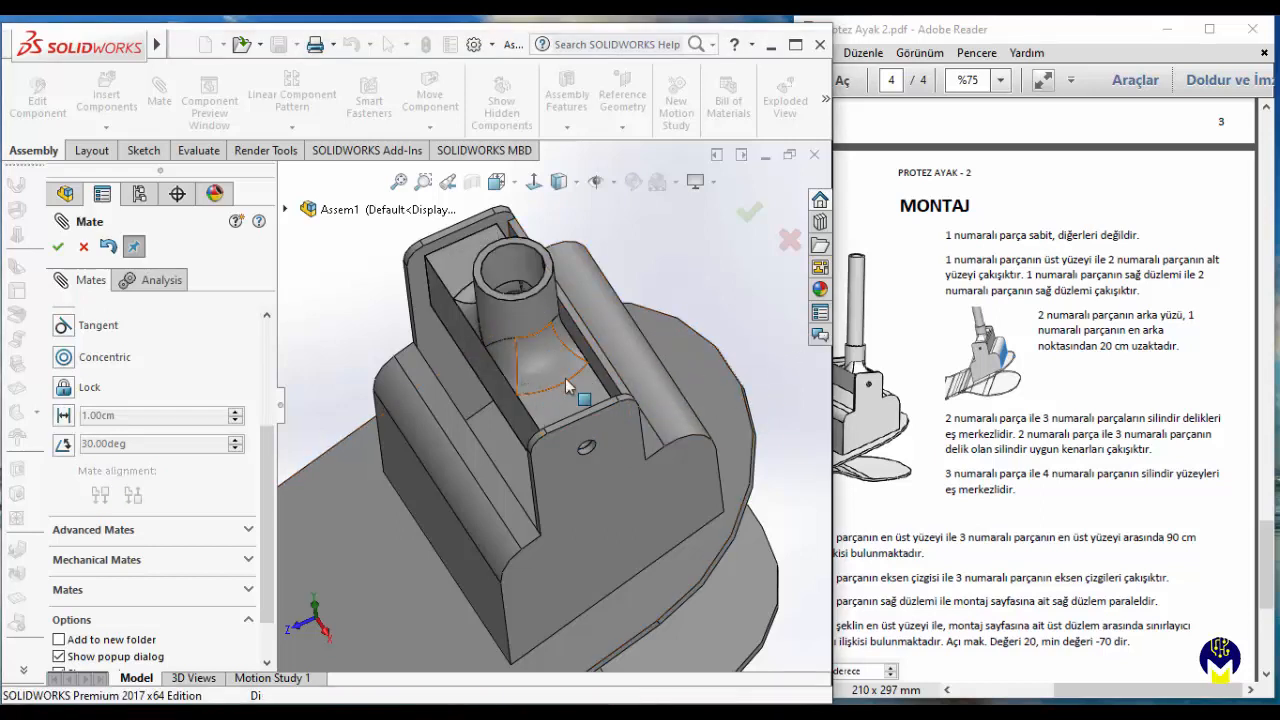
- Finish mating Part3, check the PDF's next assembly instructions, and insert Part4 beside the assembly
{"action": "middle_click_drag", "start_coordinate": [586, 390], "coordinate": [444, 263]}
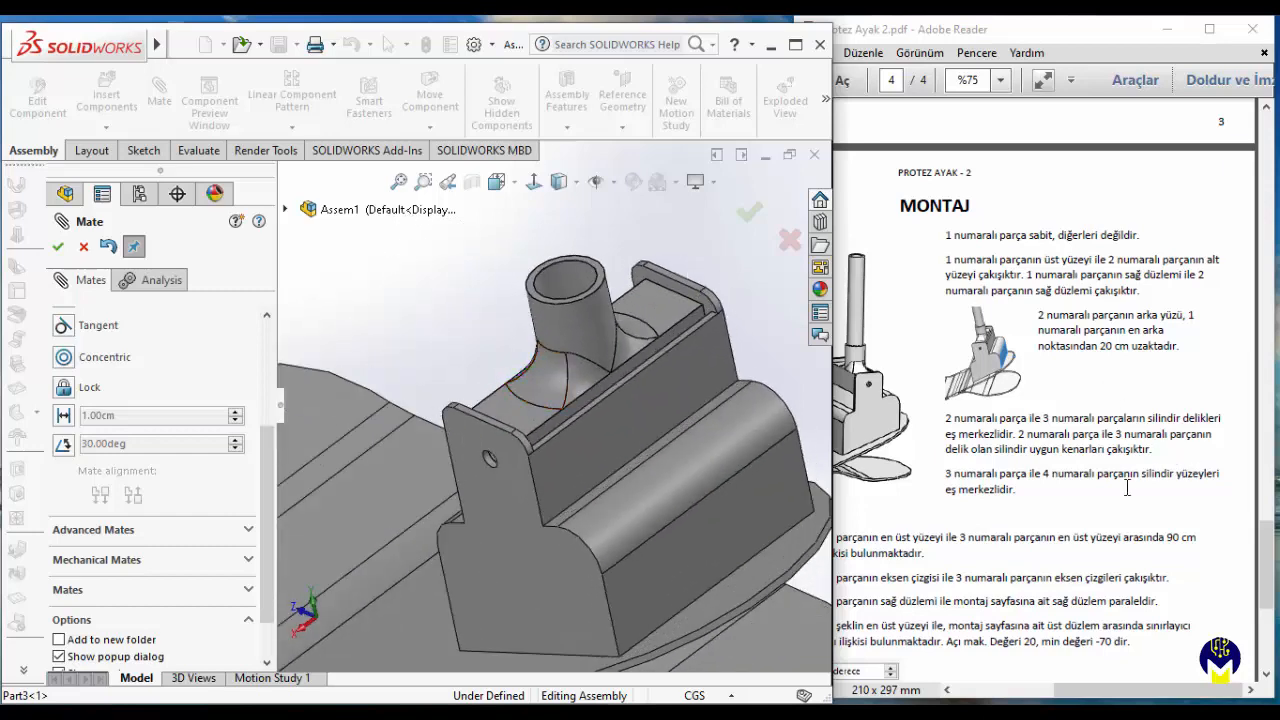
{"action": "scroll", "coordinate": [1009, 502], "scroll_direction": "down", "scroll_amount": 3}
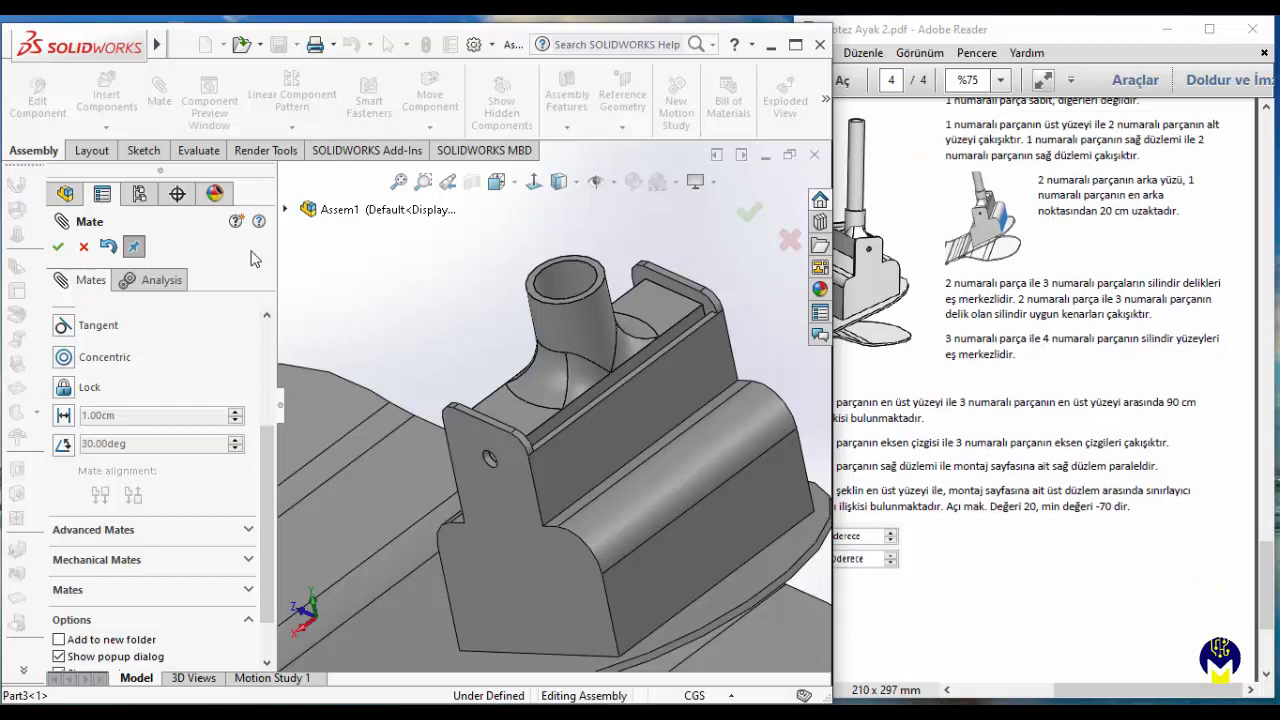
{"action": "left_click", "coordinate": [58, 247]}
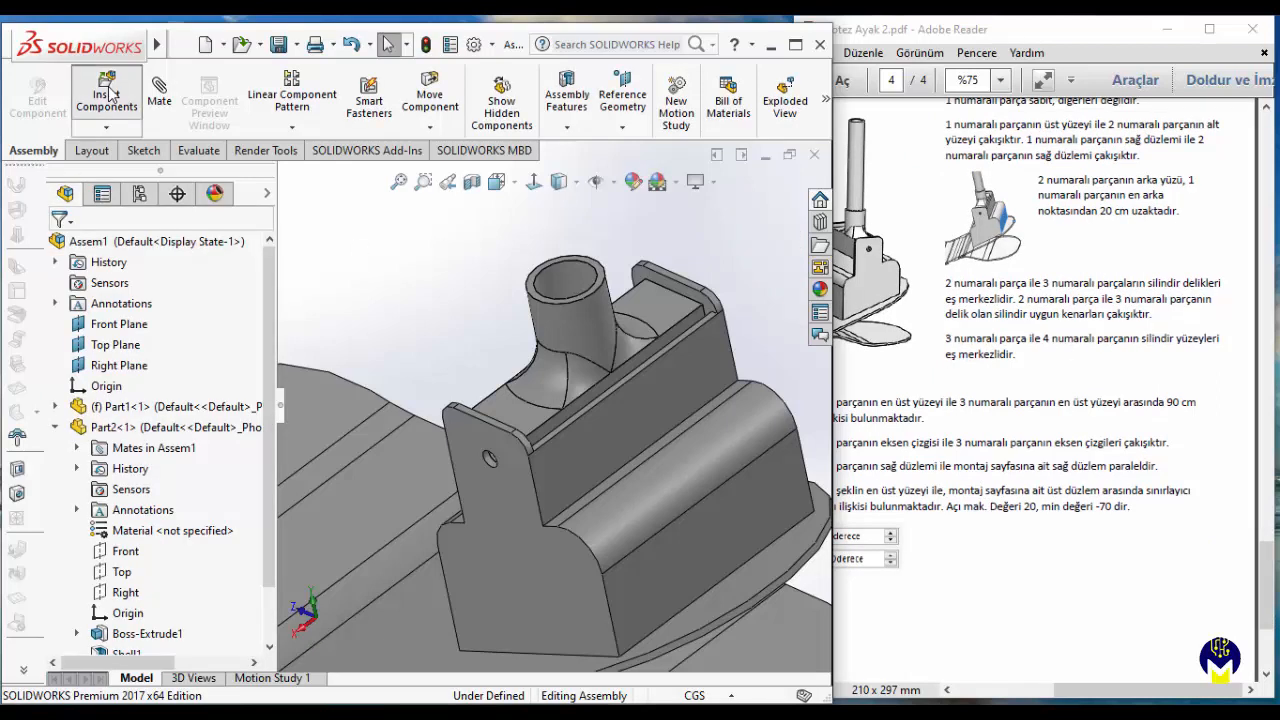
{"action": "left_click", "coordinate": [108, 92]}
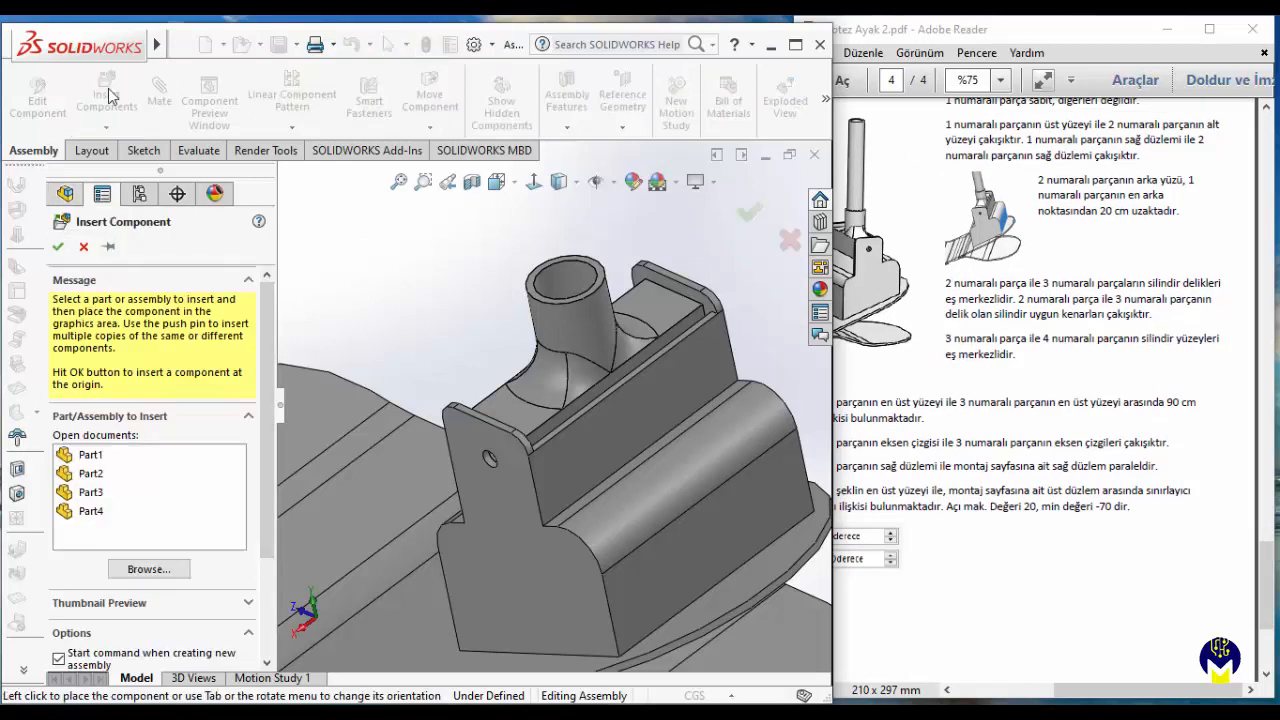
{"action": "left_click", "coordinate": [92, 511]}
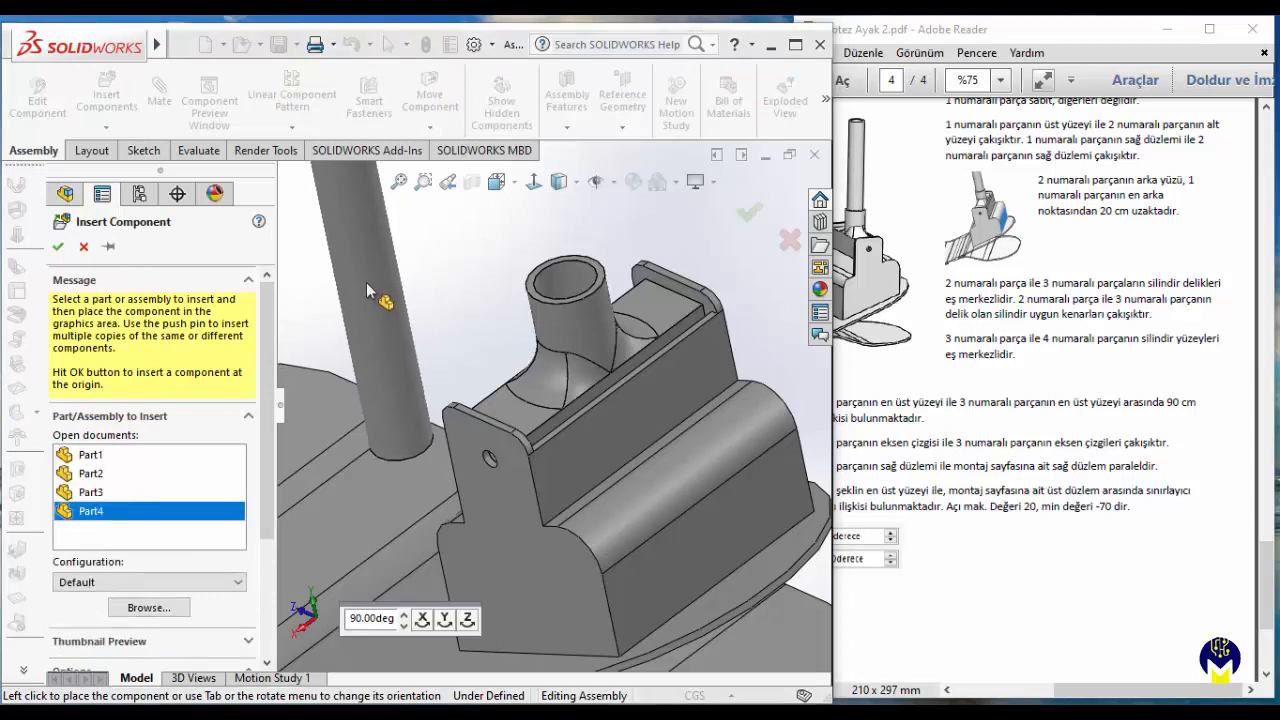
{"action": "left_click", "coordinate": [351, 291]}
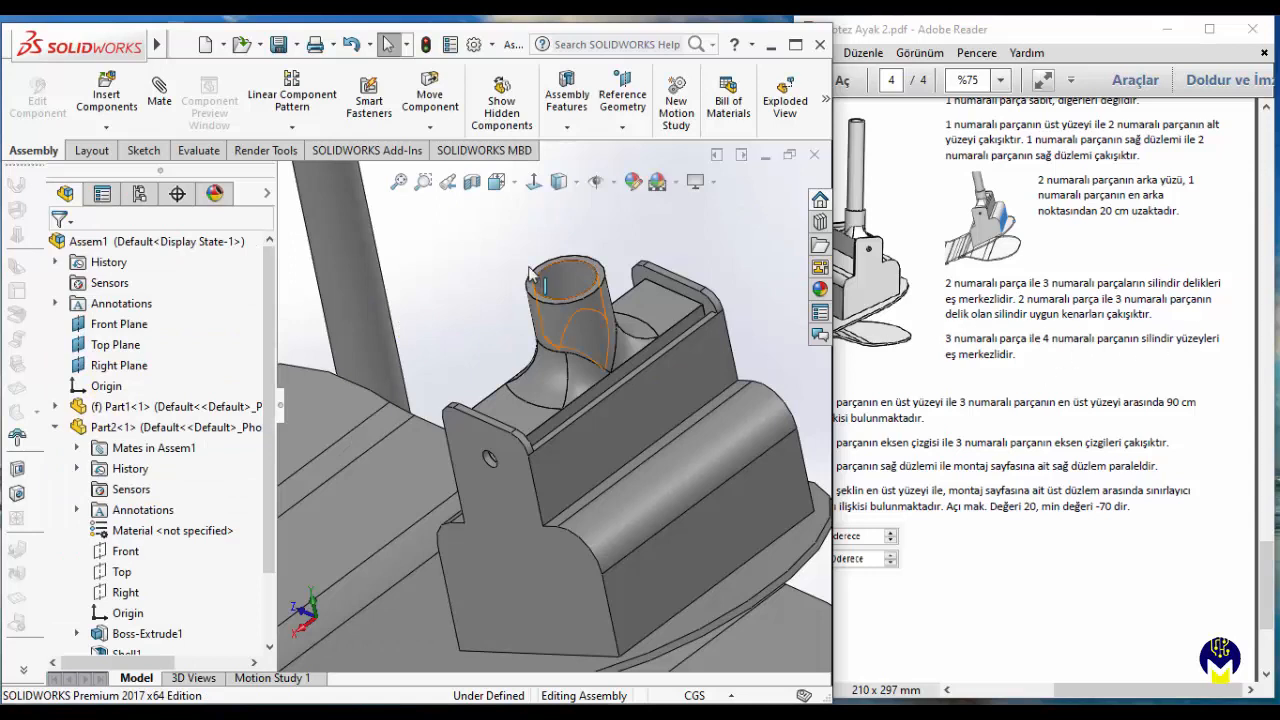
- Add a concentric mate between Part4's outer cylindrical face and the inner cylindrical face of Part3's tube
{"action": "scroll", "coordinate": [554, 286], "scroll_direction": "up", "scroll_amount": 3}
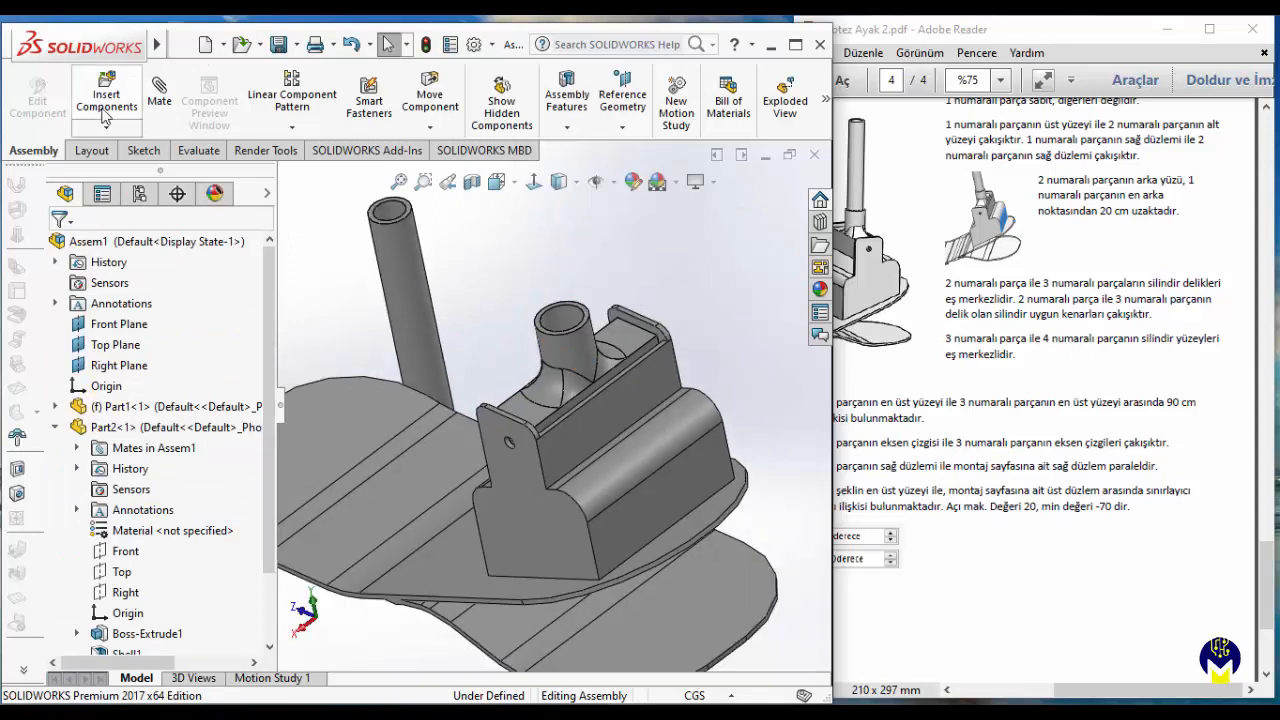
{"action": "left_click", "coordinate": [413, 300]}
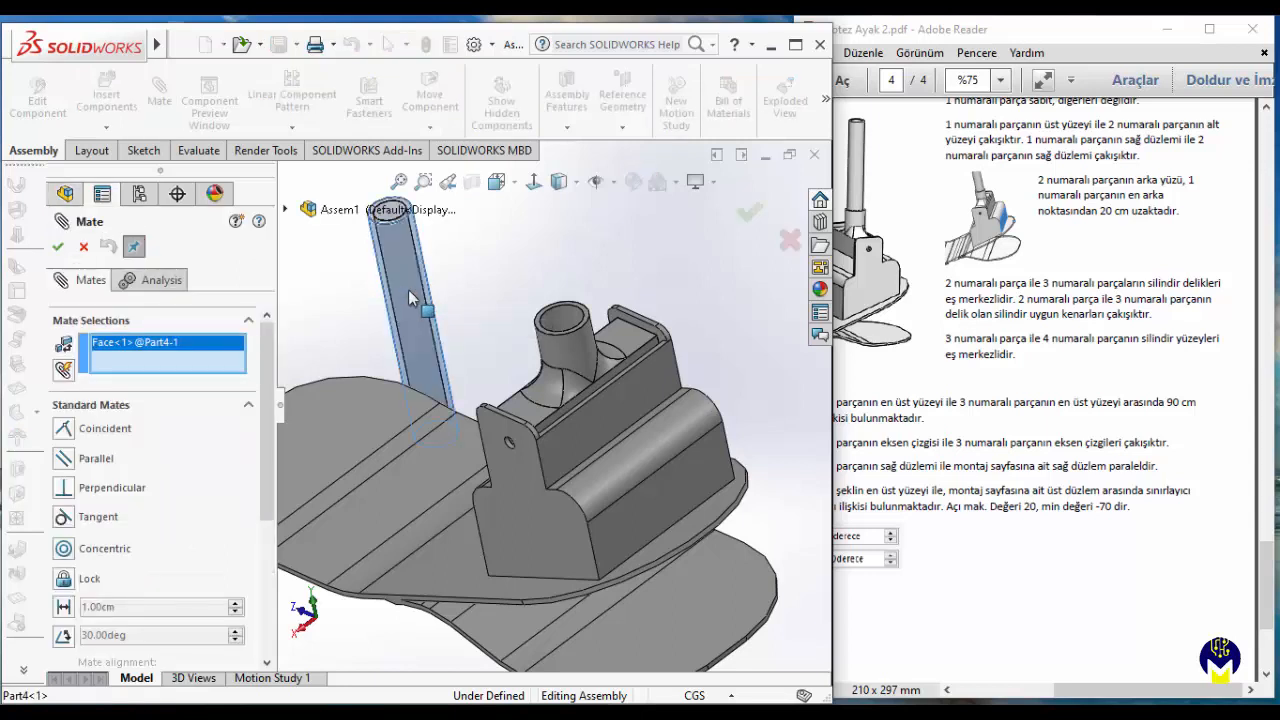
{"action": "left_click", "coordinate": [568, 325]}
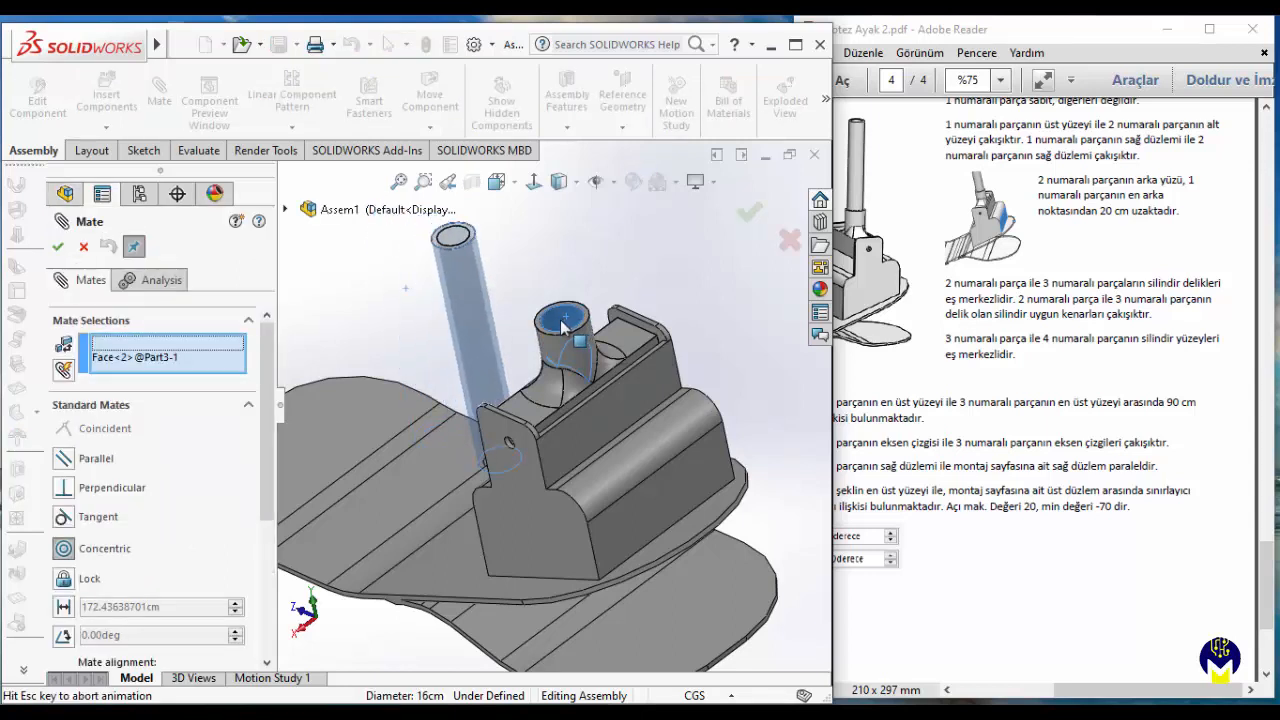
{"action": "left_click", "coordinate": [59, 247]}
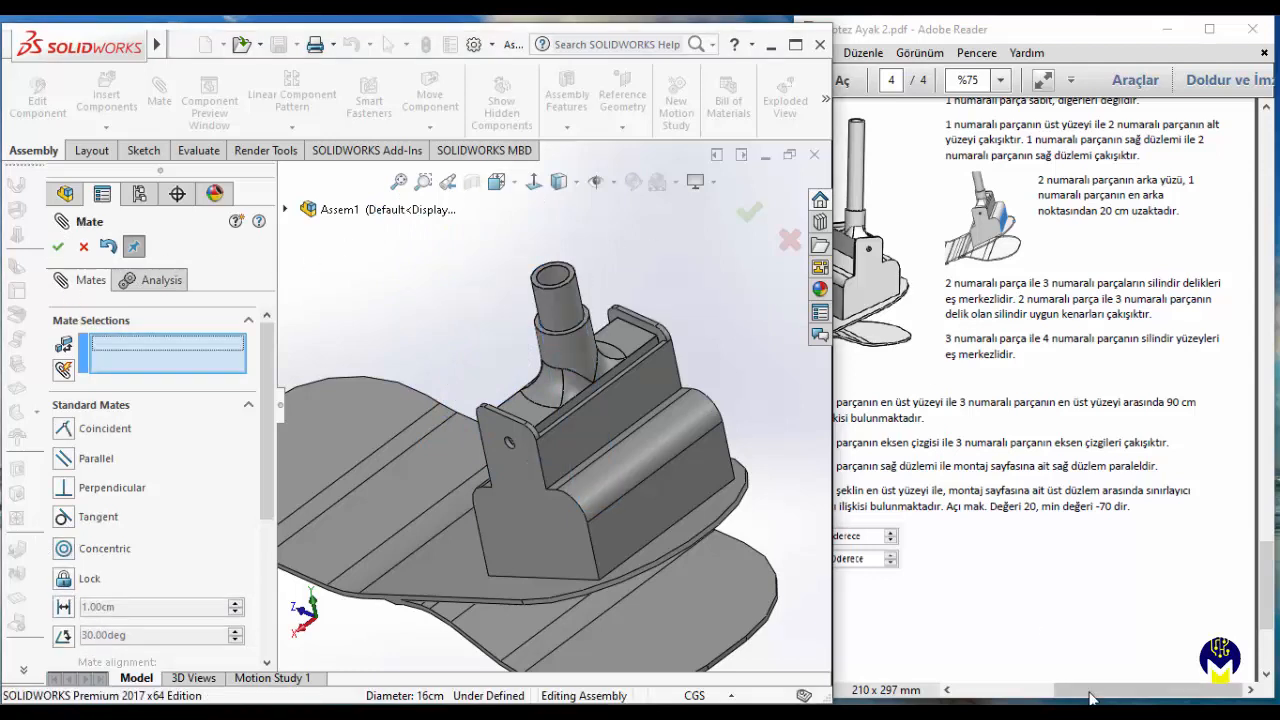
- Add a 90 cm distance mate between the top face of Part4 and the top face of Part3's tube
{"action": "left_click_drag", "start_coordinate": [1093, 691], "coordinate": [1060, 692]}
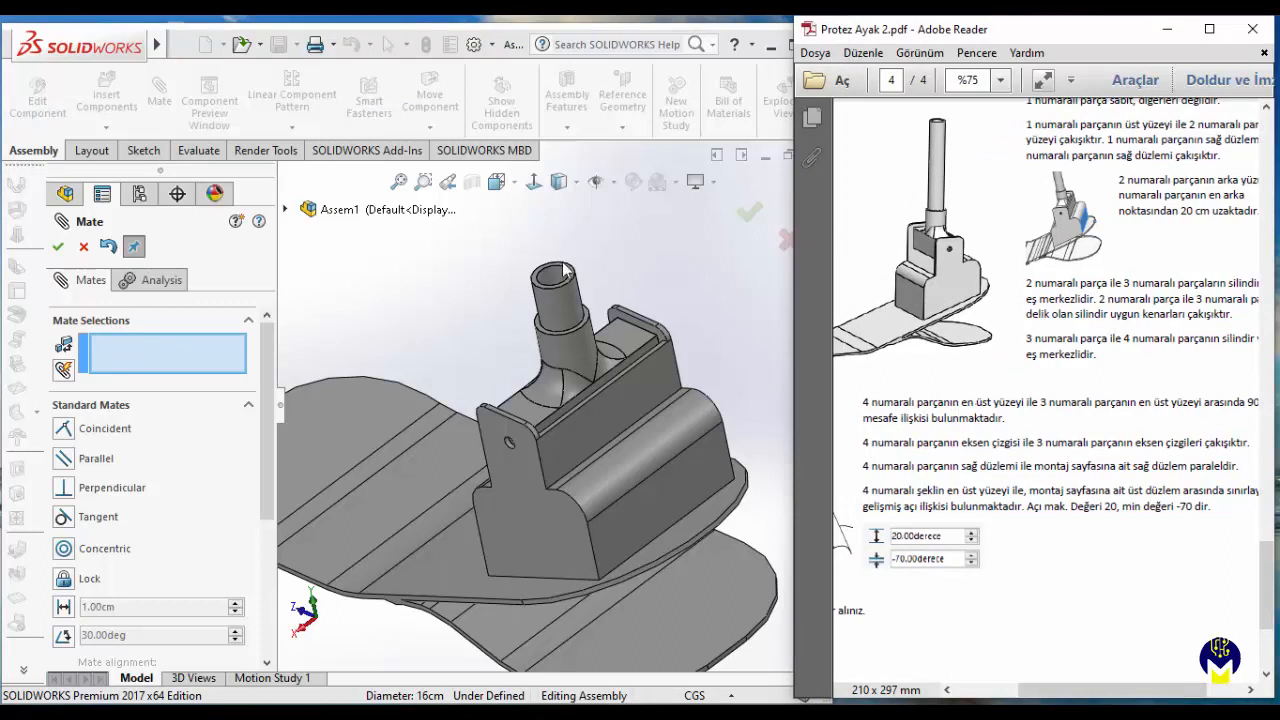
{"action": "scroll", "coordinate": [565, 271], "scroll_direction": "down", "scroll_amount": 3}
{"action": "left_click", "coordinate": [583, 322]}
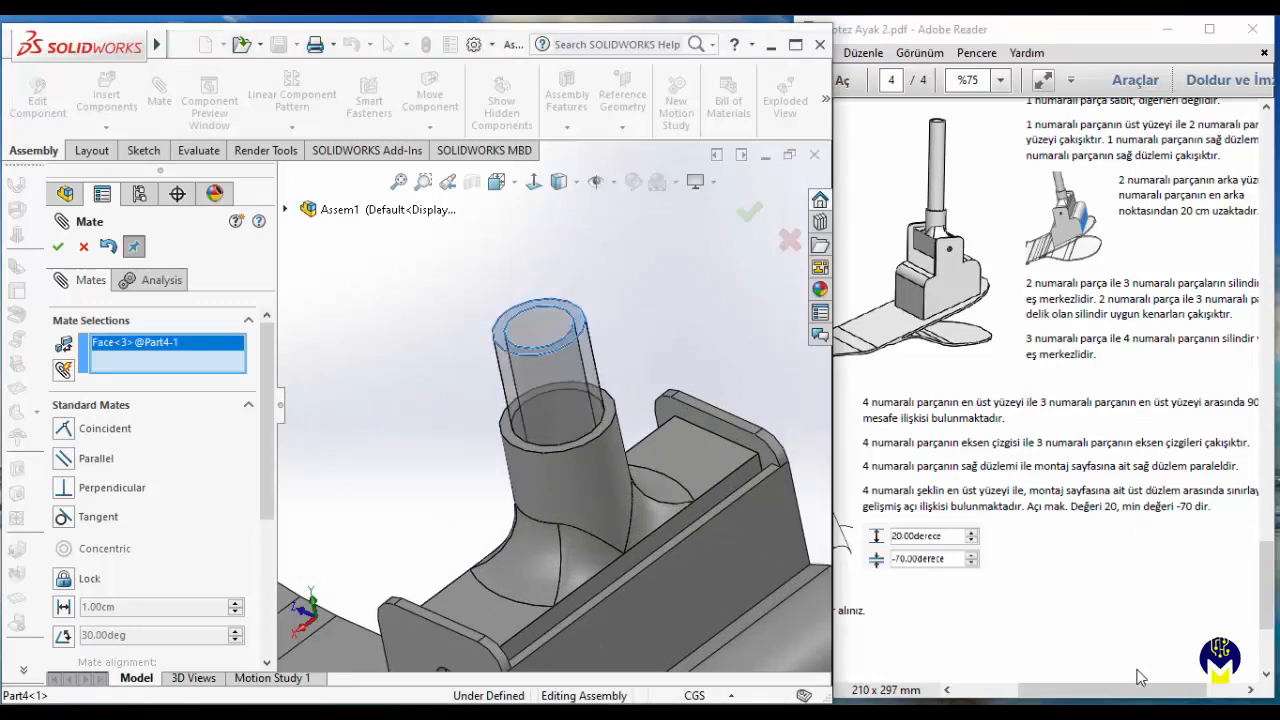
{"action": "left_click_drag", "start_coordinate": [1088, 692], "coordinate": [1109, 697]}
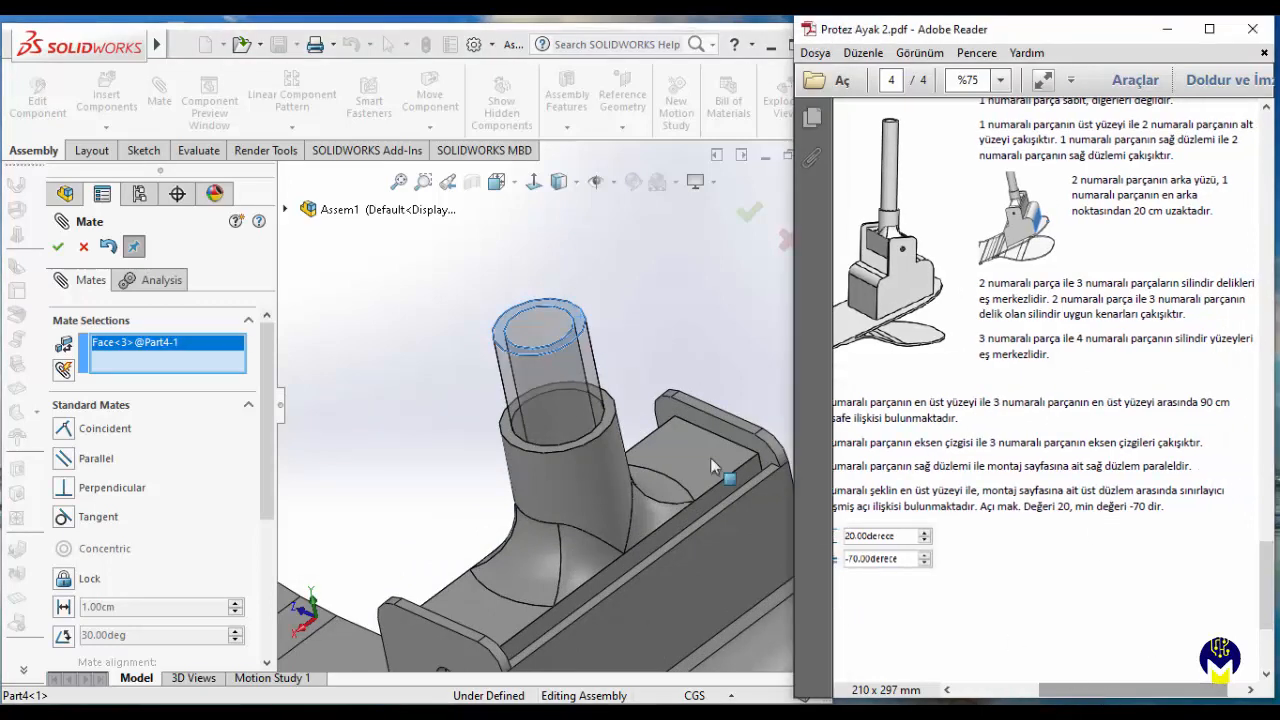
{"action": "left_click", "coordinate": [612, 424]}
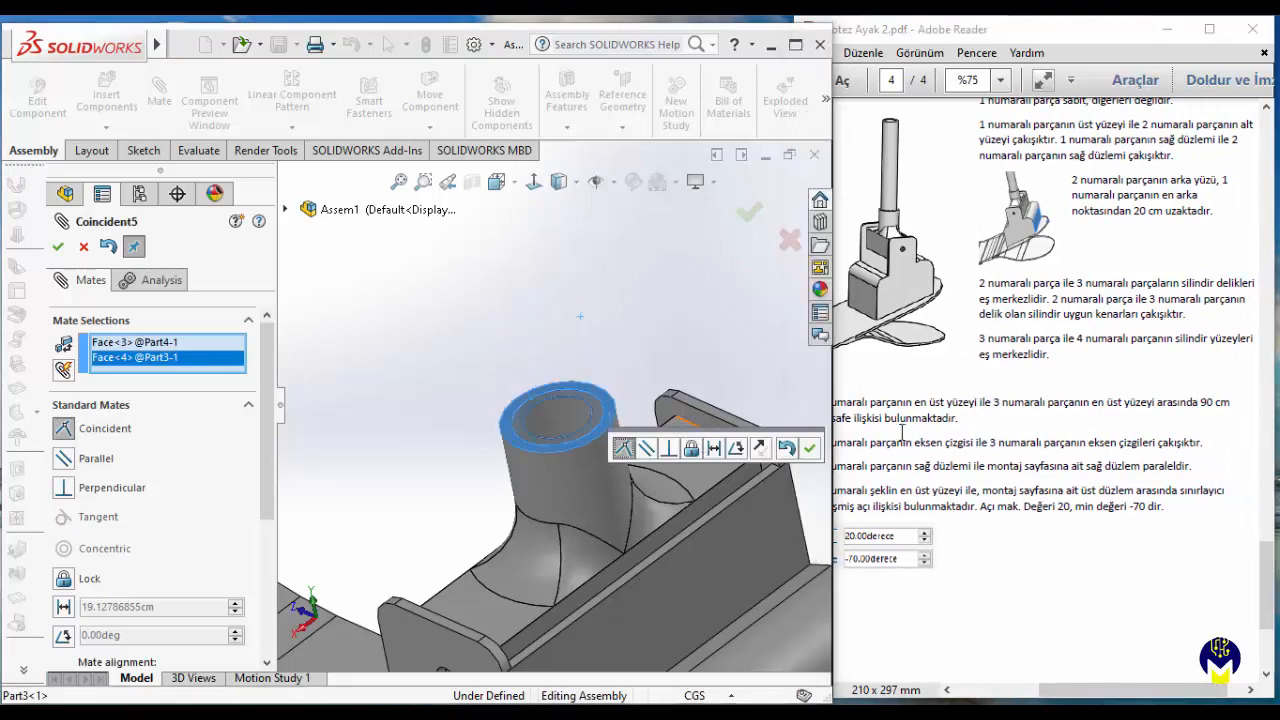
{"action": "left_click_drag", "start_coordinate": [1136, 697], "coordinate": [1110, 697]}
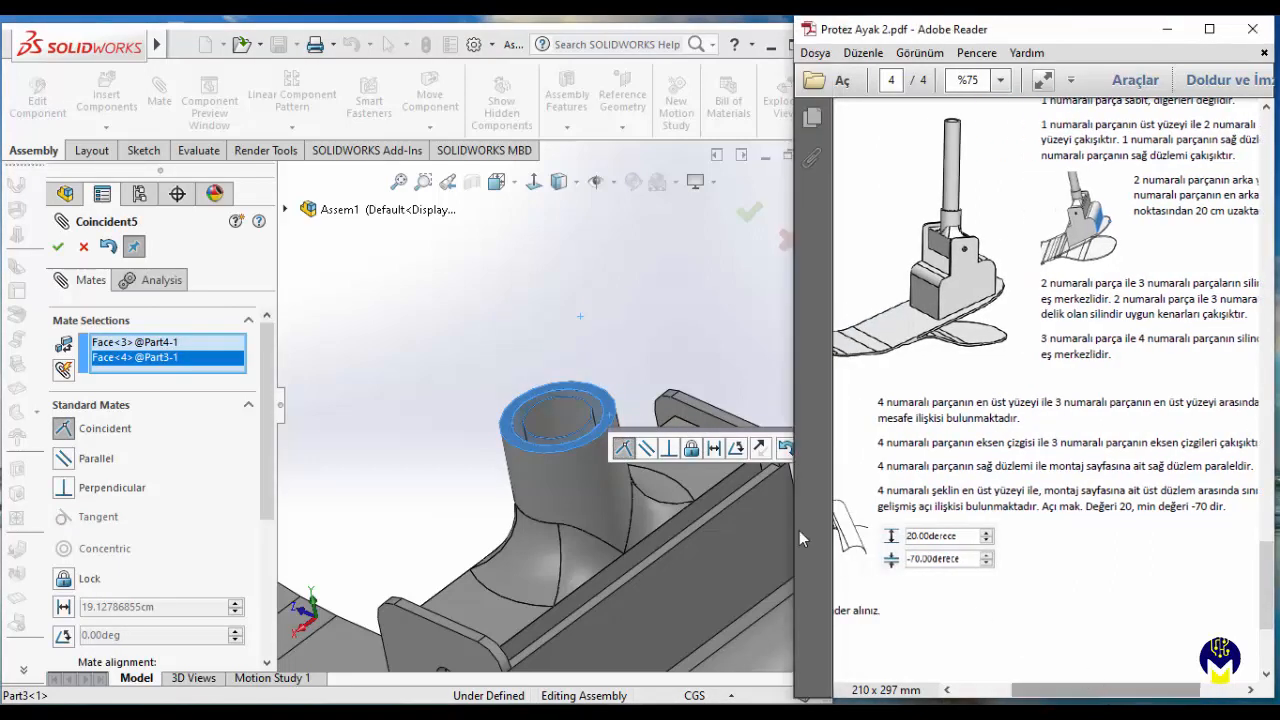
{"action": "left_click", "coordinate": [63, 607]}
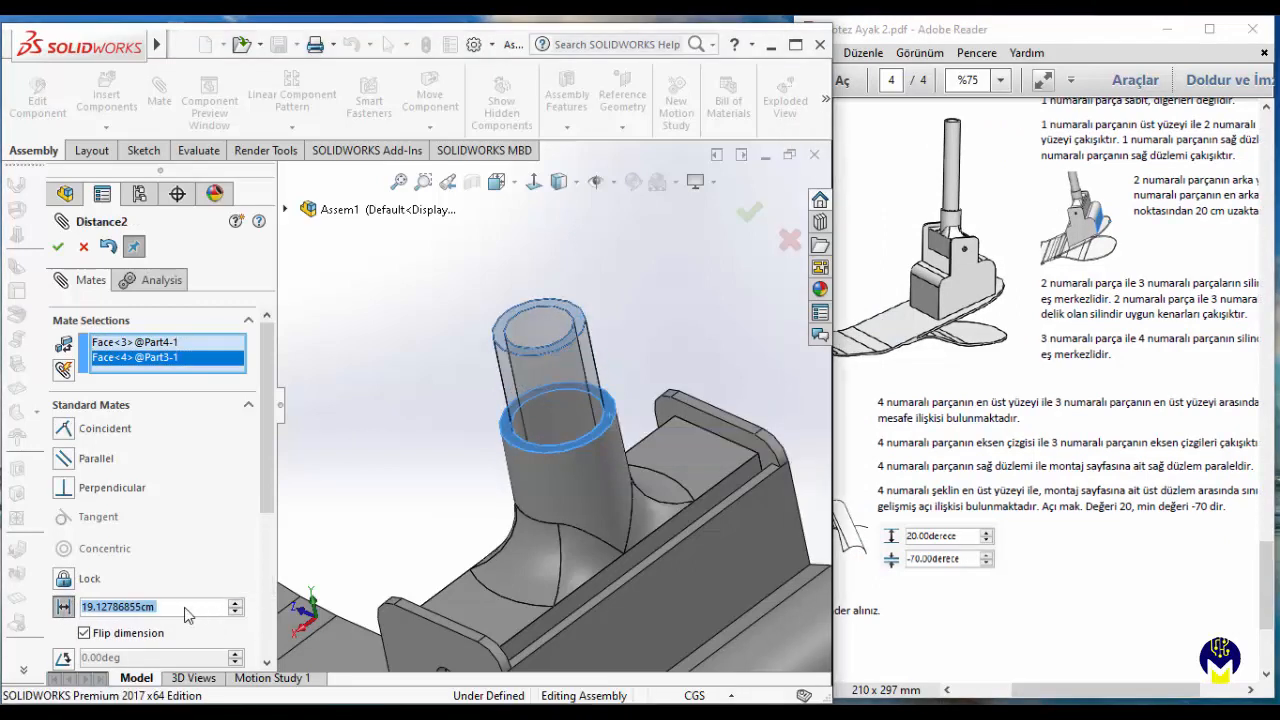
{"action": "type", "text": "90"}
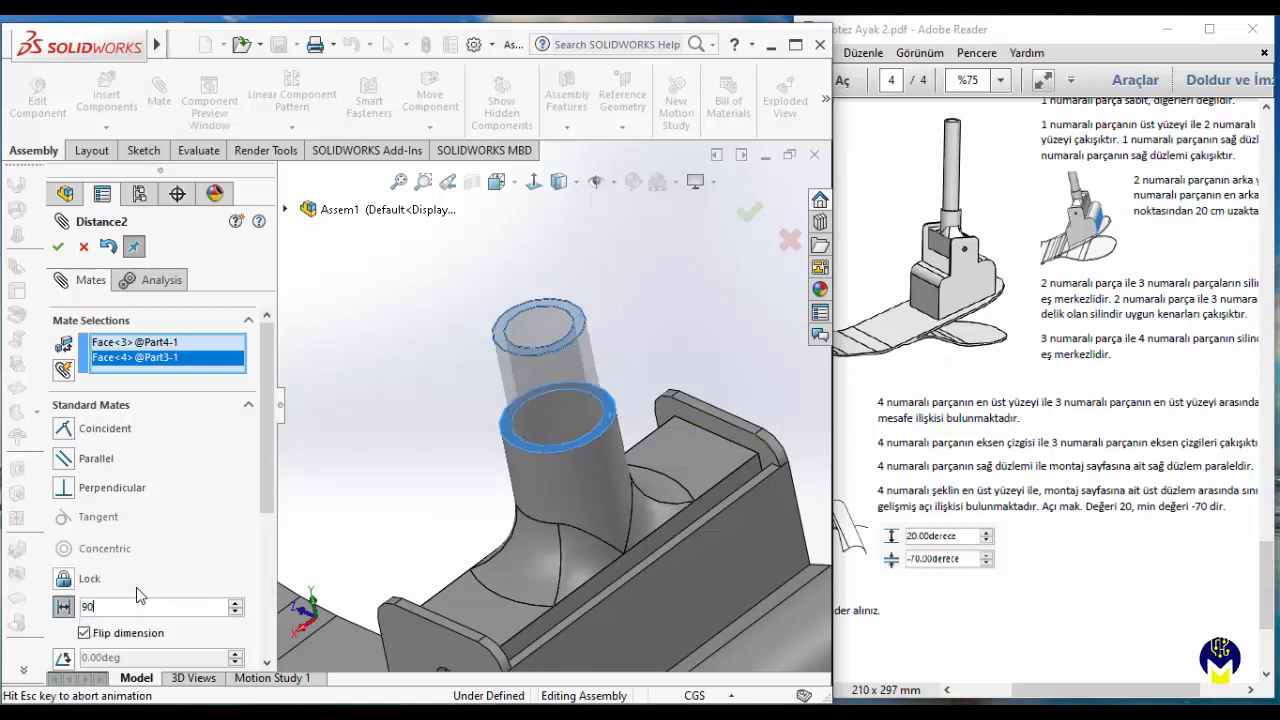
{"action": "key", "text": "Return"}
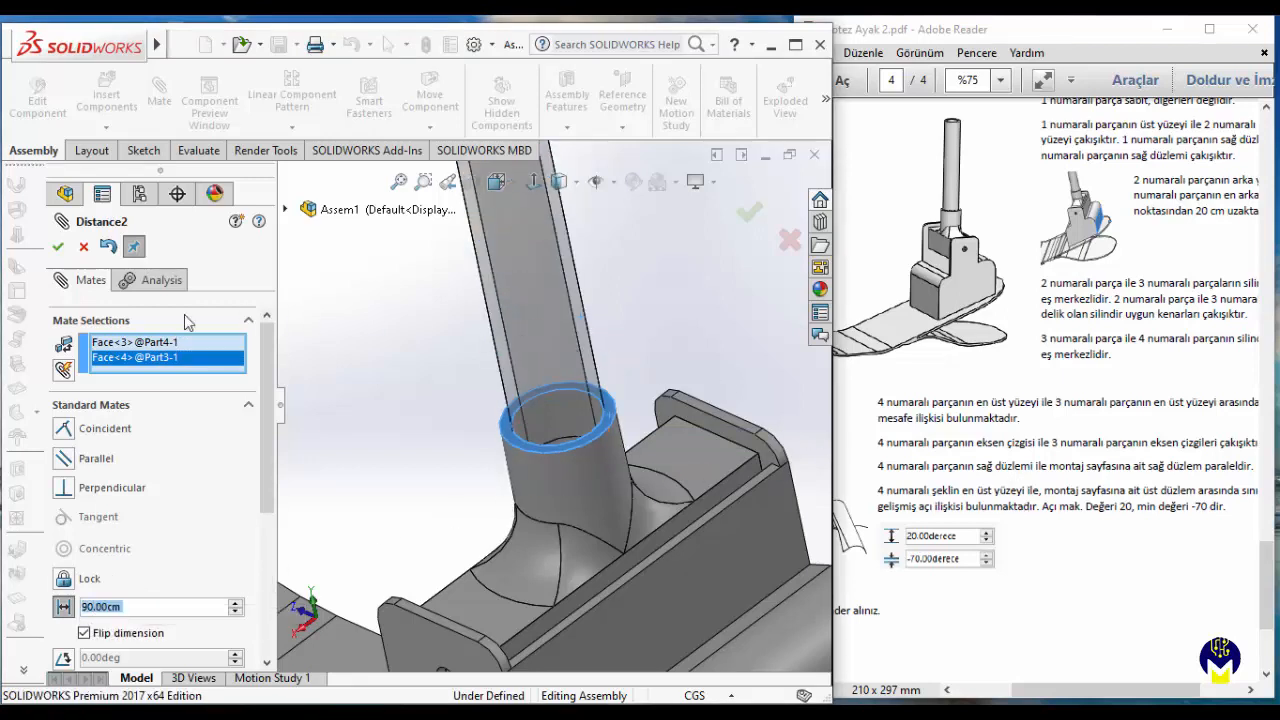
{"action": "left_click", "coordinate": [58, 246]}
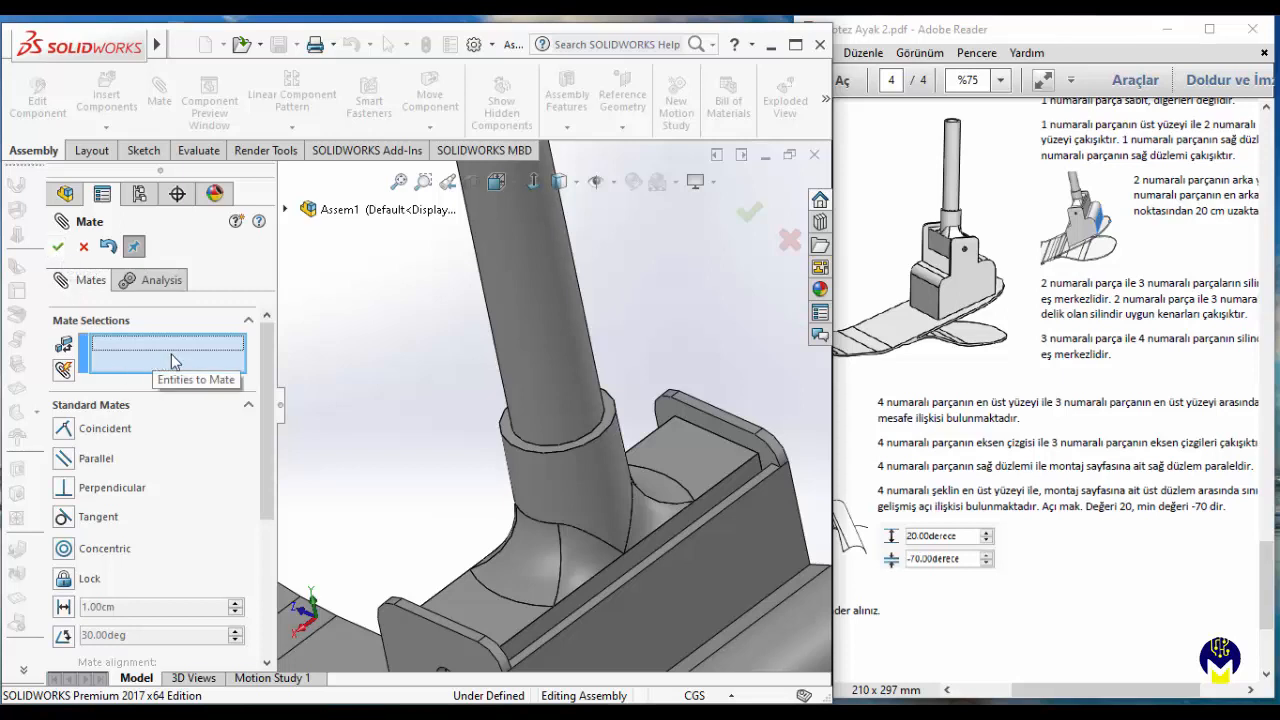
- Show the temporary axes, mate Part4's axis coincident with the axis of Part3's tube, and hide the axes again
{"action": "left_click", "coordinate": [616, 183]}
{"action": "left_click", "coordinate": [624, 236]}
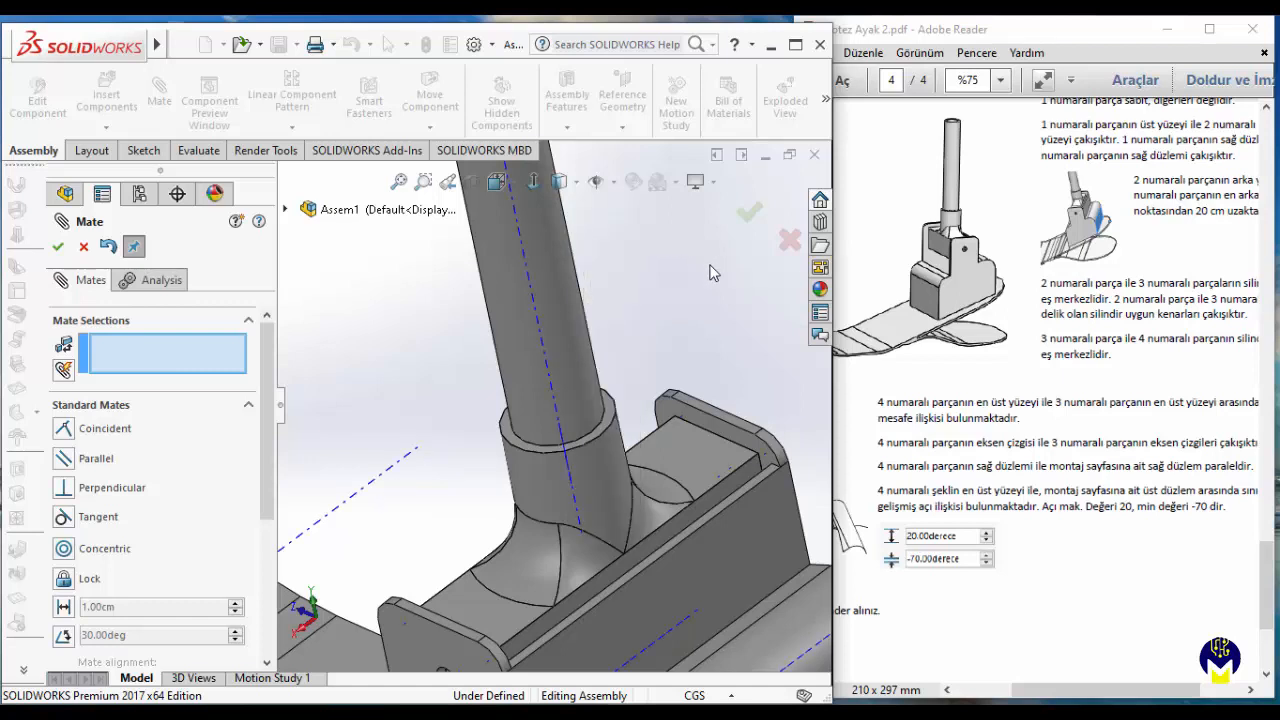
{"action": "scroll", "coordinate": [699, 285], "scroll_direction": "down", "scroll_amount": 4}
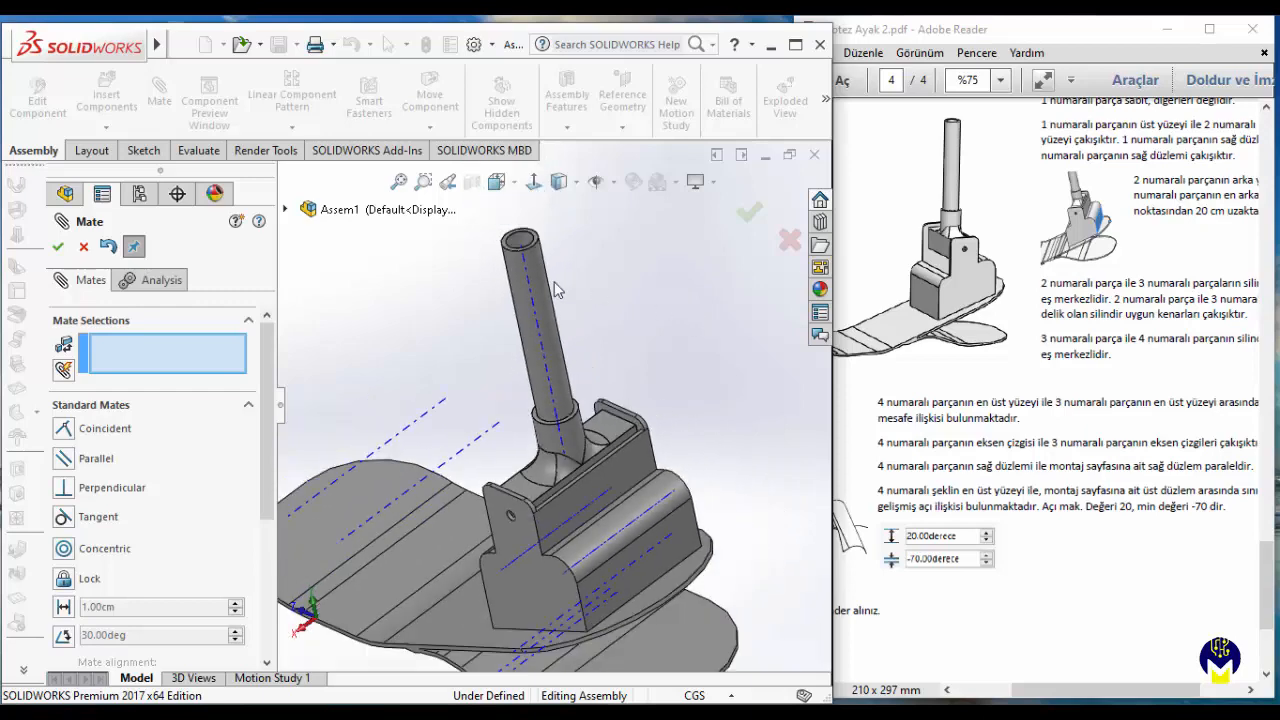
{"action": "scroll", "coordinate": [552, 281], "scroll_direction": "up", "scroll_amount": 5}
{"action": "scroll", "coordinate": [510, 268], "scroll_direction": "up", "scroll_amount": 5}
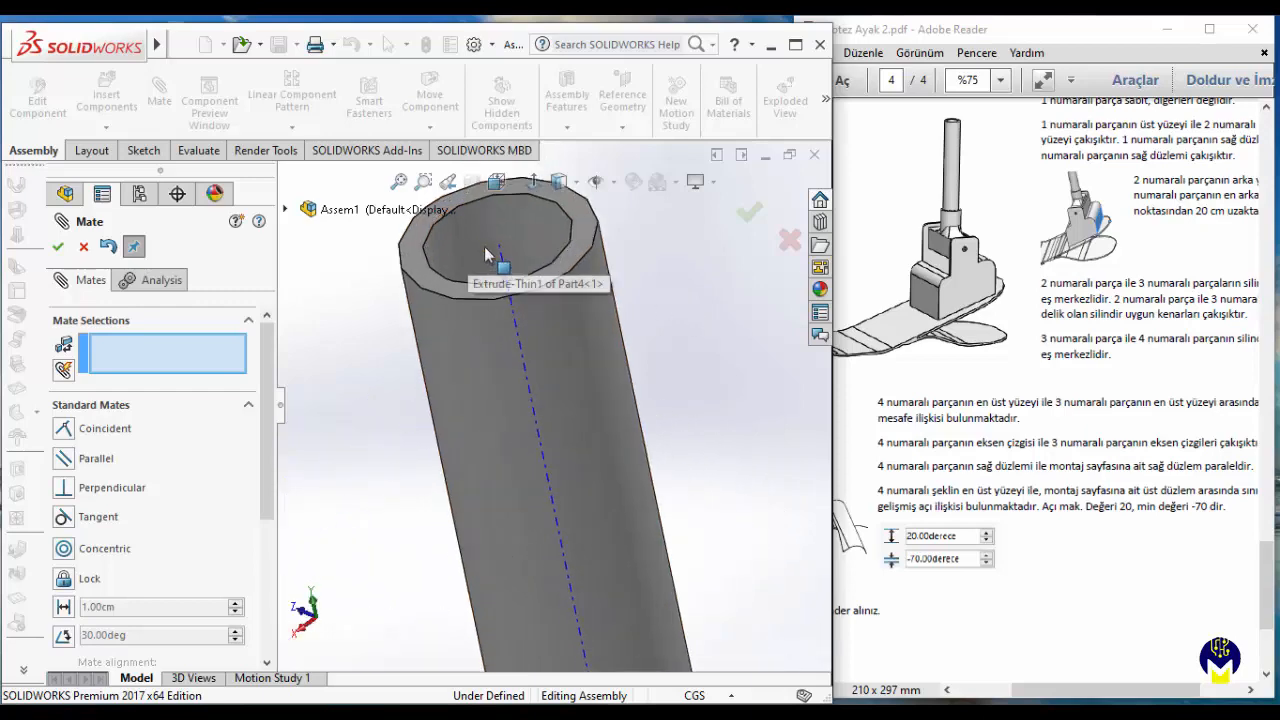
{"action": "left_click", "coordinate": [514, 272]}
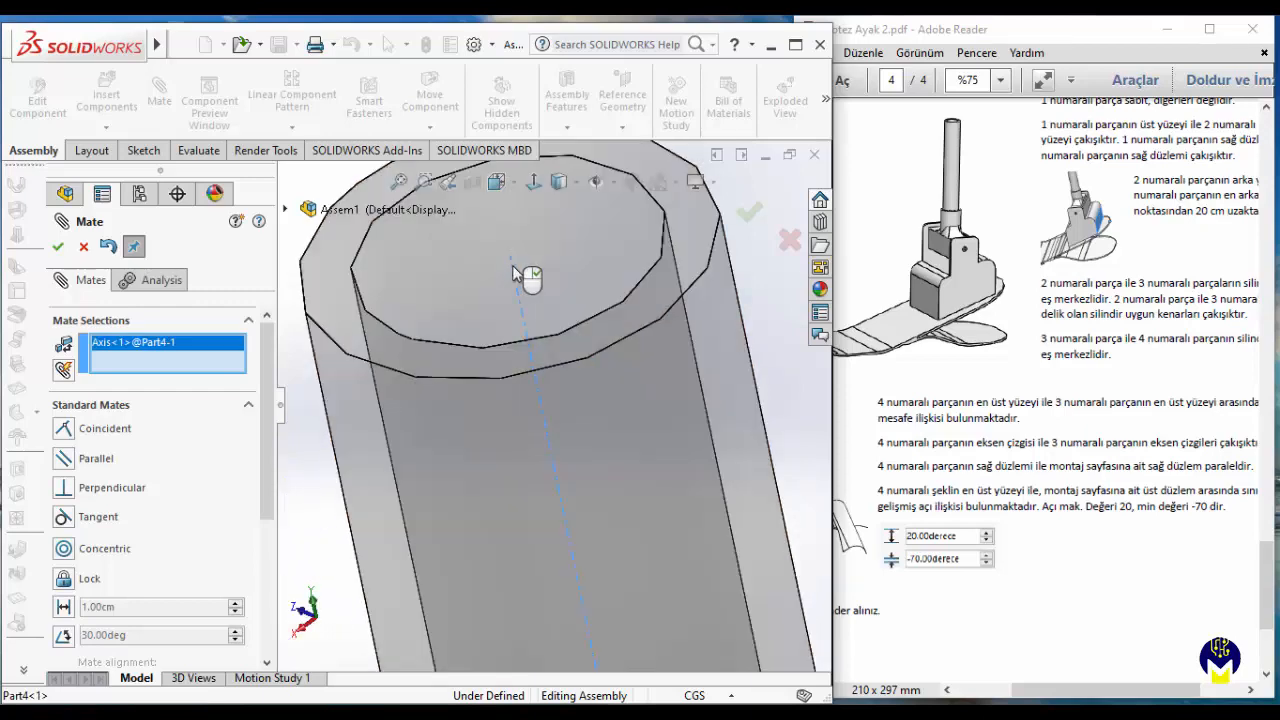
{"action": "scroll", "coordinate": [524, 419], "scroll_direction": "down", "scroll_amount": 6}
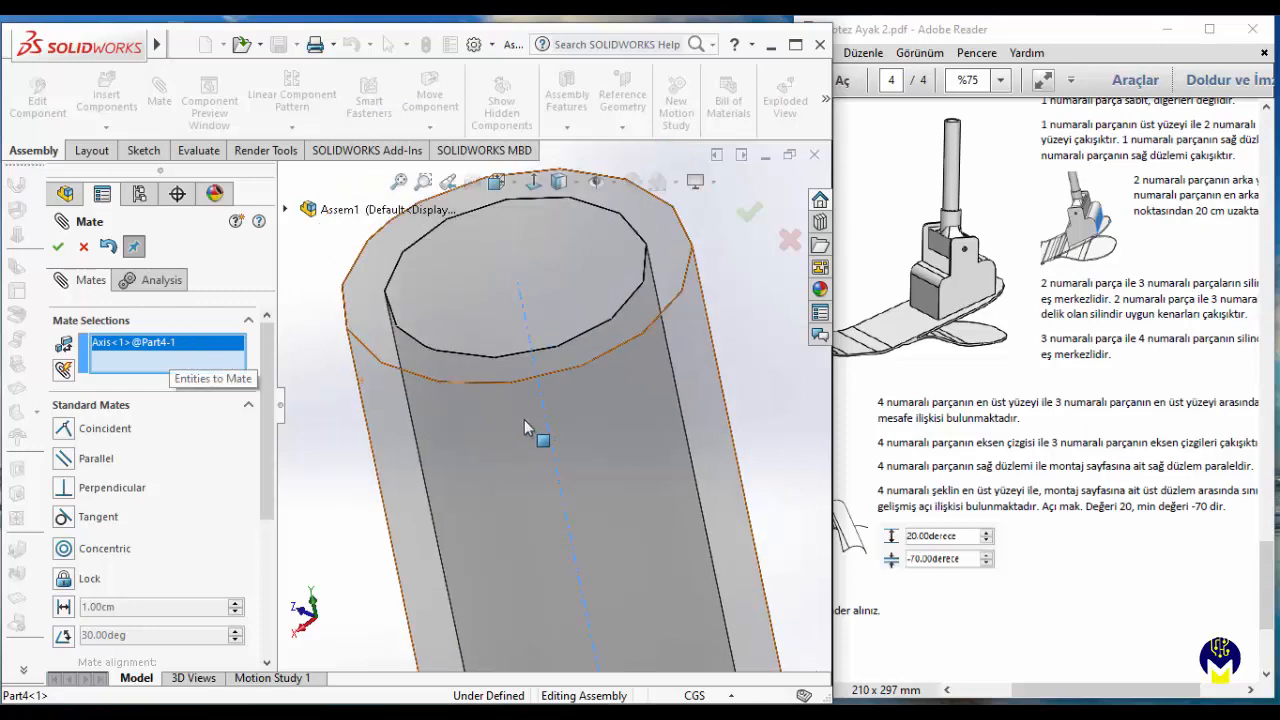
{"action": "scroll", "coordinate": [618, 624], "scroll_direction": "up", "scroll_amount": 6}
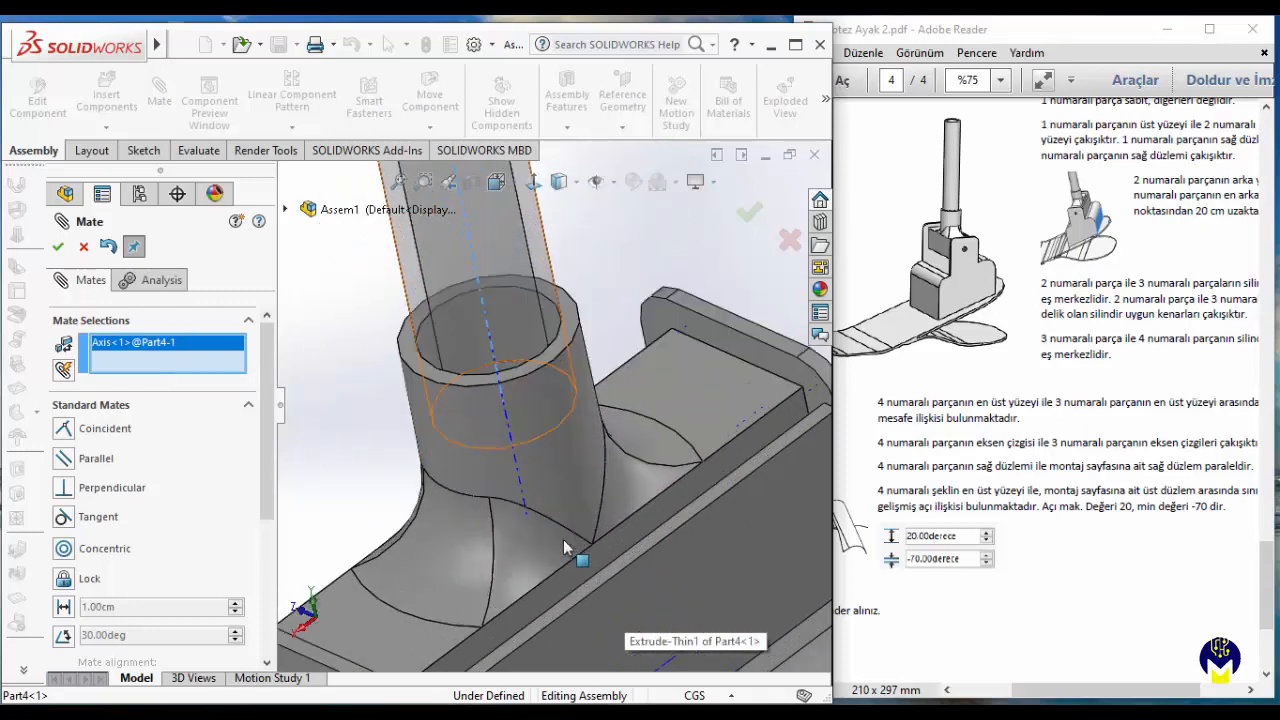
{"action": "left_click", "coordinate": [499, 349]}
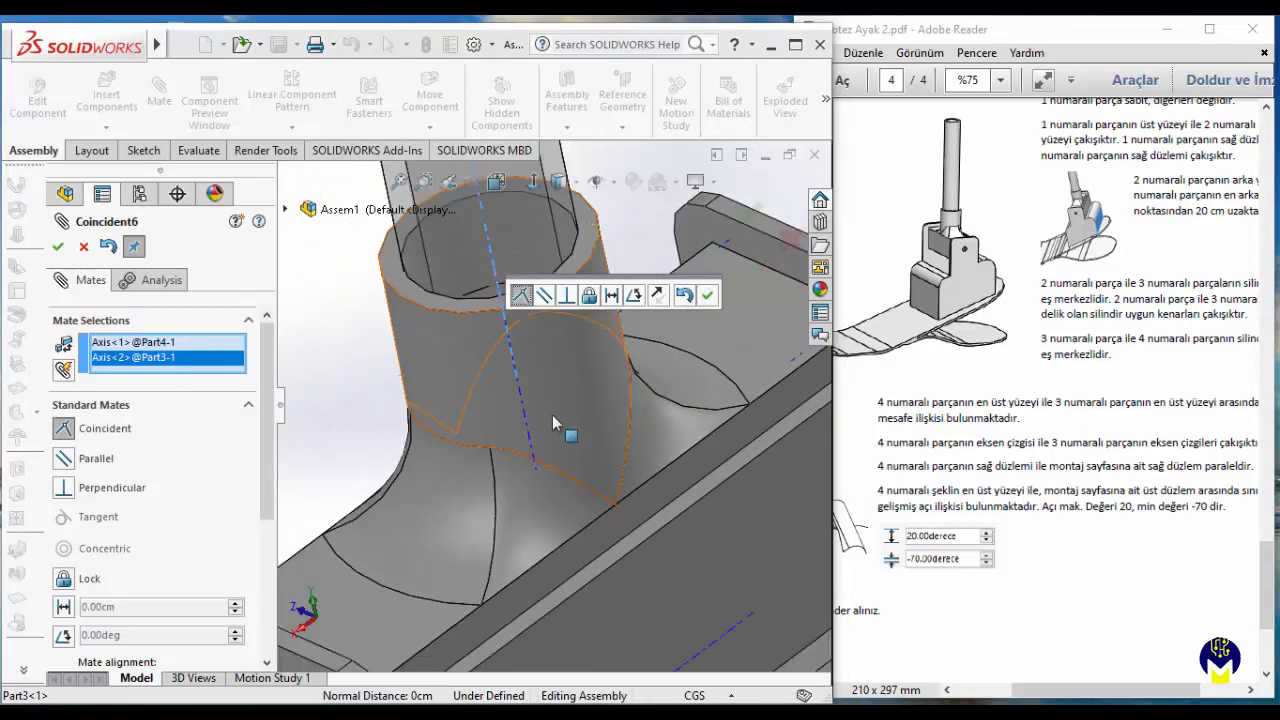
{"action": "scroll", "coordinate": [552, 415], "scroll_direction": "up", "scroll_amount": 4}
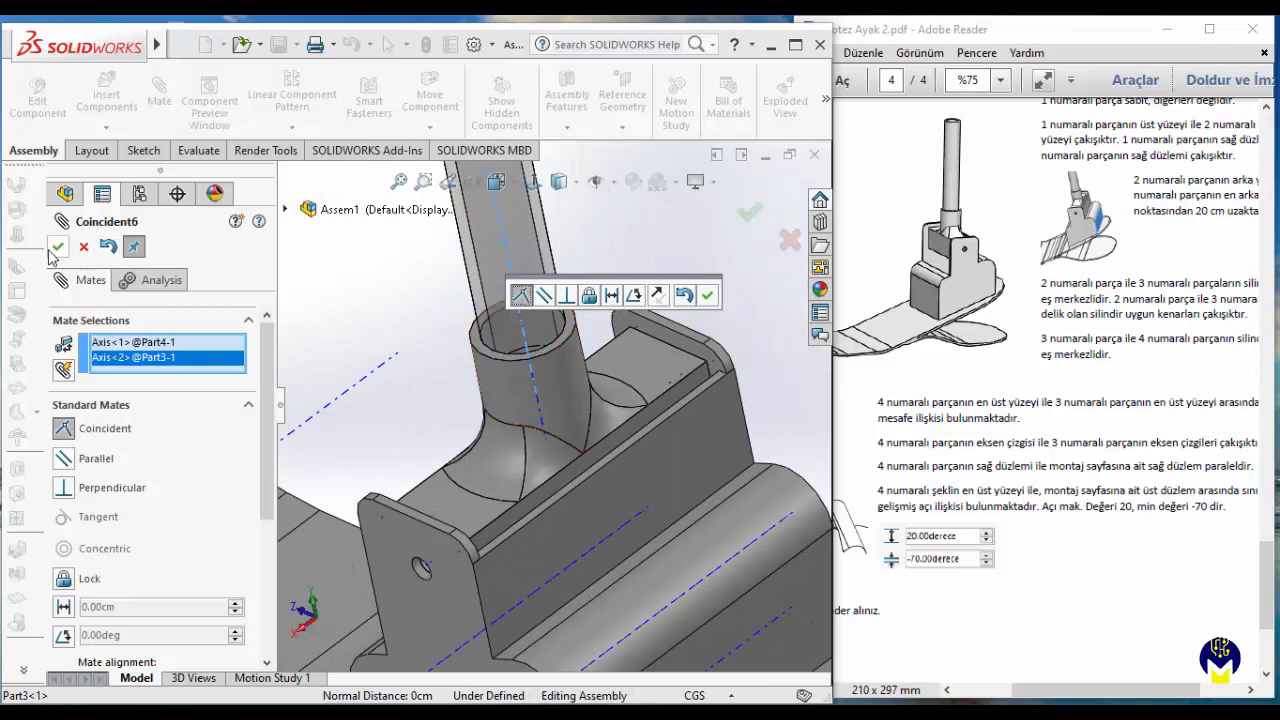
{"action": "left_click", "coordinate": [57, 246]}
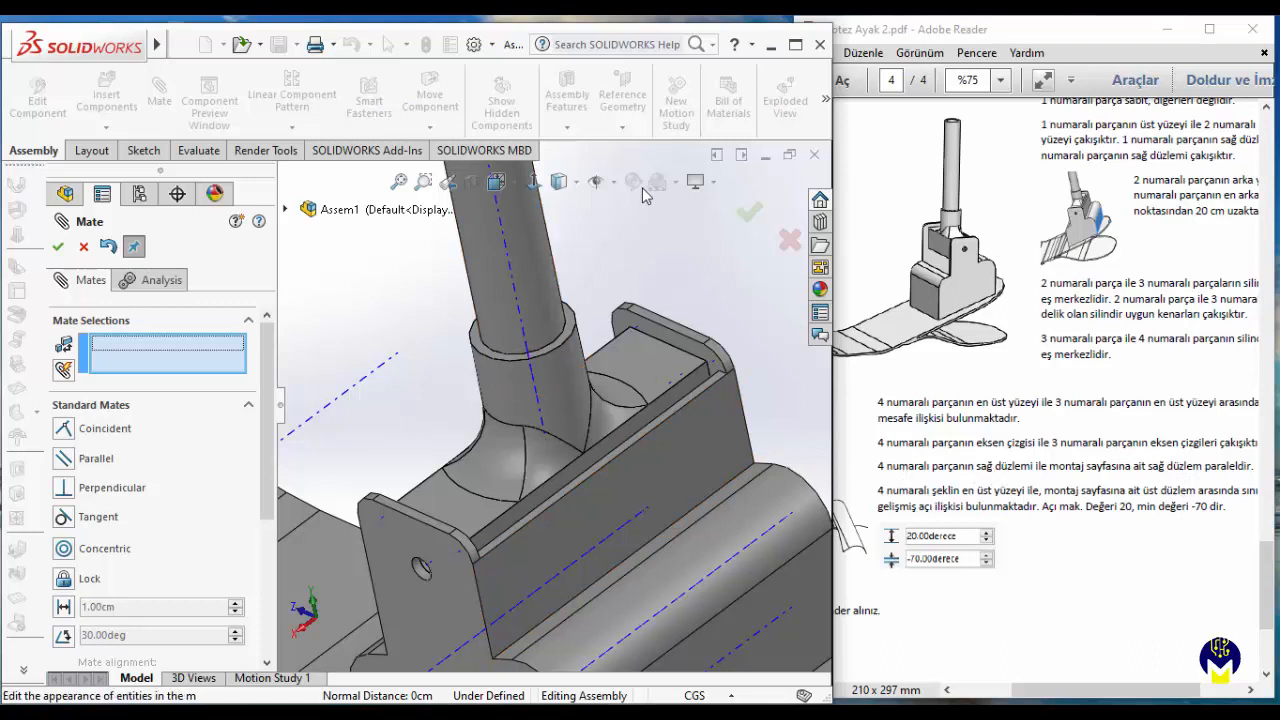
{"action": "left_click", "coordinate": [614, 182]}
{"action": "left_click", "coordinate": [624, 236]}
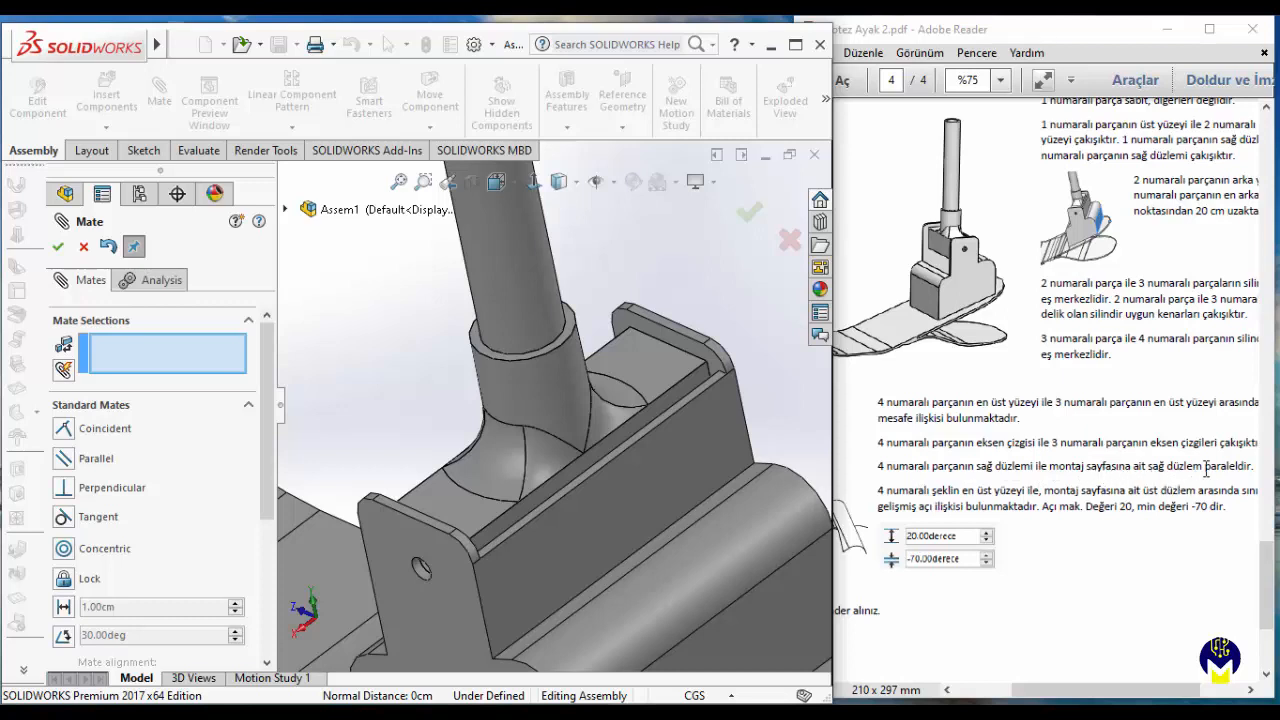
- Add a parallel mate between Part4's Right plane and the assembly's Right Plane
{"action": "left_click", "coordinate": [285, 210]}
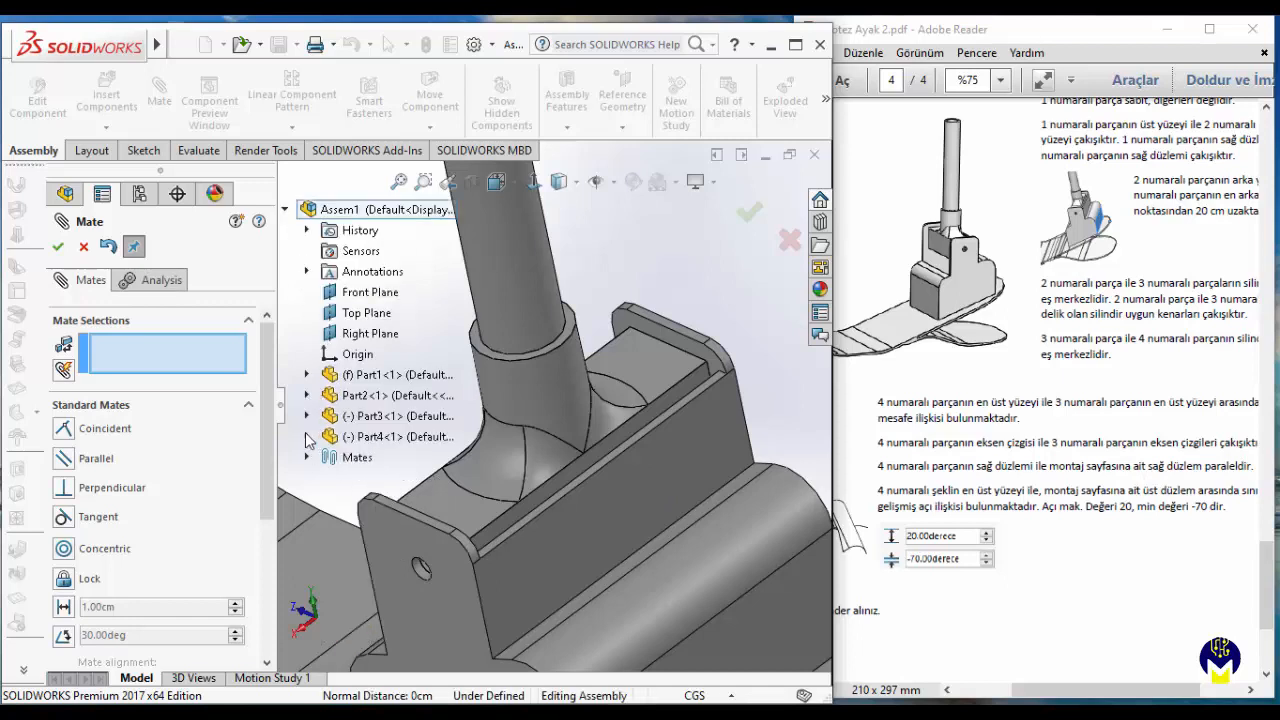
{"action": "left_click", "coordinate": [306, 436]}
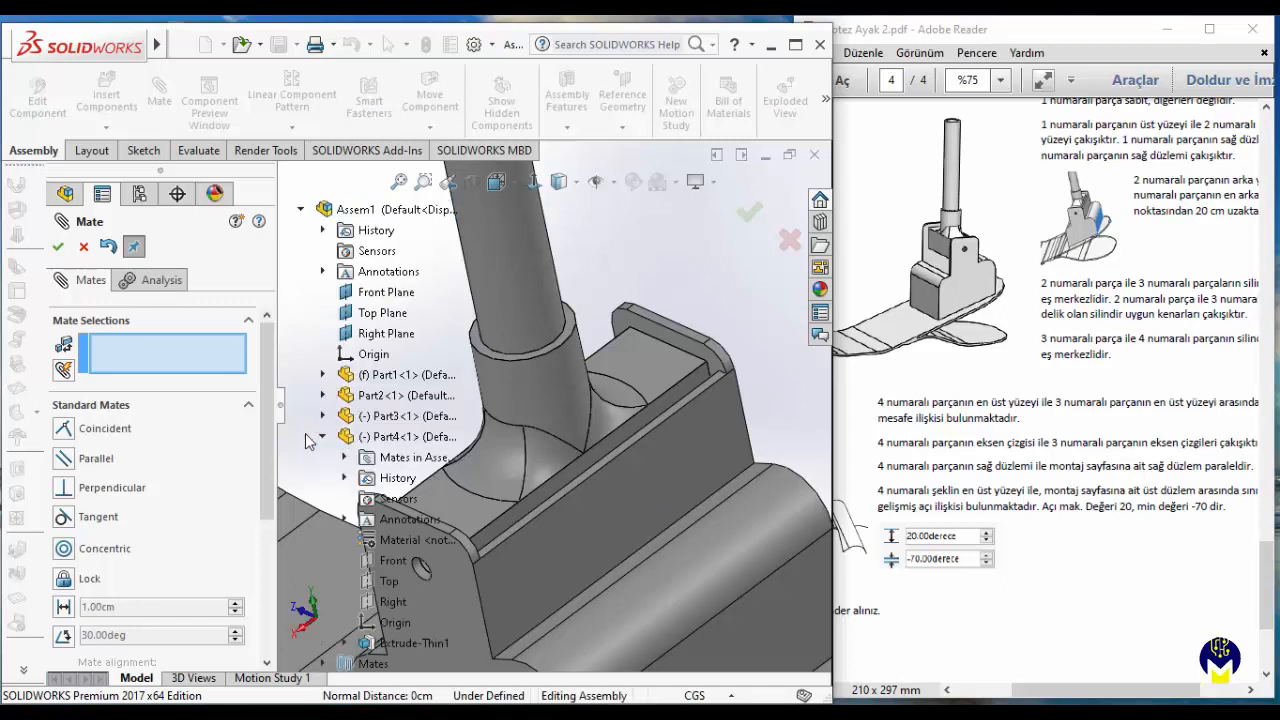
{"action": "left_click", "coordinate": [395, 601]}
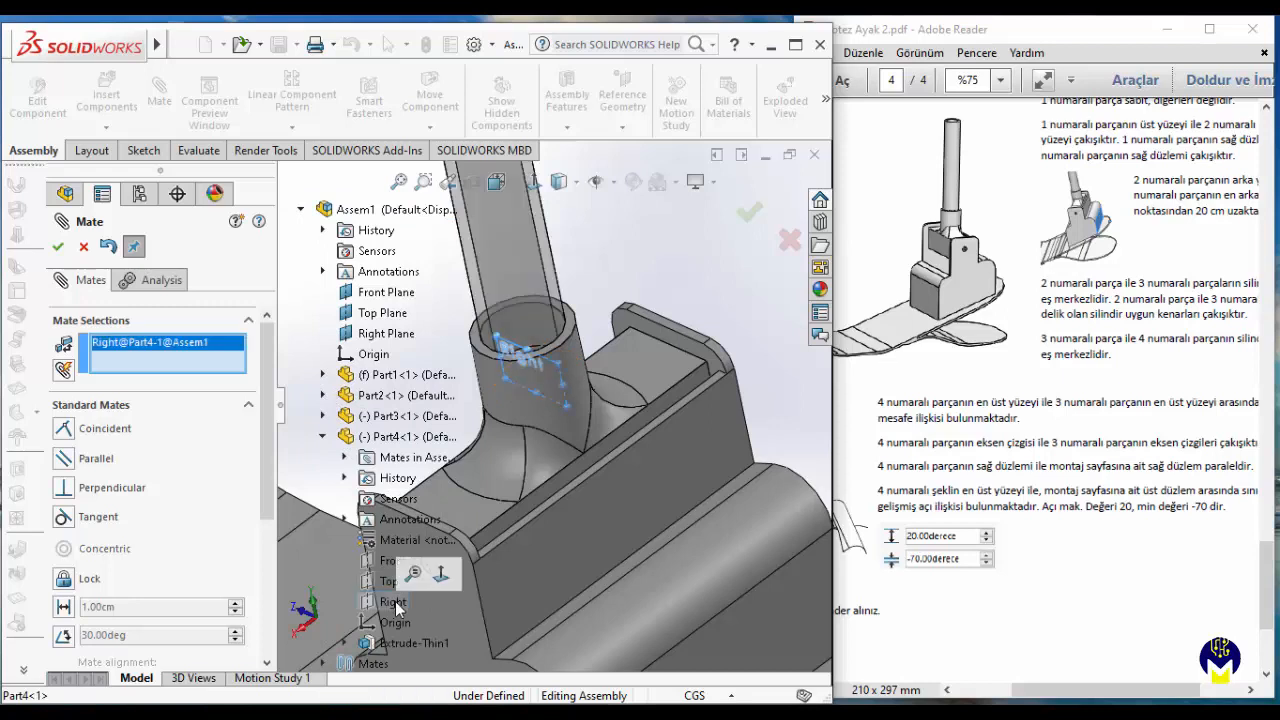
{"action": "left_click", "coordinate": [322, 436]}
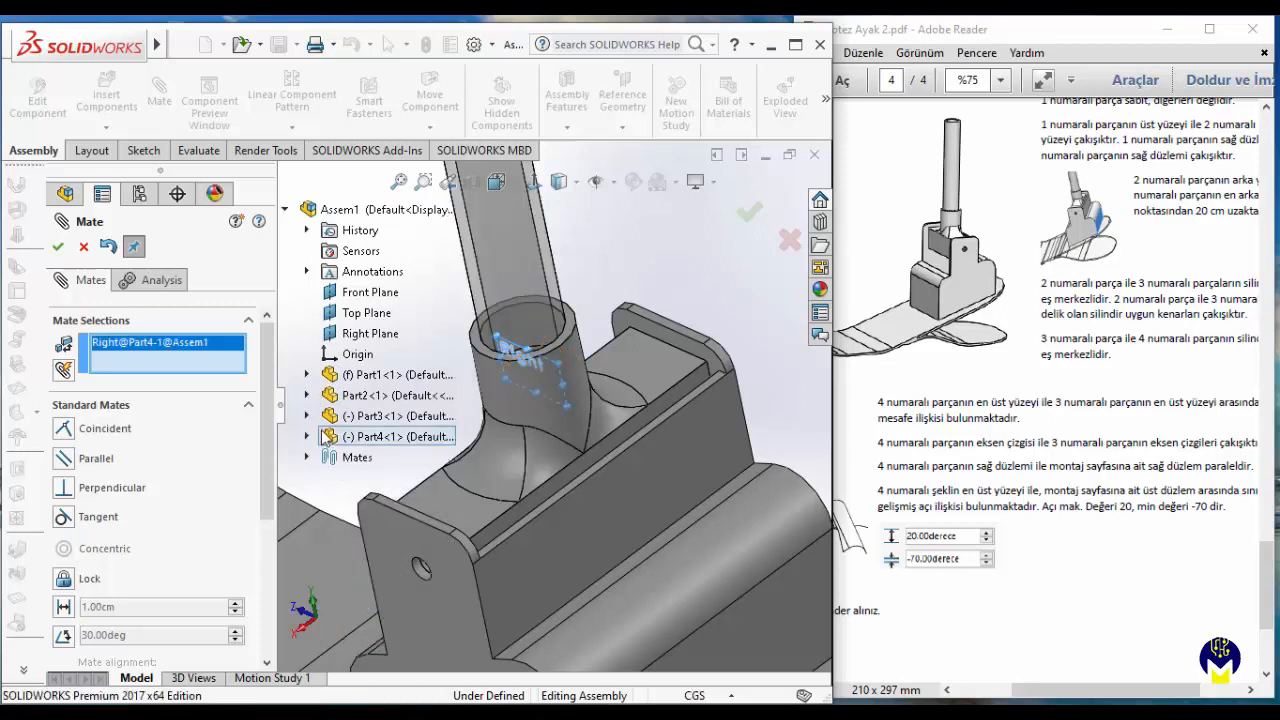
{"action": "left_click", "coordinate": [375, 341]}
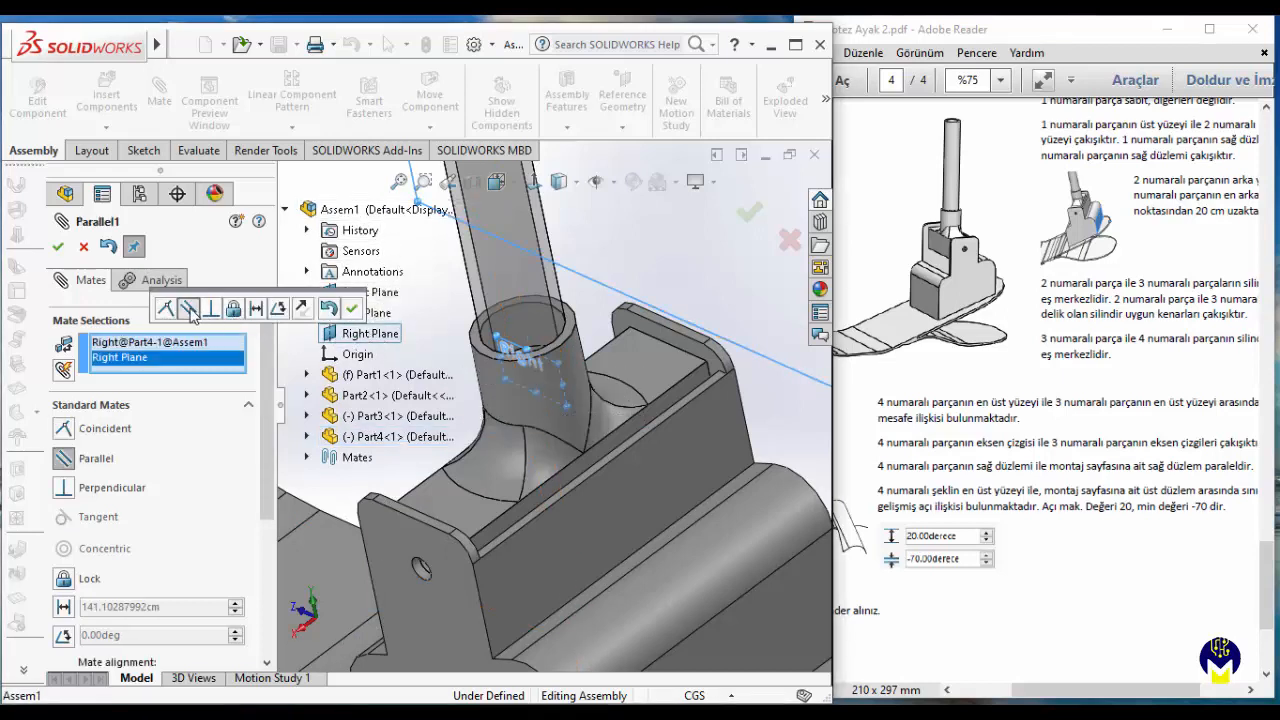
{"action": "left_click", "coordinate": [58, 246]}
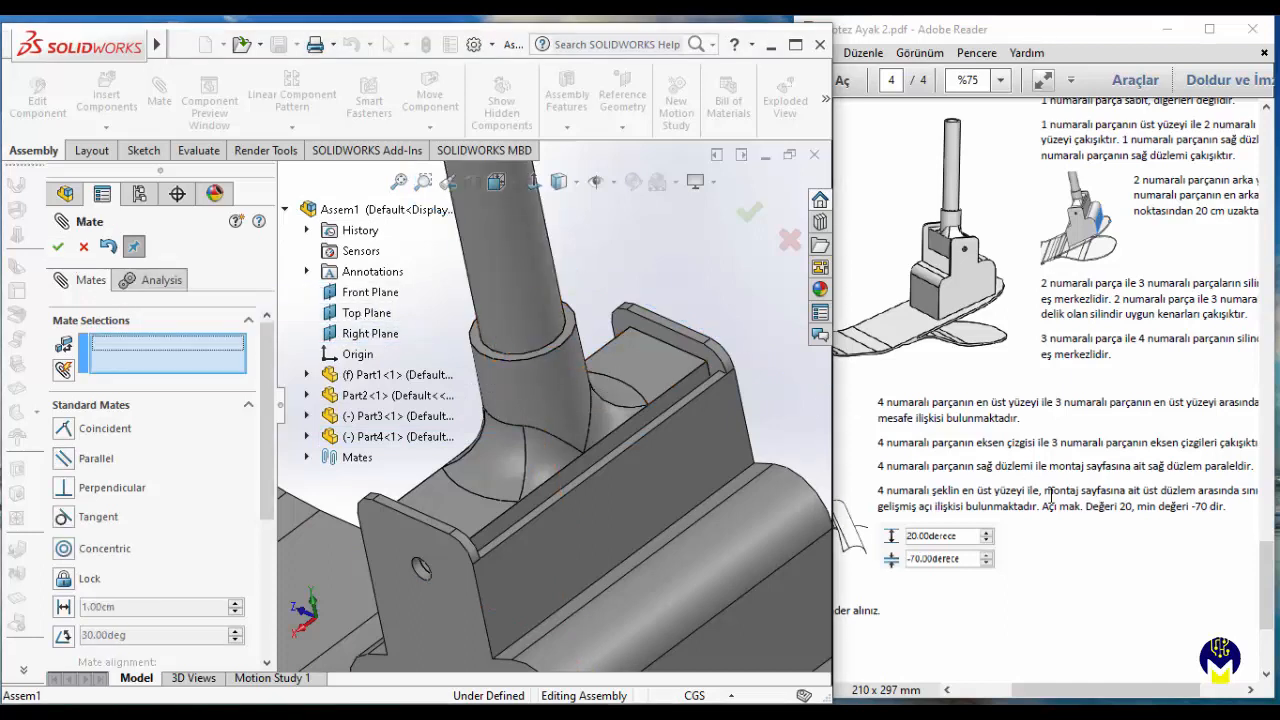
- Check the PDF's next mate instruction and select Part4's top face and the assembly's Top Plane as mate entities
{"action": "scroll", "coordinate": [1043, 503], "scroll_direction": "down", "scroll_amount": 2}
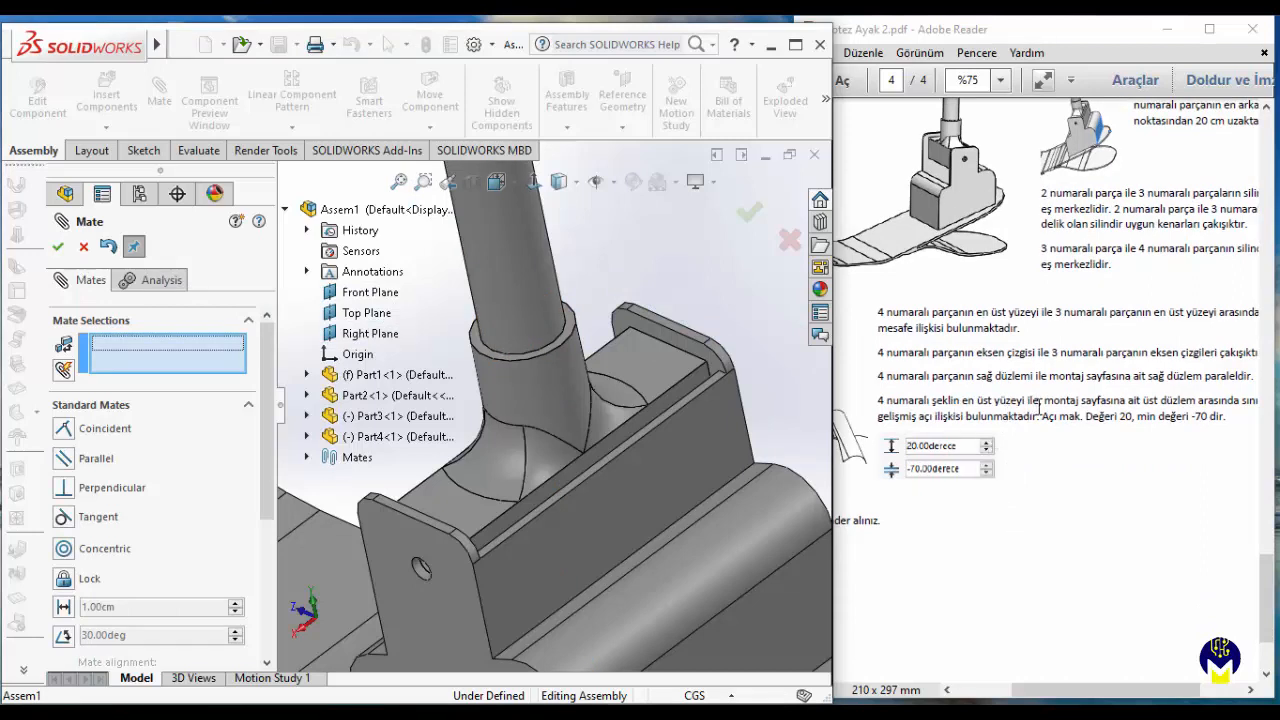
{"action": "left_click", "coordinate": [286, 210]}
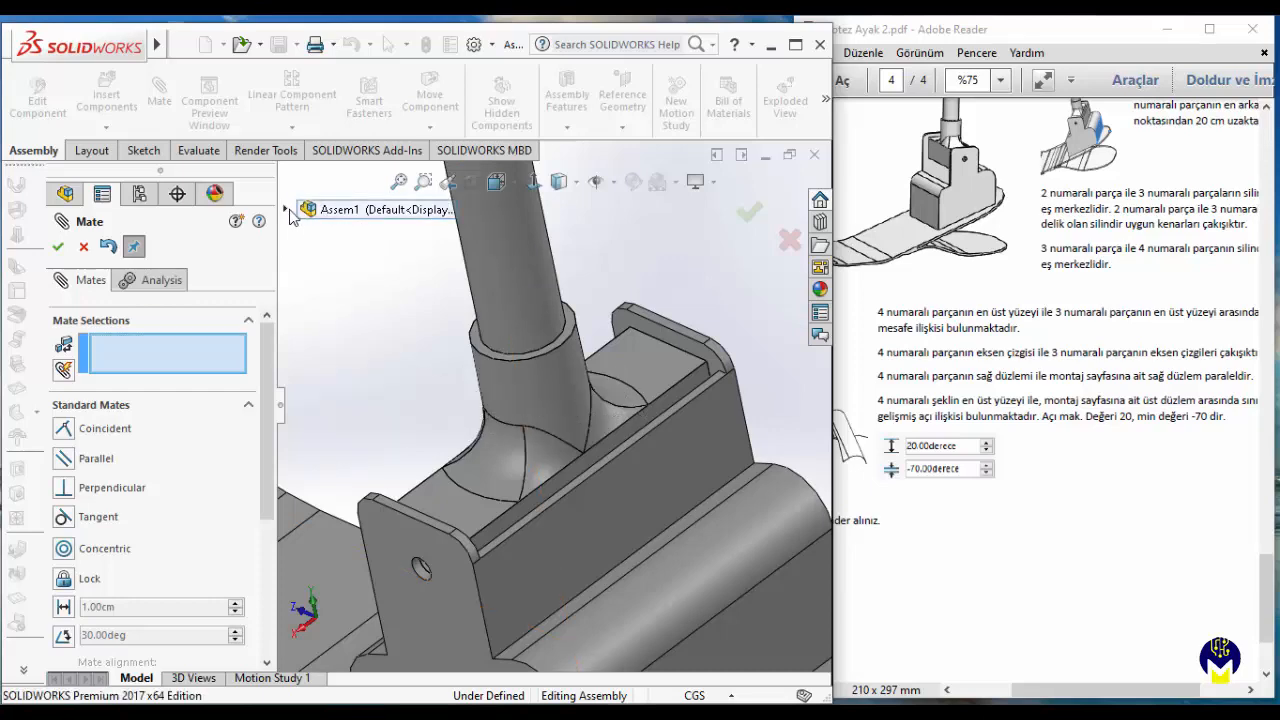
{"action": "scroll", "coordinate": [463, 320], "scroll_direction": "up", "scroll_amount": 1}
{"action": "scroll", "coordinate": [463, 319], "scroll_direction": "up", "scroll_amount": 2}
{"action": "scroll", "coordinate": [473, 322], "scroll_direction": "down", "scroll_amount": 6}
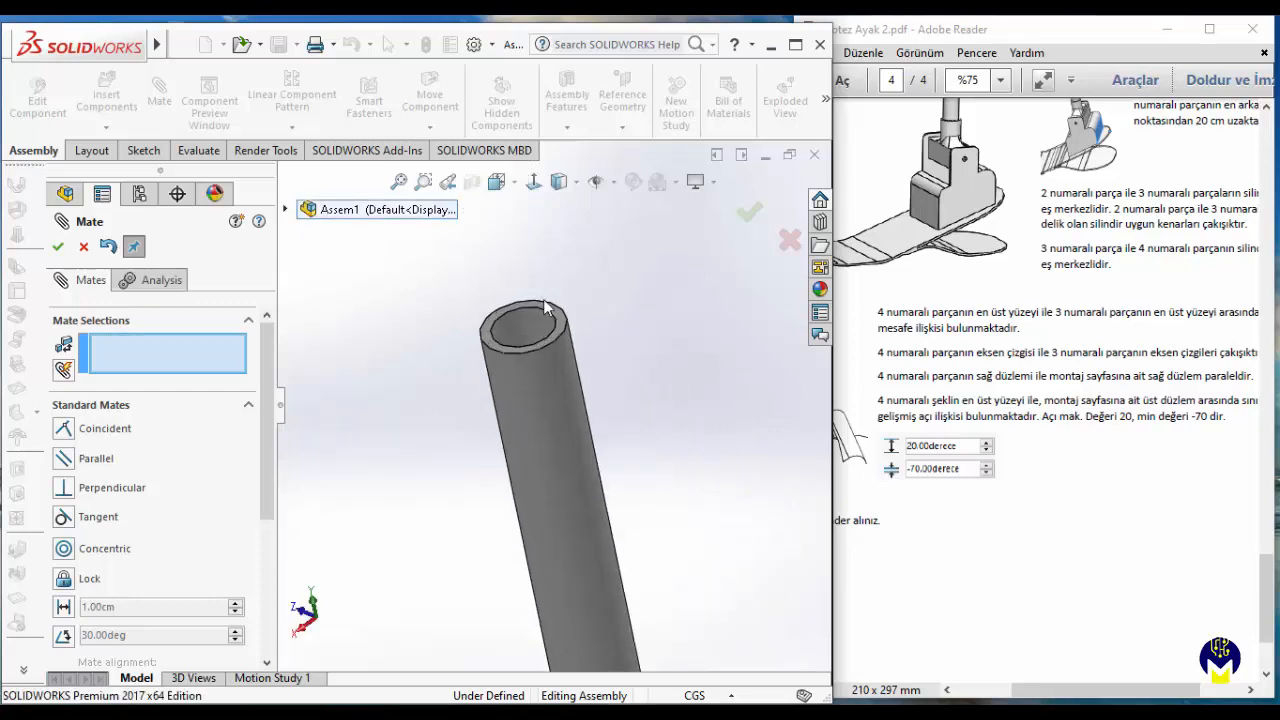
{"action": "left_click", "coordinate": [561, 325]}
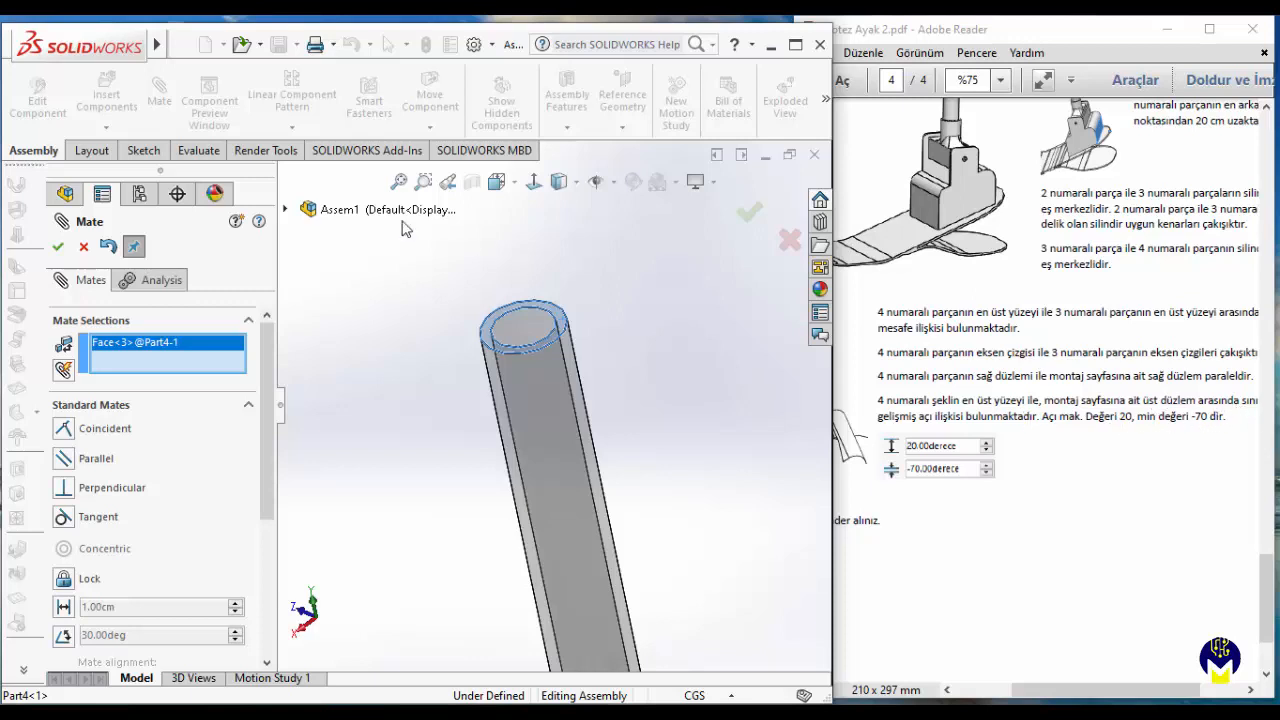
{"action": "left_click", "coordinate": [286, 210]}
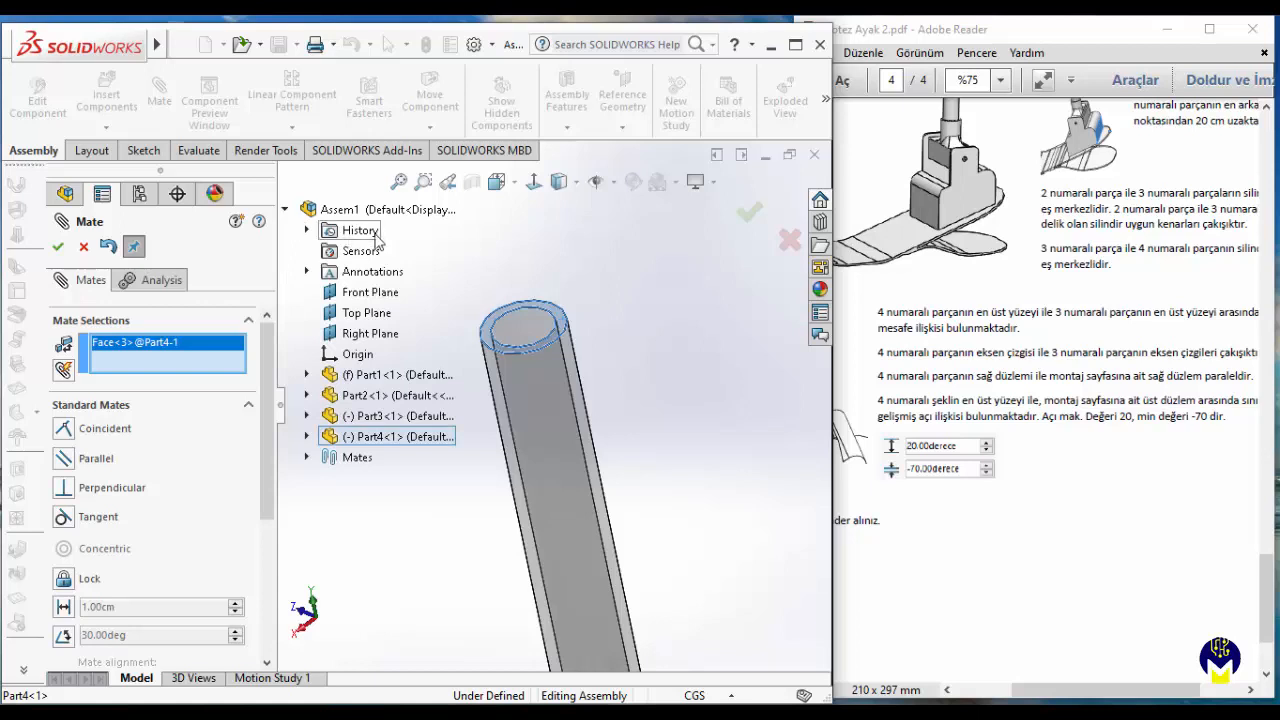
{"action": "left_click", "coordinate": [368, 316]}
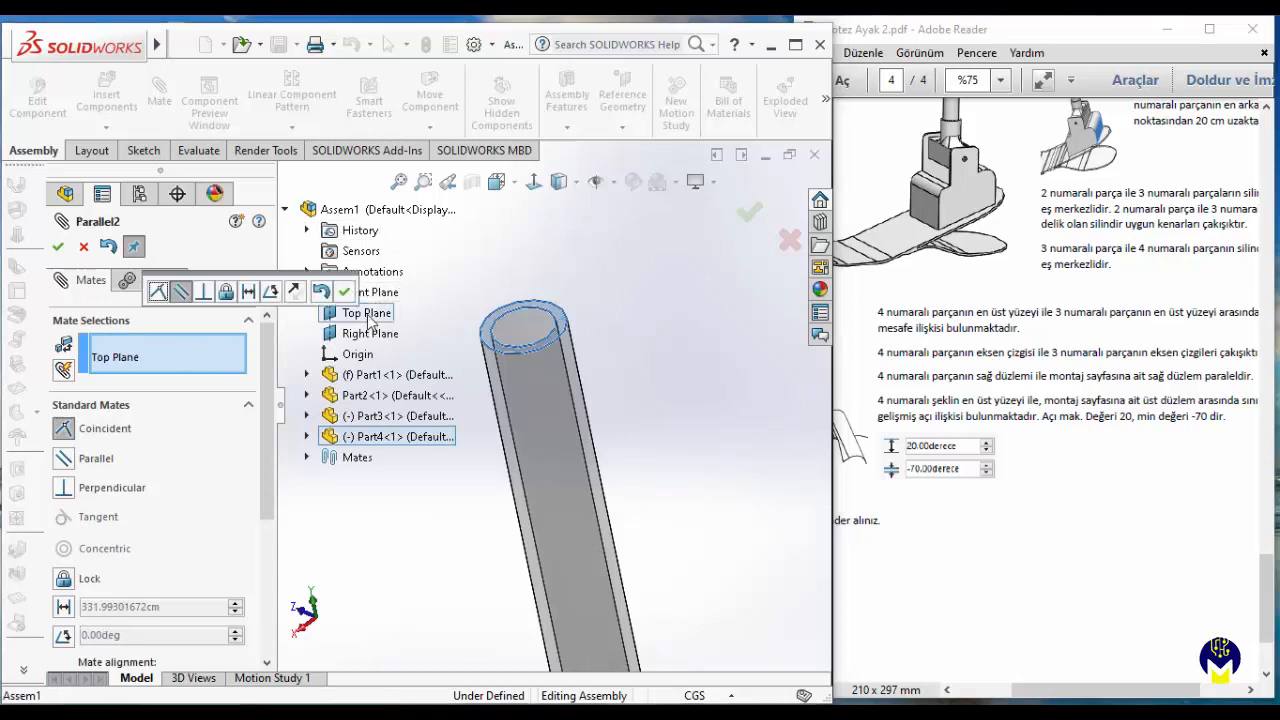
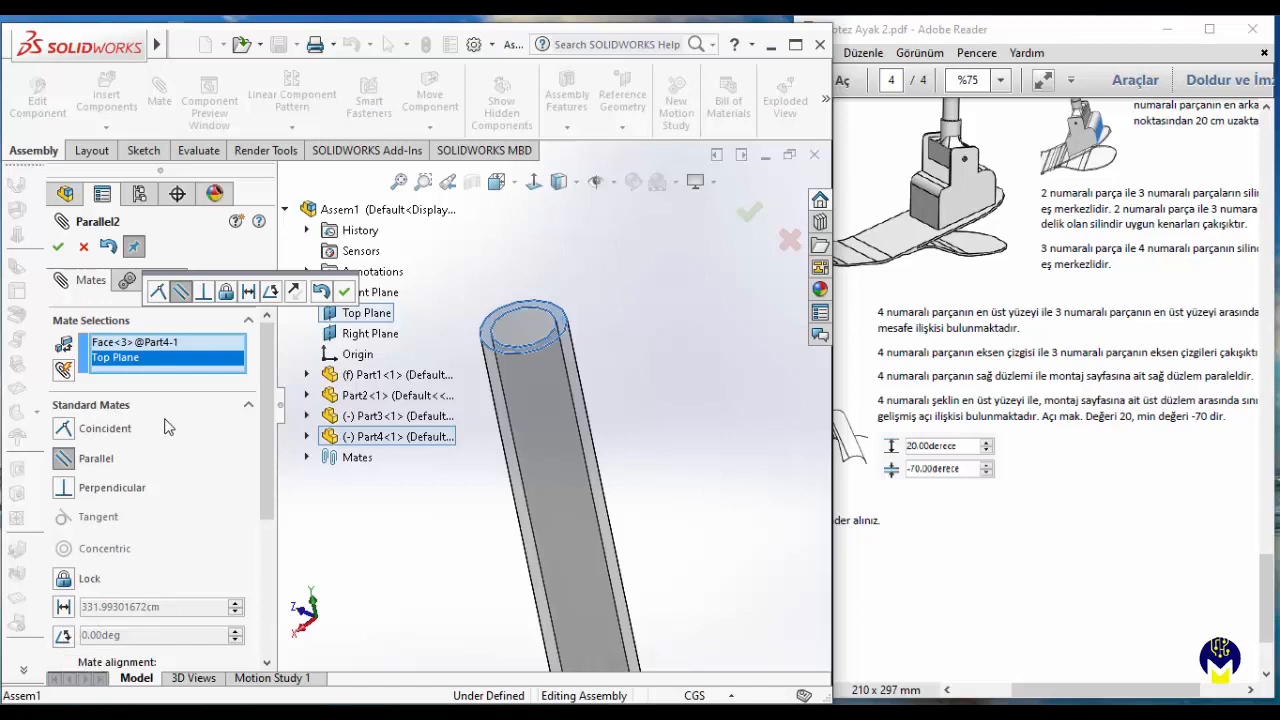
- Add a limit angle mate between Part4's top face and the assembly's Top Plane with maximum 20° and minimum -70°
{"action": "scroll", "coordinate": [167, 427], "scroll_direction": "down", "scroll_amount": 5}
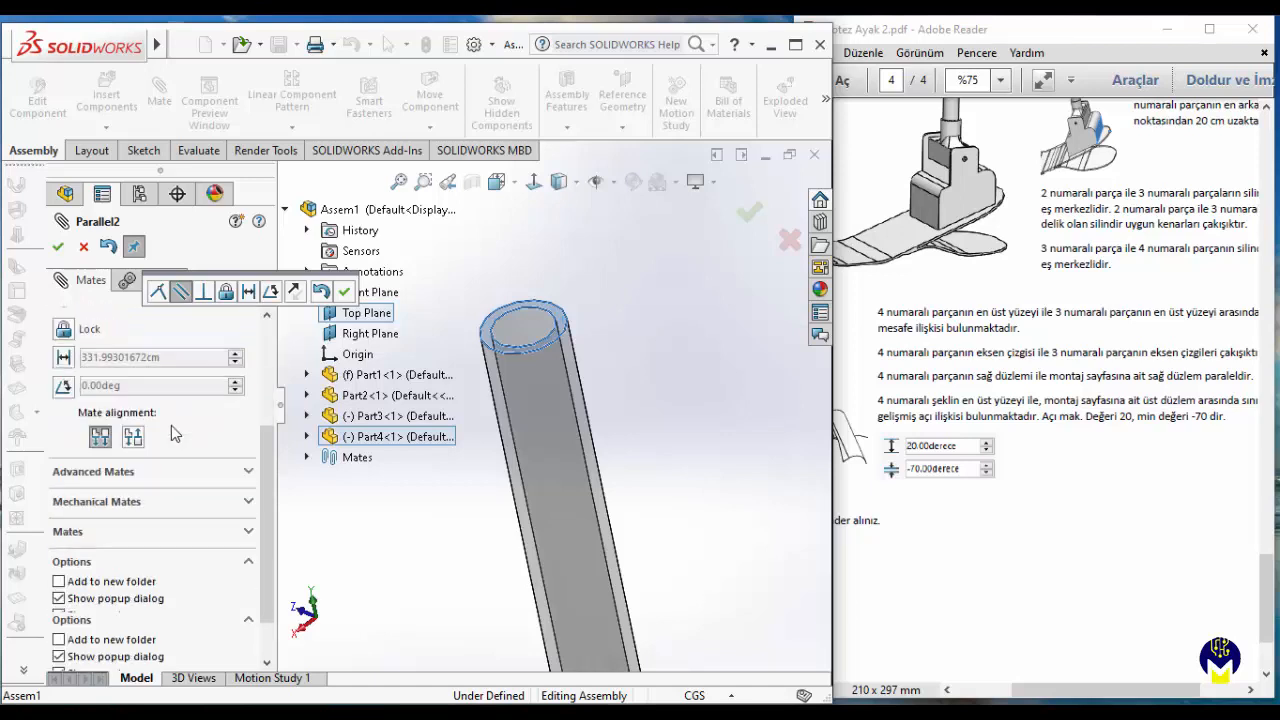
{"action": "left_click", "coordinate": [118, 476]}
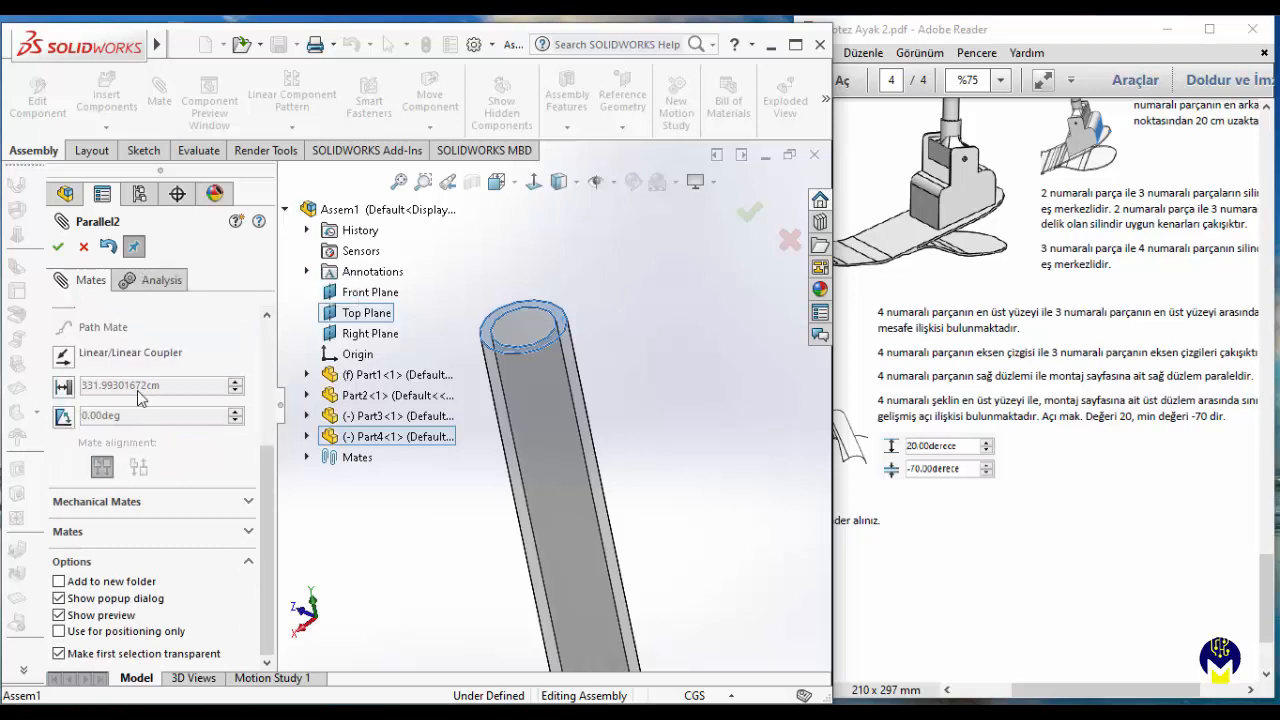
{"action": "left_click", "coordinate": [66, 420]}
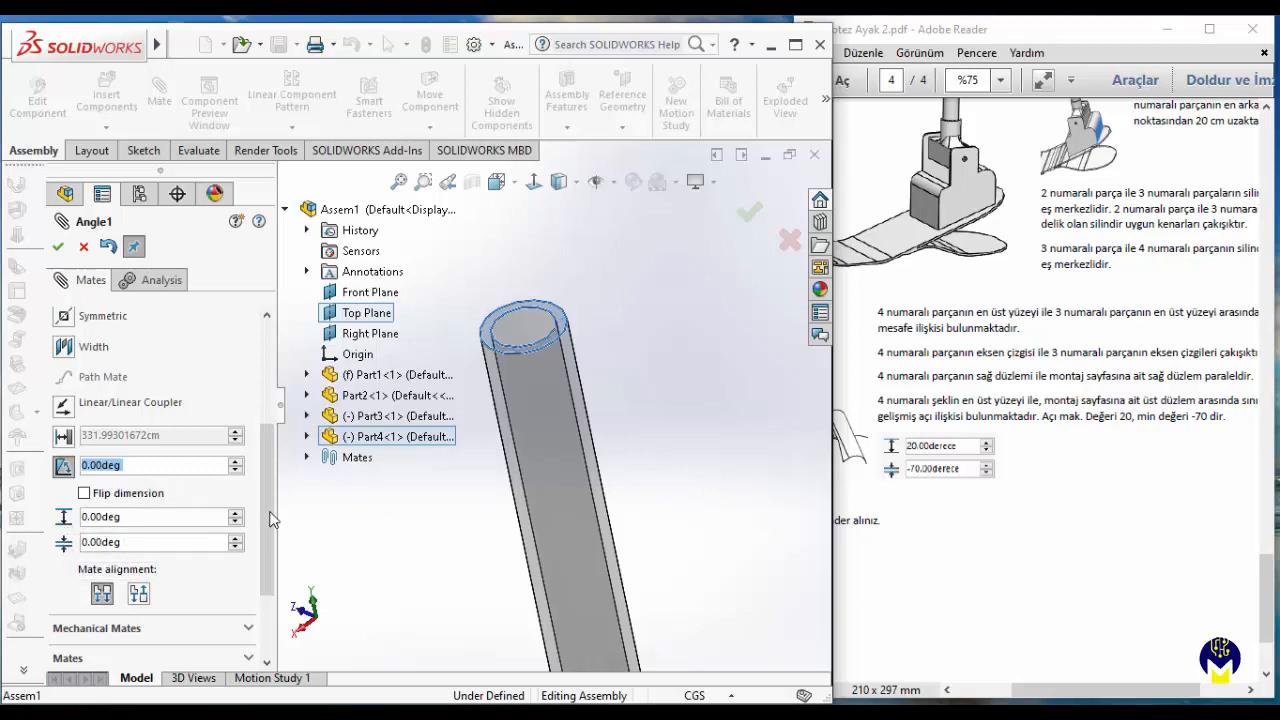
{"action": "left_click", "coordinate": [138, 516]}
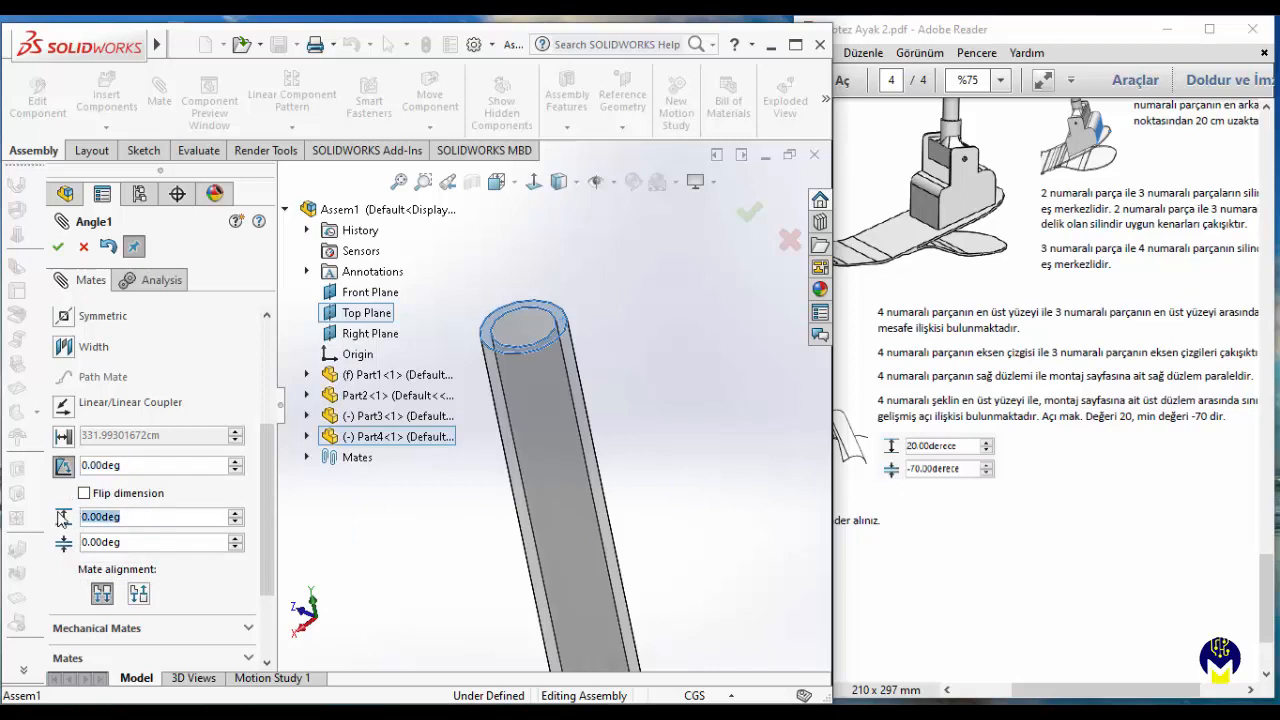
{"action": "type", "text": "20"}
{"action": "key", "text": "Return"}
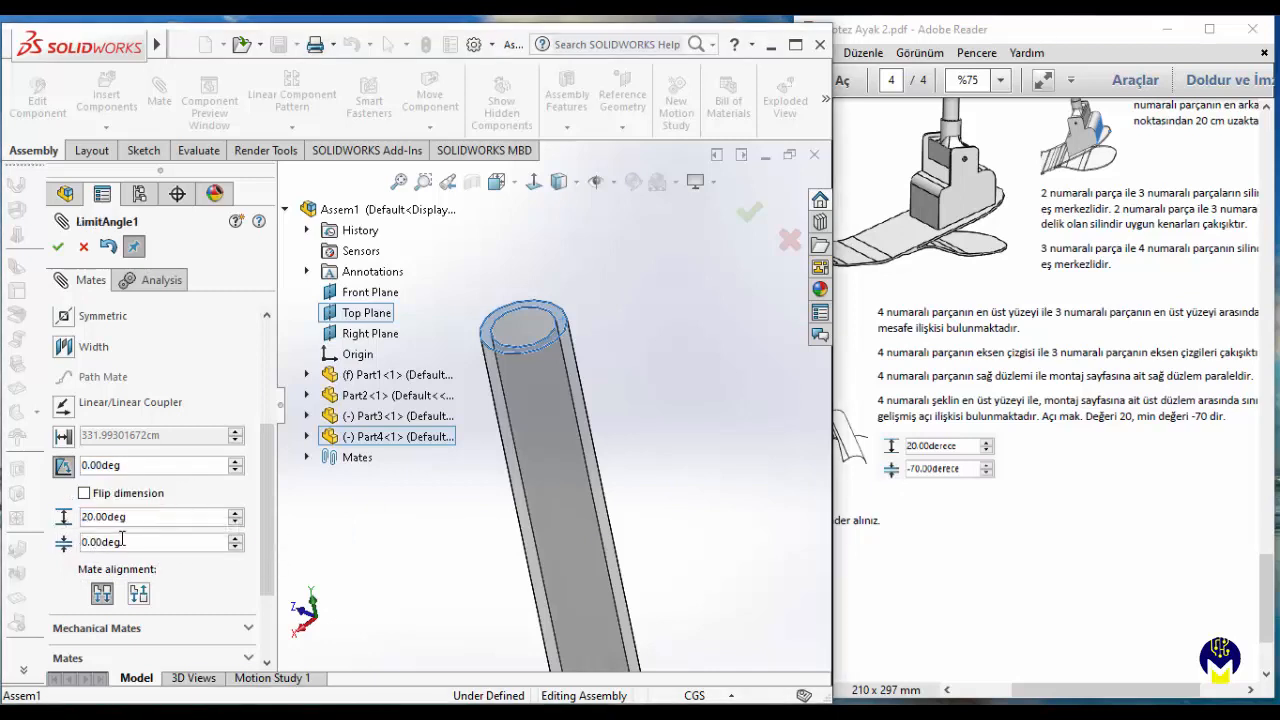
{"action": "left_click_drag", "start_coordinate": [121, 541], "coordinate": [80, 538]}
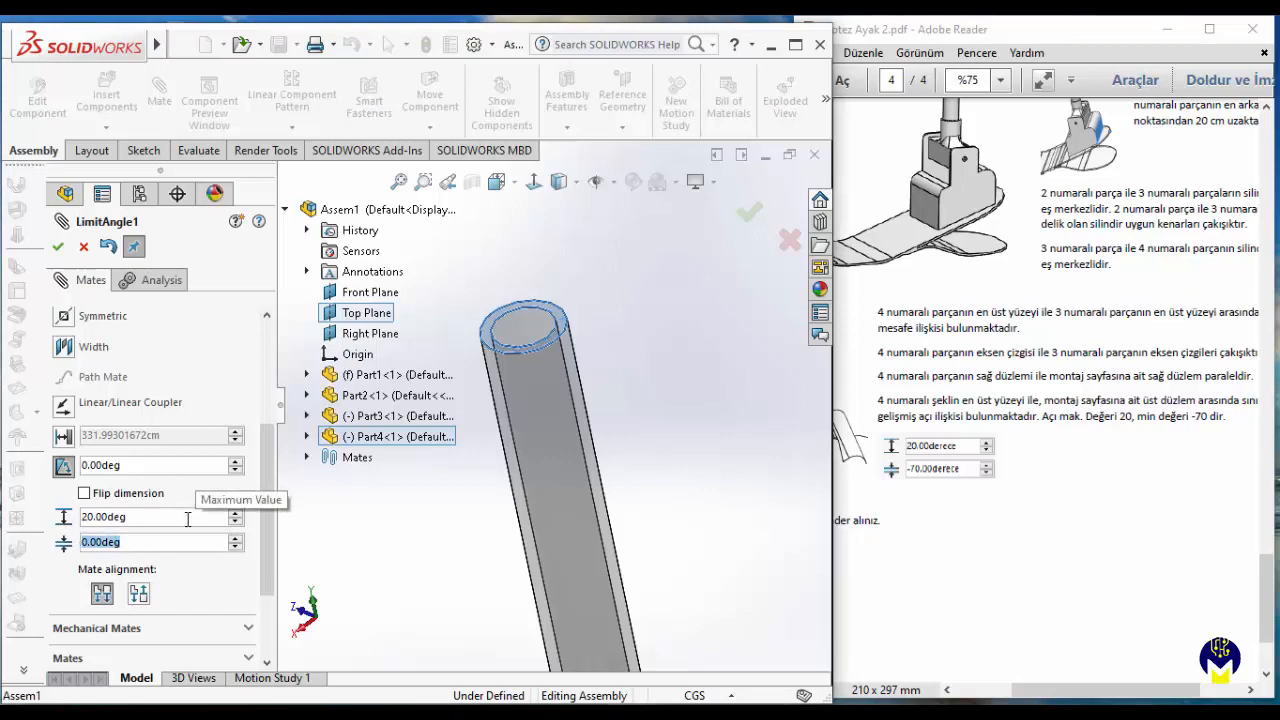
{"action": "type", "text": "-70"}
{"action": "key", "text": "Return"}
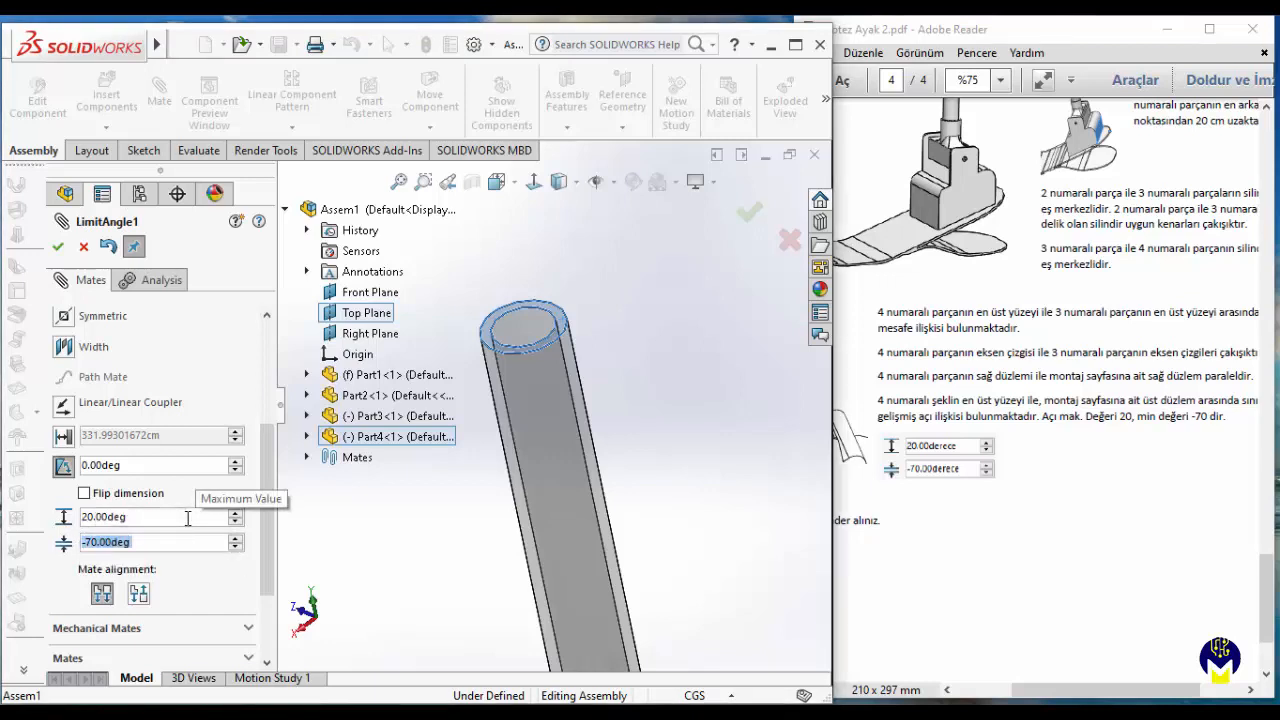
{"action": "left_click", "coordinate": [58, 250]}
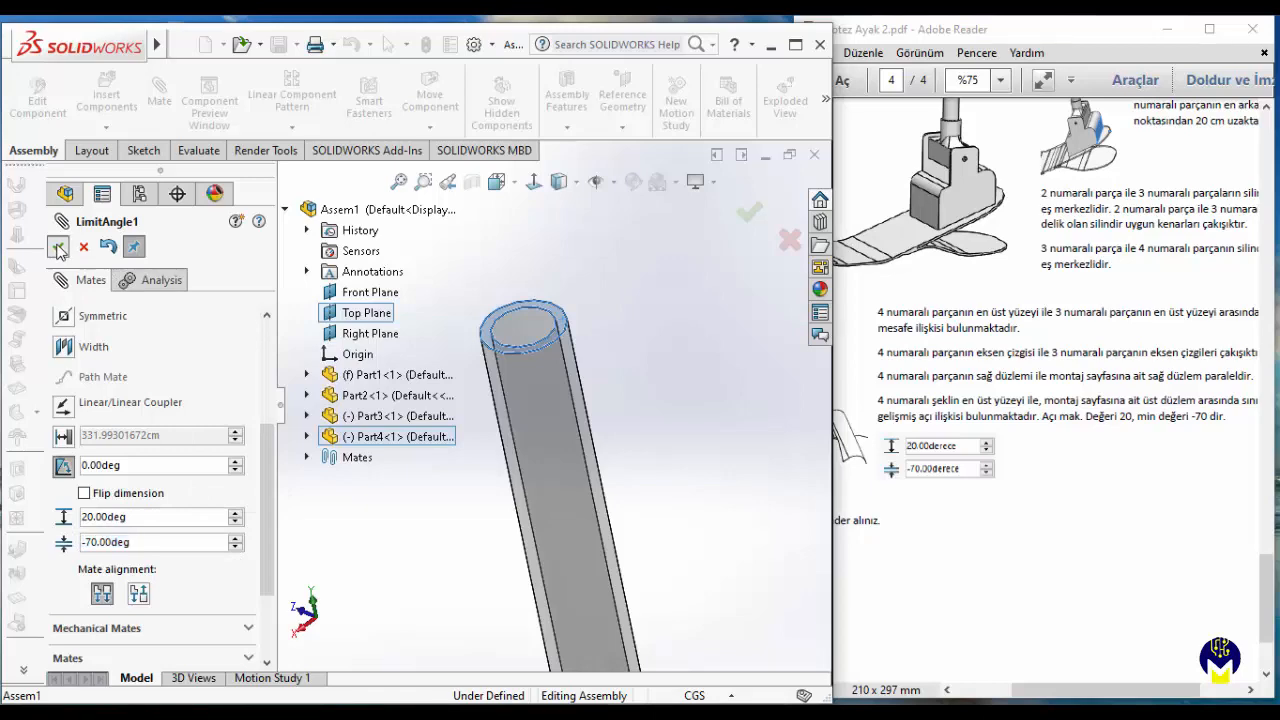
{"action": "left_click", "coordinate": [58, 250]}
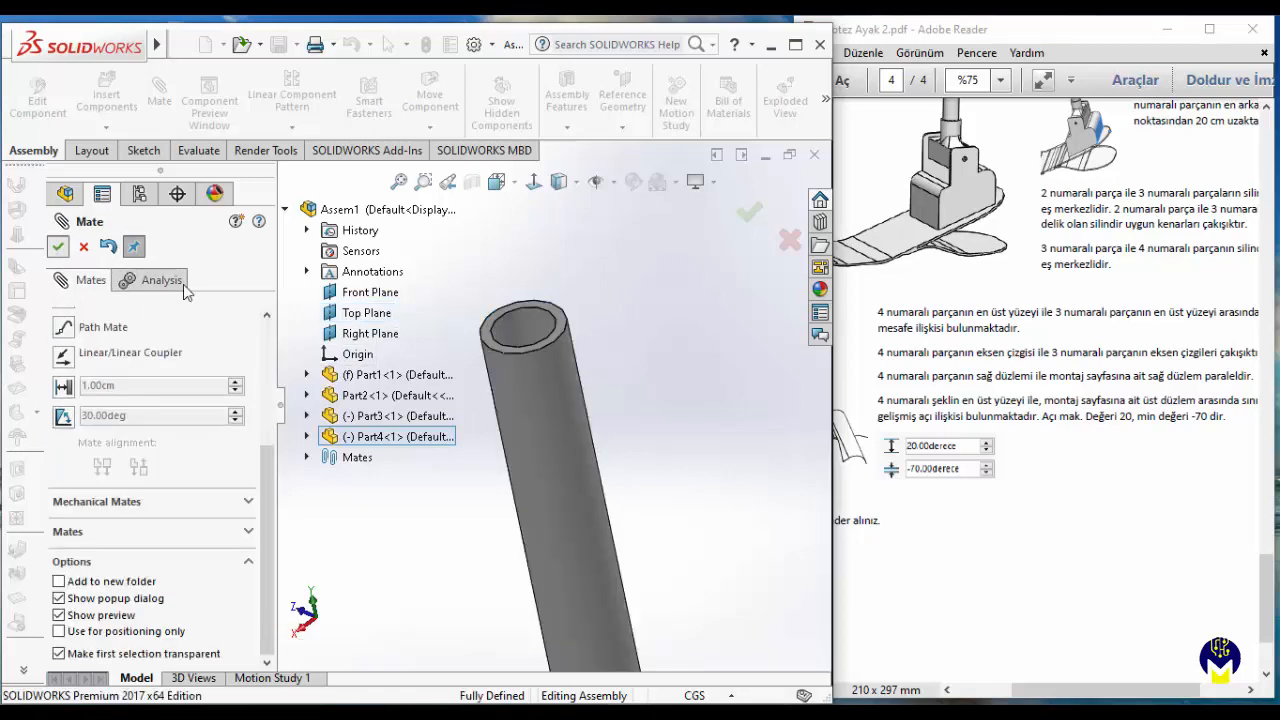
- Test the new limit angle mate by swinging the Part4 tube through its range
{"action": "scroll", "coordinate": [541, 368], "scroll_direction": "up", "scroll_amount": 3}
{"action": "scroll", "coordinate": [550, 378], "scroll_direction": "up", "scroll_amount": 3}
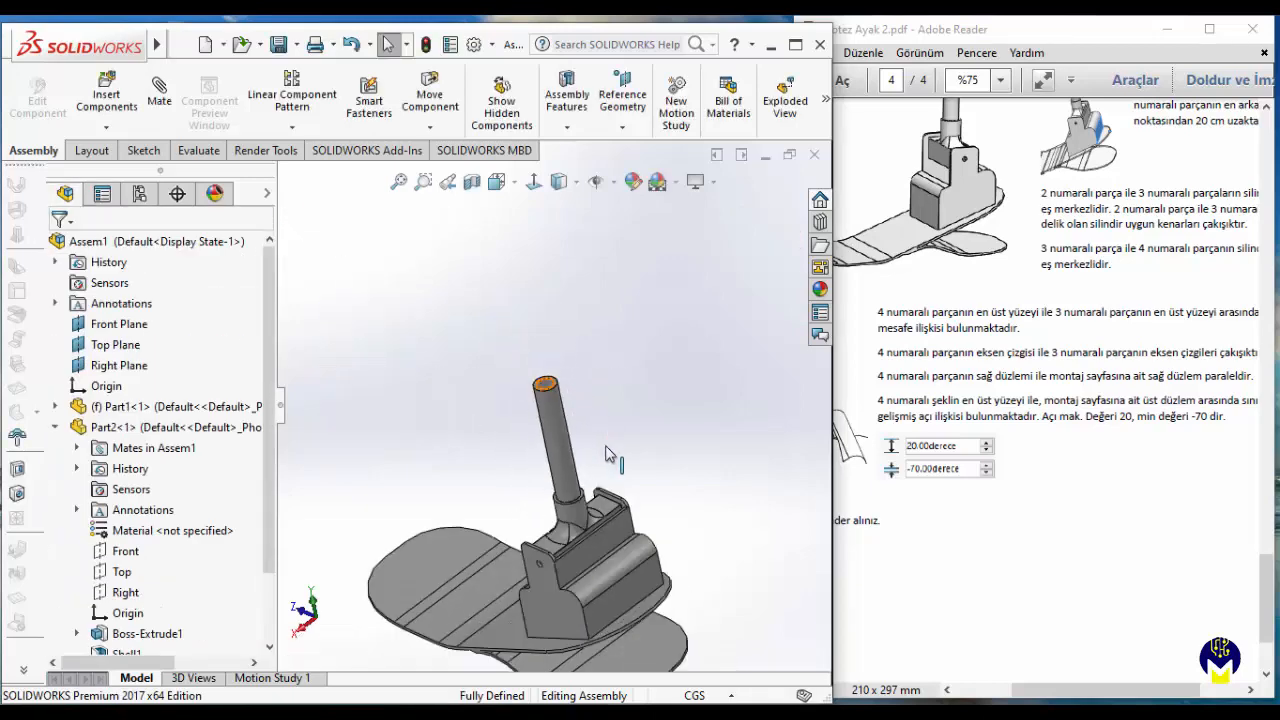
{"action": "scroll", "coordinate": [606, 449], "scroll_direction": "down", "scroll_amount": 3}
{"action": "left_click_drag", "start_coordinate": [546, 475], "coordinate": [688, 651]}
{"action": "mouse_move", "coordinate": [596, 532]}
{"action": "left_mouse_down"}
{"action": "mouse_move", "coordinate": [502, 444]}
{"action": "mouse_move", "coordinate": [488, 436]}
{"action": "mouse_move", "coordinate": [487, 460]}
{"action": "mouse_move", "coordinate": [414, 389]}
{"action": "mouse_move", "coordinate": [432, 400]}
{"action": "mouse_move", "coordinate": [442, 371]}
{"action": "mouse_move", "coordinate": [540, 470]}
{"action": "mouse_move", "coordinate": [590, 560]}
{"action": "mouse_move", "coordinate": [558, 498]}
{"action": "mouse_move", "coordinate": [450, 368]}
{"action": "left_mouse_up"}
{"action": "key", "text": "Escape"}
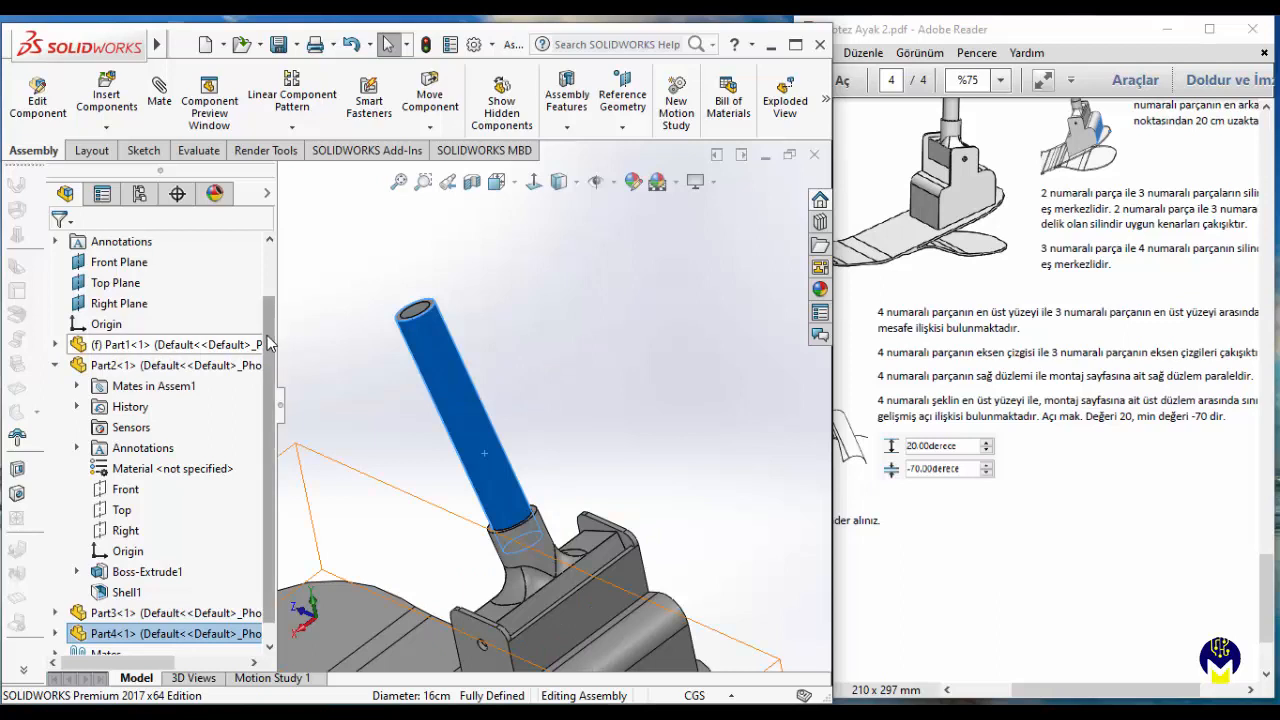
- Edit the limit angle mate between Part4 and the Top Plane, setting its angle to 20°
{"action": "left_click_drag", "start_coordinate": [268, 354], "coordinate": [268, 377]}
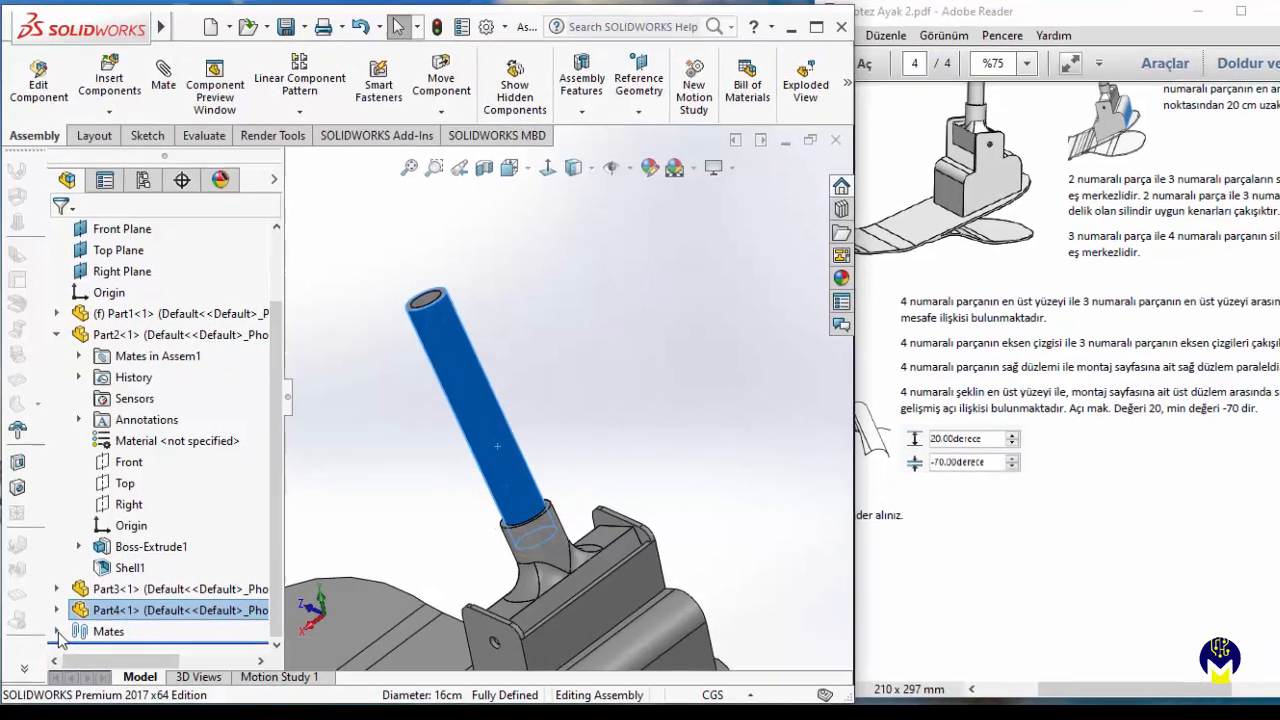
{"action": "double_click", "coordinate": [87, 636]}
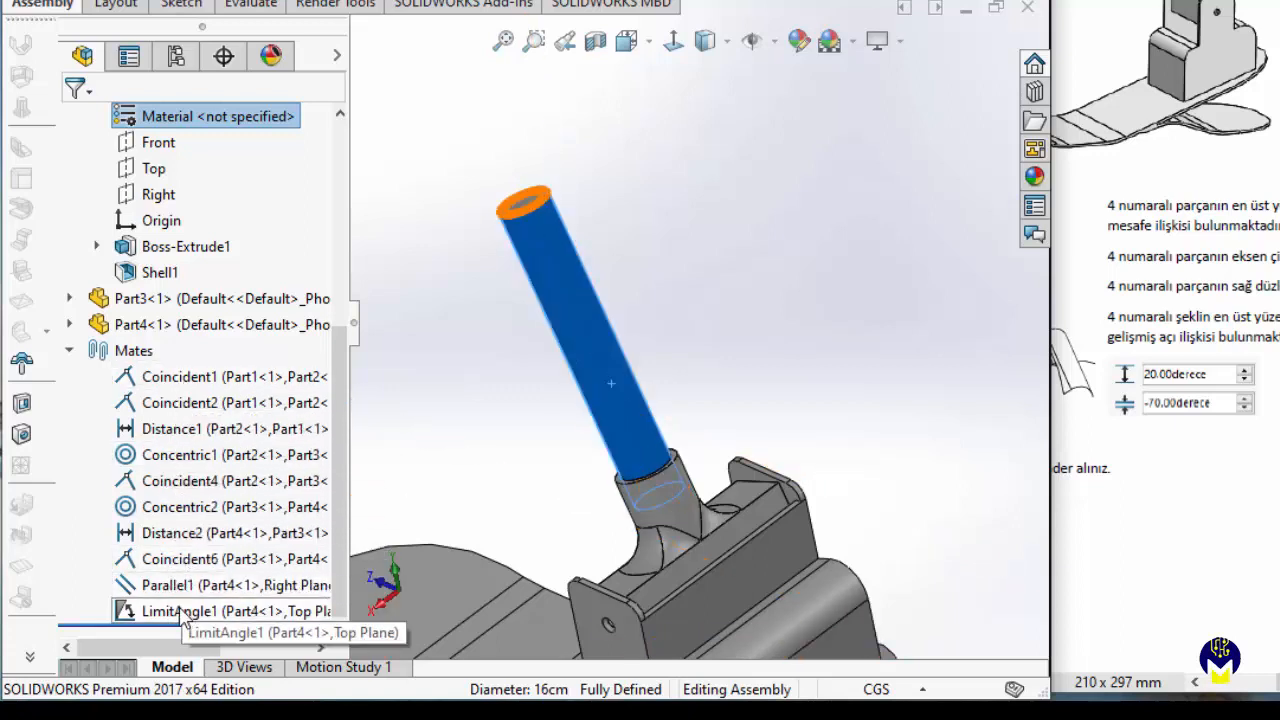
{"action": "right_click", "coordinate": [180, 612]}
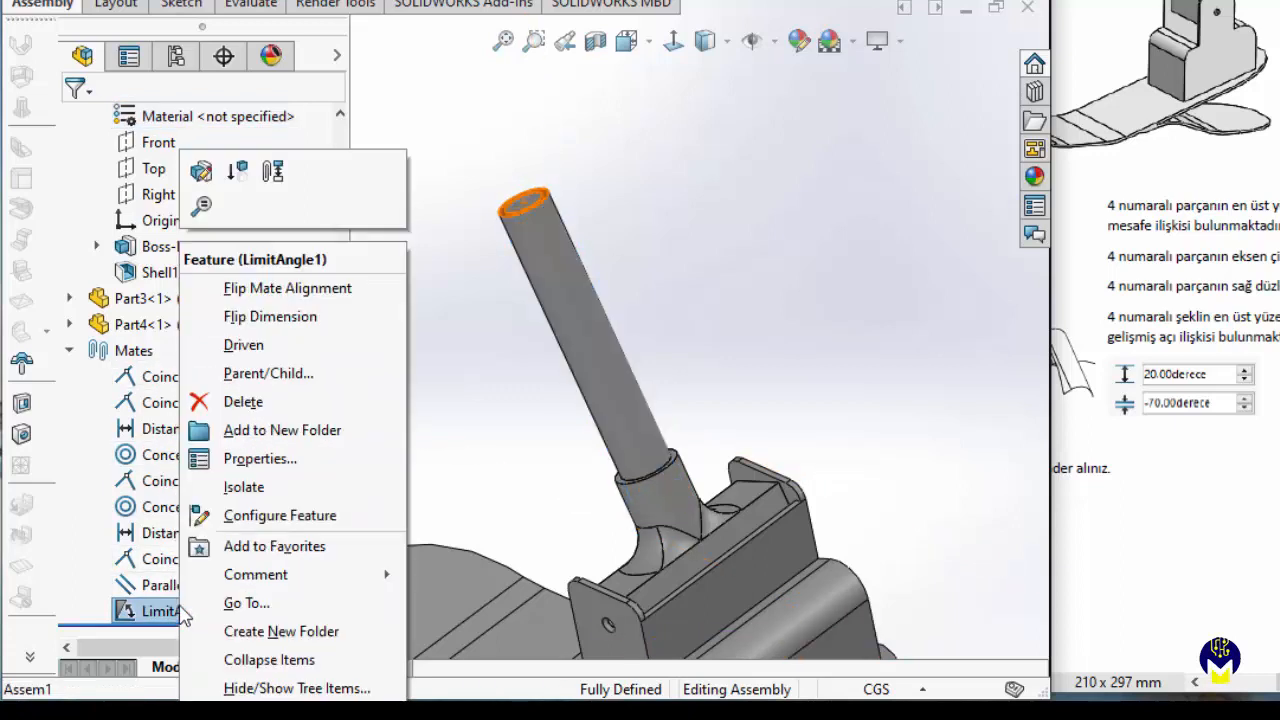
{"action": "left_click", "coordinate": [201, 173]}
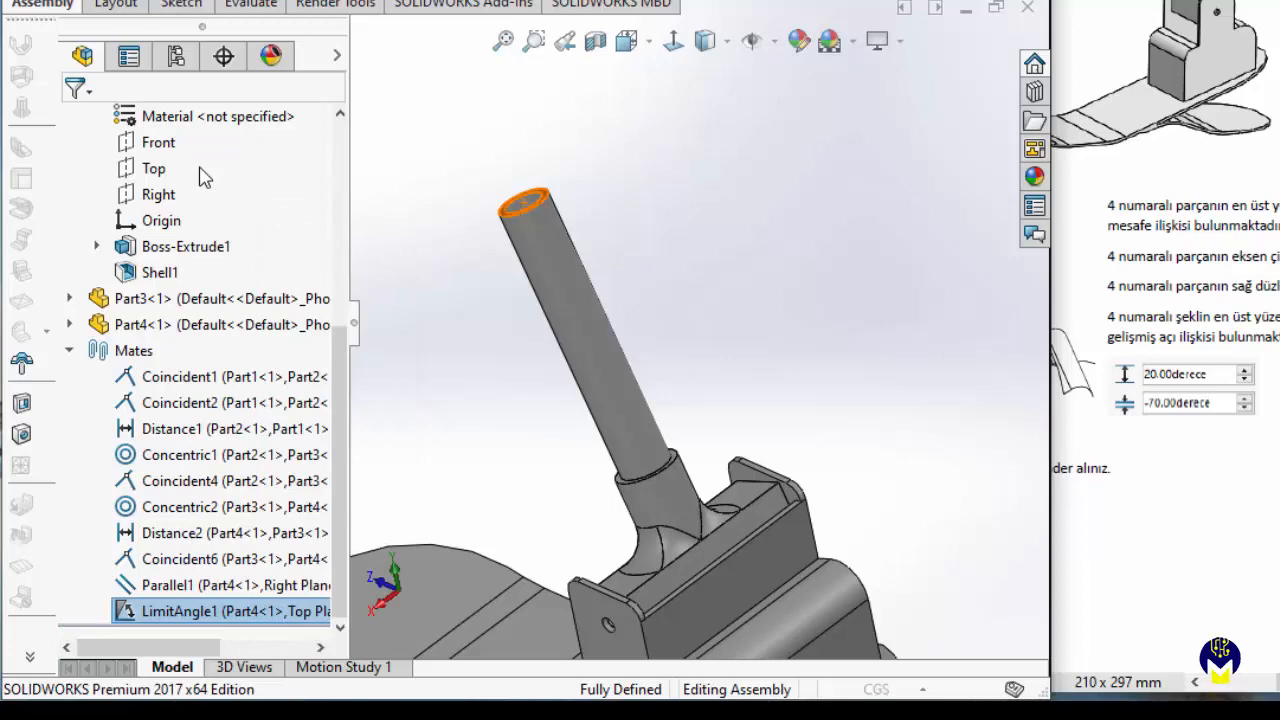
{"action": "scroll", "coordinate": [222, 428], "scroll_direction": "down", "scroll_amount": 4}
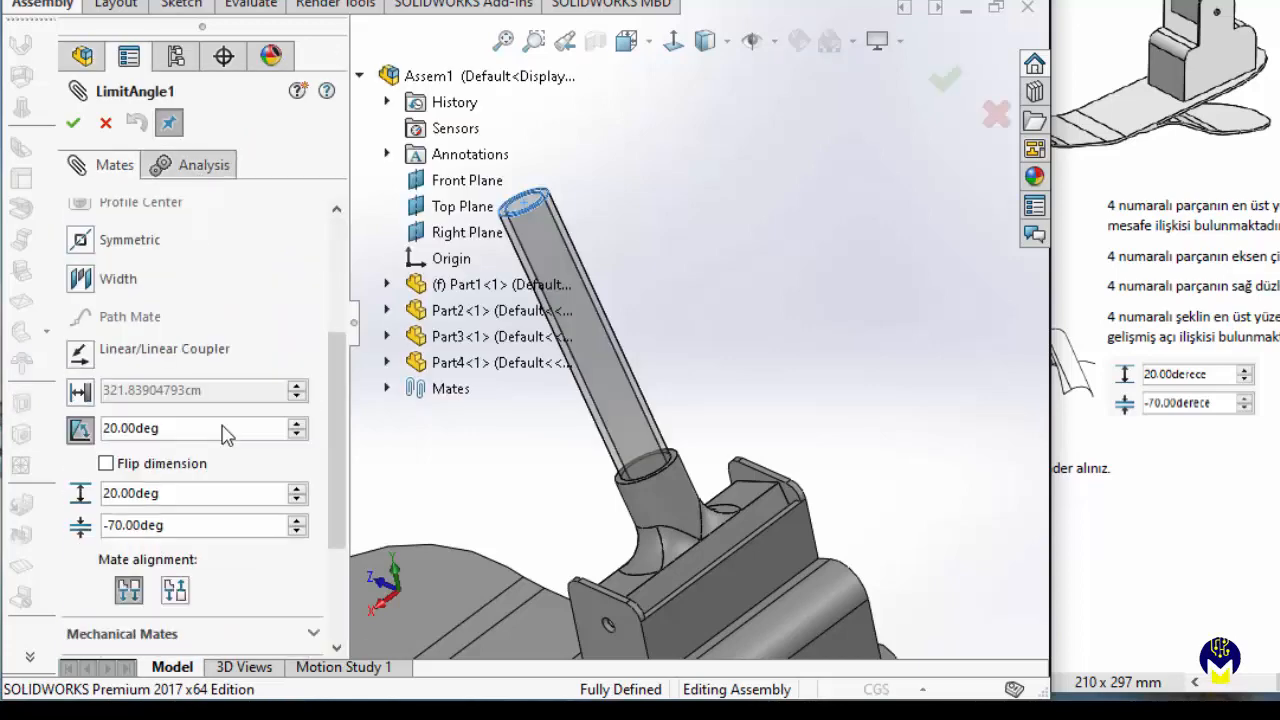
{"action": "scroll", "coordinate": [160, 518], "scroll_direction": "down", "scroll_amount": 2}
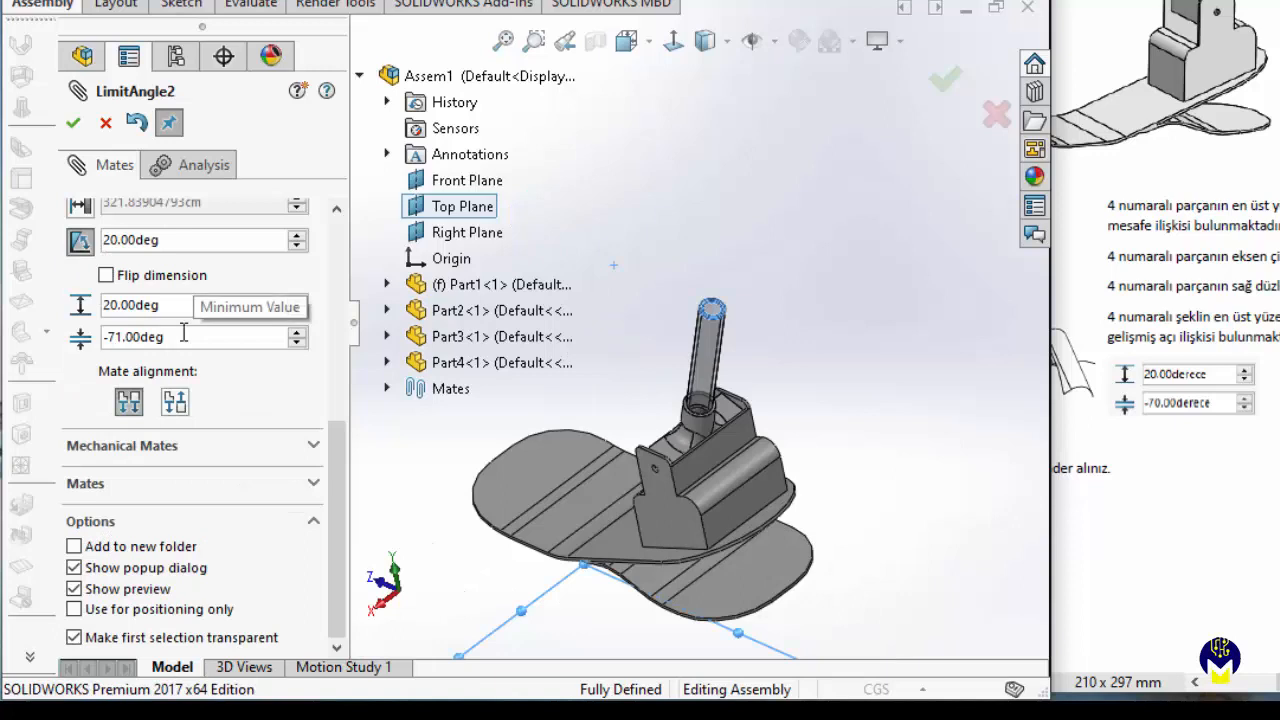
{"action": "key", "text": "BackSpace"}
{"action": "type", "text": "0"}
{"action": "key", "text": "Return"}
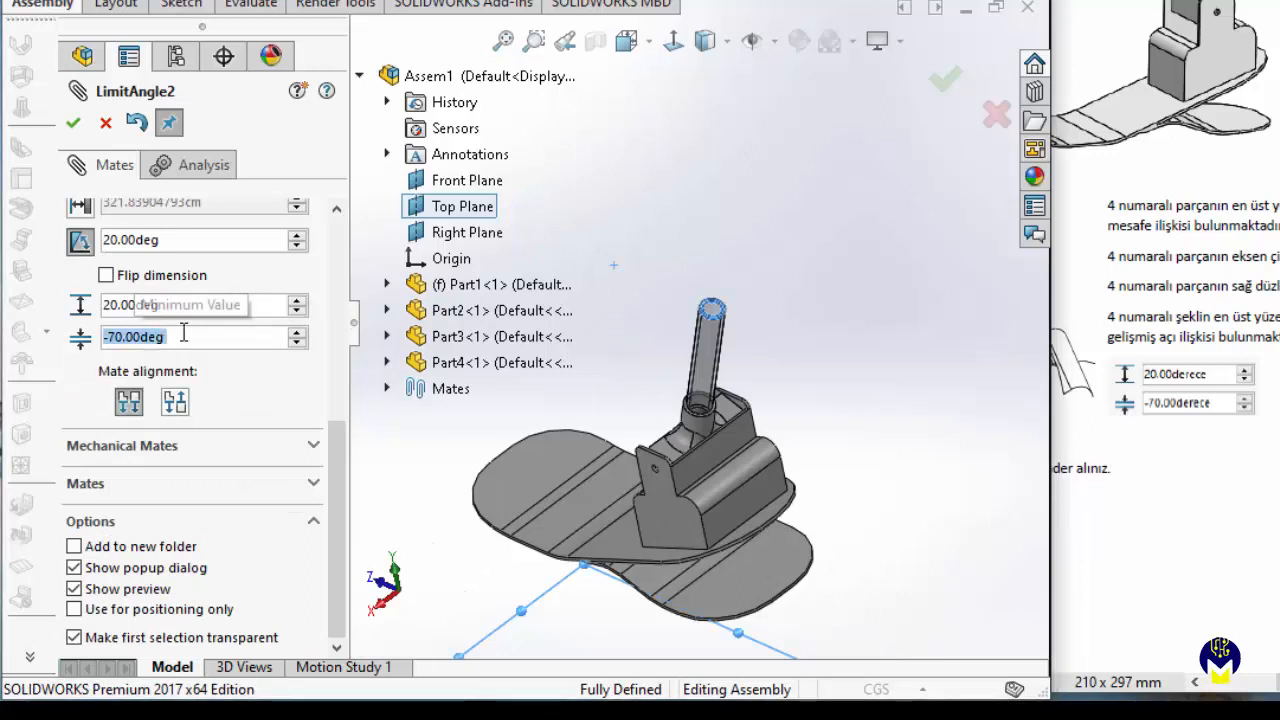
- Compare both directions of the angle dimension, leave it unflipped, and accept the limit angle mate
{"action": "left_click", "coordinate": [106, 276]}
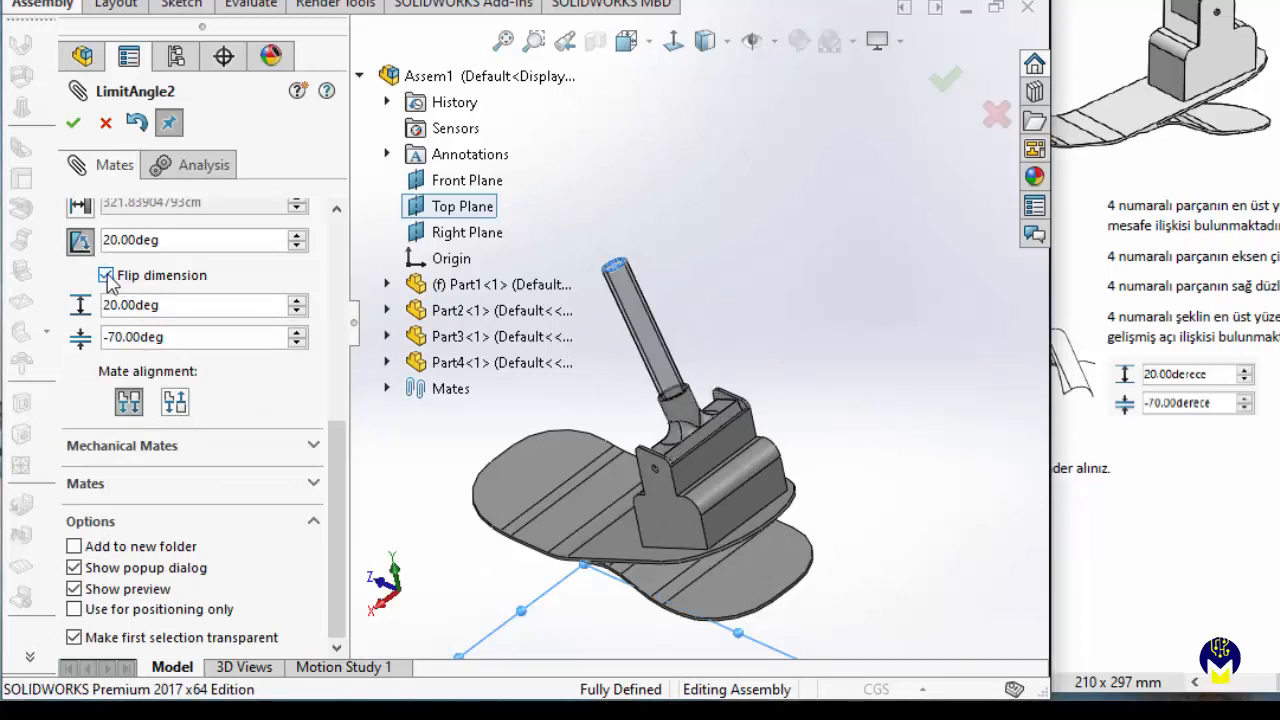
{"action": "left_click", "coordinate": [107, 276]}
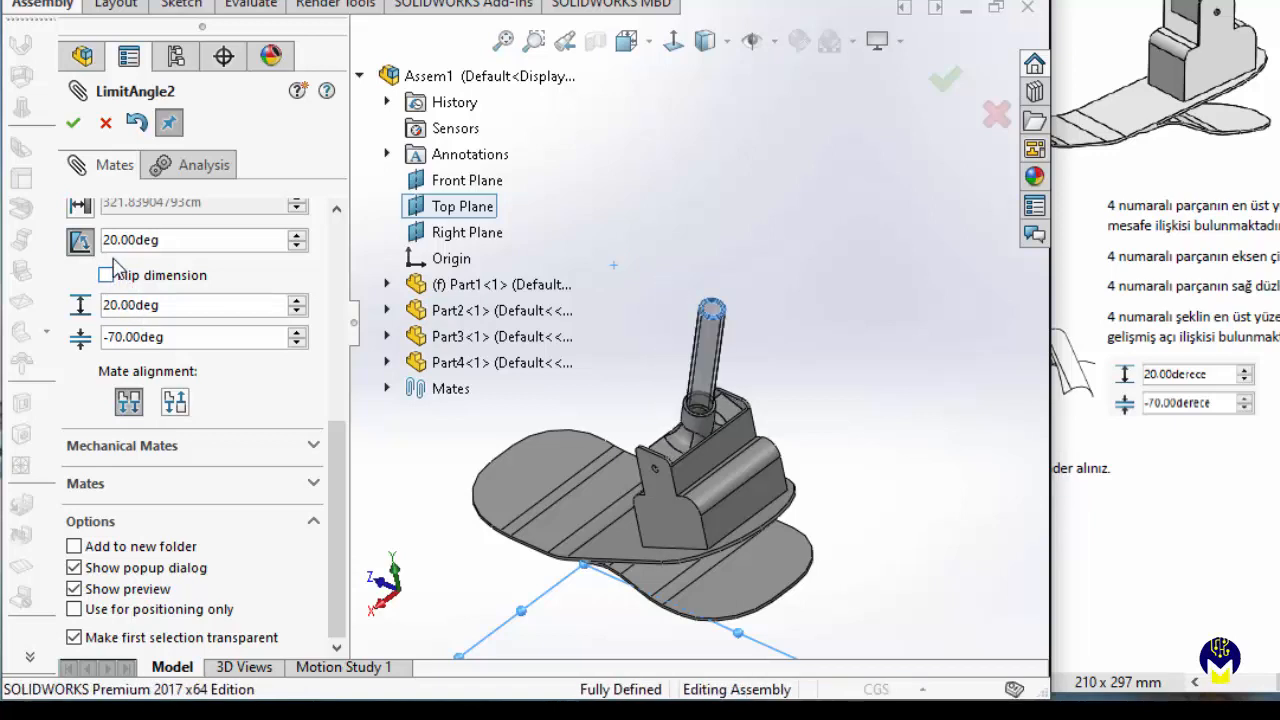
{"action": "left_click", "coordinate": [74, 125]}
{"action": "left_click", "coordinate": [74, 125]}
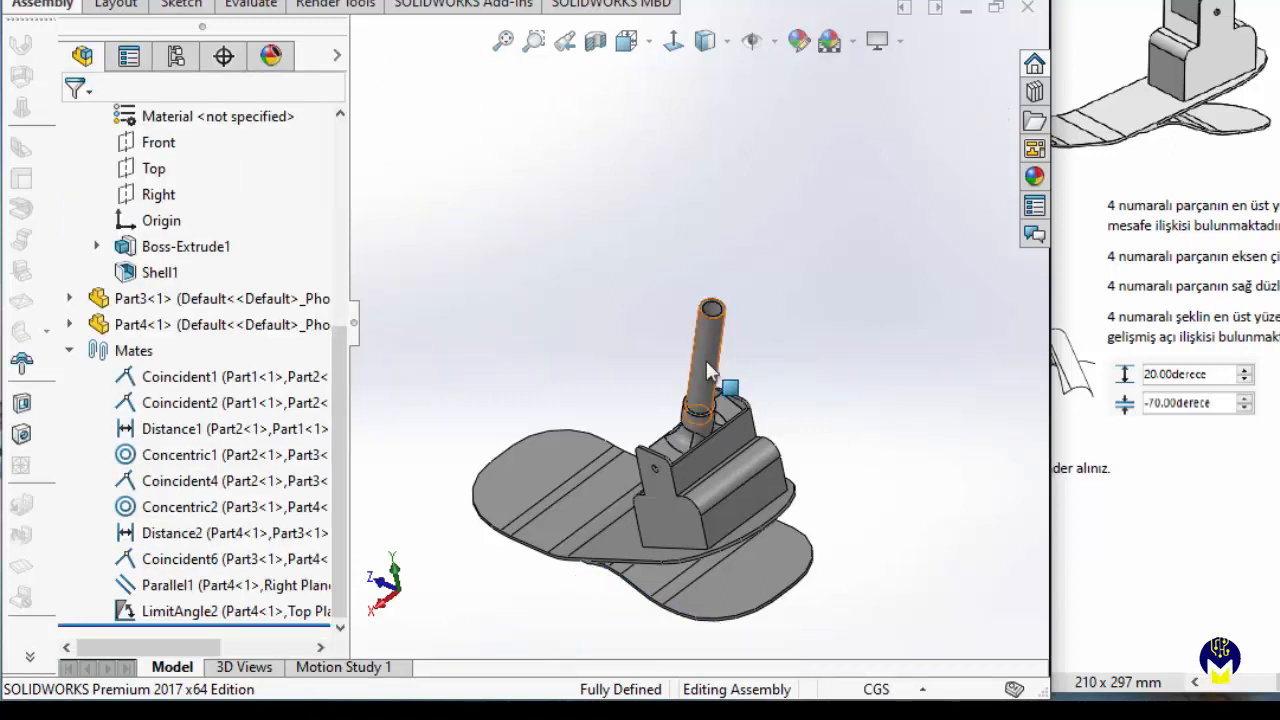
- Swing the Part4 tube to check the edited mate's motion, and look at the PDF's final instruction
{"action": "left_click_drag", "start_coordinate": [707, 372], "coordinate": [636, 275]}
{"action": "scroll", "coordinate": [683, 475], "scroll_direction": "down", "scroll_amount": 2}
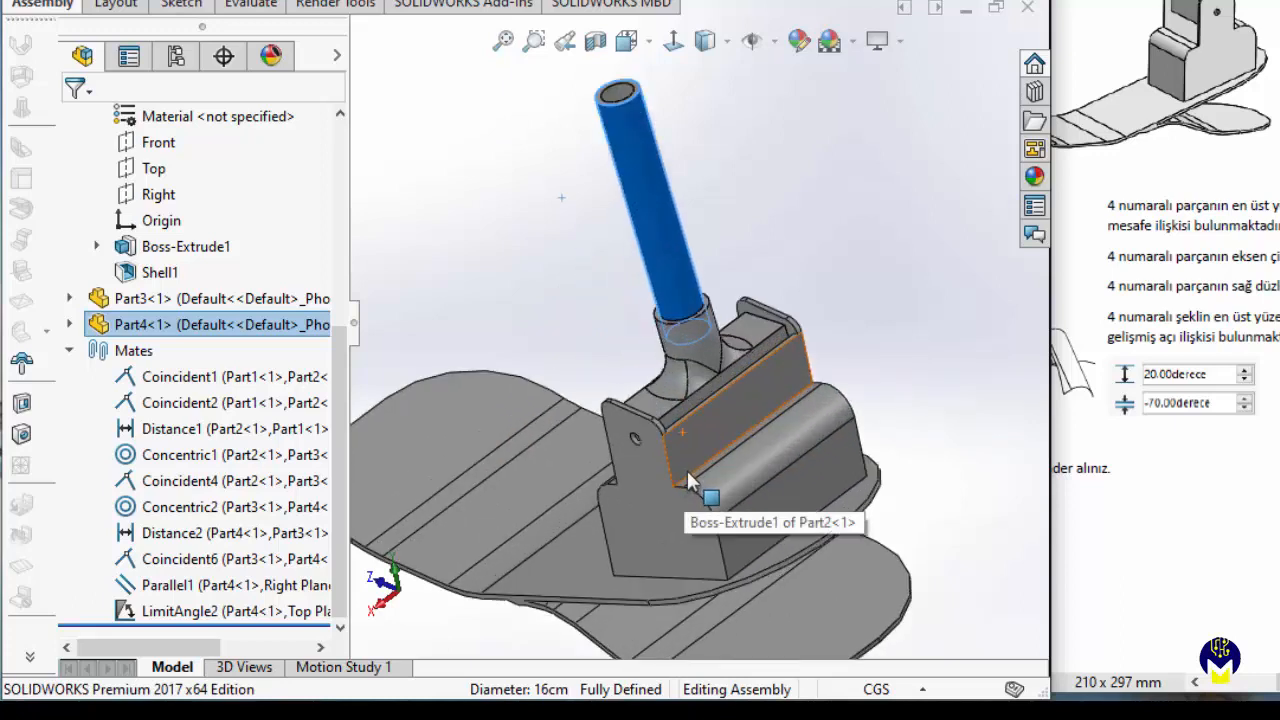
{"action": "scroll", "coordinate": [686, 468], "scroll_direction": "up", "scroll_amount": 3}
{"action": "left_click", "coordinate": [865, 310]}
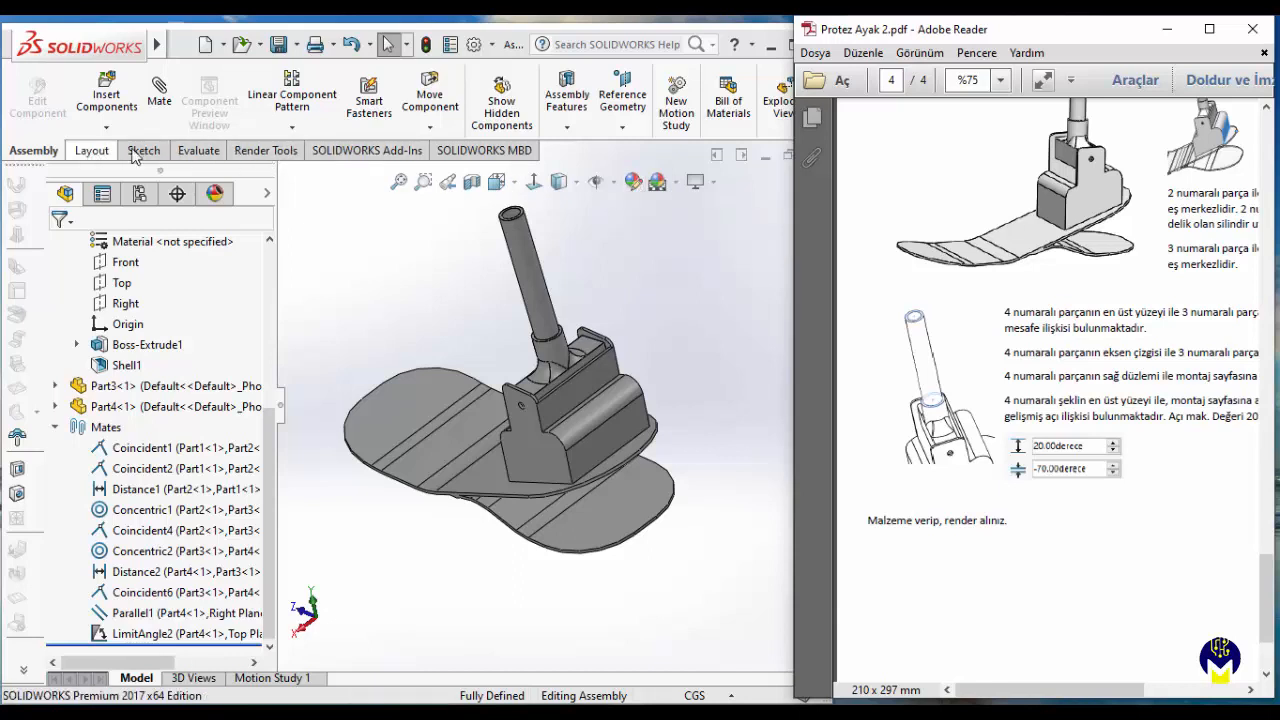
- Start editing appearances with the render tools, close the PDF, and maximize the assembly window
{"action": "left_click", "coordinate": [212, 157]}
{"action": "right_click", "coordinate": [212, 157]}
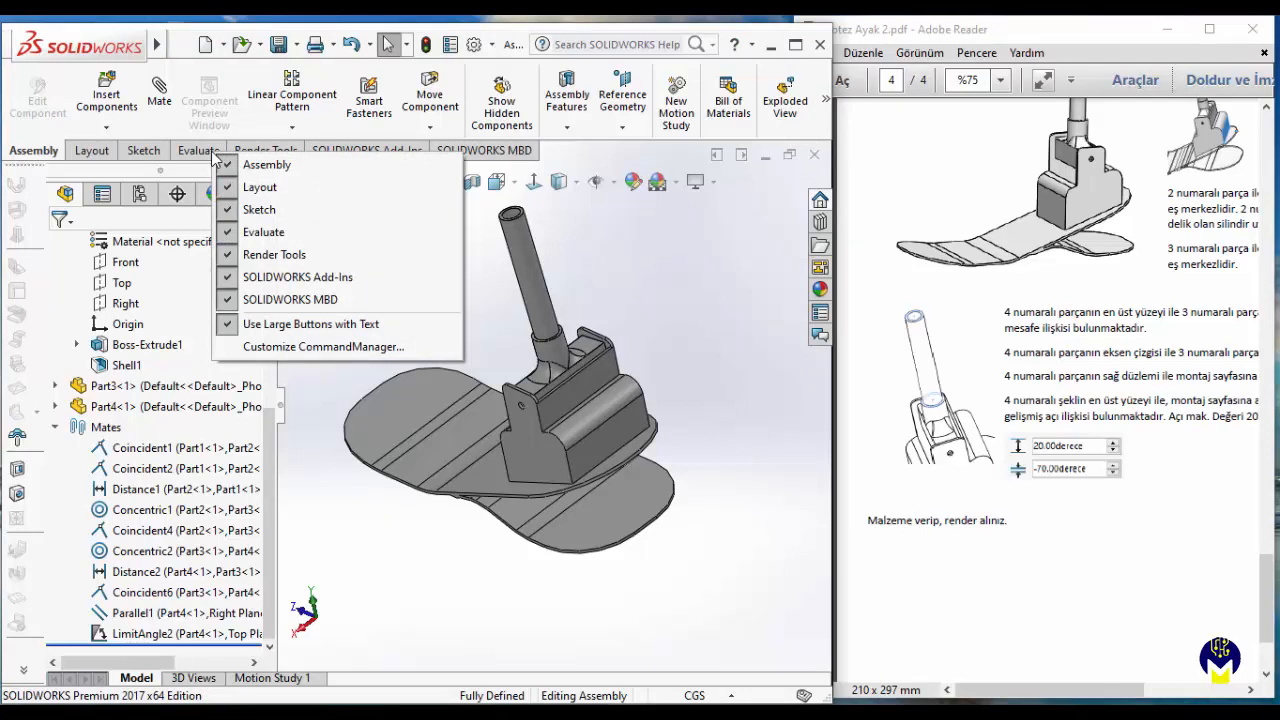
{"action": "left_click", "coordinate": [337, 256]}
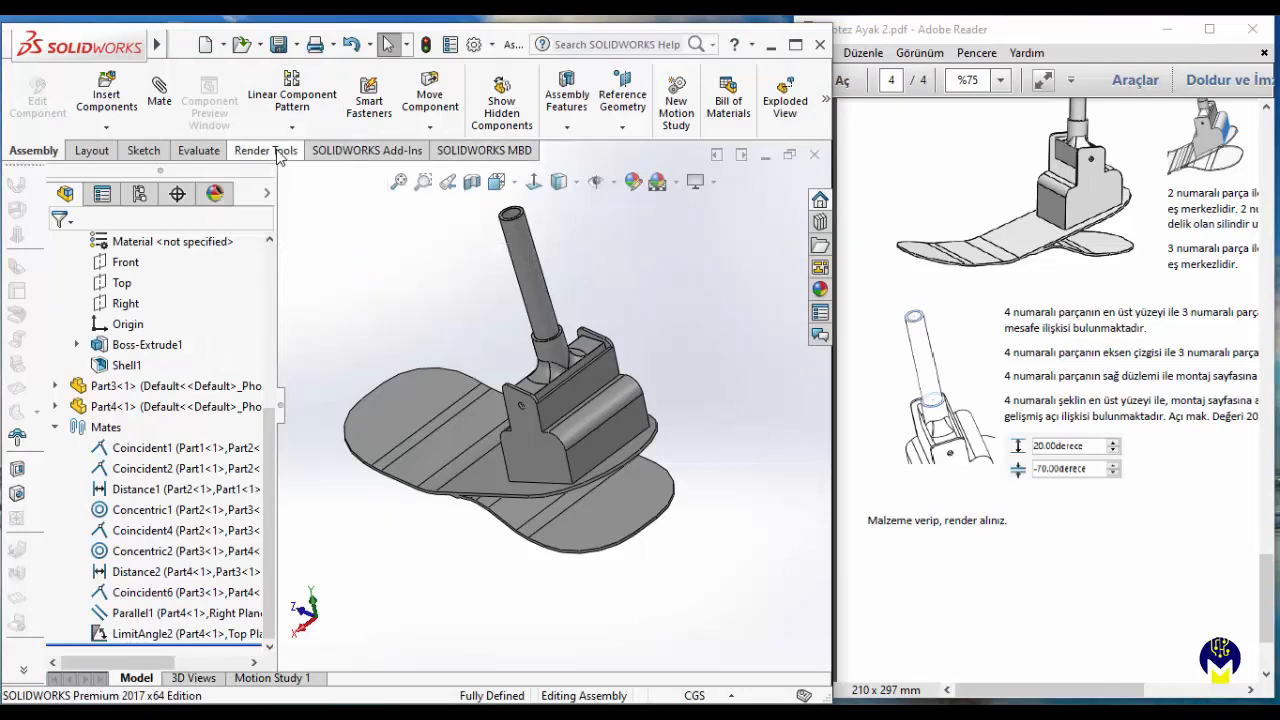
{"action": "left_click", "coordinate": [279, 152]}
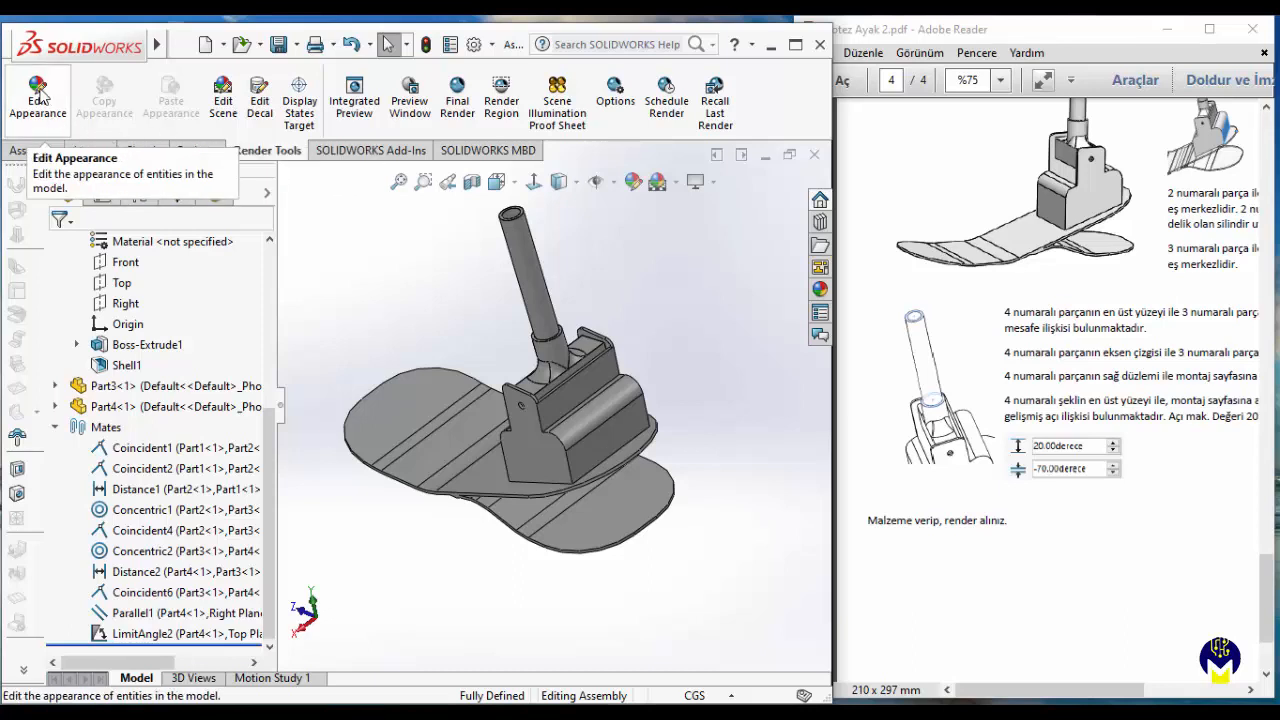
{"action": "left_click", "coordinate": [634, 186]}
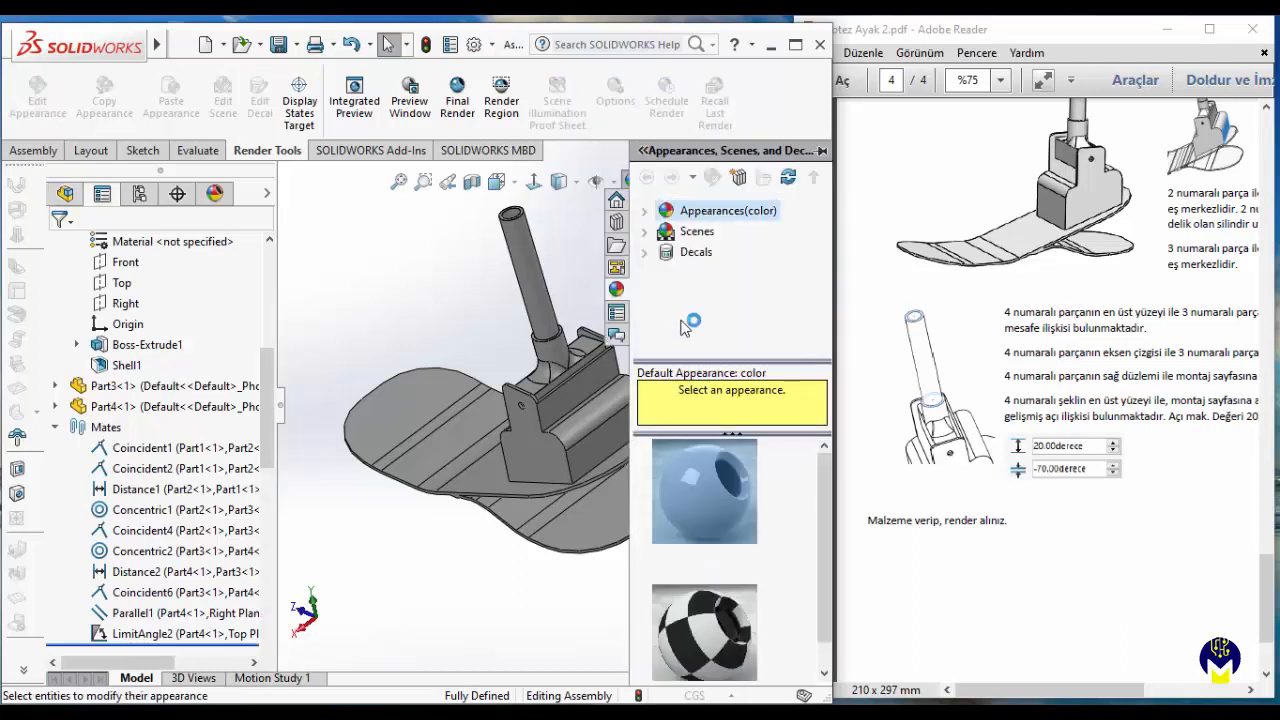
{"action": "left_click", "coordinate": [1252, 29]}
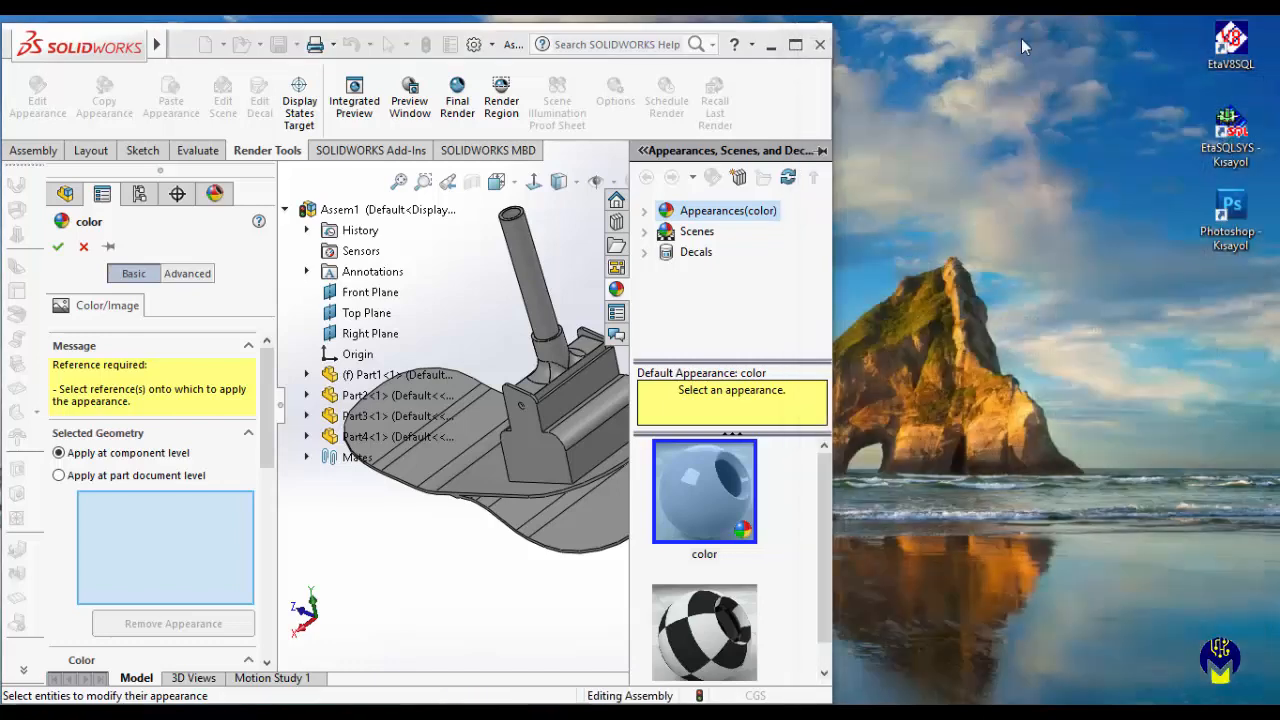
{"action": "left_click", "coordinate": [797, 45]}
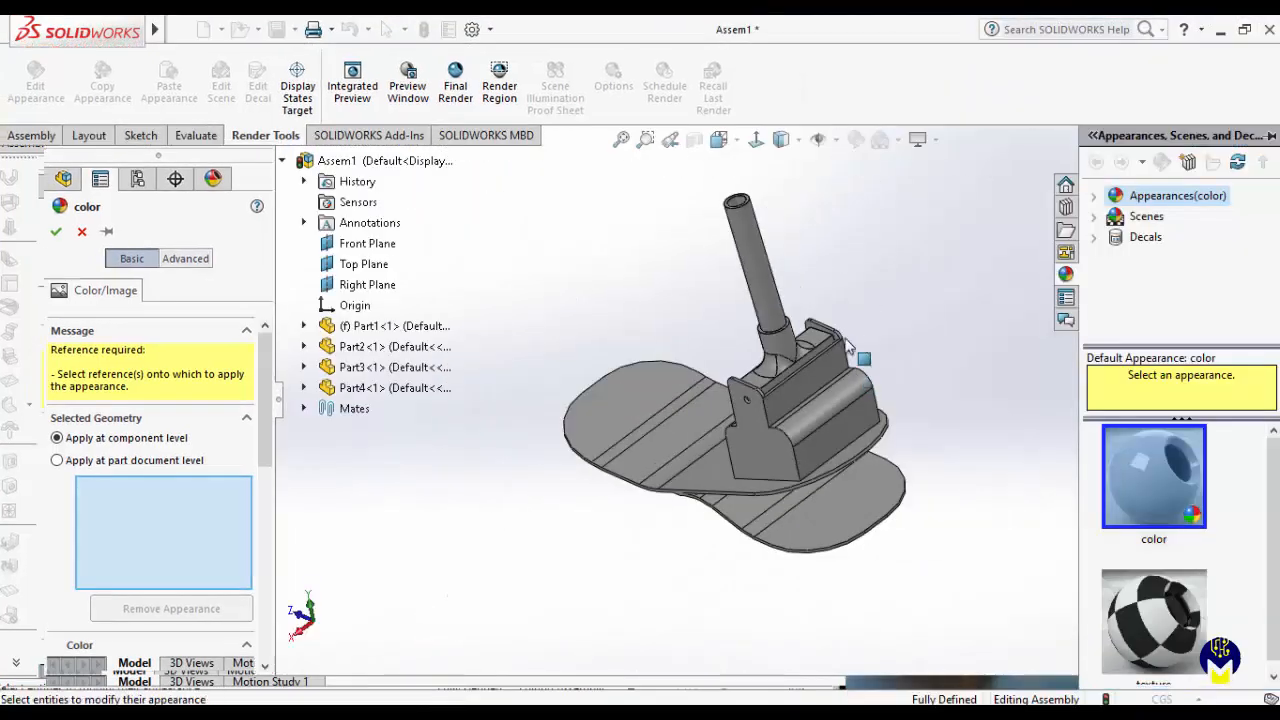
- Apply the burnished aluminum appearance to the Part1 foot plate at component level, keeping the appearance settings open for further parts
{"action": "left_click", "coordinate": [1095, 199]}
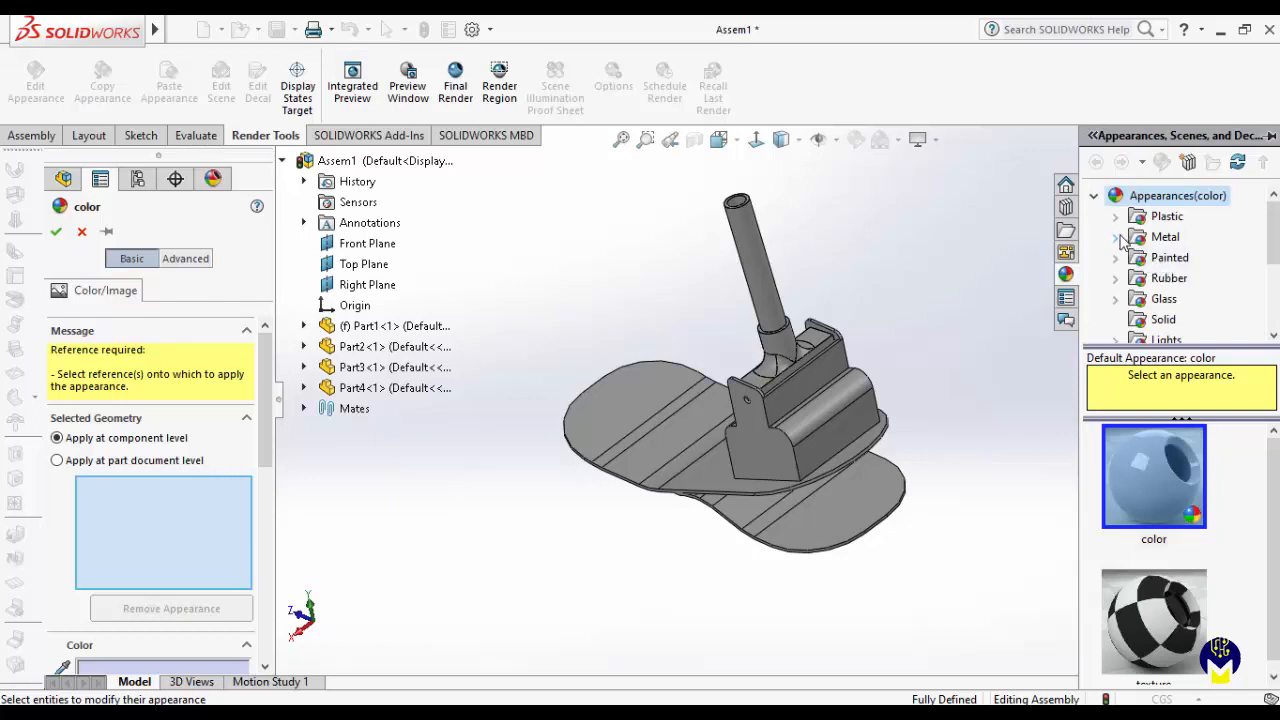
{"action": "left_click", "coordinate": [1116, 239]}
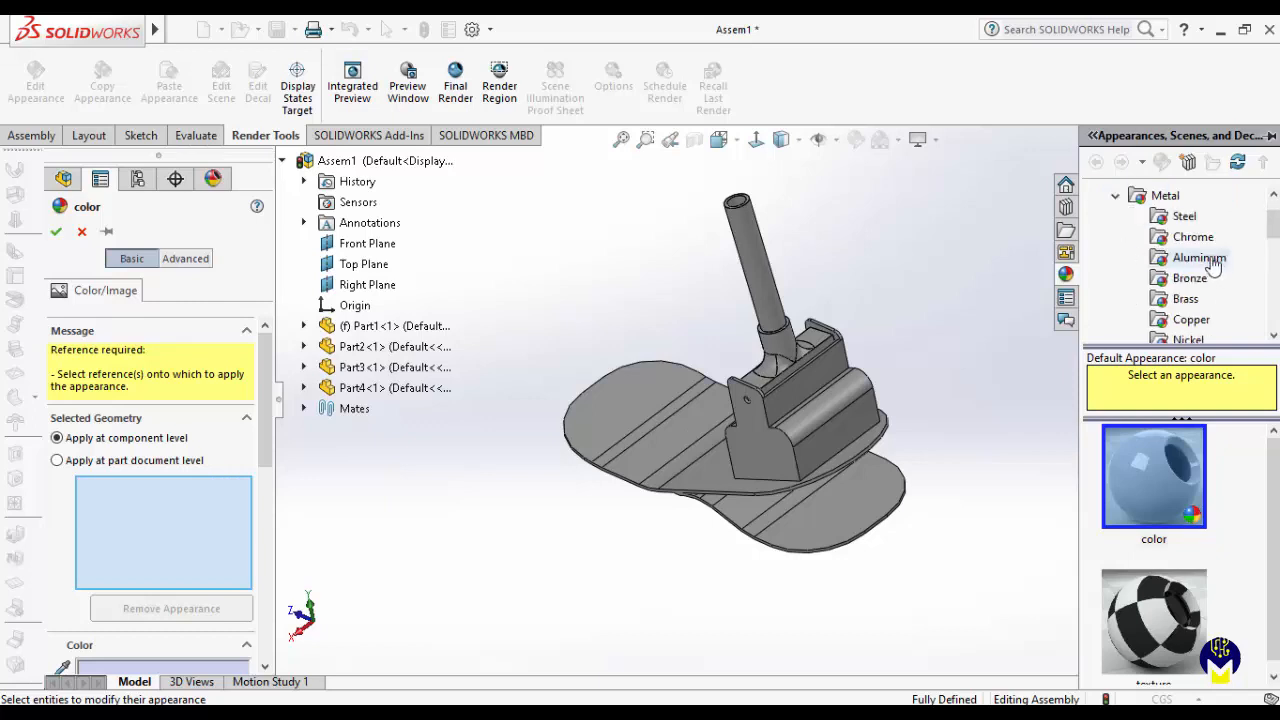
{"action": "left_click", "coordinate": [1211, 259]}
{"action": "scroll", "coordinate": [1178, 505], "scroll_direction": "down", "scroll_amount": 2}
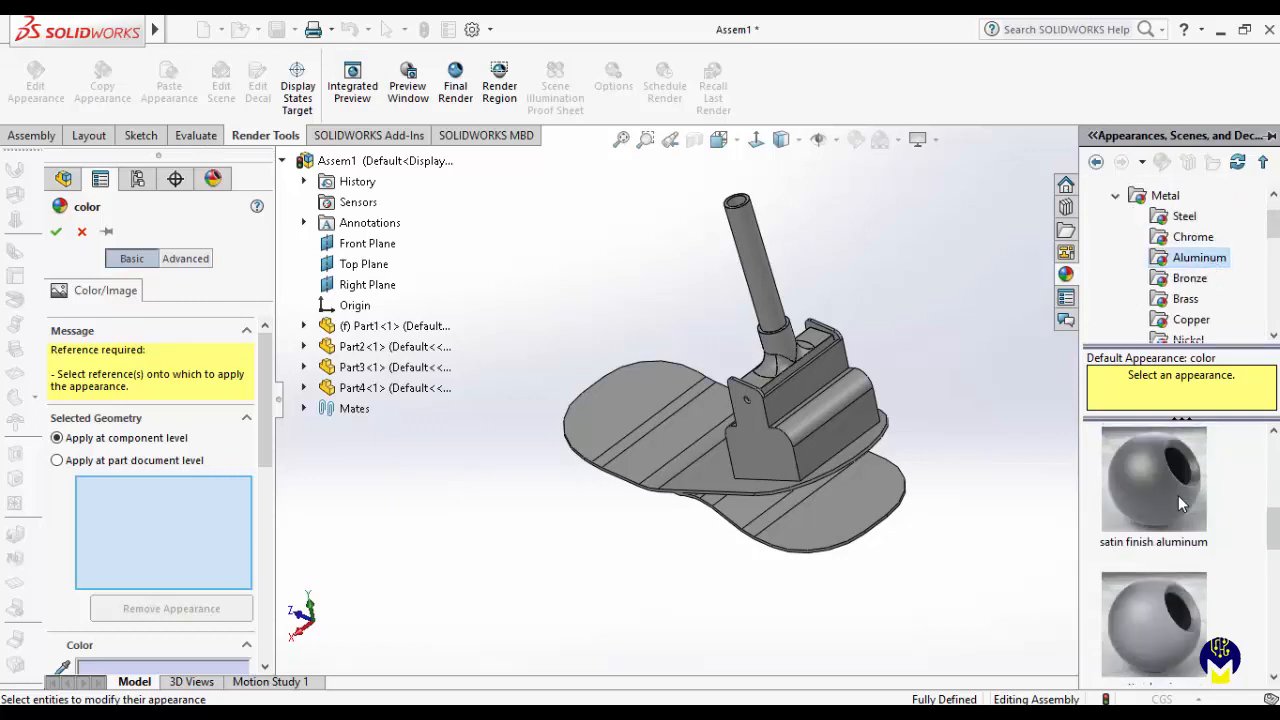
{"action": "scroll", "coordinate": [1174, 502], "scroll_direction": "down", "scroll_amount": 1}
{"action": "left_click", "coordinate": [1157, 630]}
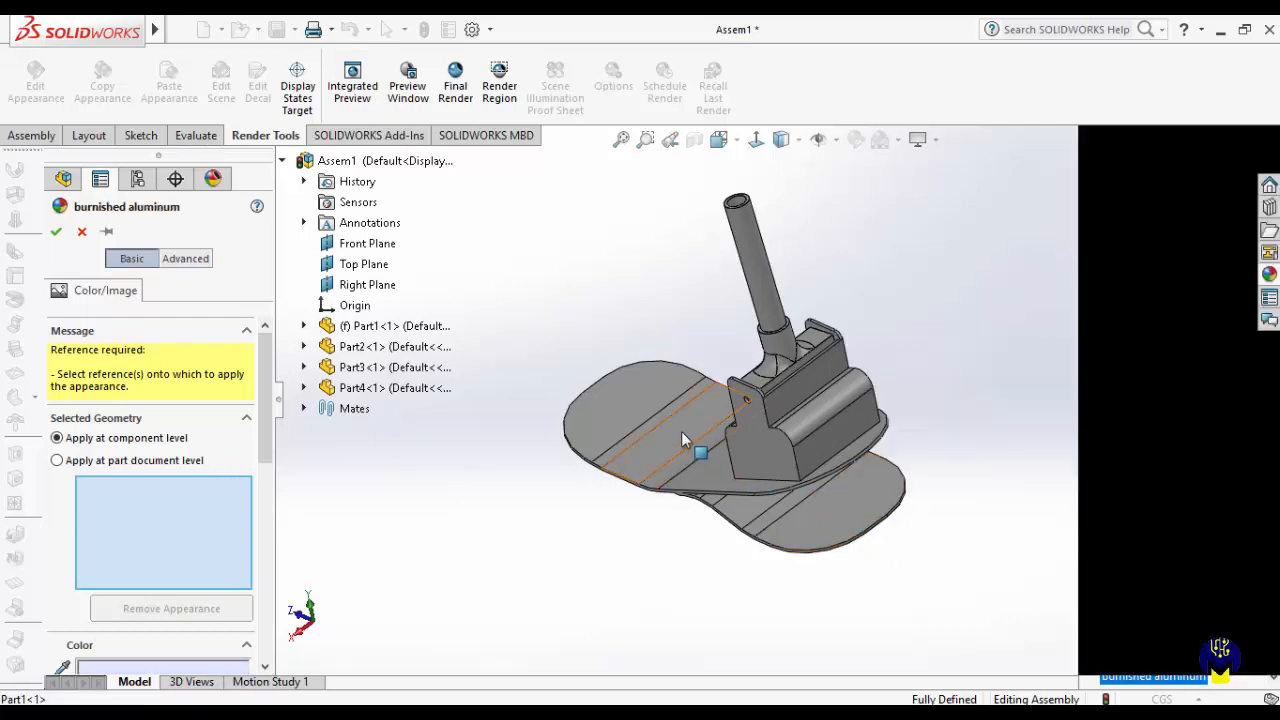
{"action": "left_click", "coordinate": [682, 433]}
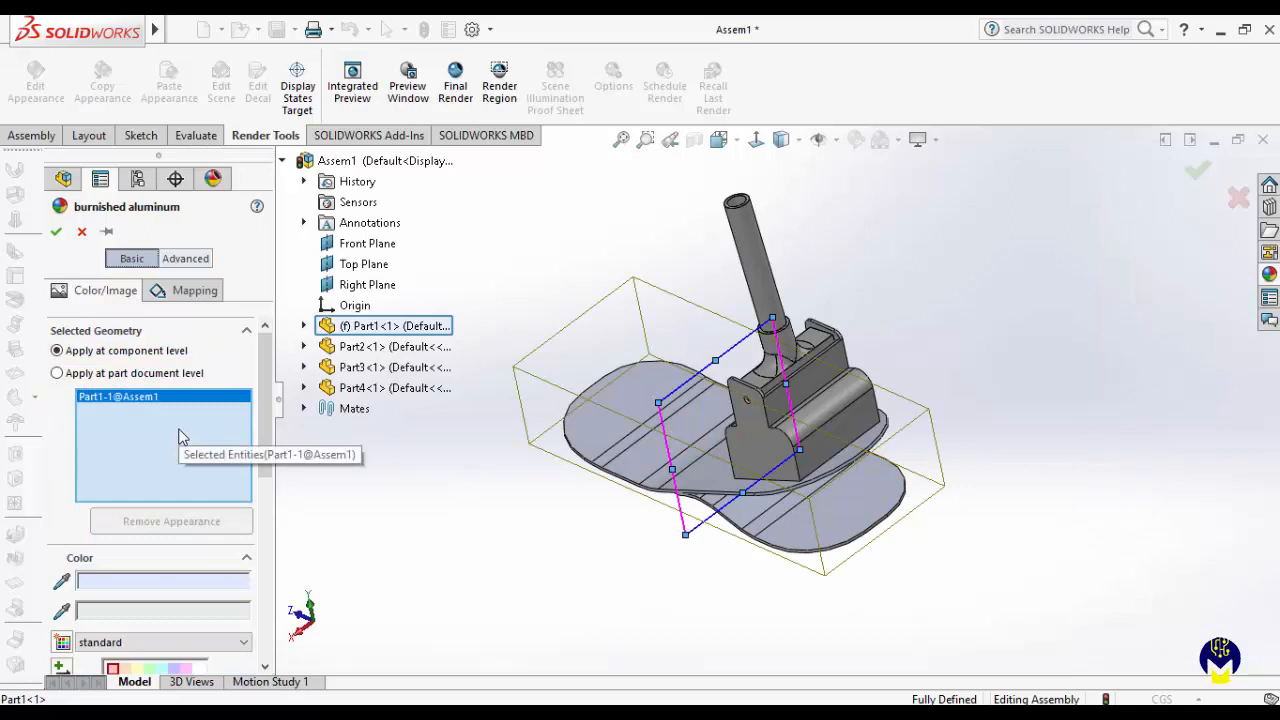
{"action": "left_click", "coordinate": [107, 231]}
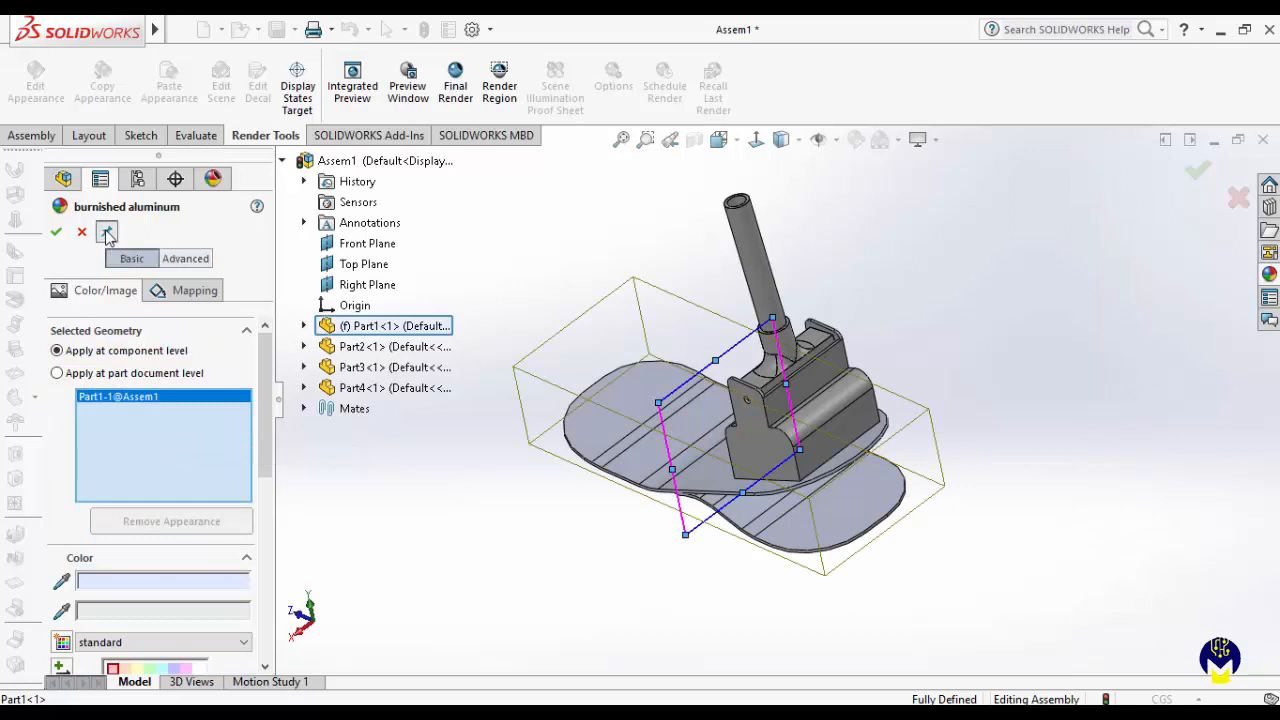
{"action": "left_click", "coordinate": [56, 231]}
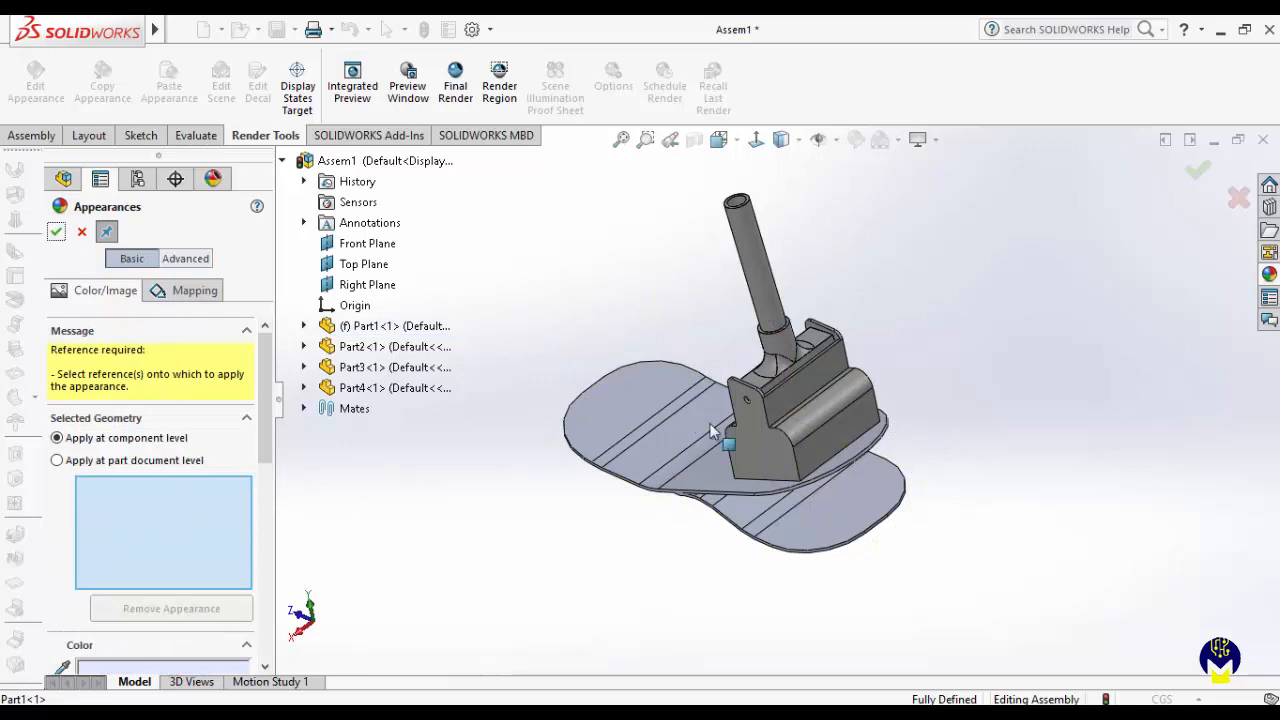
- Apply the blue anodized aluminum appearance to Part2 and the Part4 tube at component level
{"action": "left_click", "coordinate": [762, 447]}
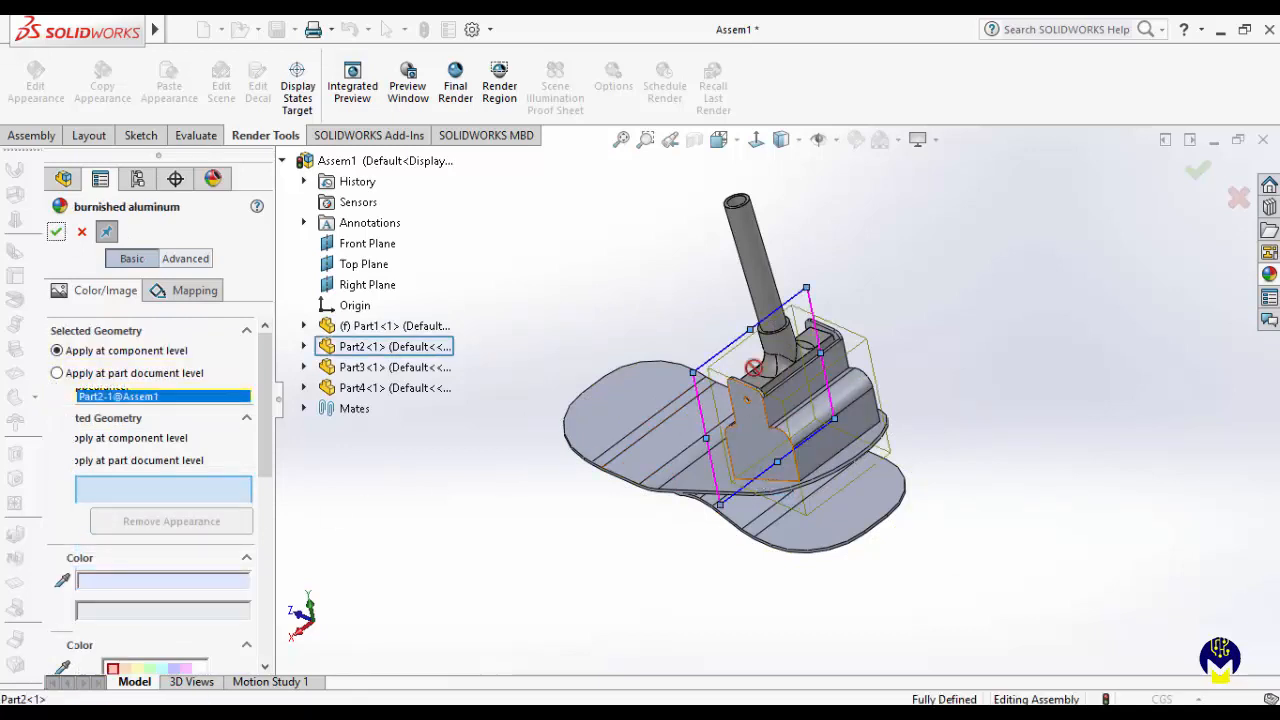
{"action": "left_click", "coordinate": [760, 277]}
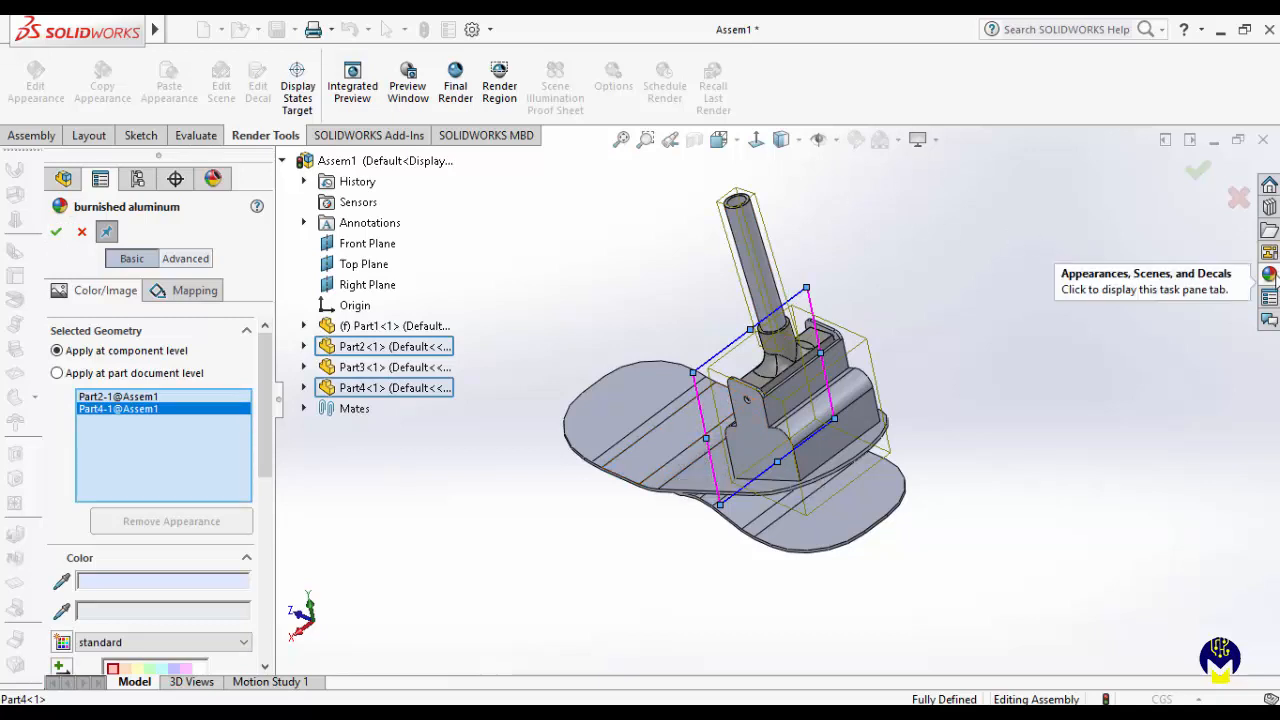
{"action": "left_click", "coordinate": [1271, 278]}
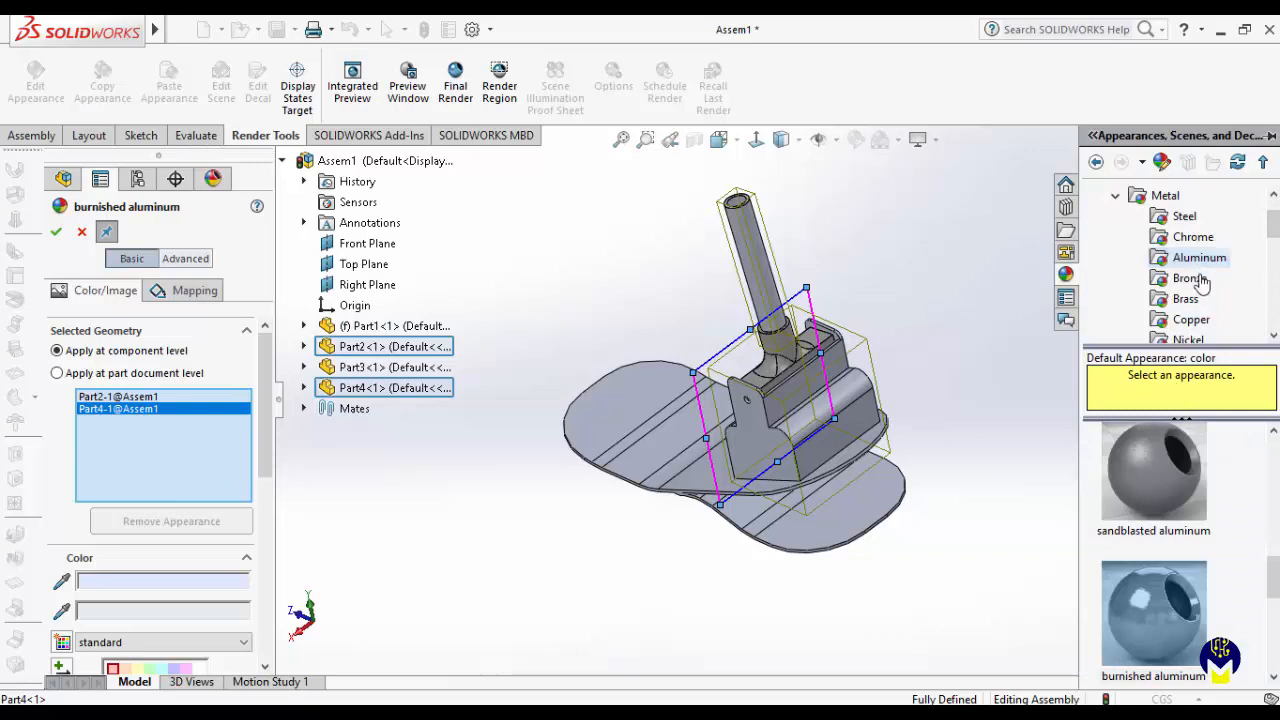
{"action": "scroll", "coordinate": [1205, 316], "scroll_direction": "down", "scroll_amount": 1}
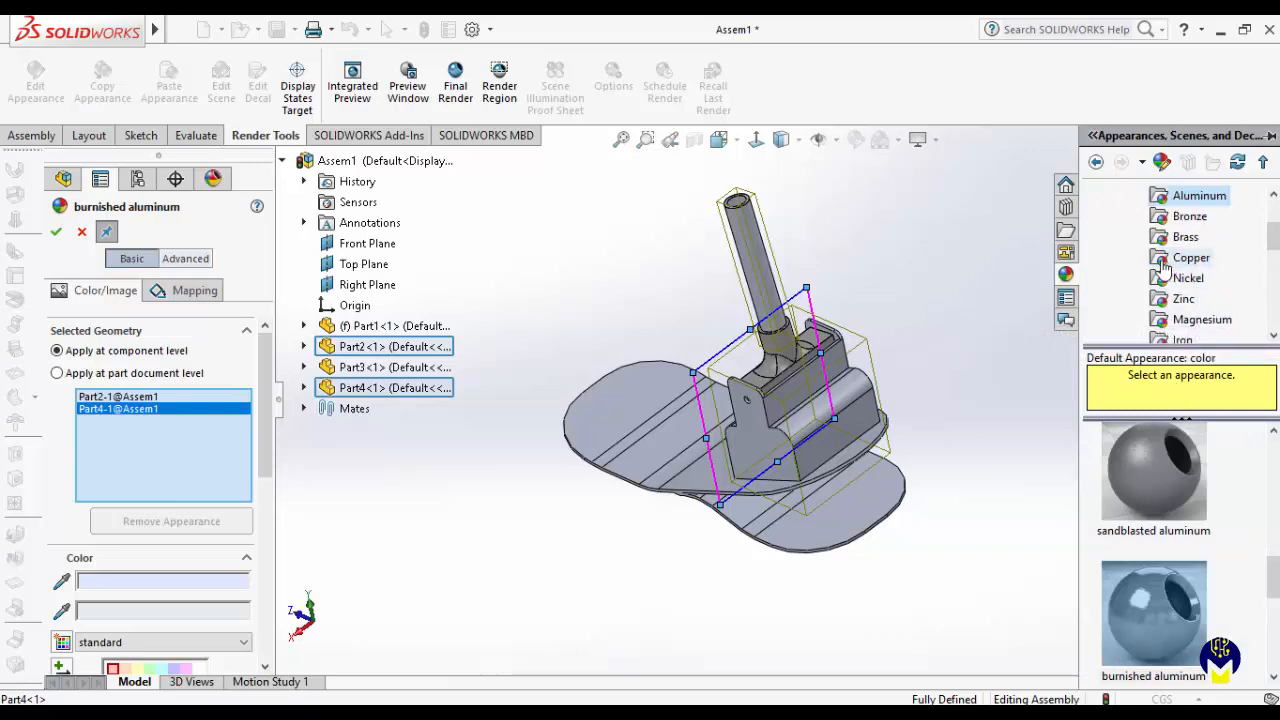
{"action": "scroll", "coordinate": [1217, 529], "scroll_direction": "down", "scroll_amount": 2}
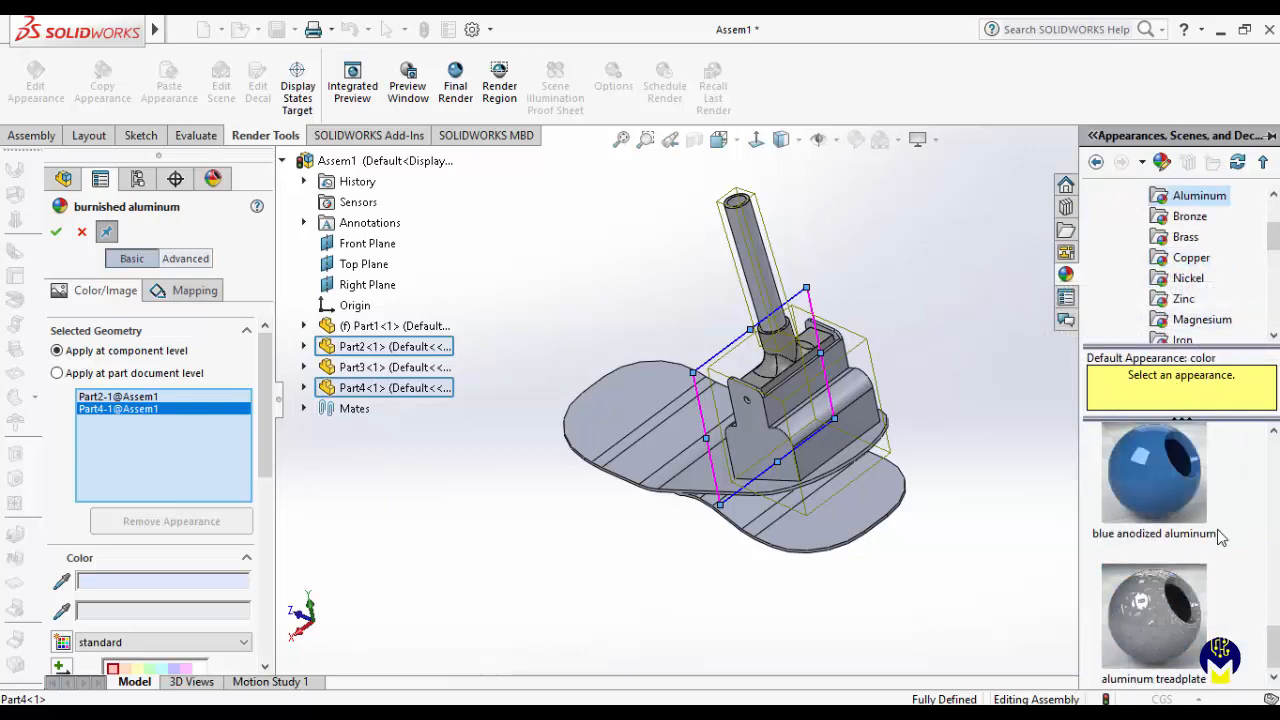
{"action": "left_click", "coordinate": [1157, 484]}
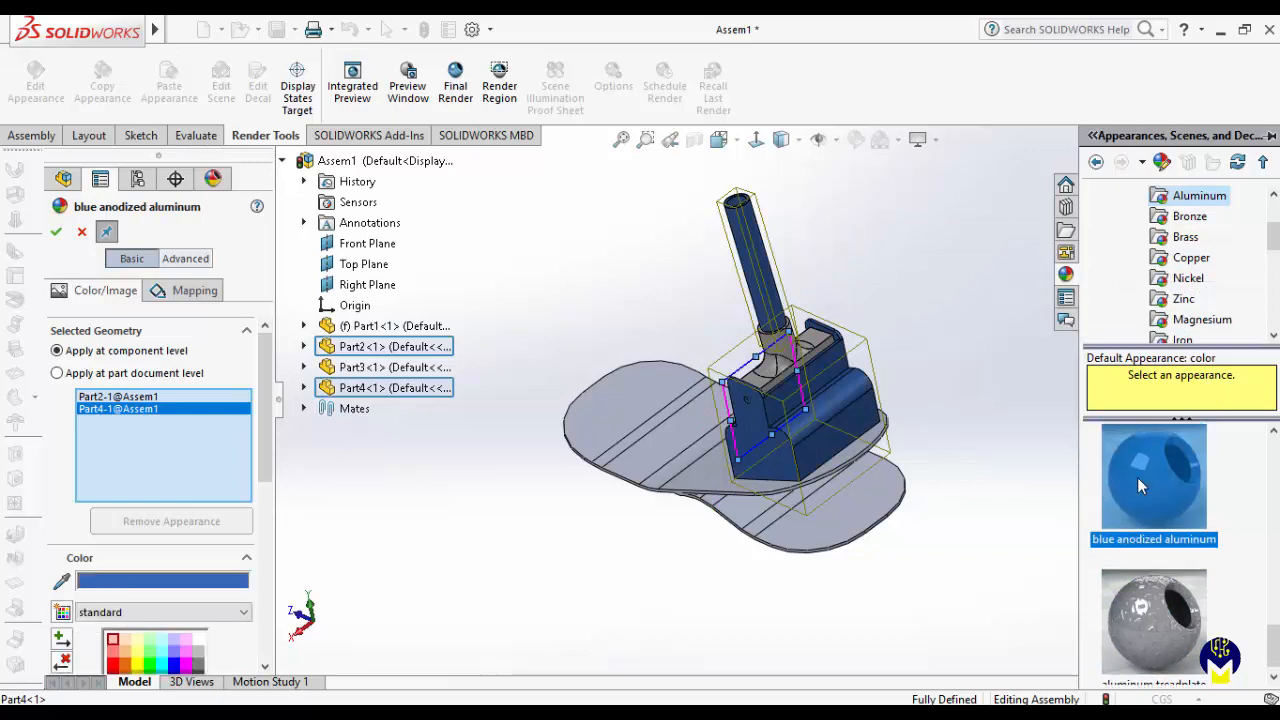
{"action": "left_click", "coordinate": [57, 232]}
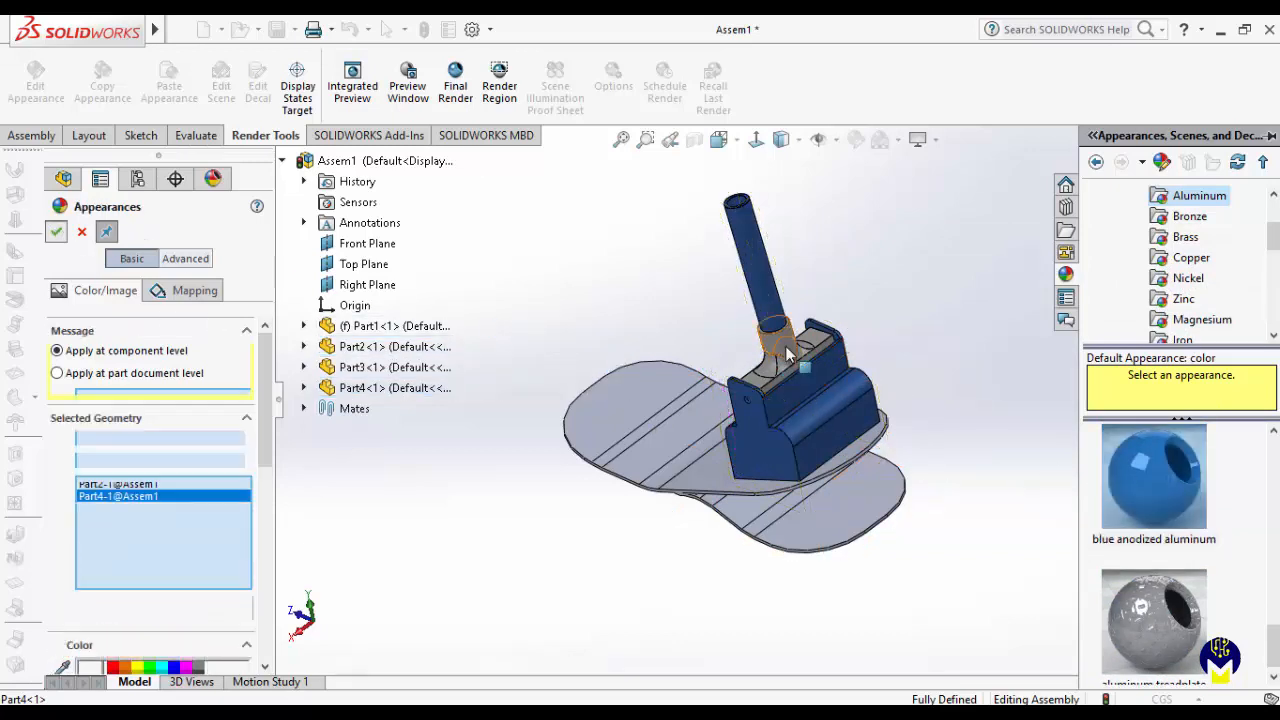
- Choose the aluminum treadplate appearance and clear the mistakenly selected Part4 tube from the selected geometry
{"action": "left_click", "coordinate": [788, 355]}
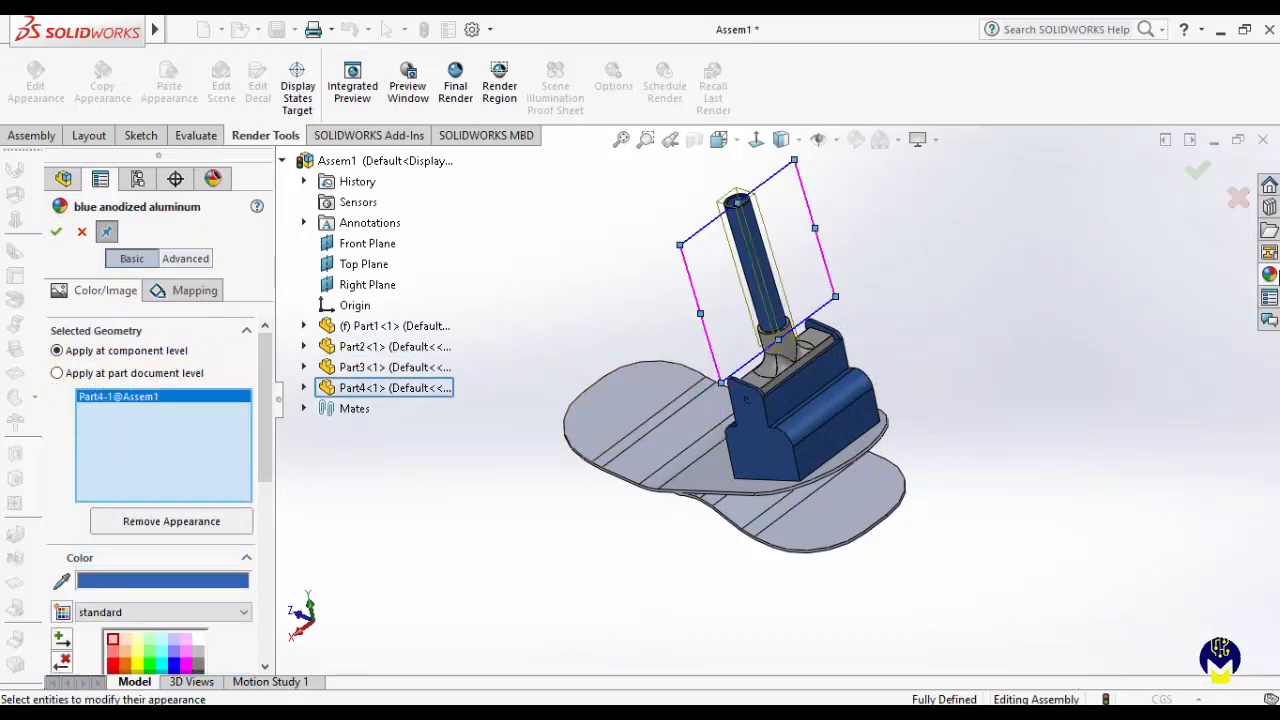
{"action": "left_click", "coordinate": [1268, 278]}
{"action": "scroll", "coordinate": [1204, 499], "scroll_direction": "down", "scroll_amount": 1}
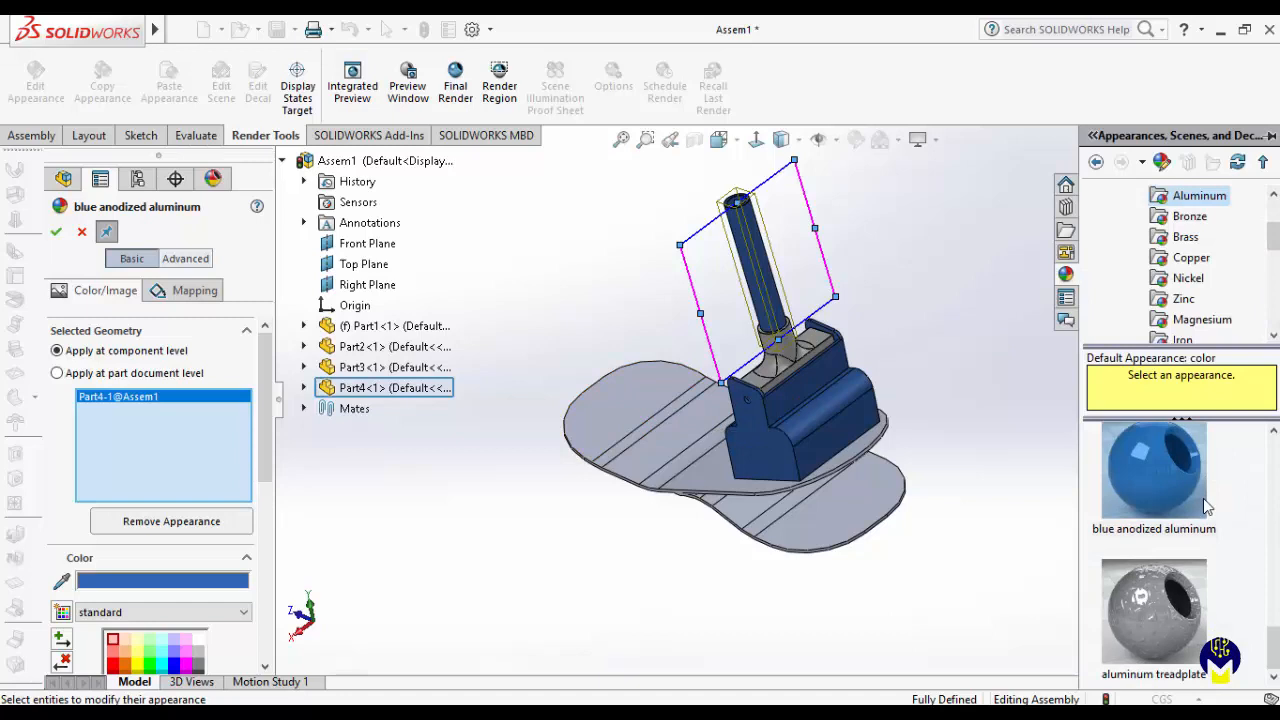
{"action": "left_click", "coordinate": [1178, 618]}
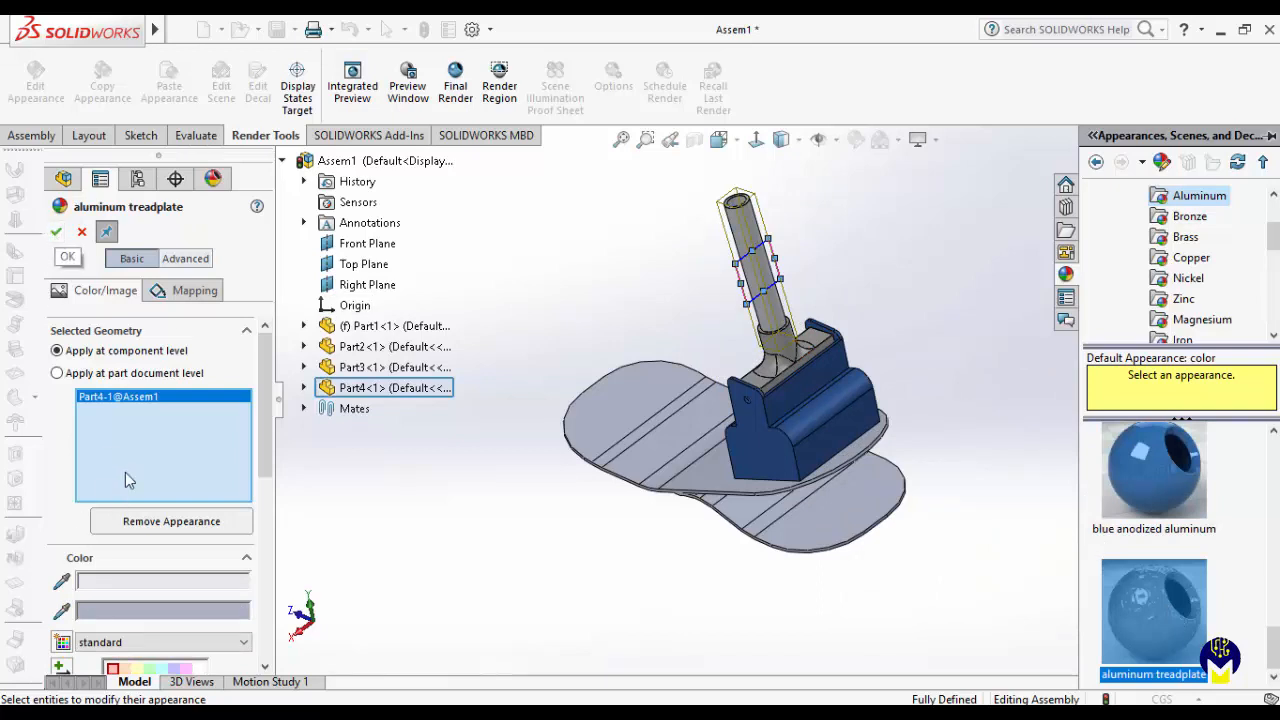
{"action": "right_click", "coordinate": [152, 430]}
{"action": "left_click", "coordinate": [195, 441]}
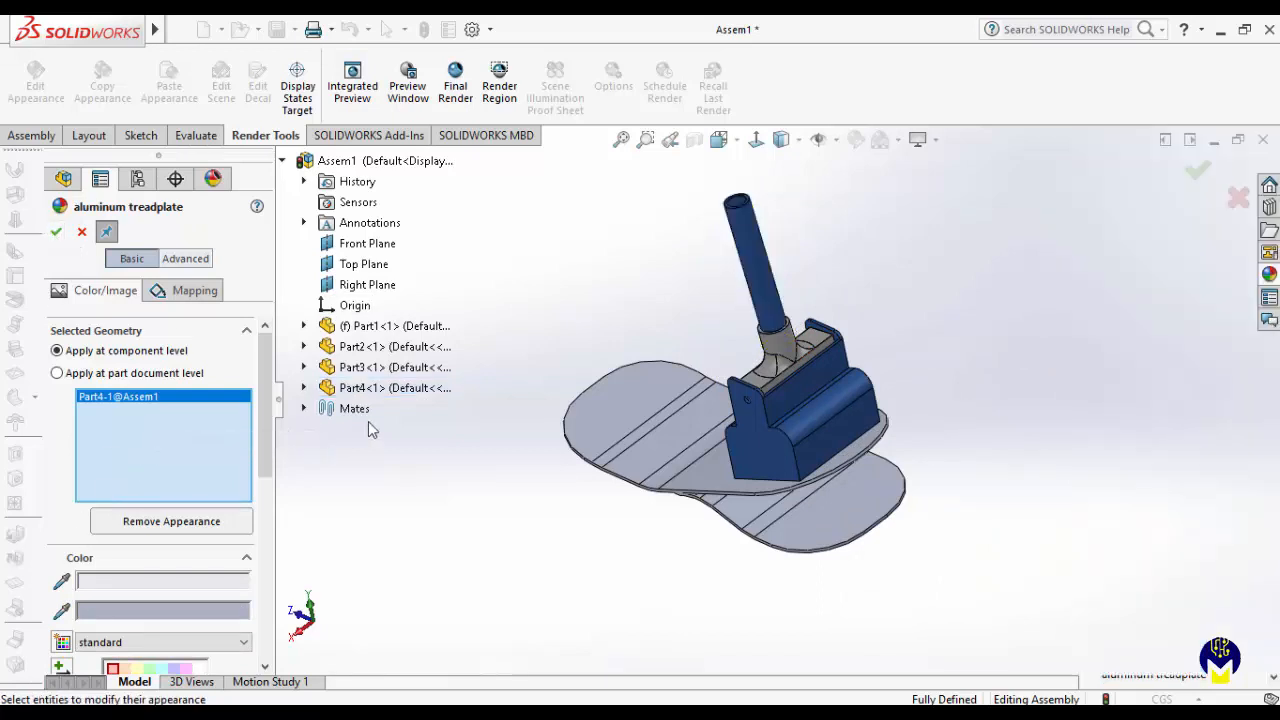
- Apply the aluminum treadplate appearance to the Part3 connector at component level and close the appearance settings
{"action": "left_click", "coordinate": [784, 343]}
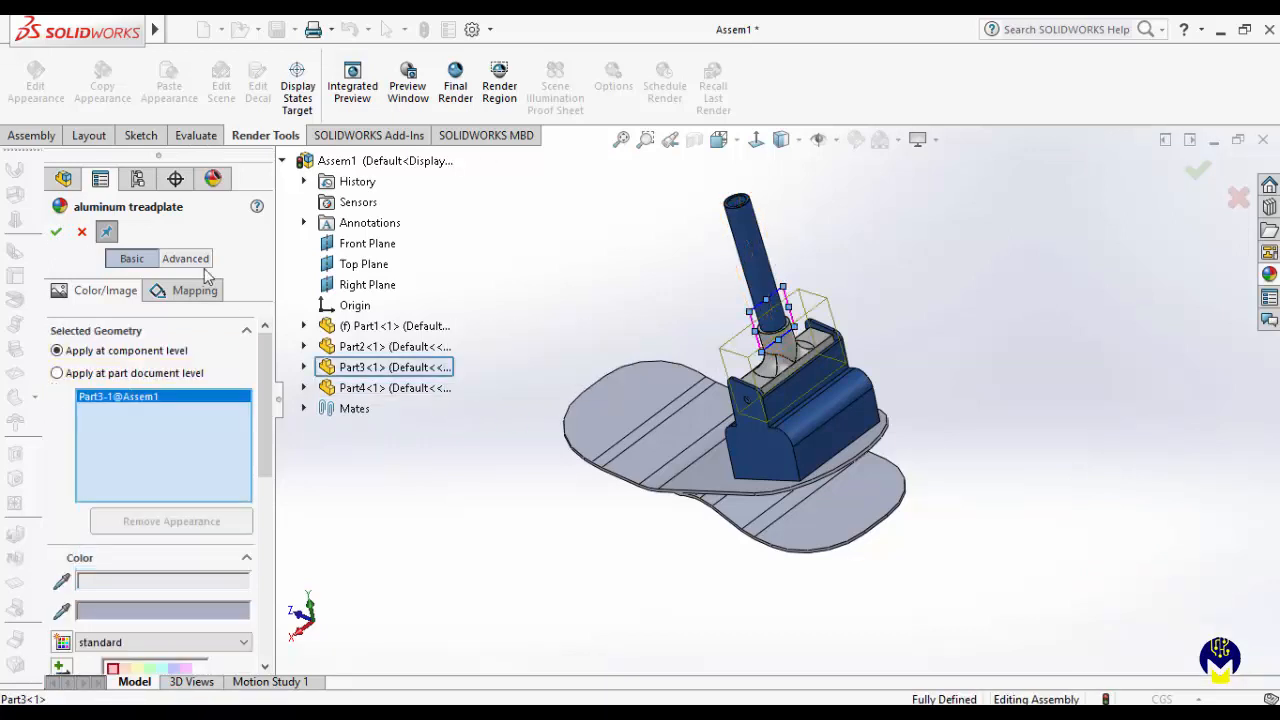
{"action": "left_click", "coordinate": [58, 234]}
{"action": "left_click", "coordinate": [651, 320]}
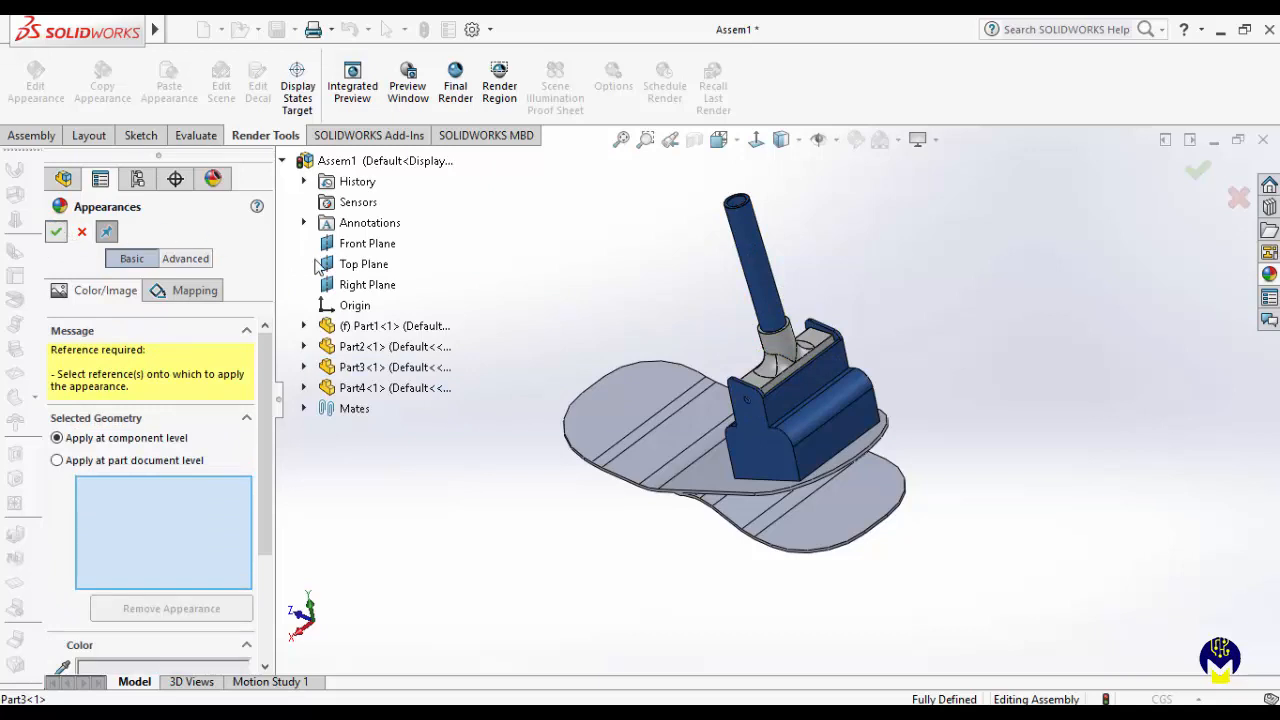
{"action": "left_click", "coordinate": [81, 234]}
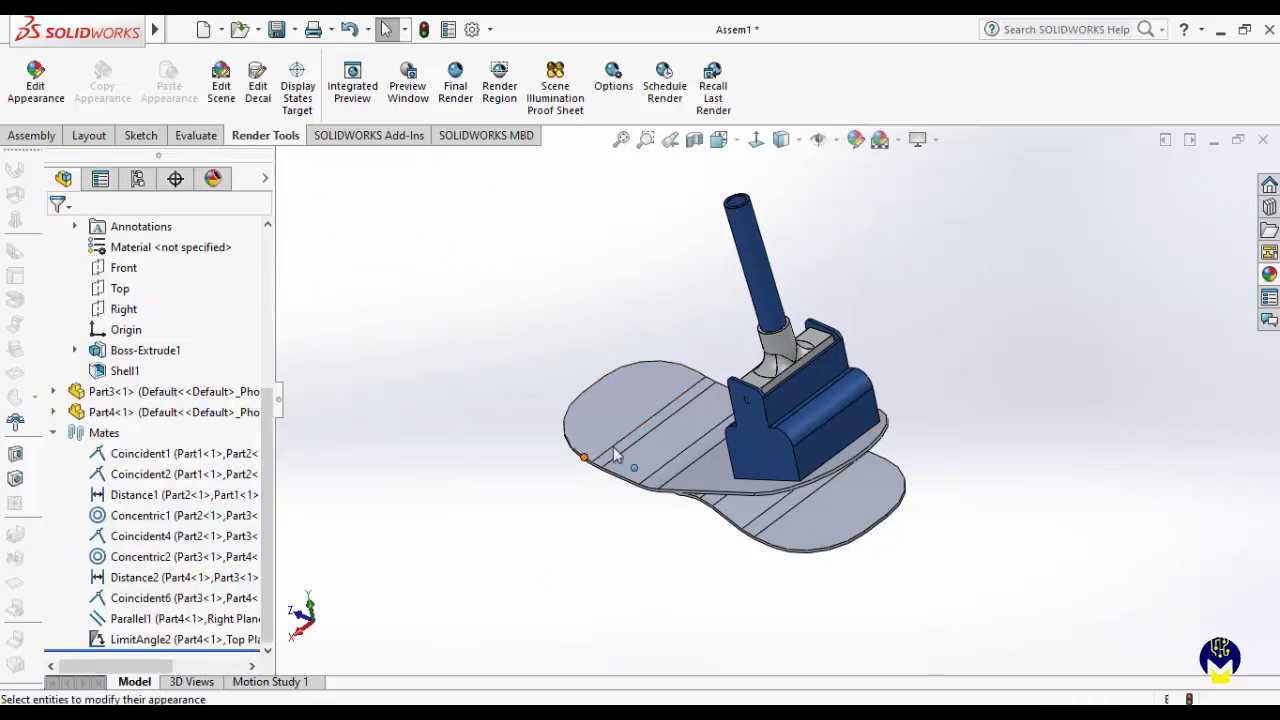
- Open a render preview window of the assembly, continuing without a camera or perspective view
{"action": "middle_click_drag", "start_coordinate": [586, 451], "coordinate": [808, 408]}
{"action": "scroll", "coordinate": [808, 400], "scroll_direction": "up", "scroll_amount": 3}
{"action": "scroll", "coordinate": [818, 350], "scroll_direction": "down", "scroll_amount": 2}
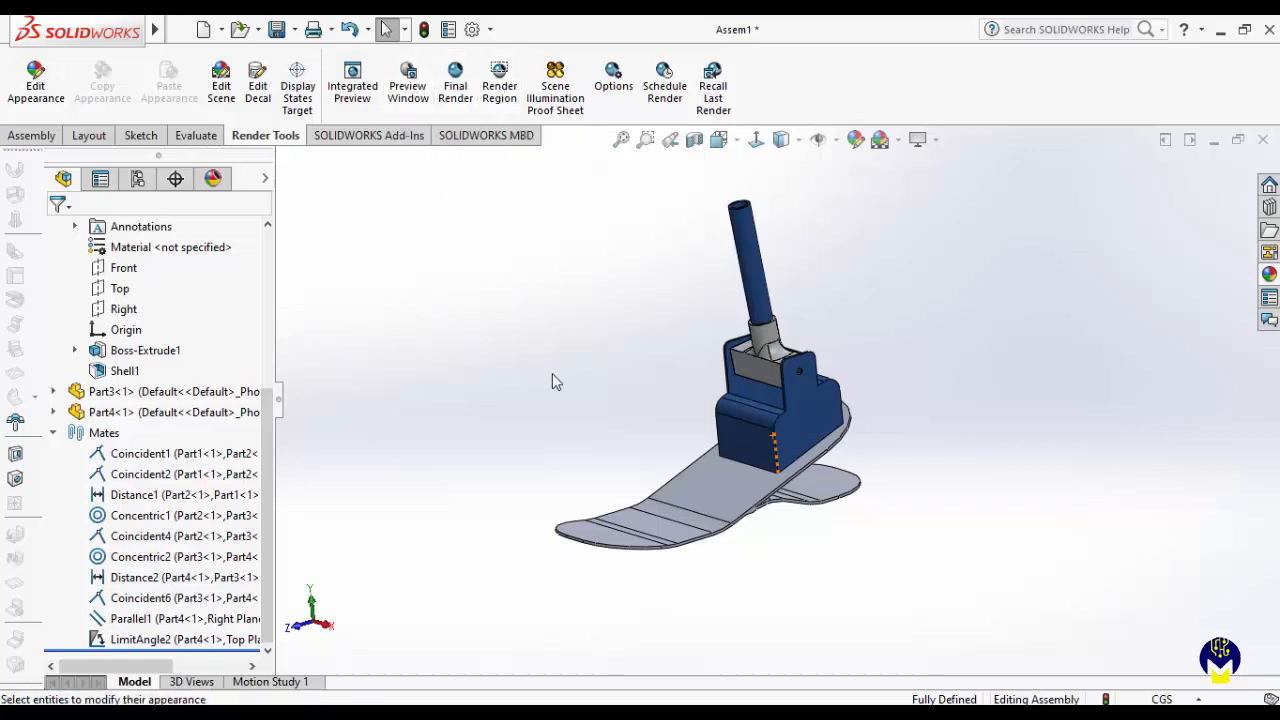
{"action": "left_click", "coordinate": [408, 82]}
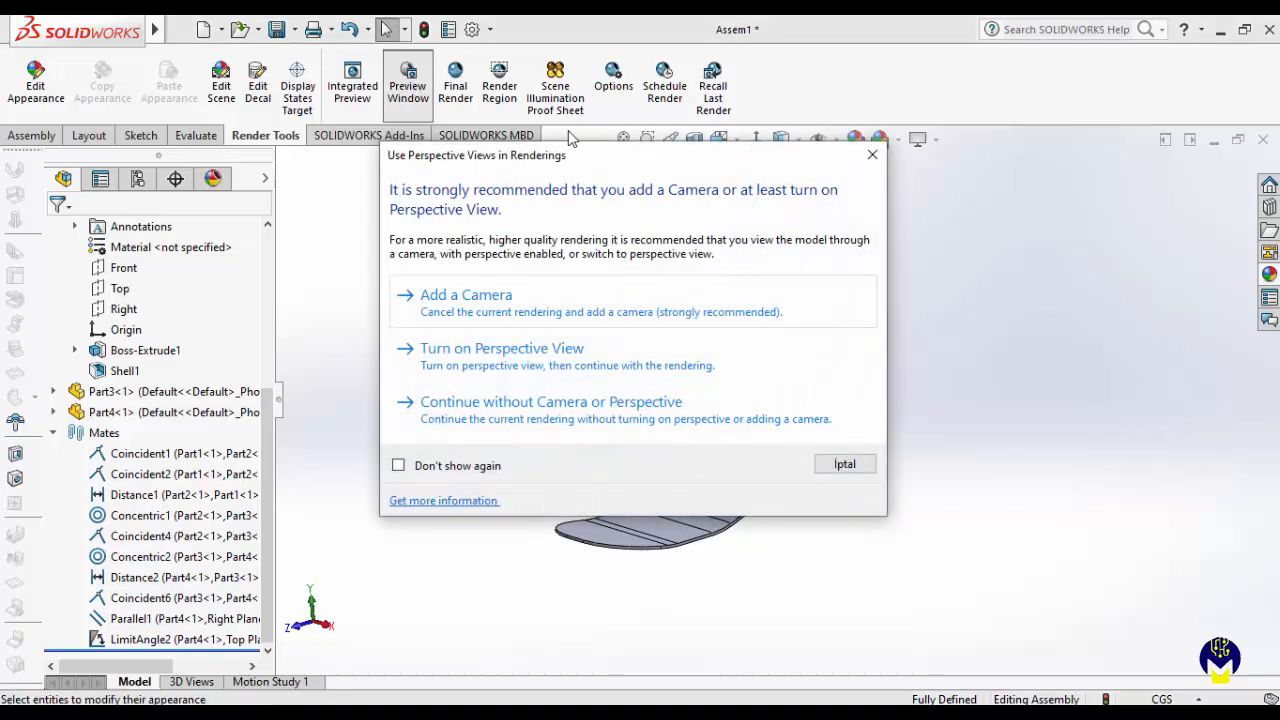
{"action": "left_click", "coordinate": [501, 405]}
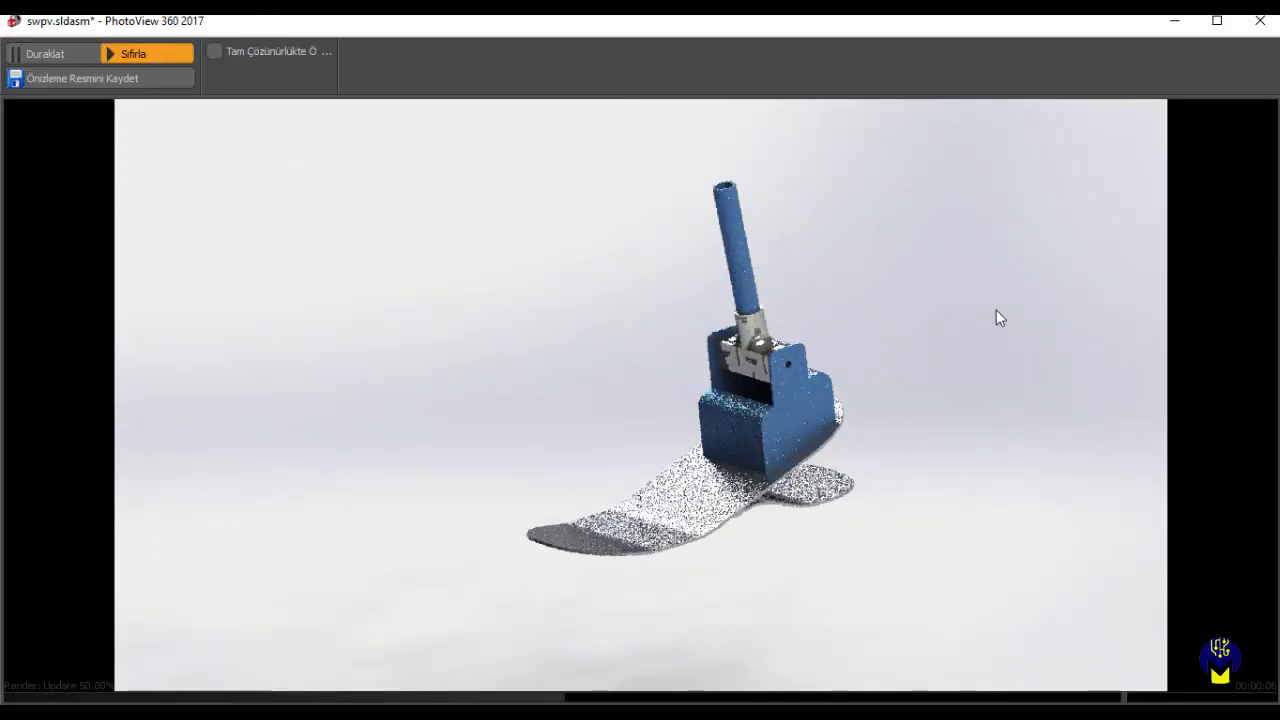
- Shrink the render preview beside the model to reorient the foot to a higher viewing angle, and maximize the preview
{"action": "left_click_drag", "start_coordinate": [1112, 30], "coordinate": [967, 154]}
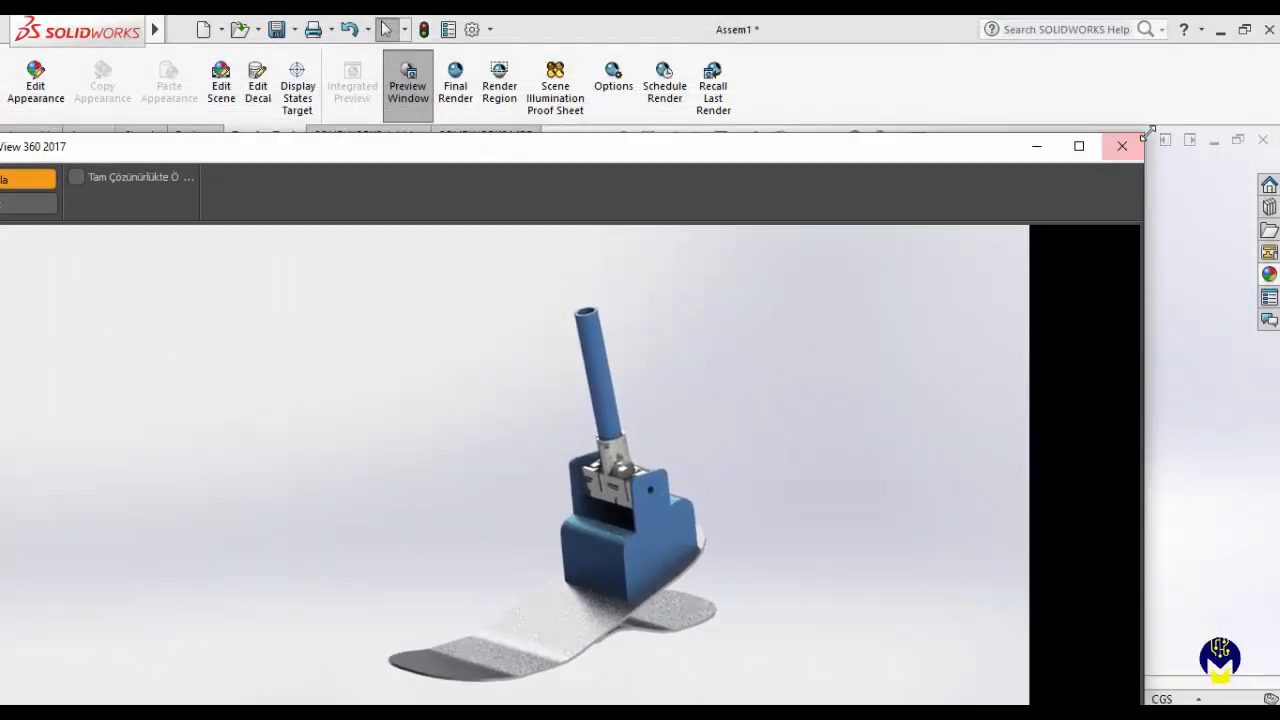
{"action": "left_click_drag", "start_coordinate": [1143, 140], "coordinate": [705, 403]}
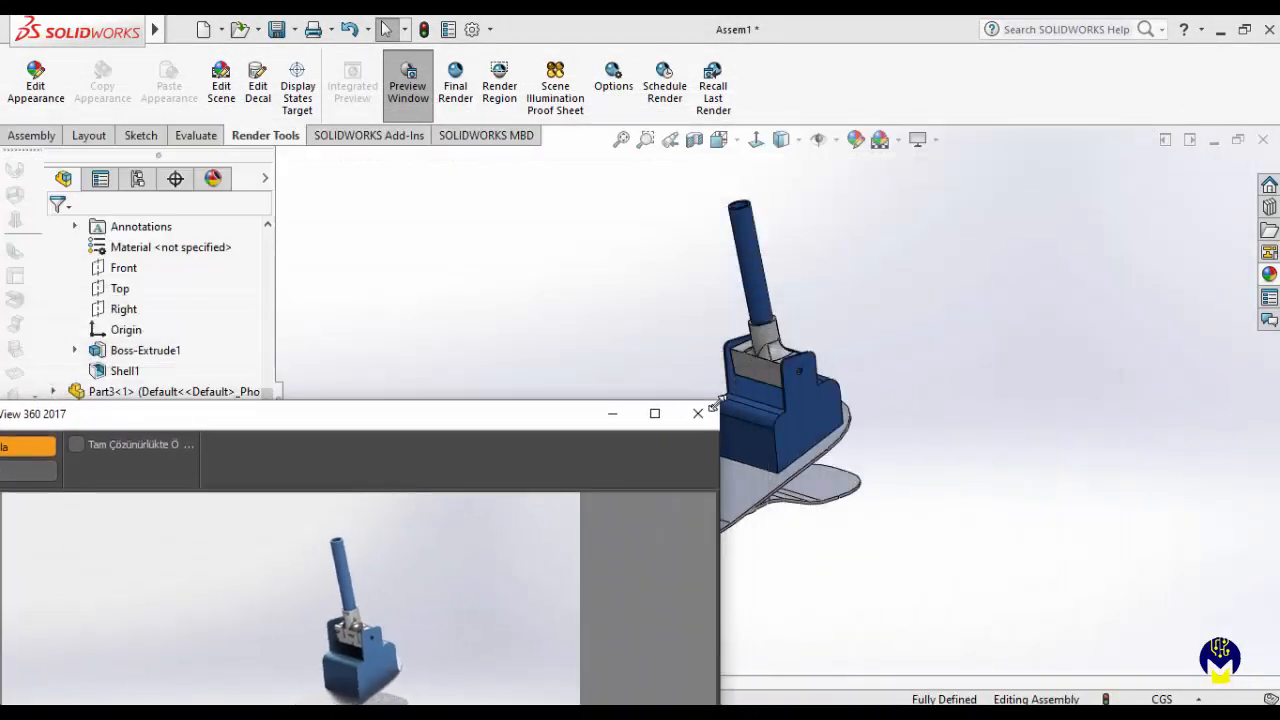
{"action": "left_click_drag", "start_coordinate": [530, 428], "coordinate": [442, 198]}
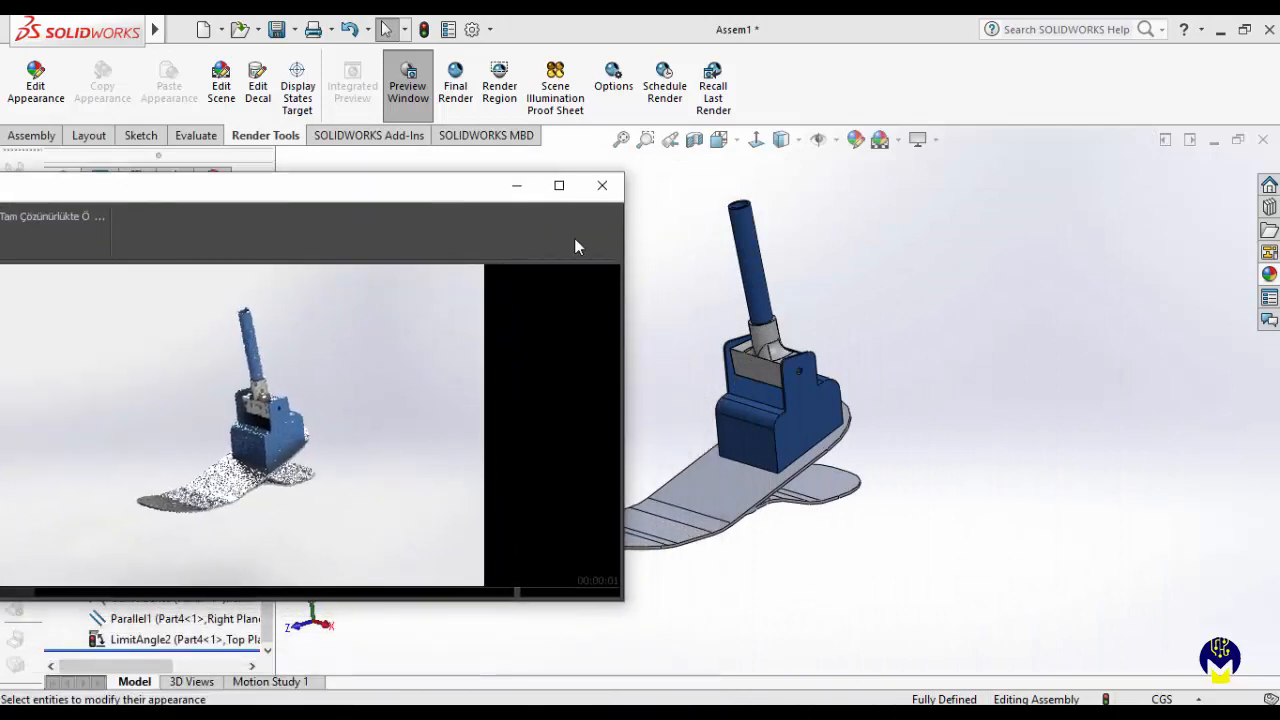
{"action": "middle_click_drag", "start_coordinate": [731, 342], "coordinate": [746, 412]}
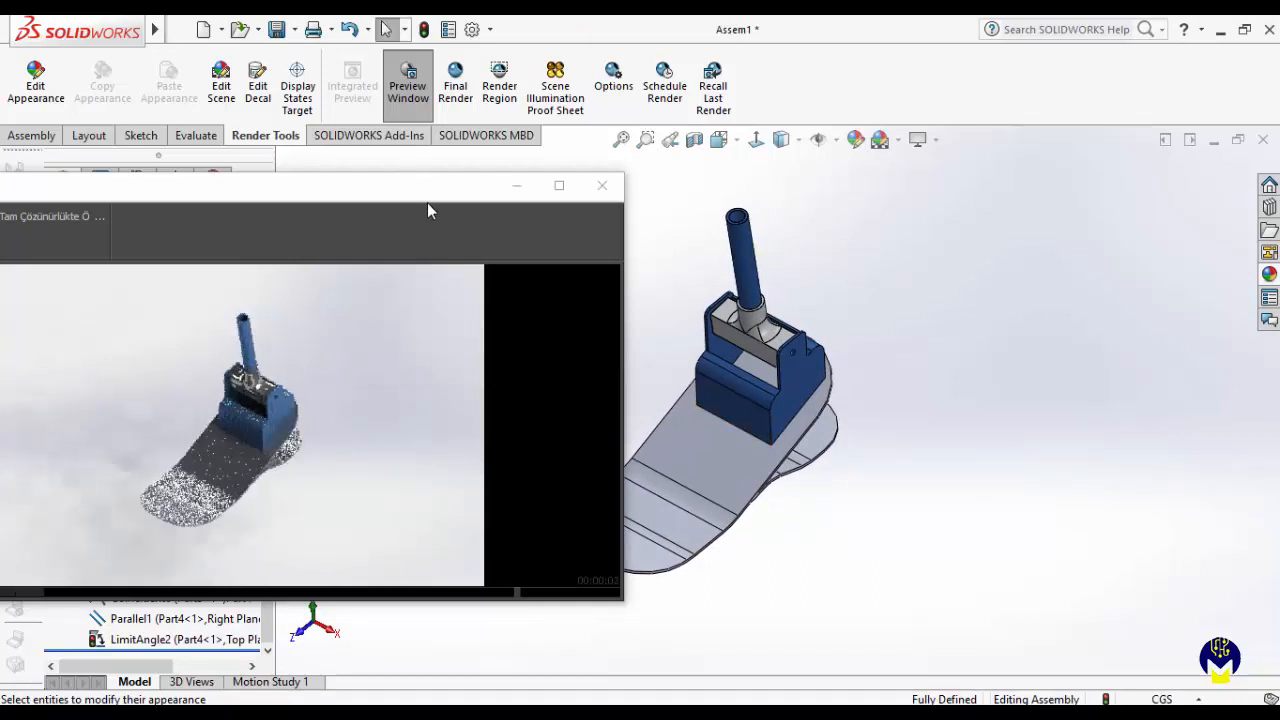
{"action": "left_click", "coordinate": [559, 188]}
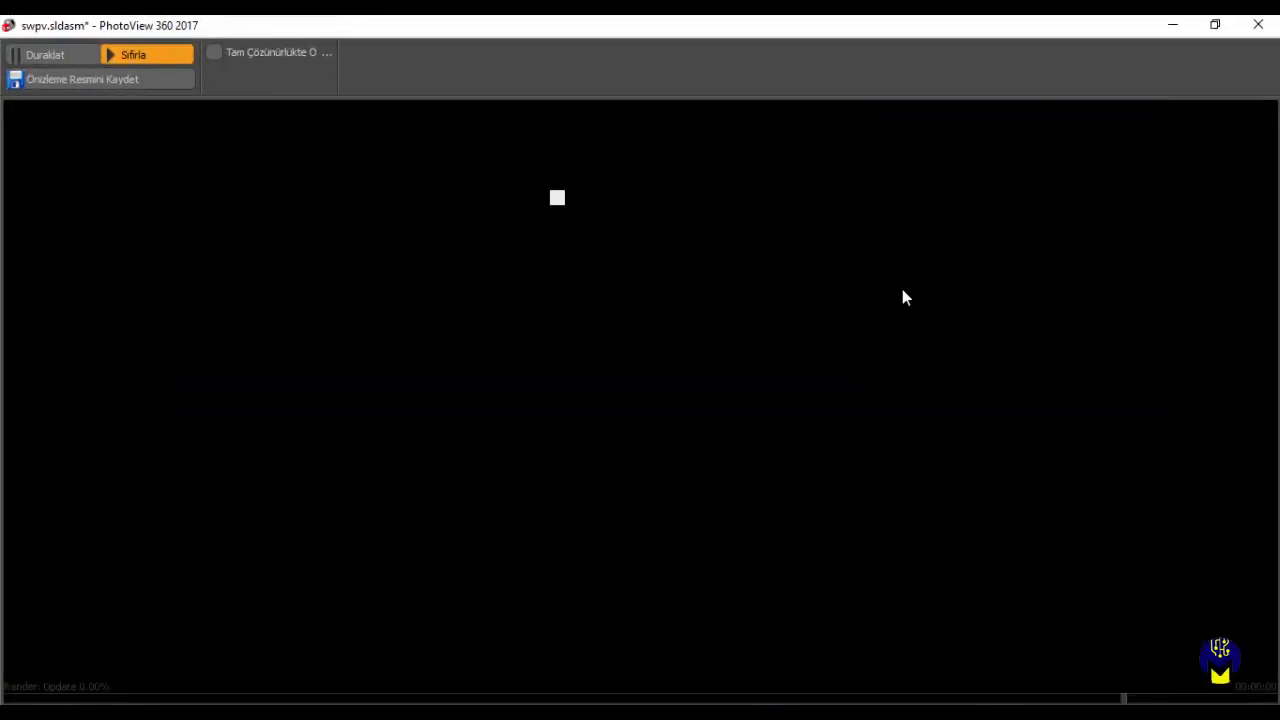